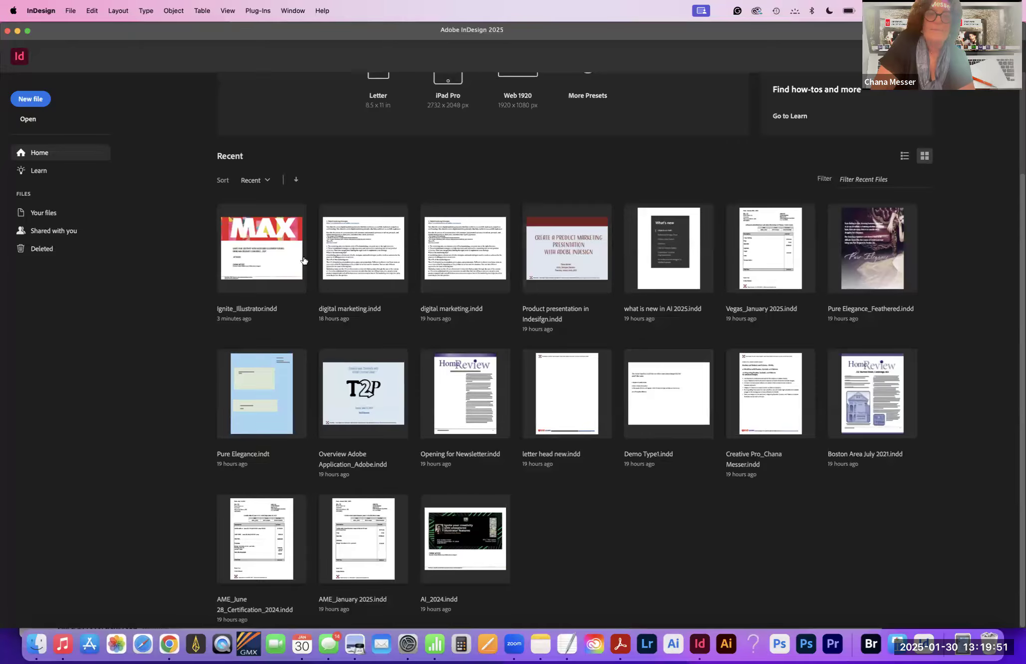
Step: Look through the Learn tutorials, the cloud files under Your files, and the documents shared with you
left_click(30, 171)
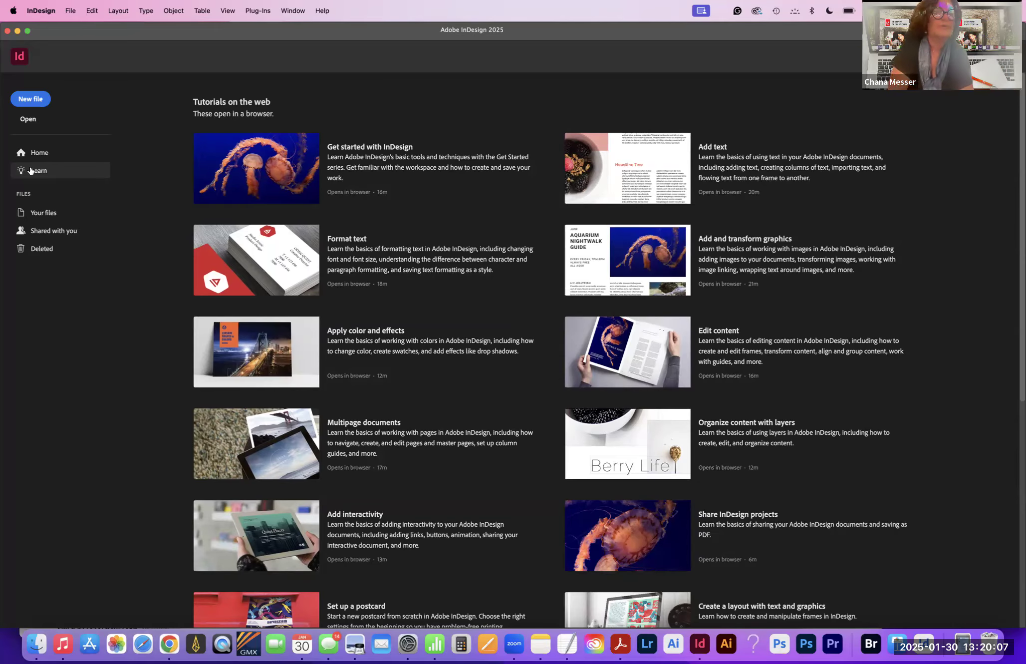
left_click(51, 215)
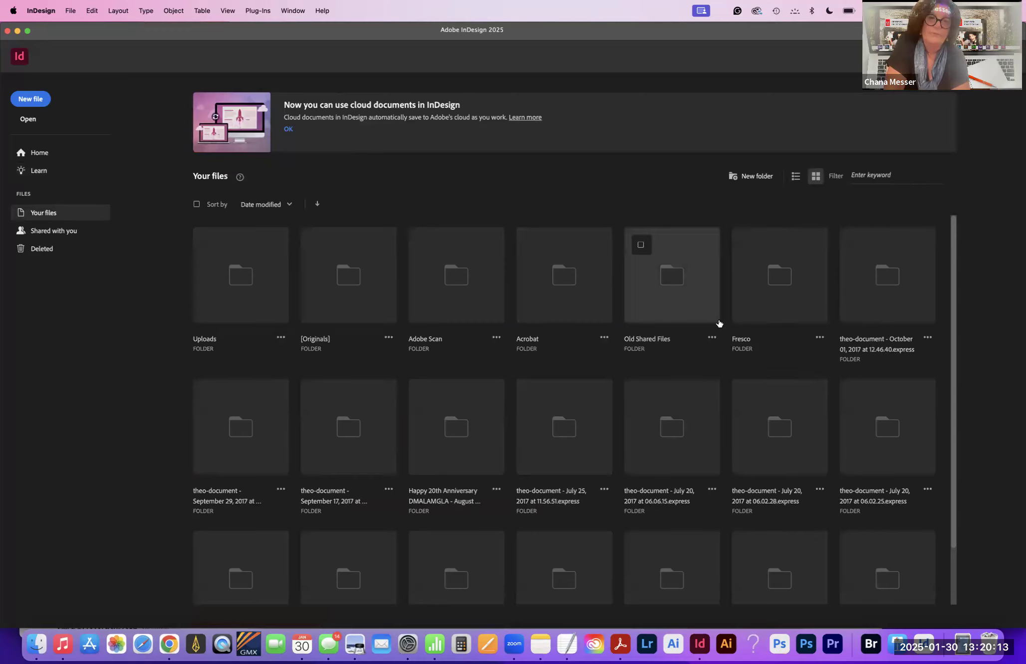
left_click(69, 237)
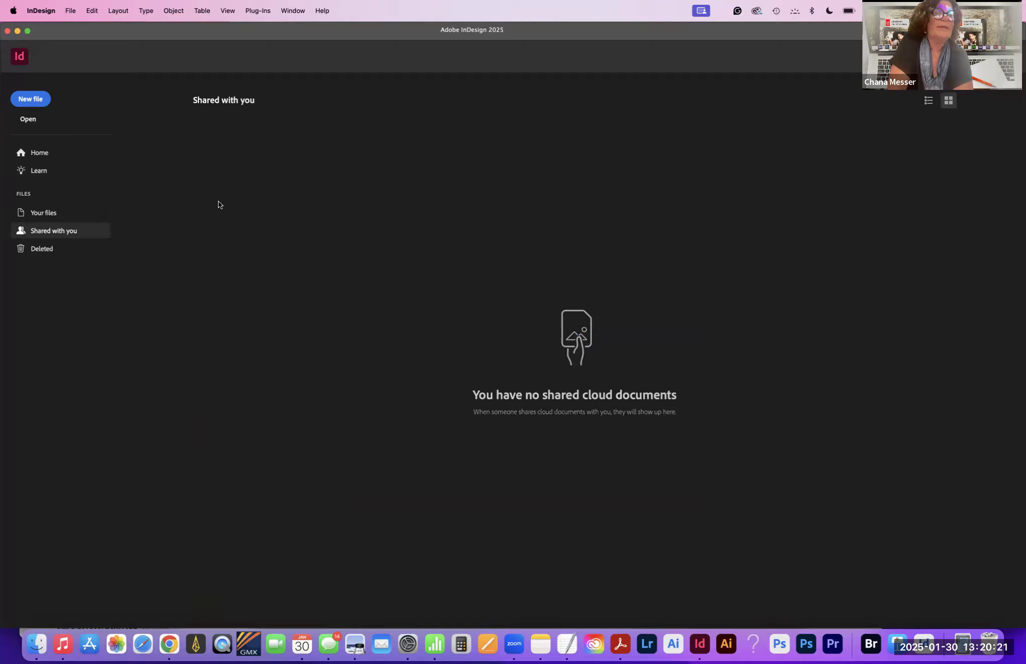
Step: Start a new file, then enlarge and reposition the New Document window
left_click(24, 99)
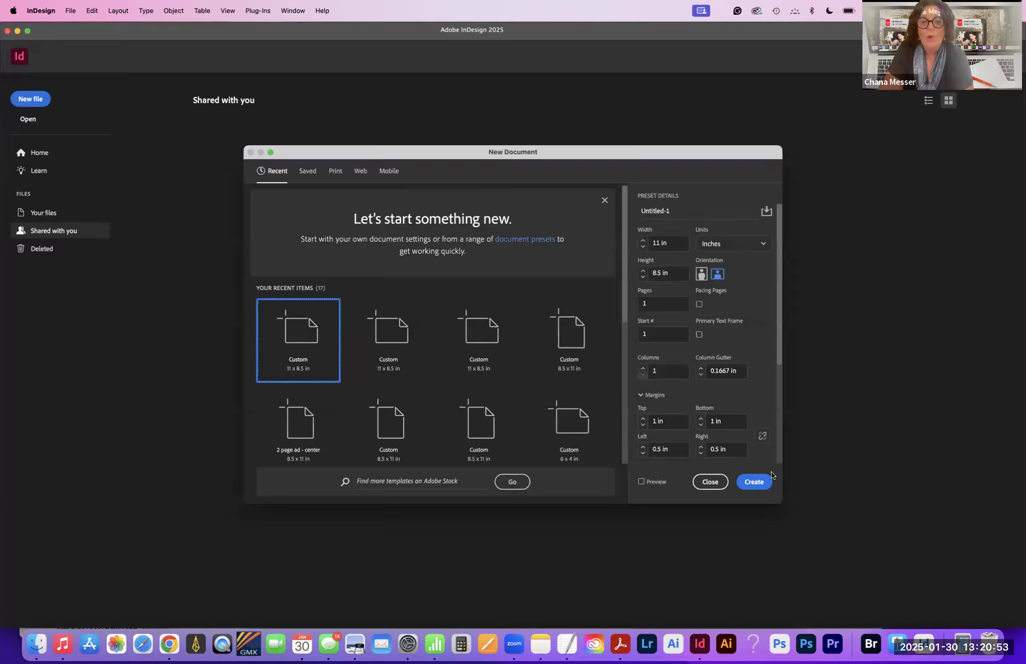
left_click_drag(780, 503, 944, 631)
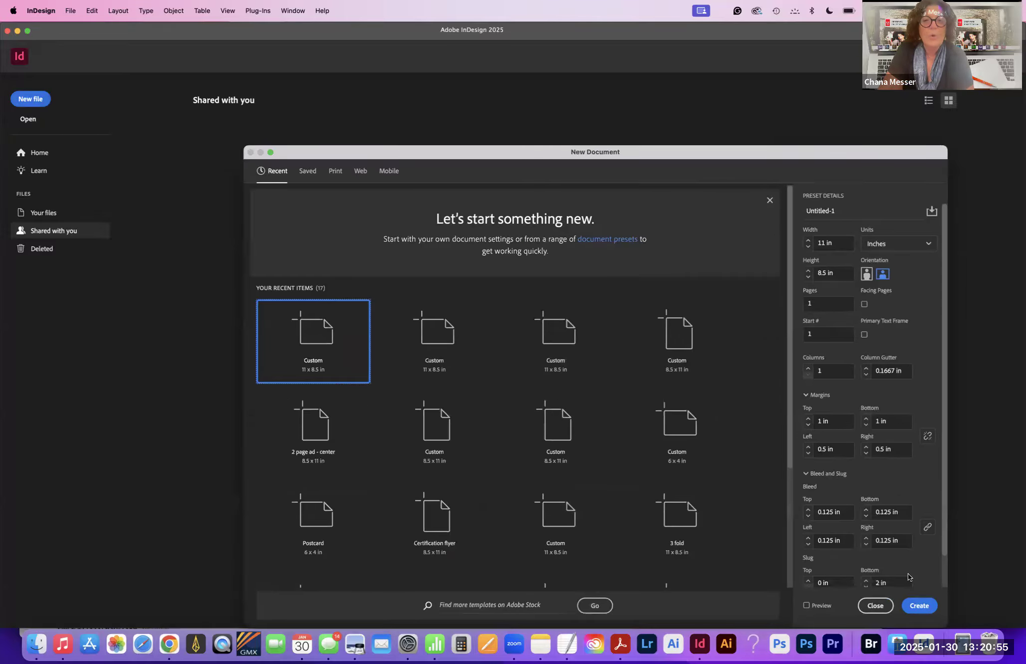
left_click_drag(453, 152, 336, 90)
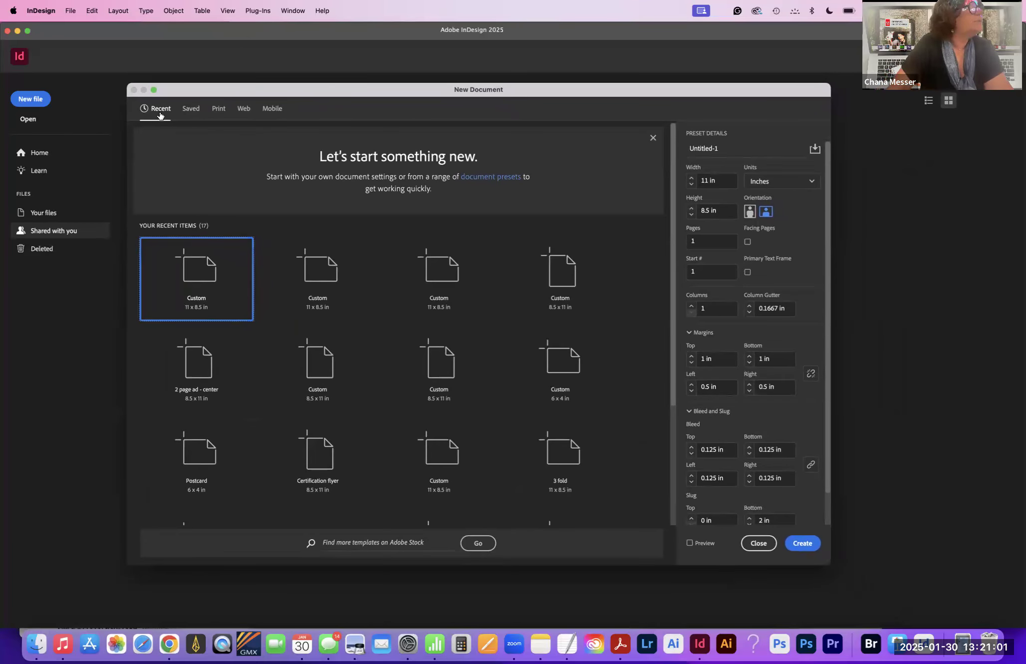
Step: Browse the Saved, Print, Web and Mobile document presets and show all blank print presets
left_click(191, 108)
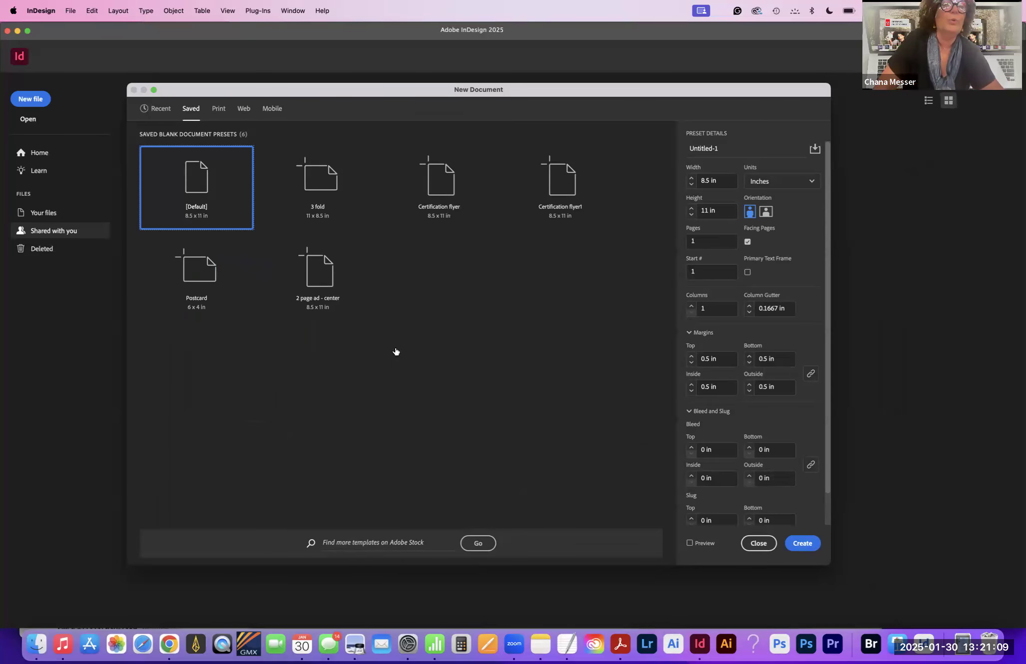
left_click(218, 110)
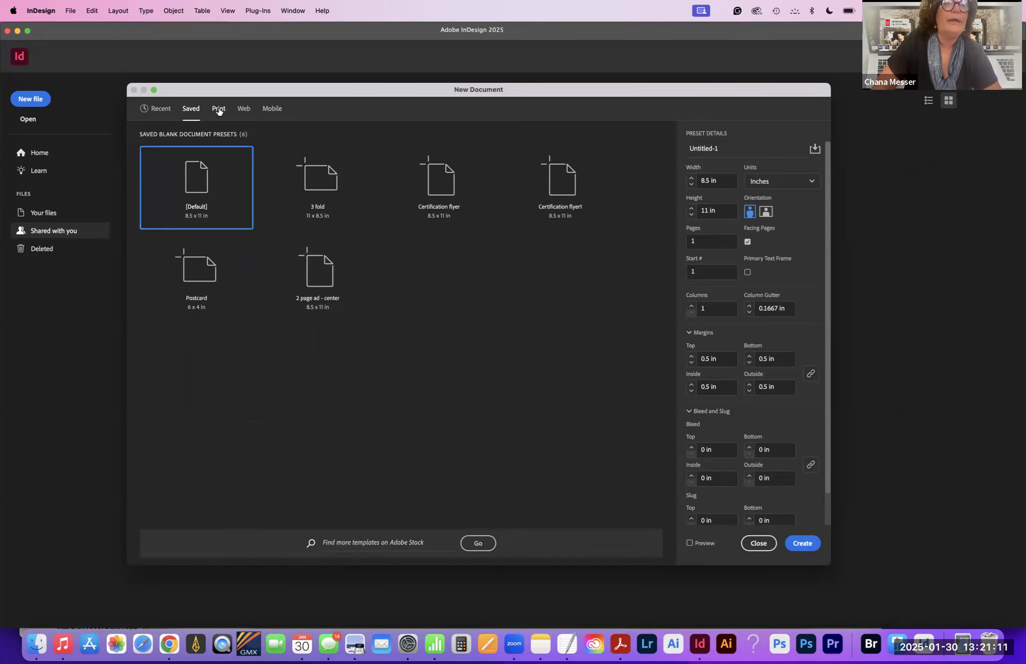
left_click(244, 109)
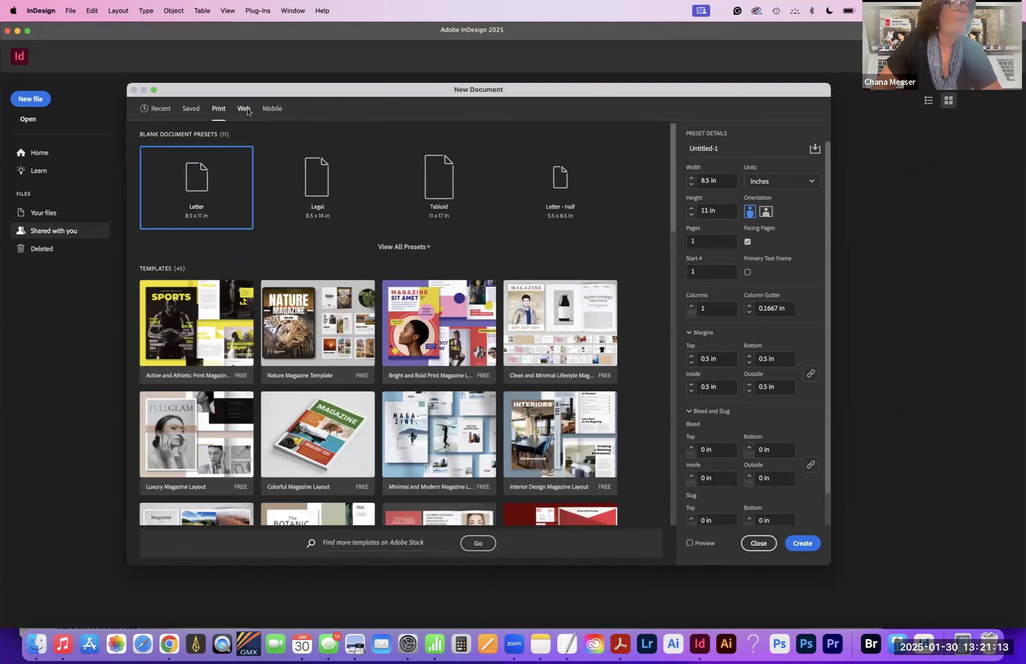
left_click(270, 110)
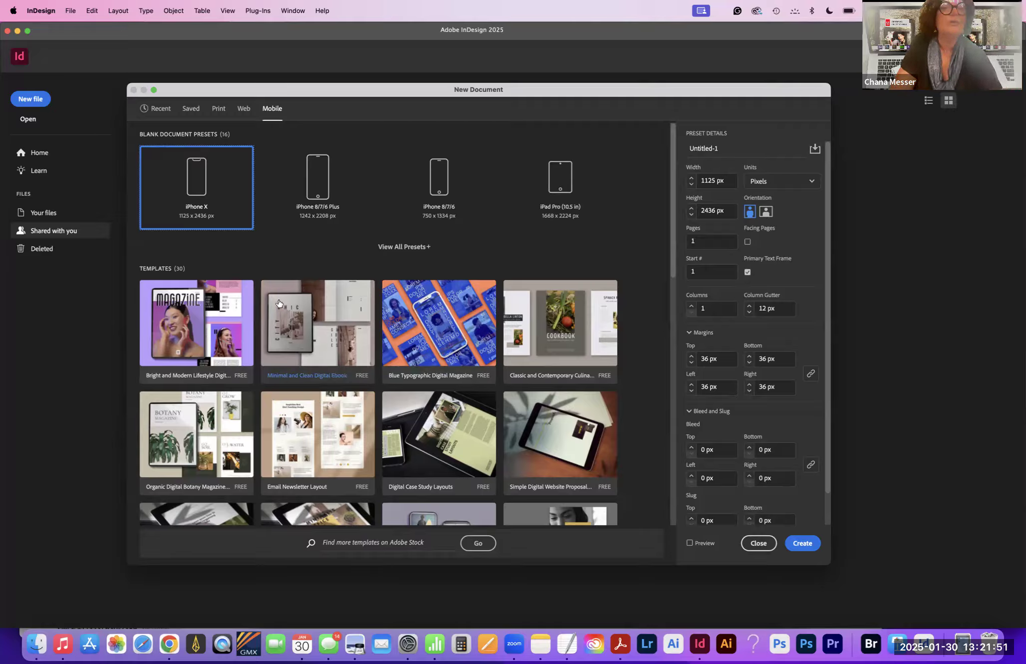
left_click(218, 110)
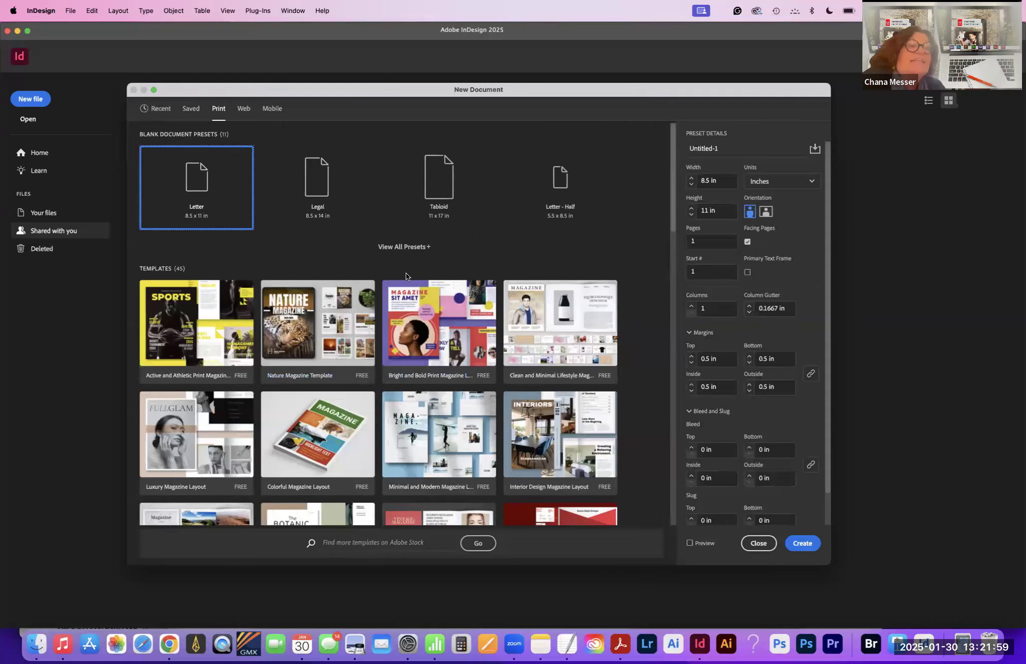
left_click(399, 245)
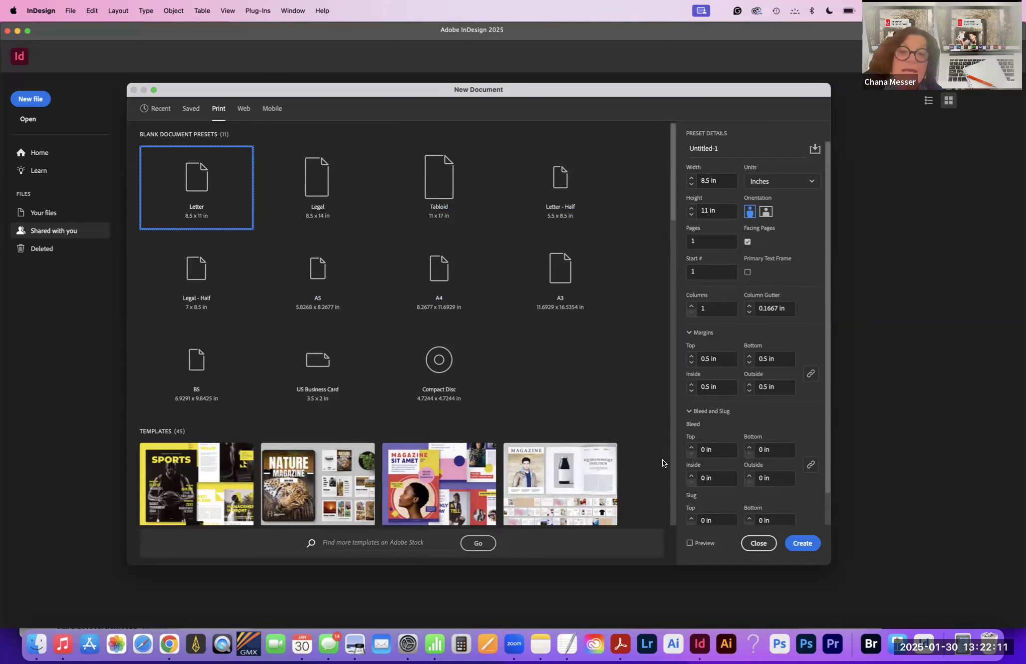
Step: Browse the print templates and examine the preview of the Vintage Brochure Layout with Red Accents
scroll(670, 465, "down", 20)
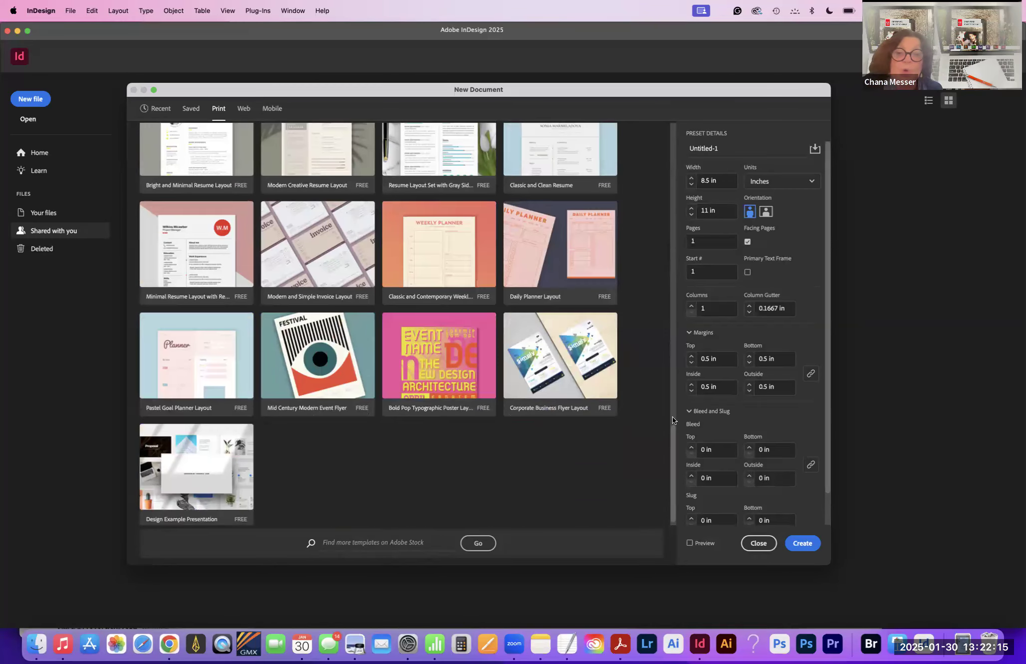
left_click_drag(673, 417, 659, 345)
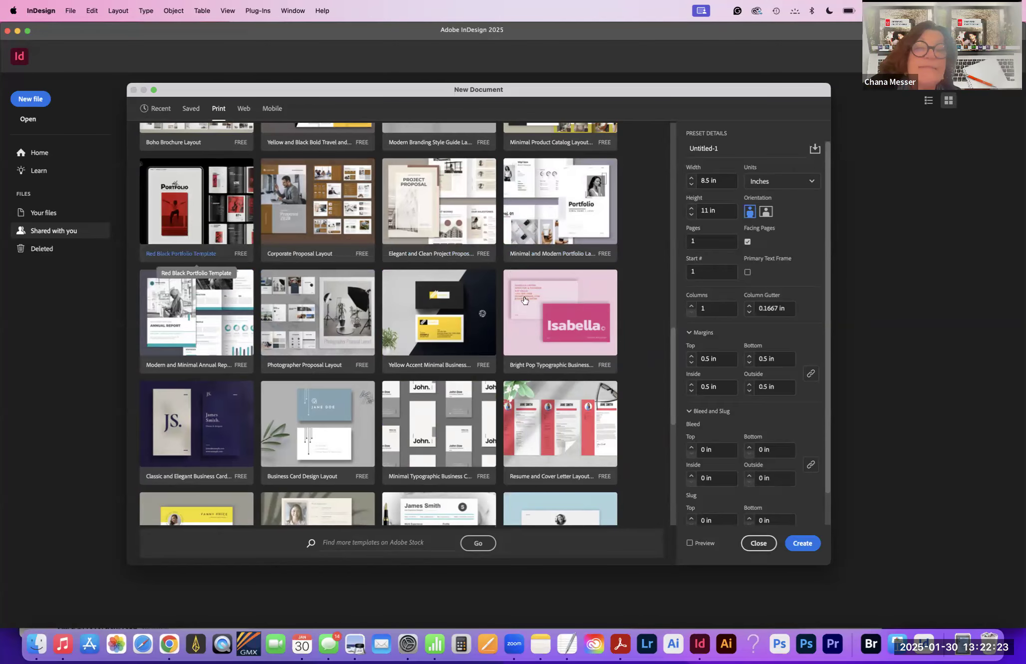
left_click_drag(673, 331, 649, 228)
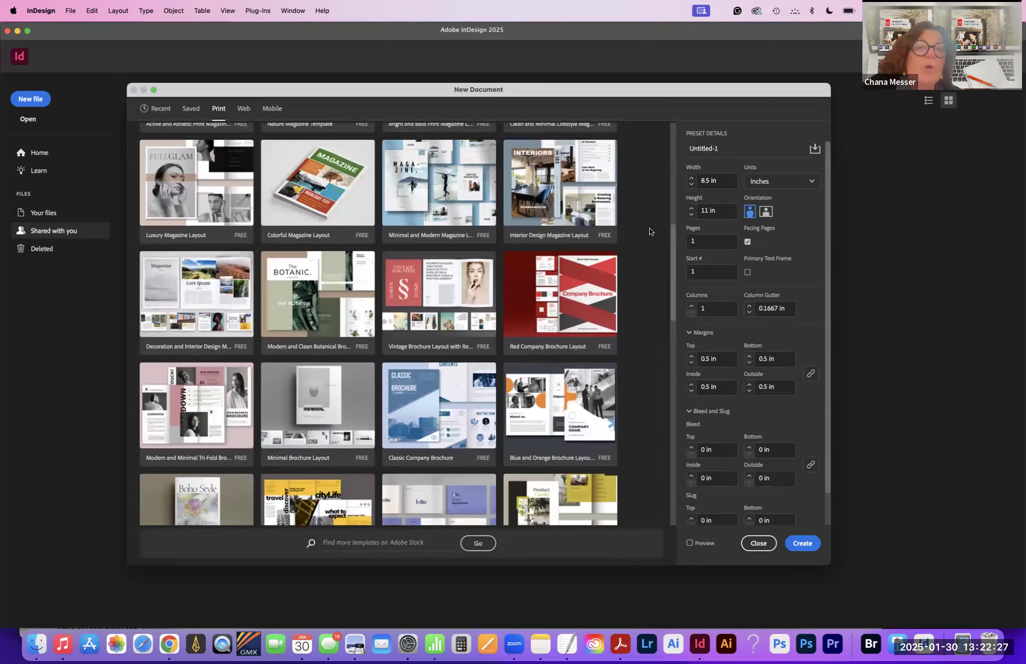
scroll(649, 227, "up", 1)
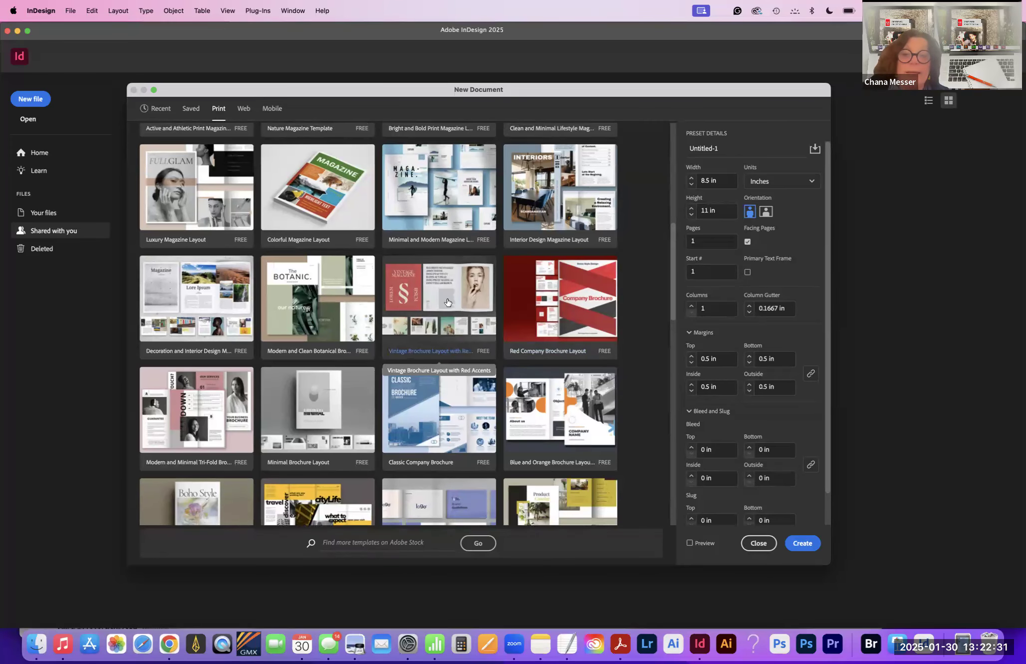
left_click(448, 302)
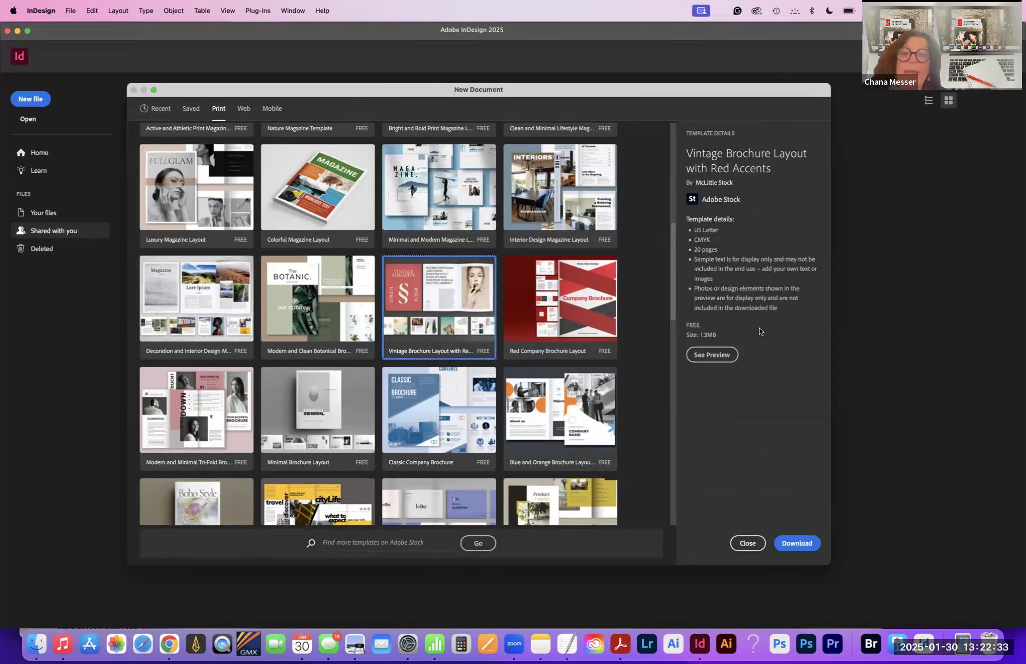
left_click(705, 354)
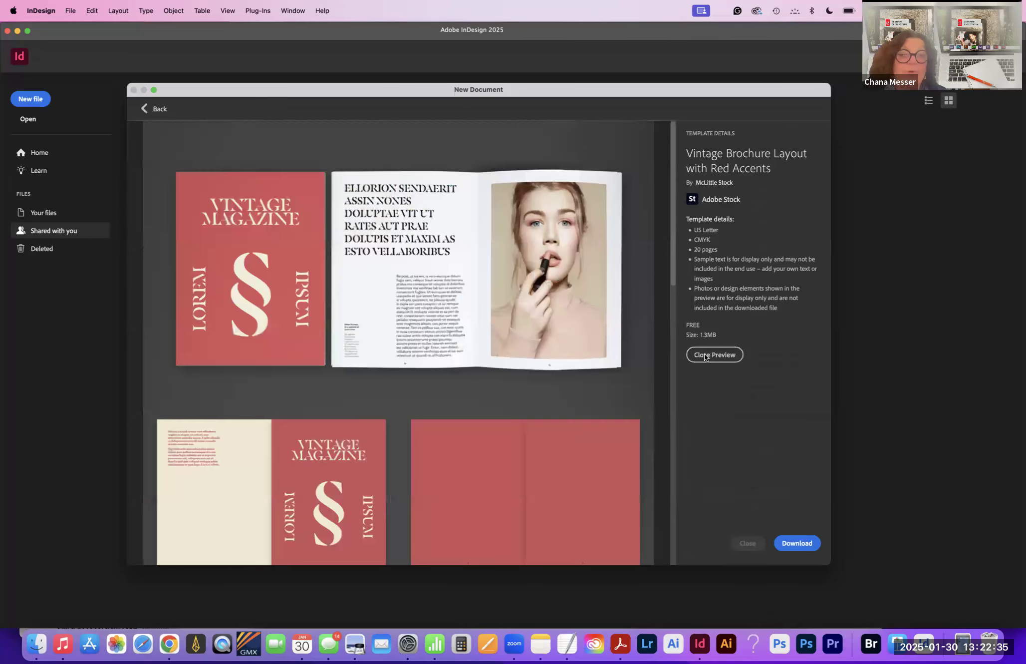
left_click_drag(672, 280, 696, 396)
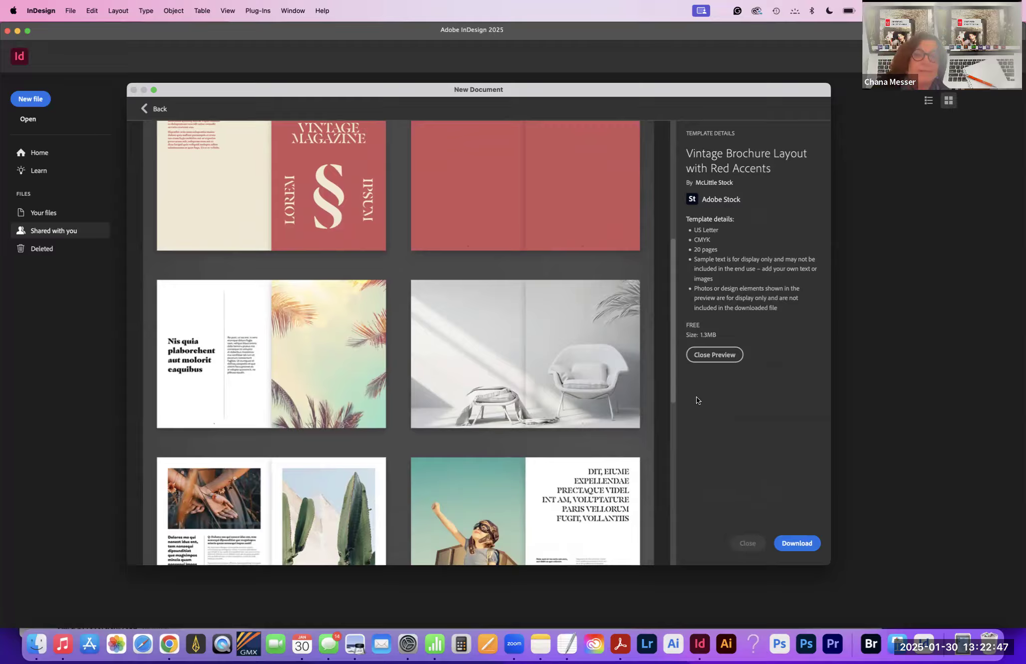
left_click_drag(673, 384, 543, 229)
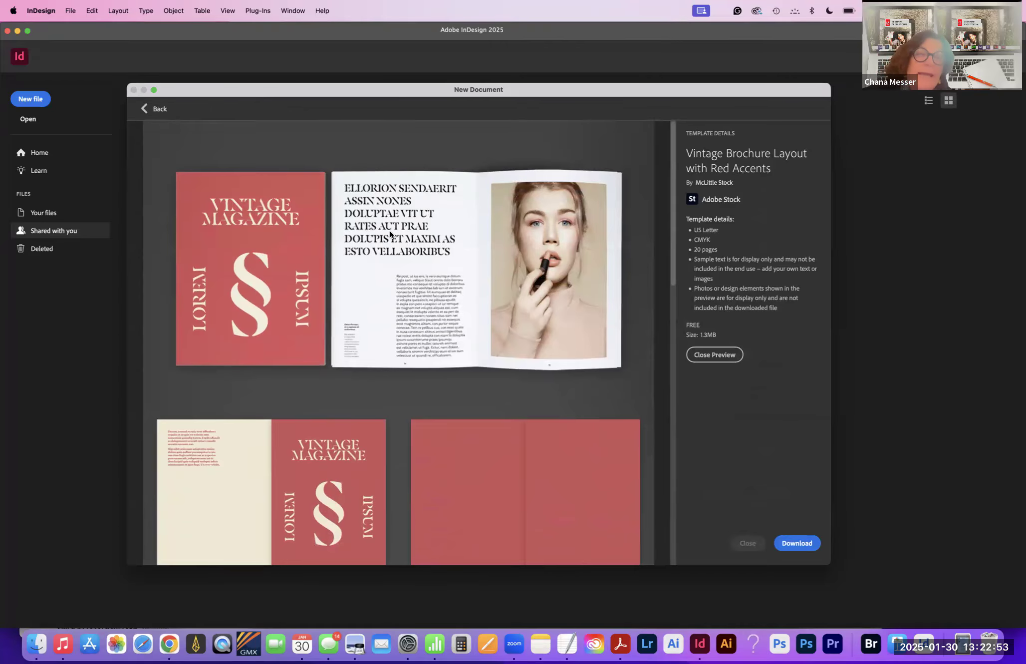
Step: Download the Vintage Brochure Layout with Red Accents template, then leave its preview and the New Document window
left_click(789, 542)
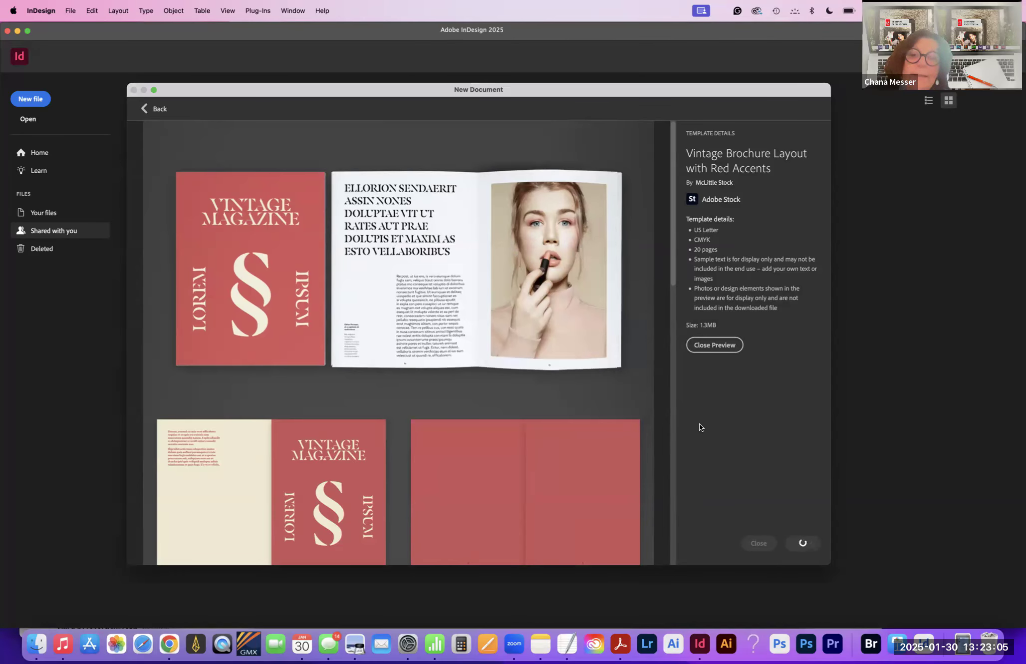
left_click(702, 345)
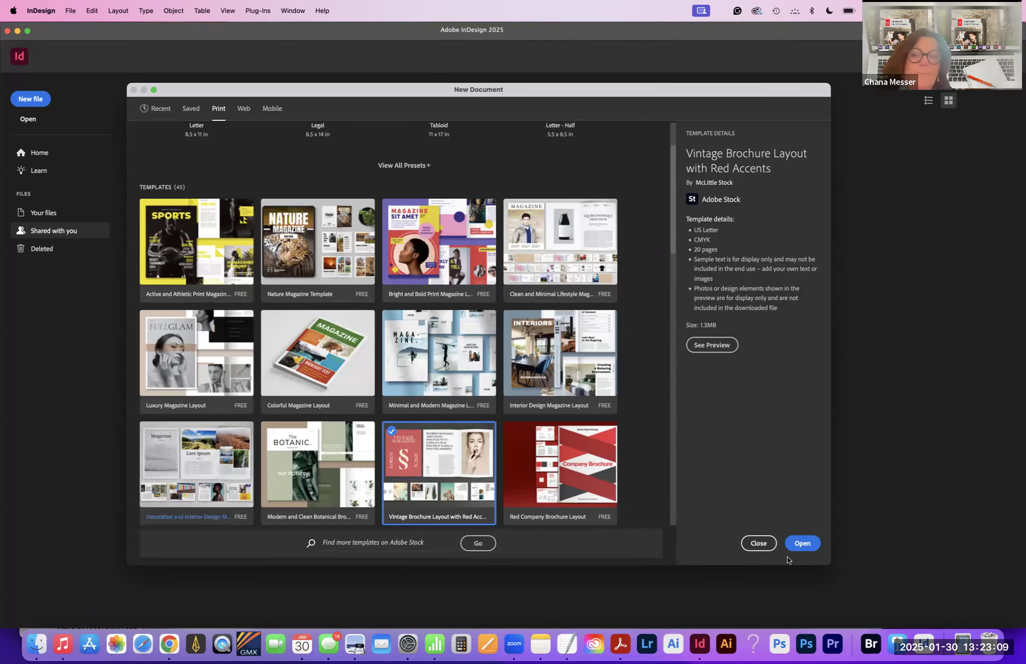
left_click(758, 545)
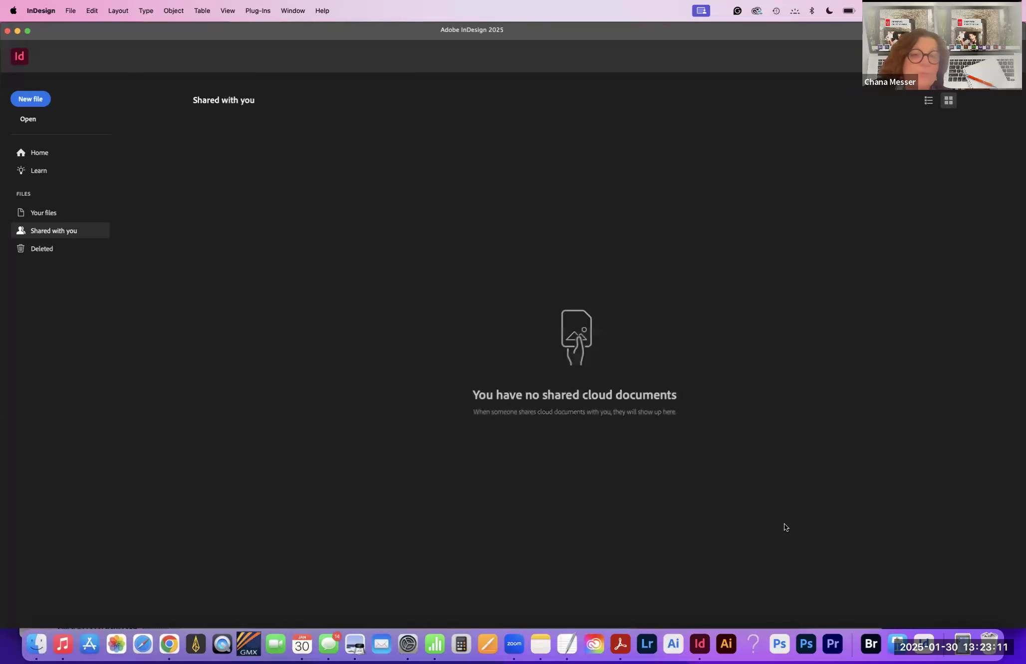
Step: Look in the Downloads folder and its stock images subfolder for a file to open, then cancel opening
left_click(71, 9)
left_click(76, 40)
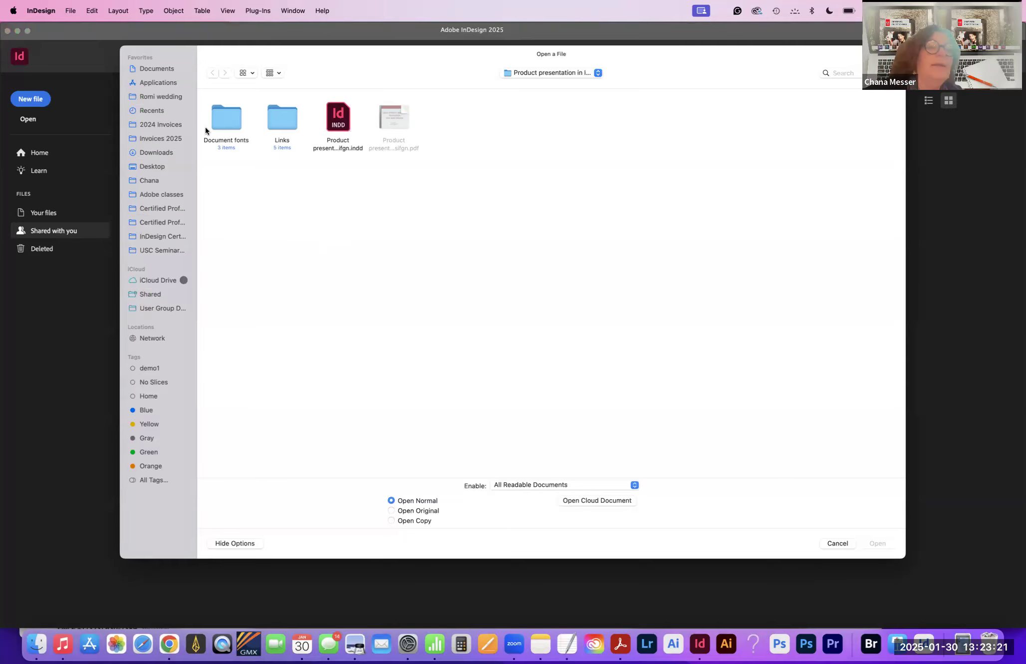
left_click(159, 155)
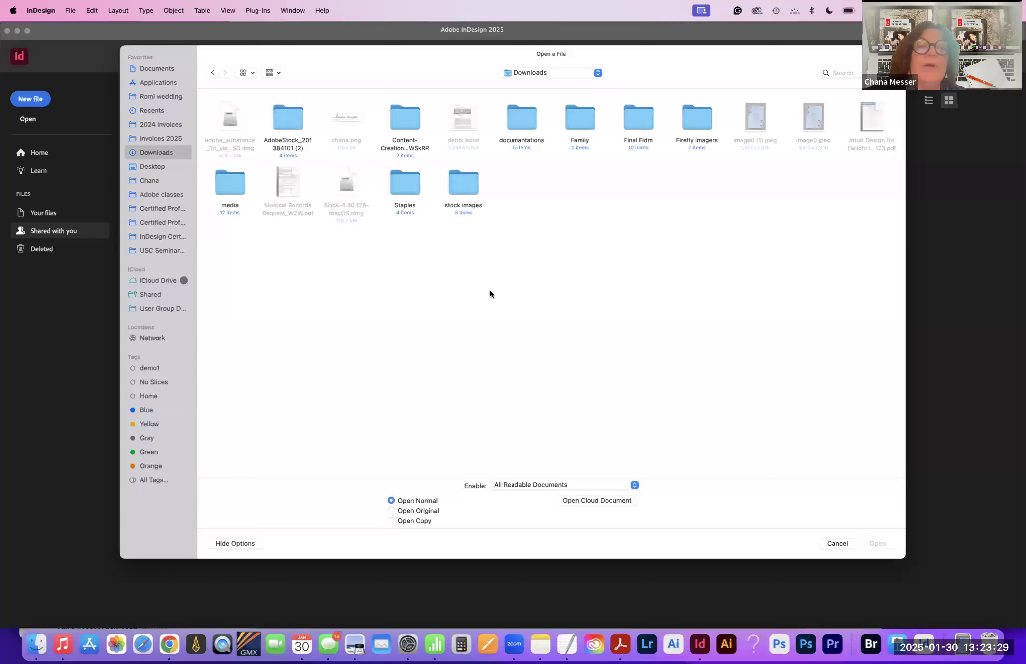
double_click(463, 186)
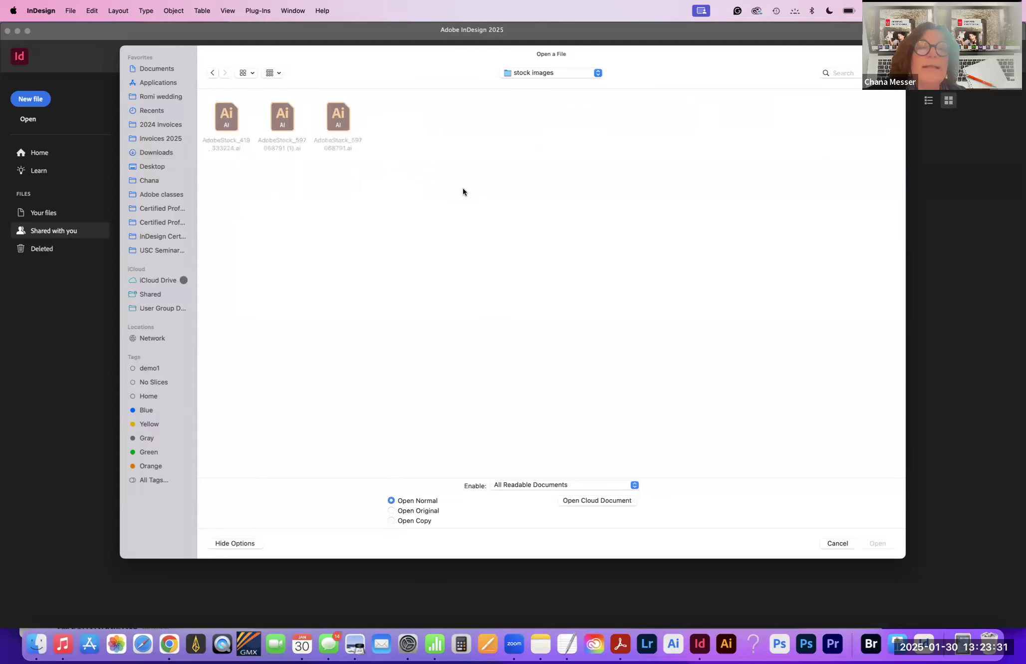
left_click(213, 72)
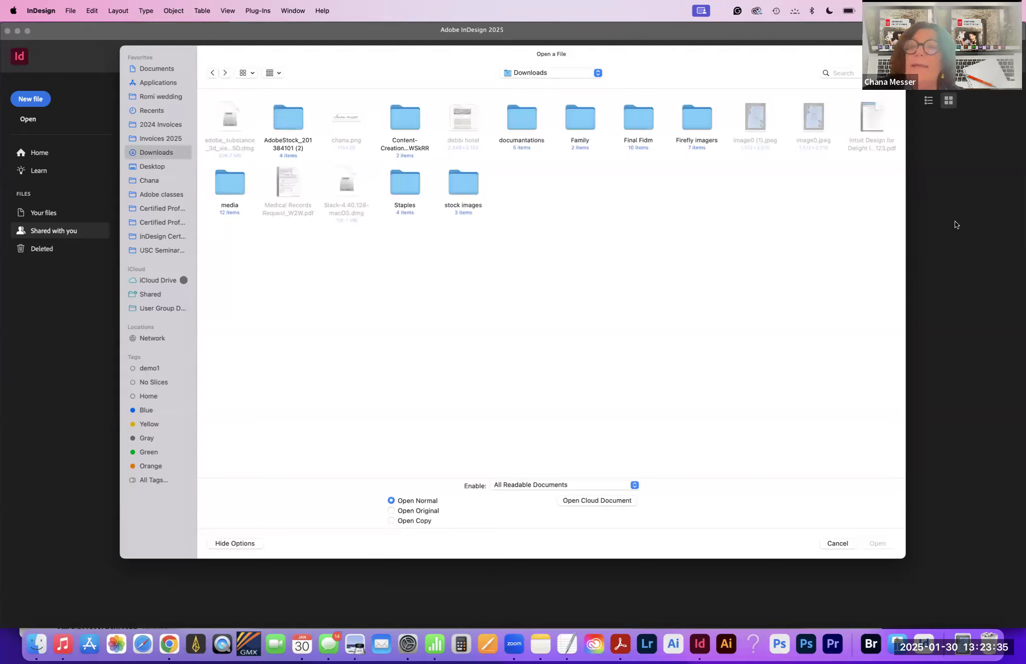
left_click(830, 543)
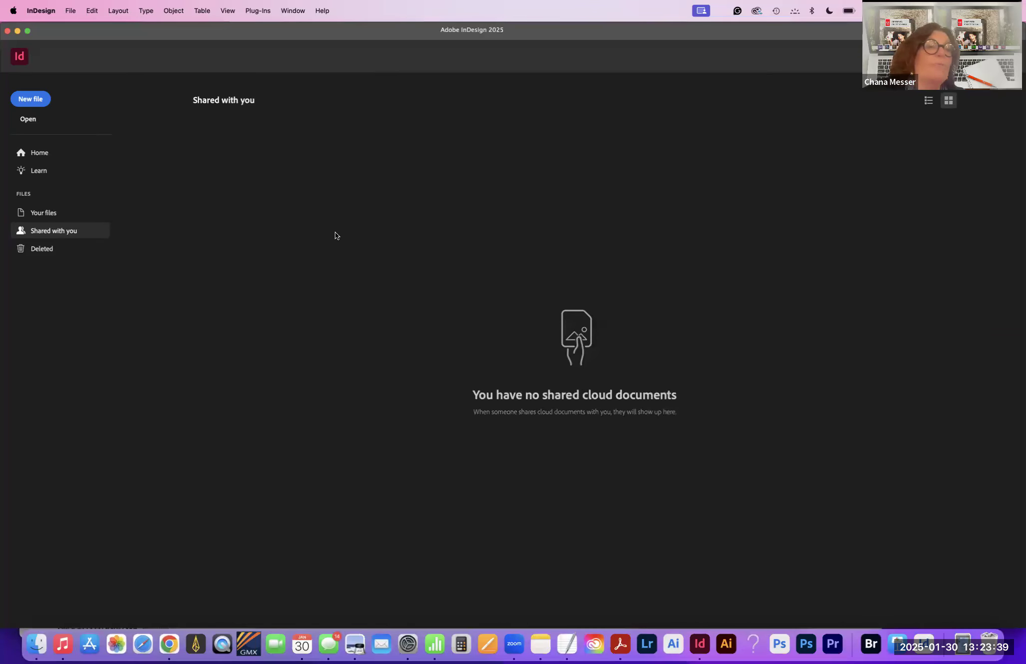
Step: Create a new document from the most recent custom 11 x 8.5 in landscape preset
left_click(32, 98)
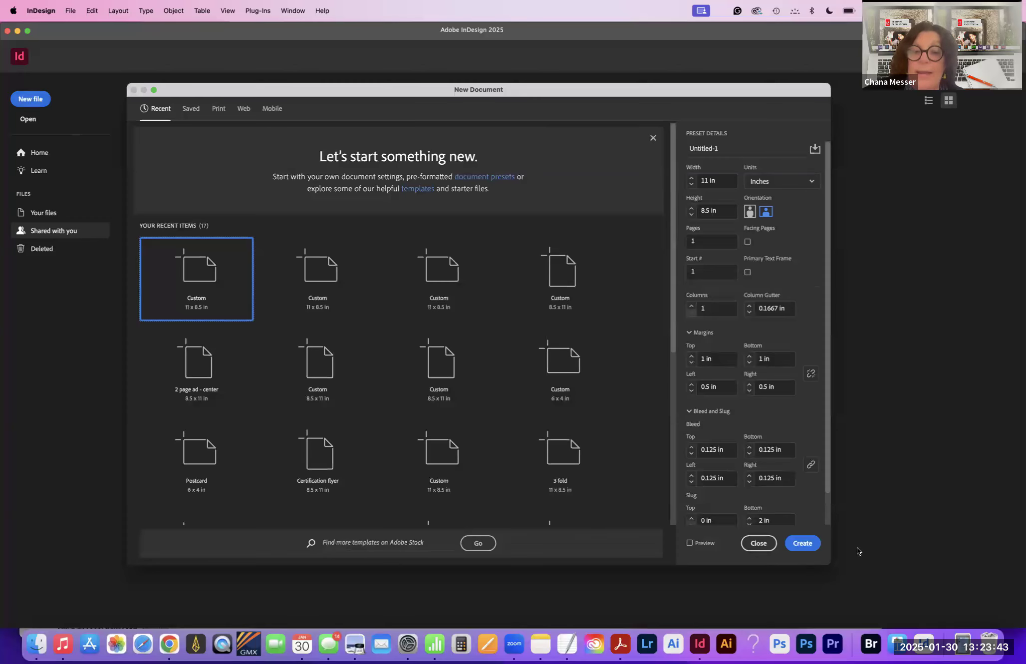
left_click(804, 543)
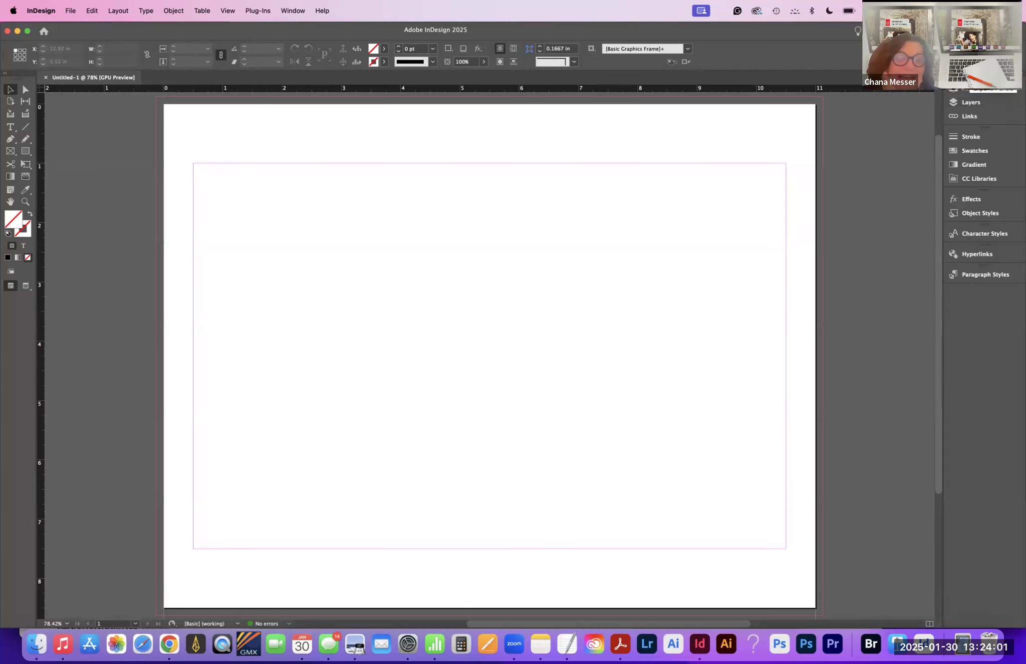
Step: Expand the panel dock to view its panels and collapse it again, then open the CC Libraries panel and make it taller
left_click(1020, 73)
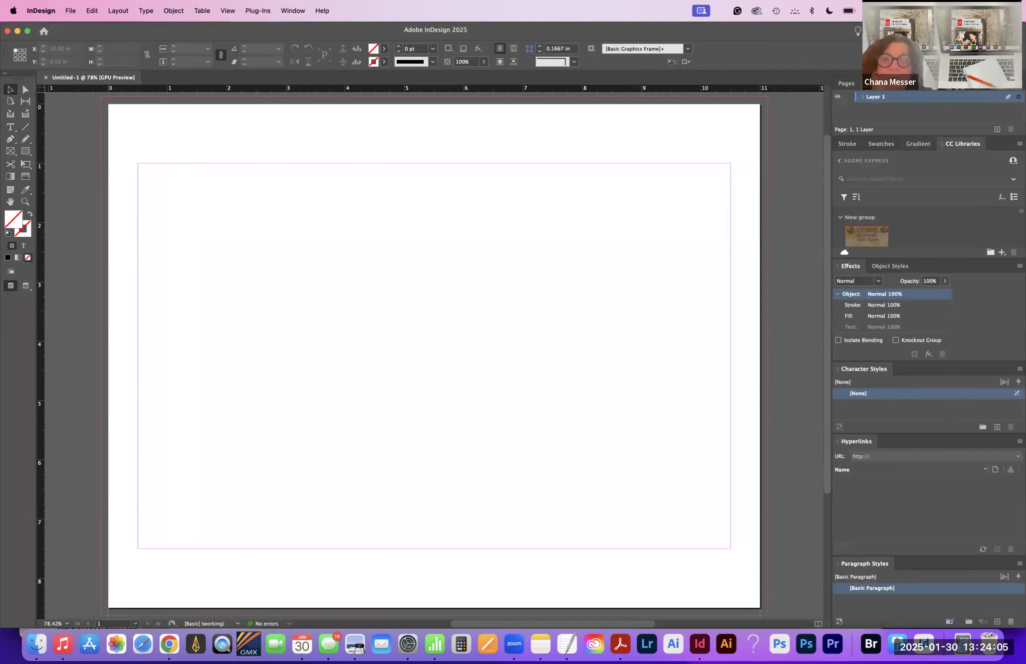
left_click(1020, 73)
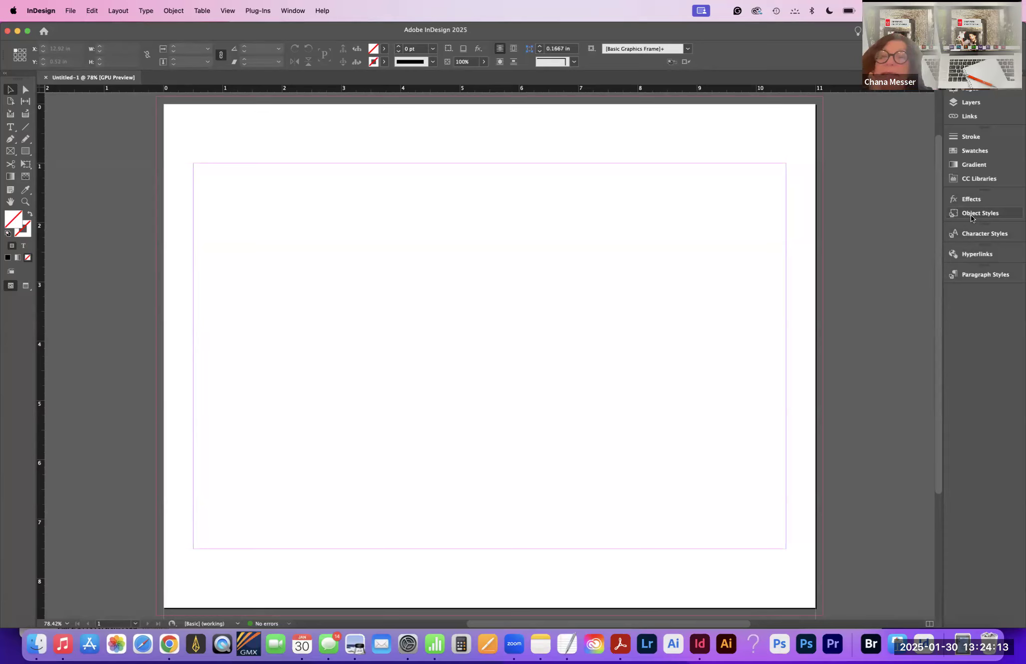
left_click(974, 178)
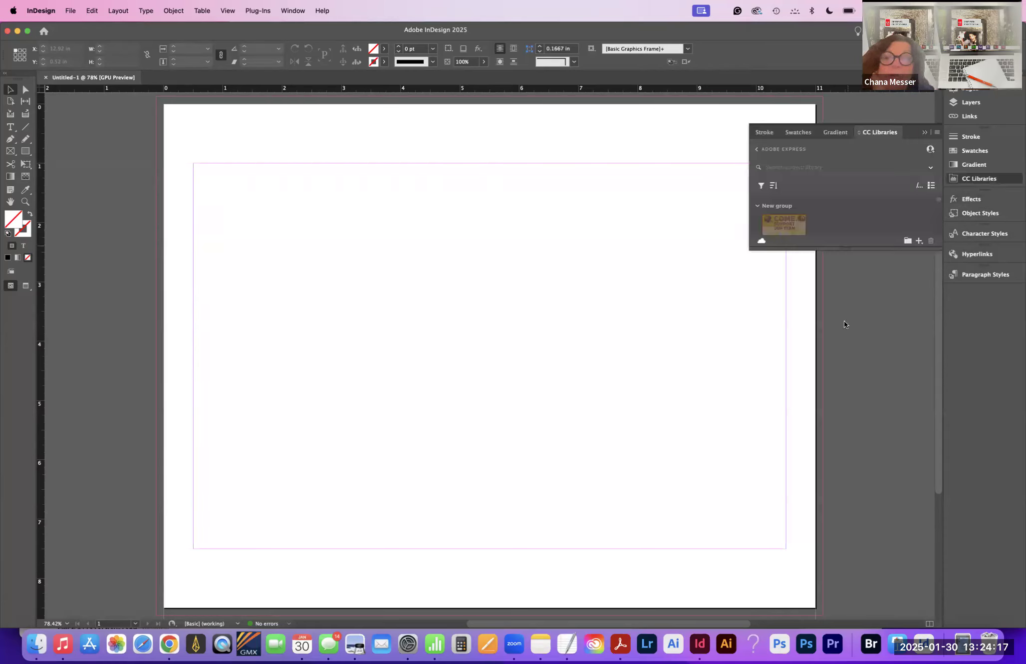
left_click_drag(841, 249, 784, 513)
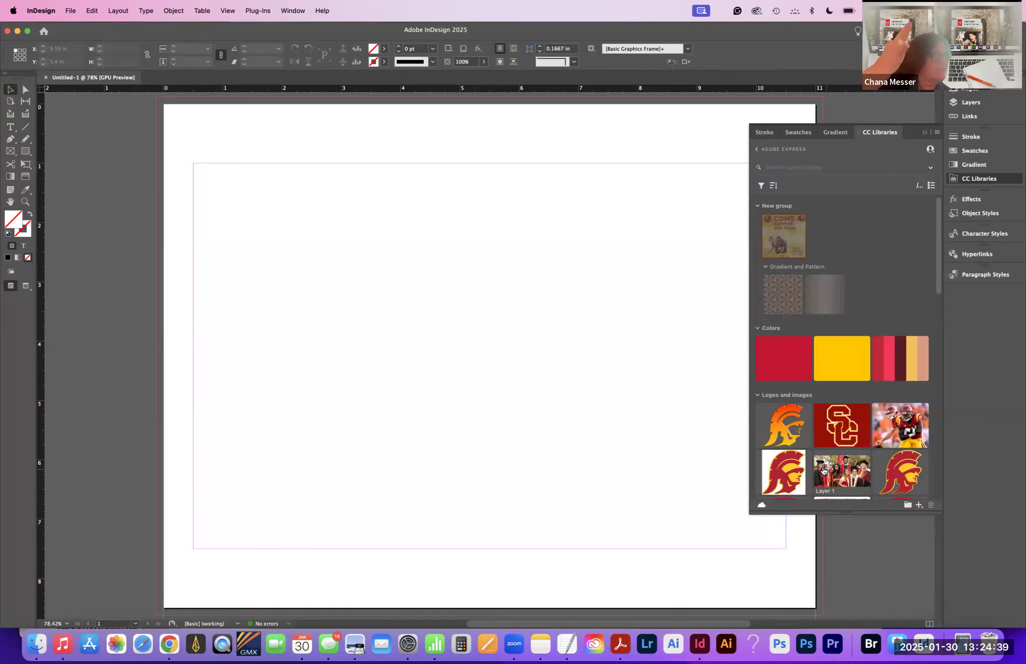
Step: Search the current library for "Adobe", then clear the search and check which sources can be searched
left_click(777, 165)
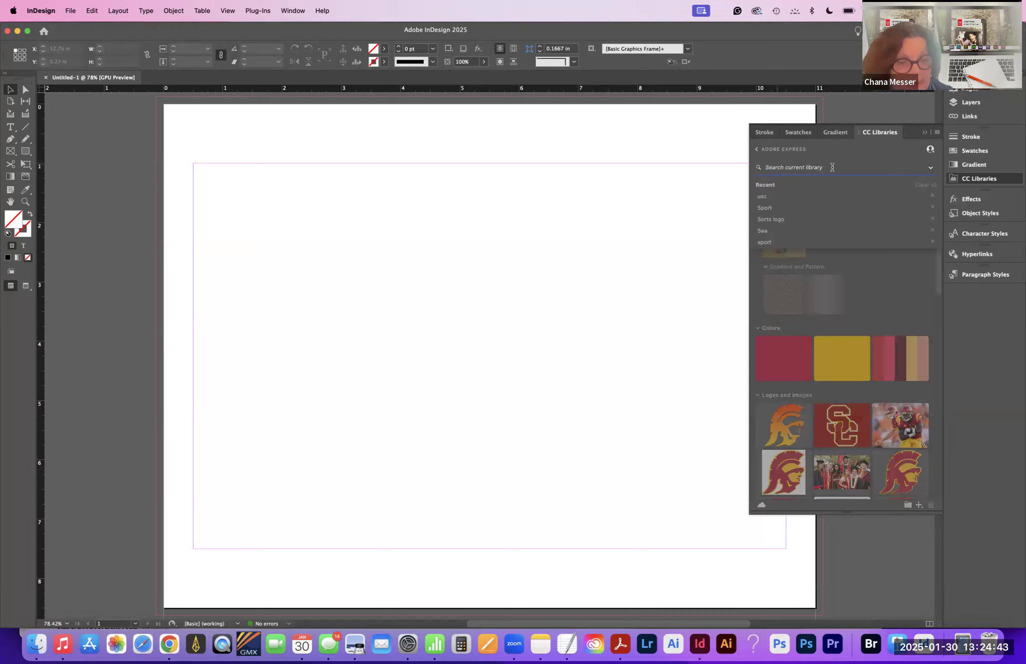
type("ado")
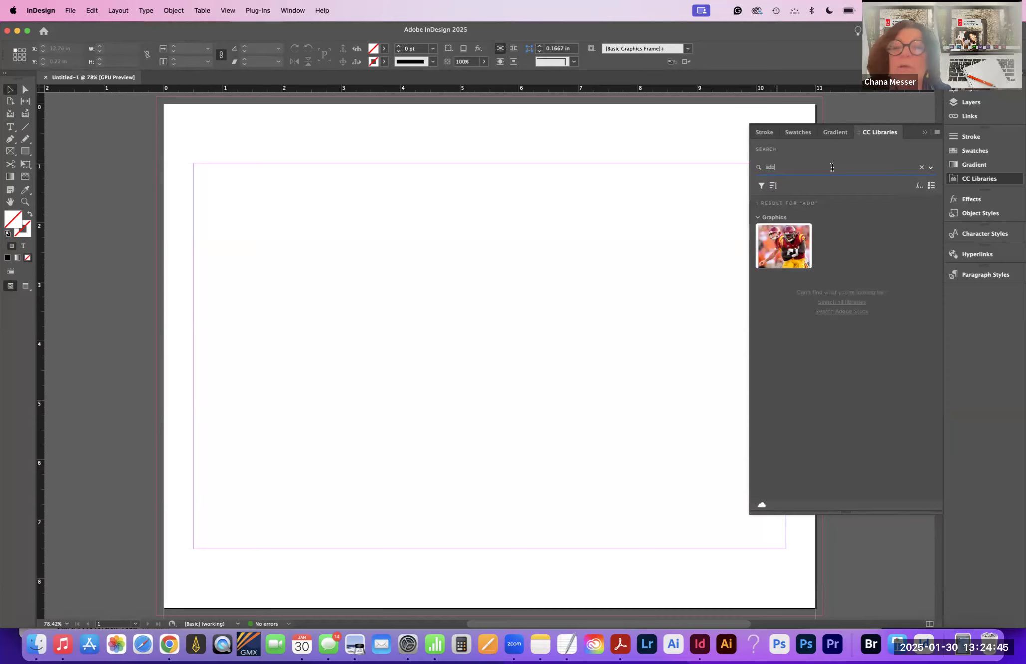
type("obe")
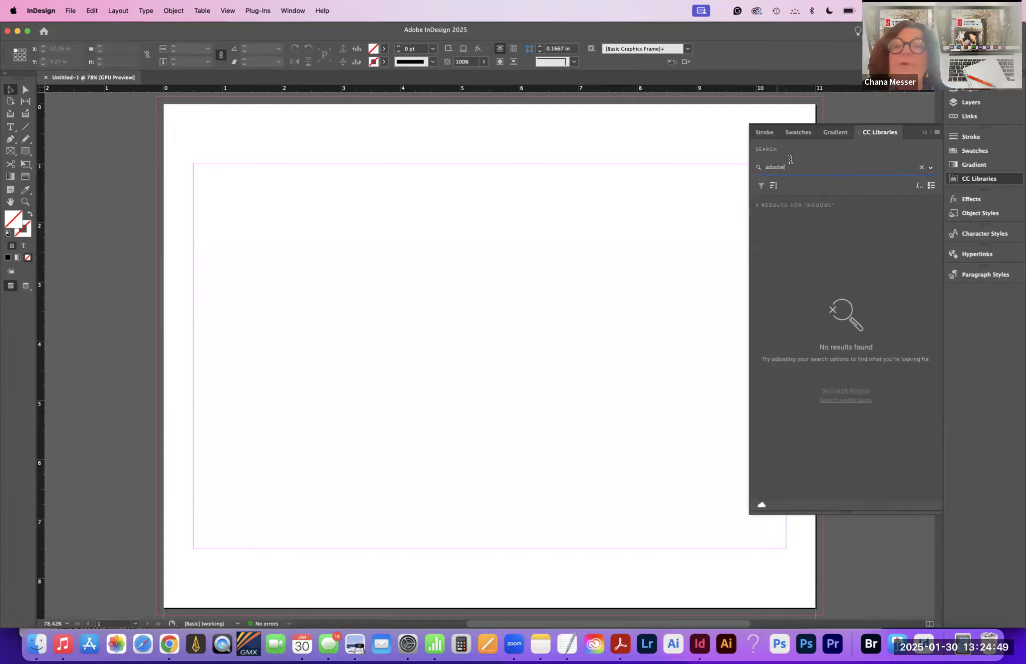
key("super+a")
type("A")
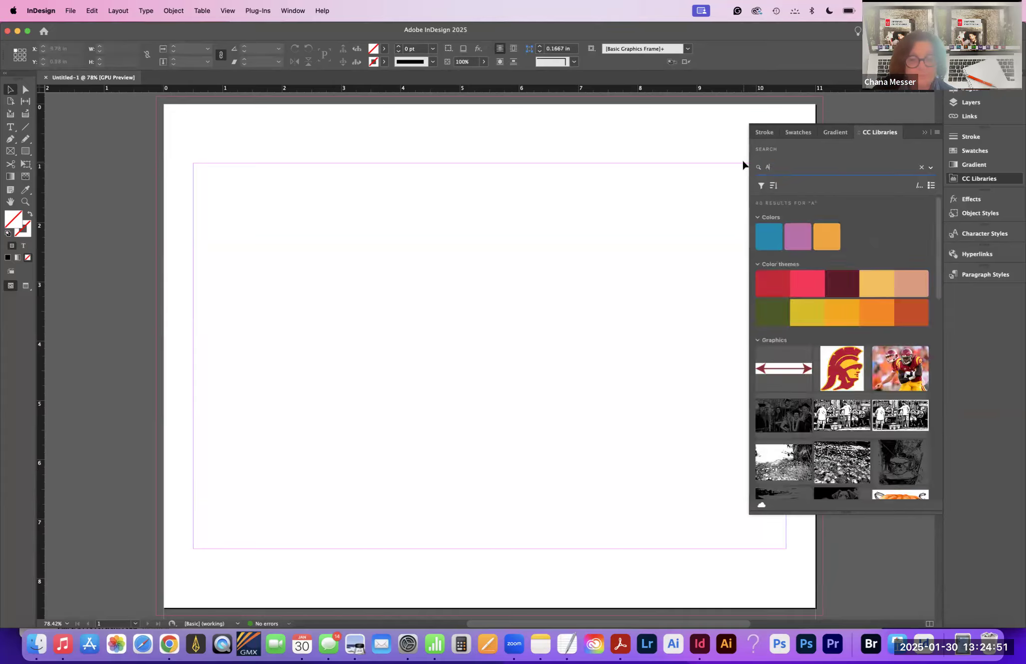
type("dobe")
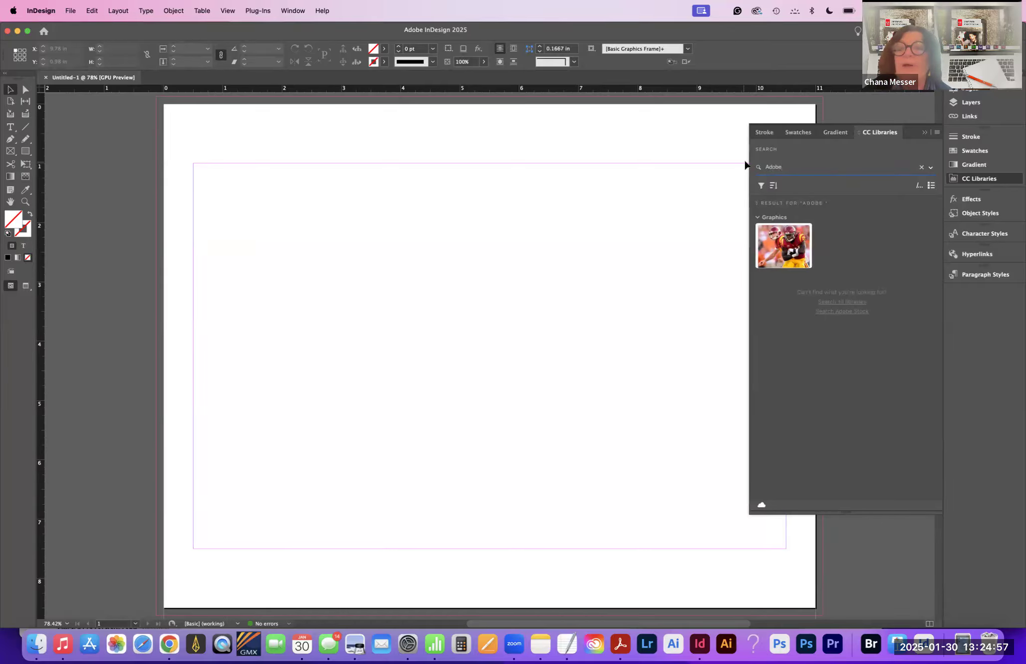
scroll(743, 164, "right", 5)
scroll(744, 165, "up", 2)
left_click(929, 169)
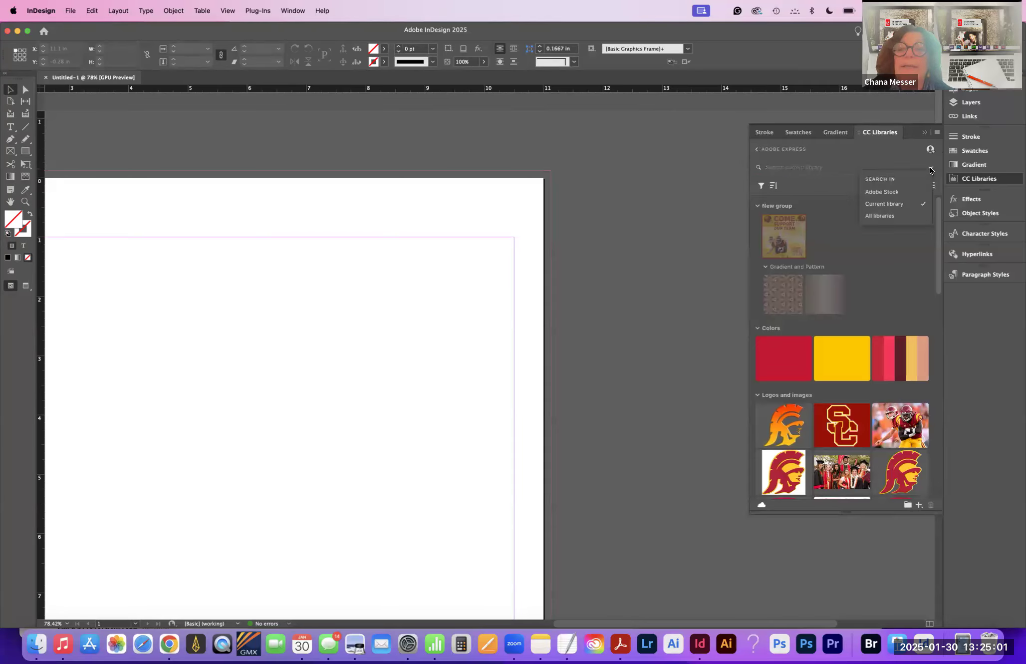
left_click(817, 144)
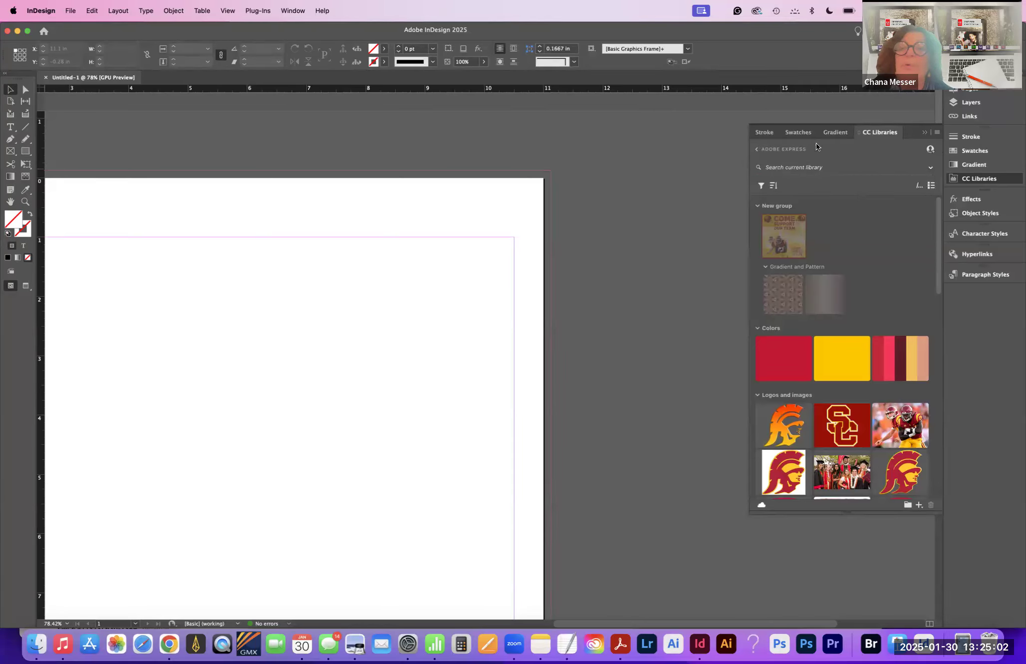
Step: Return to the list of all libraries, open the "images fro stock" library and browse its graphics
left_click(754, 145)
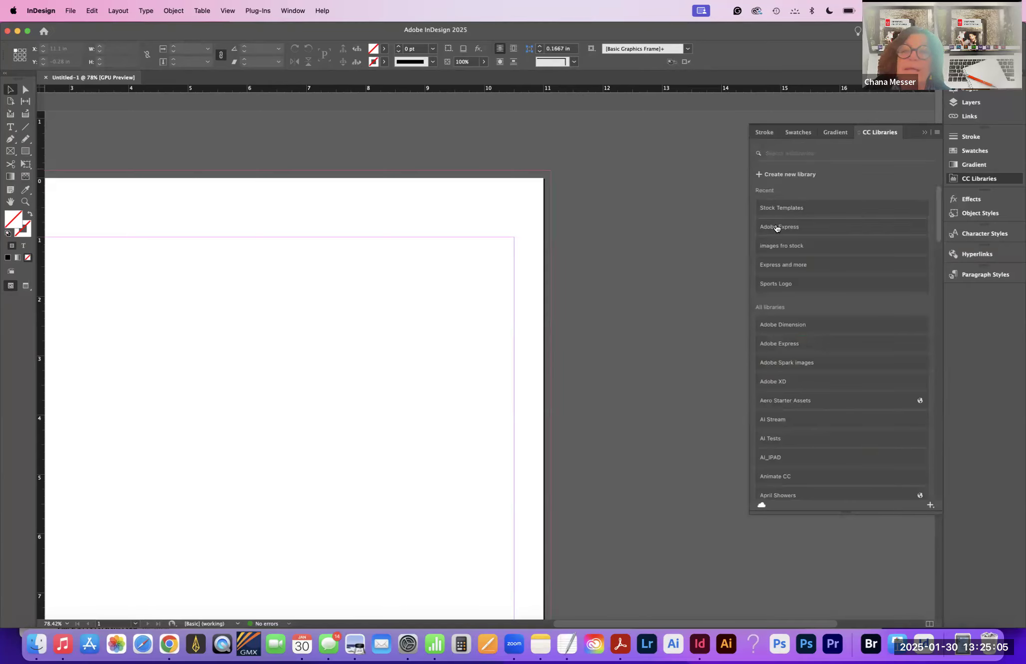
left_click(780, 246)
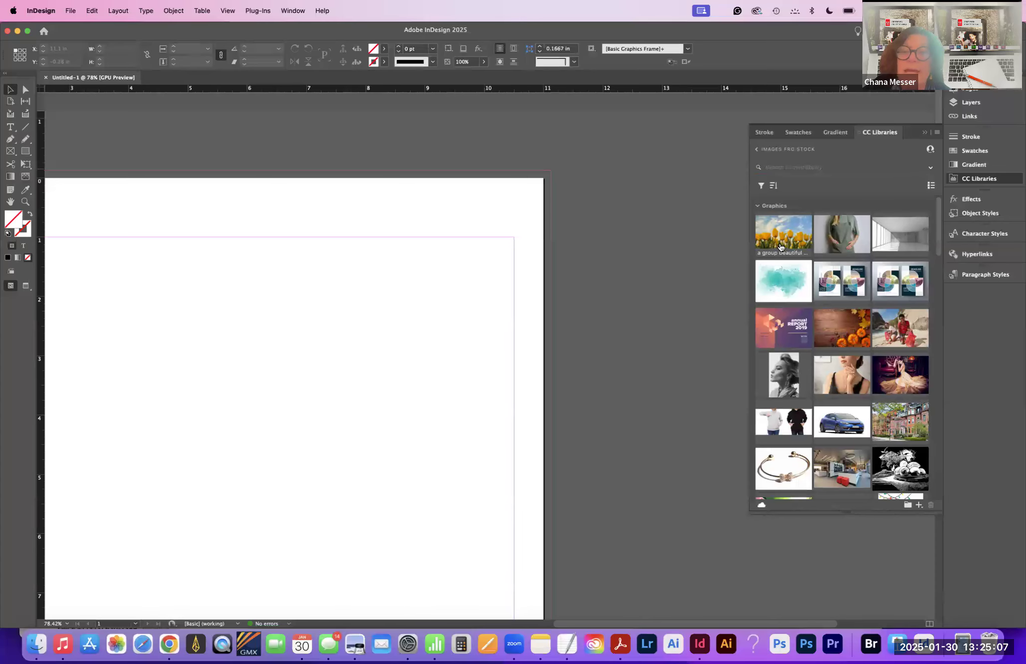
left_click_drag(939, 243, 931, 481)
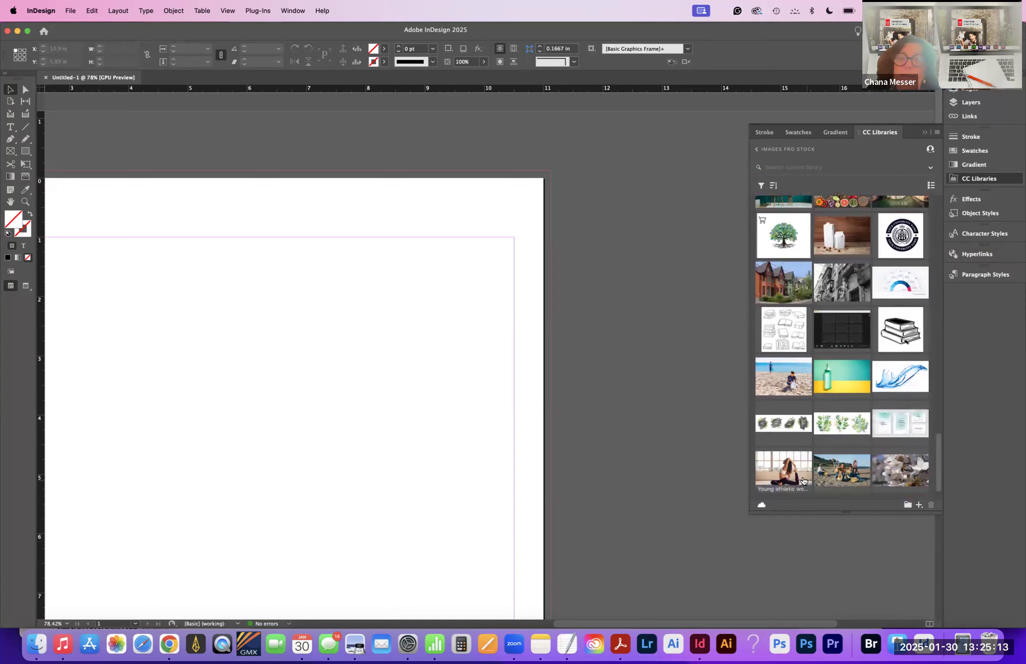
left_click_drag(939, 462, 931, 409)
scroll(937, 406, "up", 1)
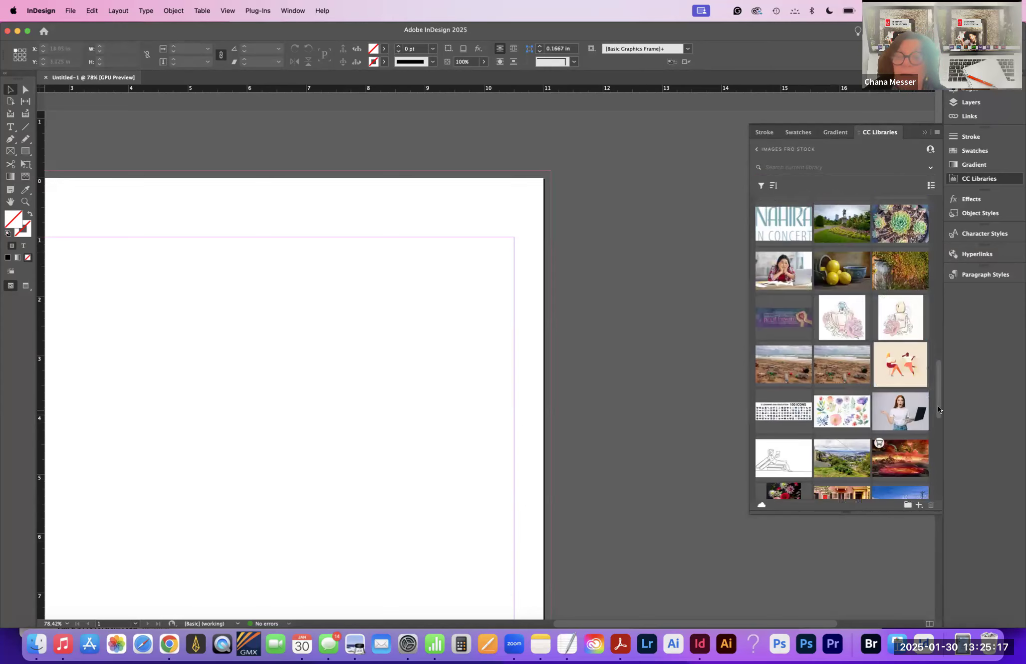
left_click_drag(938, 415, 899, 221)
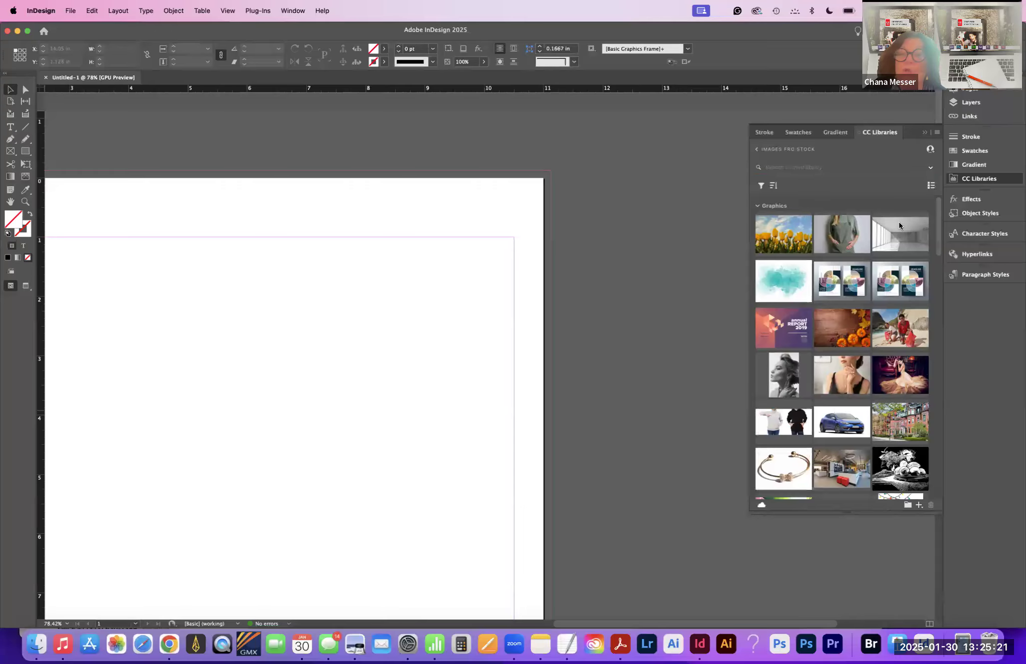
Step: Examine the annual report cover template and the annual report brochure graphic in the stock images library
left_click(791, 334)
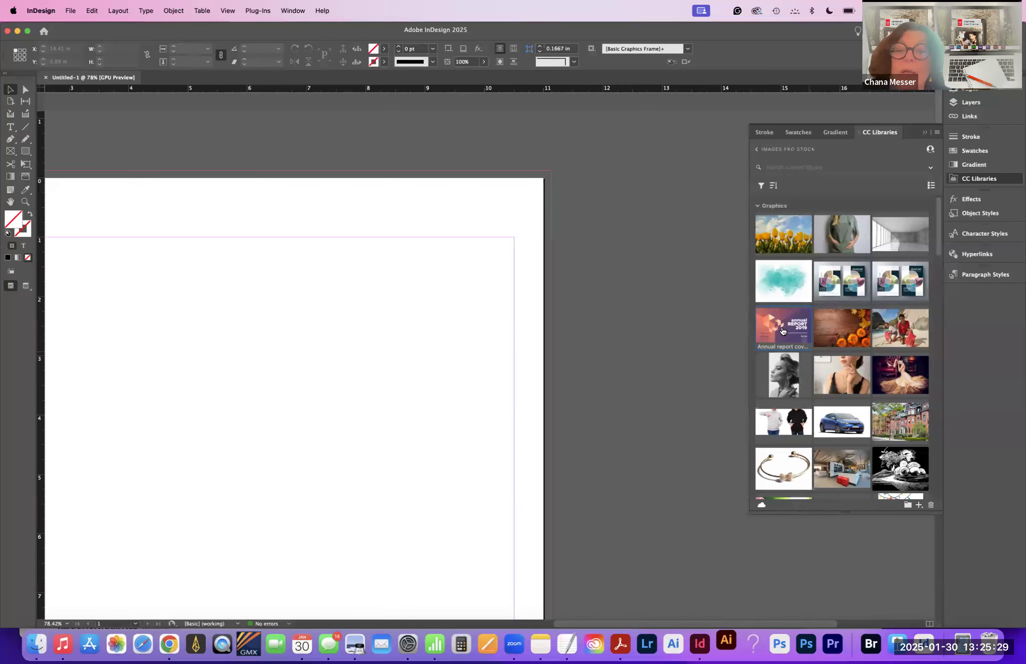
scroll(784, 332, "down", 1)
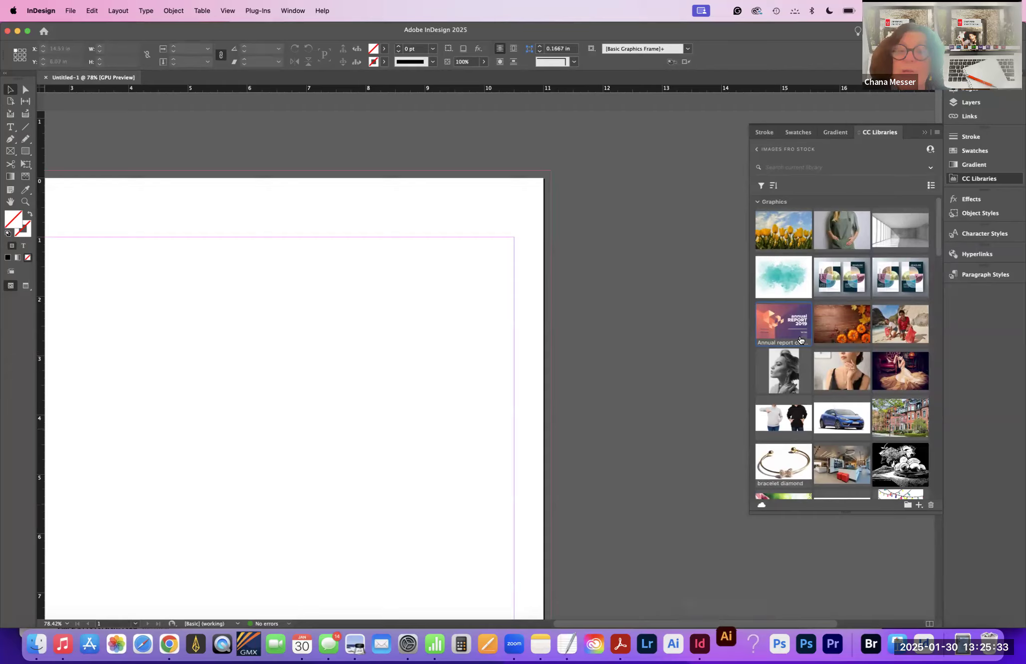
scroll(790, 332, "down", 1)
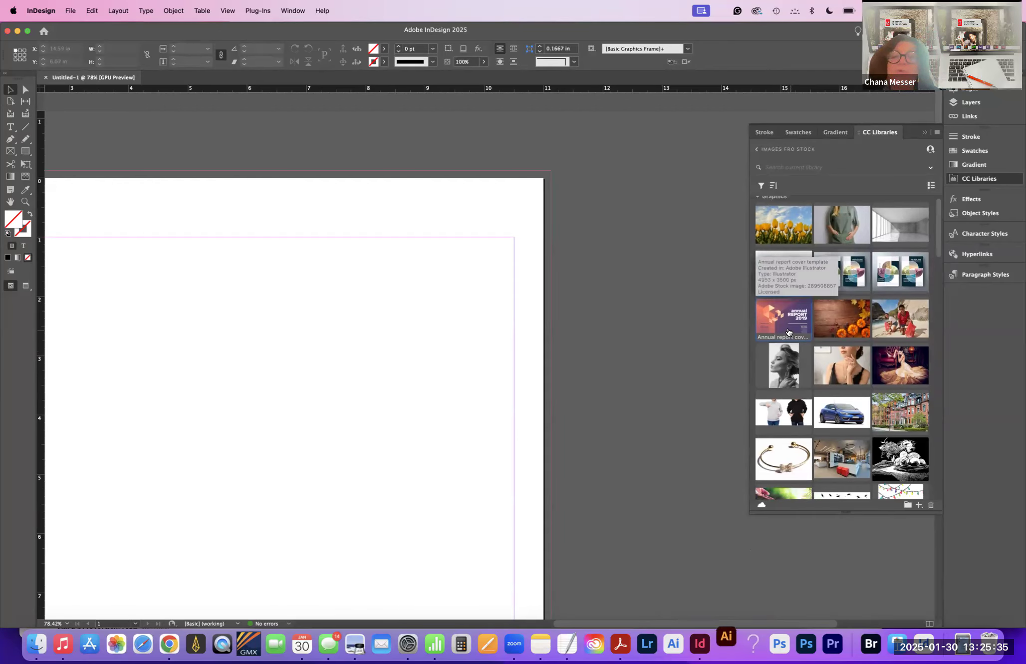
left_click(900, 276)
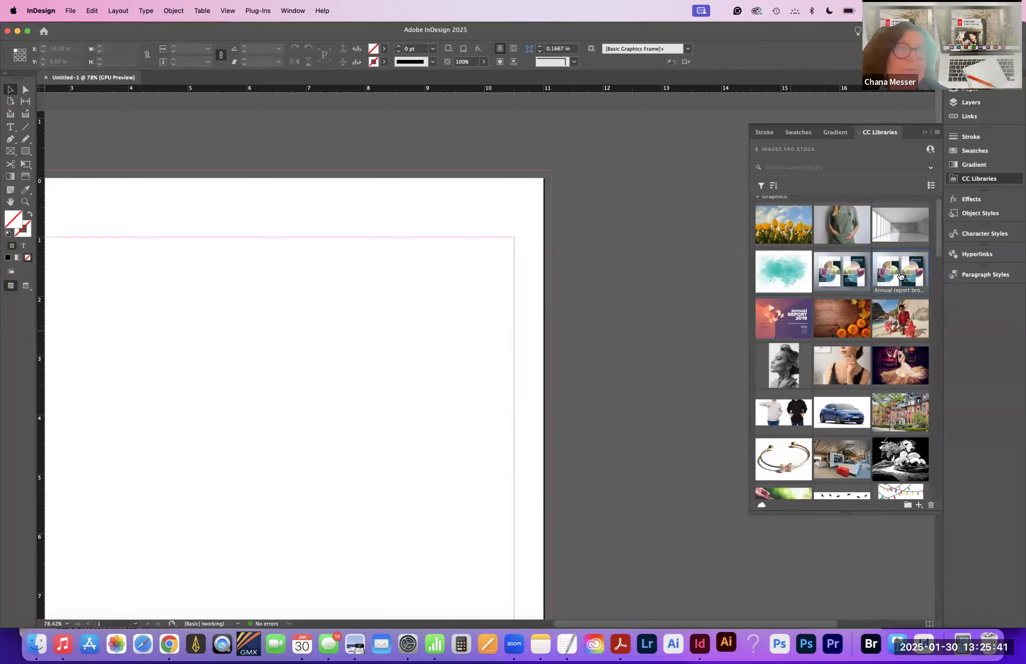
Step: Close the untitled document and collapse the open panel group back into the dock
left_click(45, 77)
left_click(764, 133)
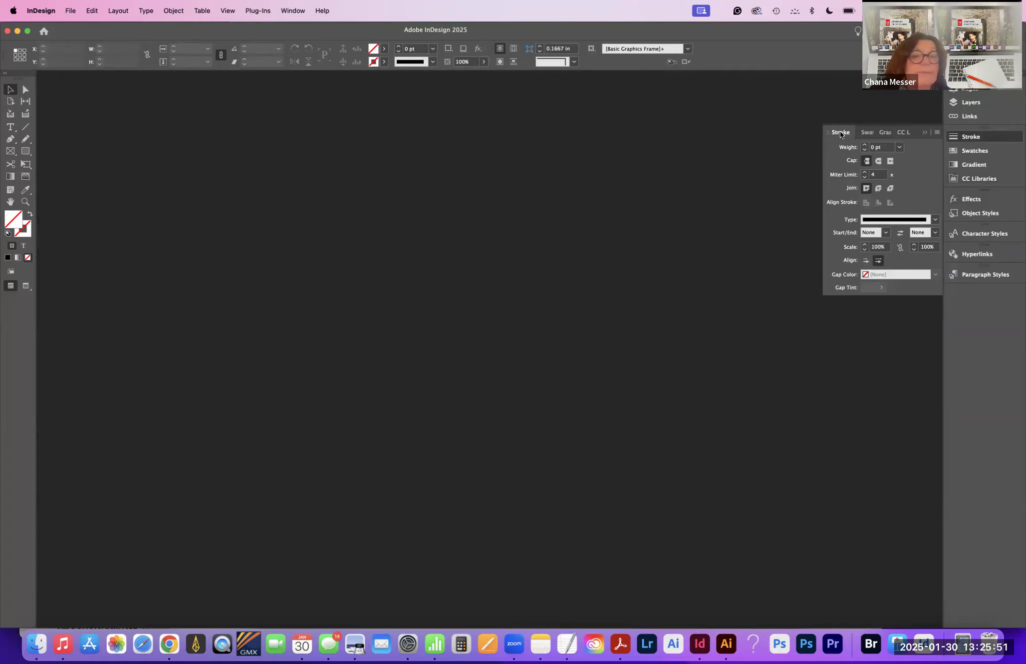
left_click(841, 133)
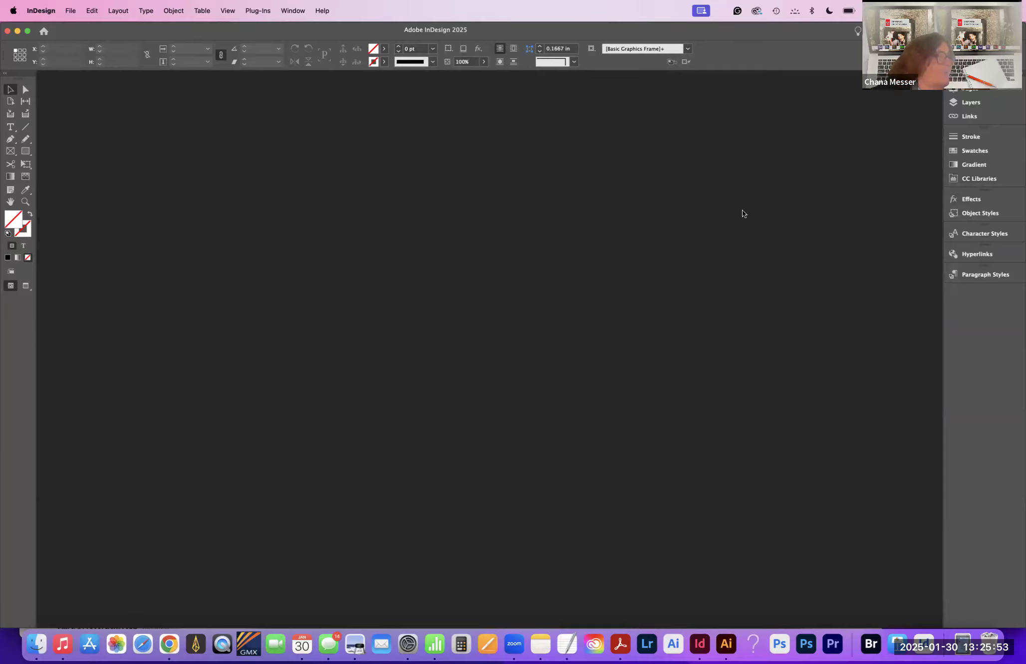
Step: Start a new print document from the Letter preset and set it to landscape orientation
left_click(69, 11)
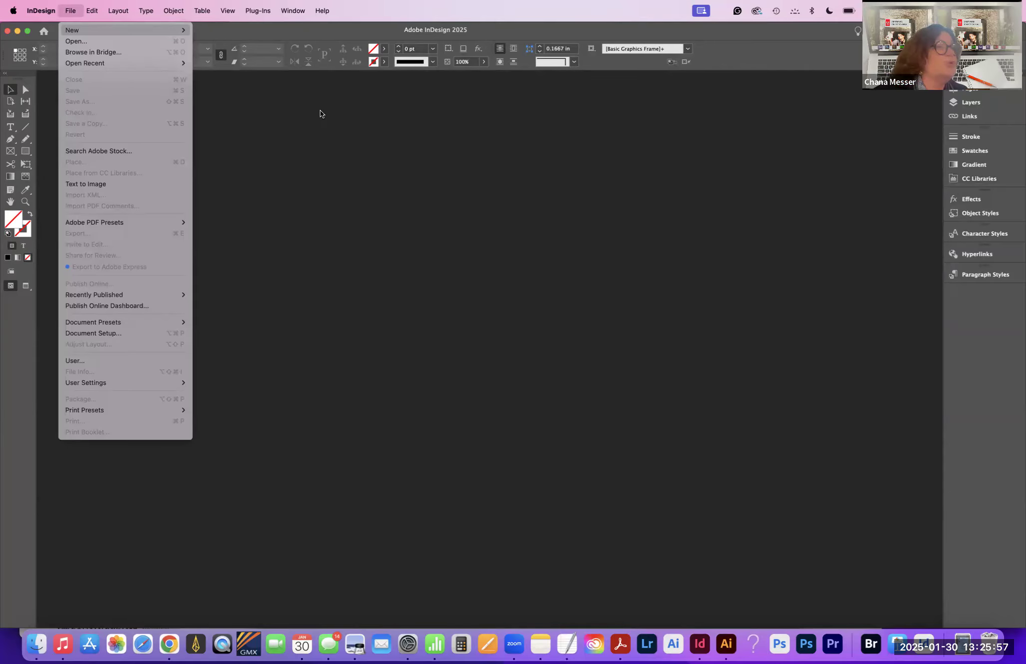
key("super+n")
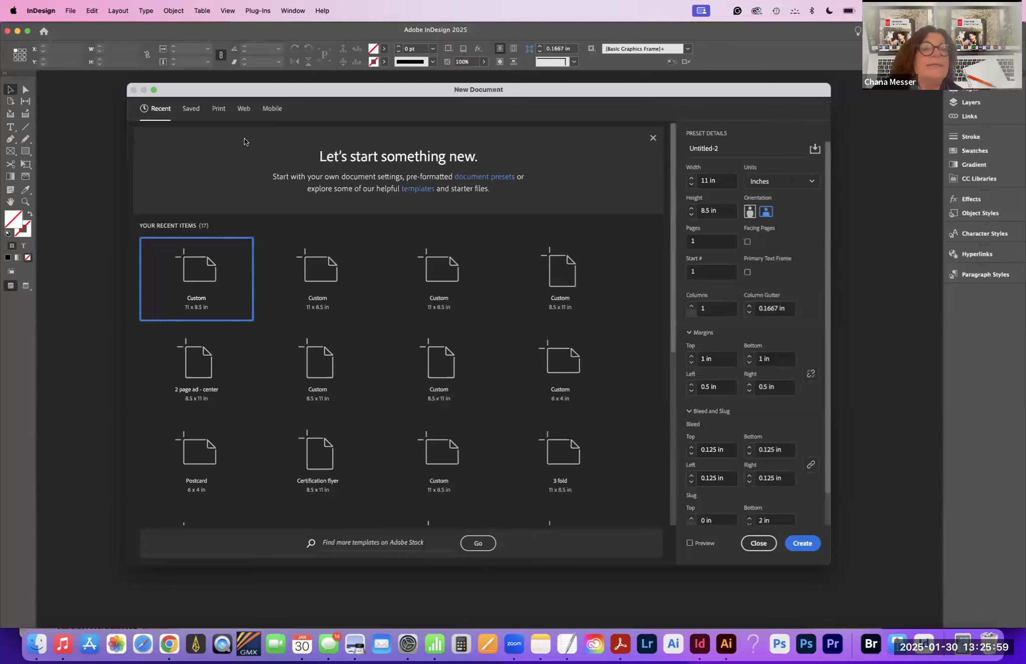
left_click(220, 112)
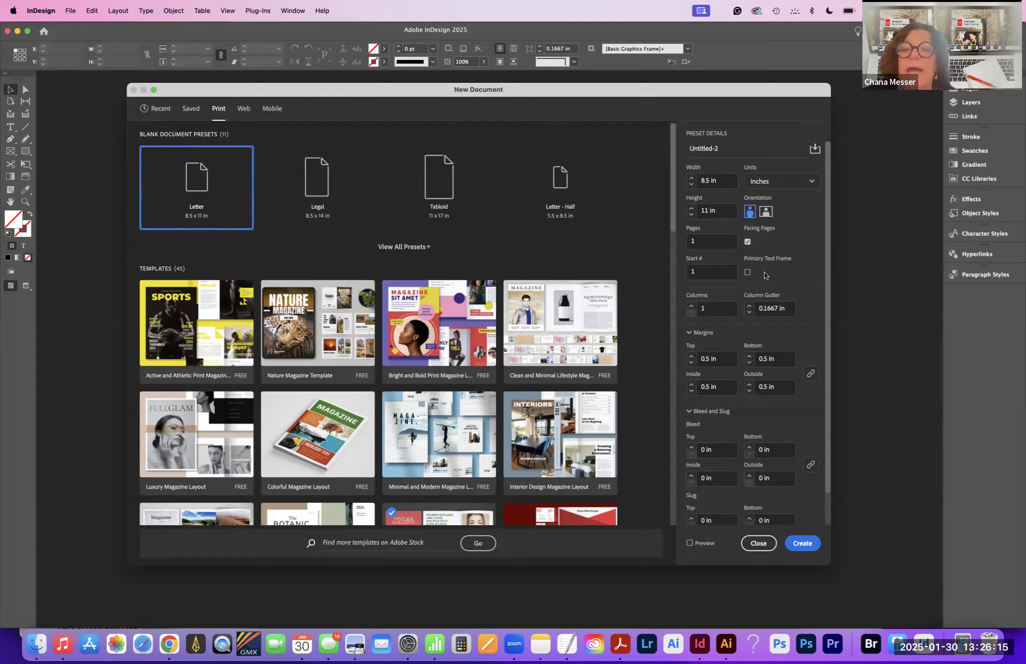
left_click(766, 213)
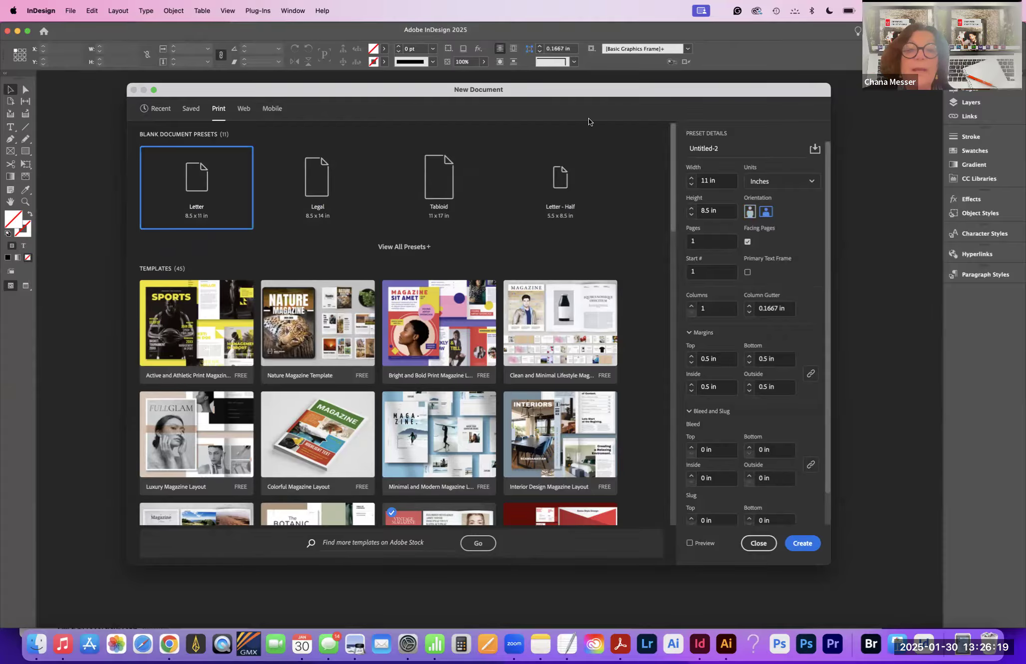
Step: Turn on the preview for the new document and move the New Document window aside to view the page
left_click_drag(591, 81, 744, 20)
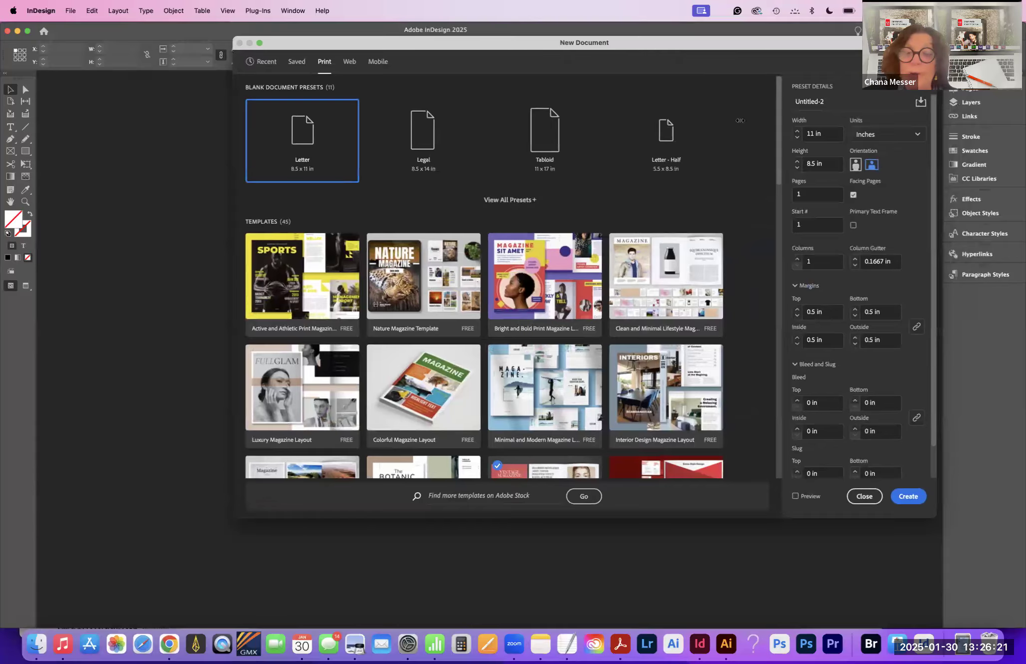
left_click(795, 495)
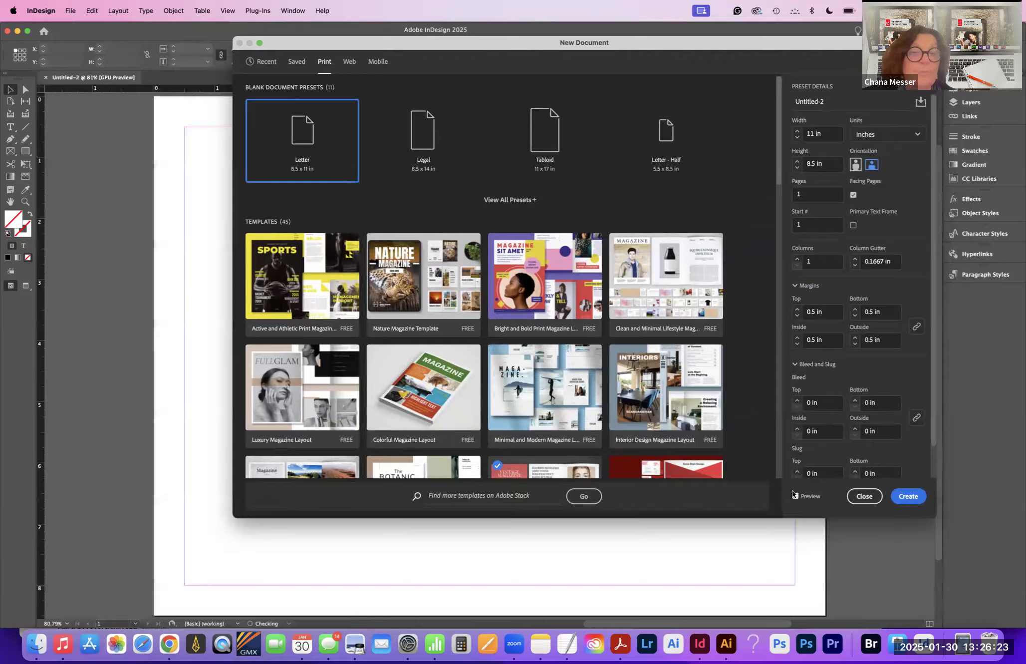
left_click_drag(438, 38, 793, 396)
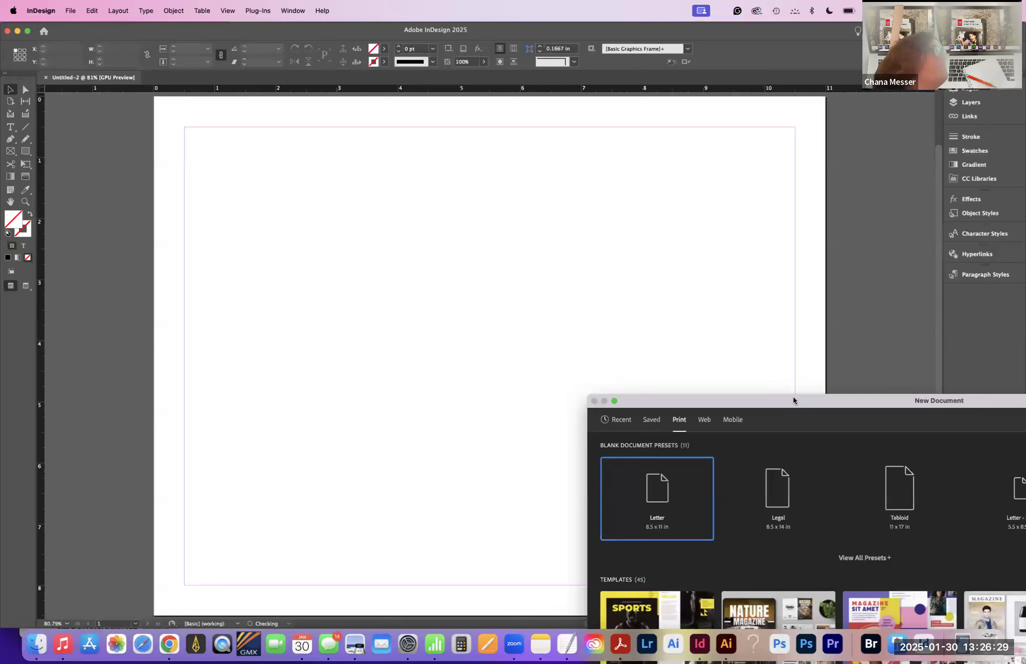
double_click(793, 396)
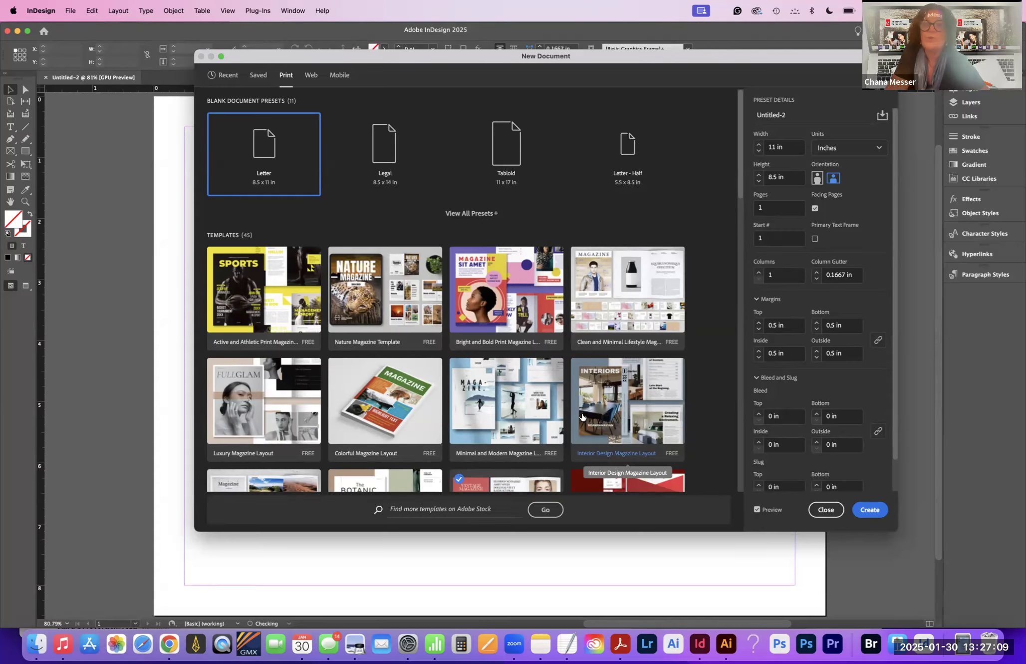
Step: Configure the new document with facing pages off, two columns, a 0.25 in column gutter and unlinked margins
left_click(815, 208)
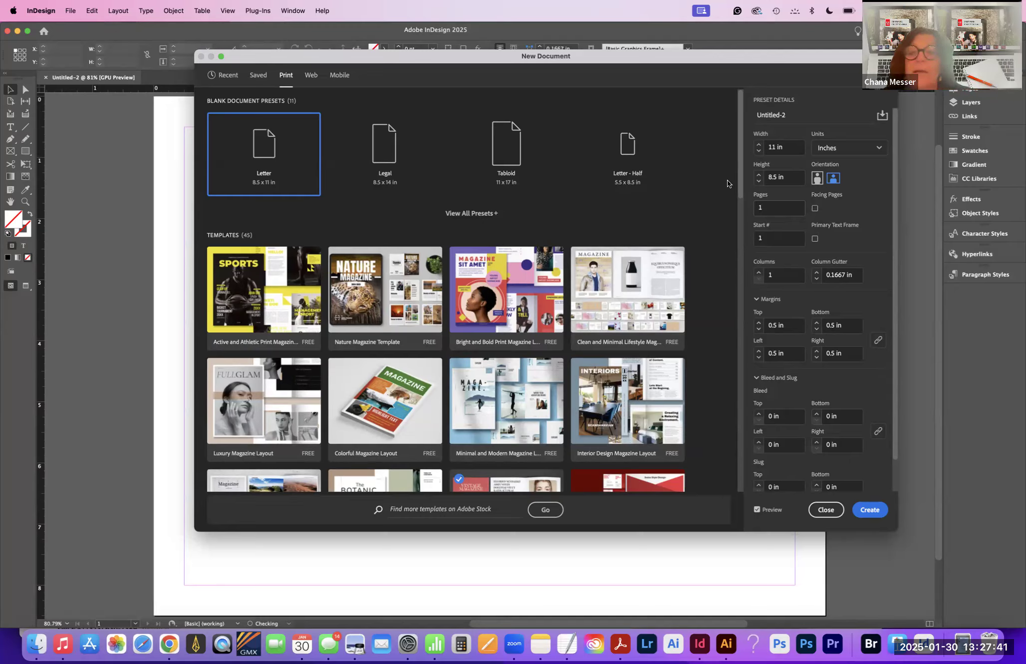
left_click(765, 213)
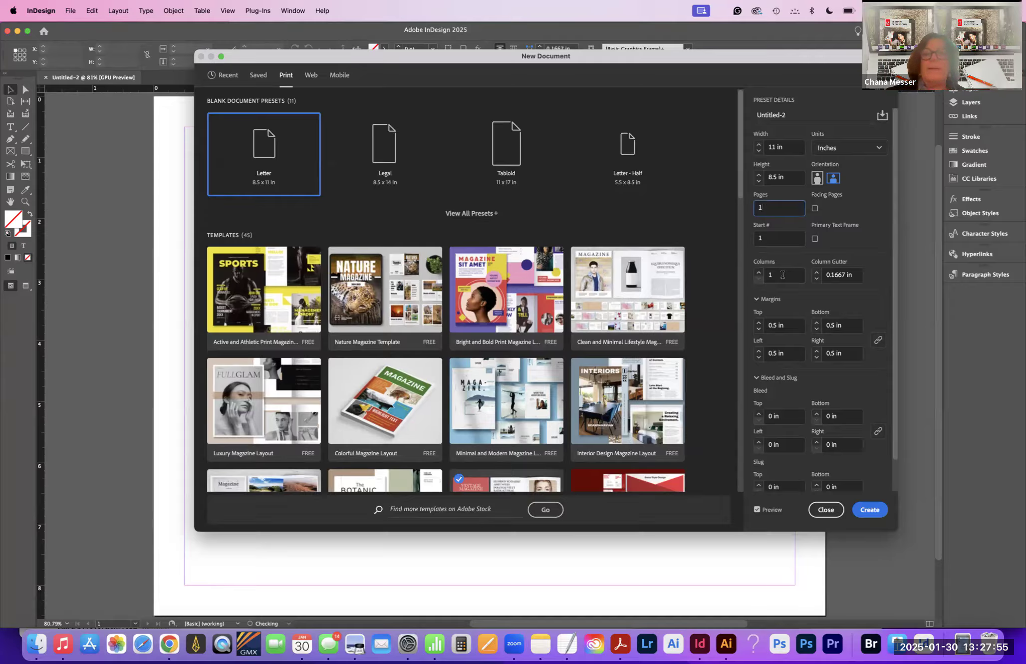
left_click(759, 273)
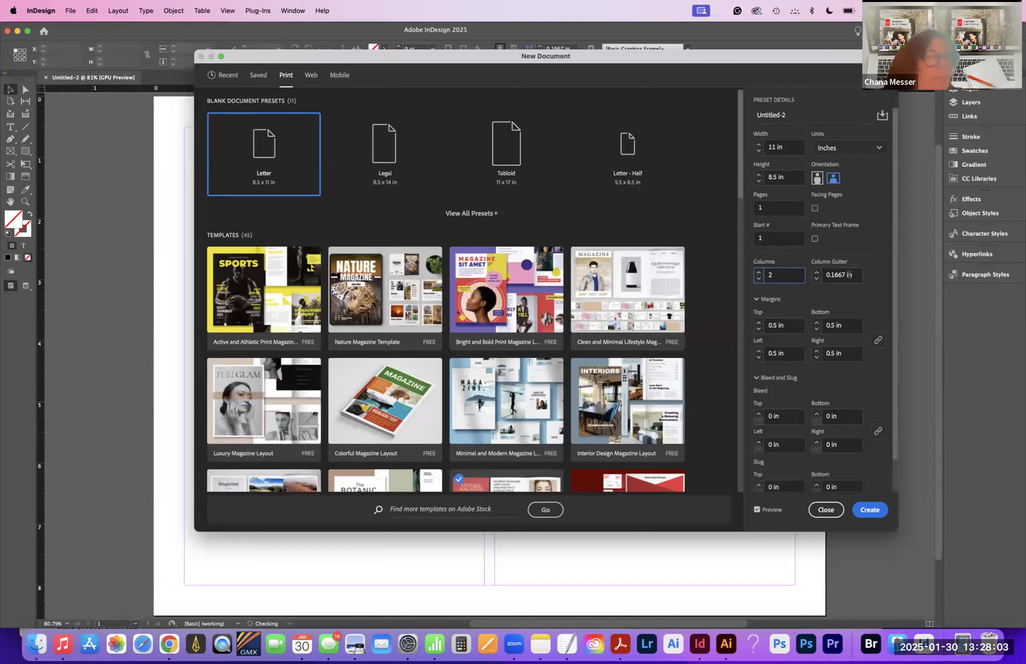
left_click(817, 273)
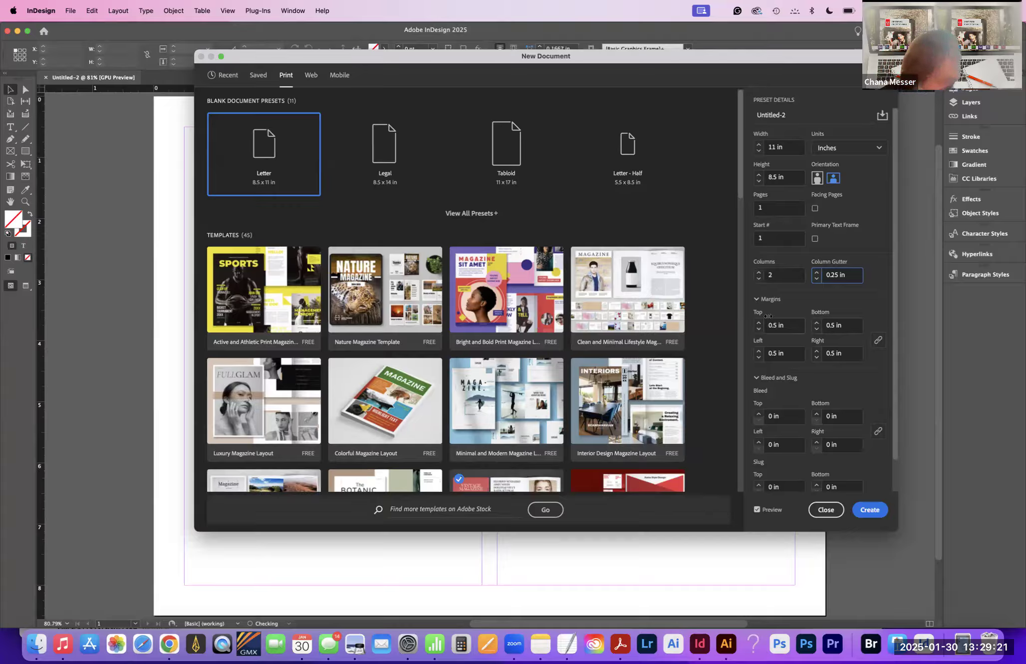
left_click(878, 341)
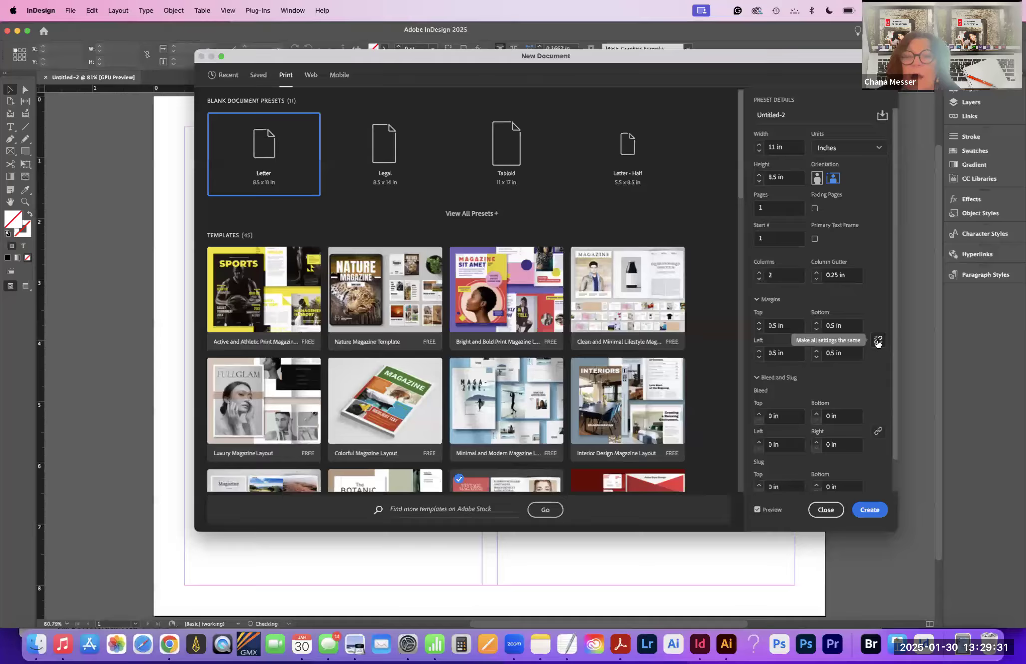
Step: Keep the new document's margins unlinked and set the top margin to 1 in
left_click(878, 342)
left_click(879, 343)
left_click(759, 322)
left_click(759, 323)
left_click(758, 322)
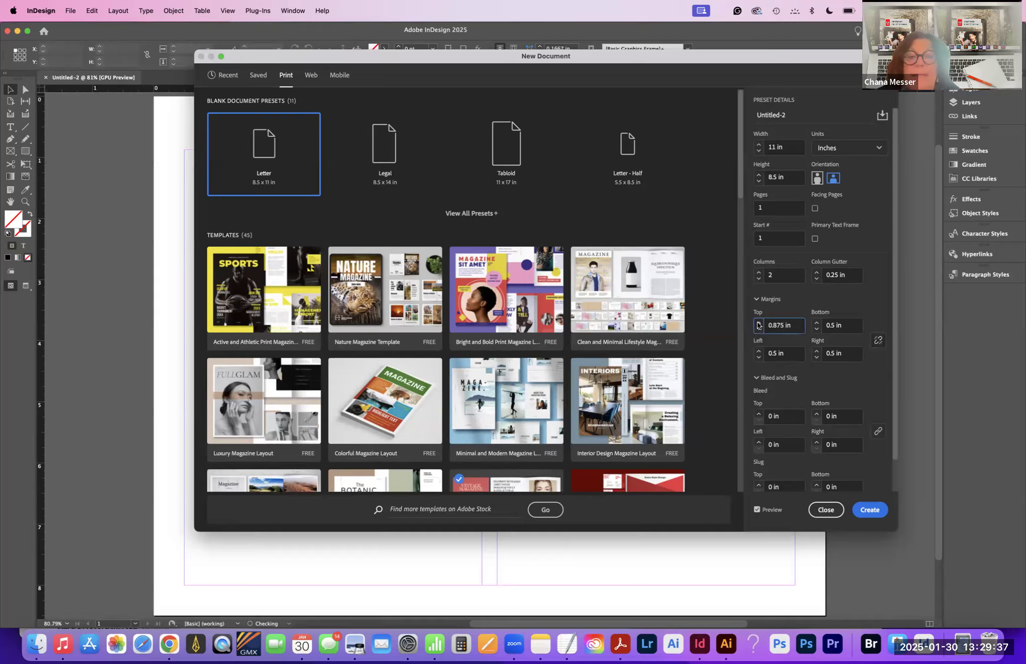
left_click(758, 322)
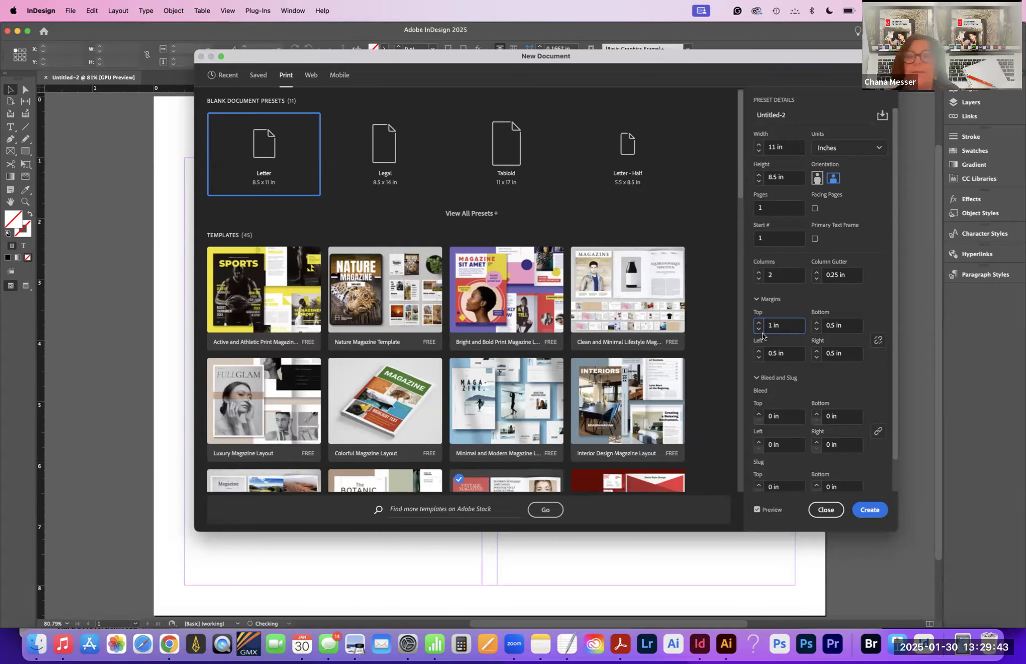
Step: Set the bottom margin to 1 in and move the New Document window aside to view the page
left_click(816, 329)
left_click(816, 329)
left_click(816, 329)
left_click(816, 329)
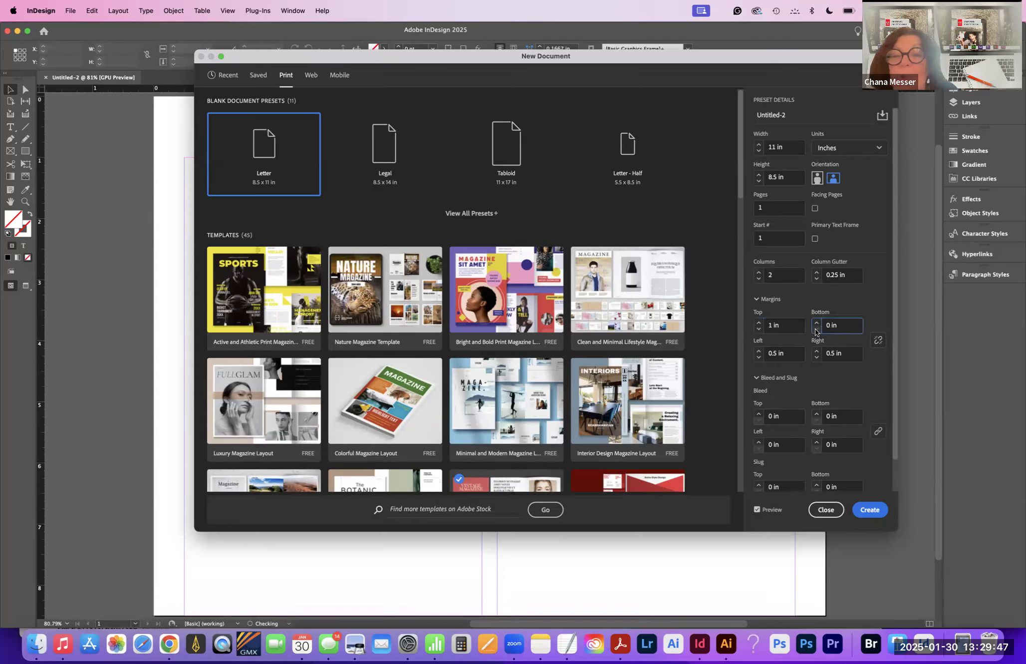
left_click(817, 322)
left_click(817, 322)
left_click(816, 322)
left_click(816, 322)
left_click(816, 322)
left_click(816, 322)
left_click(816, 323)
left_click(817, 323)
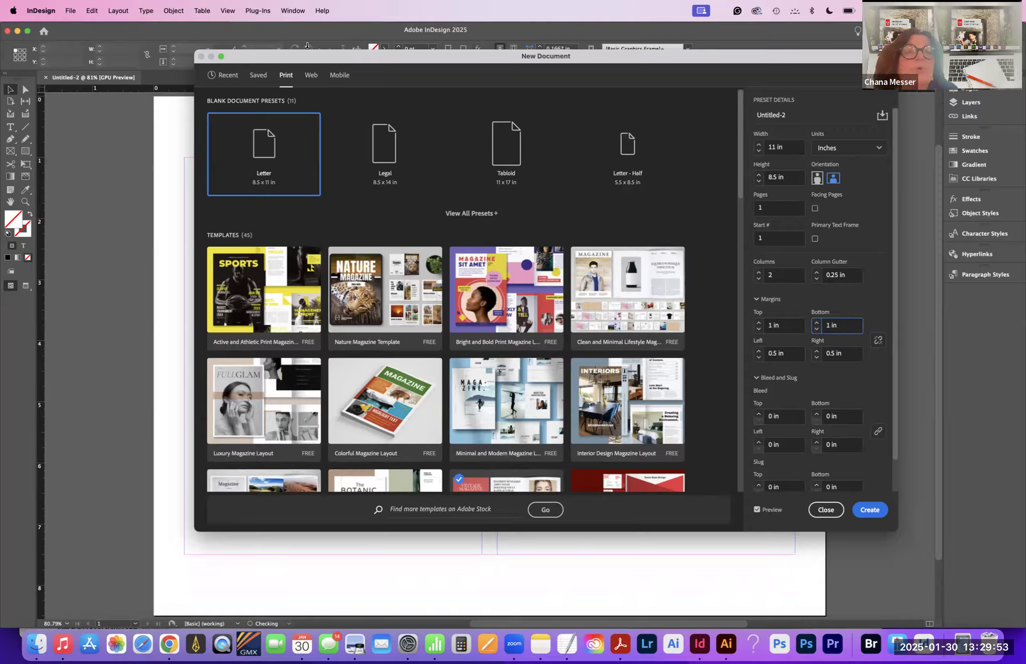
left_click_drag(305, 58, 720, 140)
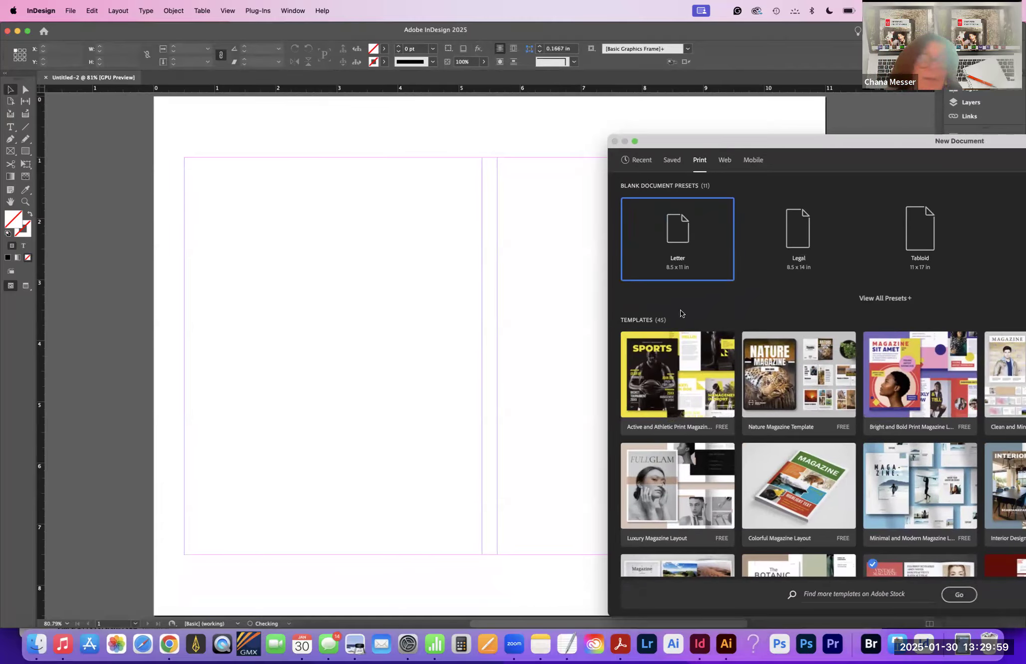
Step: Try three columns on the previewed page and return the column count to two
left_click_drag(766, 140, 465, 54)
left_click(871, 272)
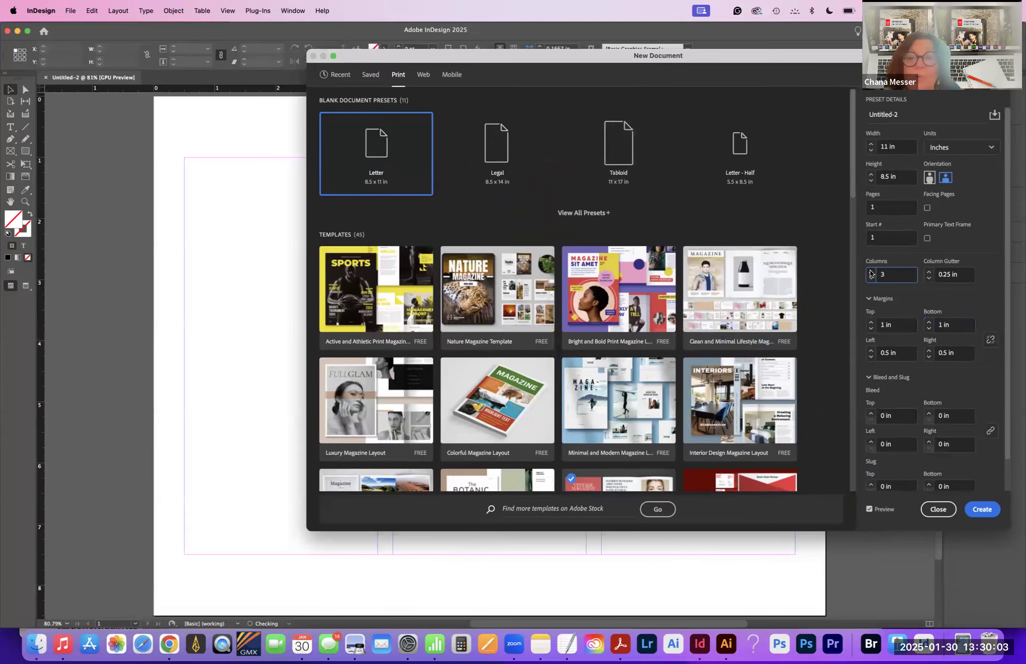
left_click_drag(563, 60, 964, 219)
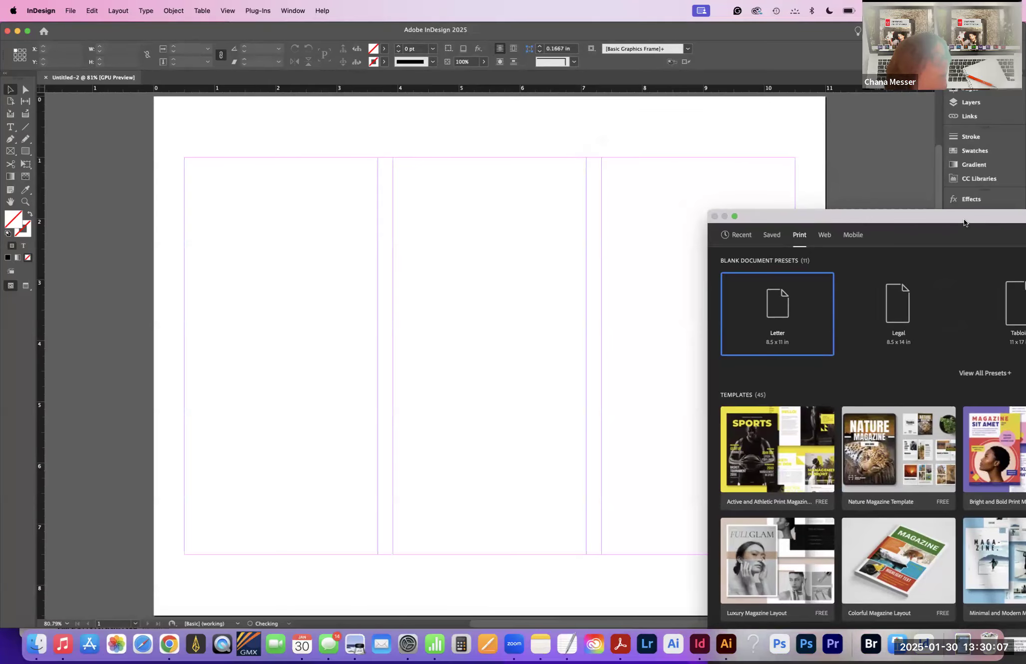
left_click_drag(964, 219, 441, 66)
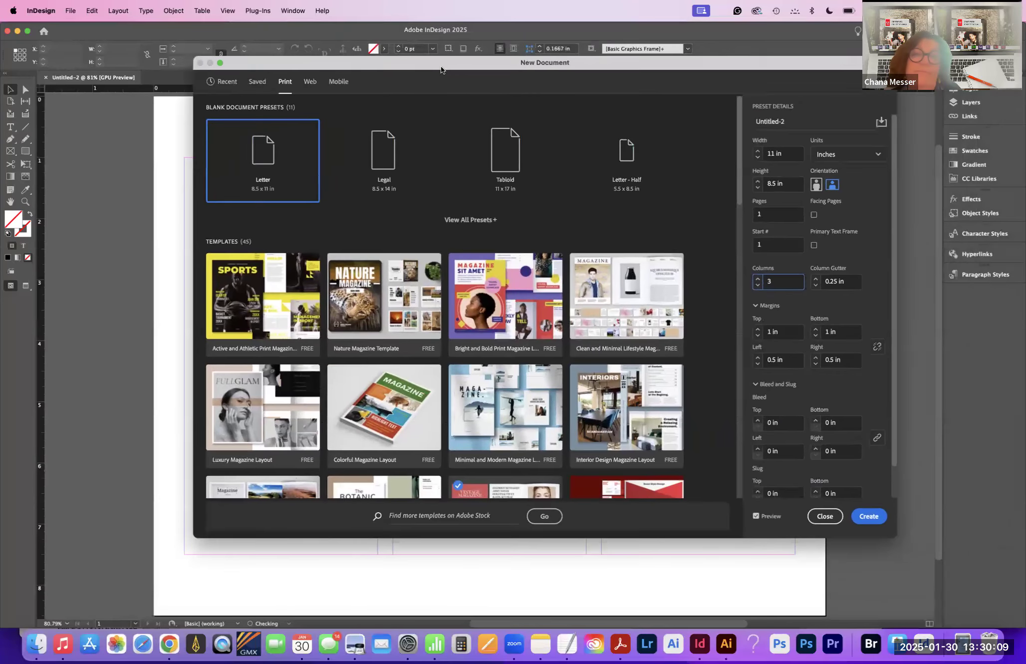
left_click(749, 289)
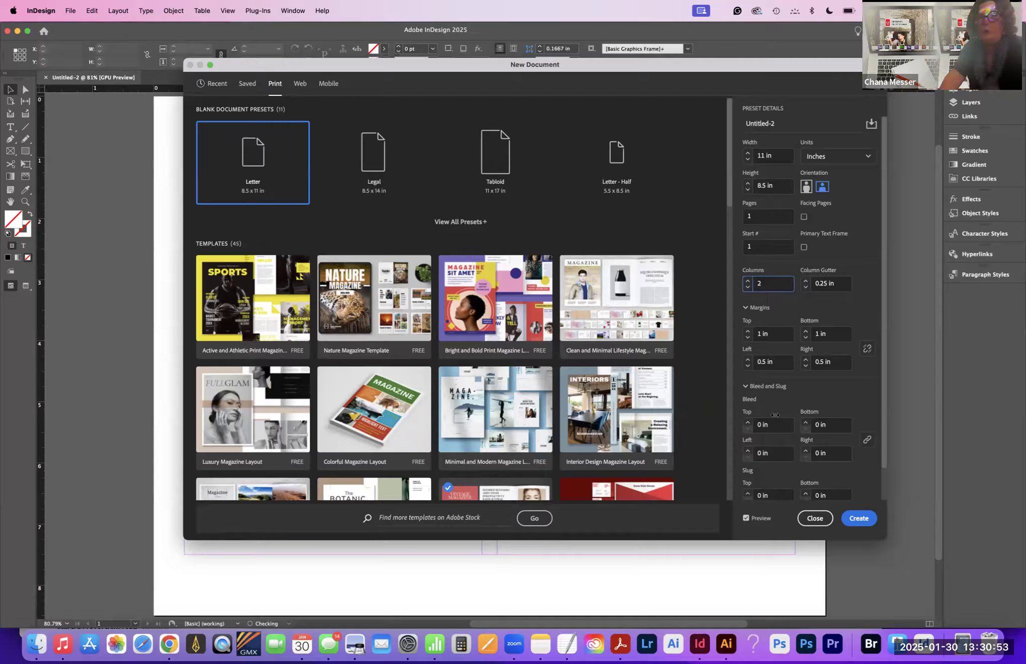
Step: Set the bleed to 0.25 in on all sides and the bottom slug to 1 in
left_click(747, 423)
left_click(747, 421)
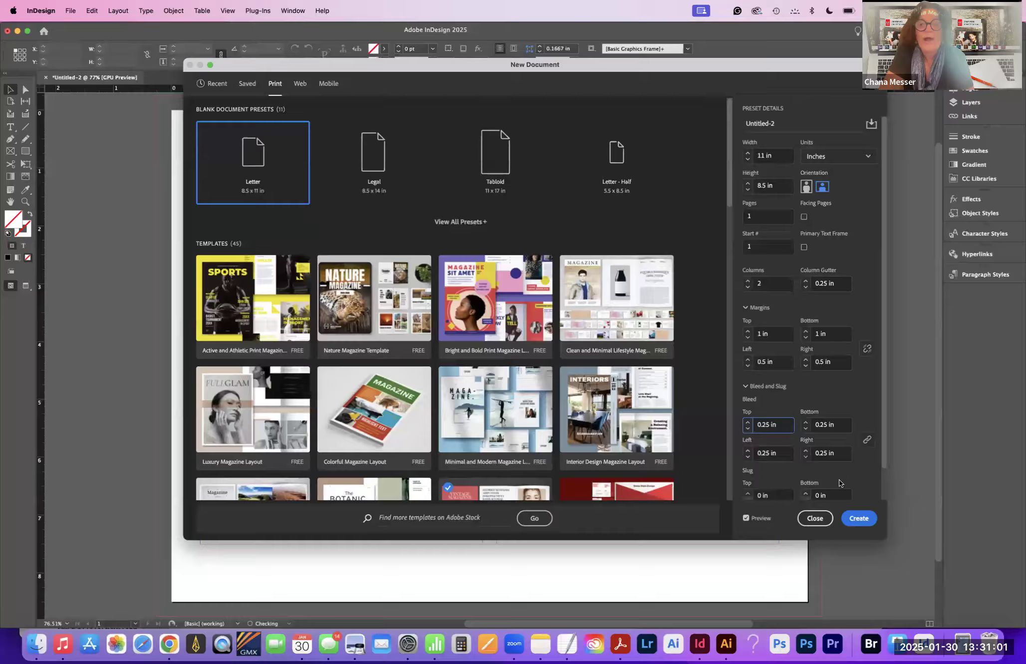
scroll(882, 462, "down", 2)
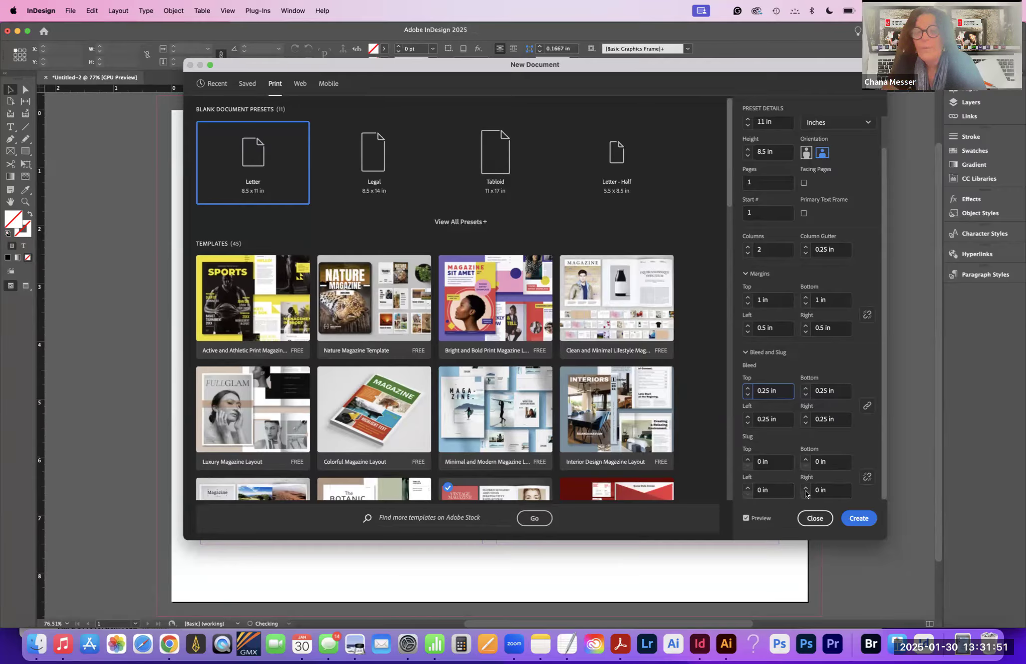
left_click(806, 459)
left_click(806, 459)
left_click(806, 460)
left_click(806, 459)
left_click(806, 459)
left_click(805, 459)
left_click(805, 459)
left_click(805, 459)
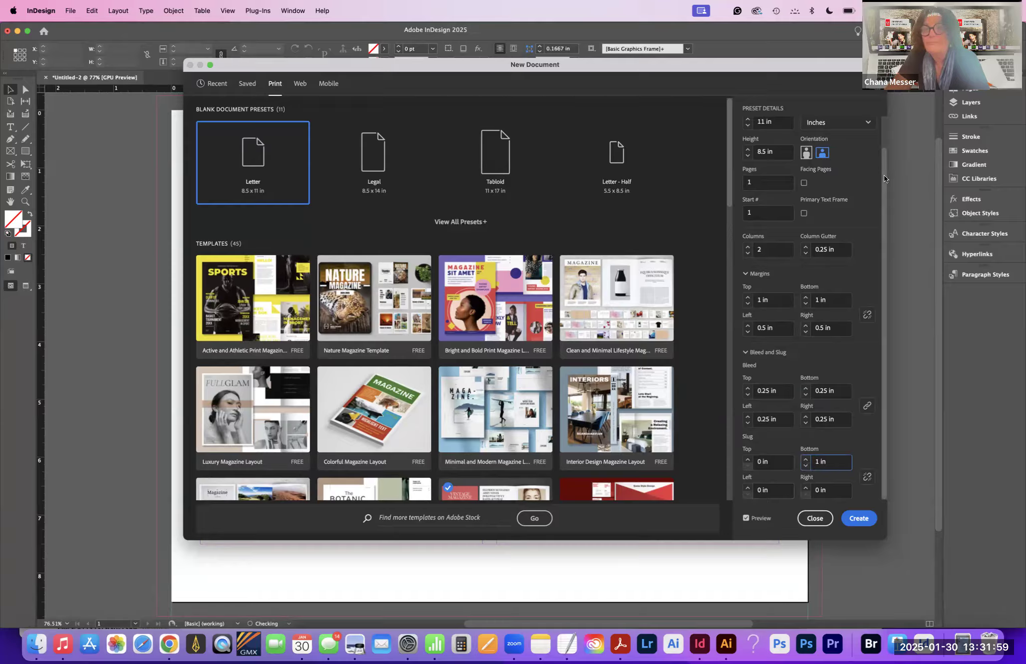
Step: Save the current document settings as a preset named presentation_2025
scroll(884, 175, "up", 2)
left_click_drag(785, 120, 740, 125)
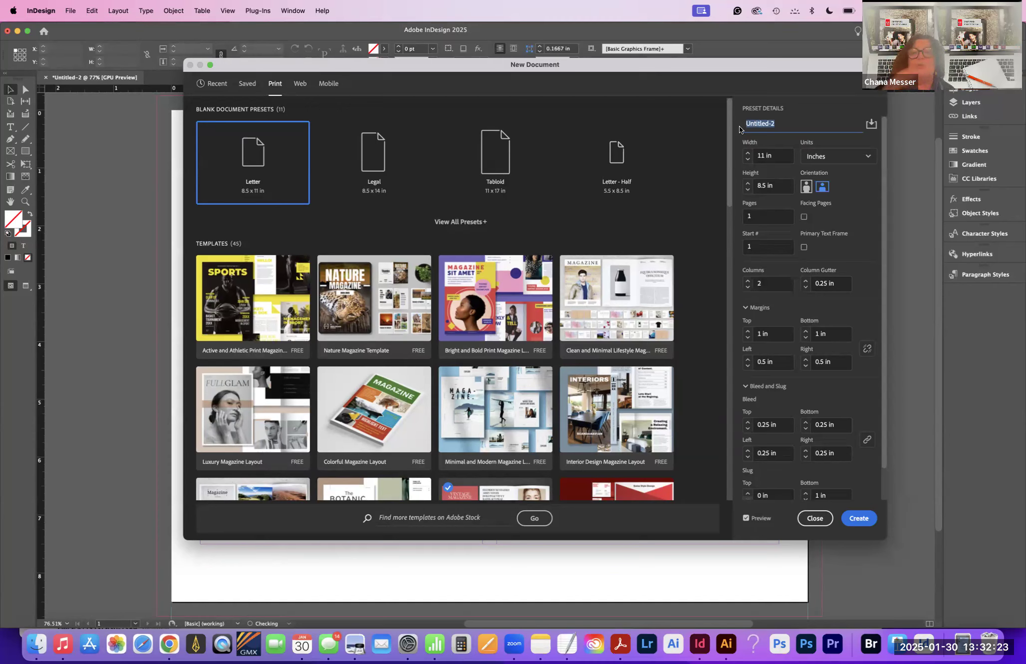
left_click(871, 125)
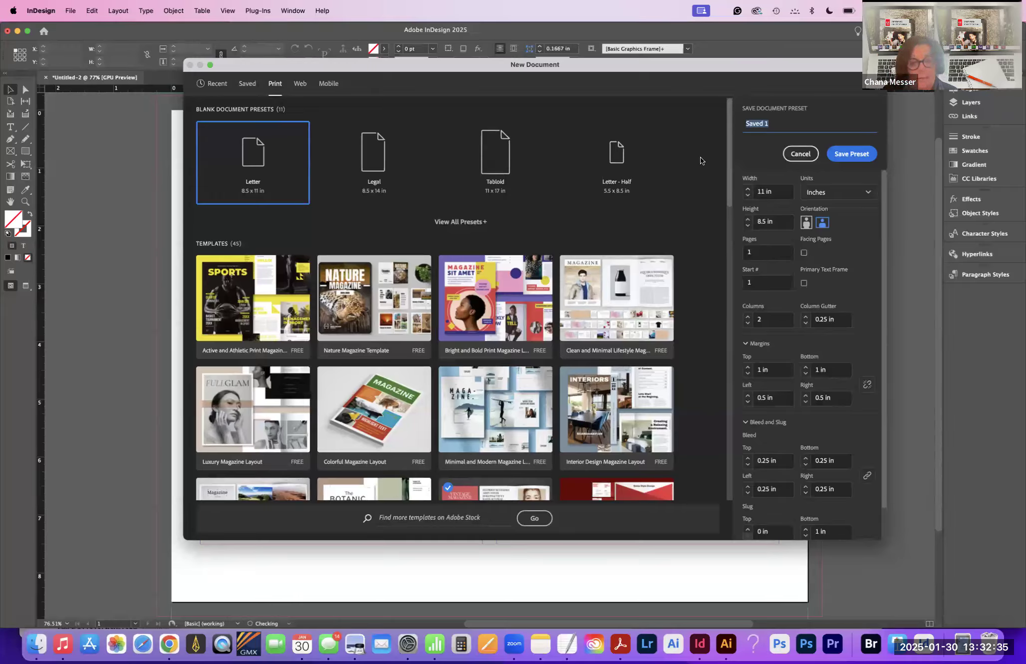
type("presen")
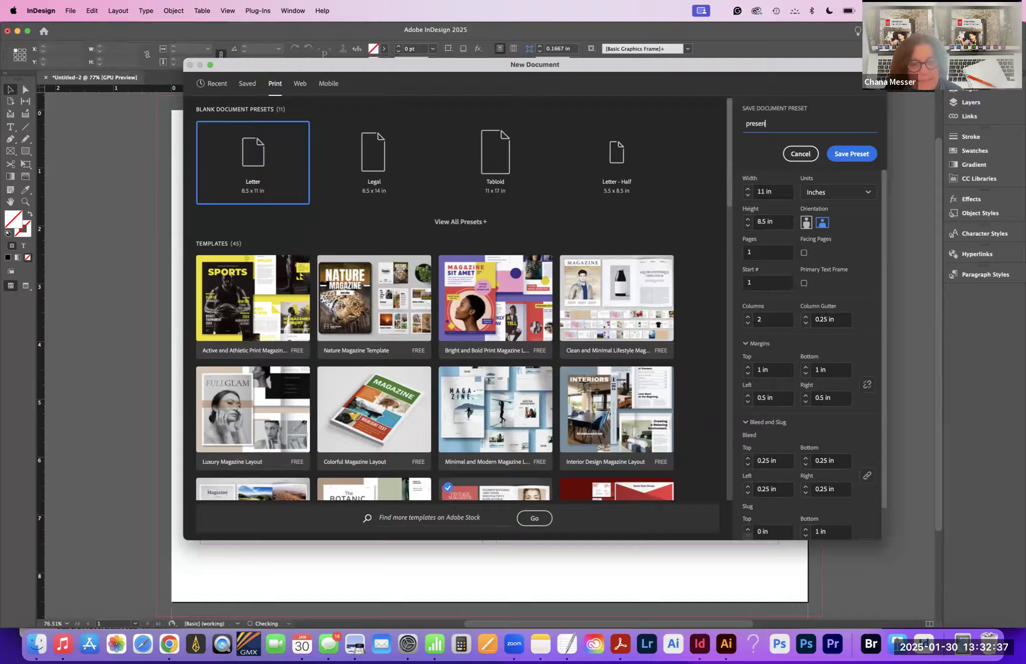
type("tation")
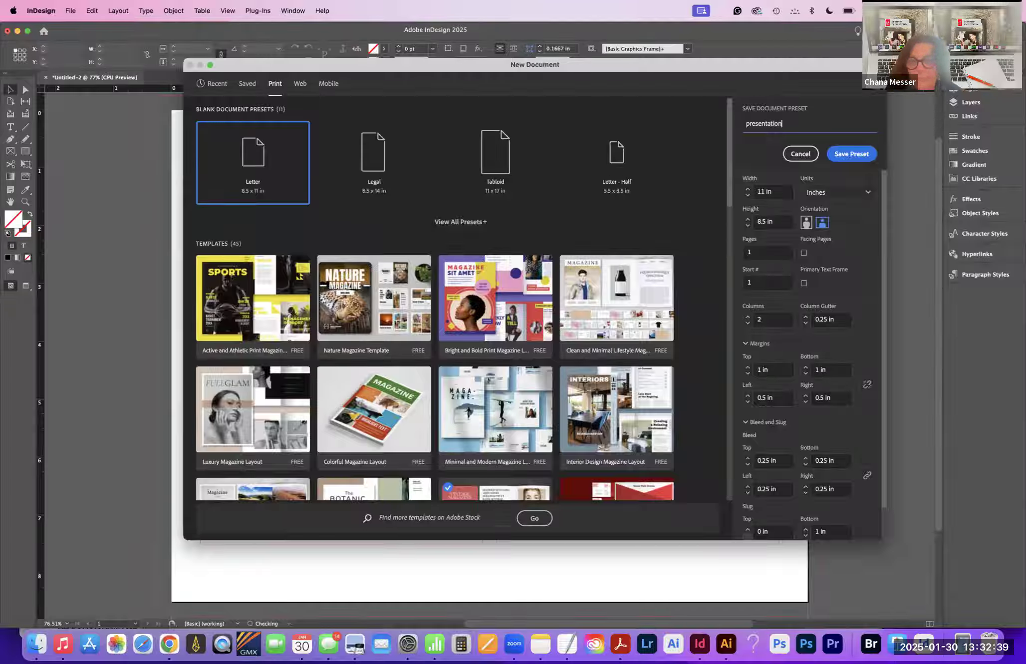
type("_2025")
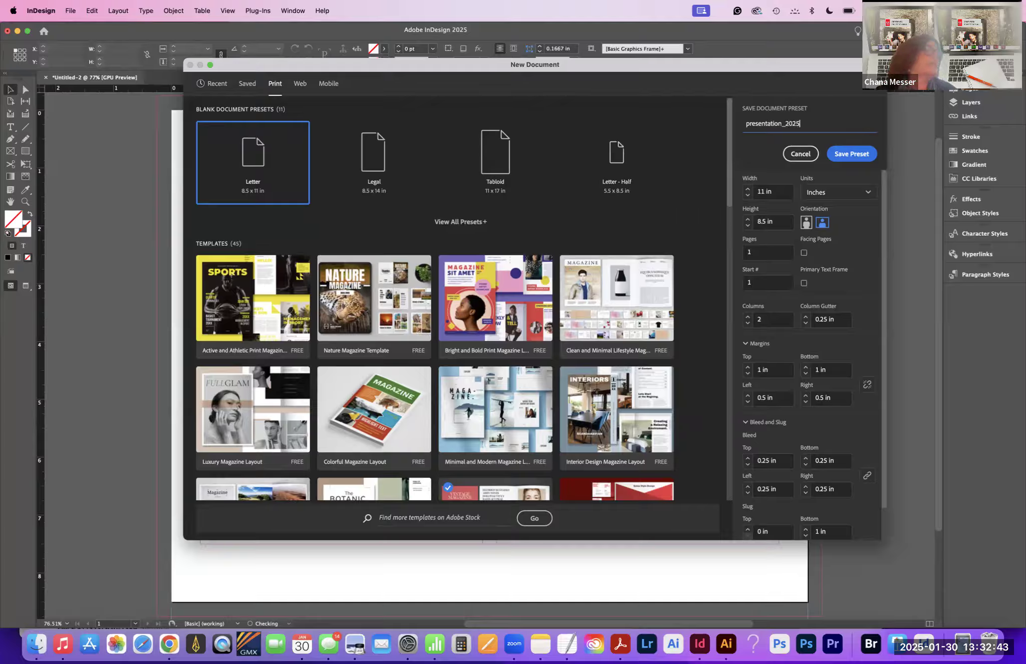
left_click(852, 155)
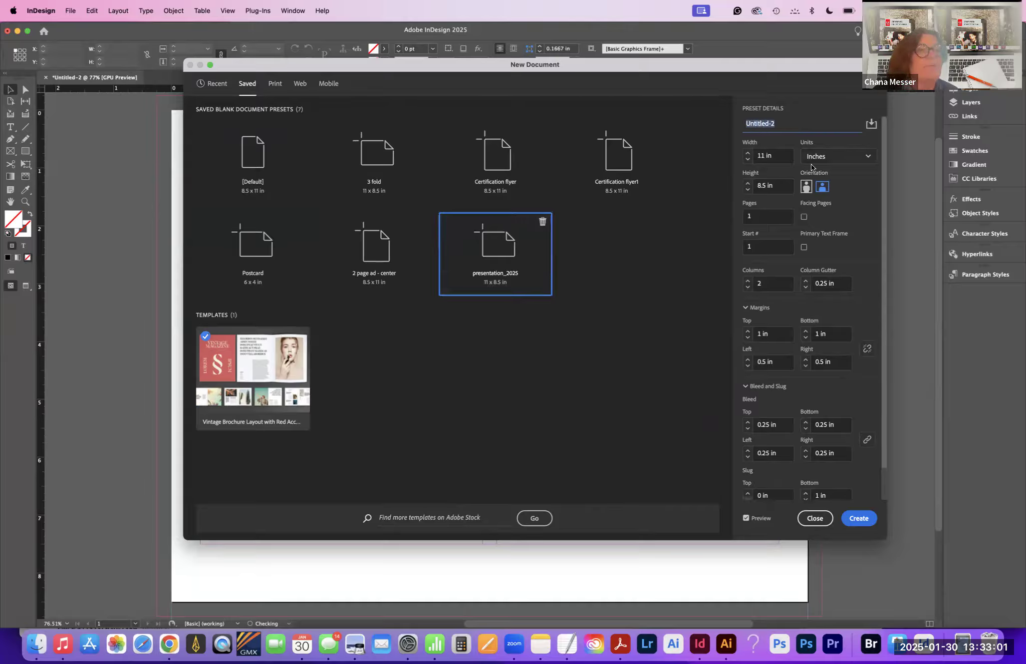
Step: Name the new document "presenmtation _template" and create it from the presentation_2025 preset
type("p")
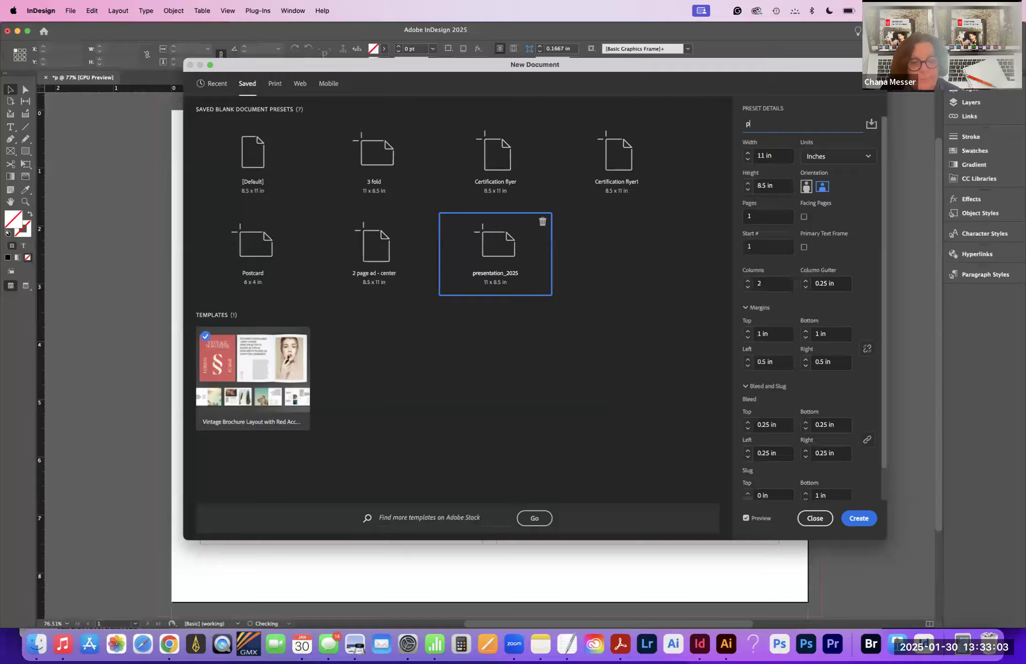
type("resenmtat")
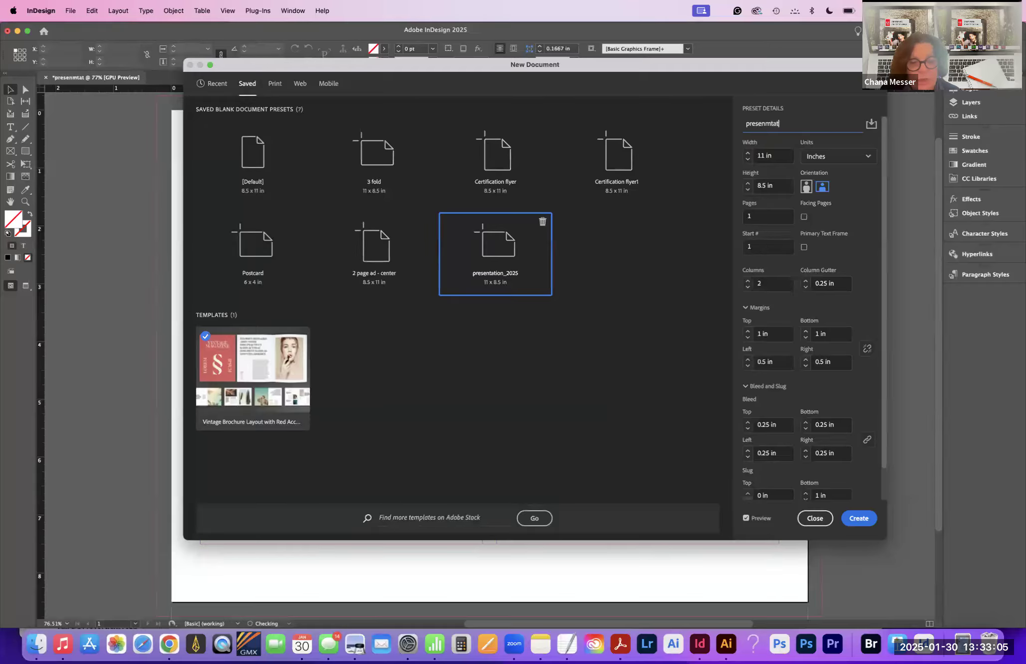
type("ion ")
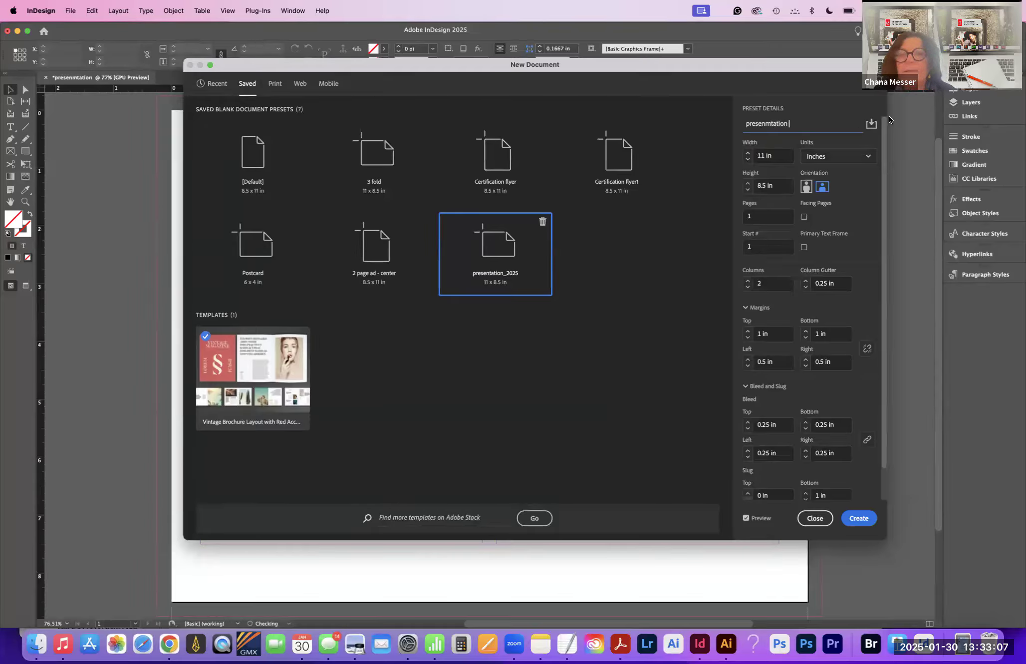
type("_templ")
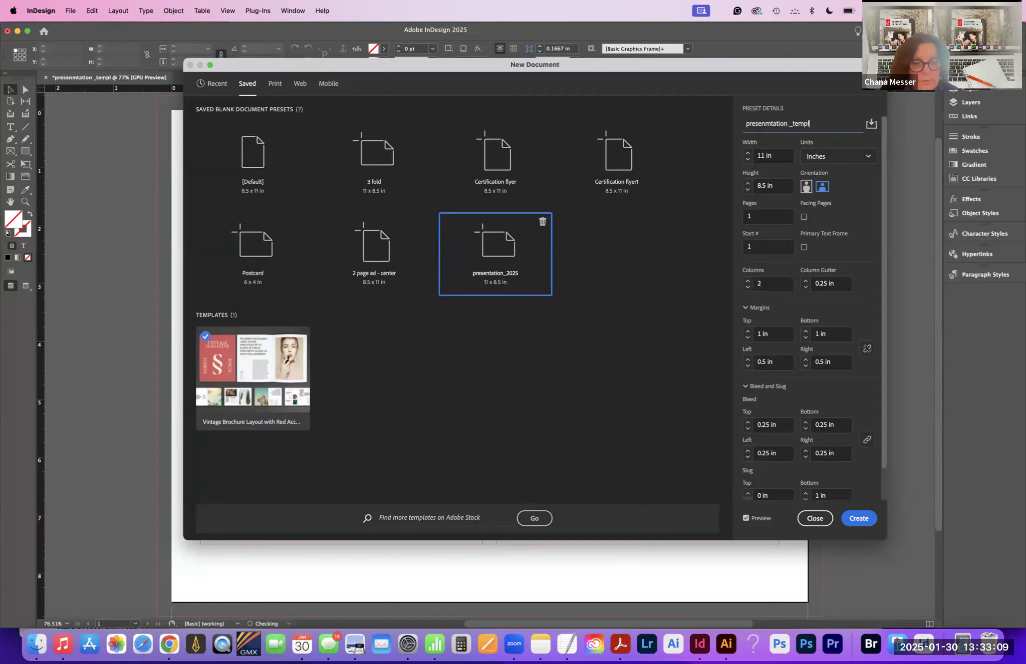
type("ate")
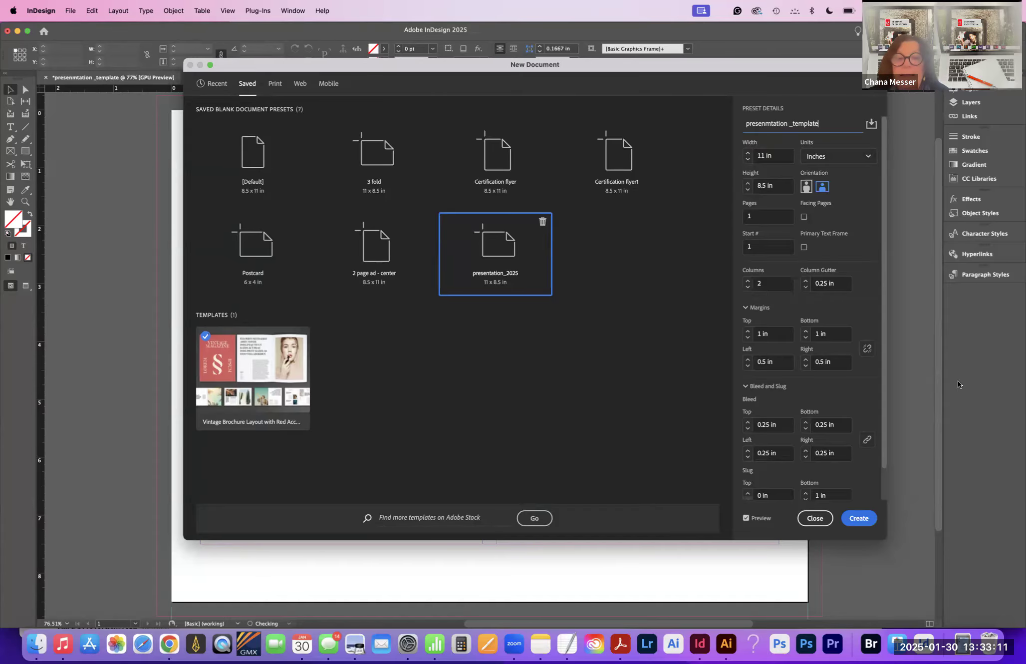
left_click(859, 518)
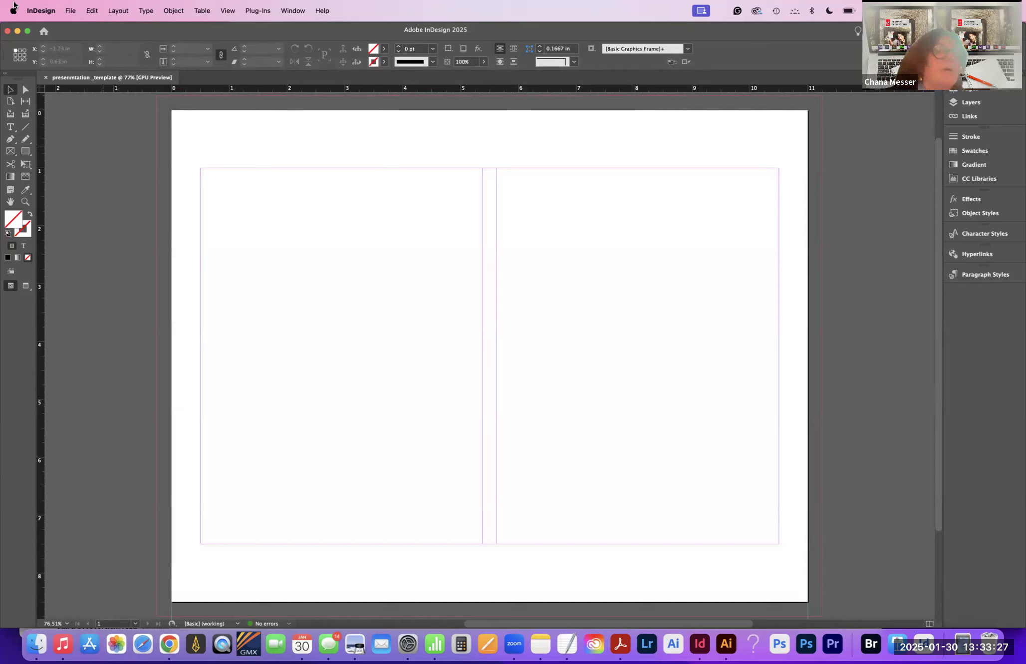
Step: Save the document to the Desktop in the InDesign 2025 template format, keeping its current file name
left_click(67, 11)
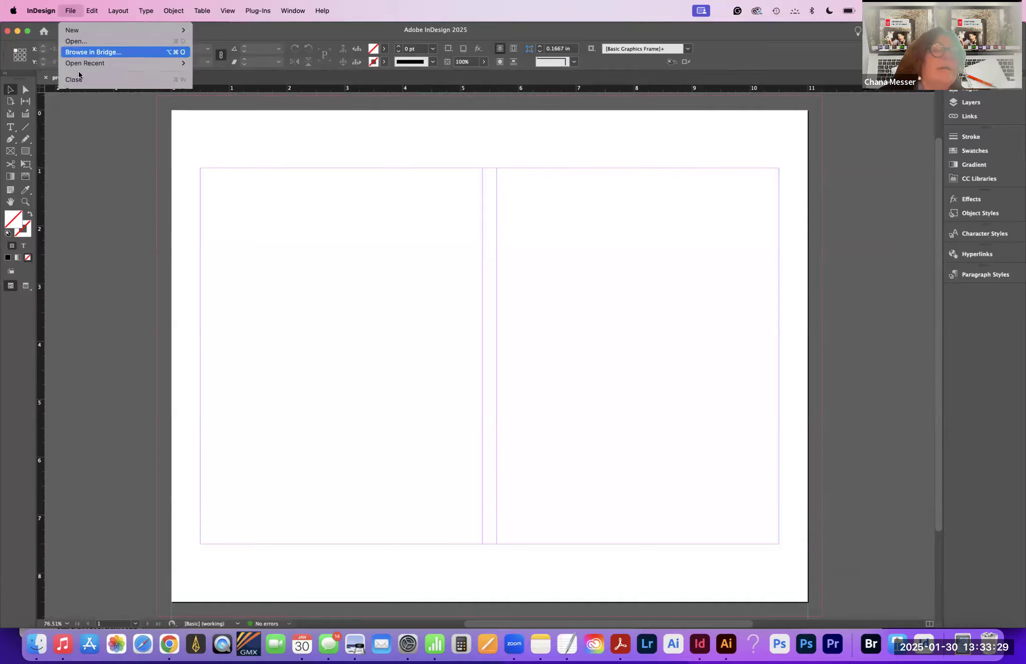
left_click(141, 105)
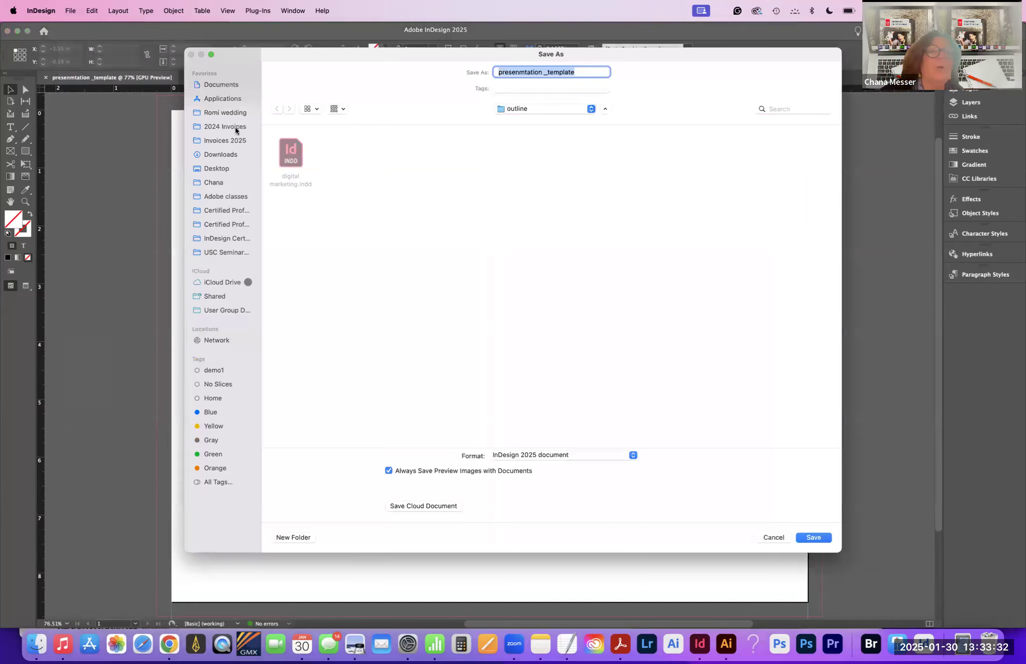
left_click(216, 167)
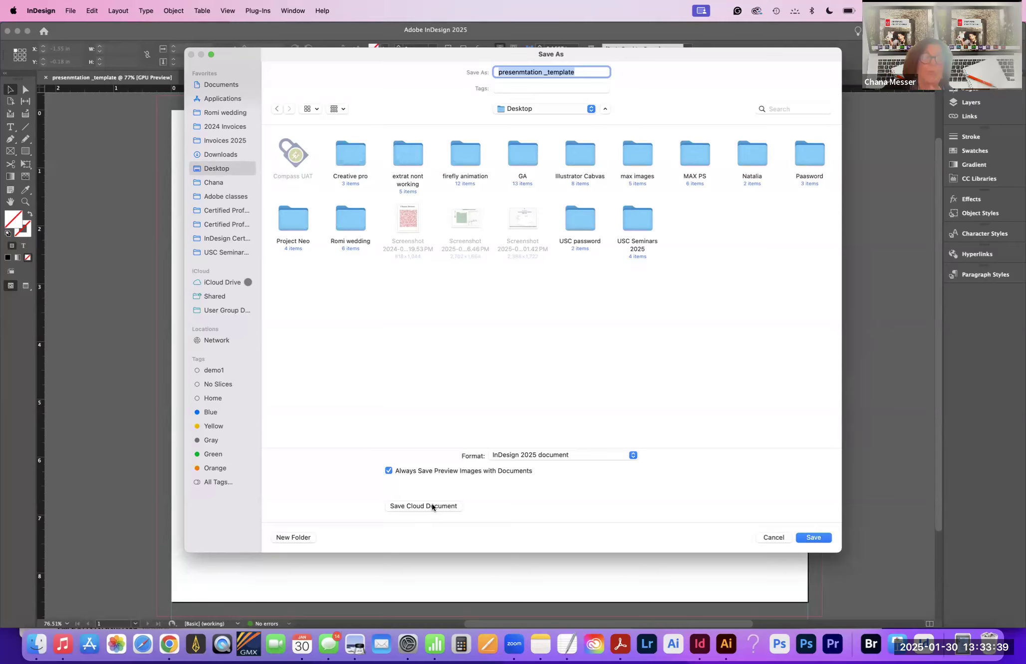
left_click(522, 456)
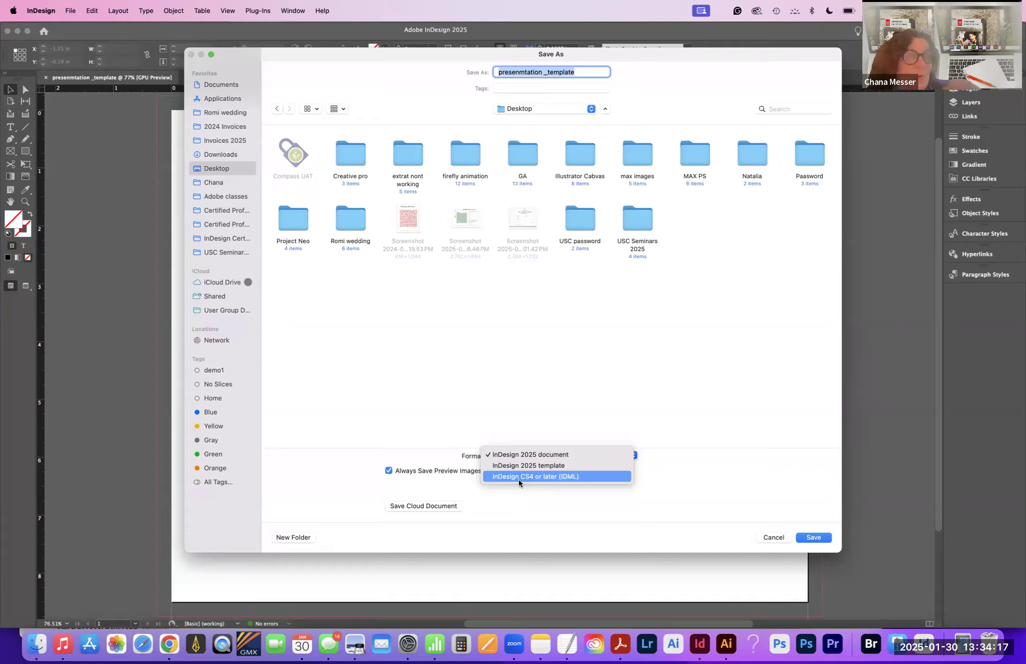
left_click(509, 466)
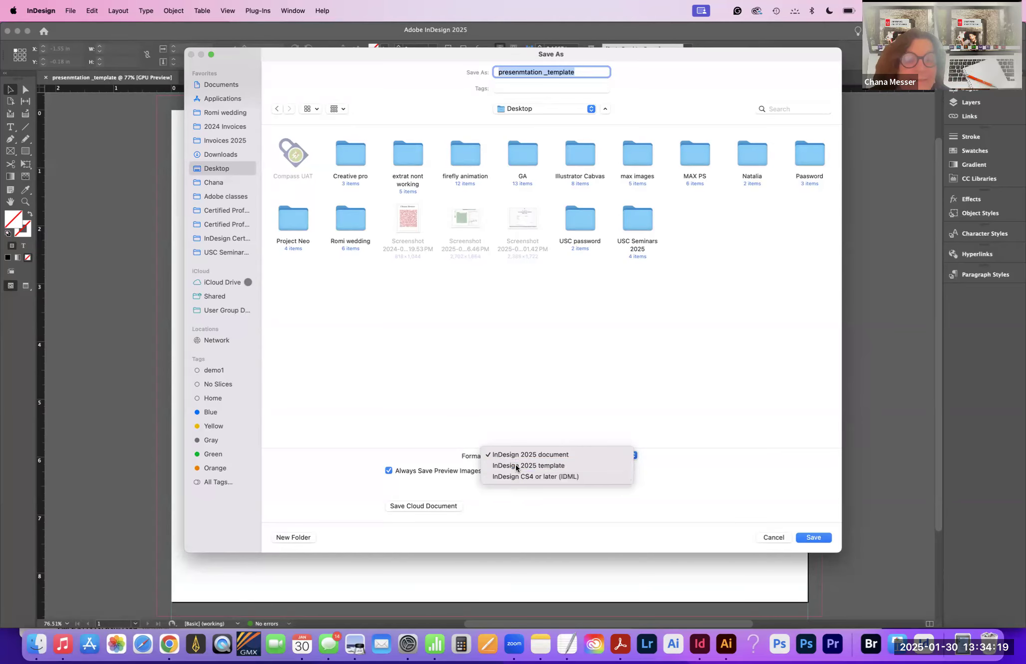
left_click(813, 537)
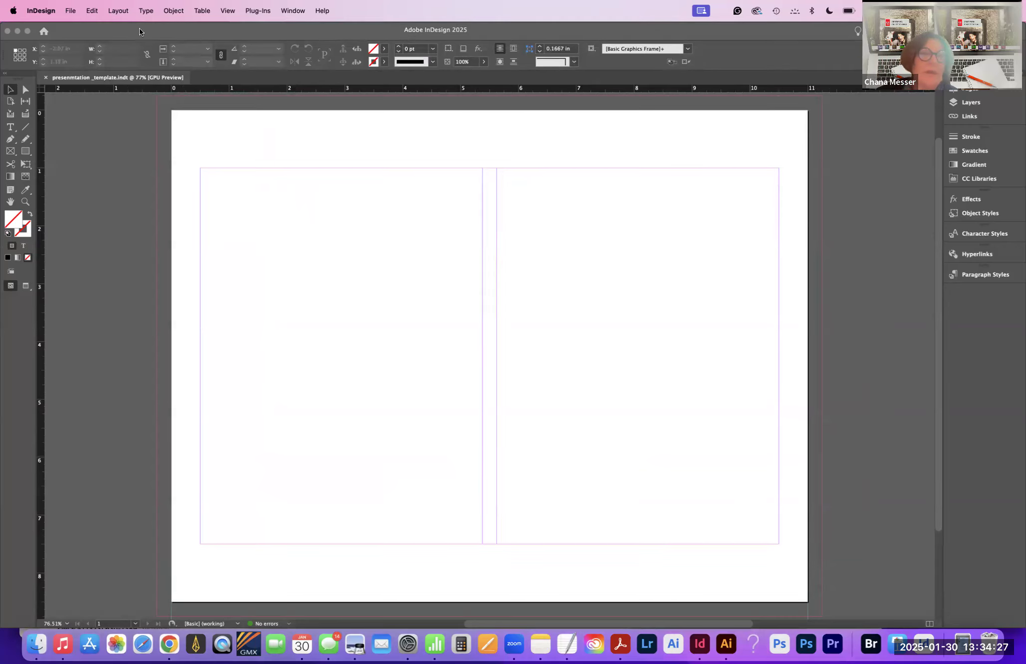
left_click(71, 11)
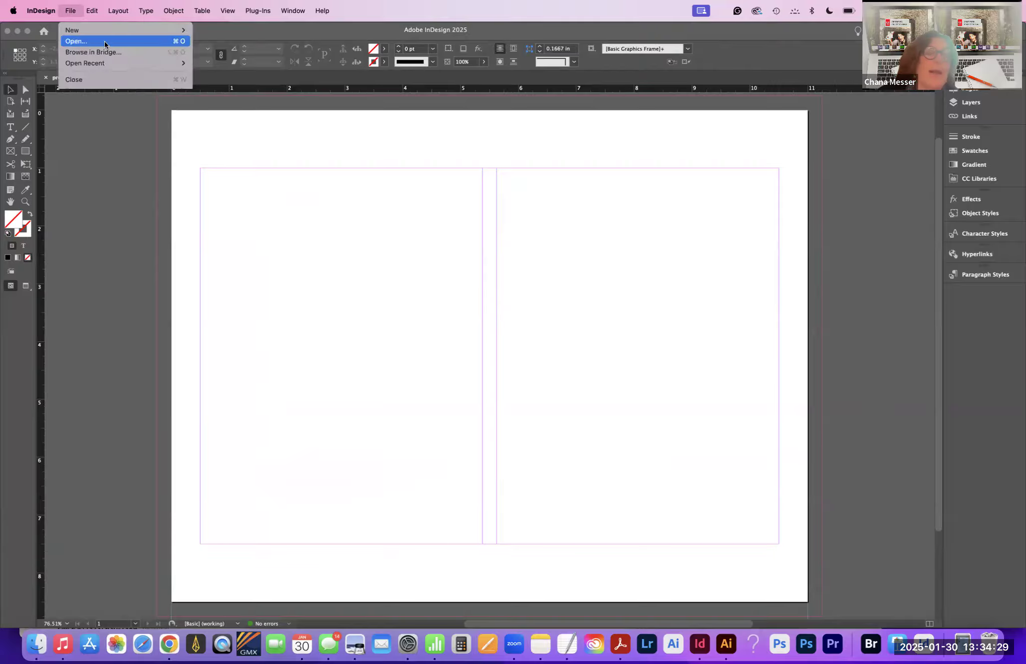
left_click(105, 41)
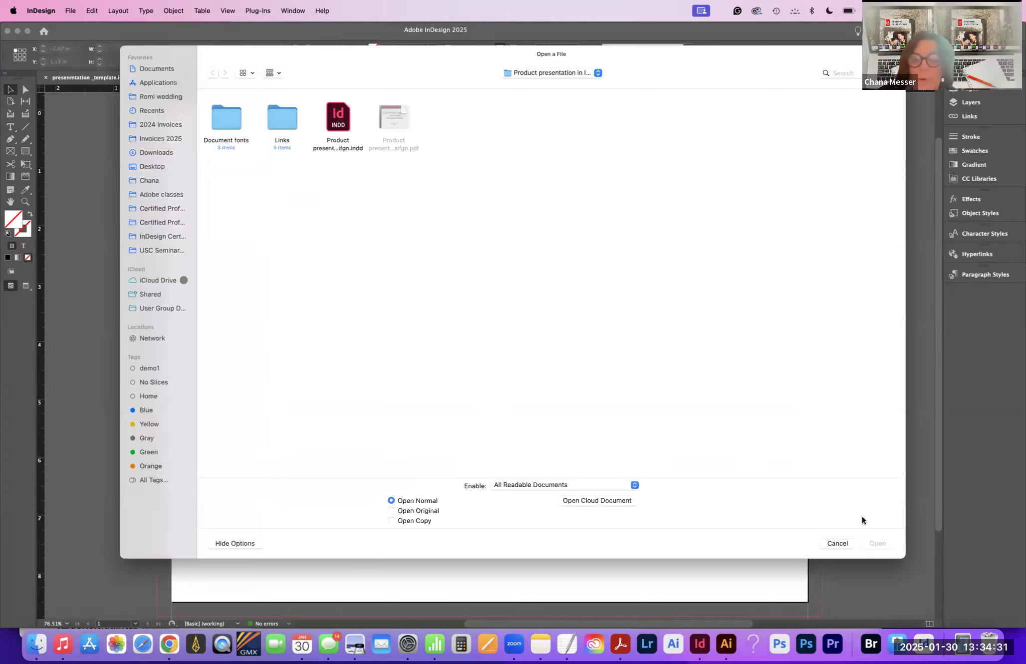
left_click(838, 543)
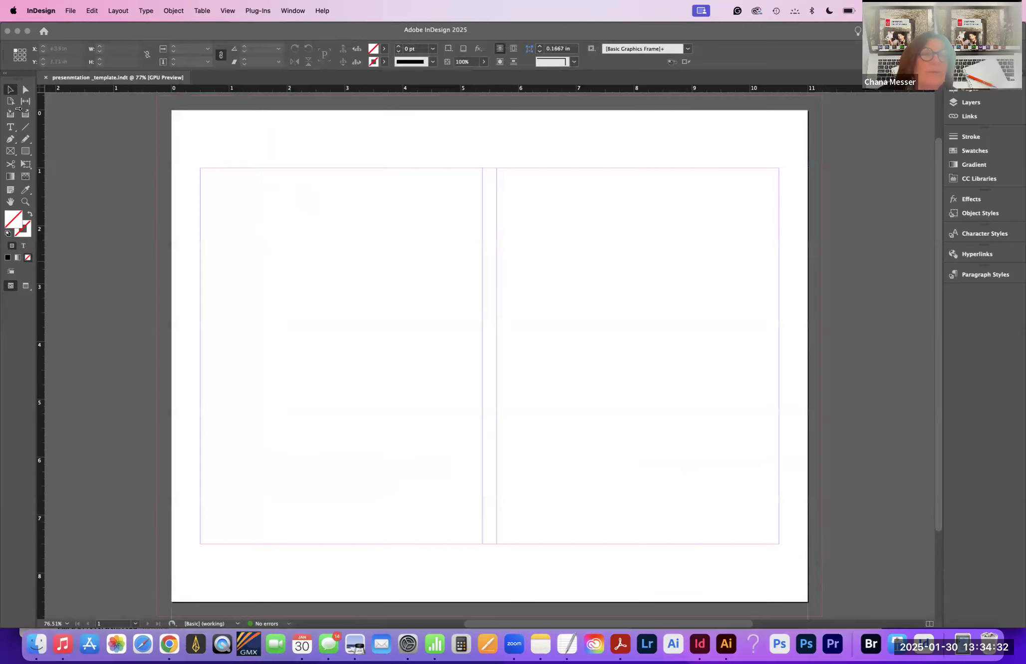
Step: Start a new document from the recent Adobe Stock template "Vintage Brochure Layout with Red Accents"
left_click(70, 11)
left_click(85, 12)
left_click(72, 10)
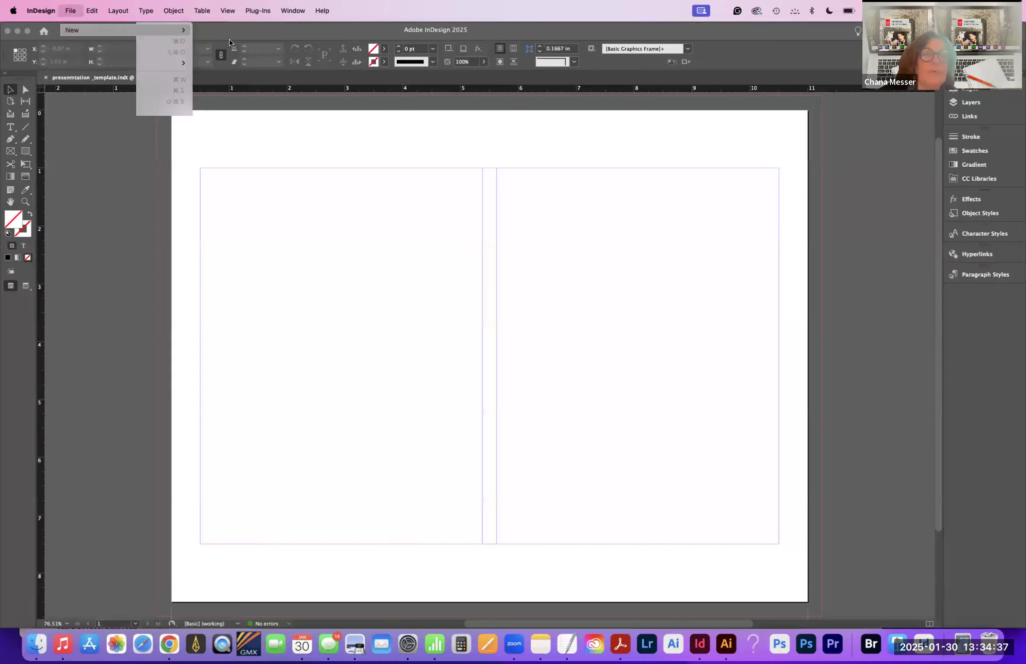
left_click(209, 33)
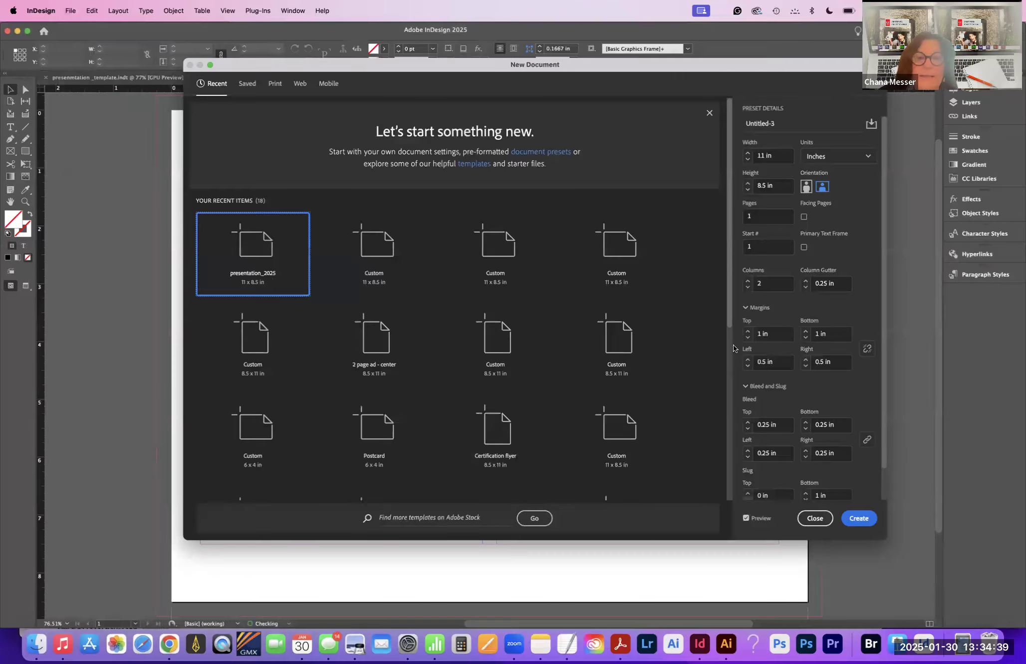
left_click_drag(730, 344, 718, 560)
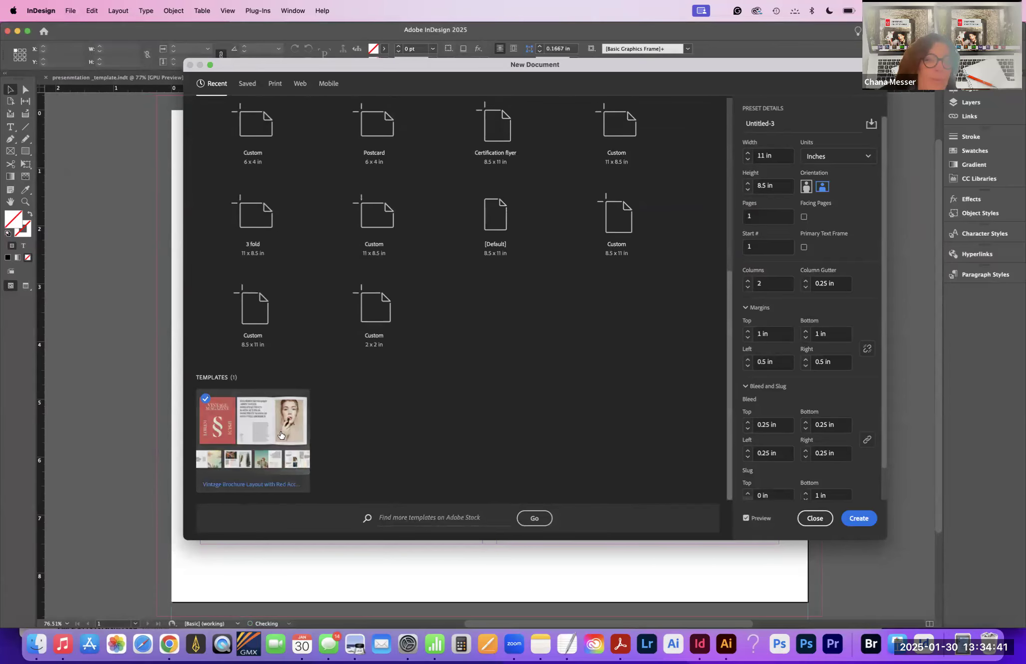
left_click(281, 434)
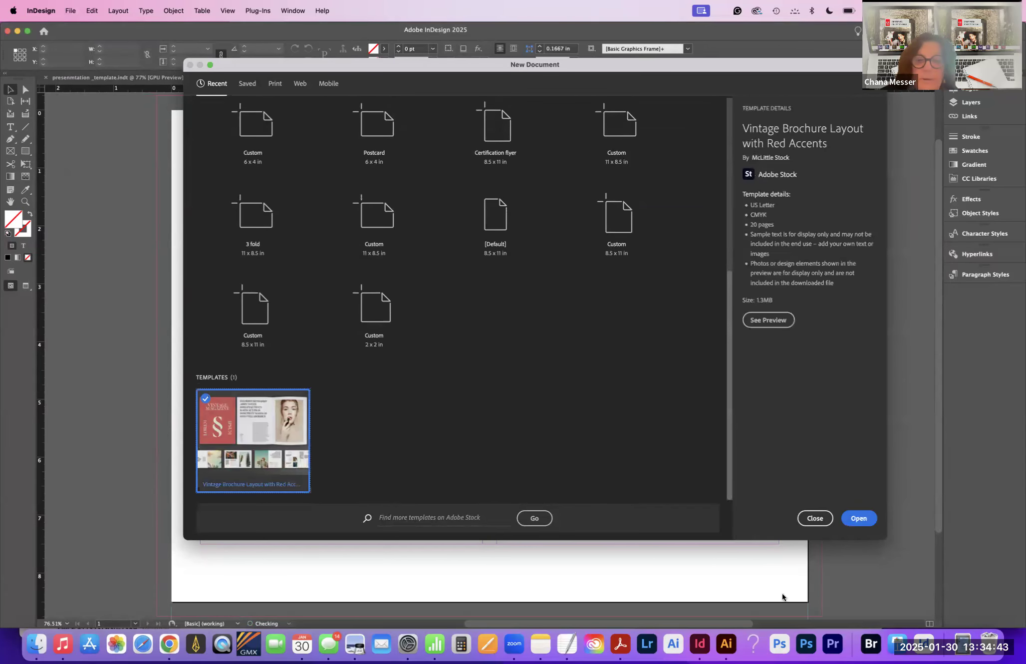
left_click(863, 519)
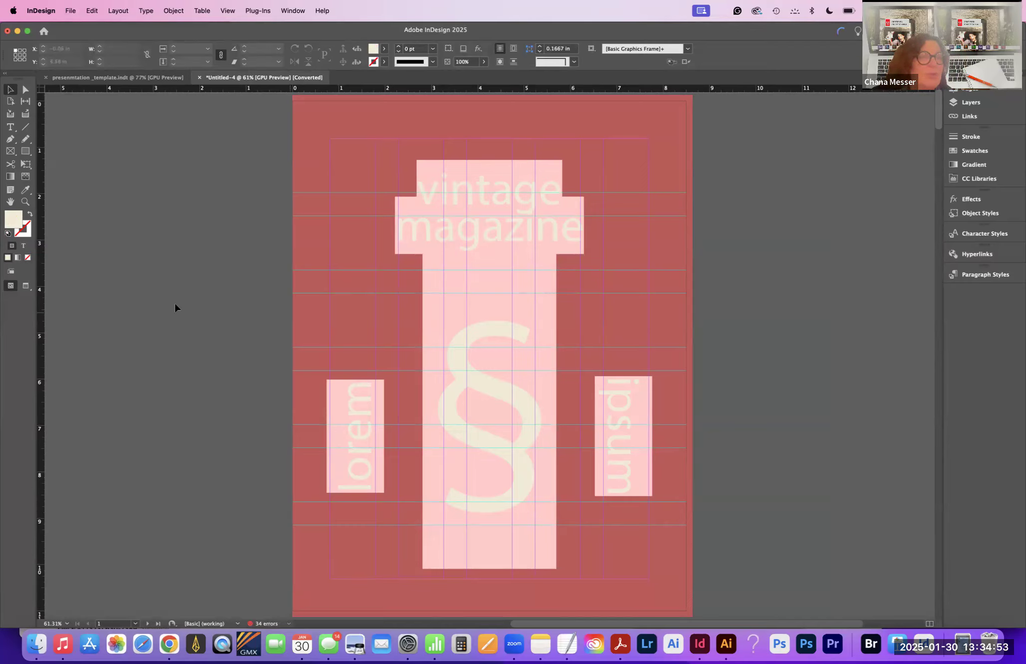
Step: Show the brochure's cover in Preview mode and switch the document to the Presentation screen mode
left_click(27, 287)
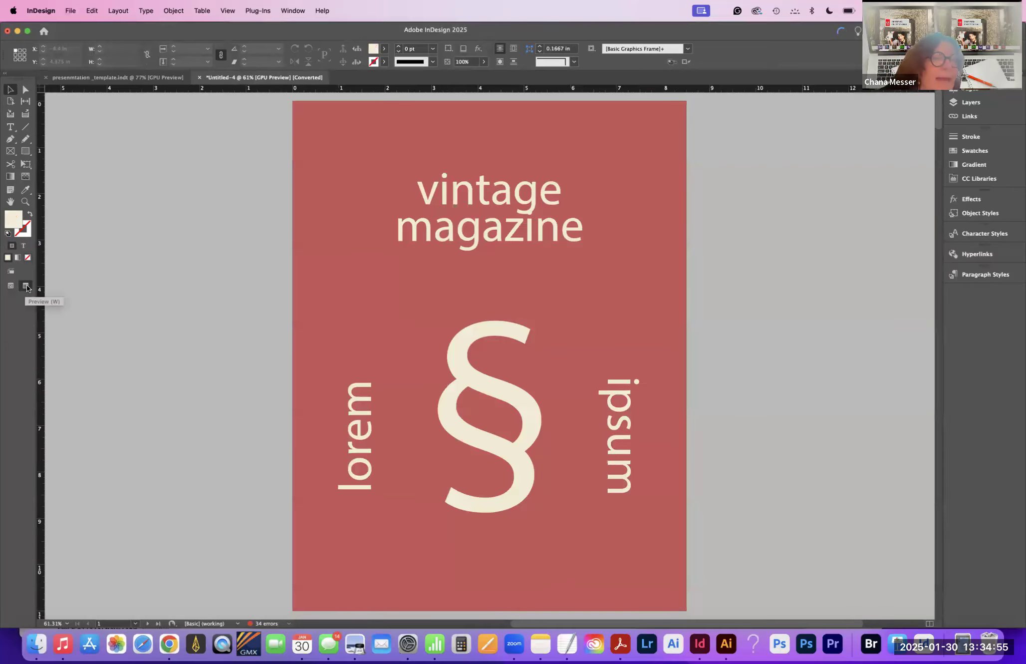
left_click(26, 287)
left_click(55, 329)
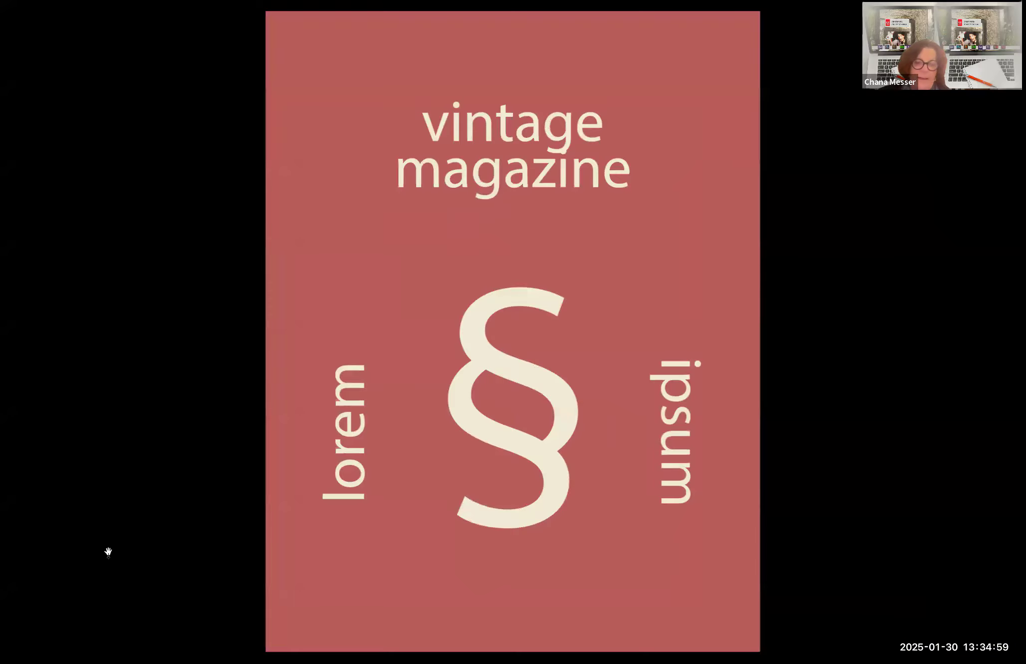
Step: Page forward through the brochure's spreads up to the last page and leave Presentation mode
key("Right")
key("Right")
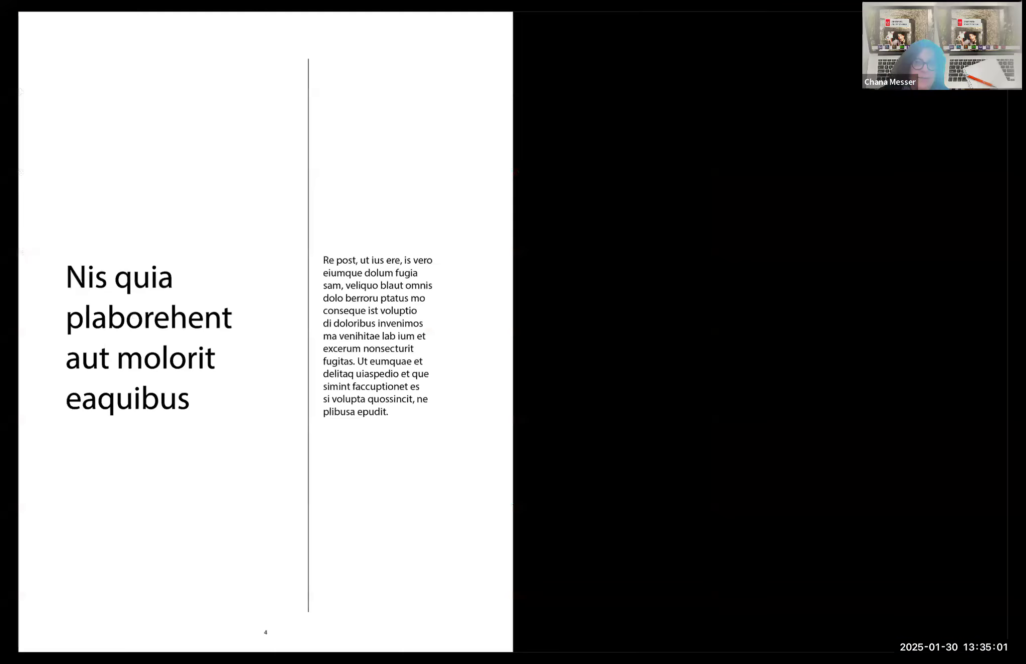
key("Right")
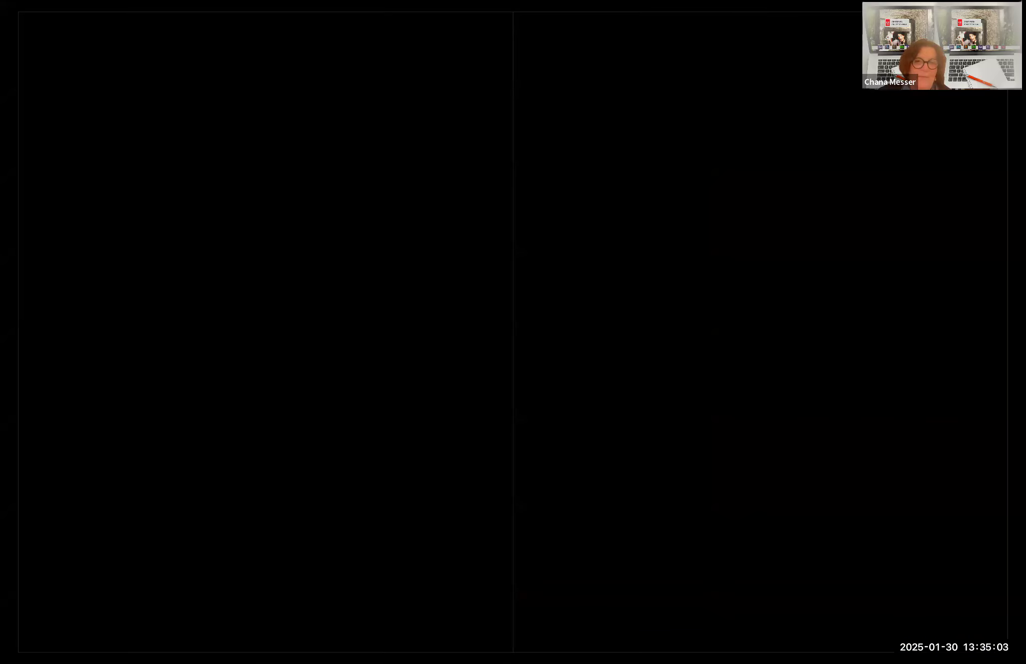
key("Right")
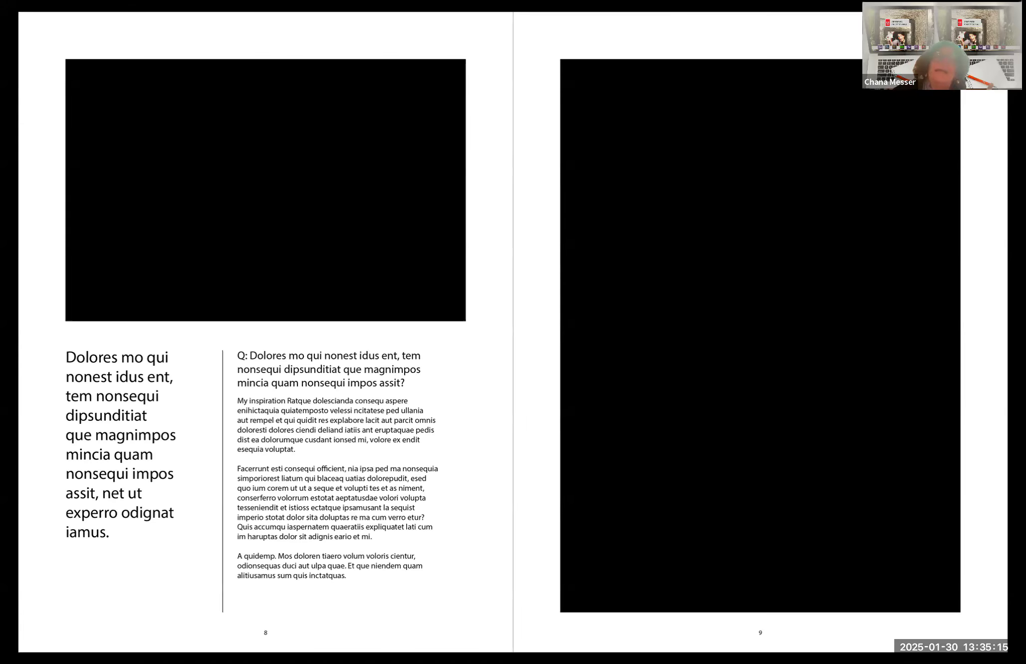
key("Right")
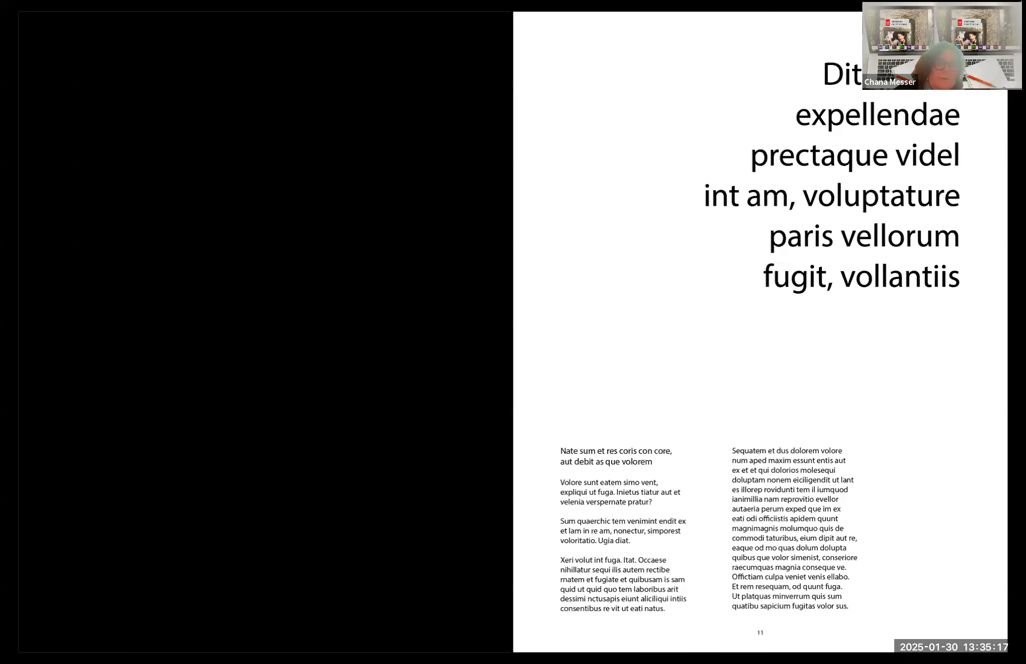
key("Right")
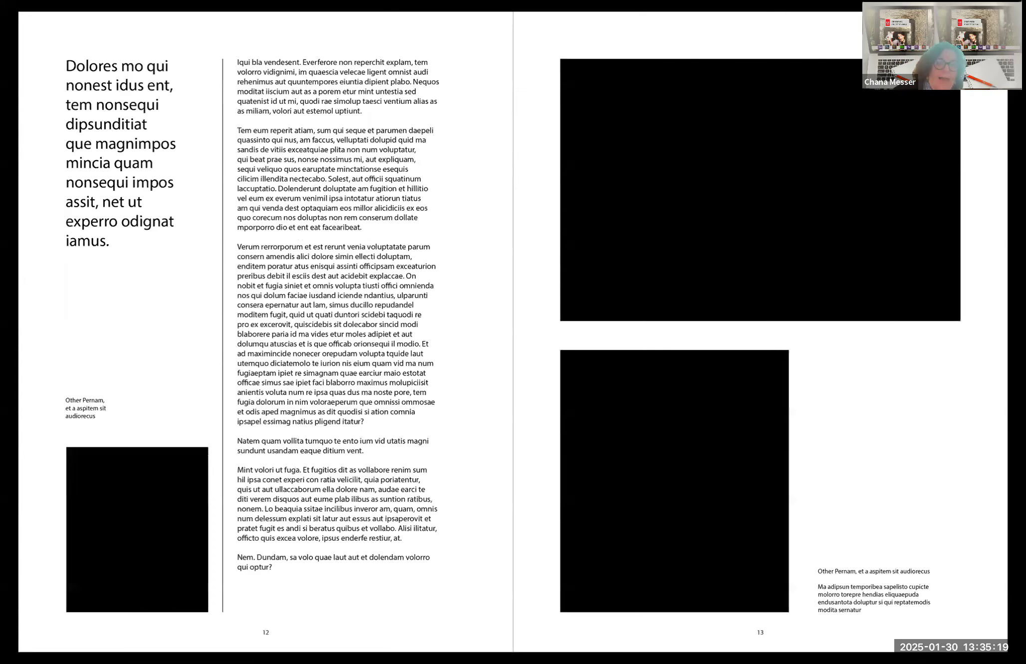
key("Right")
key("Right")
key("Right")
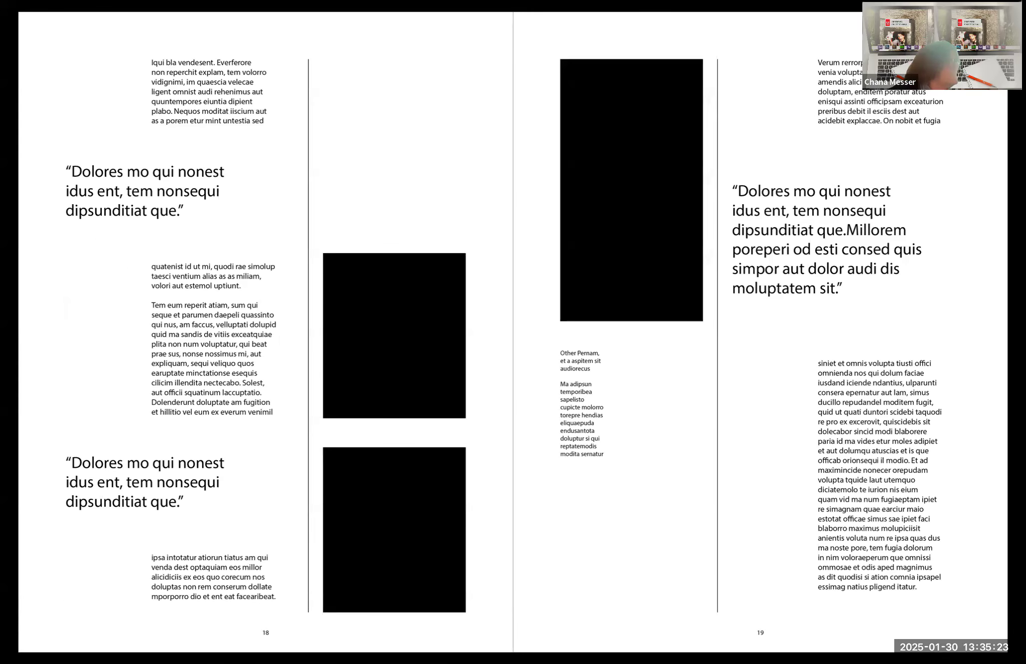
key("Right")
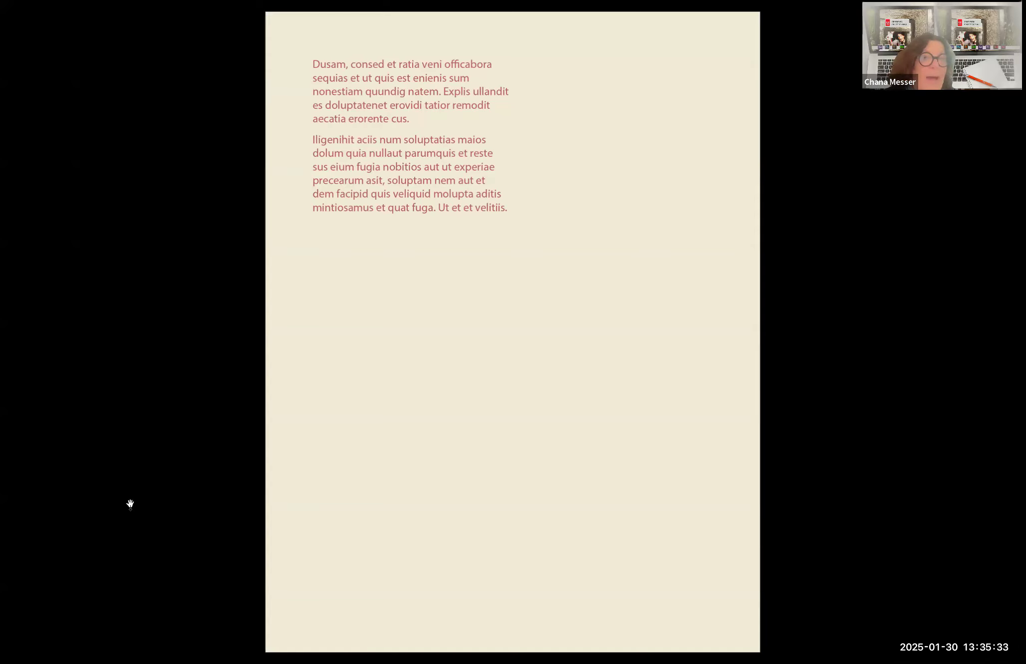
key("Escape")
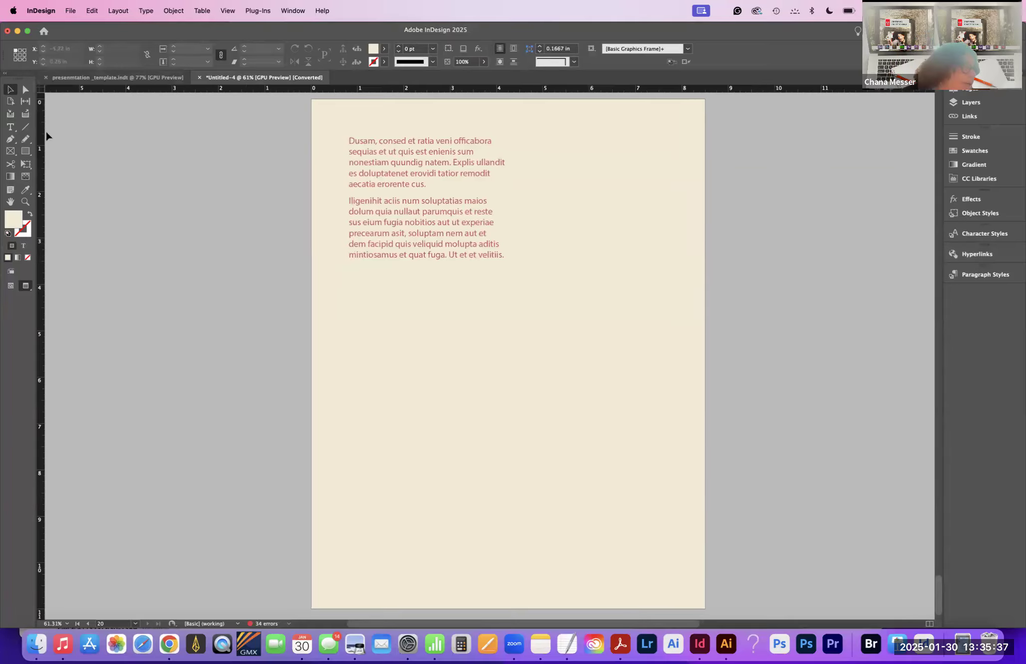
Step: Compare the brochure's last page in Normal and Preview screen modes, finishing in Normal mode with guides shown
left_click(9, 285)
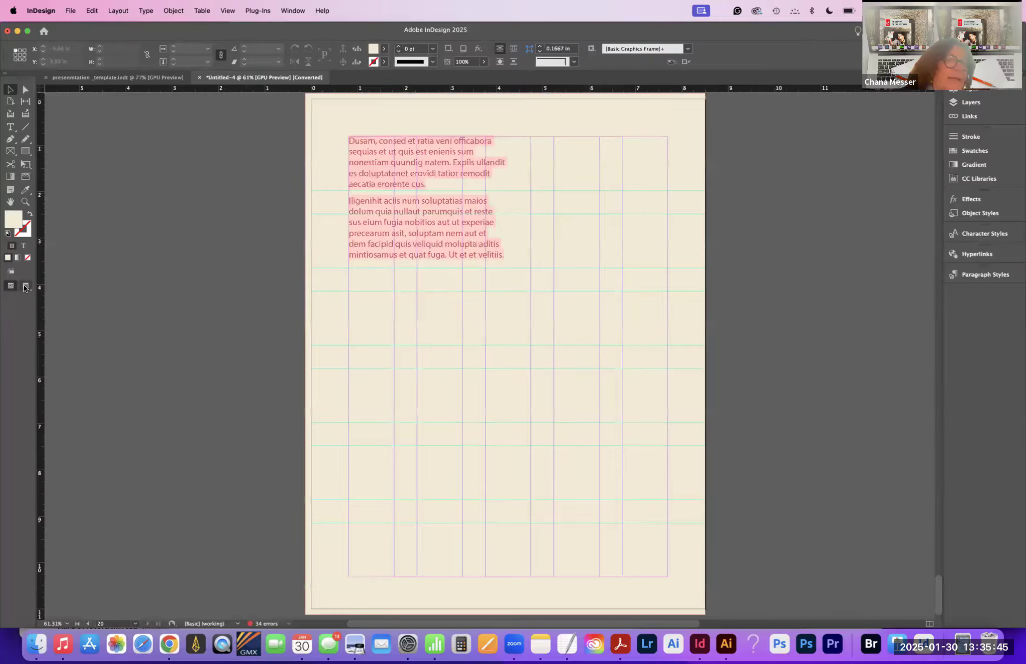
left_click(25, 287)
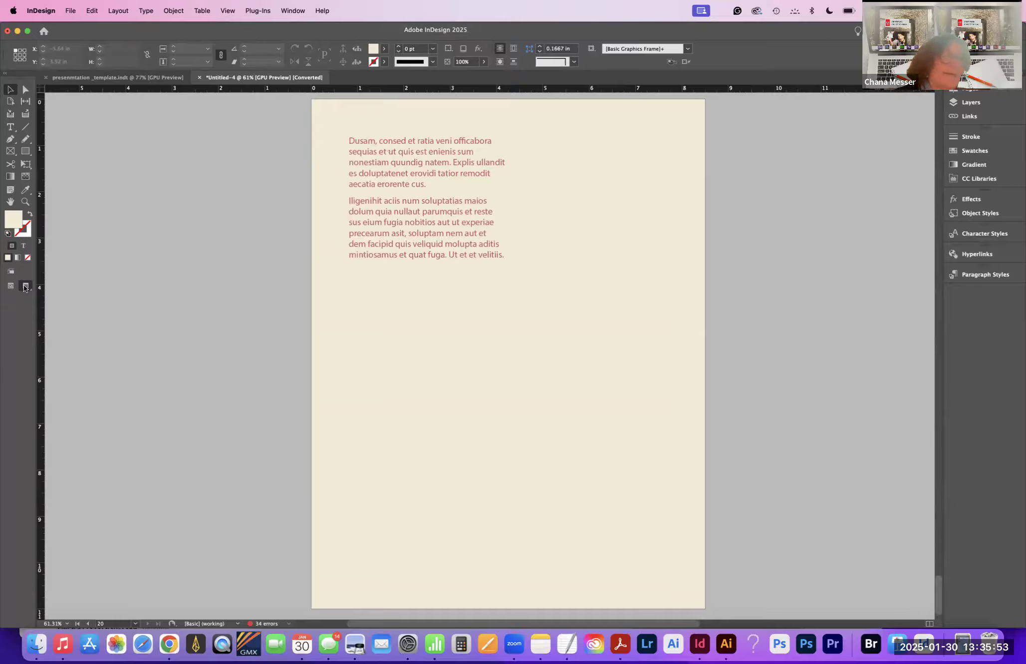
left_click(25, 288)
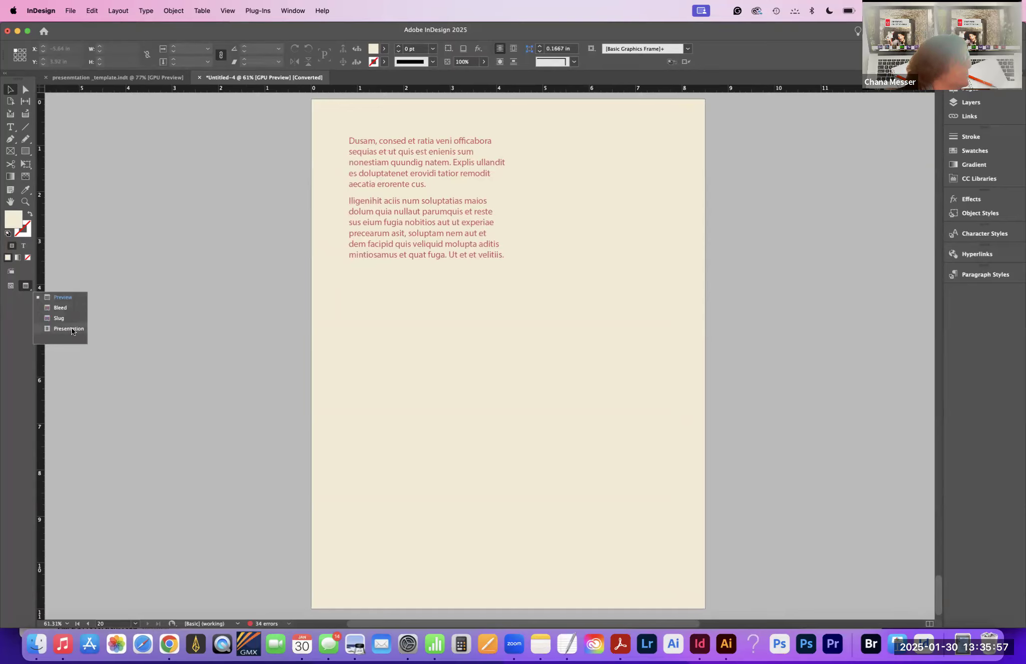
left_click(10, 286)
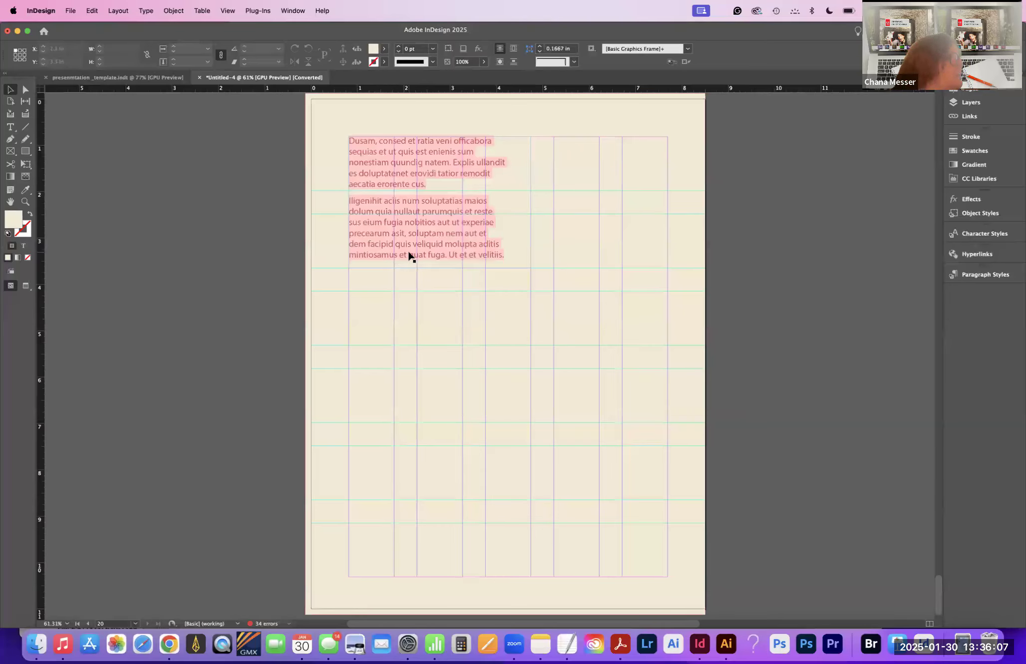
Step: Select both text paragraphs on the brochure's last page to check their font, and look back at the preceding spread
key("t")
left_click_drag(503, 253, 345, 145)
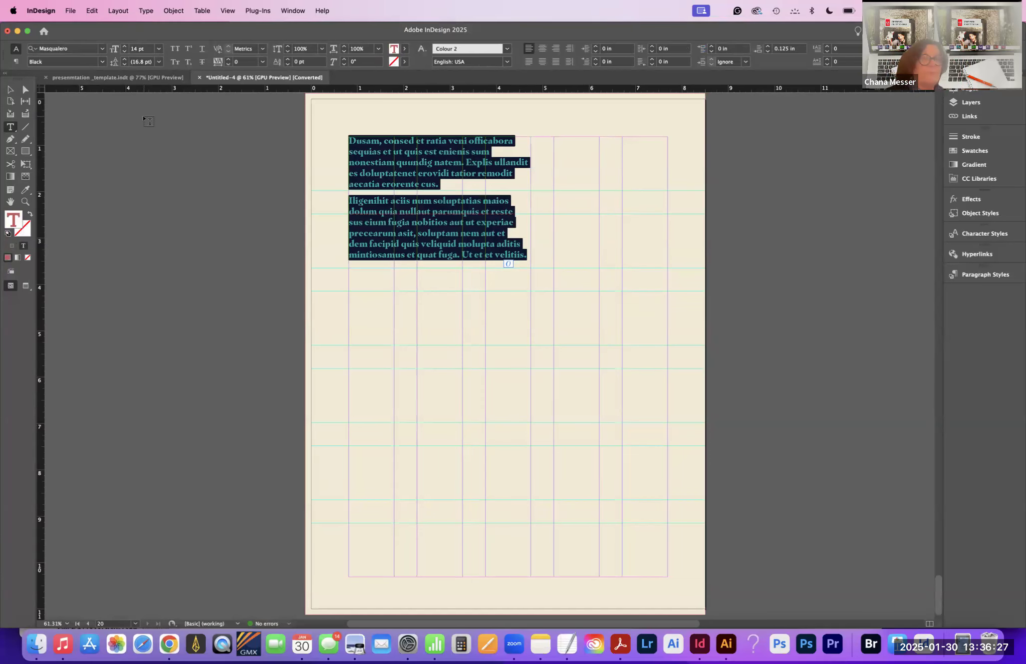
scroll(148, 119, "up", 10)
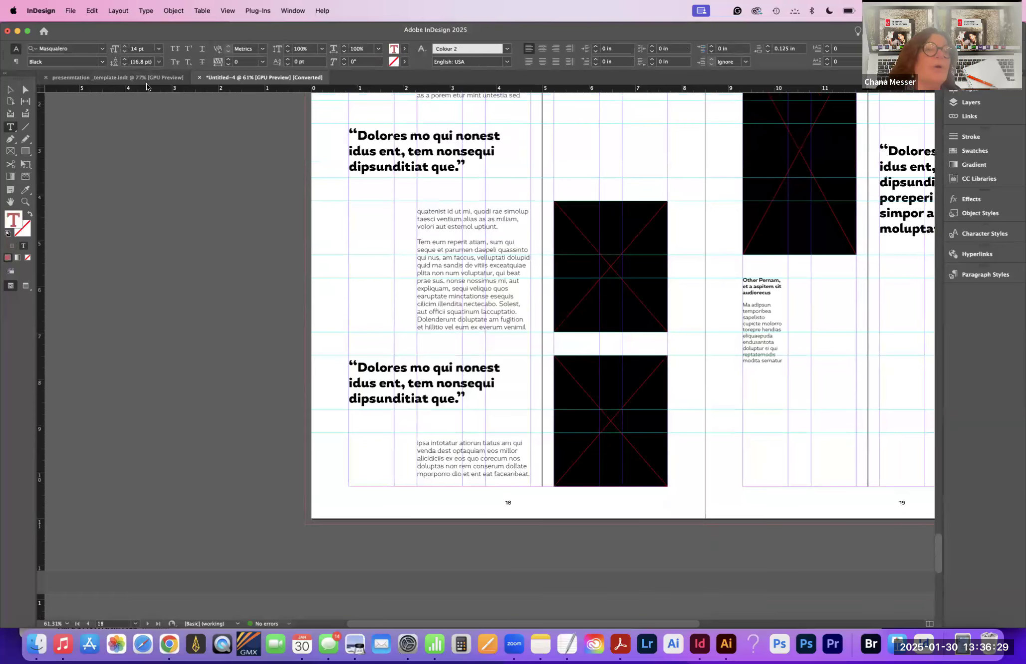
Step: In the presenmtation _template.indt document, switch to the Essentials Classic workspace and reset it to its default layout
left_click(108, 78)
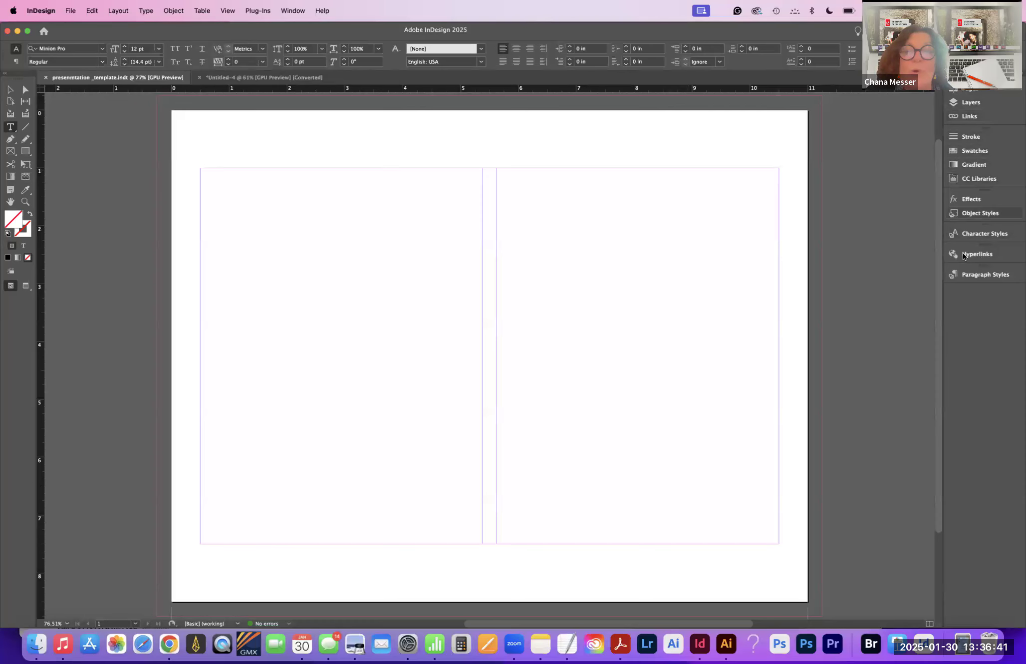
left_click(298, 9)
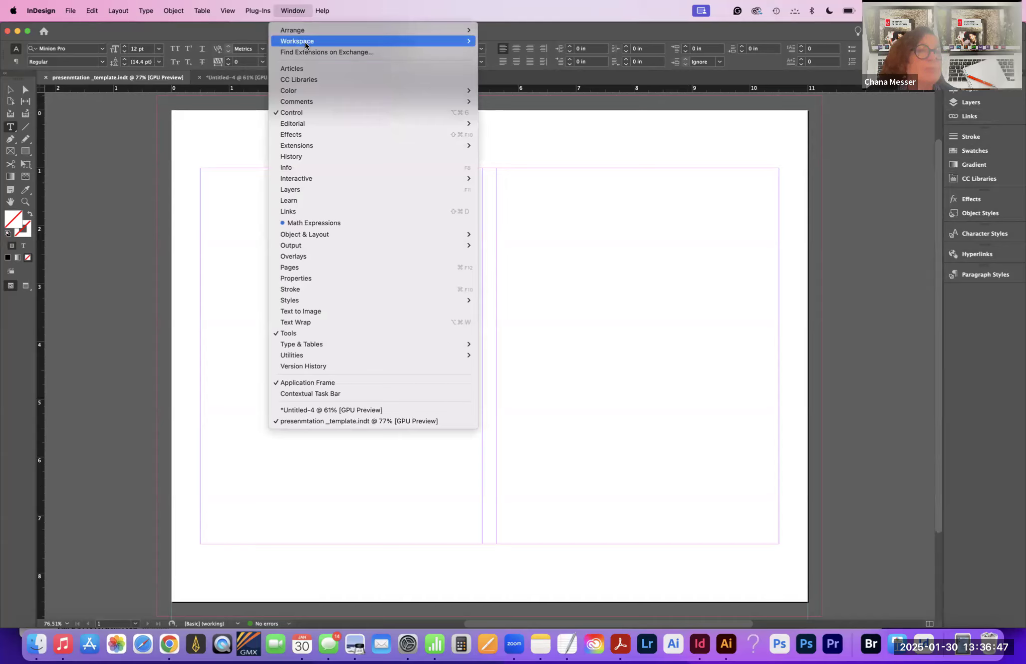
mouse_move(306, 45)
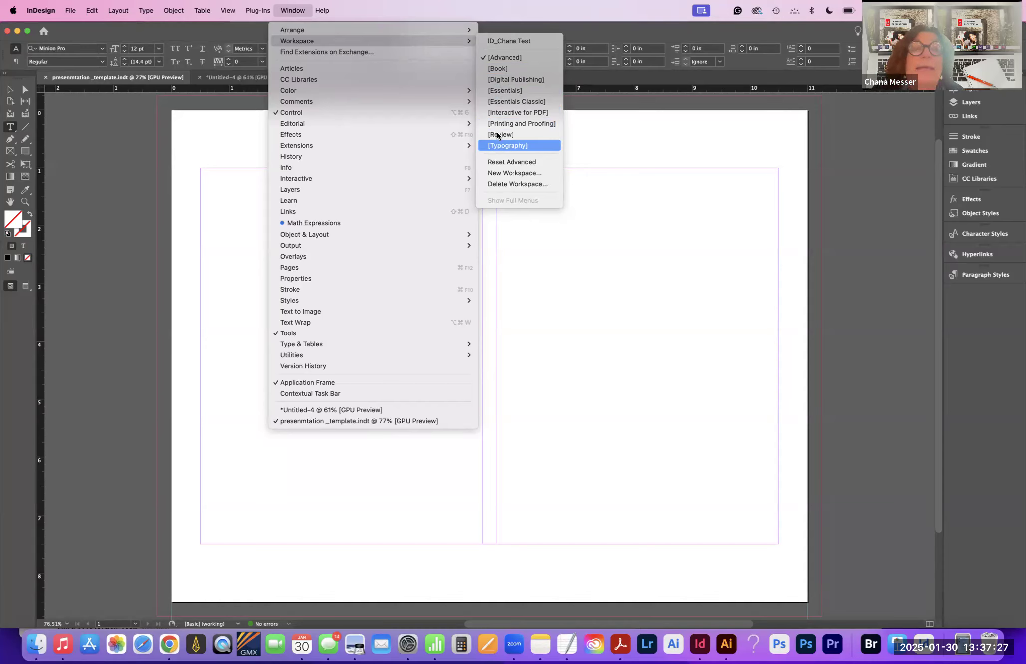
left_click(499, 103)
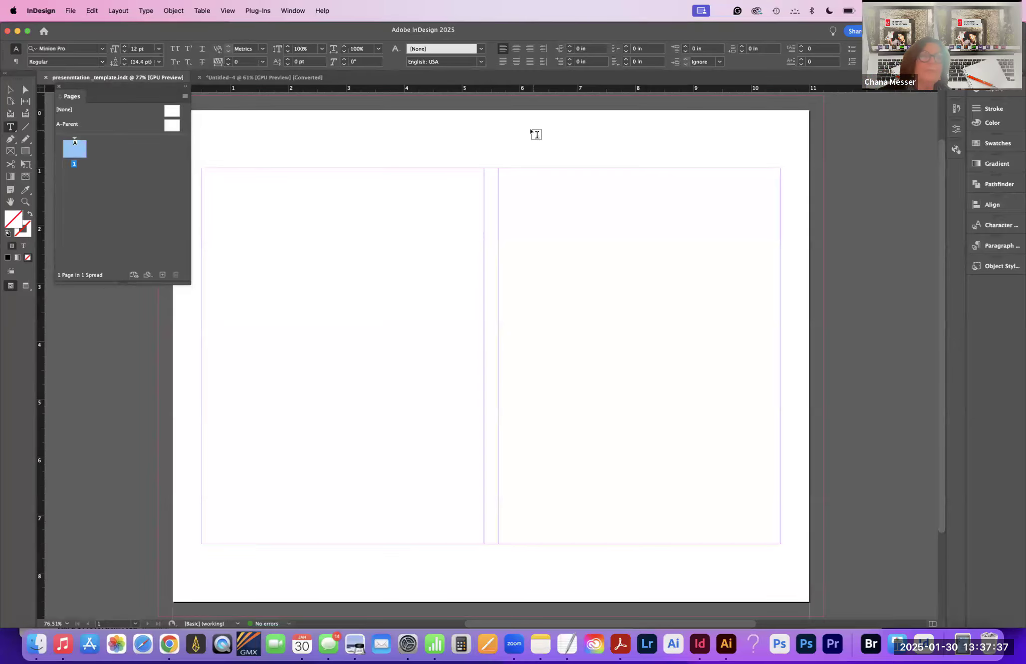
left_click(287, 10)
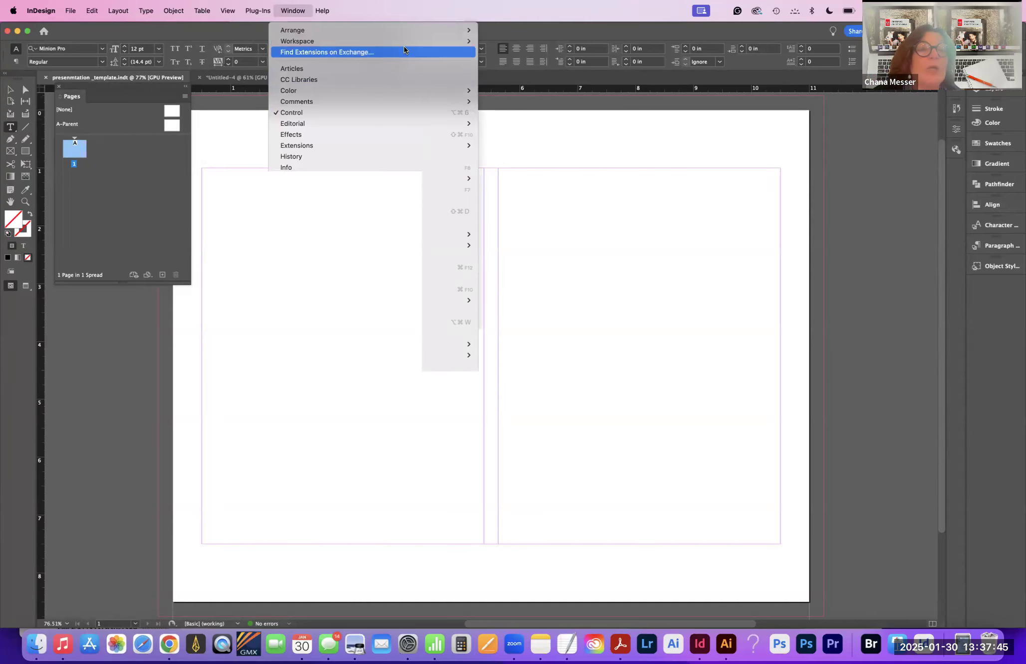
left_click(532, 159)
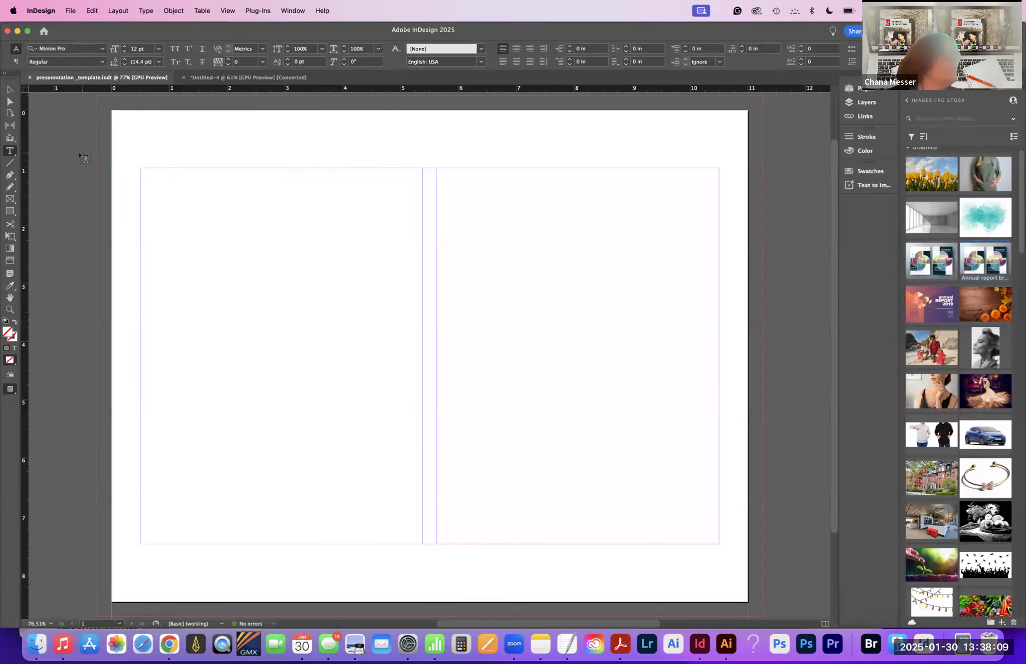
Step: Set the Tools panel to two columns and dock the collapsed CC Libraries panel below Text to Image
scroll(58, 168, "right", 1)
scroll(57, 169, "right", 1)
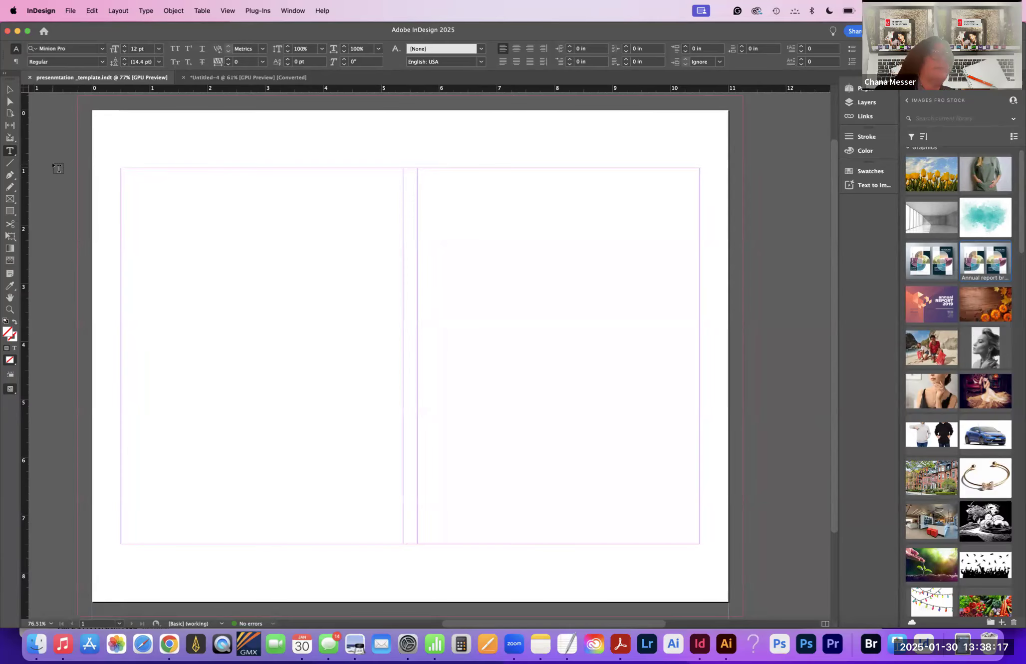
scroll(58, 169, "down", 3)
scroll(58, 168, "right", 1)
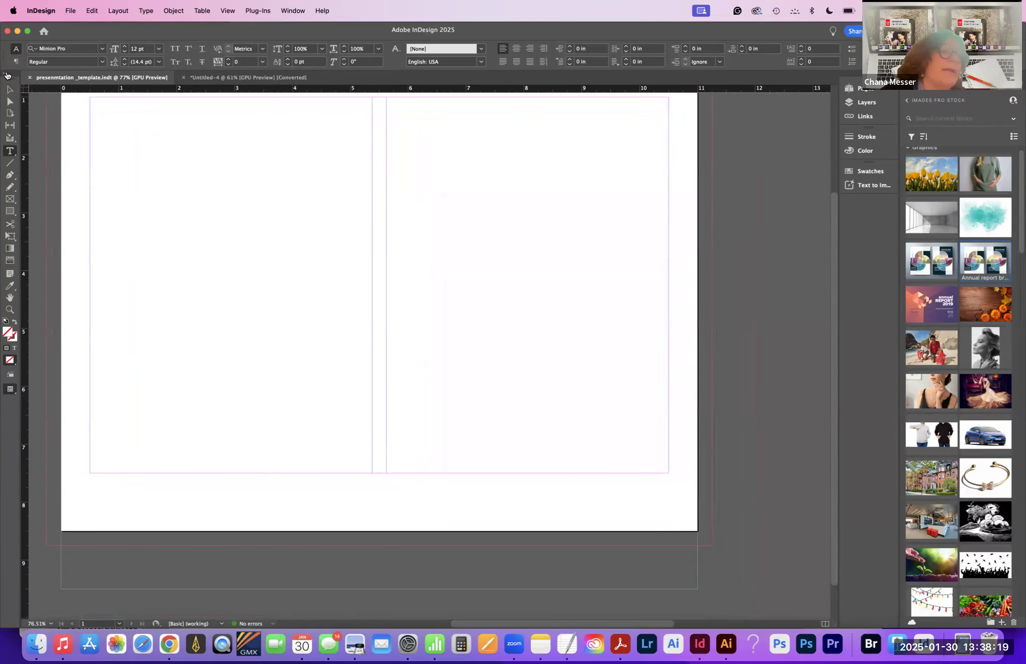
left_click(7, 75)
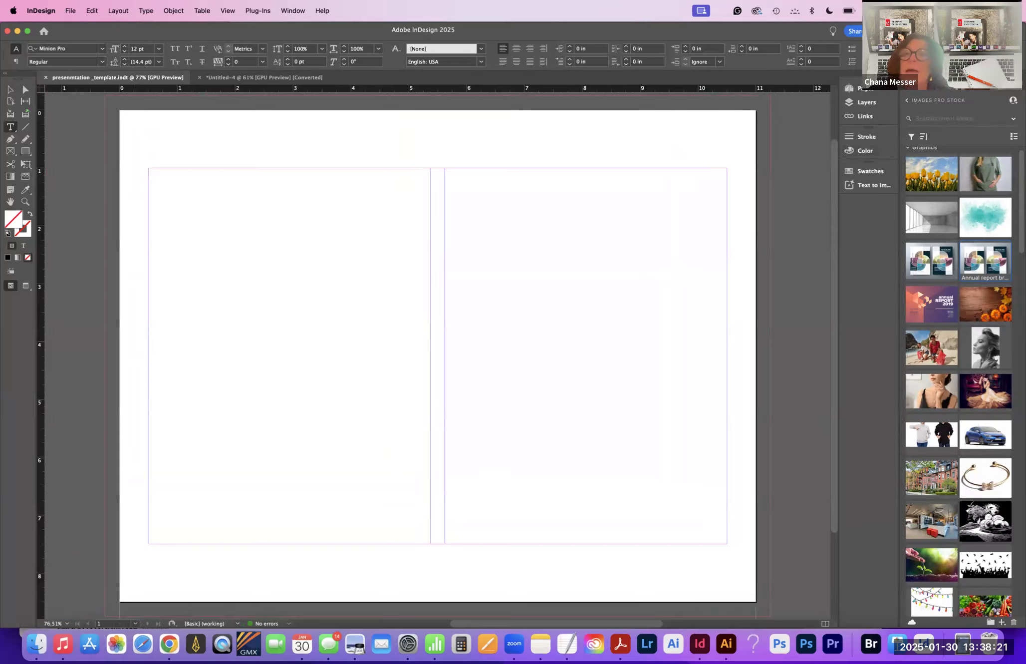
left_click(1020, 73)
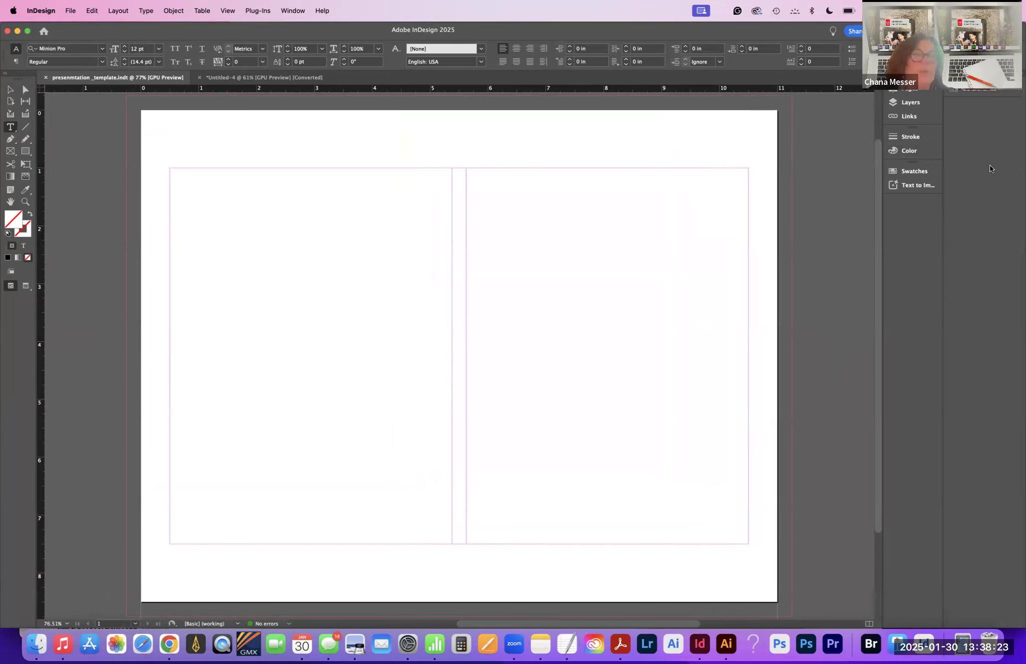
left_click_drag(955, 89, 895, 198)
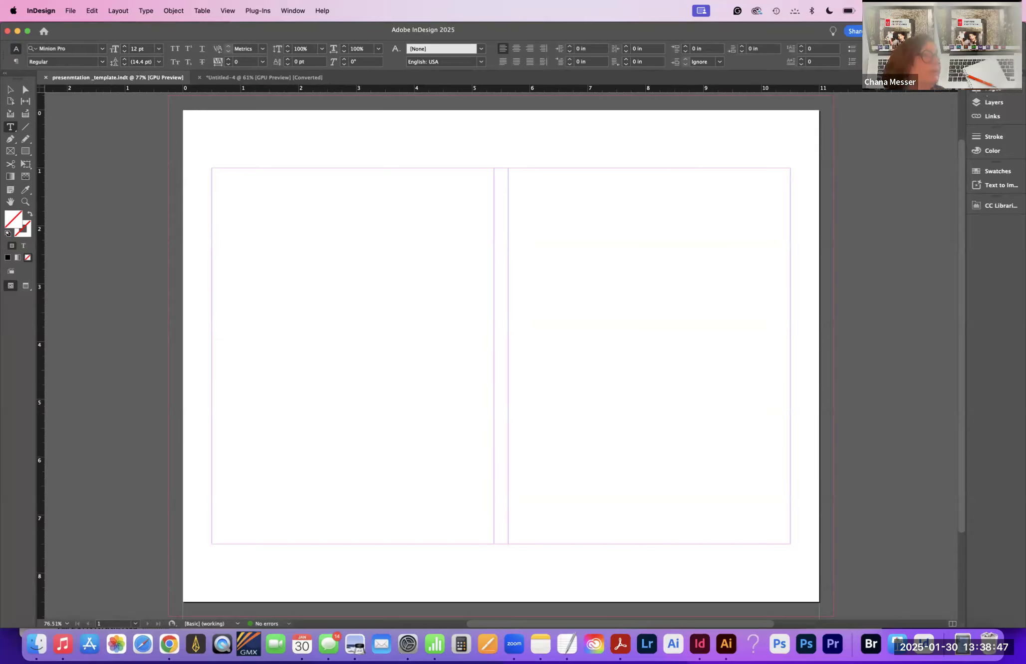
Step: View the Layers, Links and Swatches panels in turn, leaving the Swatches panel expanded
left_click(983, 103)
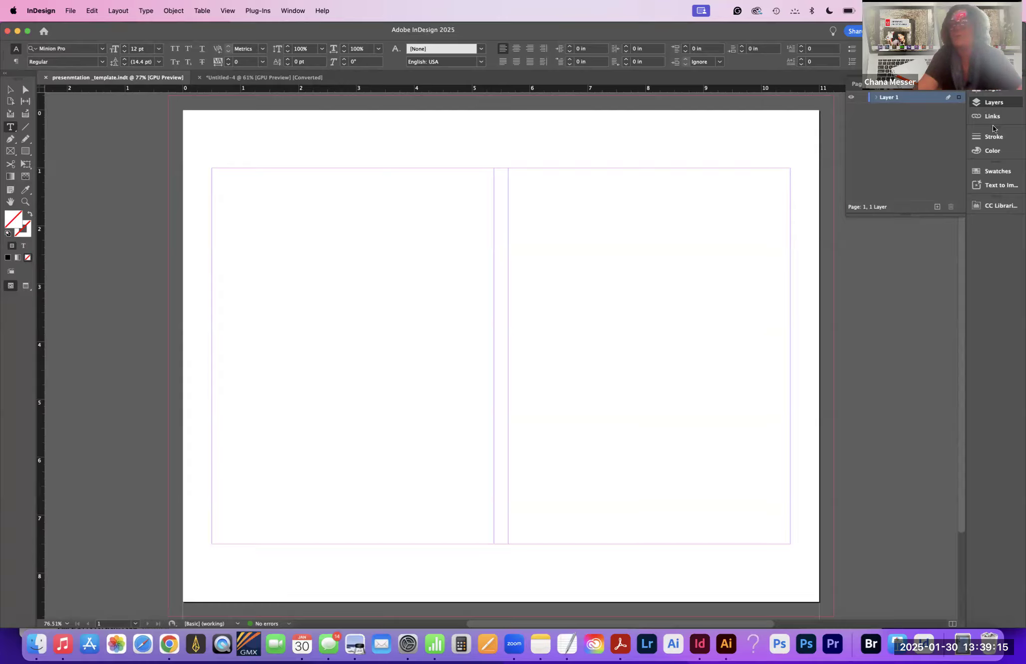
left_click(986, 118)
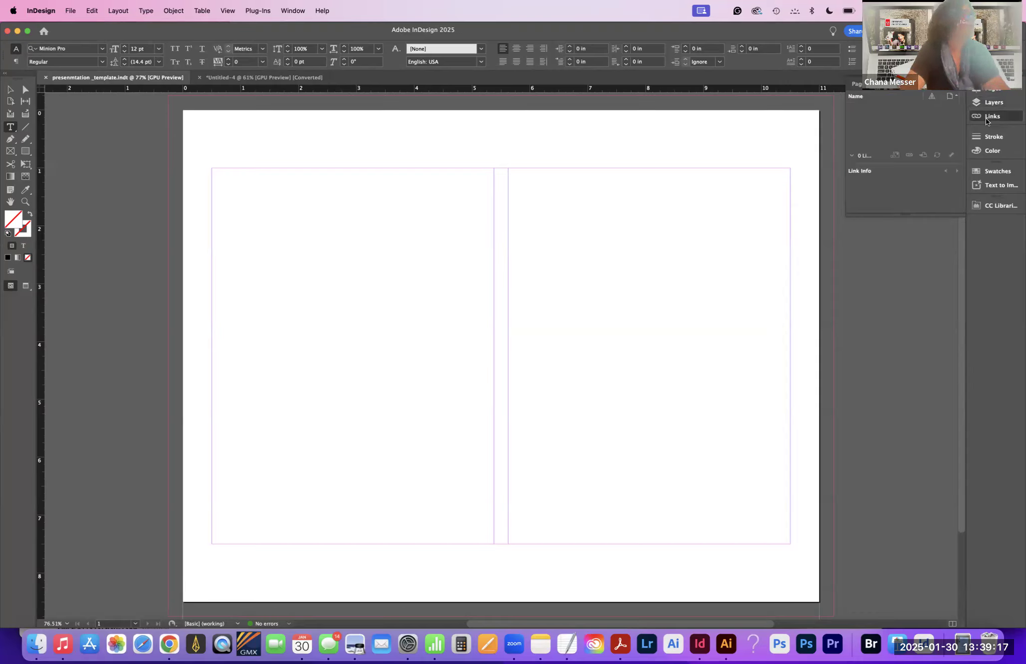
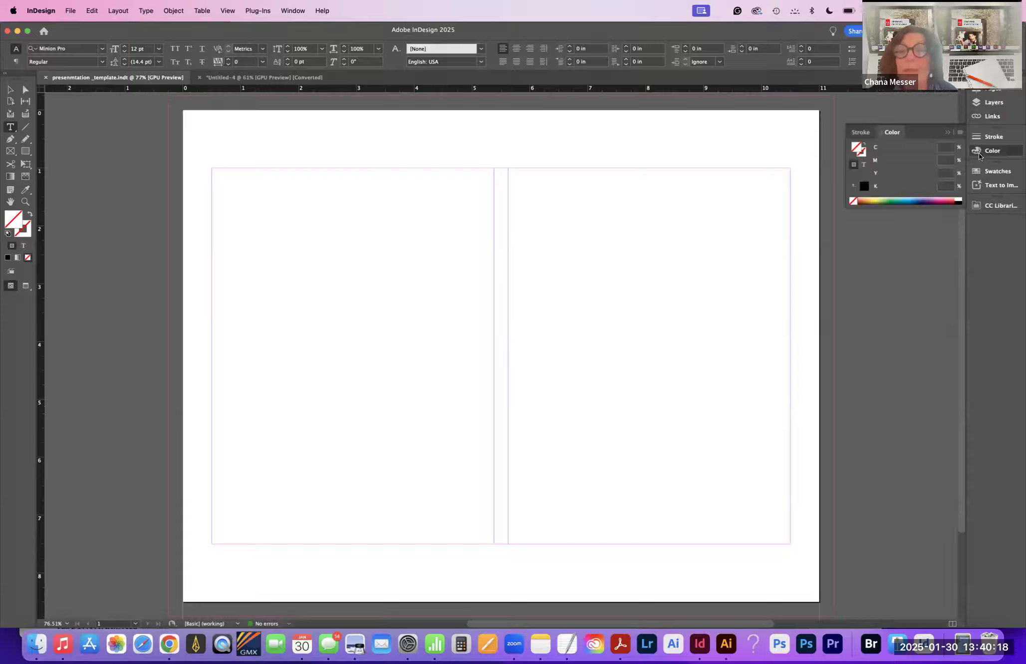
left_click(978, 171)
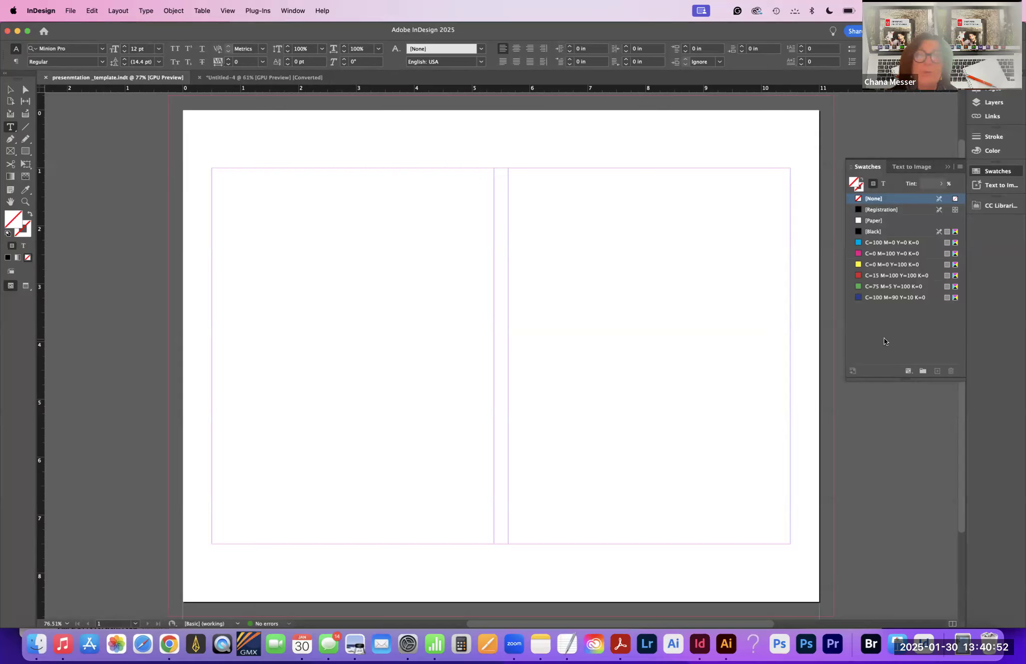
Step: Start placing a file and browse to the Assets folder inside USC Seminars 2025
left_click(69, 9)
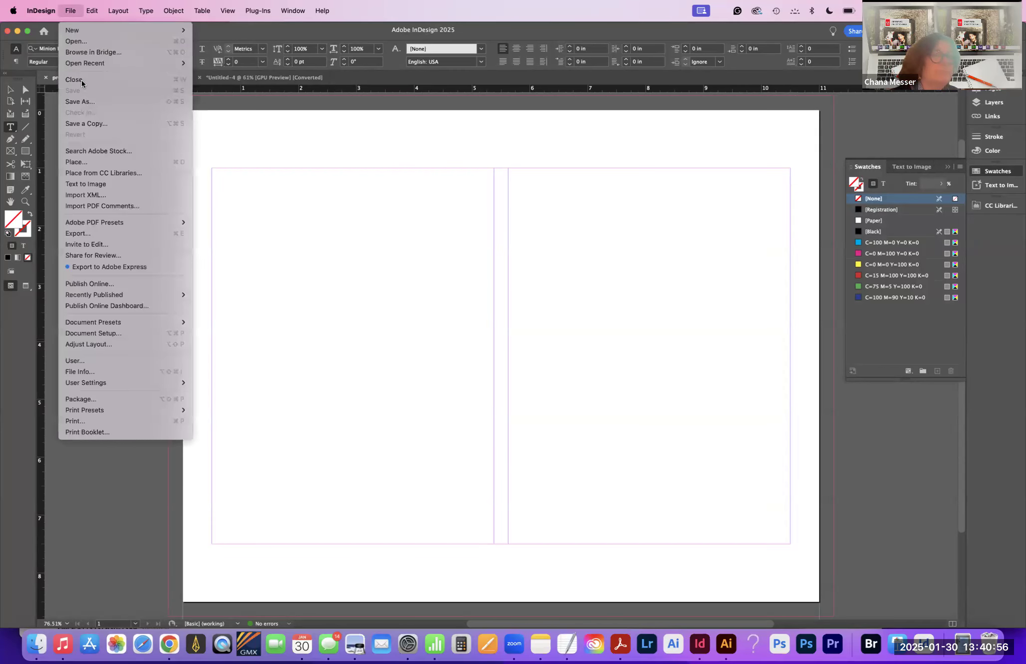
left_click(95, 163)
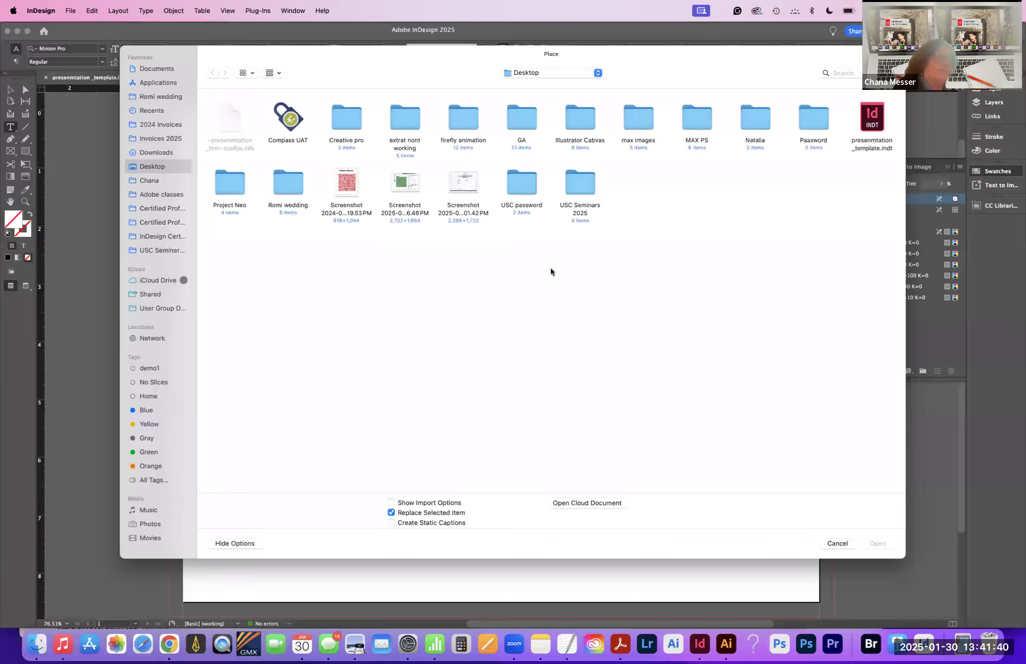
left_click(157, 250)
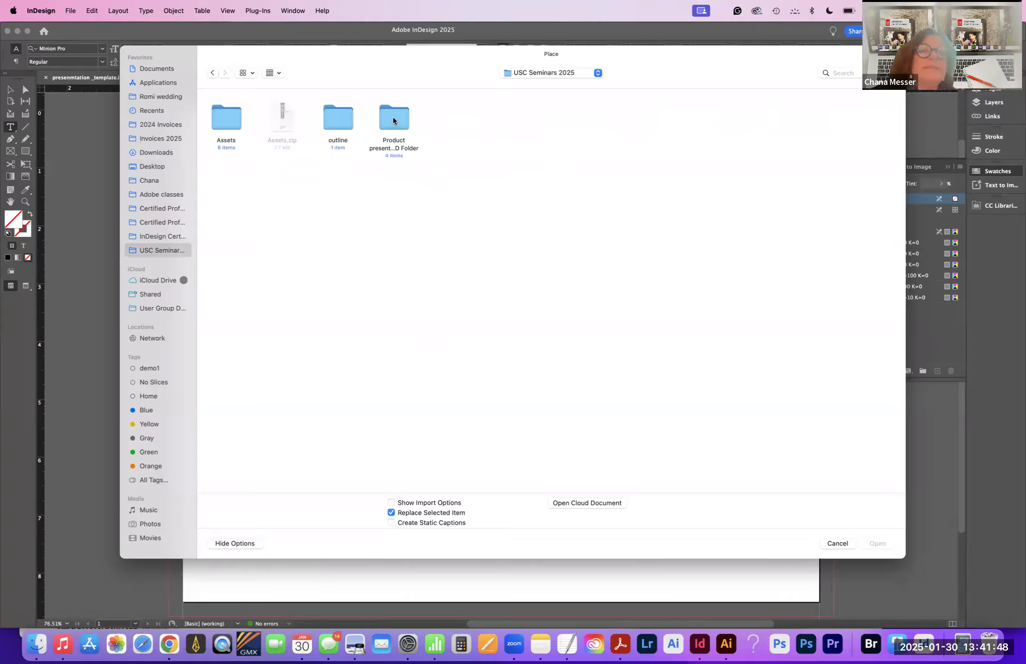
double_click(334, 118)
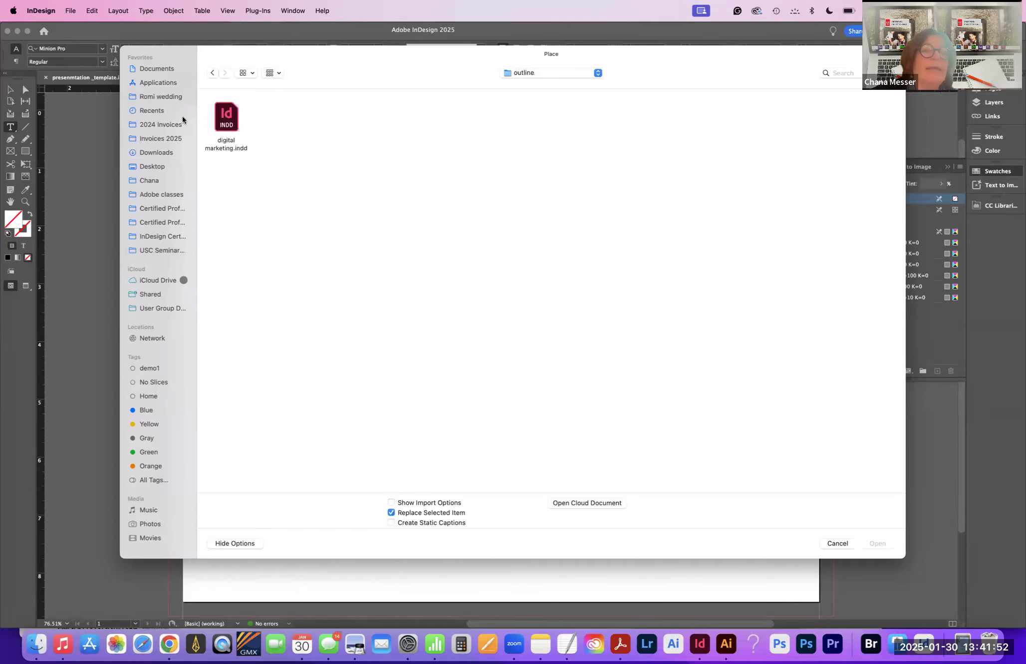
left_click(212, 73)
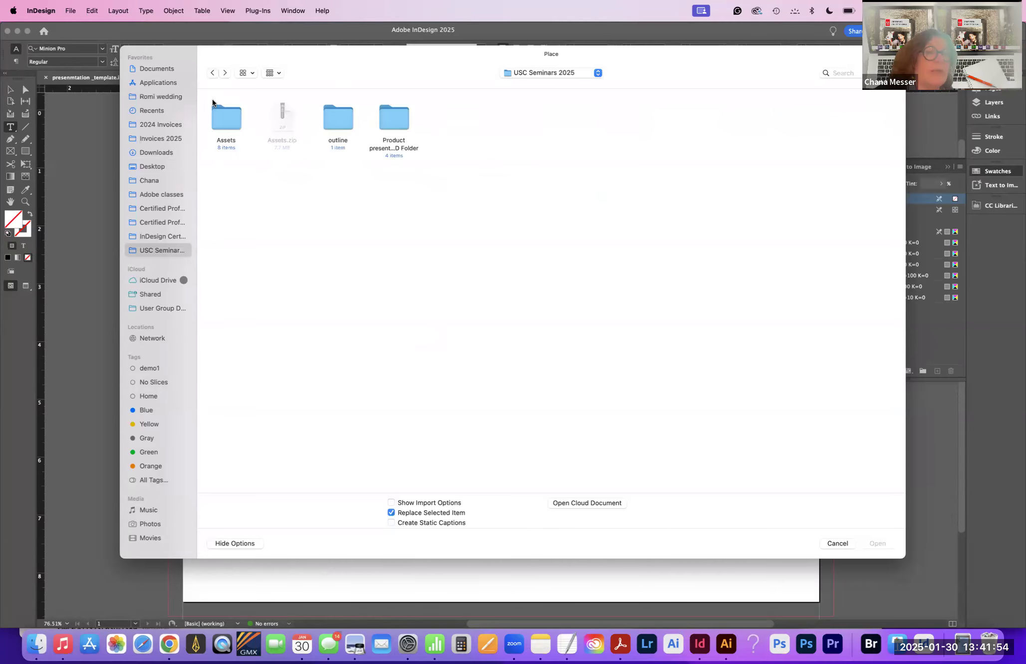
double_click(226, 119)
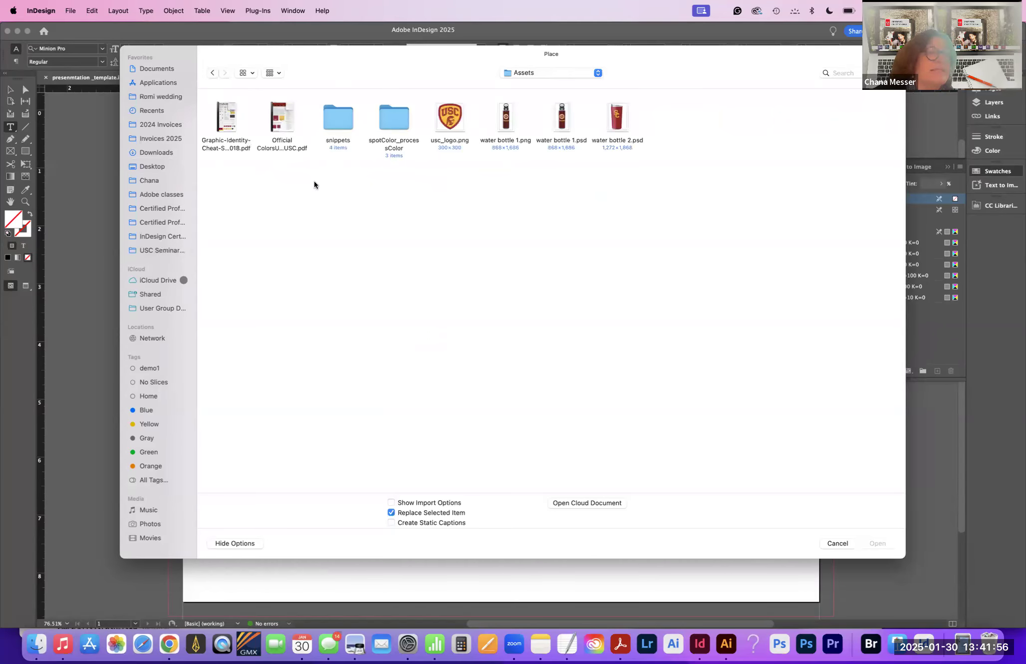
Step: Preview the Official Colors USC Identity Guidelines PDF in the Assets folder, and close the preview
left_click(294, 150)
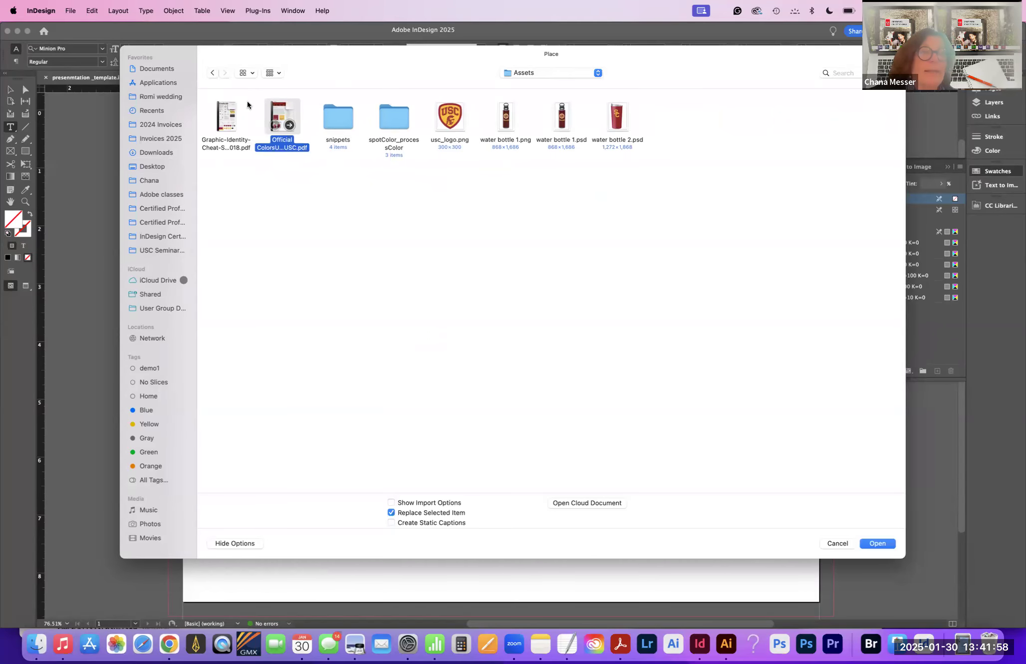
key("space")
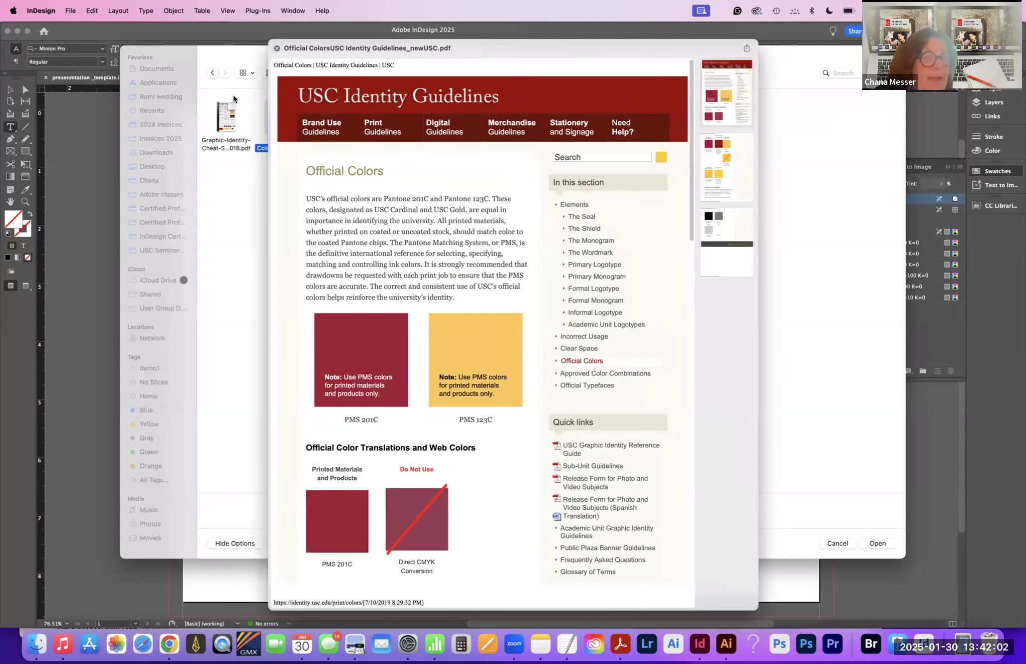
key("space")
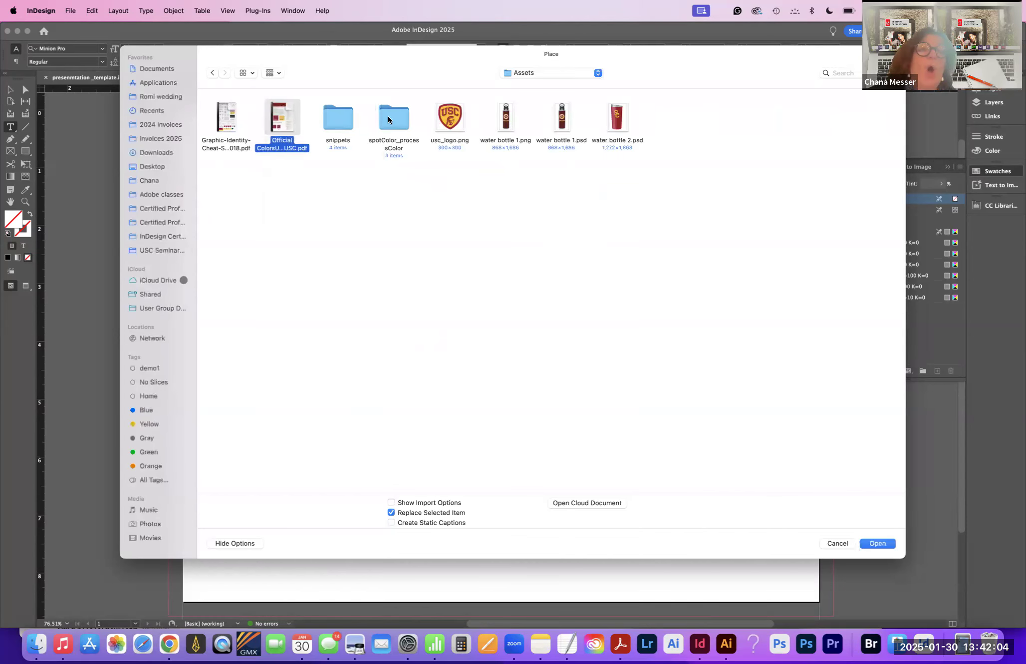
Step: Load usc_logo.png for placement with Show Import Options on and Replace Selected Item off
left_click(451, 116)
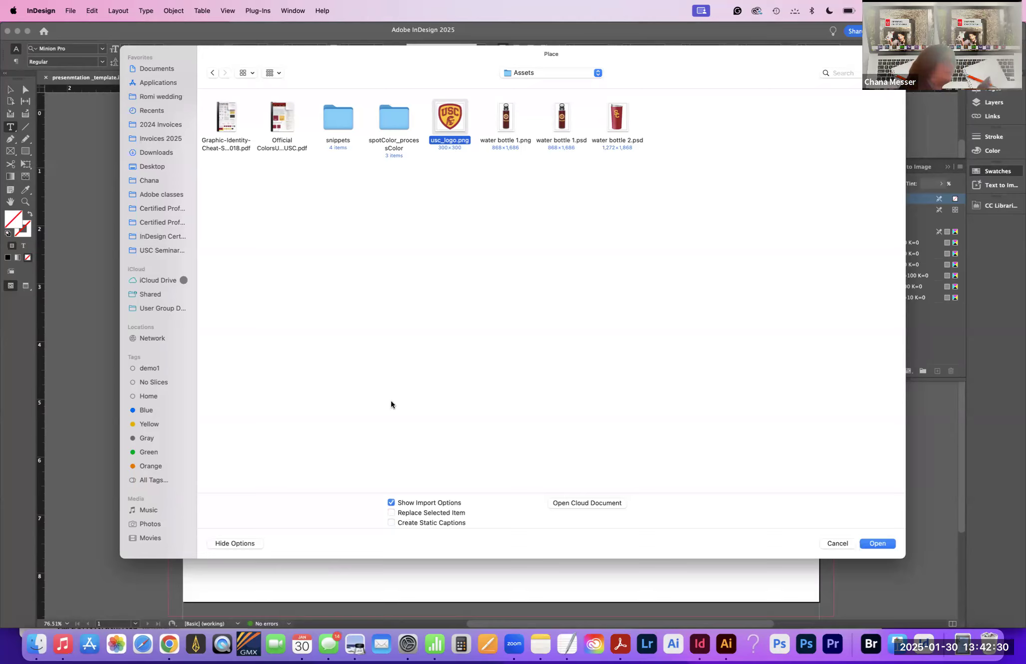
left_click(389, 502)
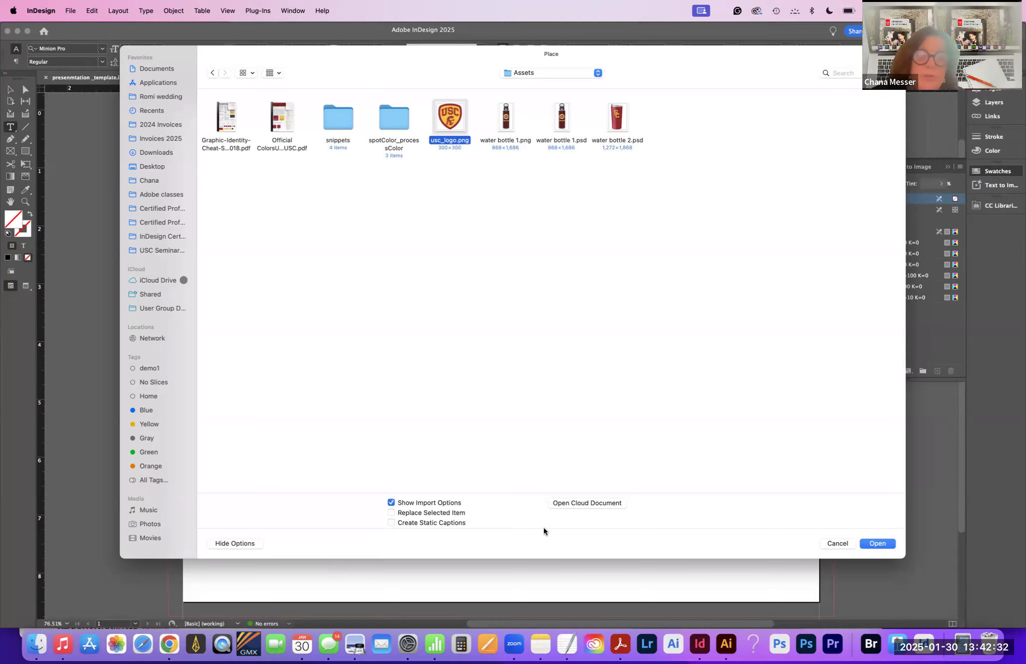
left_click(878, 542)
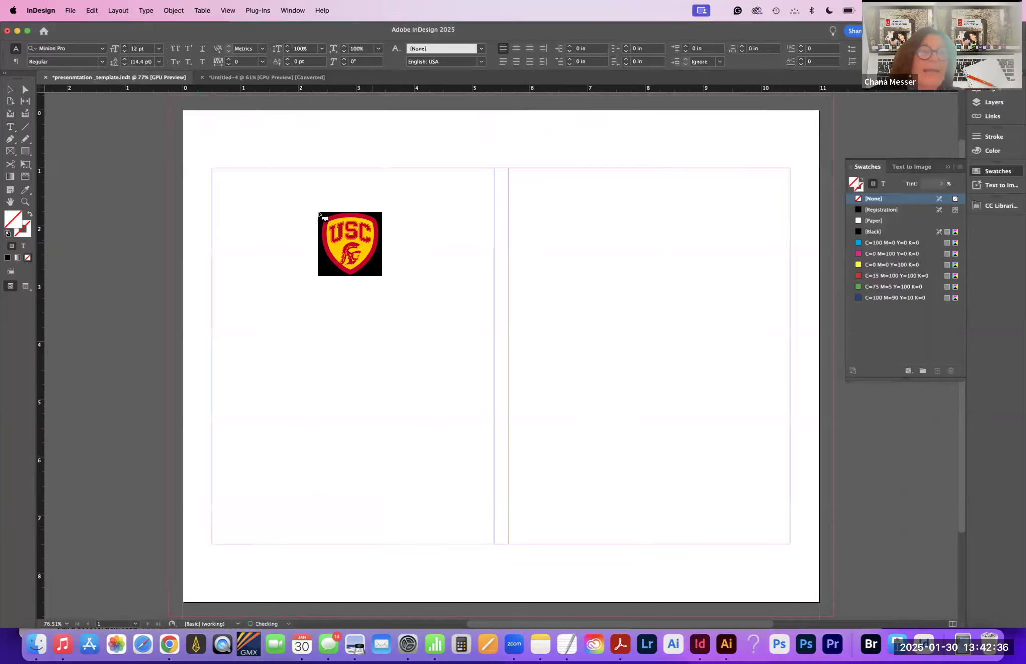
Step: Try placing the logo at full size and at about 0.875 in wide near the page's upper-left area, undoing each placement
left_click(278, 200)
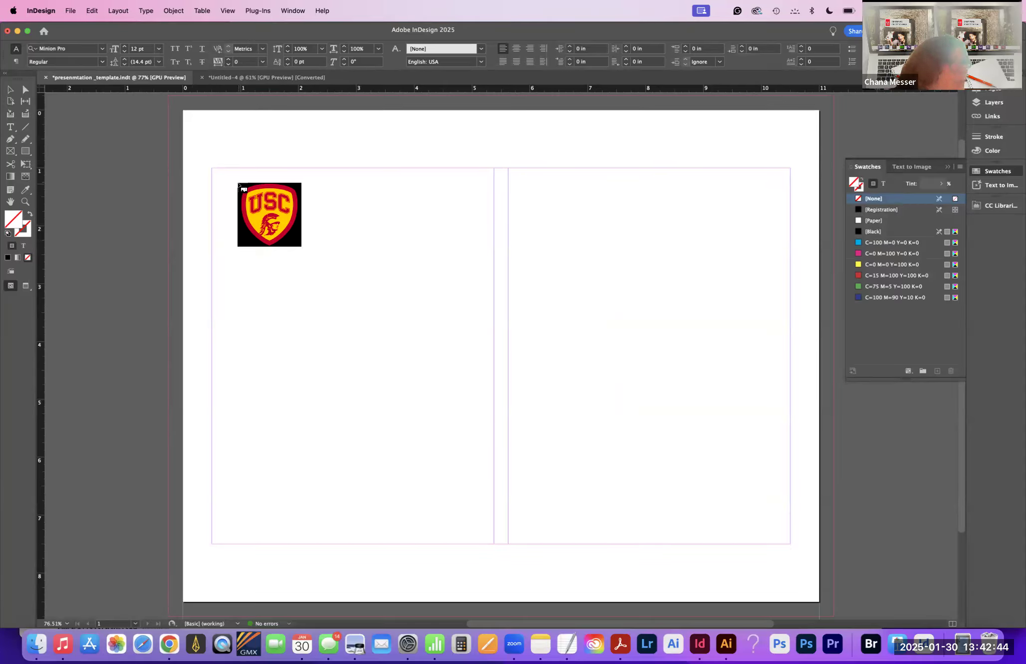
left_click(239, 185)
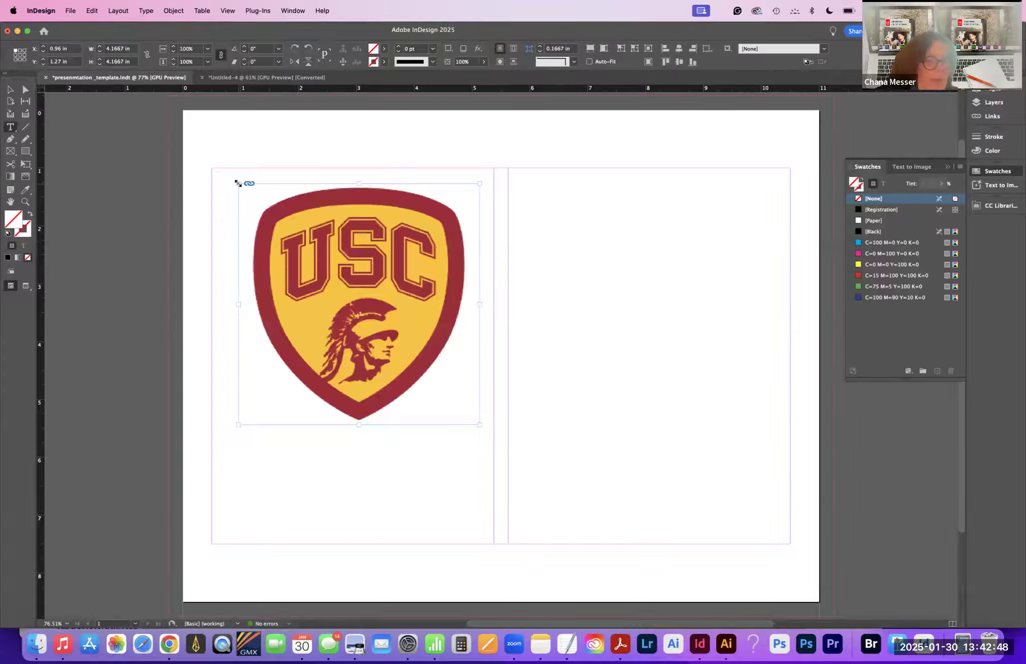
key("super+z")
left_click_drag(243, 195, 293, 244)
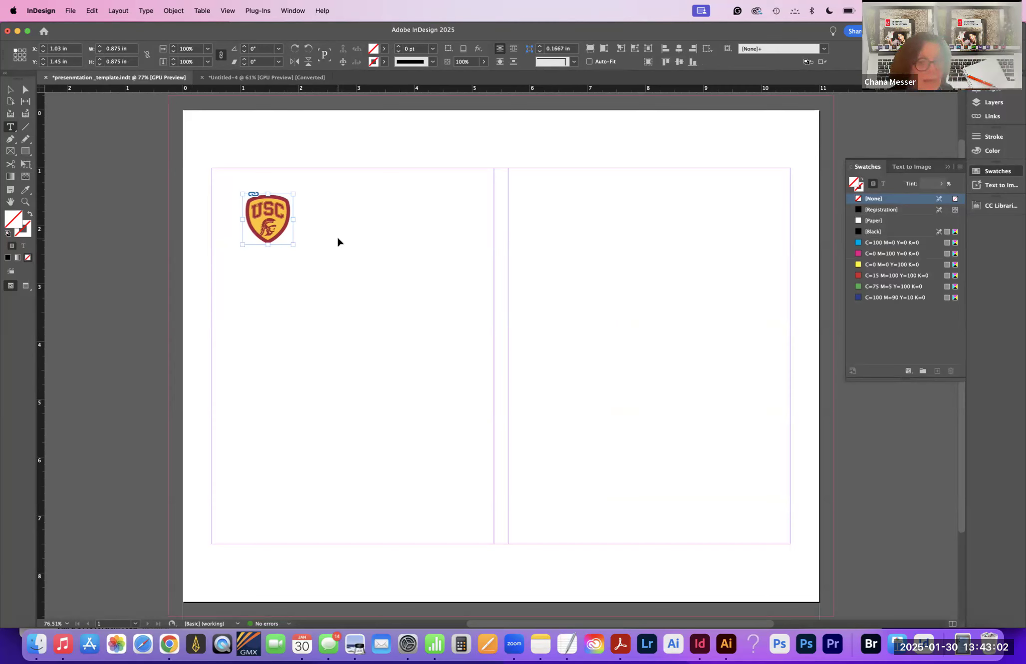
key("super+z")
Step: Place the USC logo at its full 4.1667 in size, at about X 1.625 in, Y 1.29 in on the page
left_click_drag(276, 184, 276, 184)
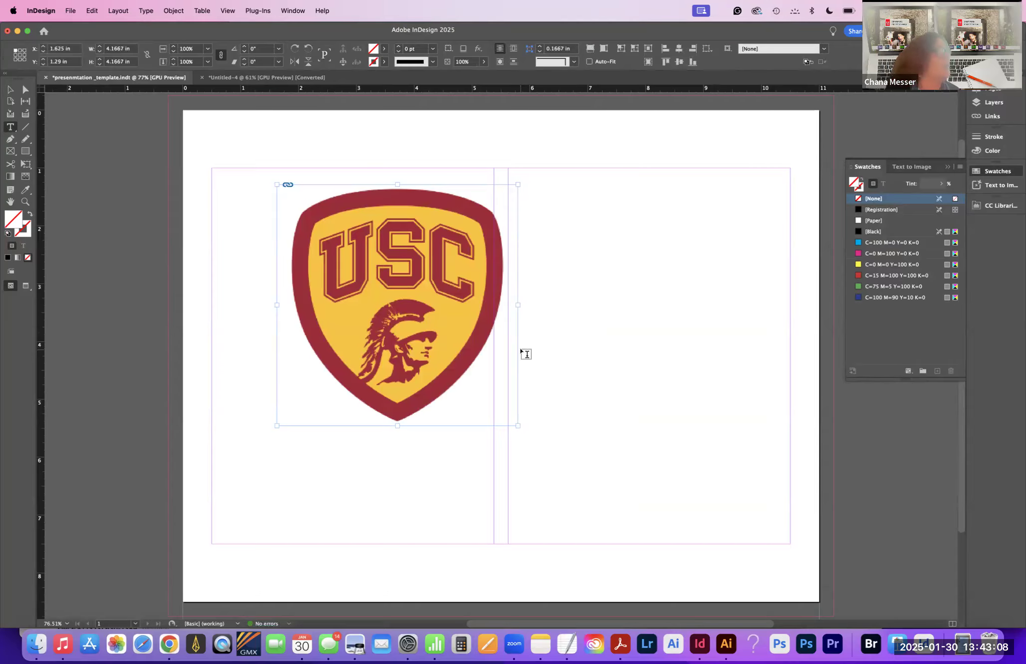
scroll(525, 352, "right", 10)
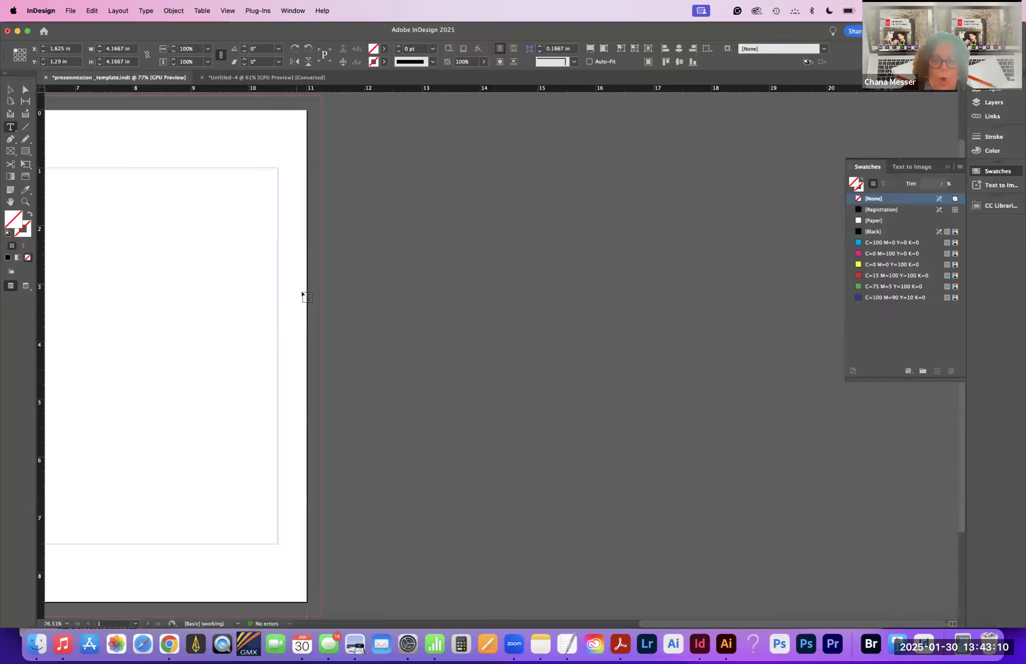
scroll(303, 298, "left", 10)
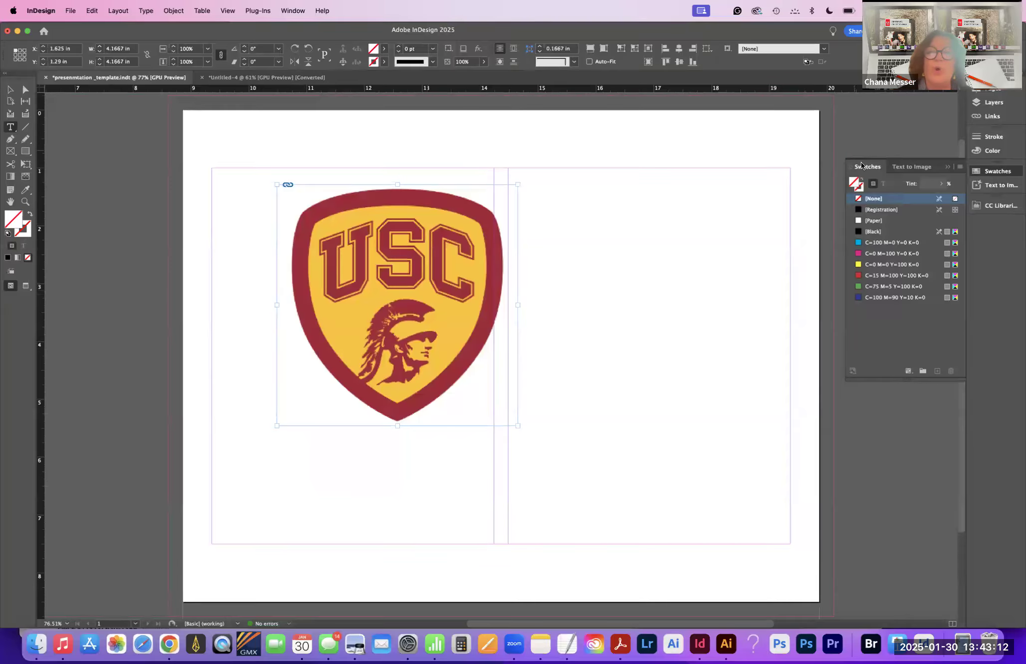
Step: Float the Swatches panel over the page beside the logo and select all unused swatches in it
left_click_drag(865, 169, 567, 160)
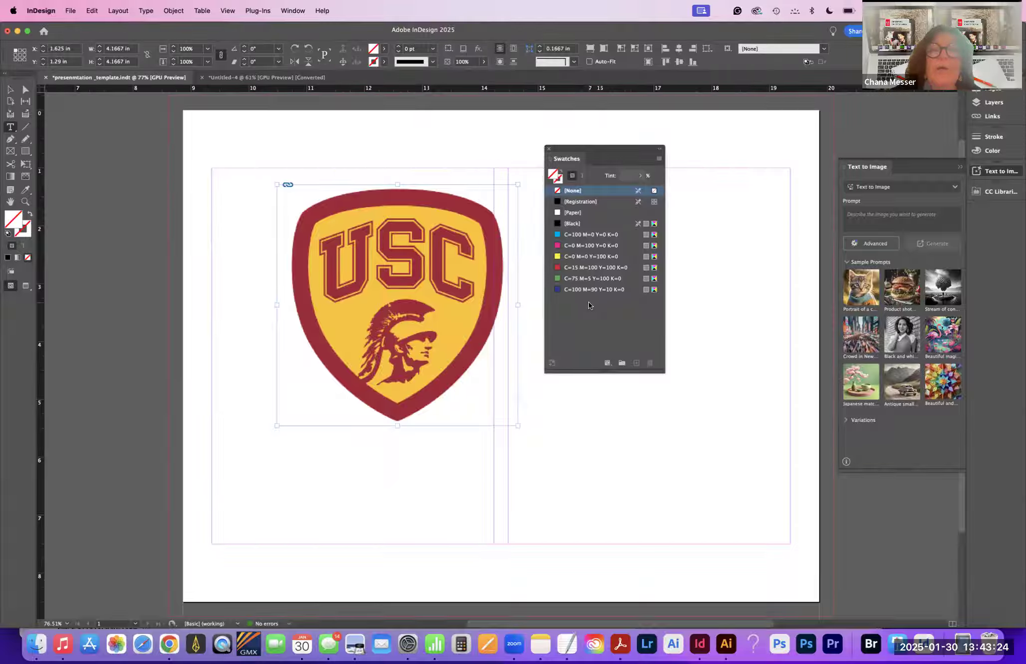
left_click(660, 159)
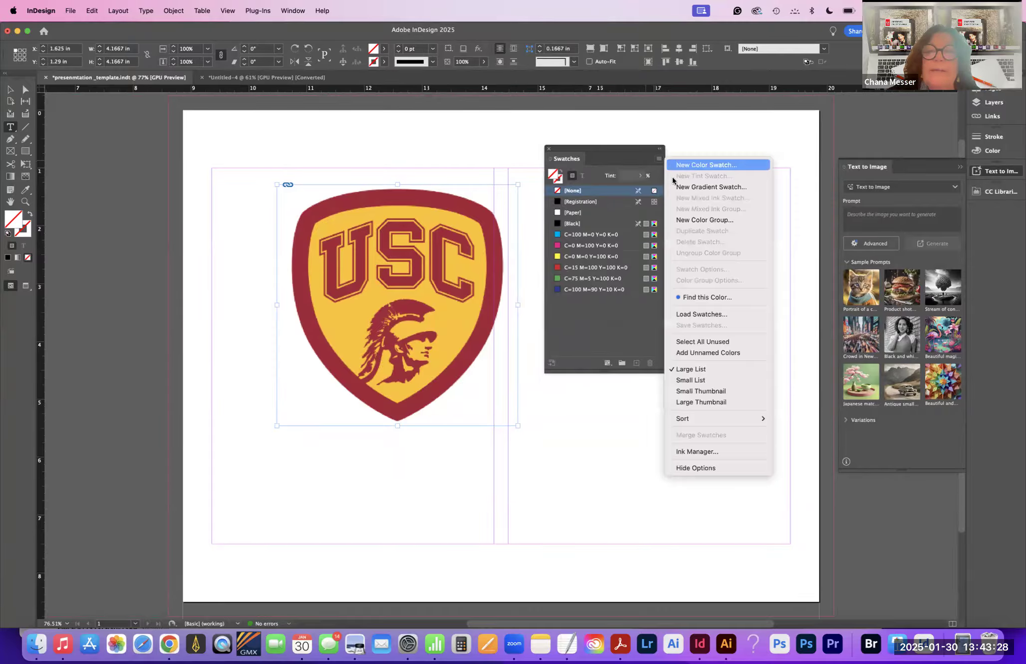
left_click(689, 342)
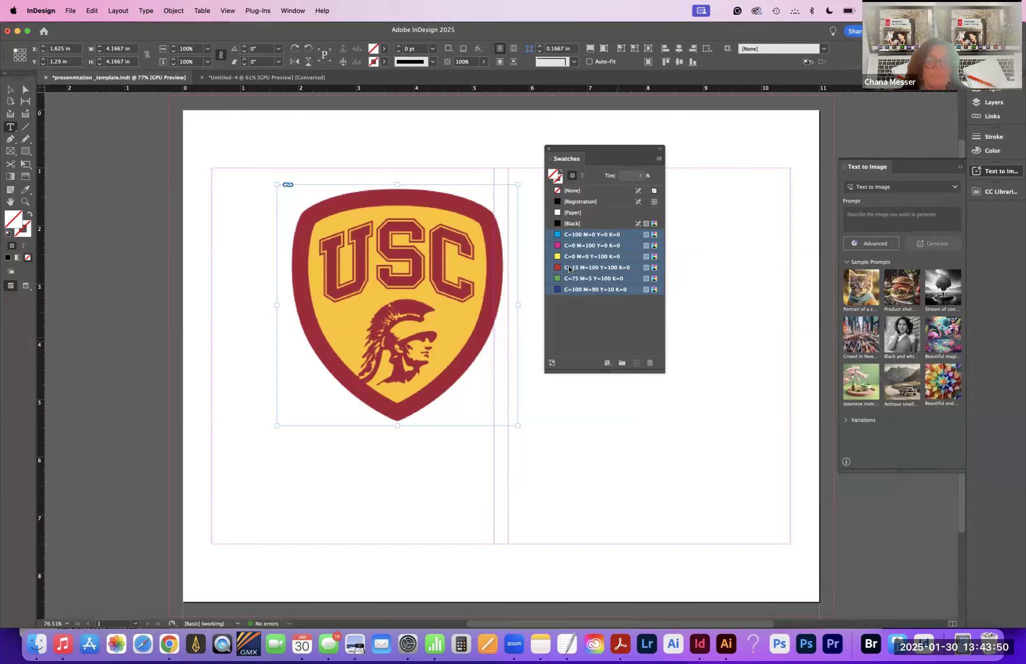
left_click_drag(585, 148, 693, 129)
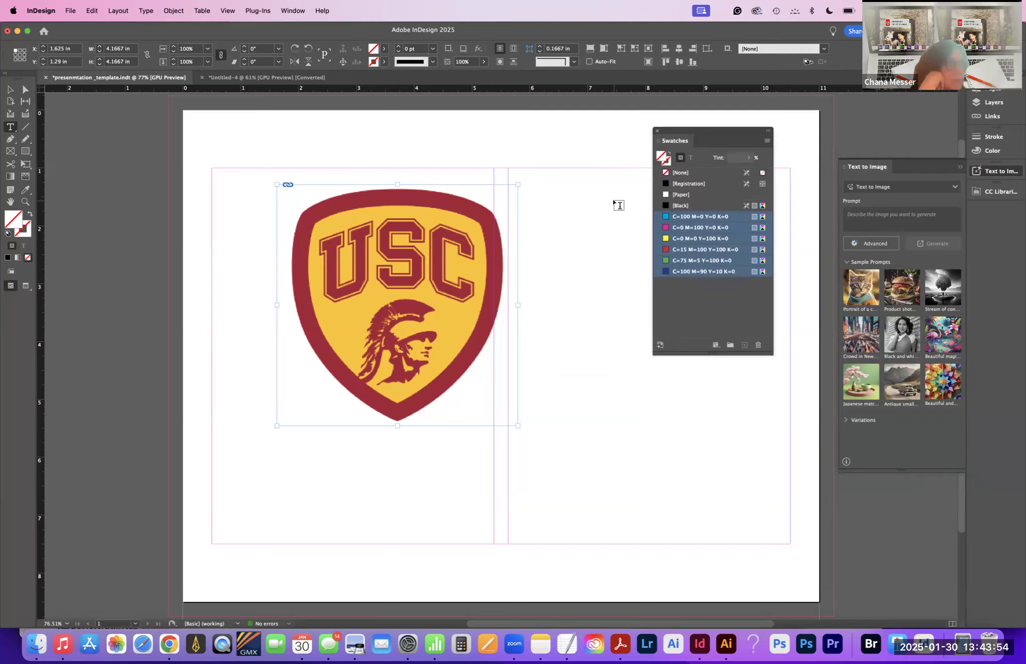
Step: Extract a color theme from the USC logo with the Color Theme Tool and add the Colorful theme to the swatches
left_click(9, 128)
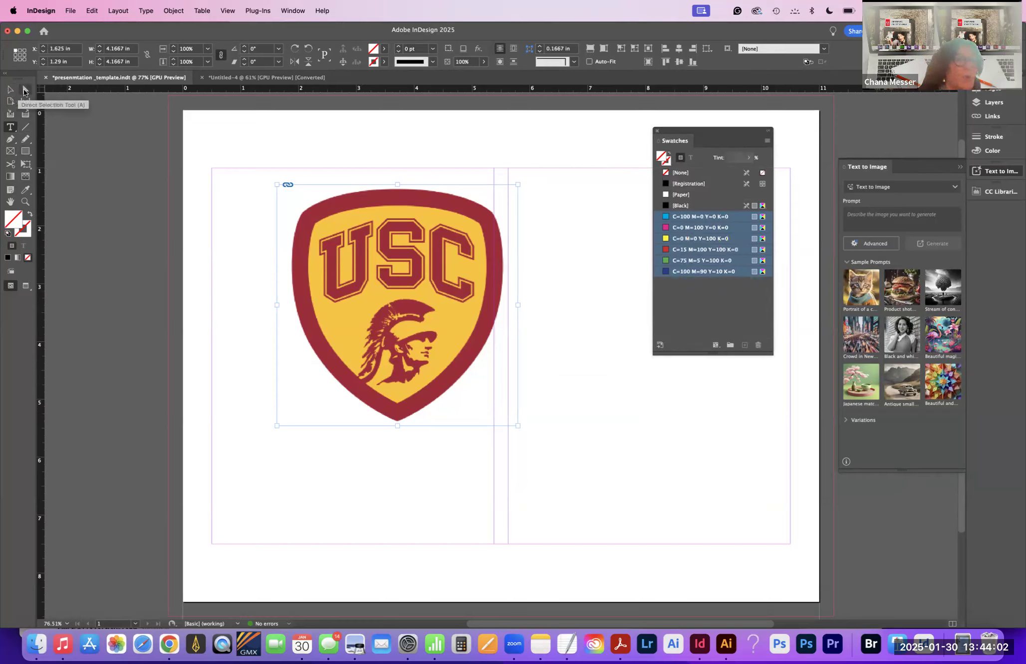
left_click(11, 127)
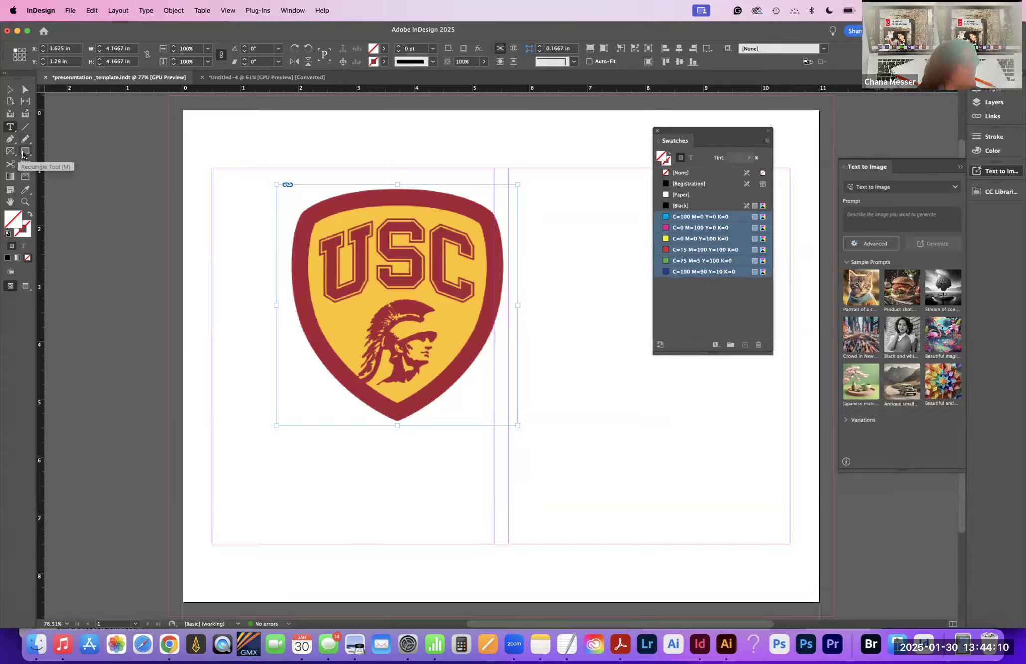
left_click(24, 190)
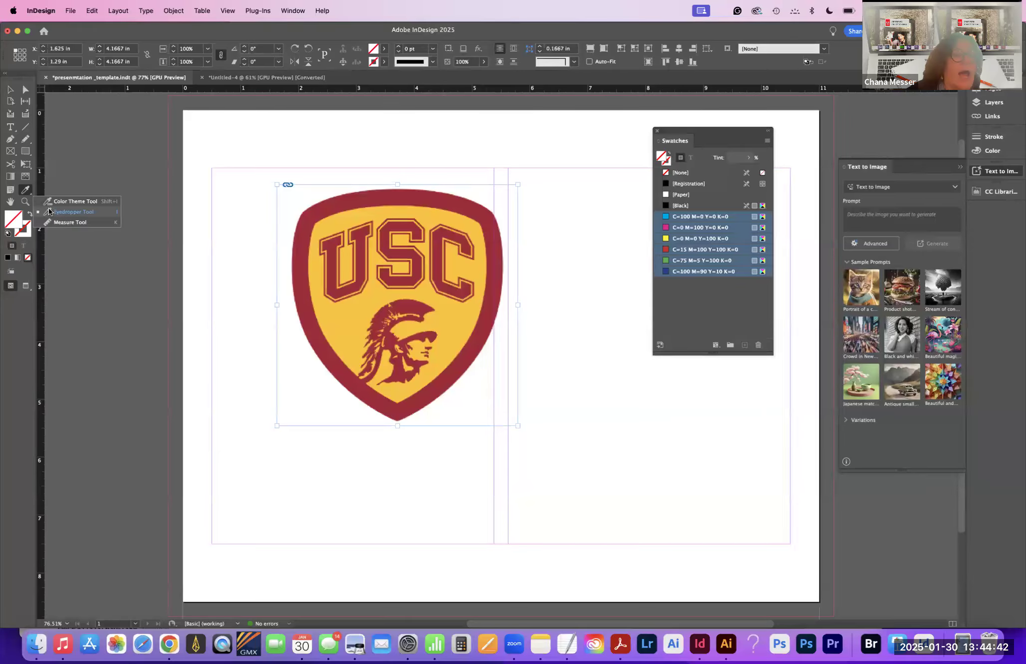
left_click(56, 201)
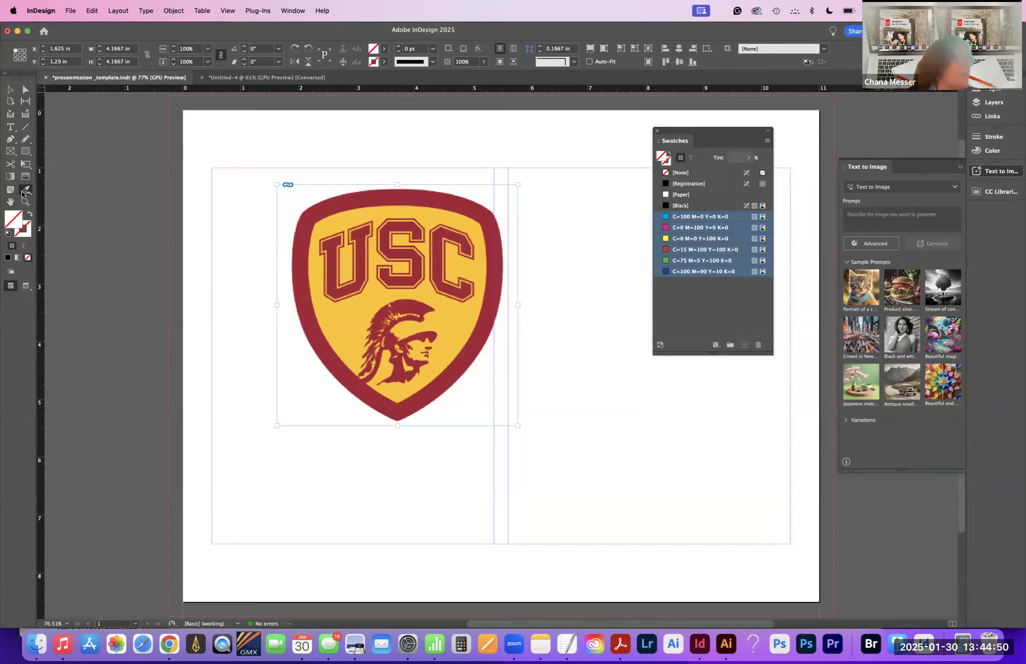
left_click(369, 212)
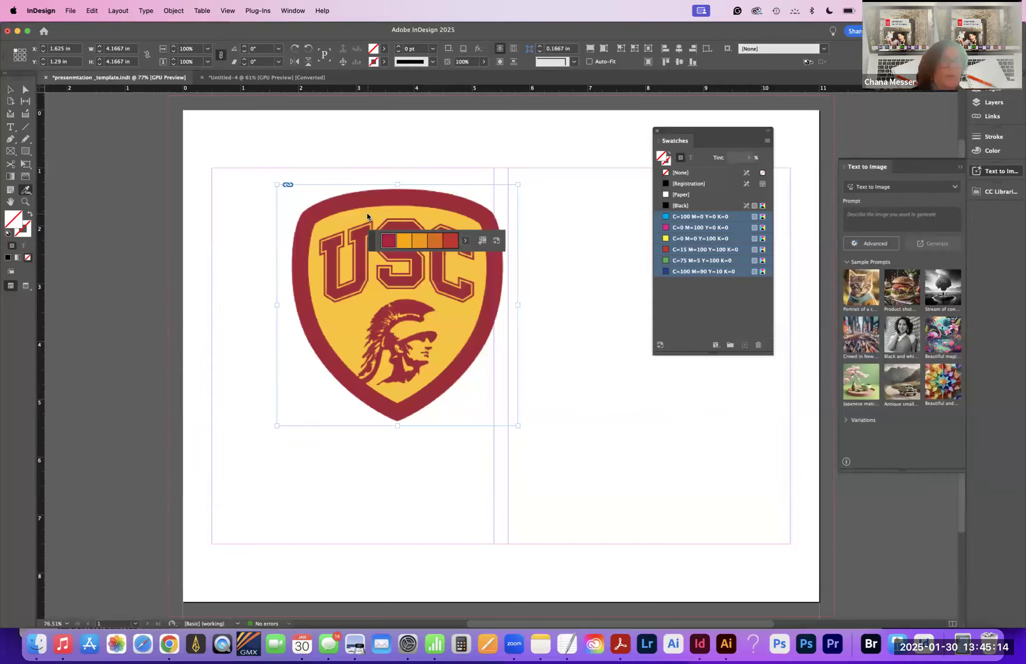
left_click(482, 241)
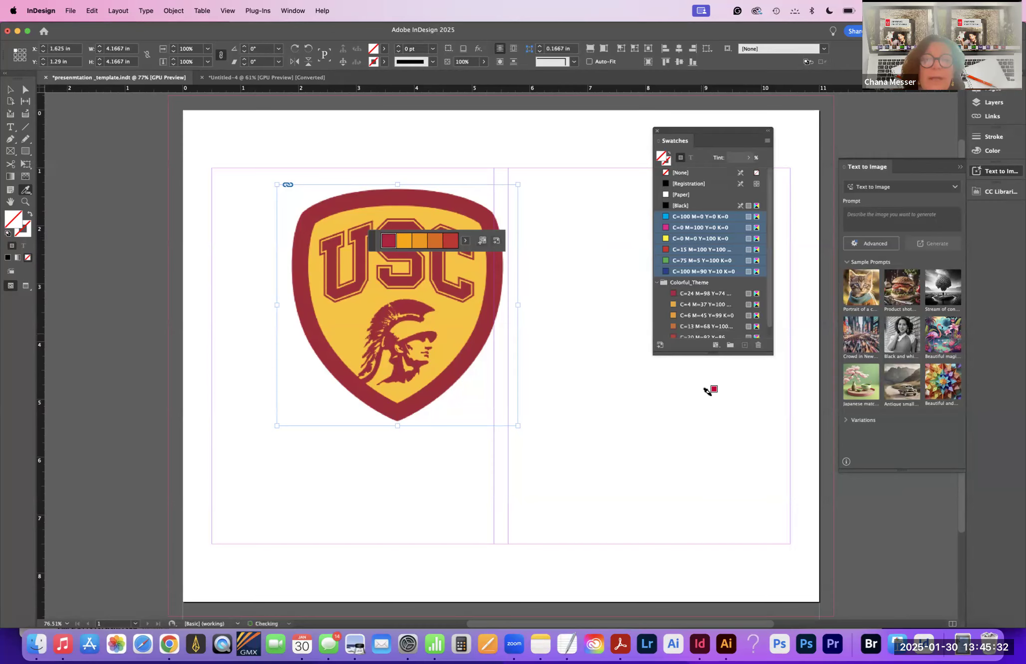
Step: Lengthen the floating Swatches panel and collapse the Colorful_Theme color group
left_click_drag(703, 353, 688, 493)
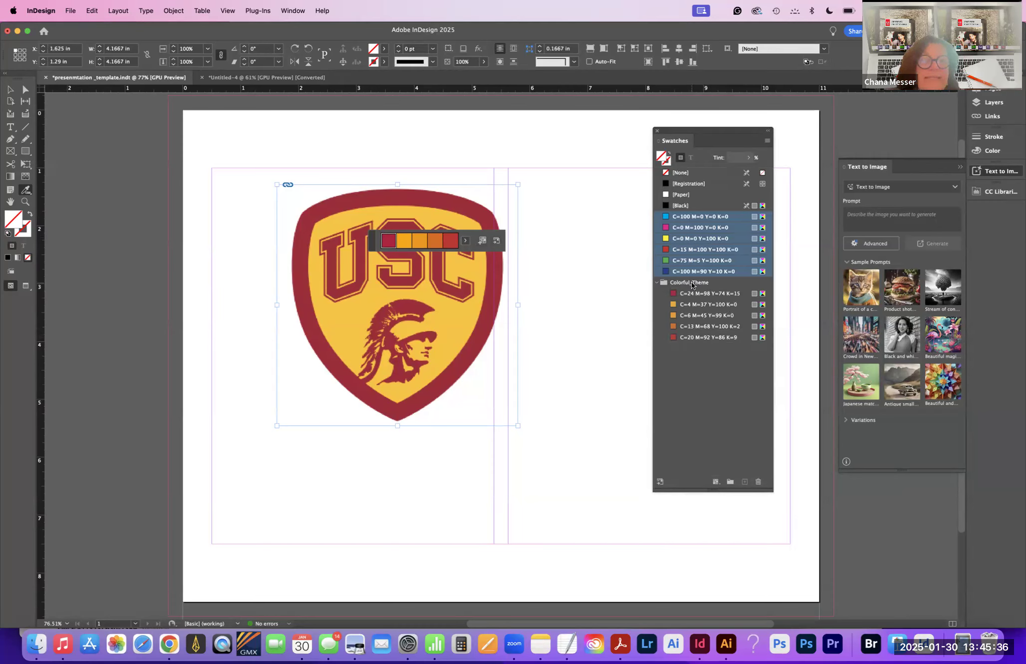
left_click(657, 282)
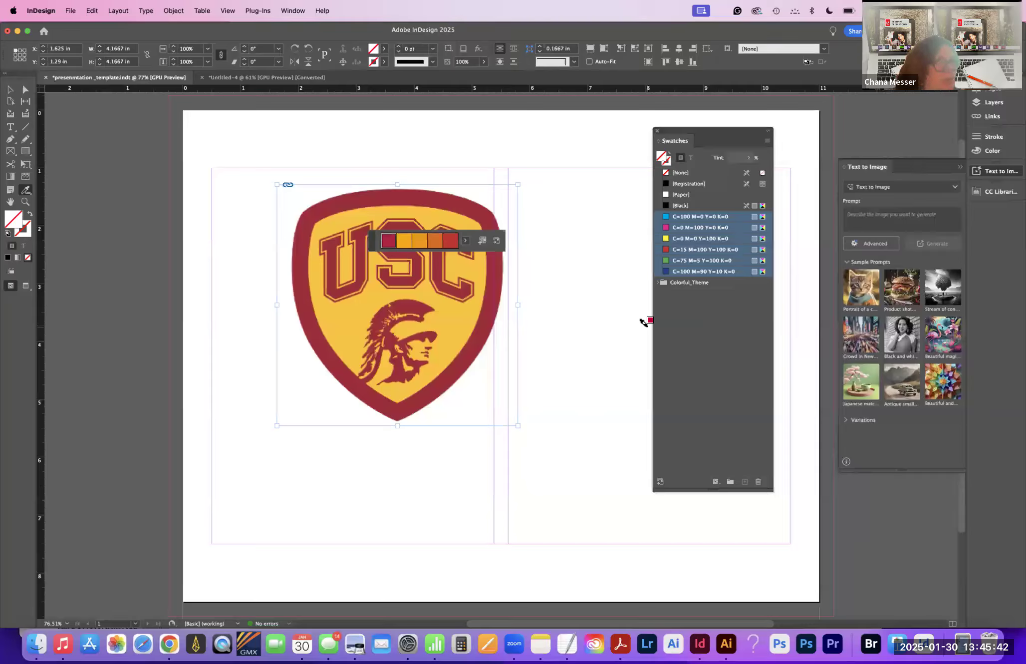
Step: Switch the logo's extracted color theme to Muted, add it to the swatches, and collapse the Muted_Theme color group
left_click(465, 242)
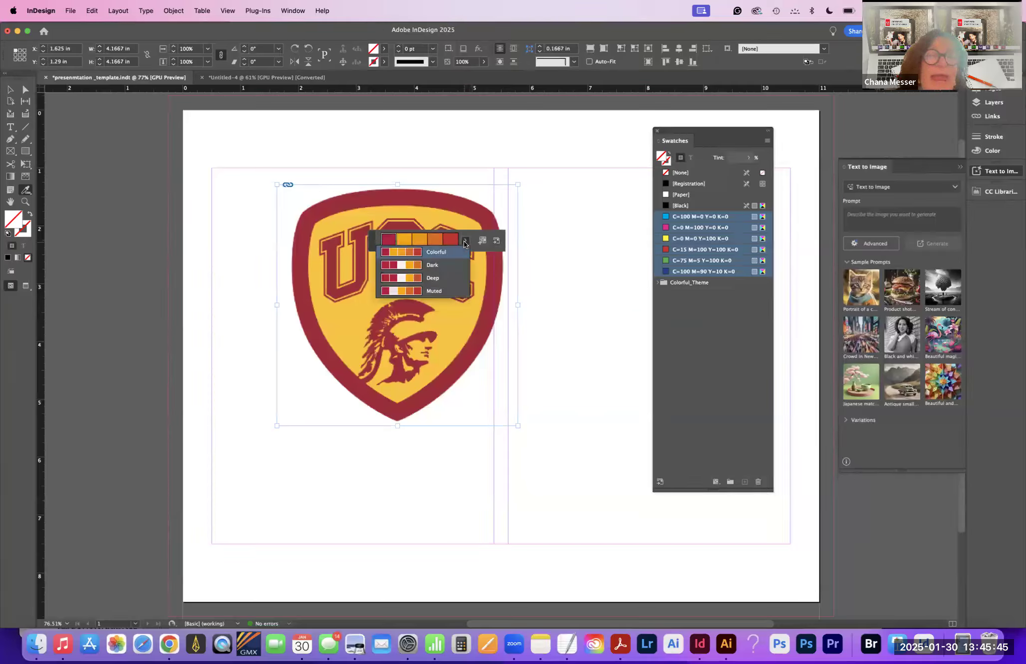
left_click(408, 290)
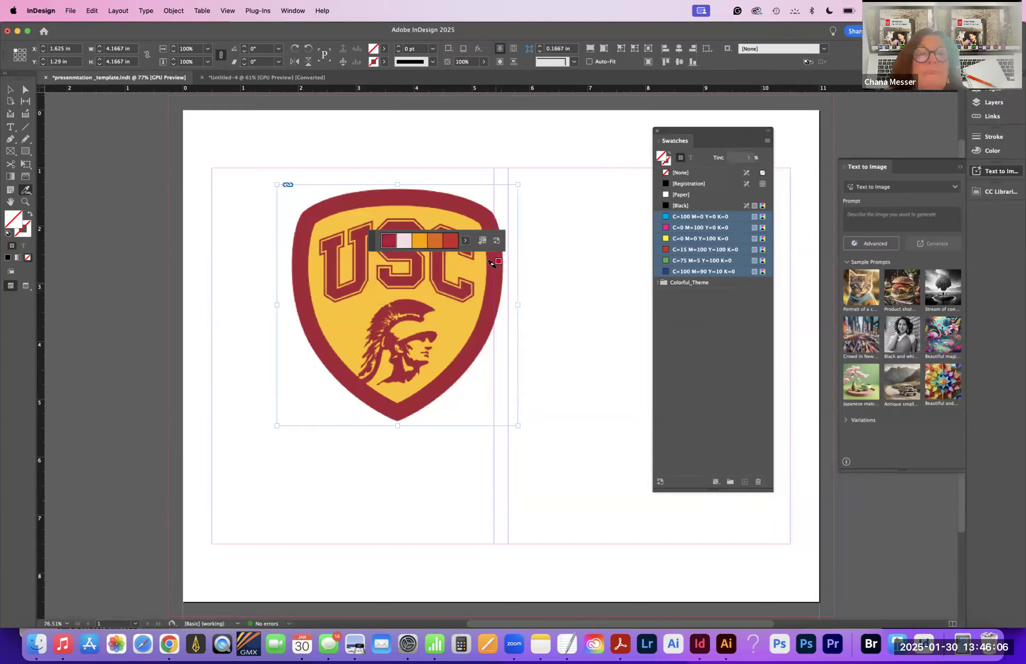
left_click(482, 245)
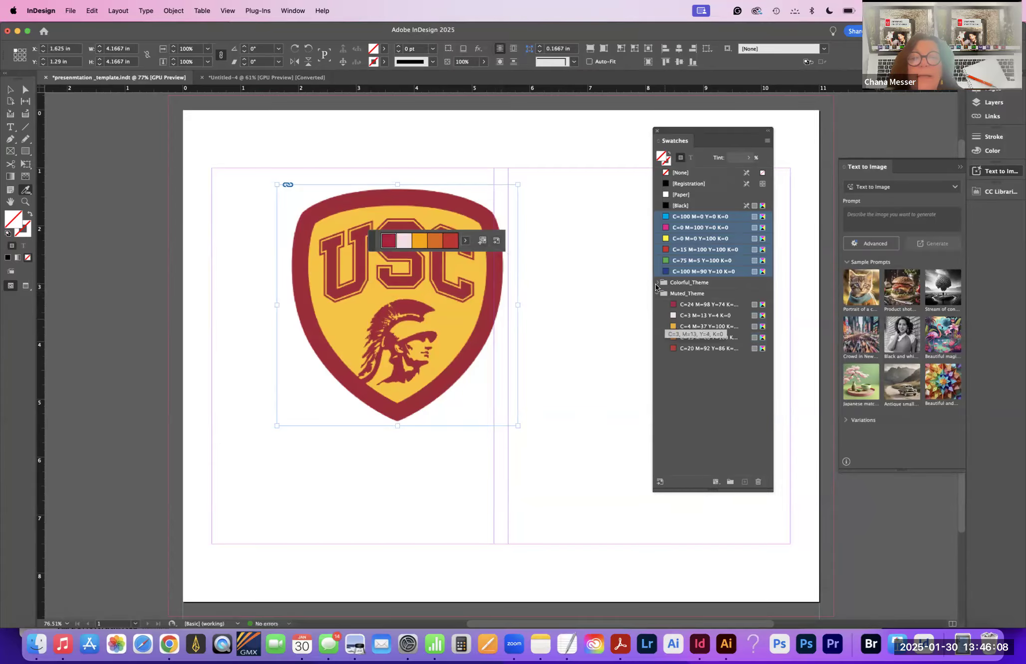
left_click(658, 294)
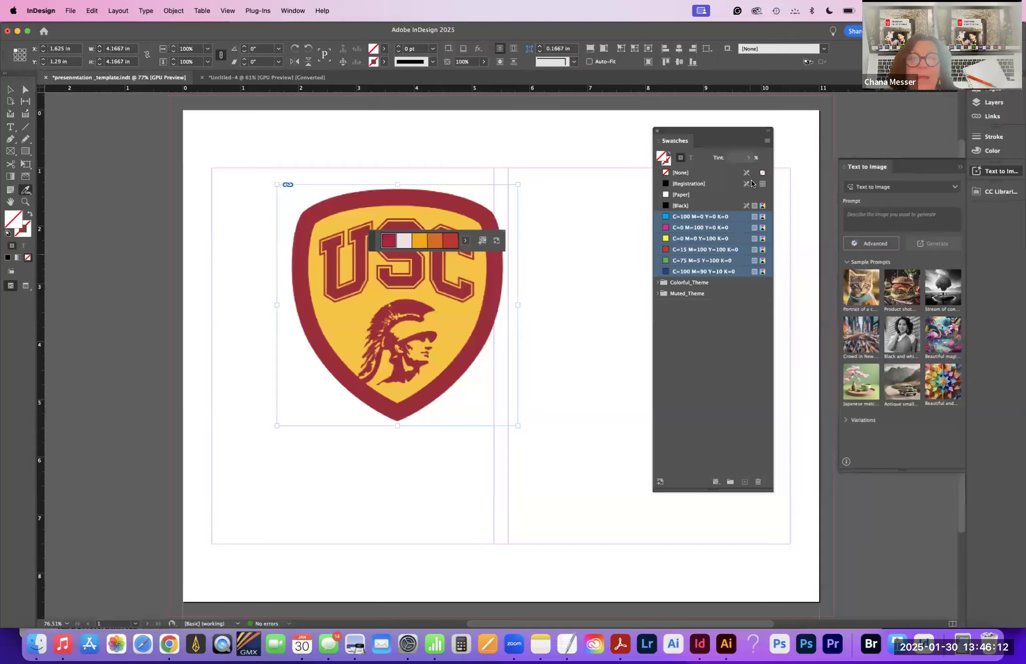
Step: Collapse the Text to Image panel and create a new CC library named "Marketing presentation_Bottles"
left_click(857, 162)
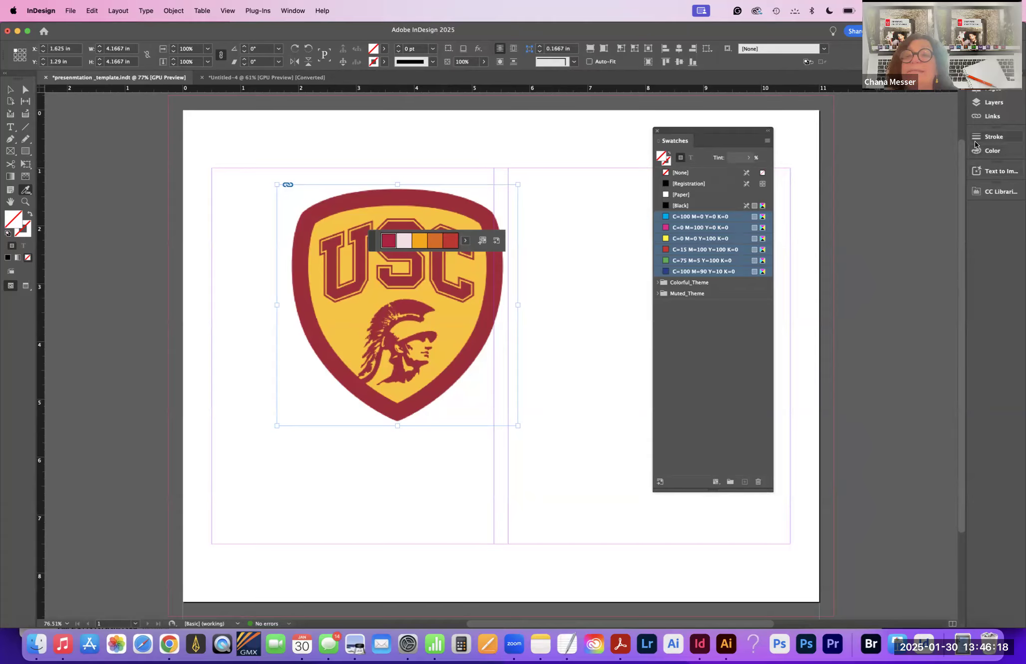
left_click(986, 192)
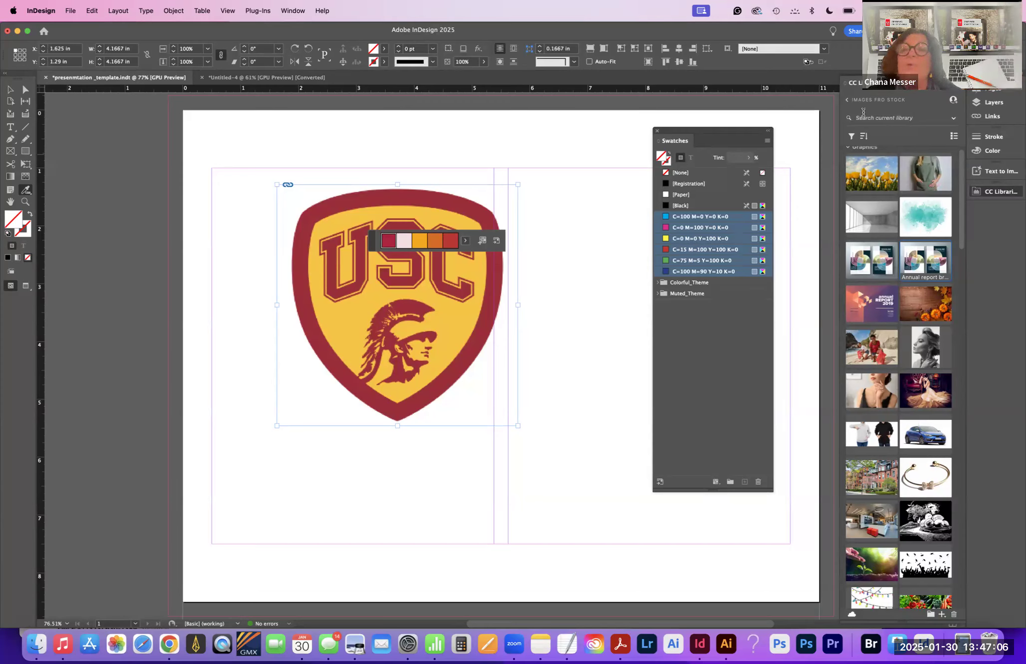
left_click(847, 101)
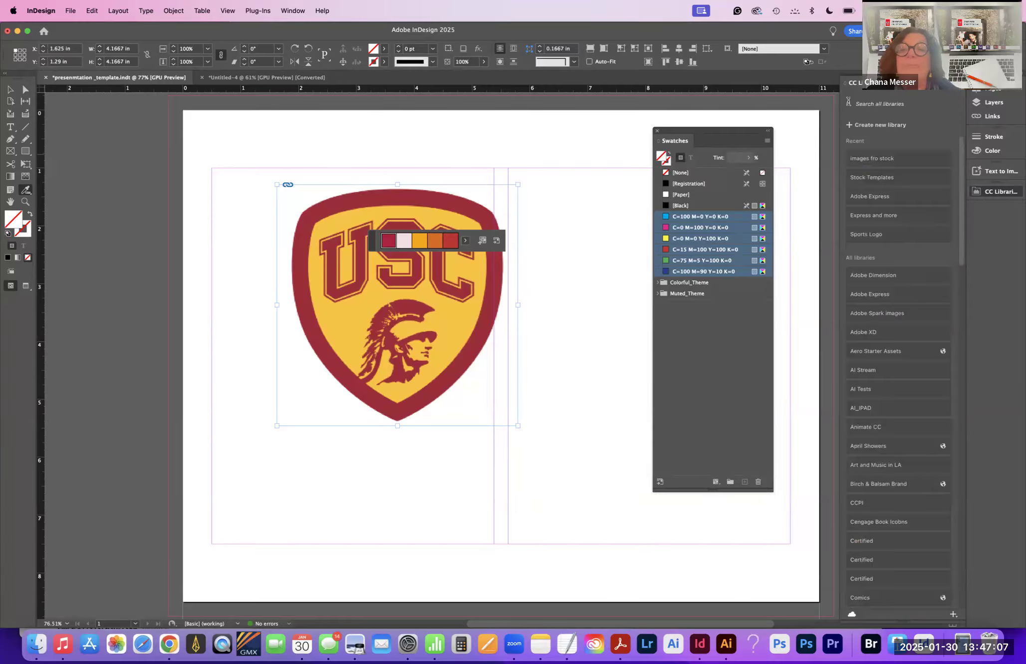
left_click(859, 127)
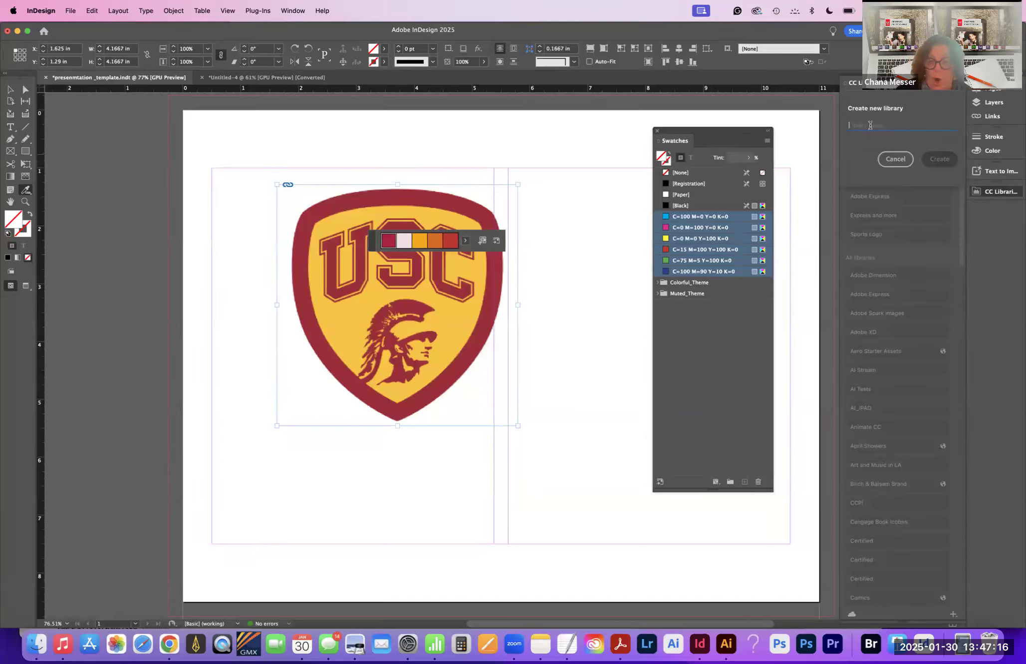
type("M")
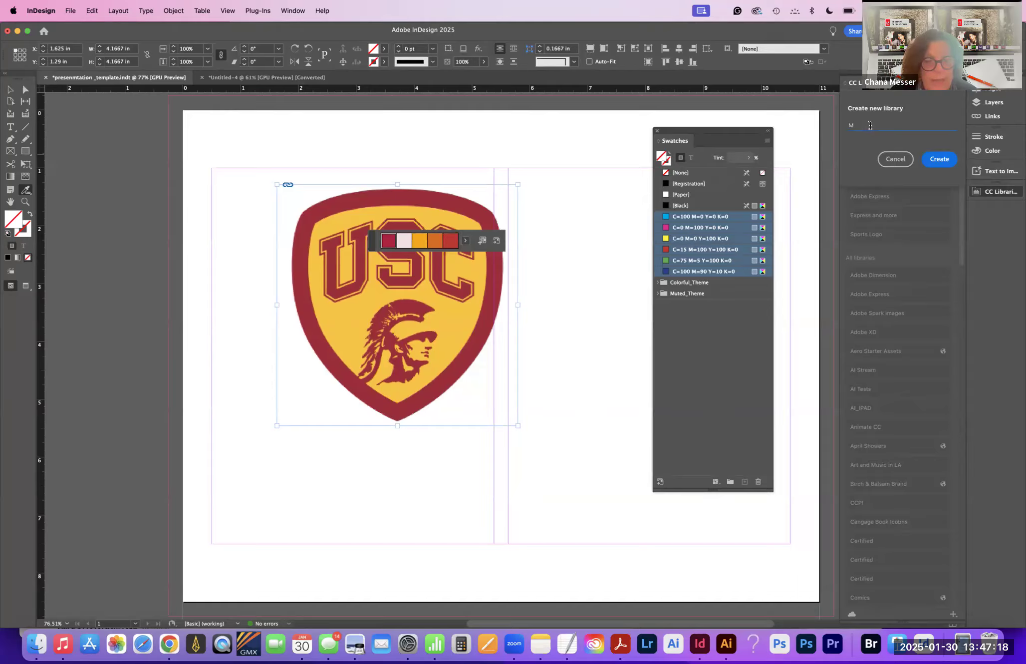
type("arketing presentati")
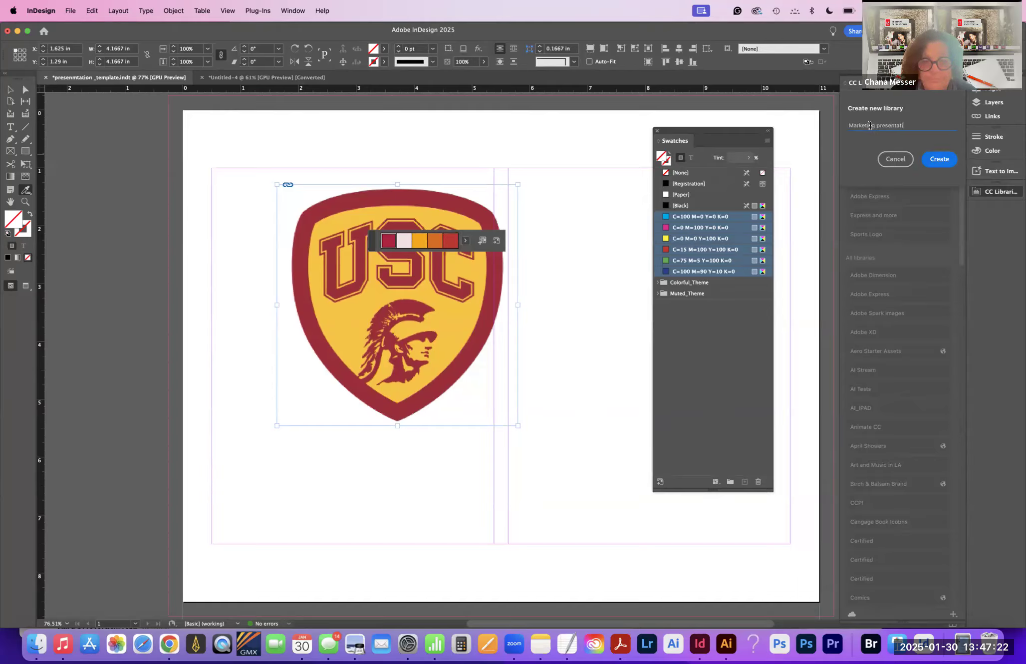
type("on_Bottles")
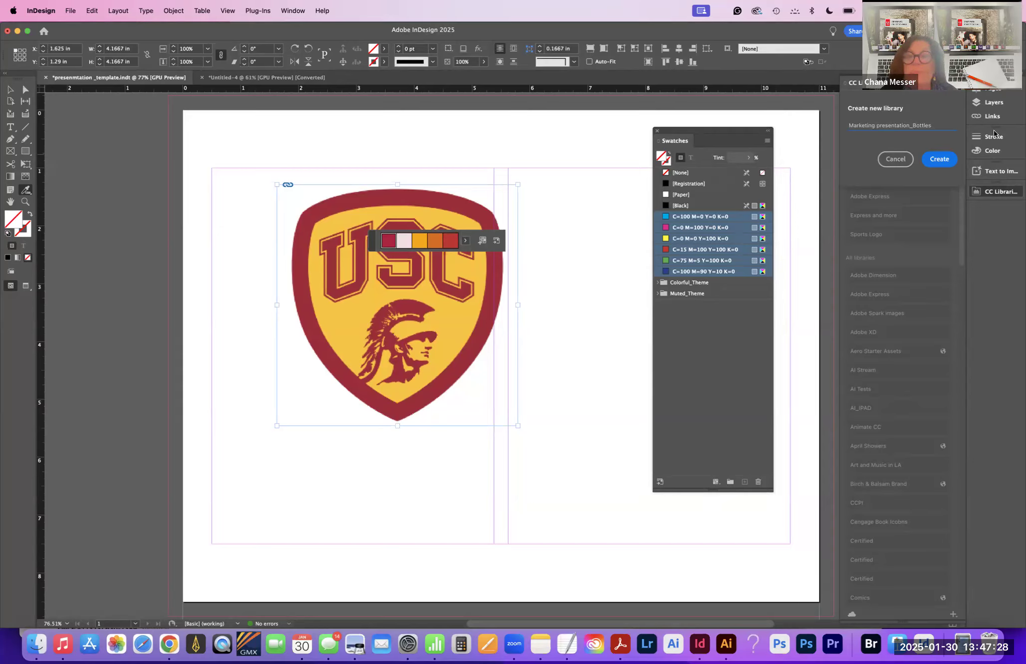
left_click(940, 159)
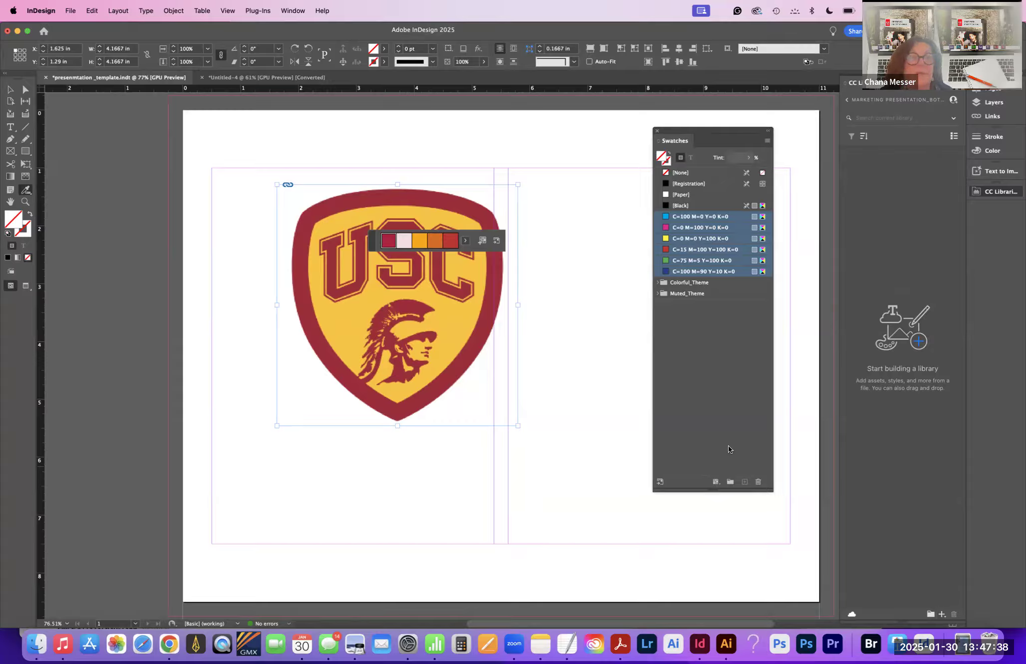
Step: Add the logo's Muted and Colorful themes to the new CC library and collapse its color themes group
left_click(497, 242)
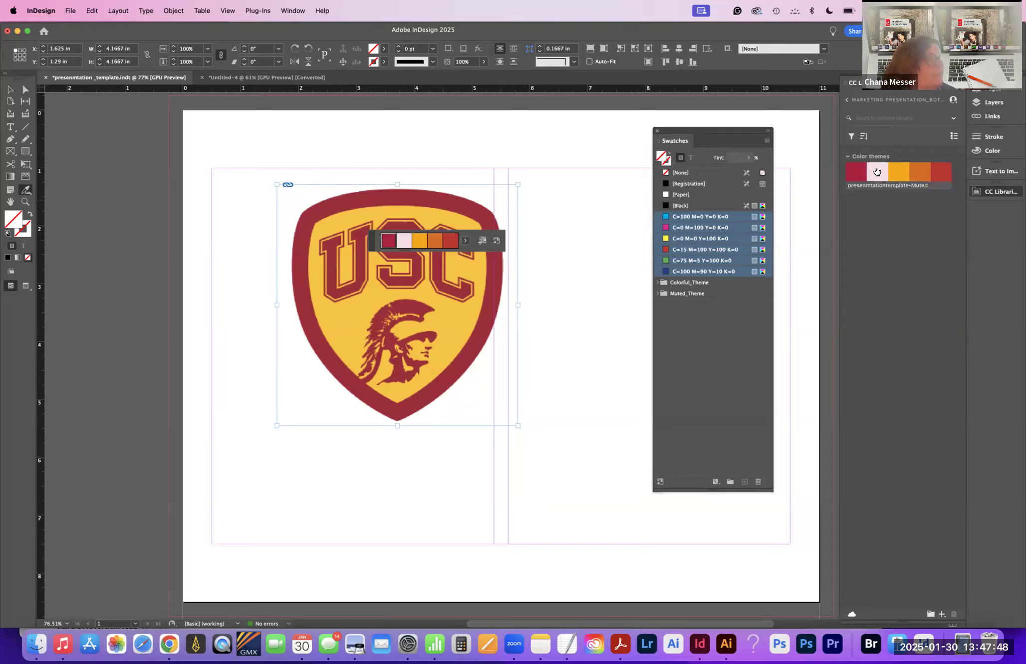
left_click_drag(854, 166, 401, 266)
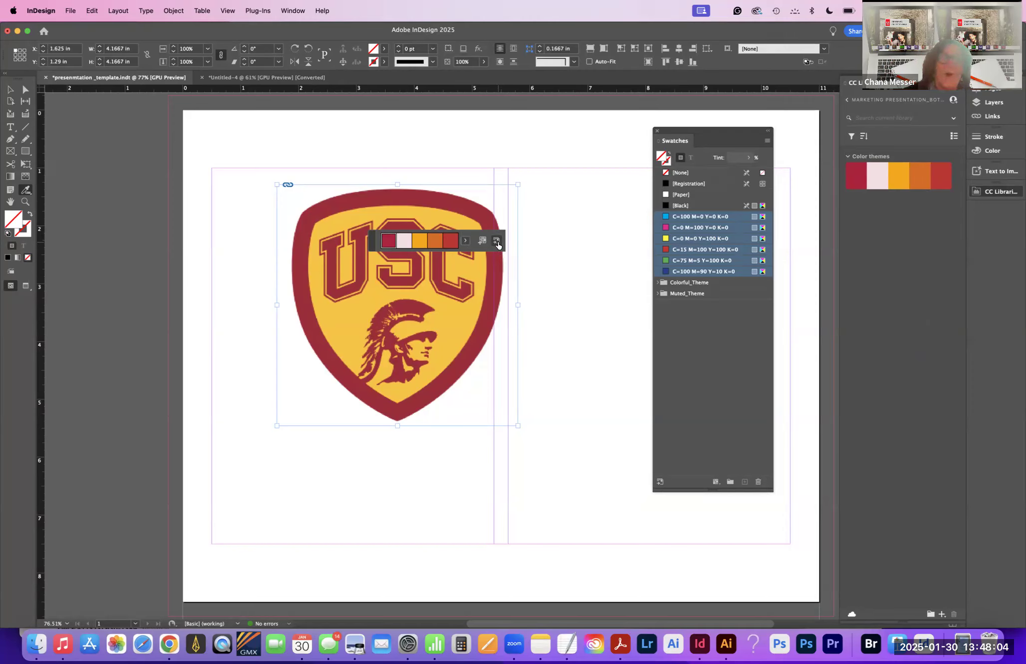
left_click(465, 243)
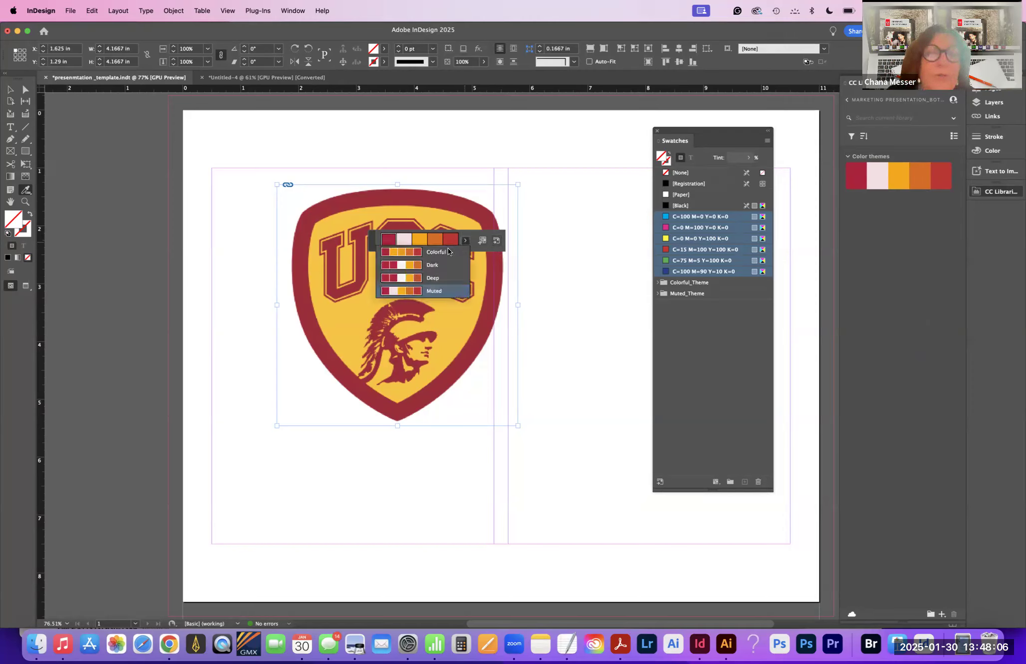
left_click(447, 254)
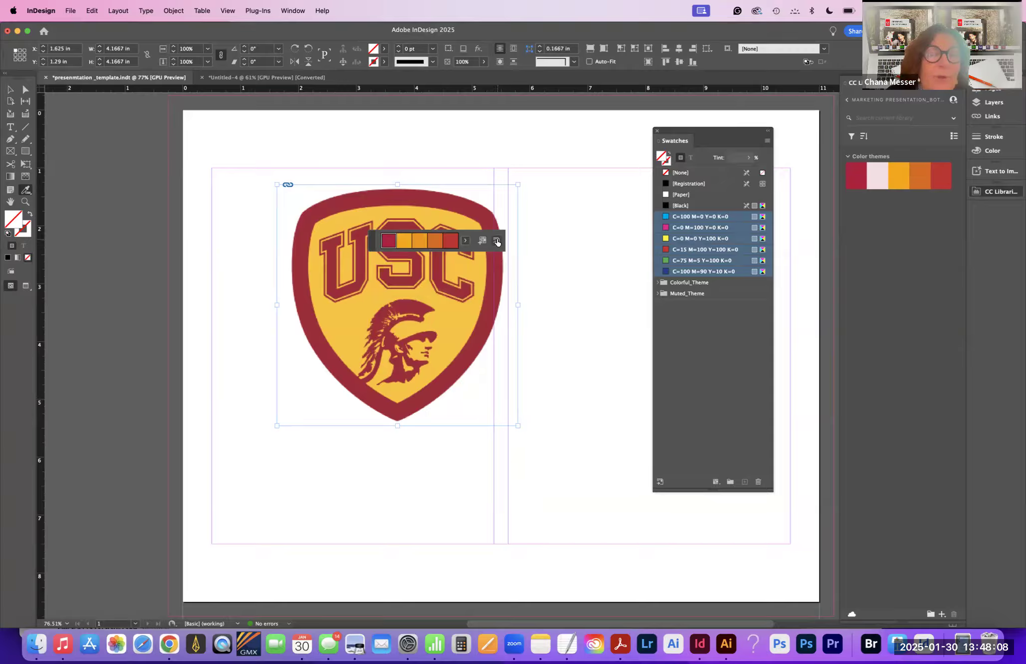
left_click(497, 241)
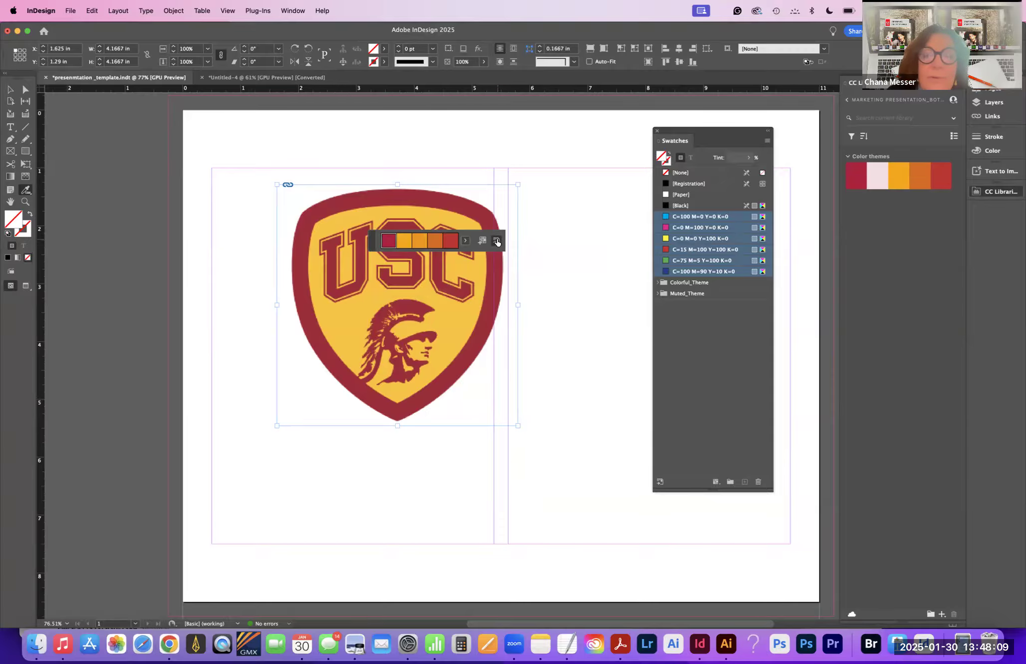
left_click(854, 158)
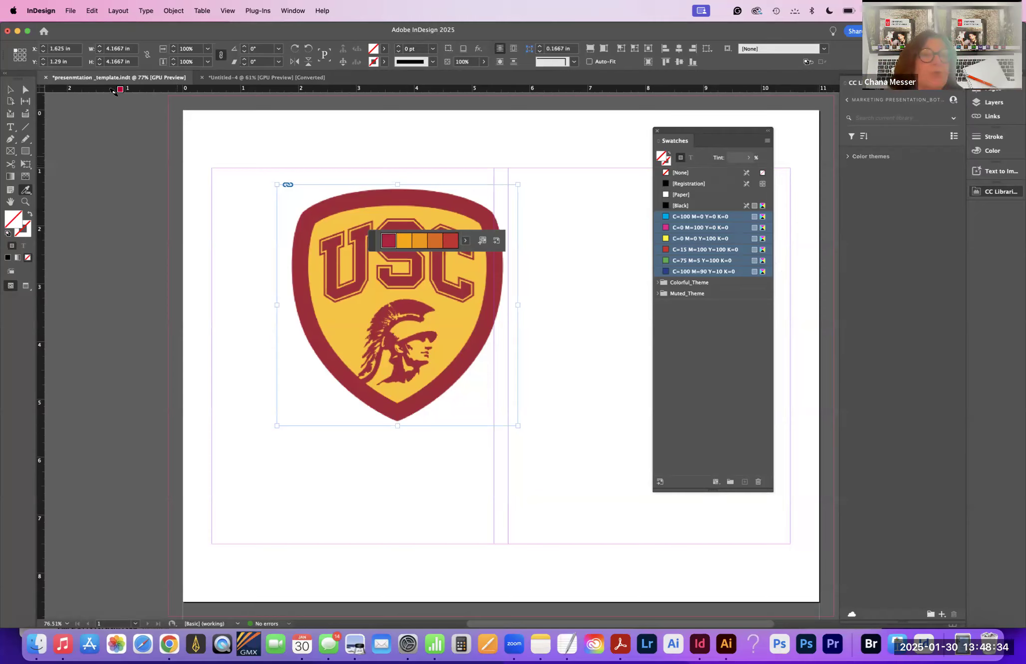
Step: Add the selected USC logo to the CC library as a graphic
left_click(10, 89)
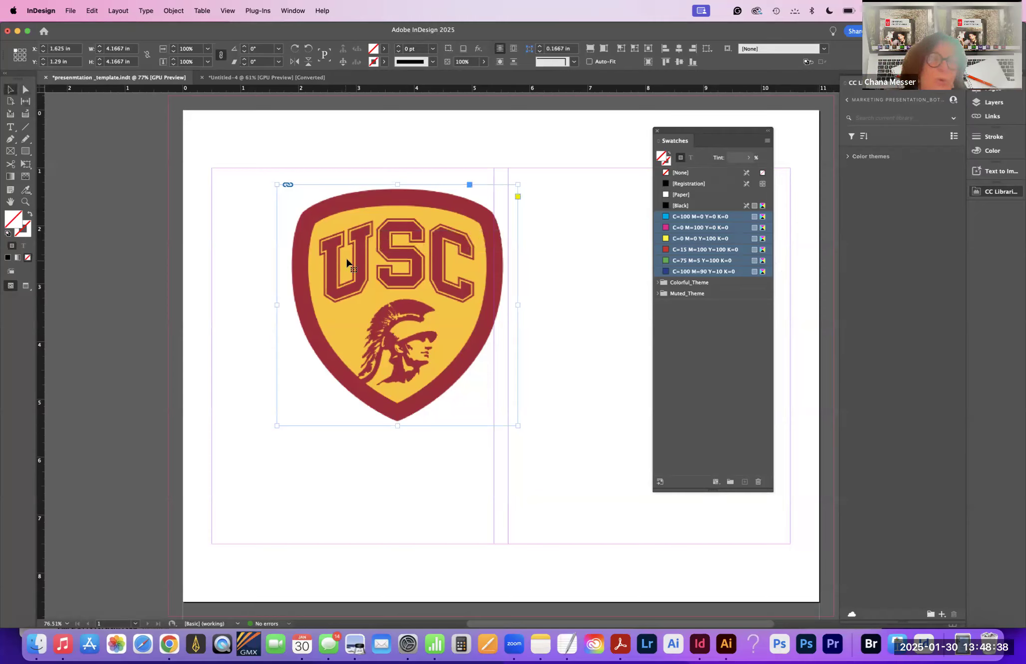
left_click(941, 615)
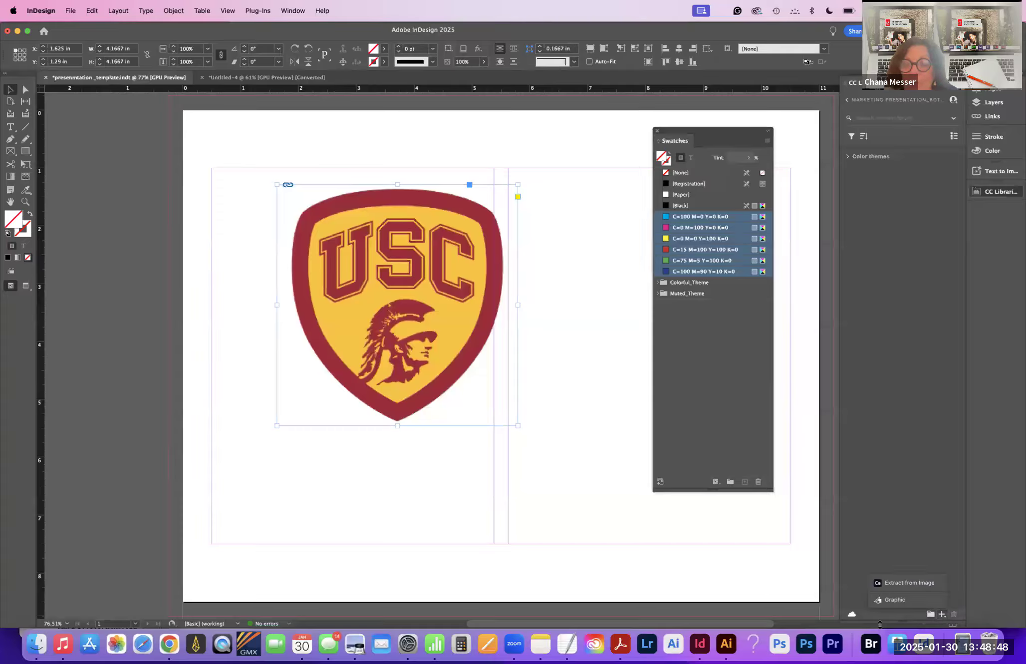
left_click(881, 599)
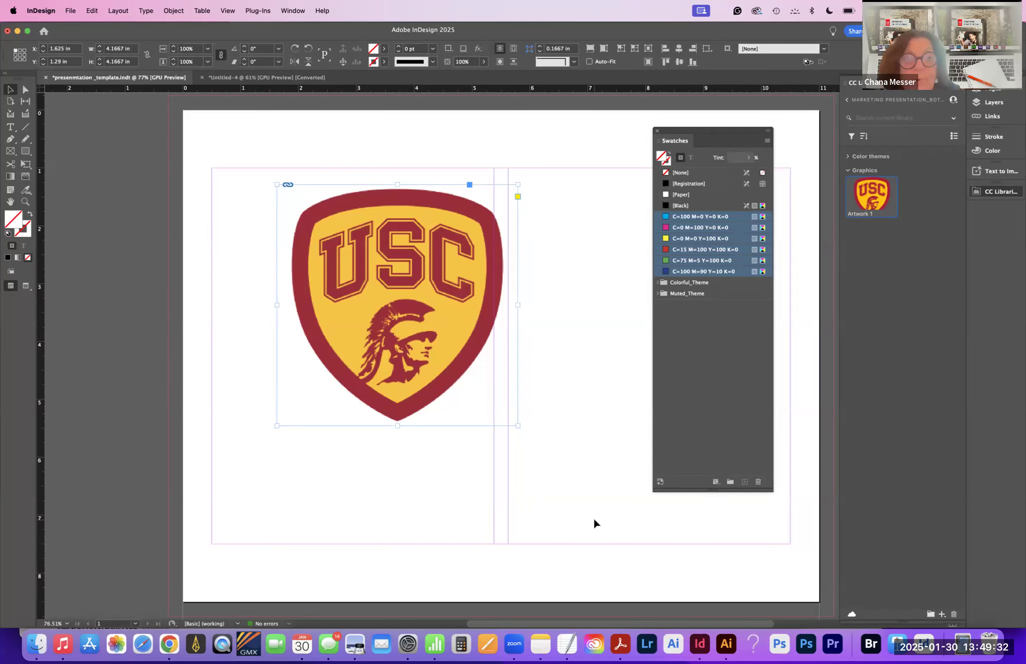
Step: Delete the USC logo from the page and move the floating Swatches panel to the page's lower-right area
key("BackSpace")
scroll(691, 407, "down", 5)
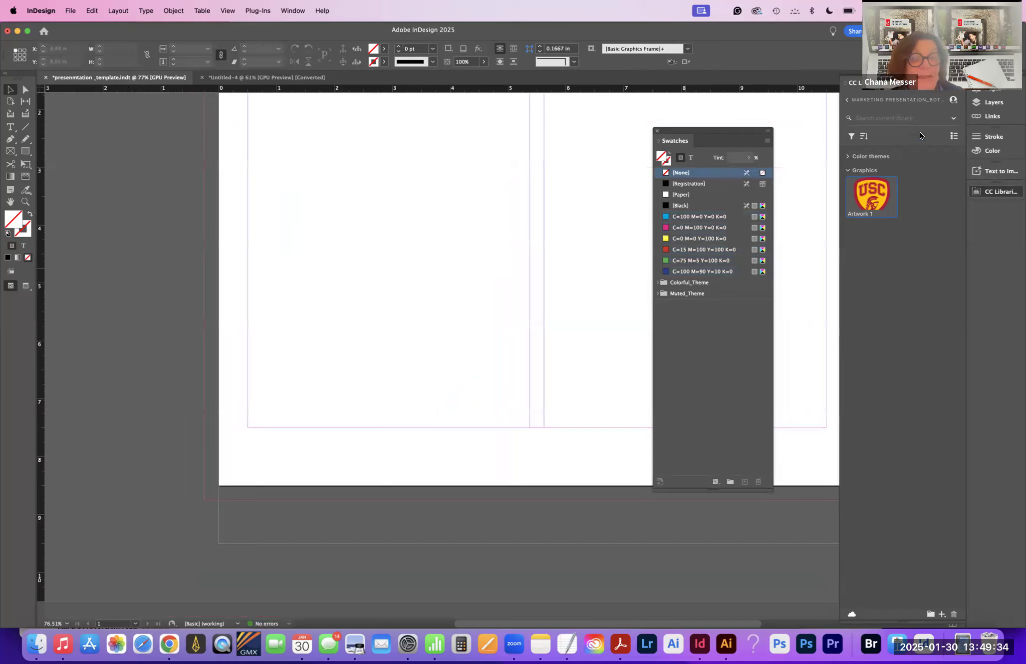
left_click_drag(681, 129, 730, 260)
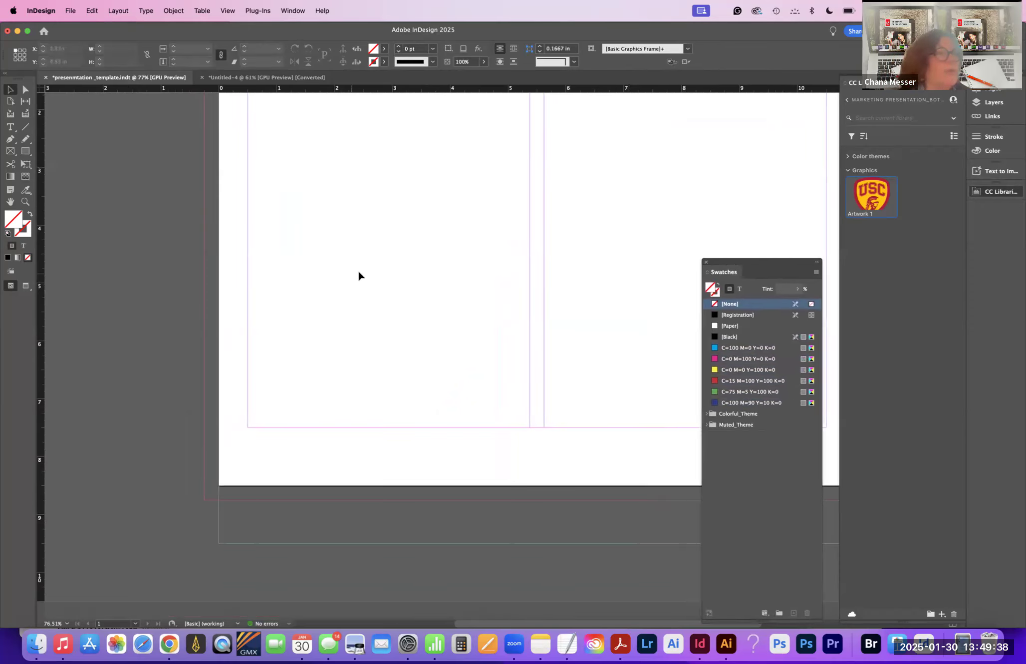
scroll(360, 270, "up", 3)
scroll(360, 270, "right", 1)
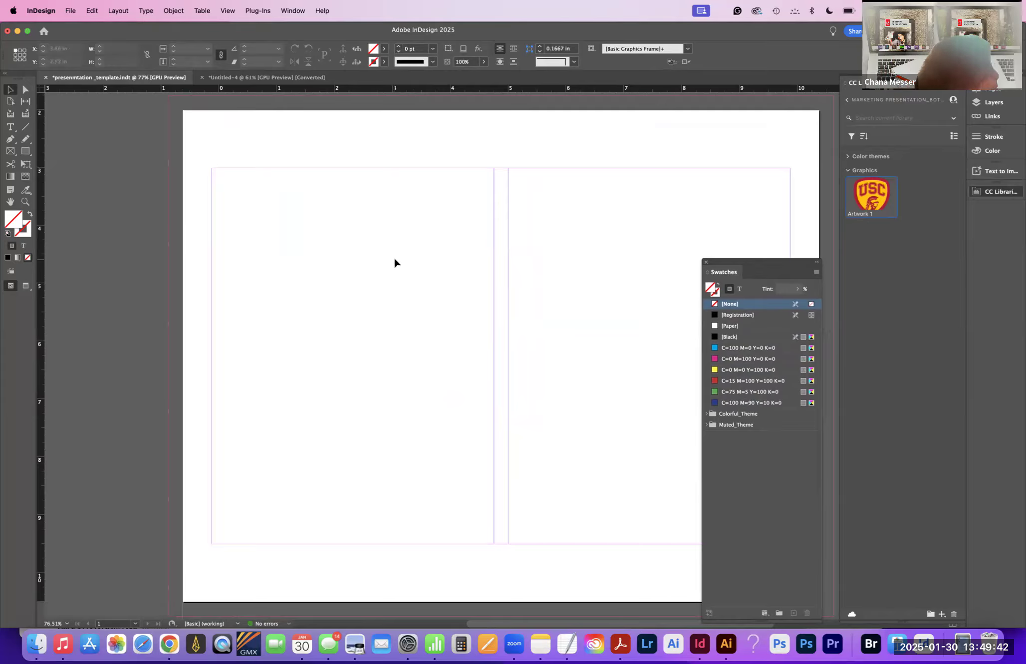
scroll(371, 258, "up", 1)
scroll(371, 258, "right", 1)
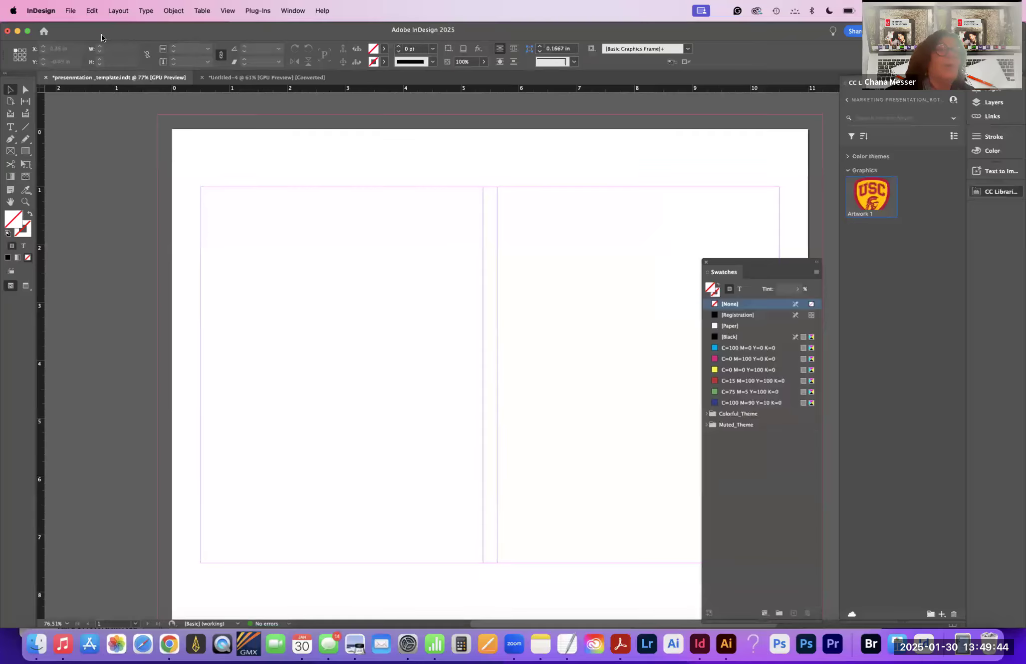
Step: Create a new InDesign library file named "Marketing projects" in the Assets folder, declining the offer to try CC Libraries
left_click(70, 11)
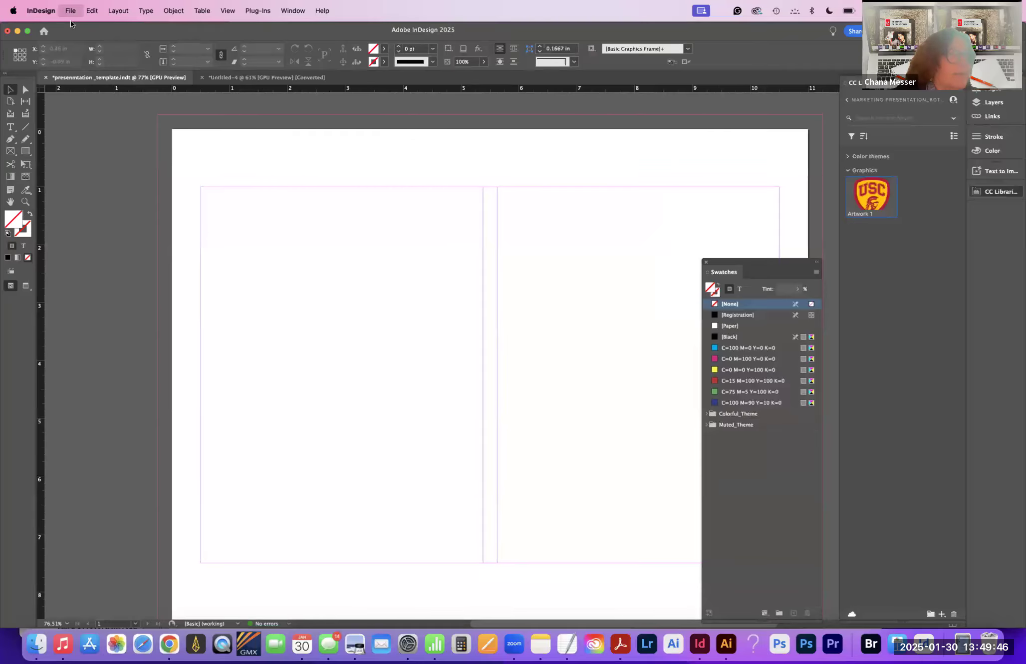
mouse_move(162, 25)
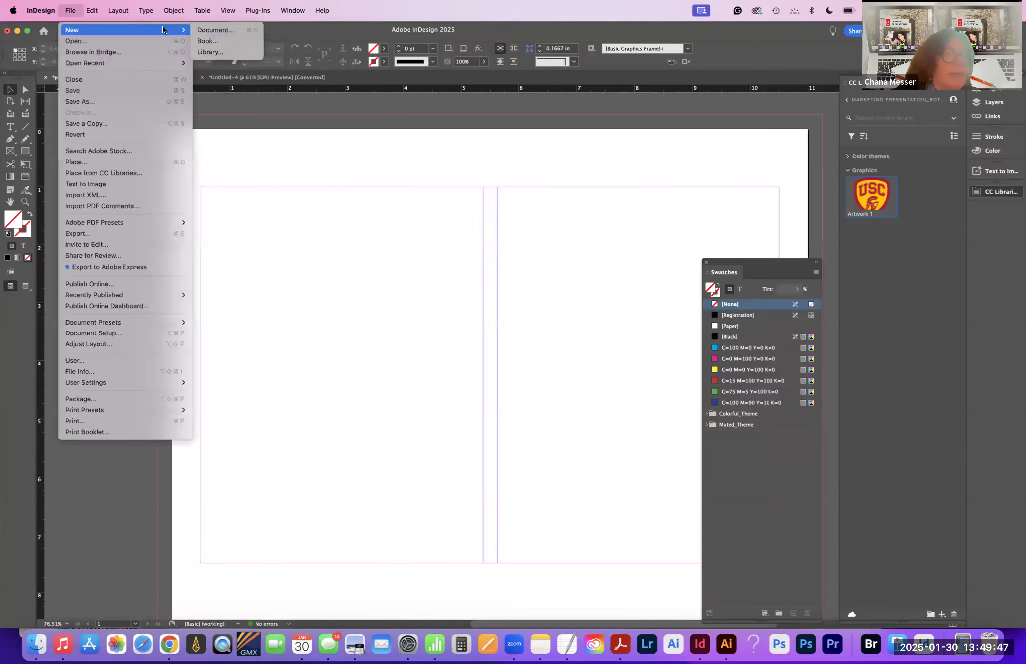
left_click(250, 52)
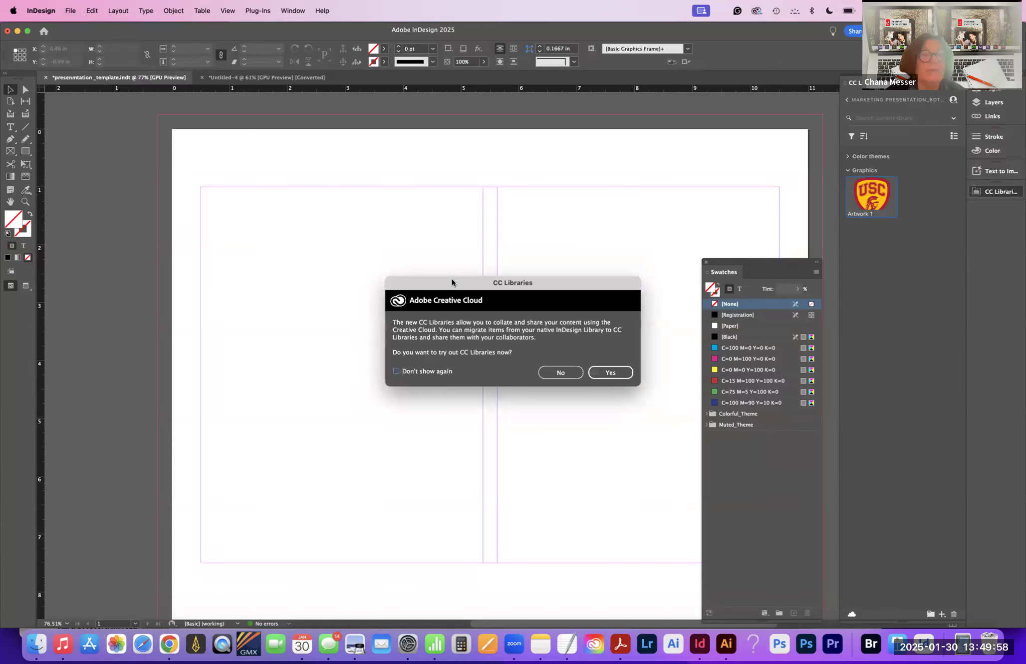
left_click_drag(451, 279, 332, 159)
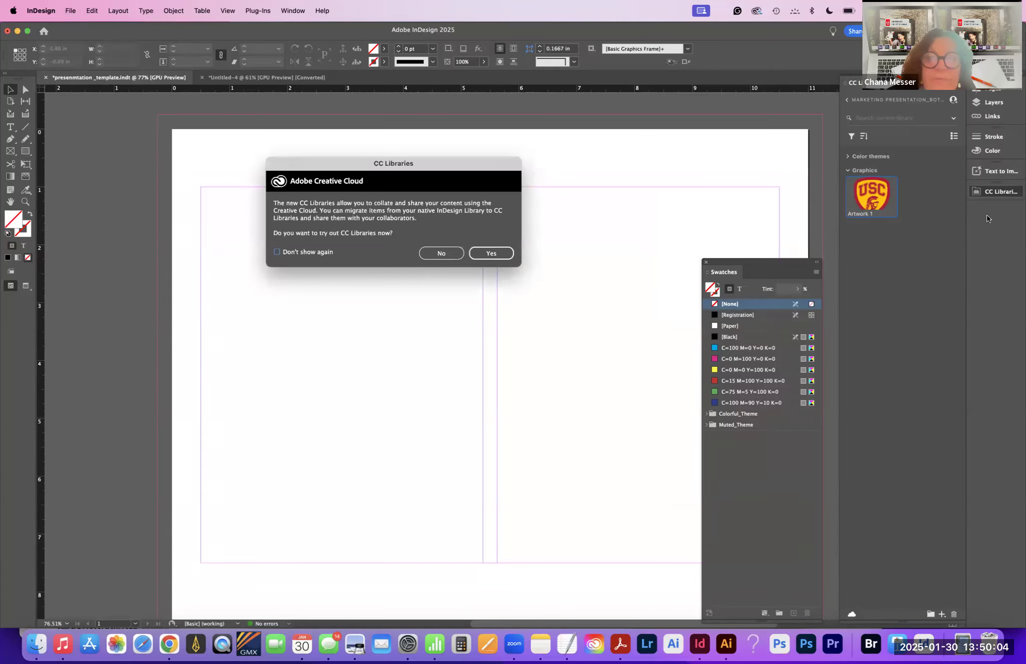
left_click(442, 252)
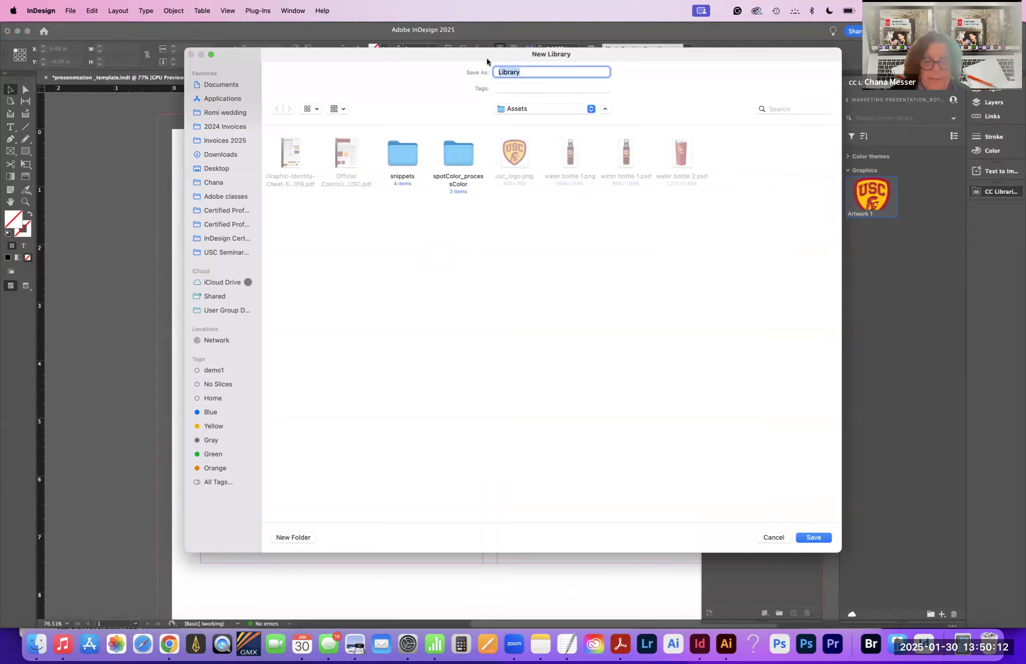
type("Marketing projects")
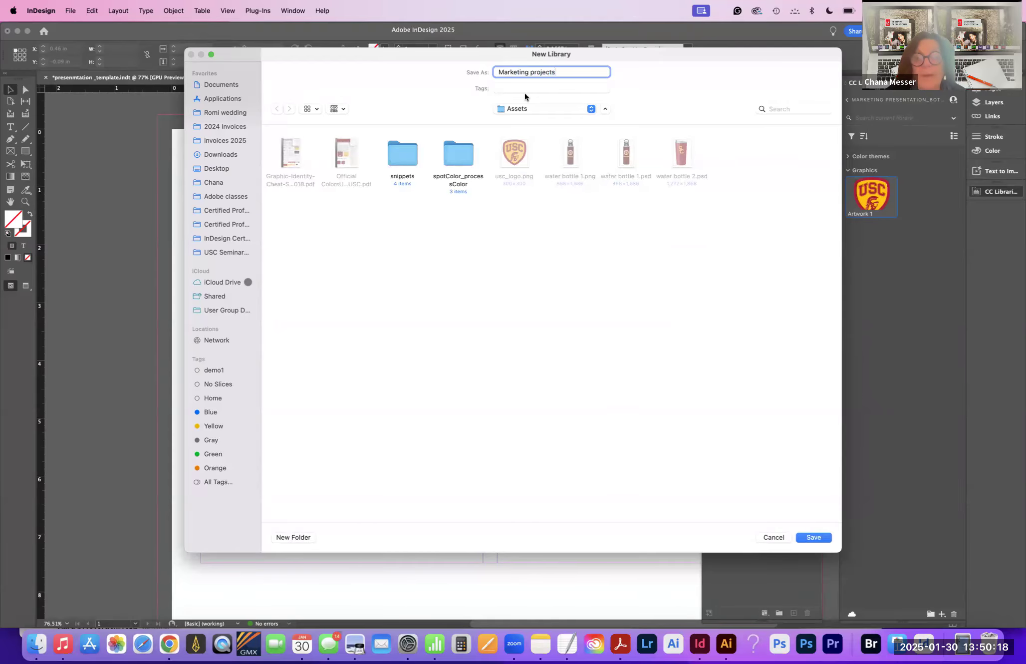
left_click(814, 536)
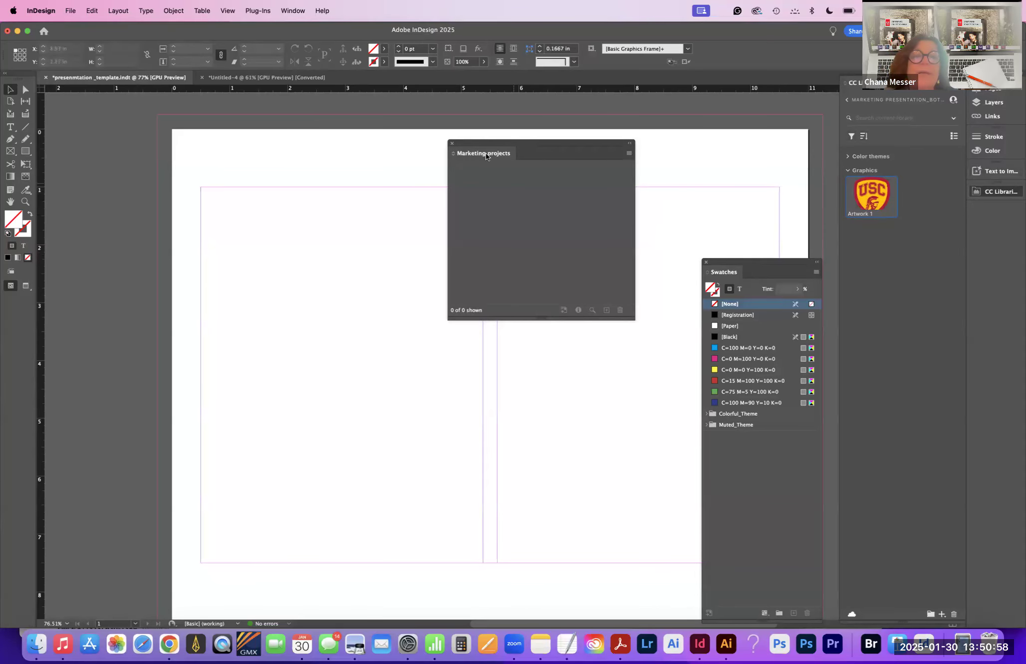
Step: Dock the Marketing projects library and the Swatches panel below CC Libraries, and collapse the CC Libraries panel
left_click_drag(467, 156, 990, 209)
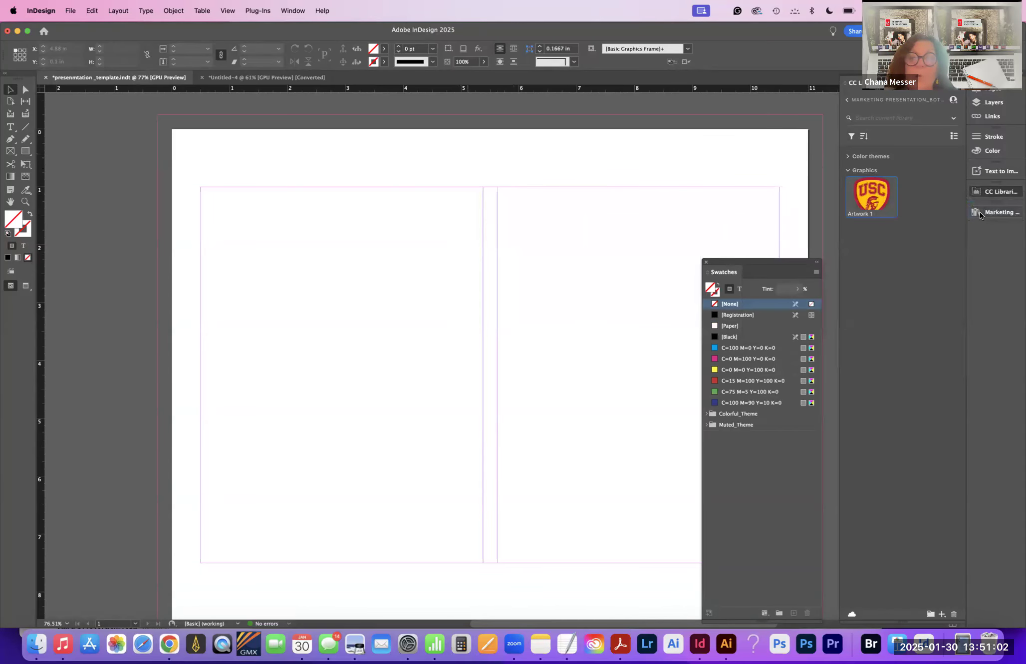
left_click(977, 191)
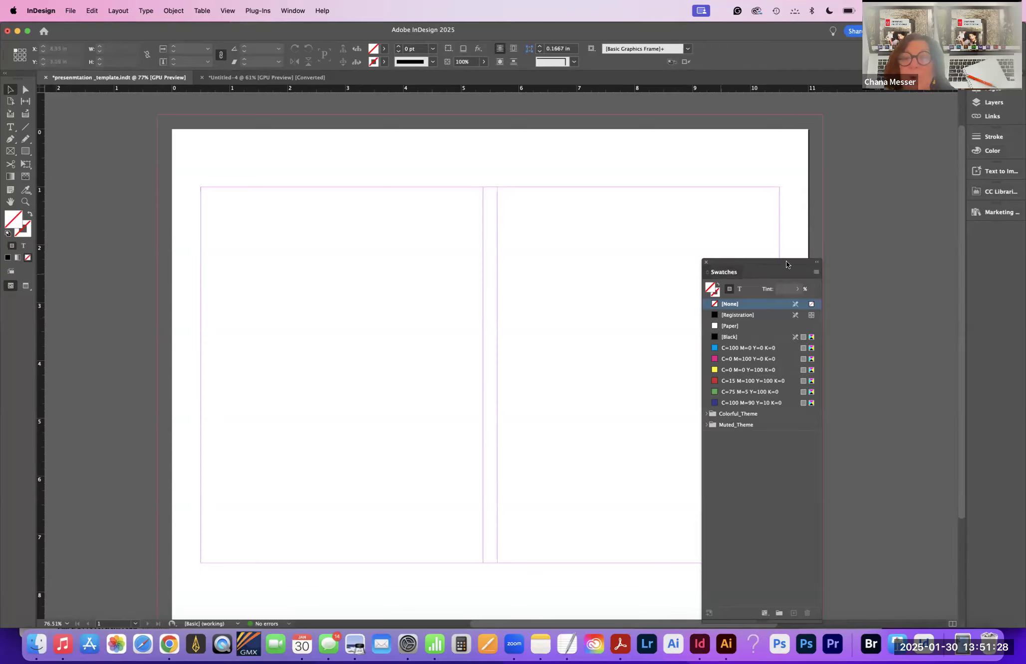
left_click_drag(721, 276, 993, 235)
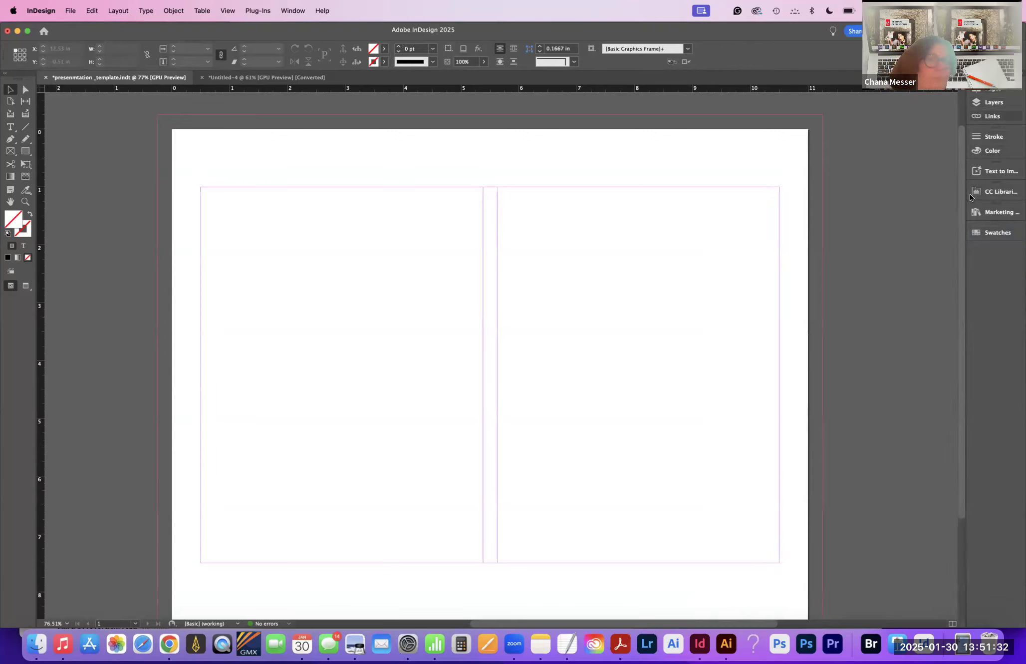
Step: Show the Hyperlinks panel and dock it directly below Swatches
left_click(293, 11)
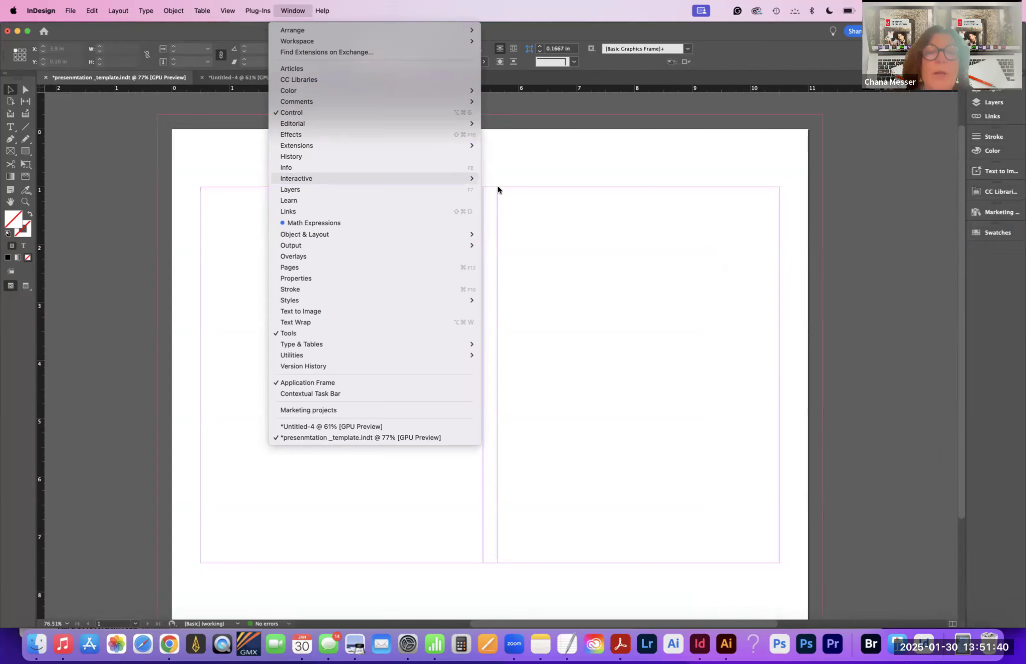
left_click(520, 219)
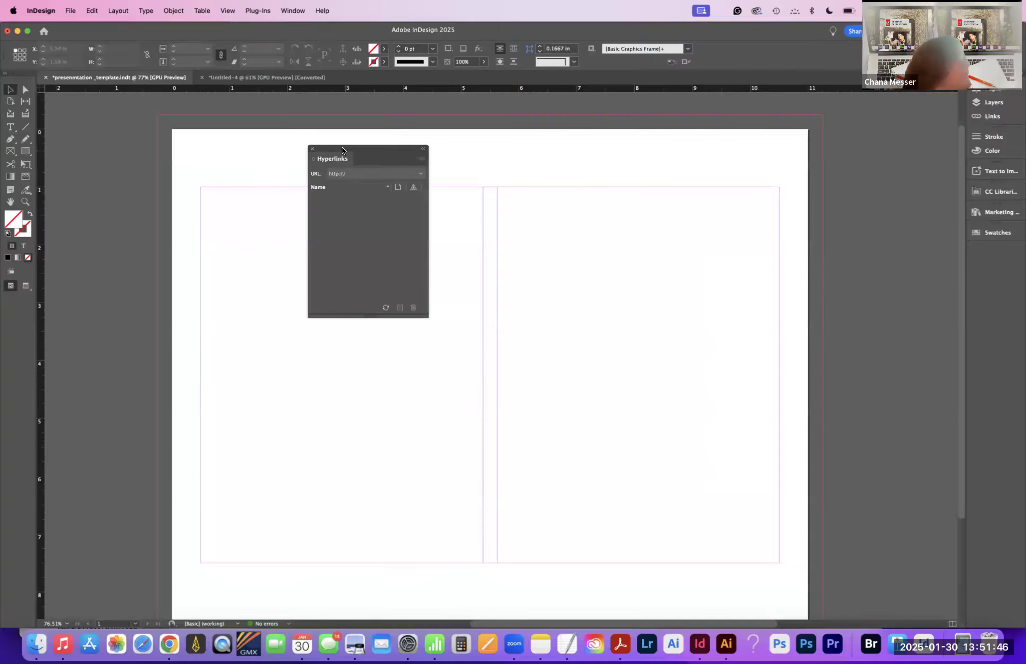
left_click_drag(342, 147, 1000, 247)
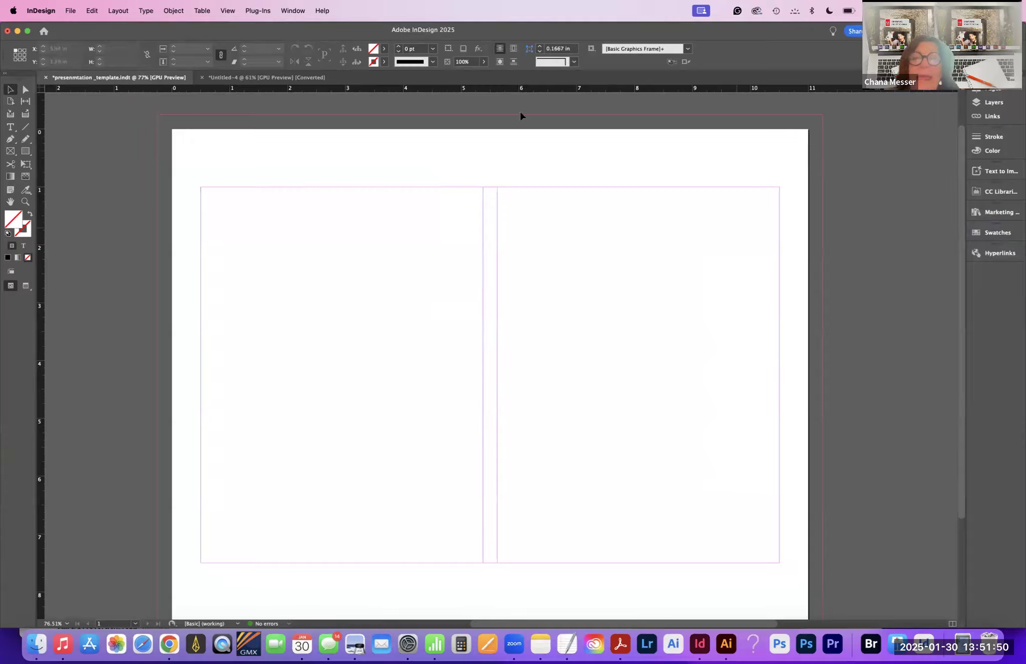
Step: Show the Character Styles panel and dock Character Styles, Paragraph Styles and Style Packs as separate entries below Hyperlinks
left_click(292, 10)
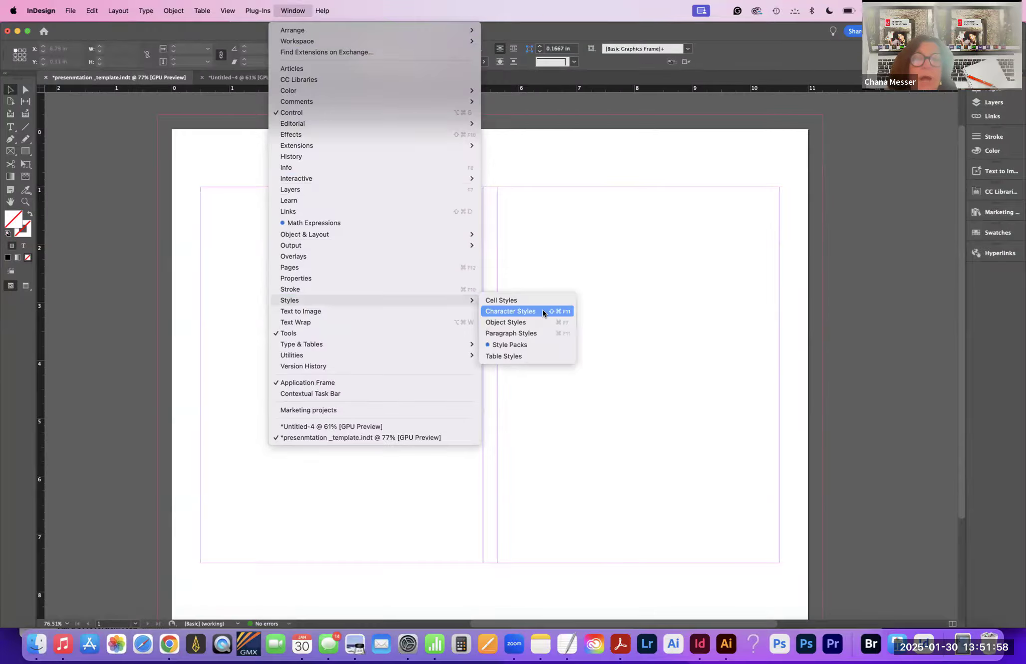
left_click(543, 310)
left_click_drag(868, 84, 991, 270)
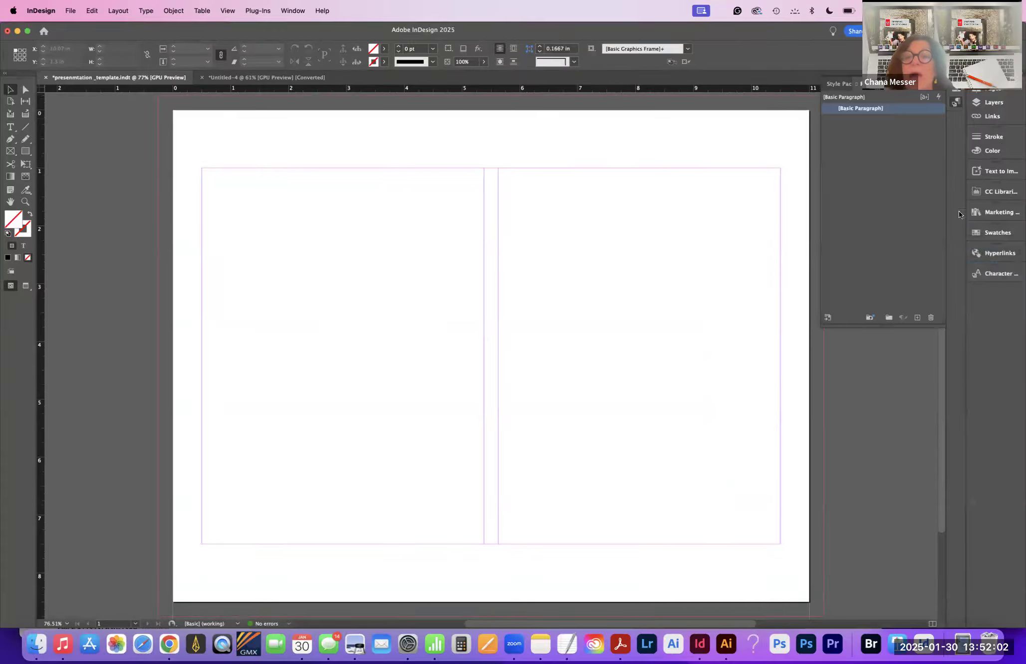
left_click_drag(861, 83, 984, 284)
left_click_drag(841, 84, 982, 308)
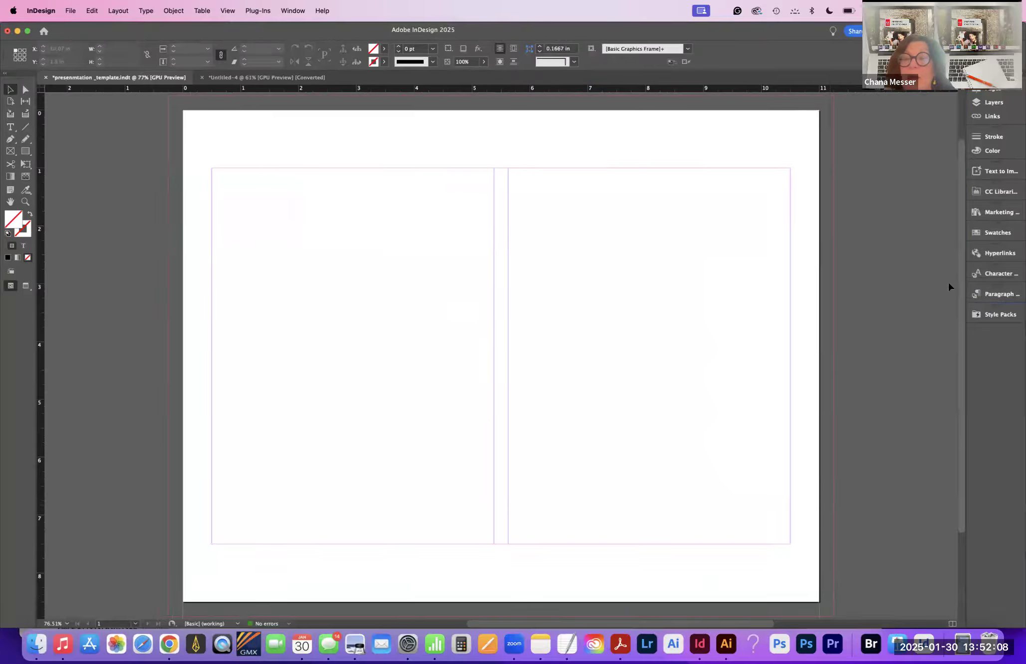
Step: Show the Object Styles panel and dock it below Style Packs
left_click(291, 10)
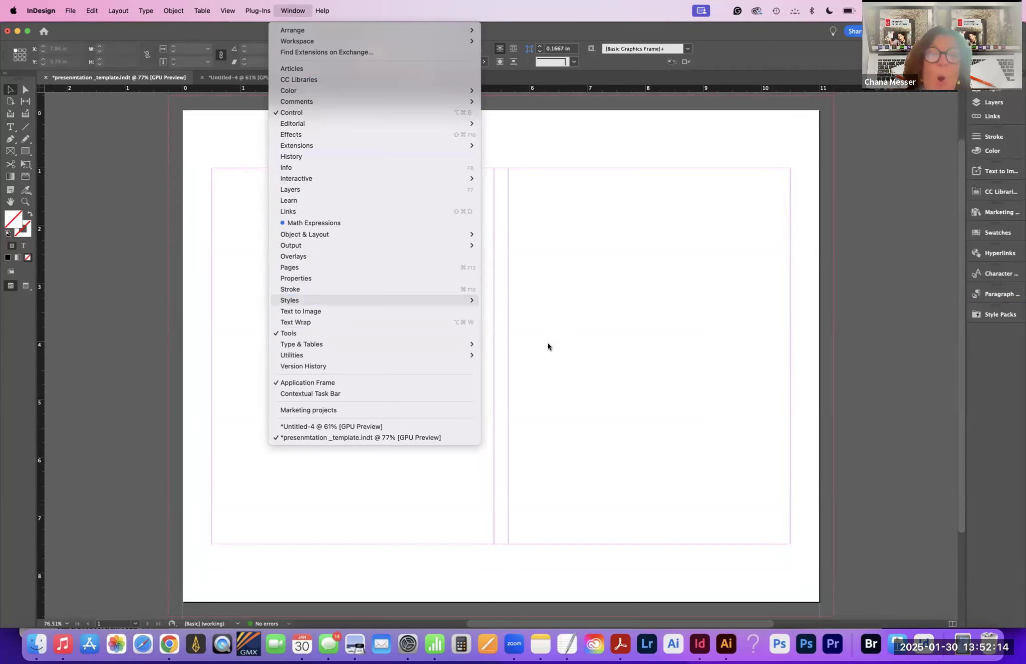
left_click(531, 316)
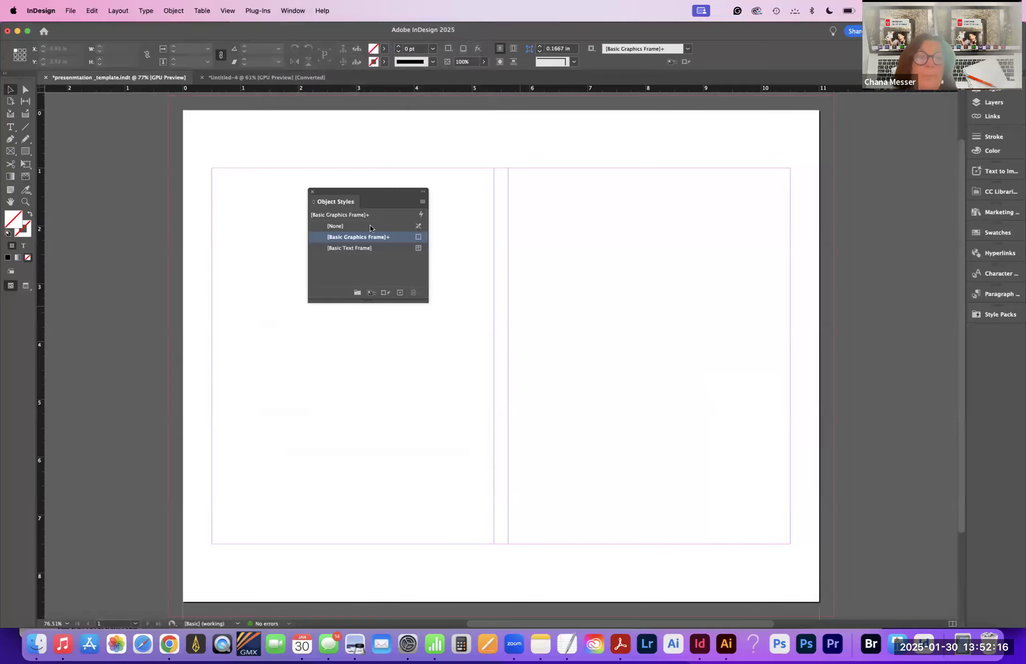
left_click_drag(366, 198, 993, 331)
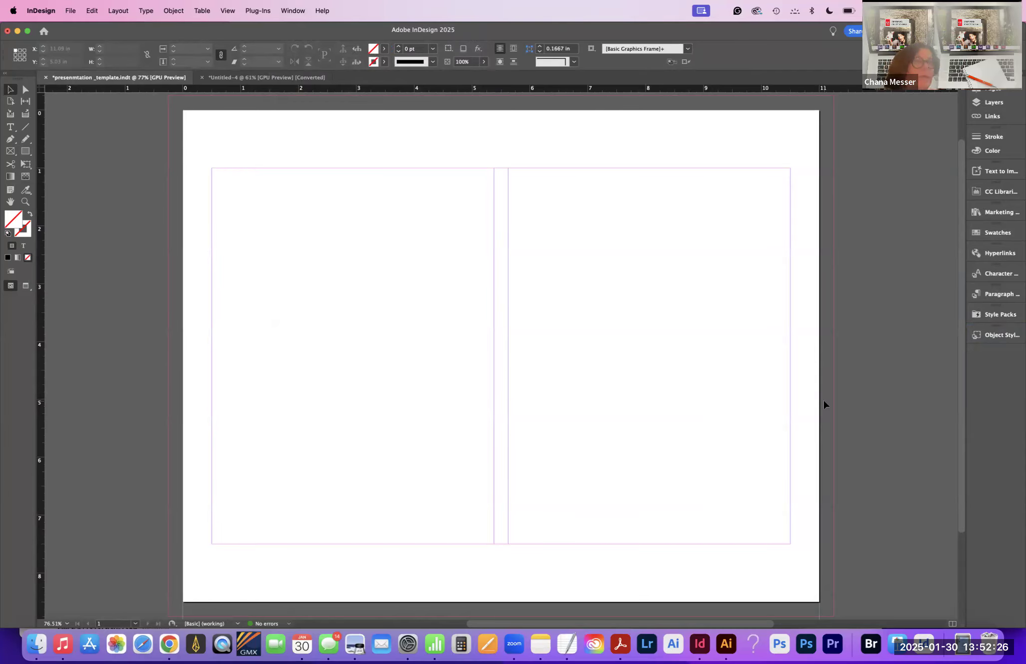
Step: Save a new workspace with panel locations and menu customization, named with the presenter's first name plus "_Mareketing"
left_click(301, 7)
mouse_move(307, 45)
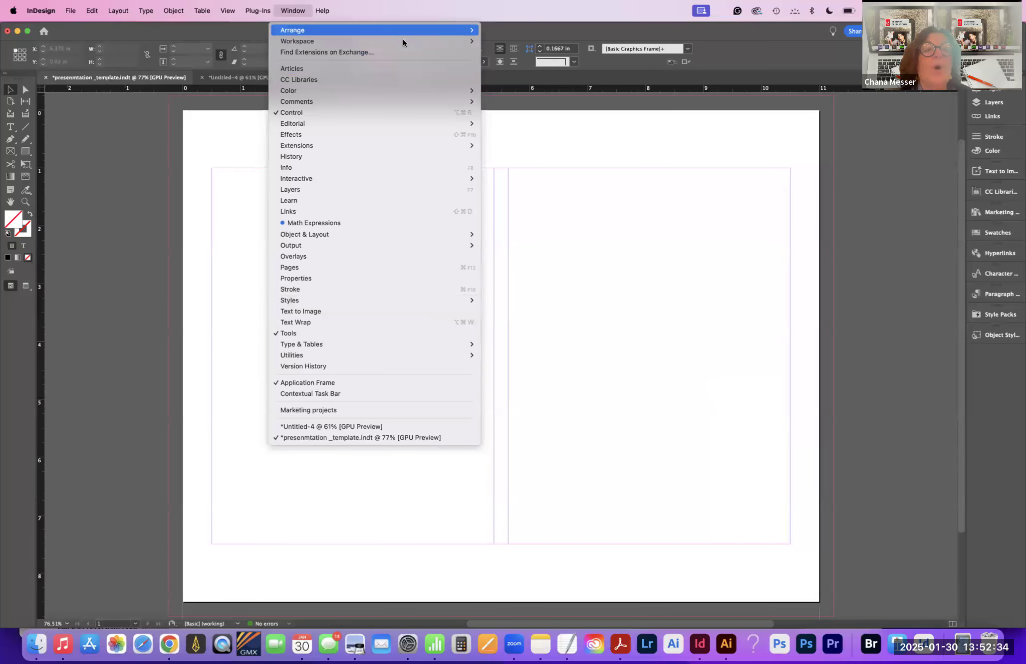
left_click(541, 174)
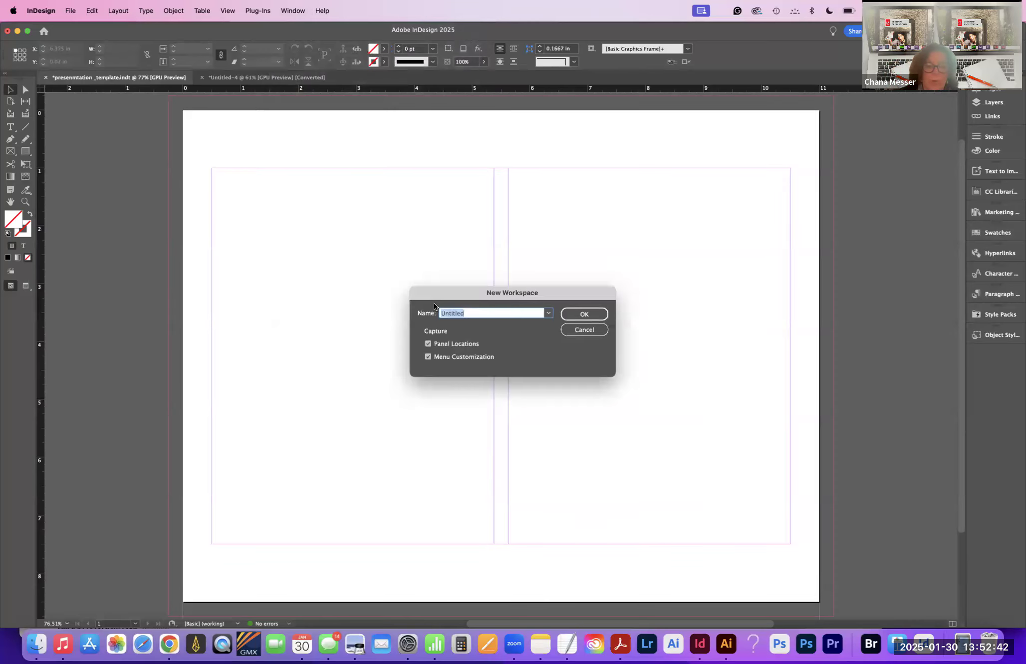
type("Cha")
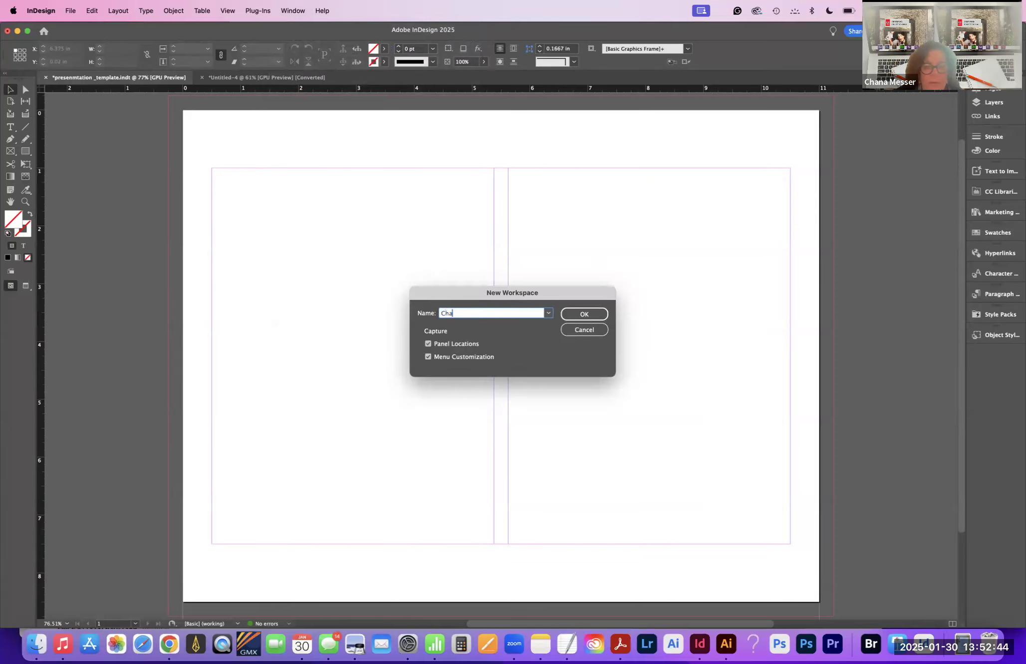
type("na_Mareketing")
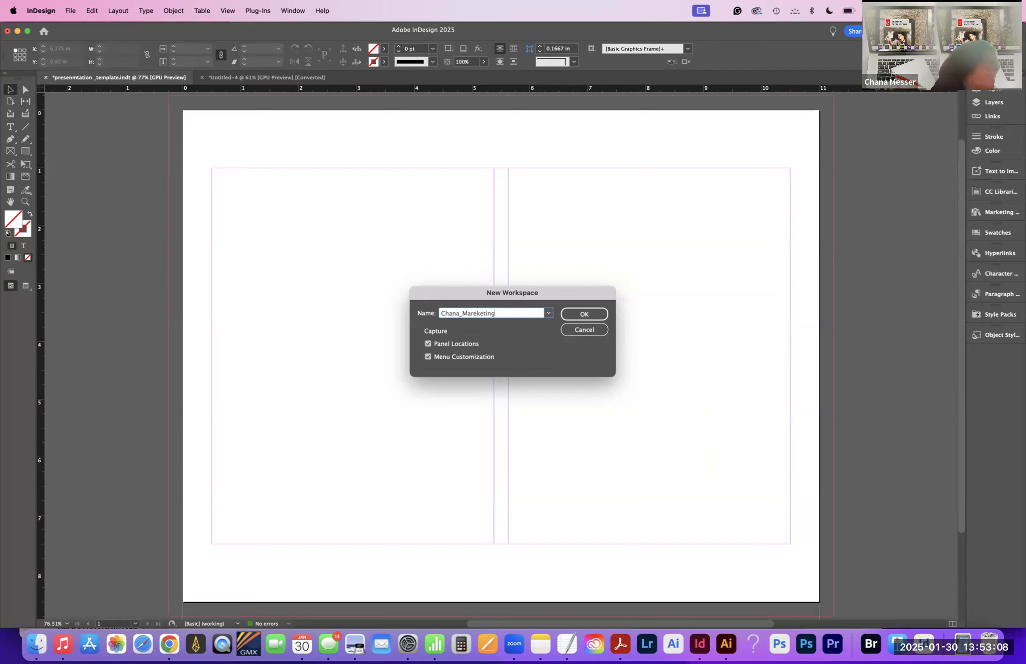
left_click(577, 314)
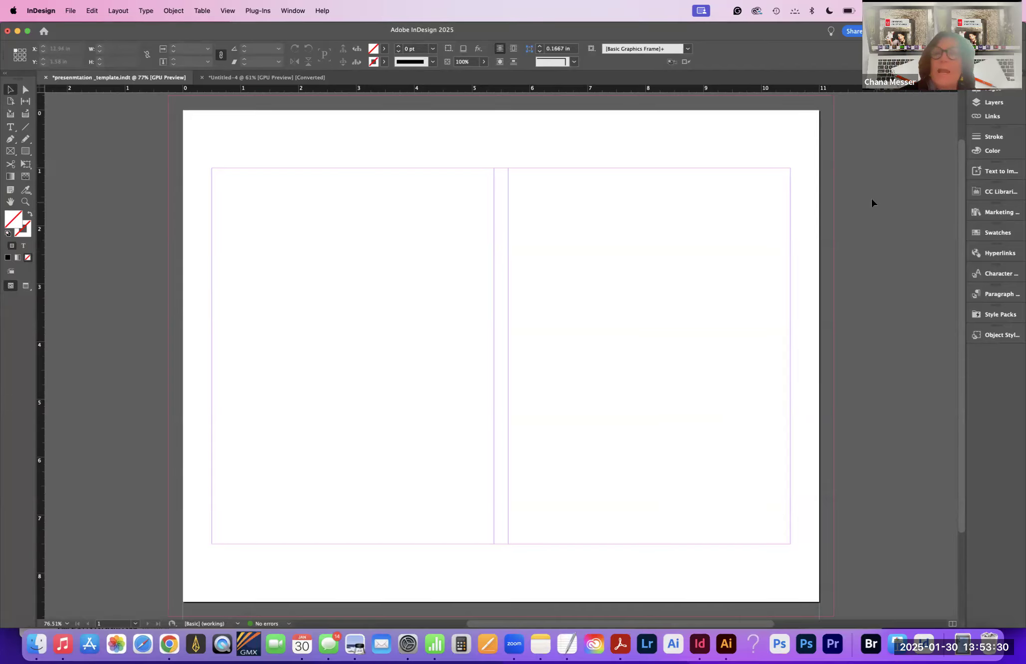
Step: Float the Pages panel over the page, enlarge it, and give its parent pages section more height
left_click(993, 89)
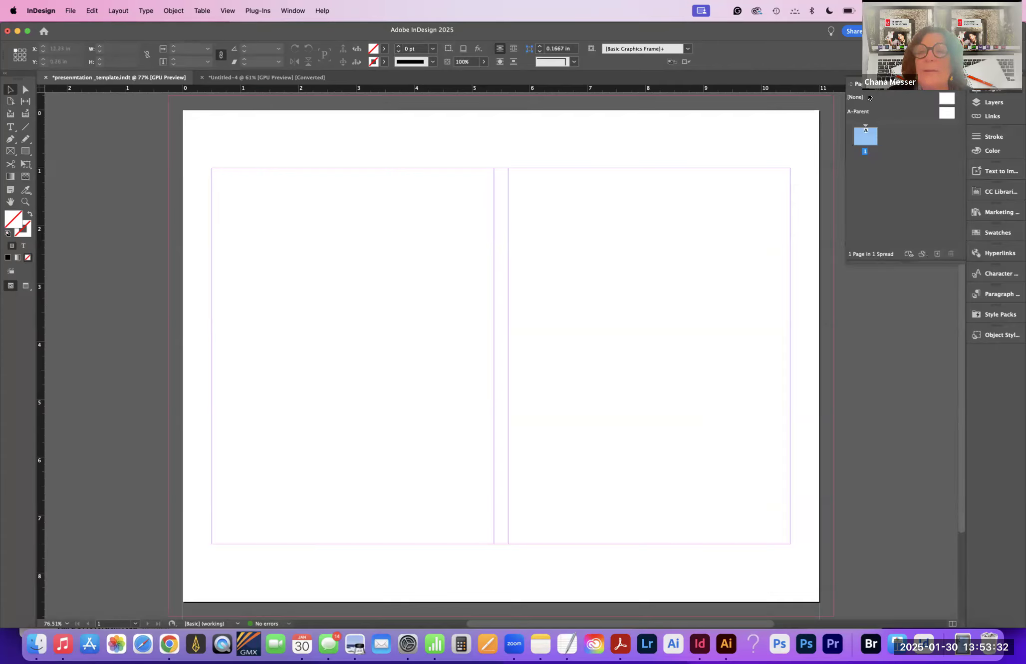
left_click_drag(854, 84, 600, 127)
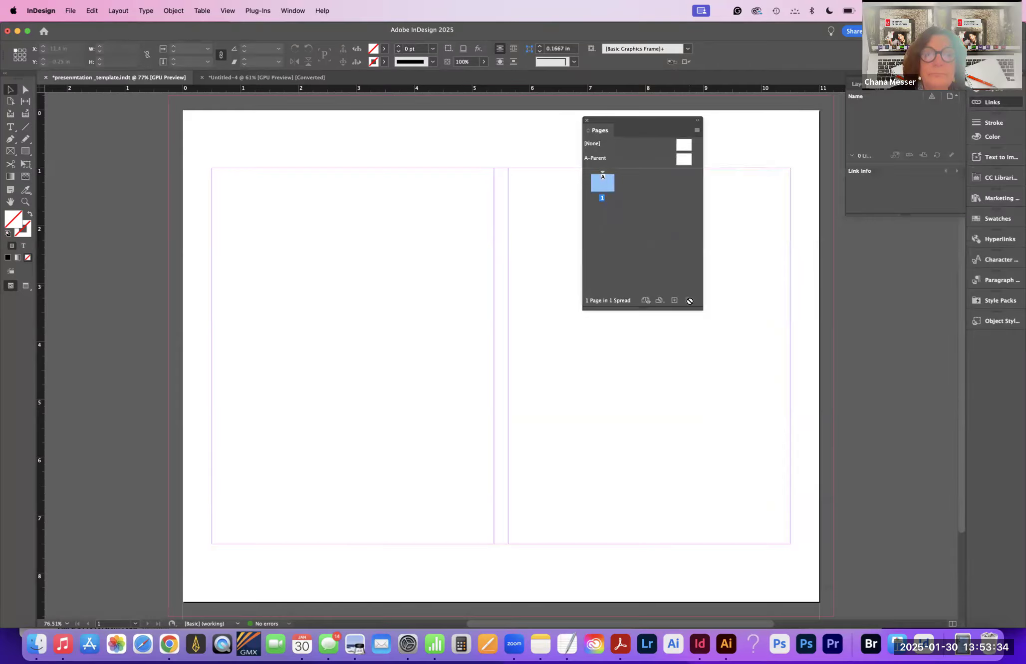
left_click_drag(700, 308, 757, 528)
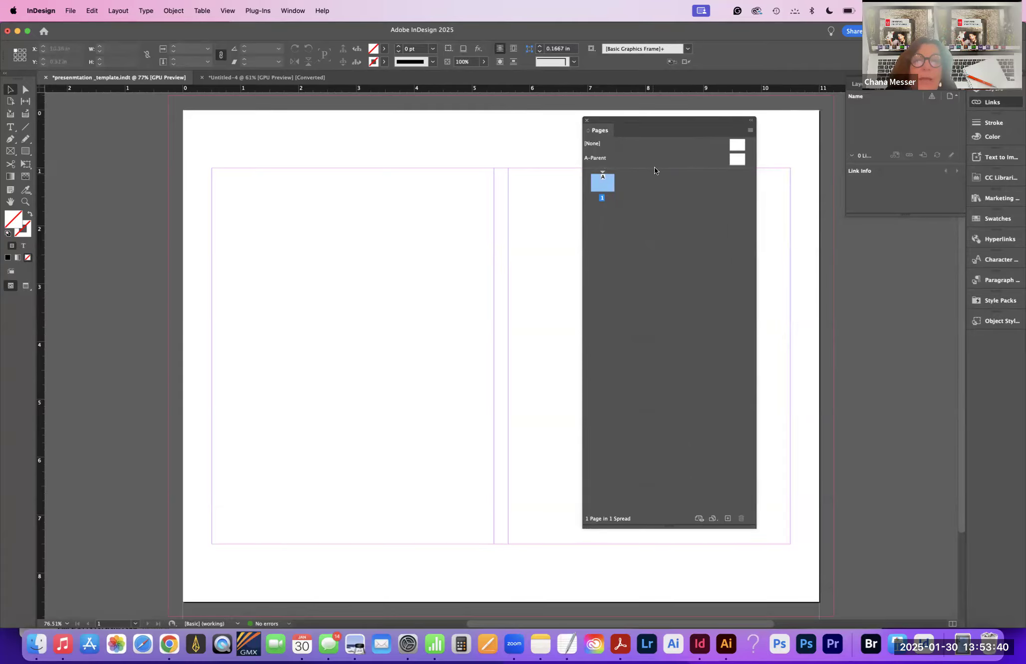
key("super+shift+p")
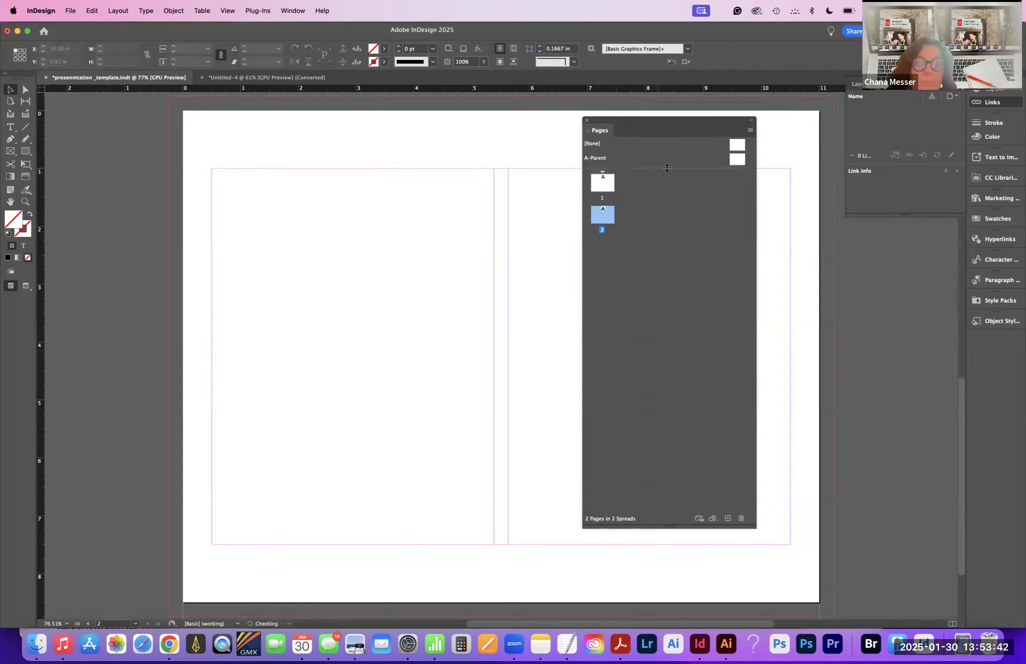
key("super+z")
left_click_drag(667, 168, 679, 215)
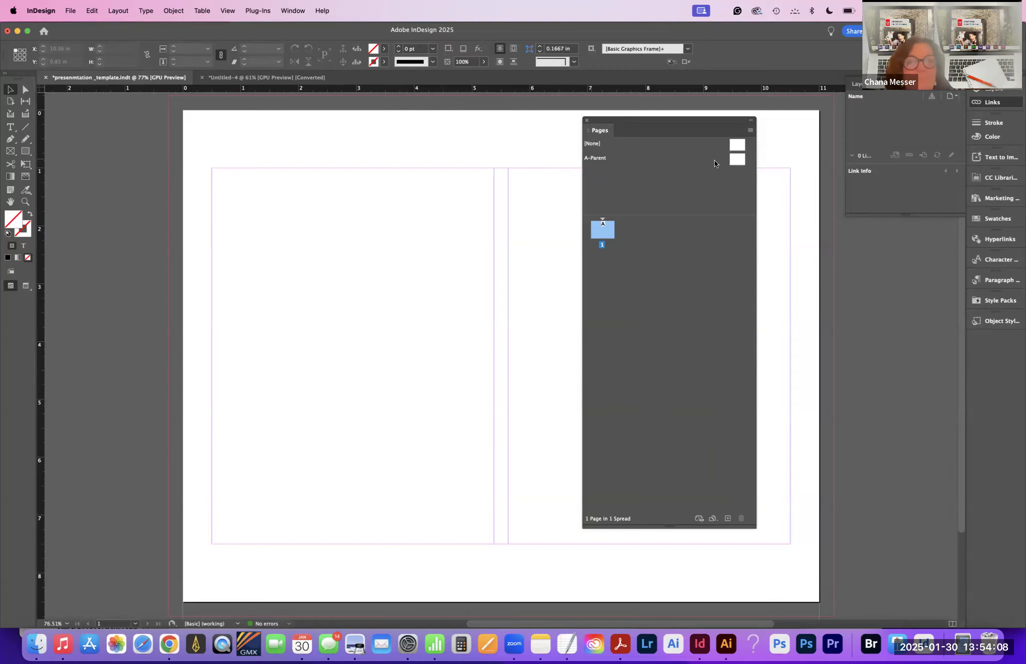
Step: Rename the A parent page "opening page" and shift the floating Pages panel slightly closer to the page's lower edge
left_click(737, 159)
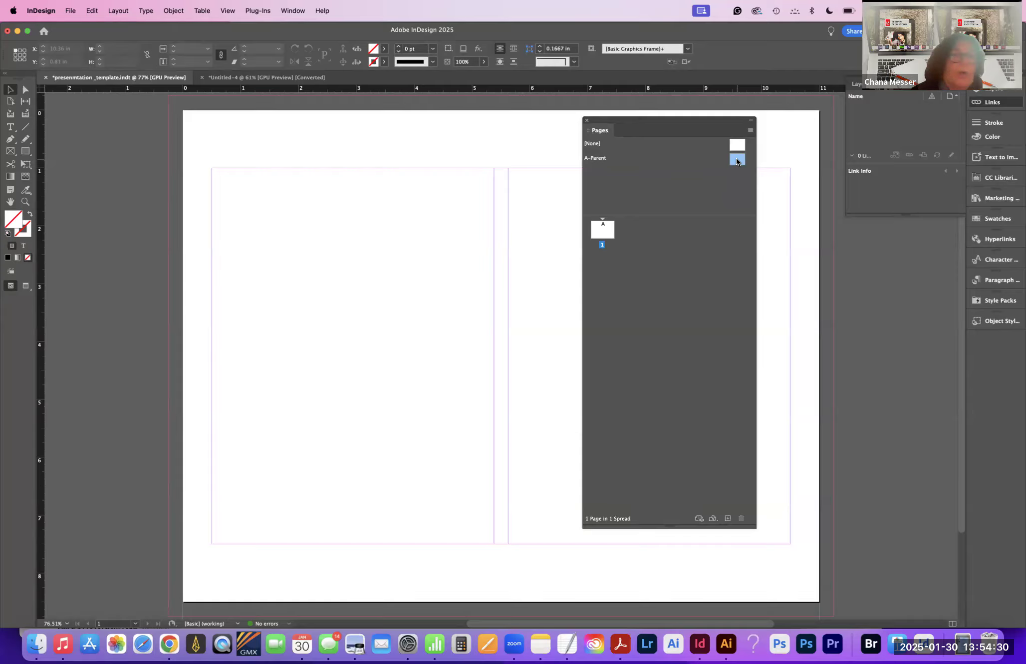
right_click(595, 157)
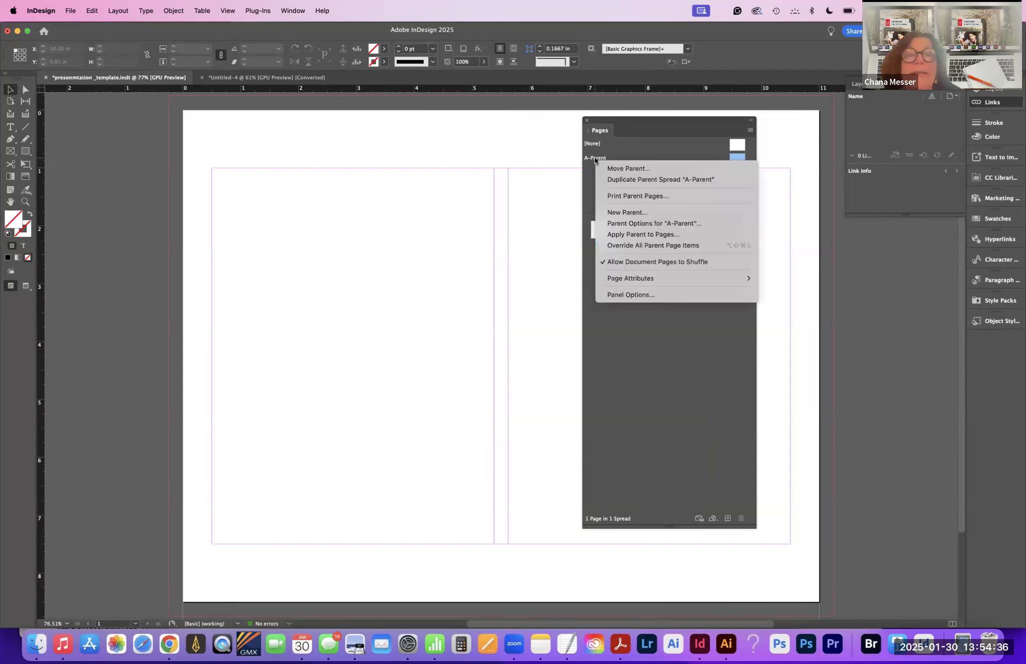
left_click(633, 224)
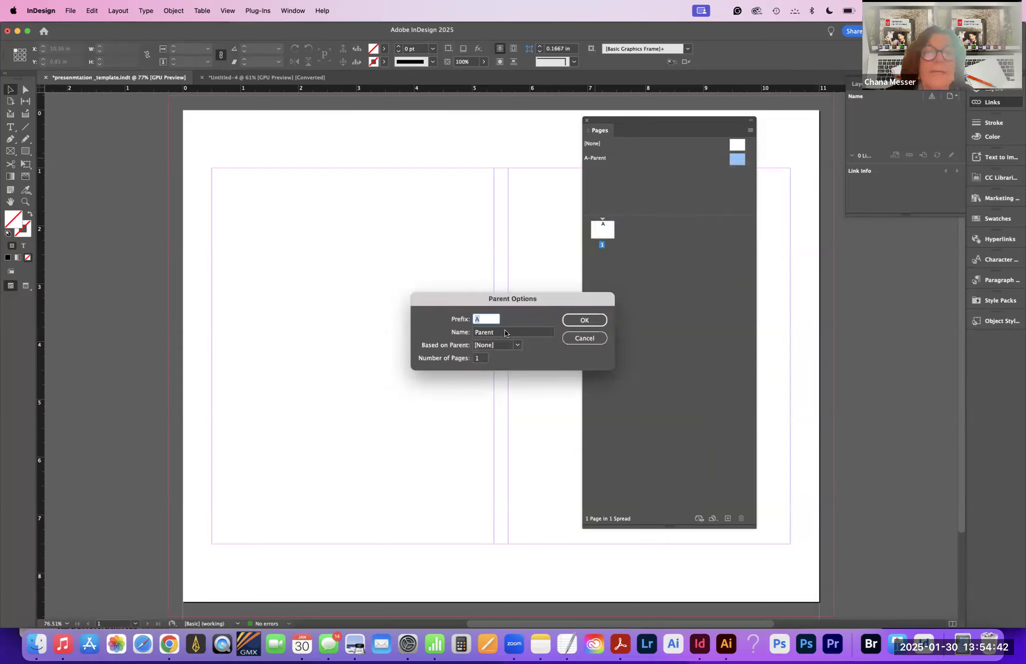
key("Tab")
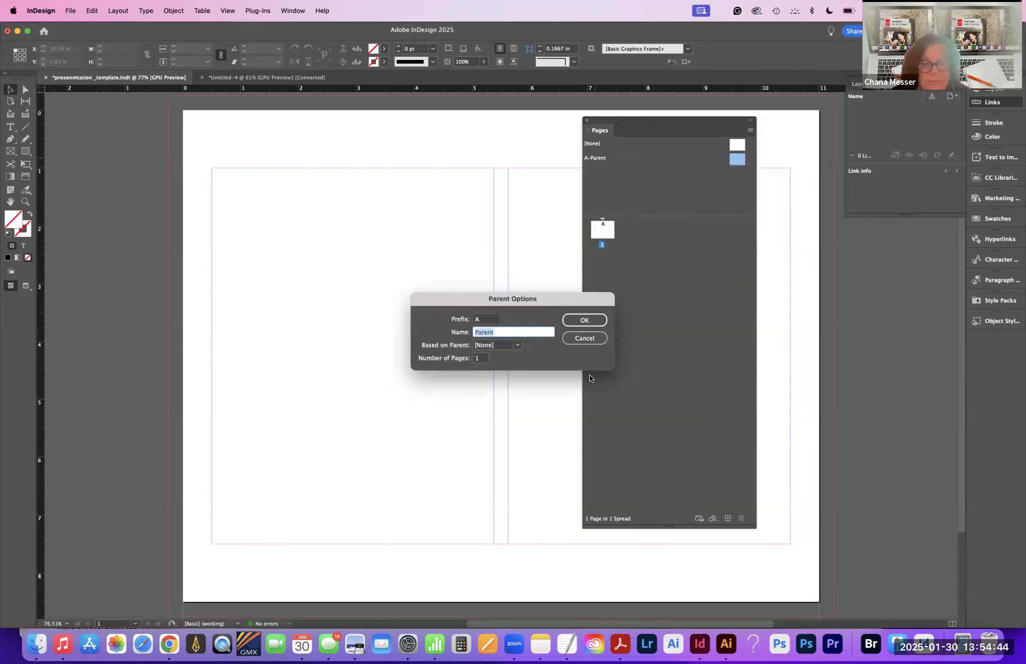
type("openin")
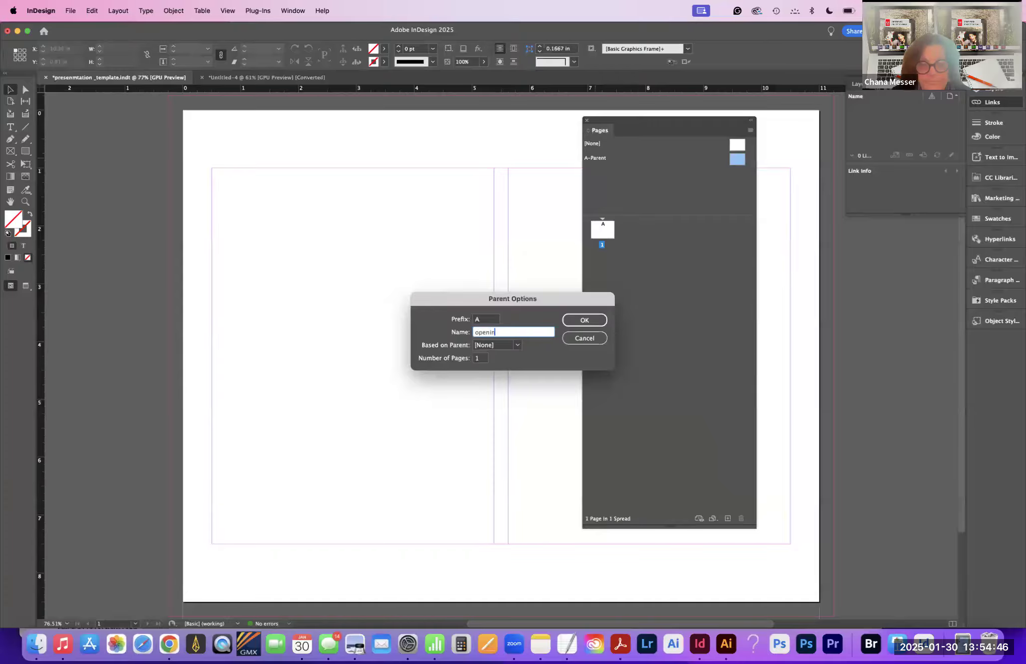
type("g page")
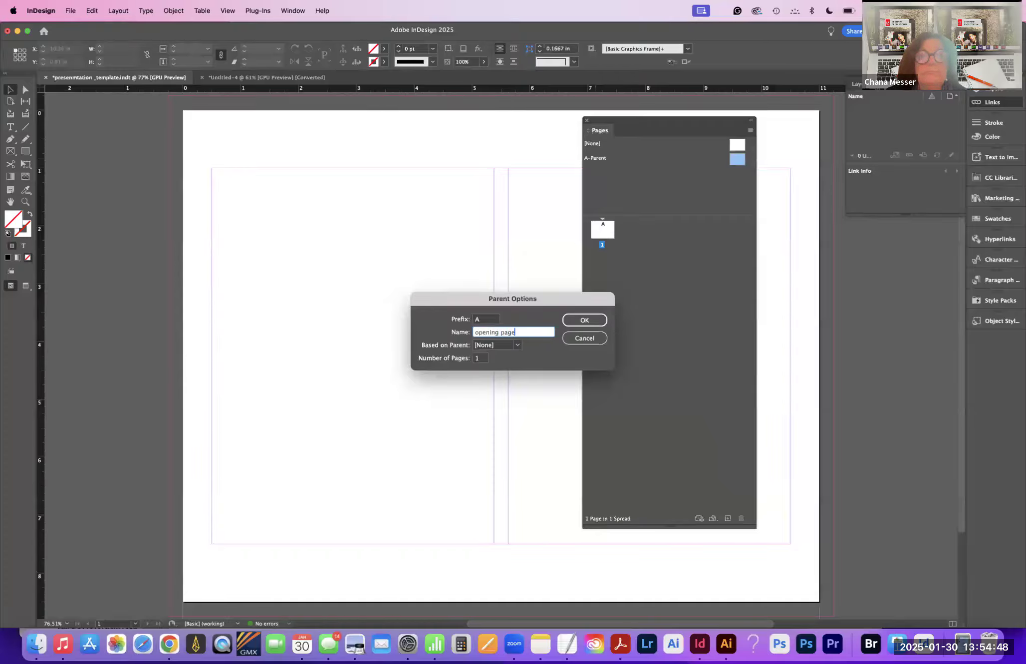
left_click(585, 321)
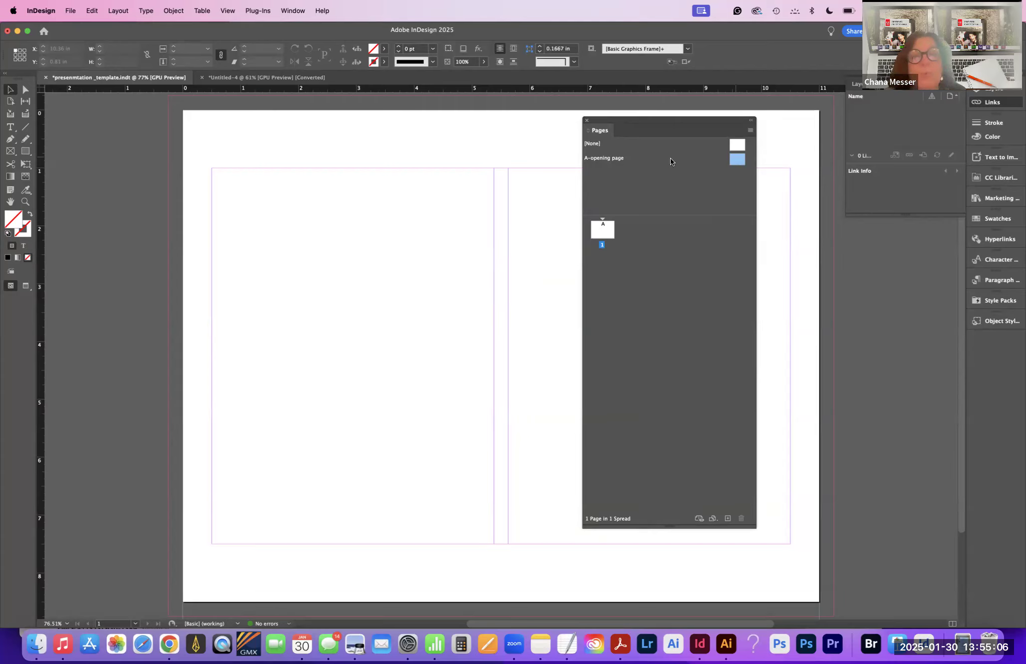
left_click_drag(625, 123, 650, 150)
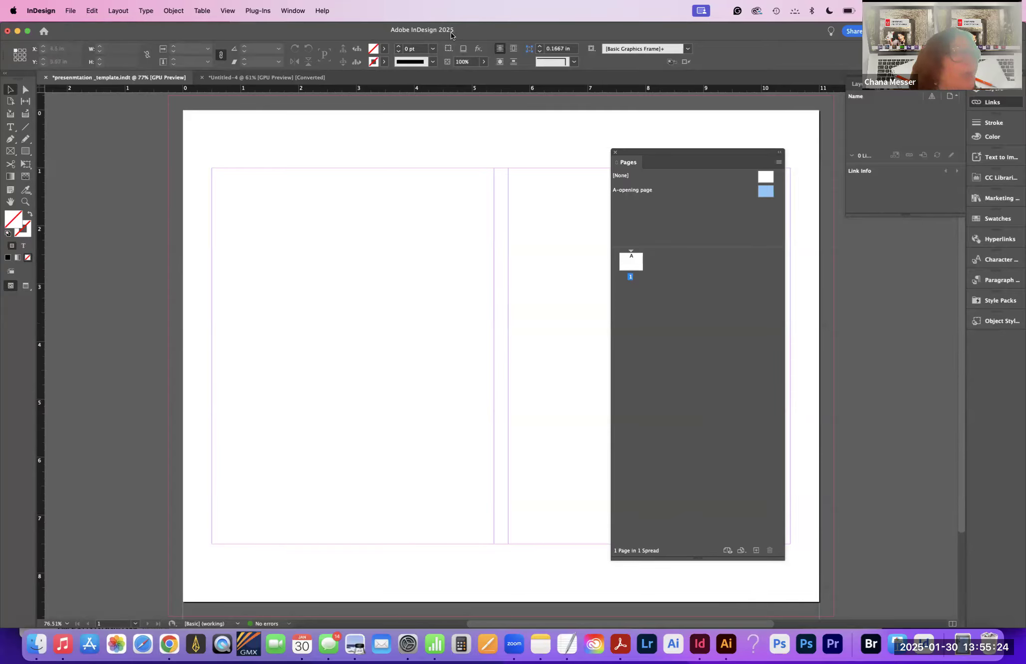
Step: Draw a rectangle about 11.5 by 9 in between opposite bleed corners, and delete it
left_click(25, 152)
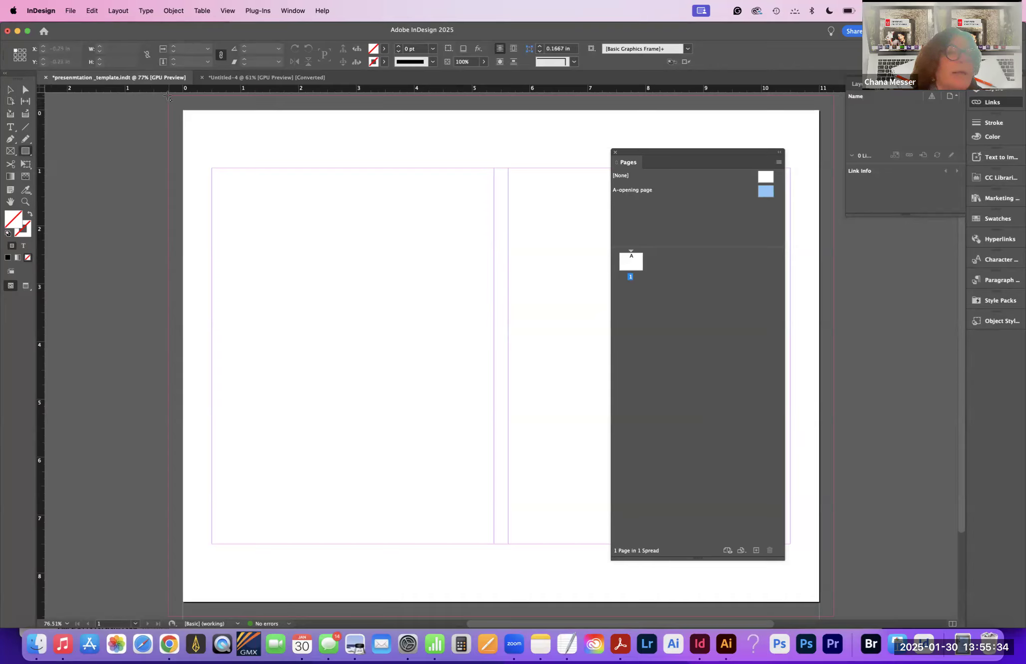
left_click_drag(168, 97, 835, 618)
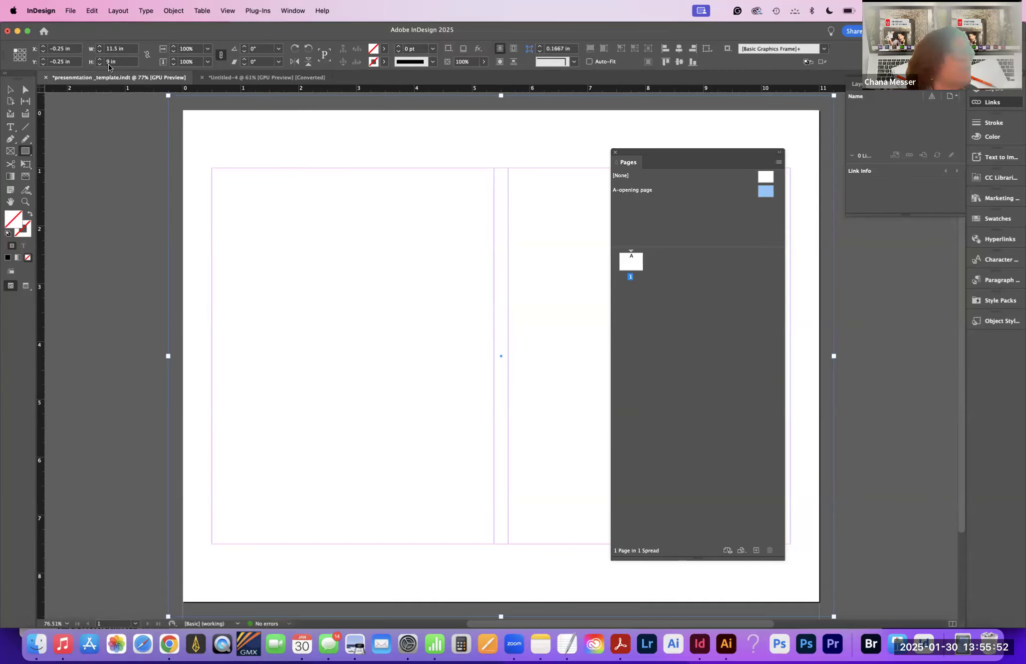
key("Delete")
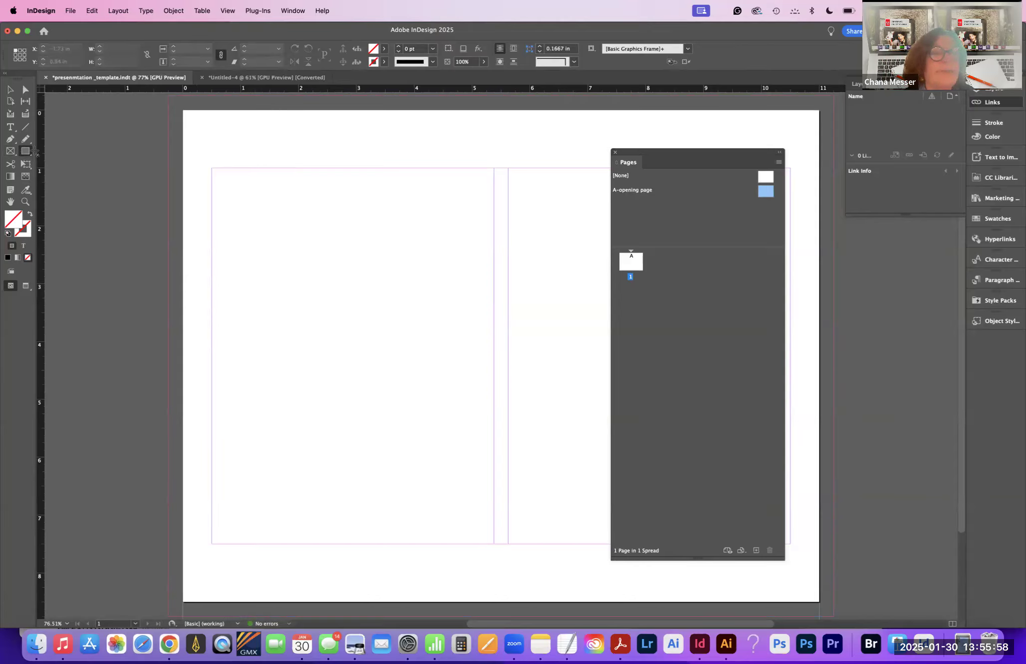
Step: Create a rectangle with an exact width of 11.5 in and height of 9 in on the page
left_click(307, 215)
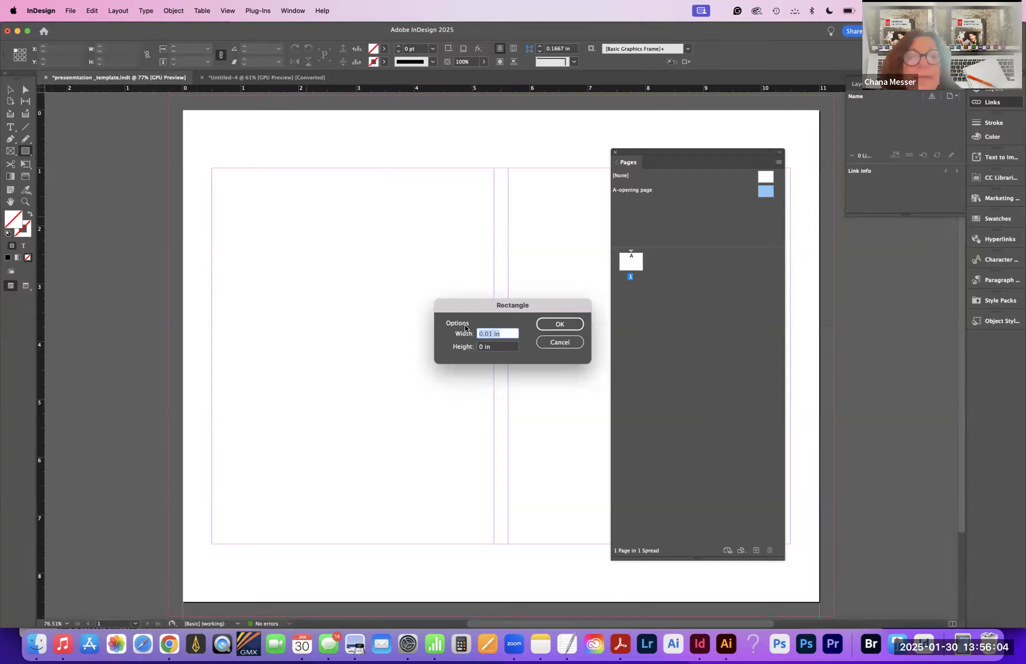
type("9")
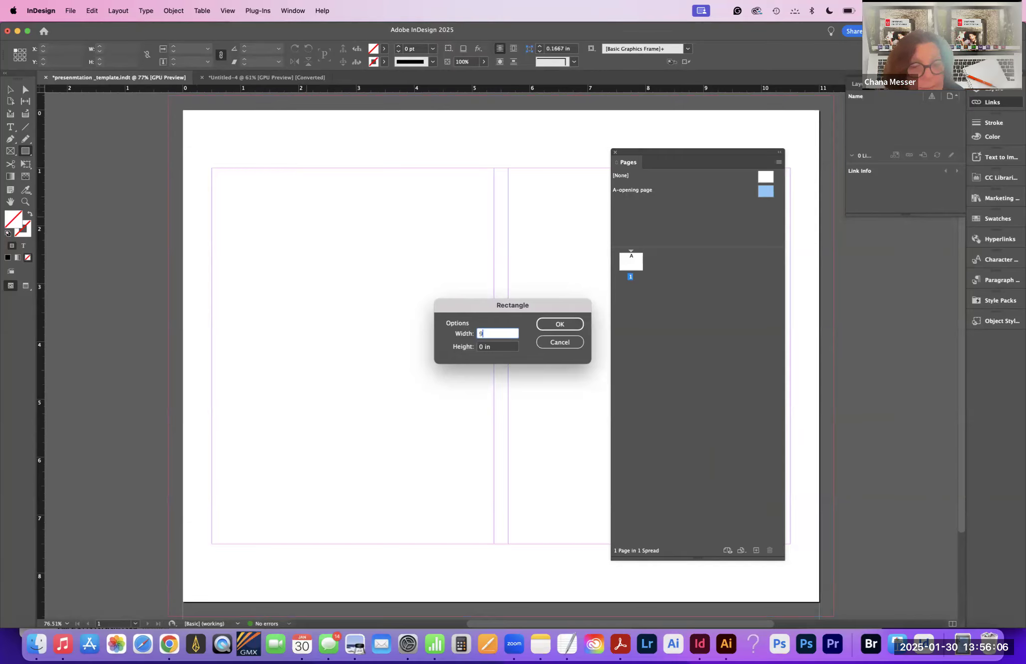
left_click_drag(483, 346, 475, 345)
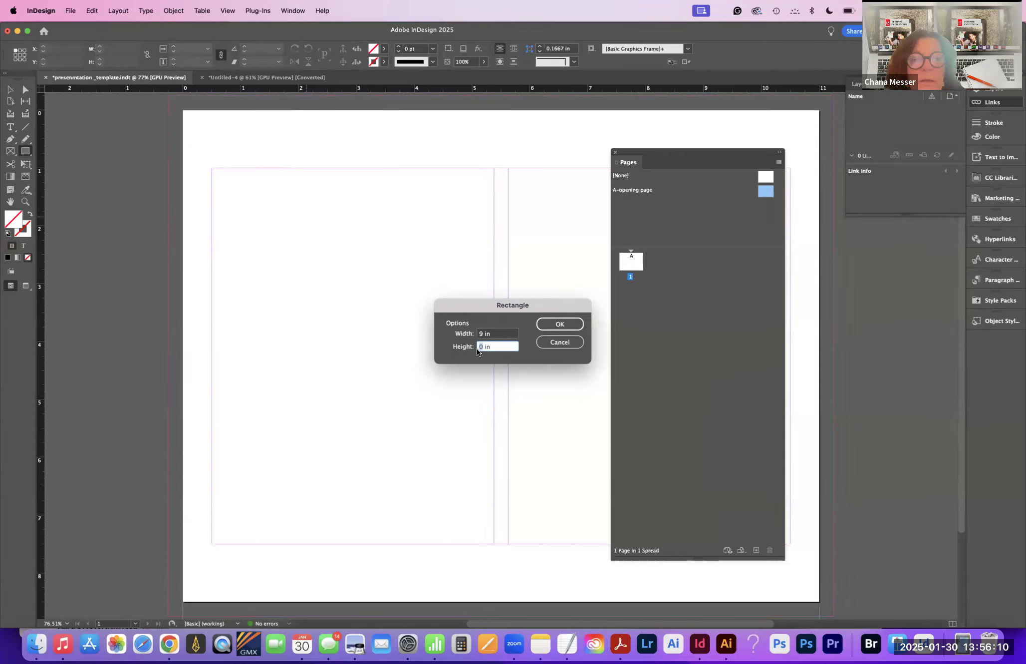
left_click(472, 331)
type("11.5")
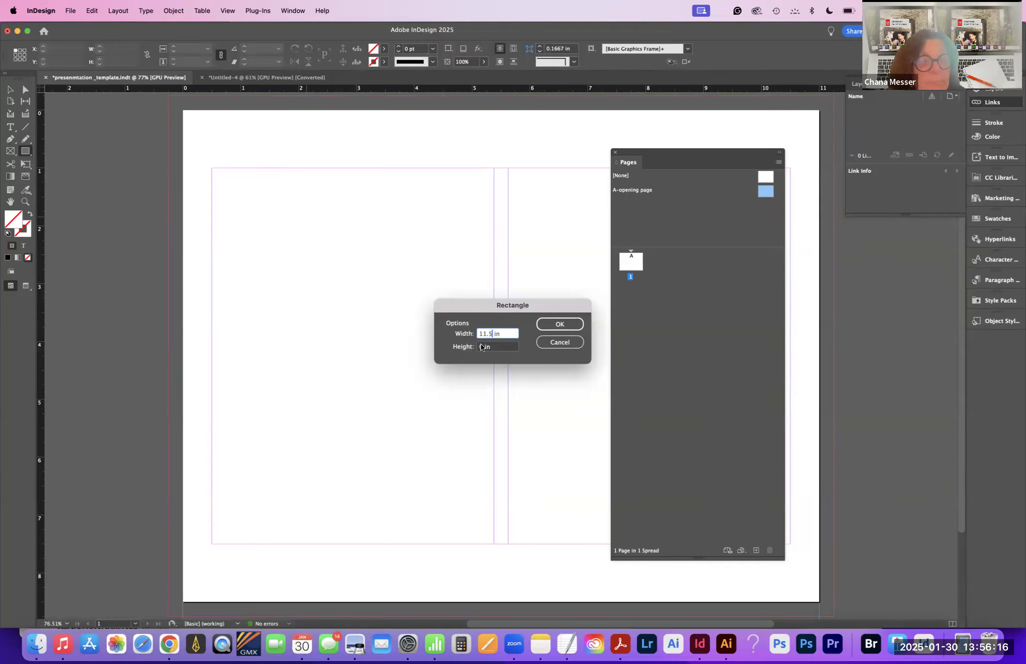
key("Tab")
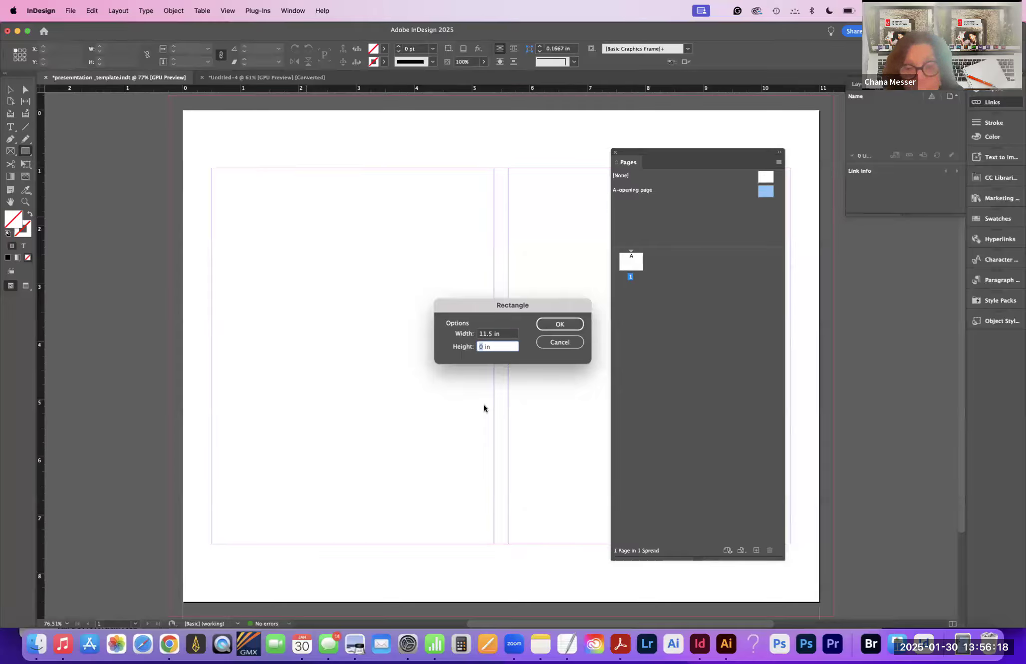
type("9")
left_click(559, 323)
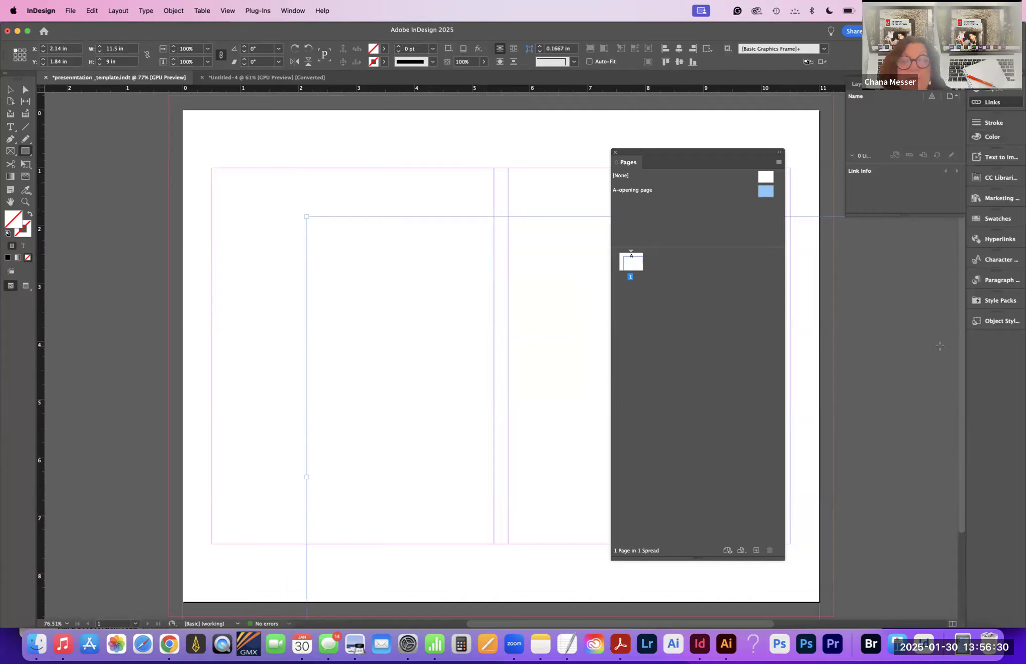
Step: Show the Properties panel and float it beside the page, separate from the docked panels
left_click(857, 85)
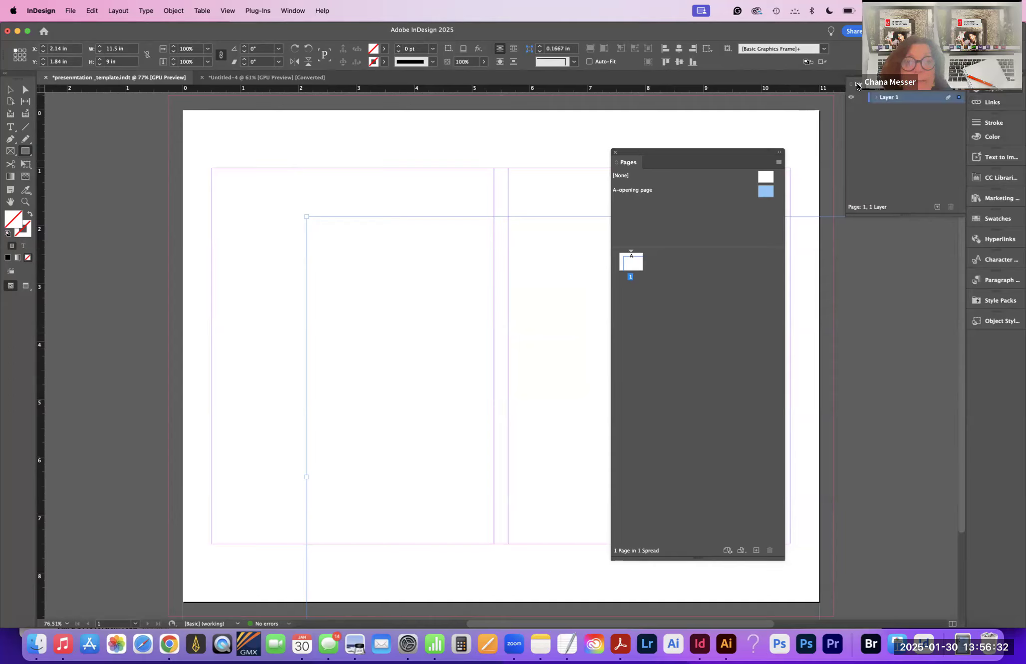
left_click(857, 85)
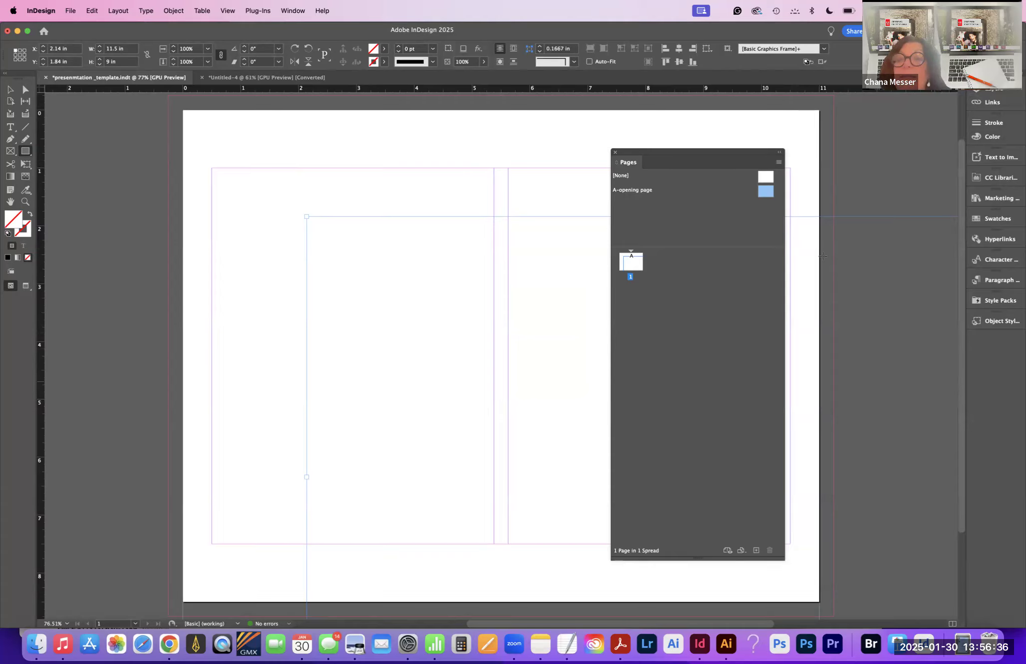
left_click(291, 9)
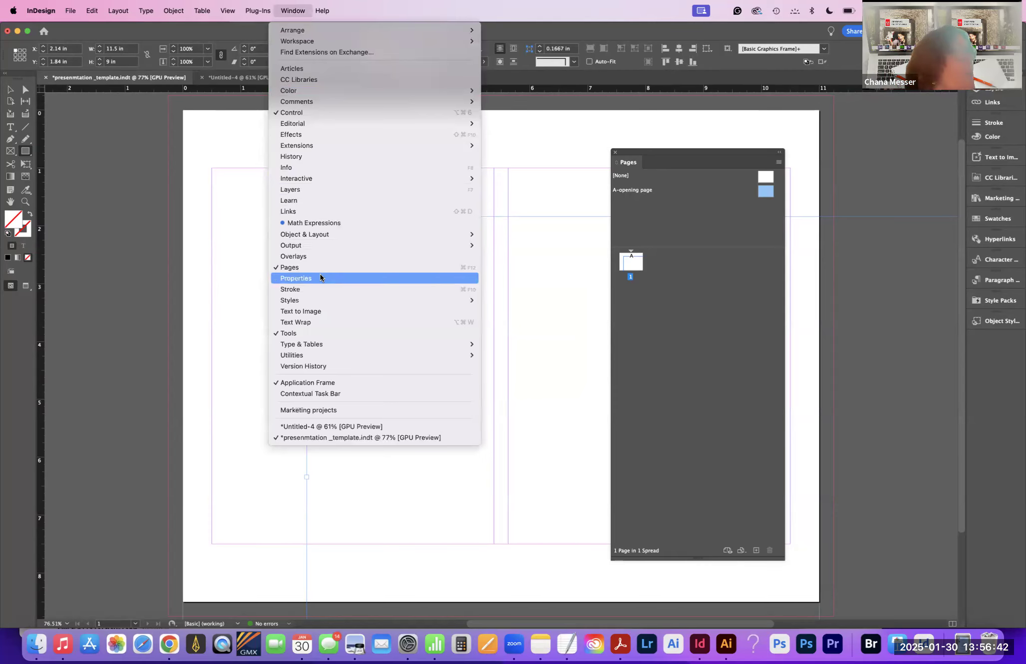
left_click(321, 278)
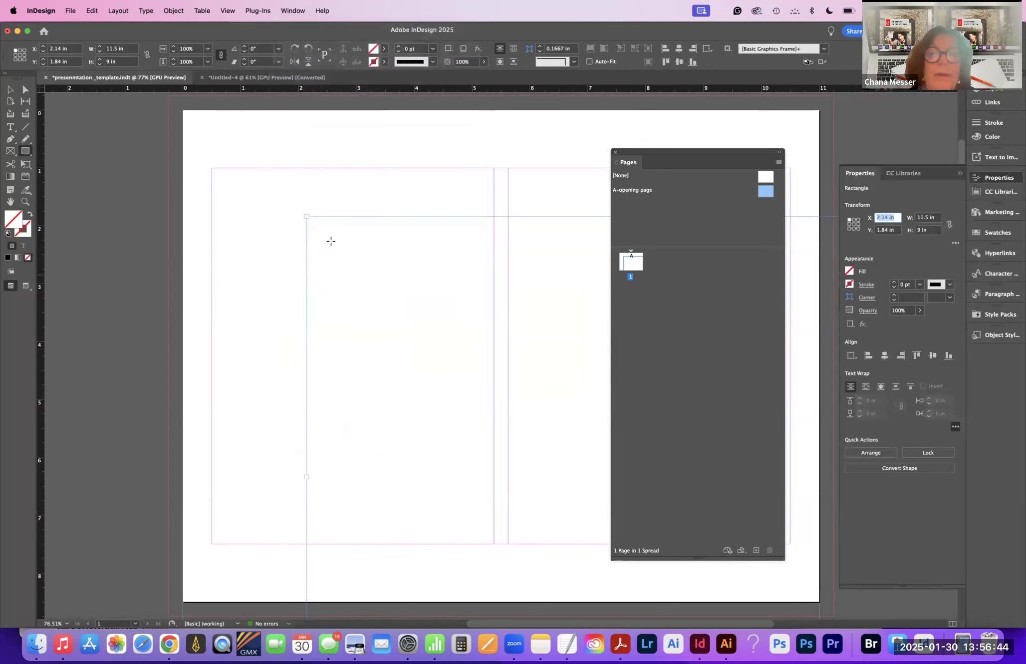
left_click_drag(859, 173, 133, 131)
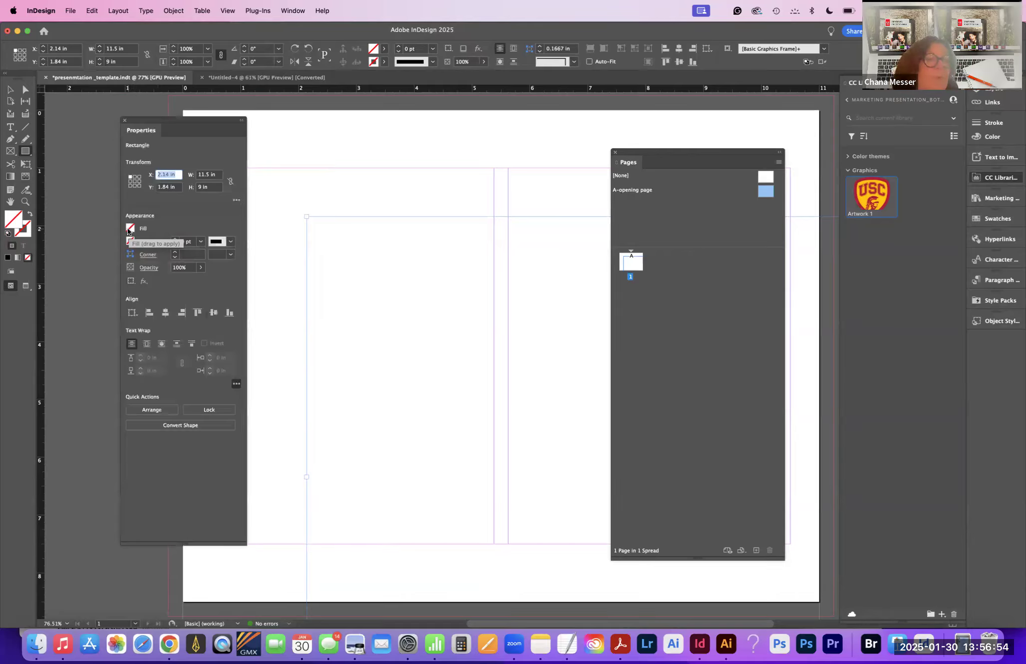
Step: Fill the rectangle with the C=4 M=37 Y=100 K=0 swatch from the Colorful_Theme group
left_click(130, 229)
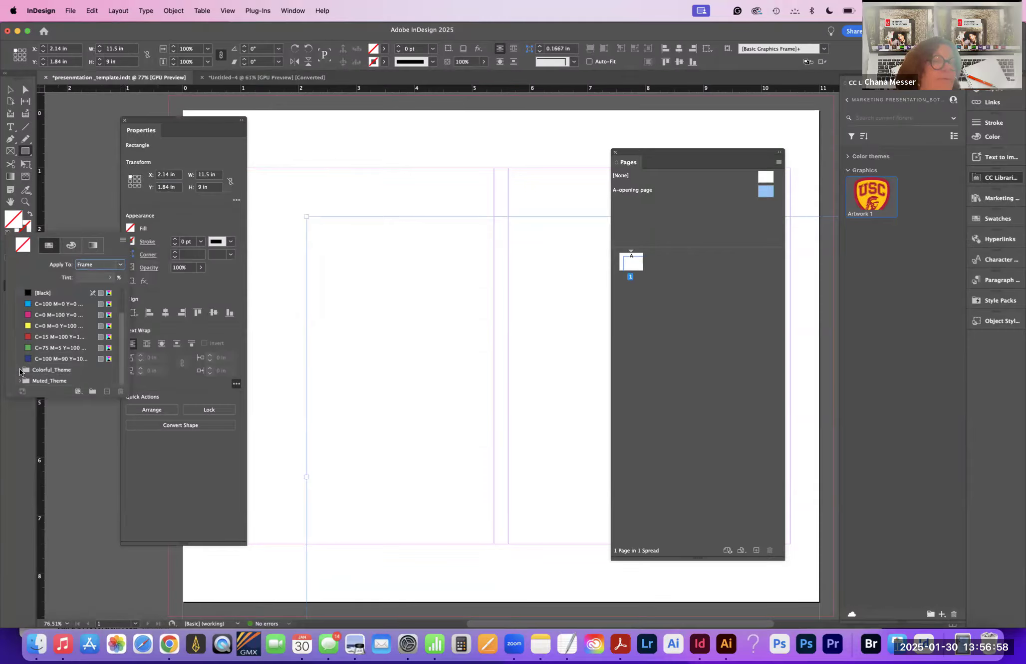
scroll(23, 374, "up", 3)
left_click_drag(123, 337, 122, 399)
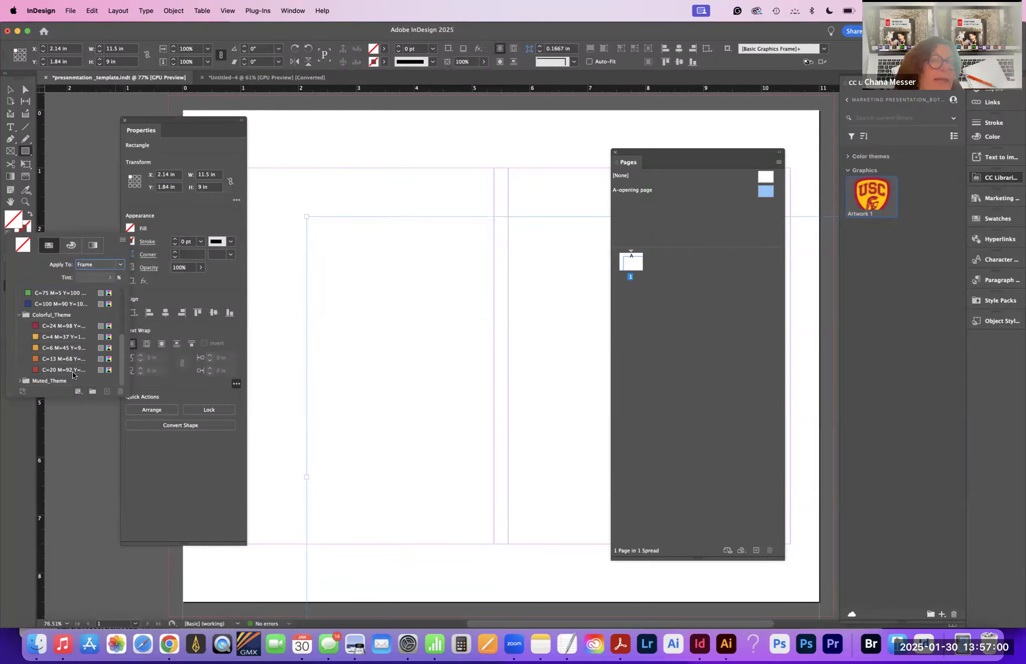
left_click(38, 339)
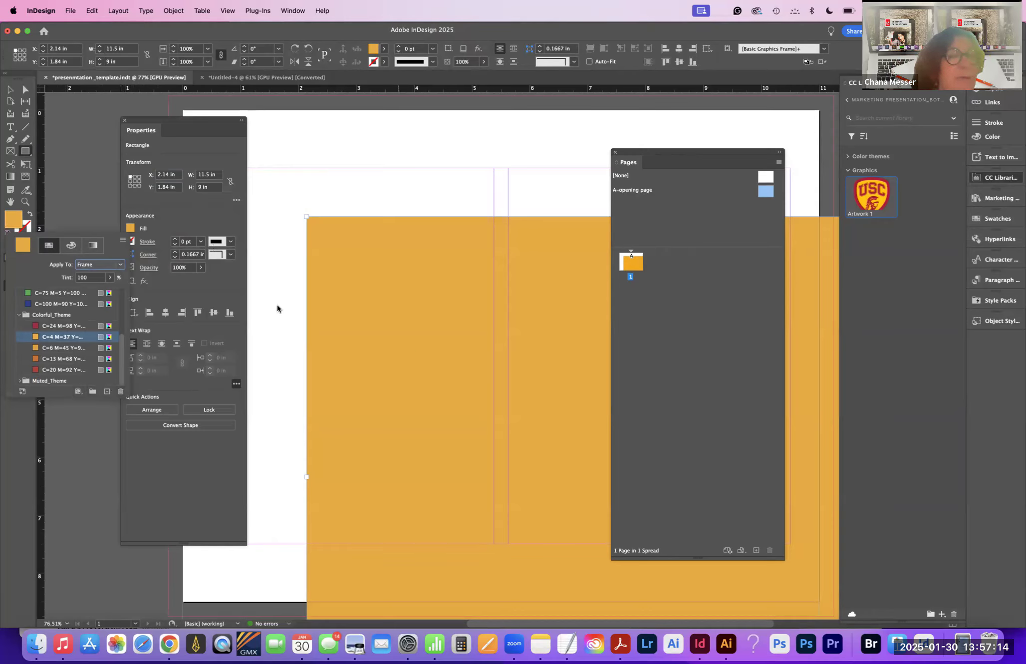
Step: Add a new 30% tint swatch based on the rectangle's orange fill colour
left_click(122, 242)
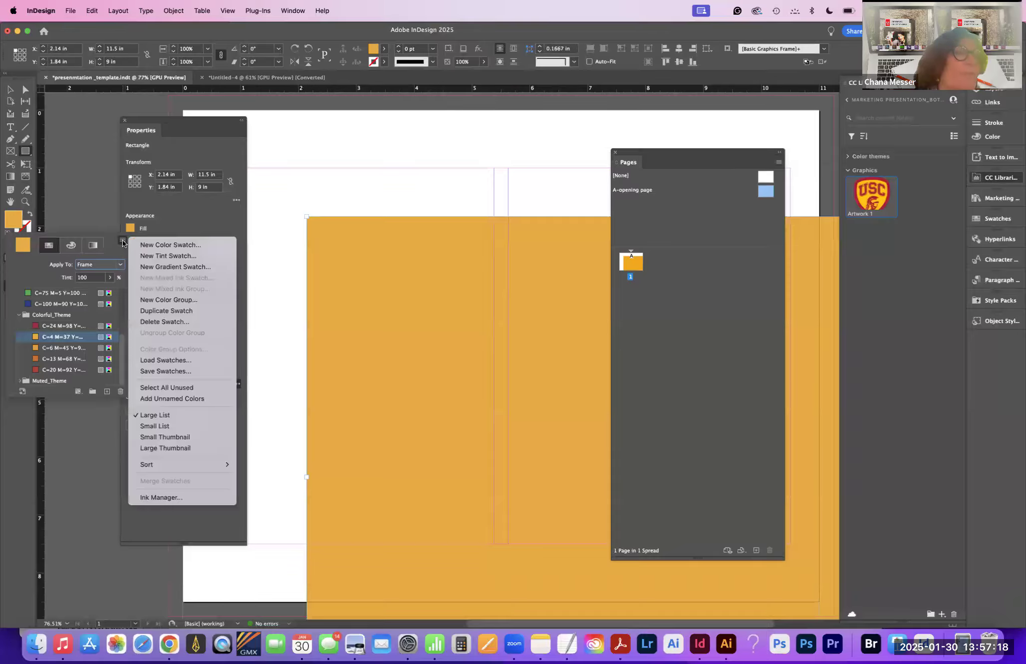
left_click(144, 260)
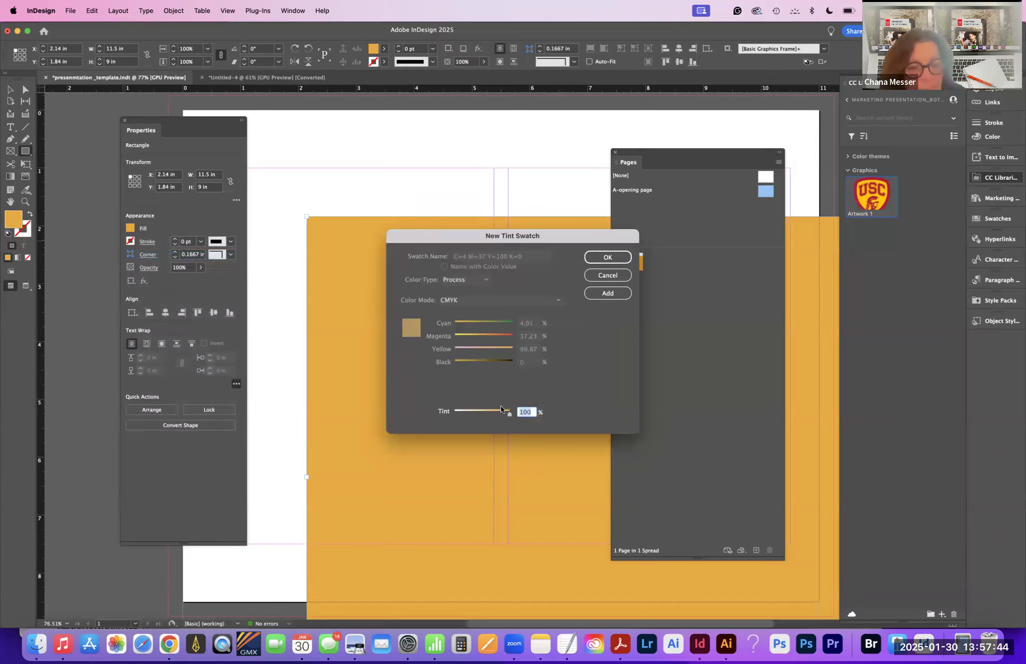
type("30")
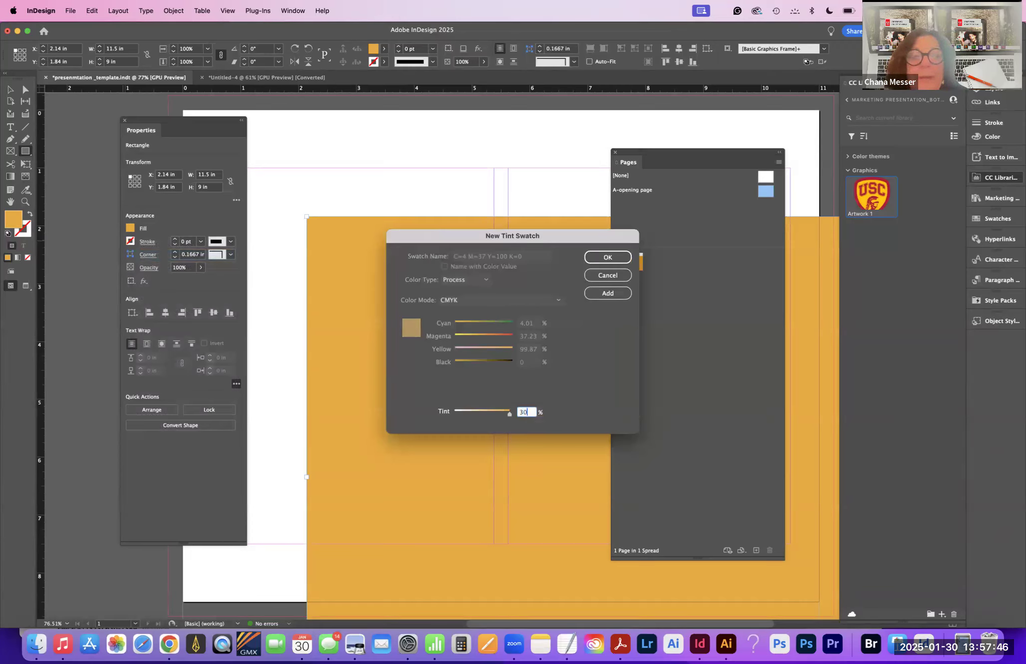
left_click(597, 292)
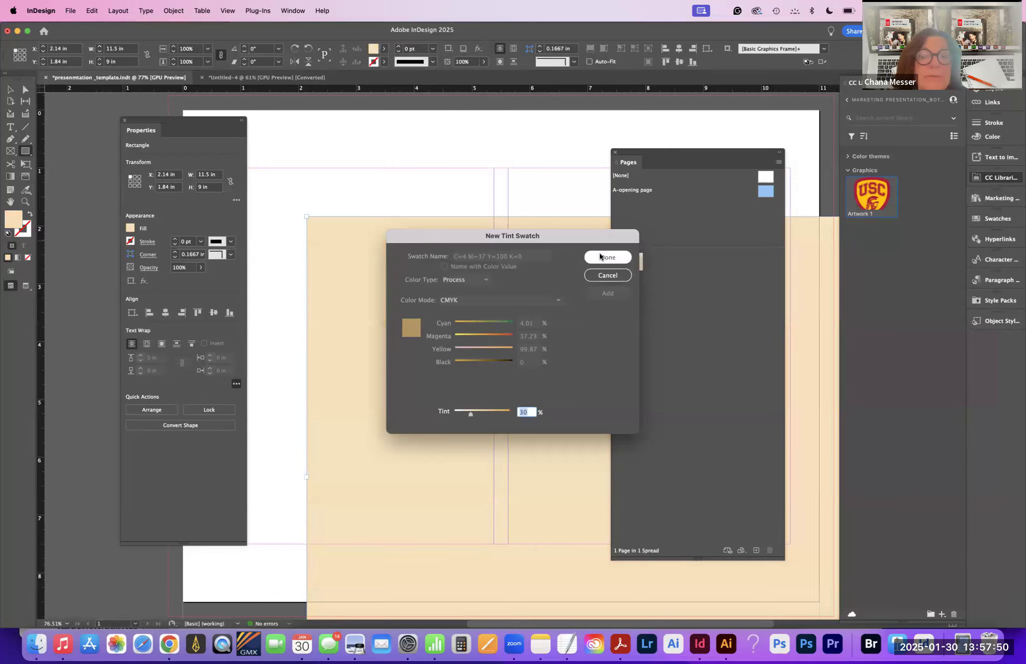
left_click(601, 257)
Step: Move the tinted rectangle to X -0.25 in, Y -0.25 in so it fills the bleed area, and lock it
left_click_drag(137, 122, 71, 174)
left_click(9, 90)
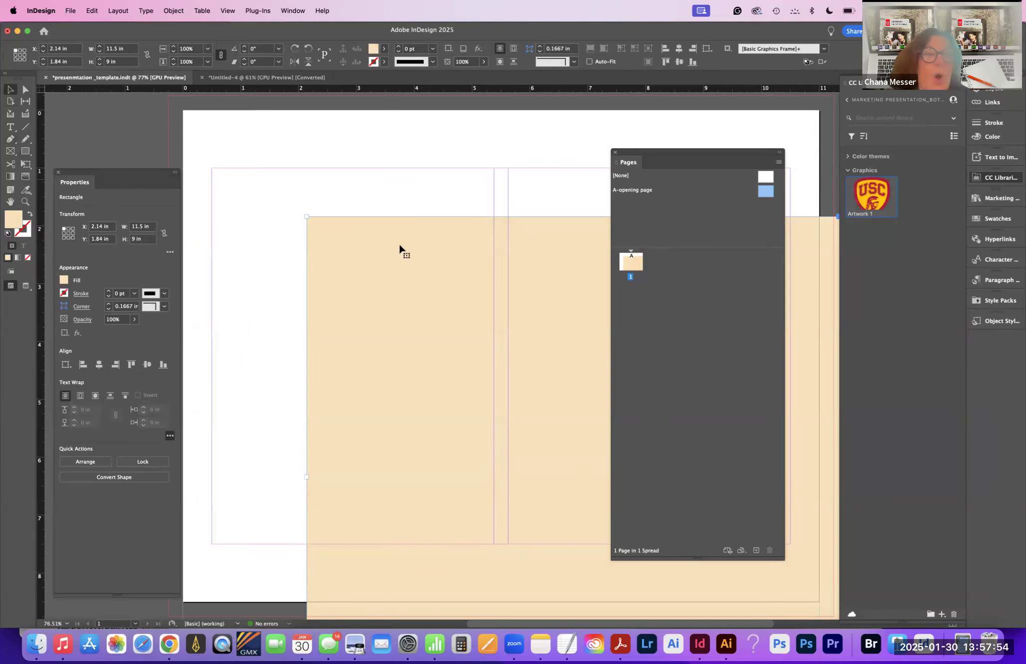
left_click_drag(394, 247, 259, 130)
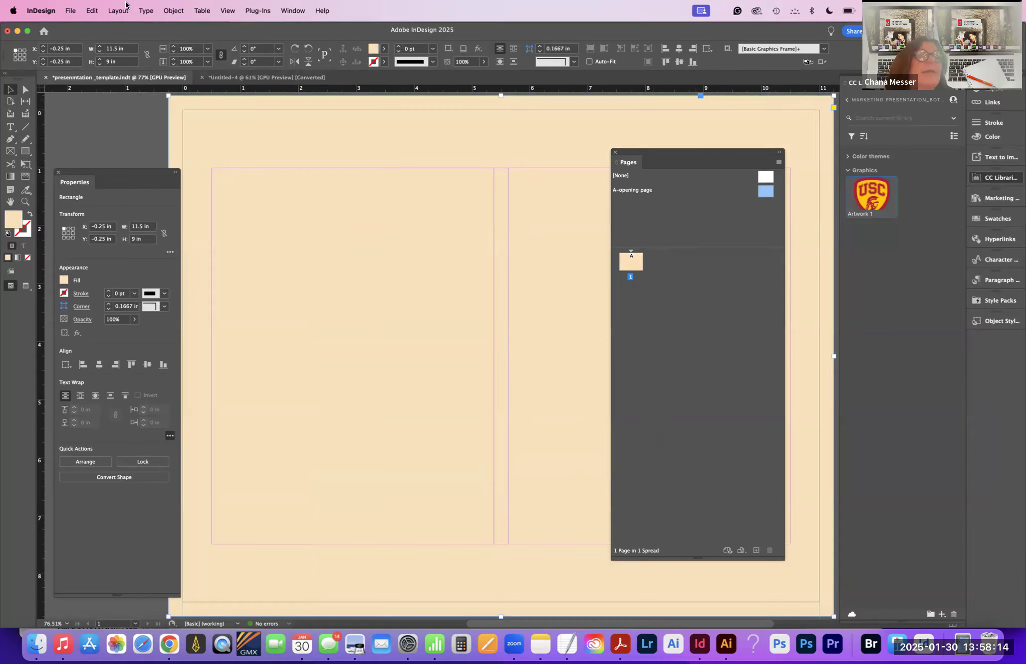
left_click(170, 11)
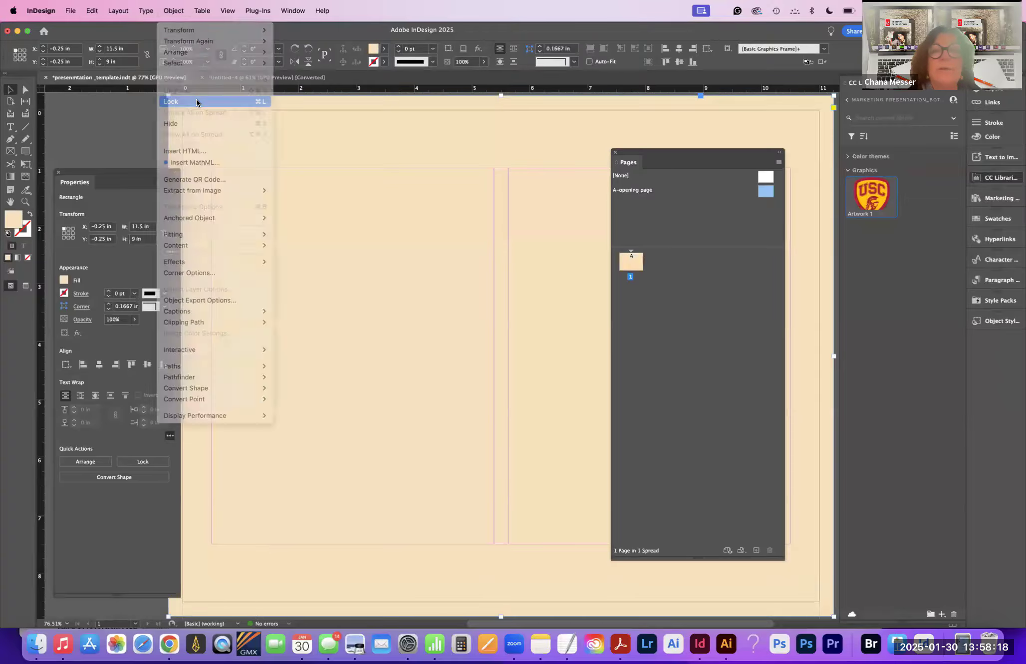
left_click(196, 101)
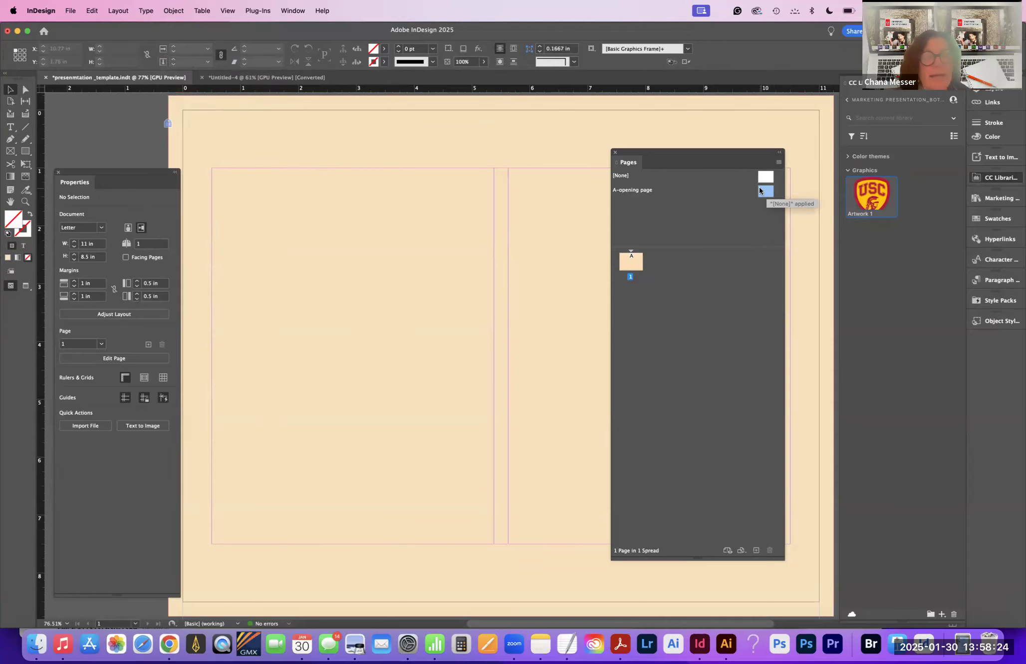
Step: Move the floating Pages panel clear of the page and open the A-opening page parent
key("super+minus")
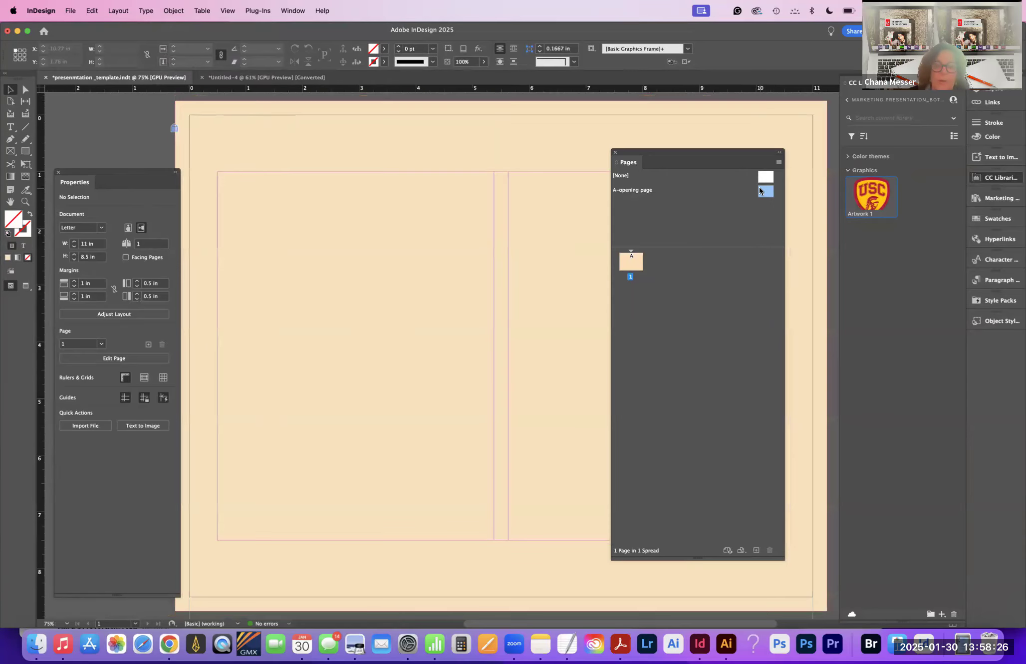
left_click_drag(636, 152, 778, 133)
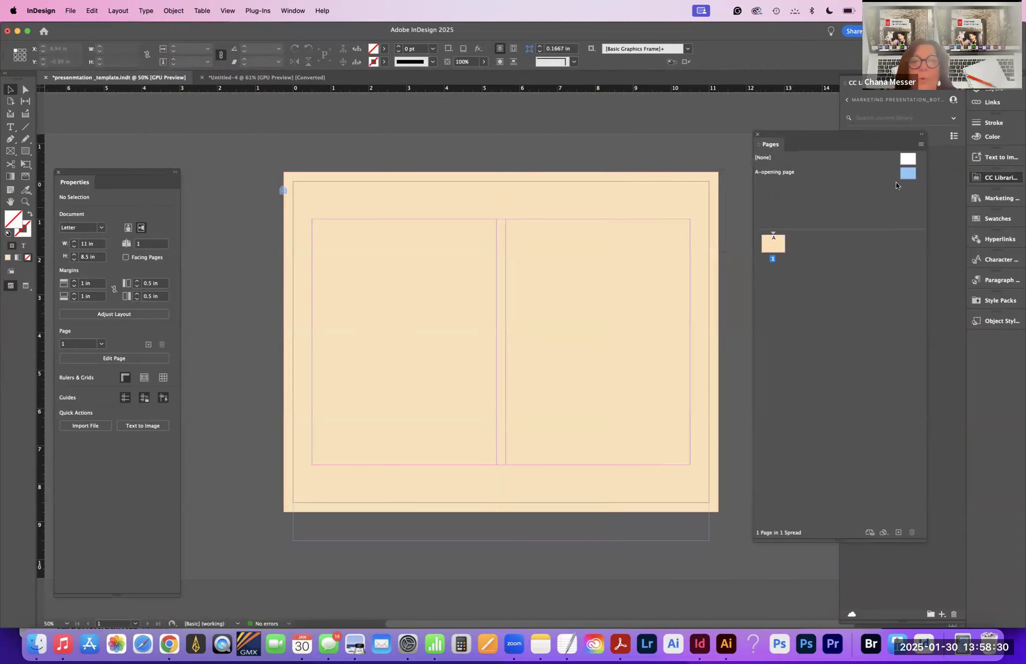
double_click(907, 173)
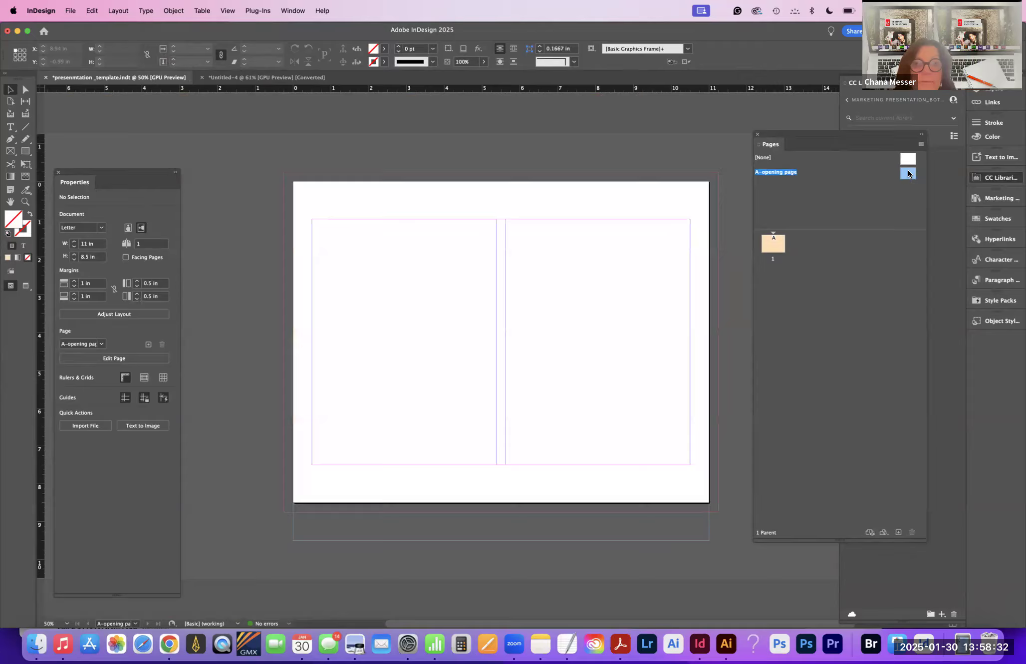
left_click(770, 242)
left_click(792, 177)
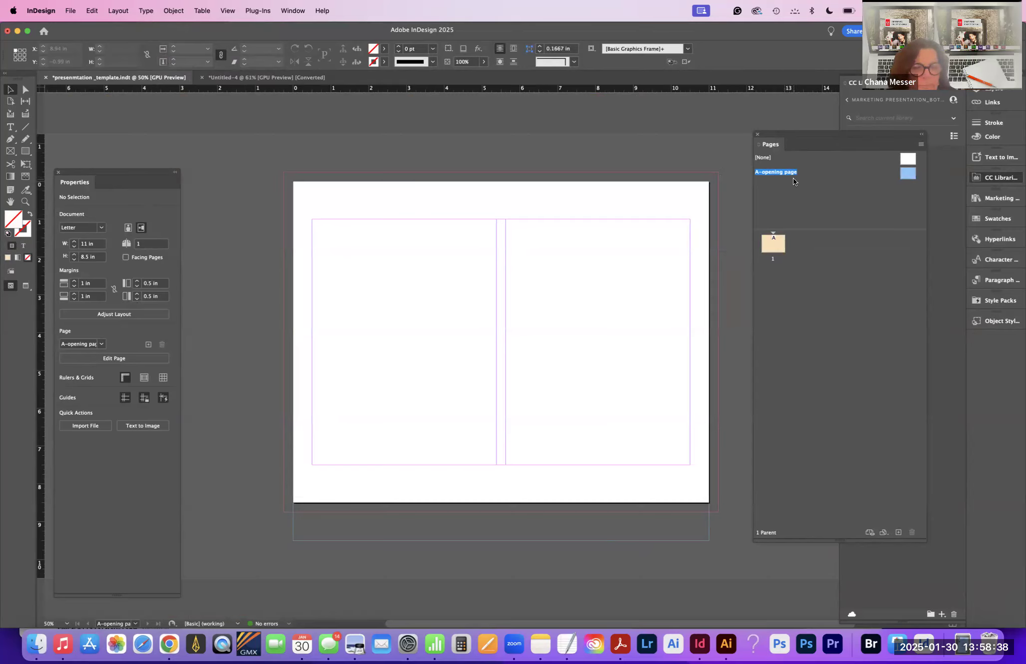
Step: Undo the locking of the full-bleed rectangle on page 1, and lock the rectangle again
key("super+z")
left_click(799, 192)
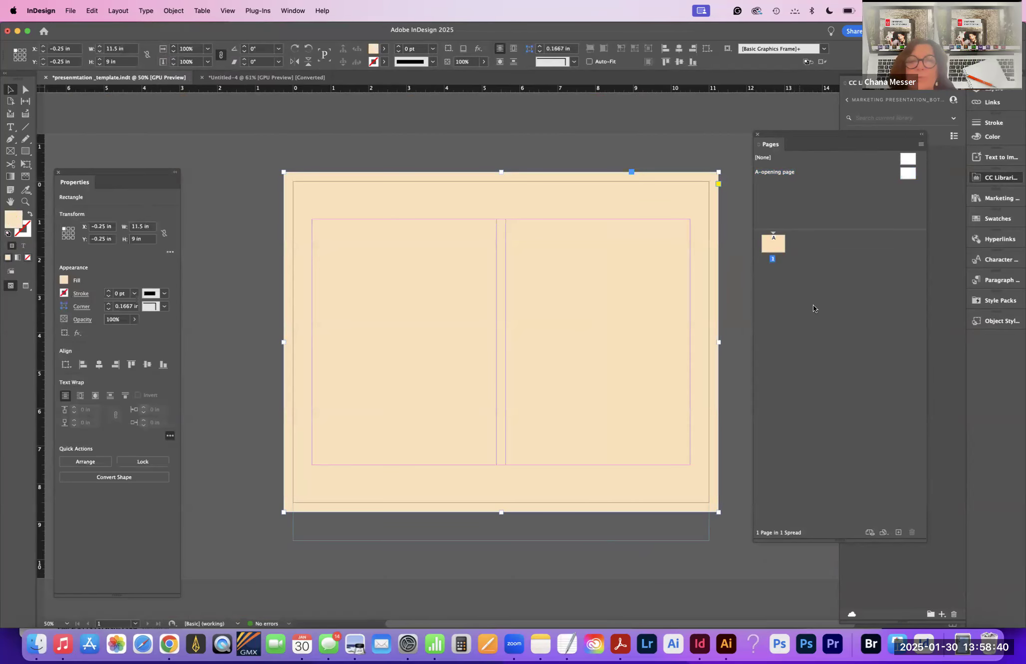
left_click(909, 174)
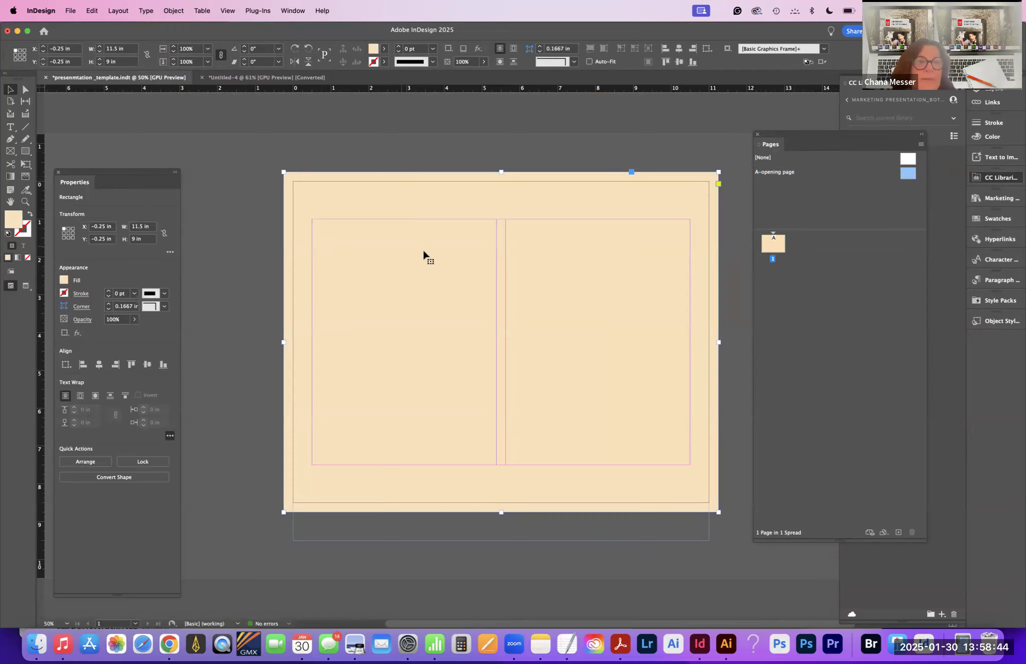
left_click(173, 10)
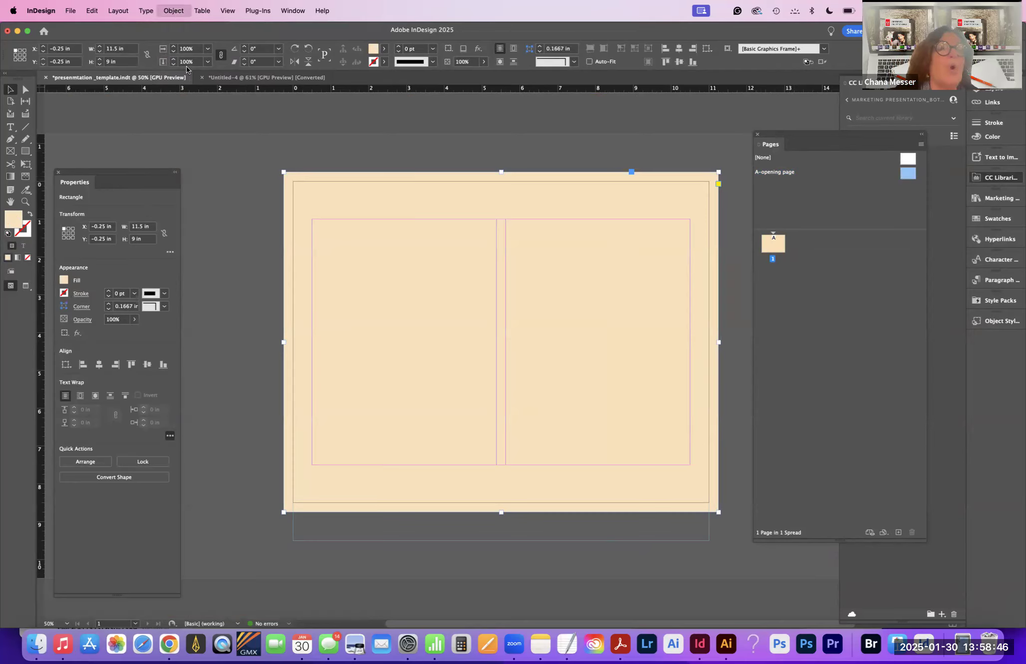
left_click(191, 104)
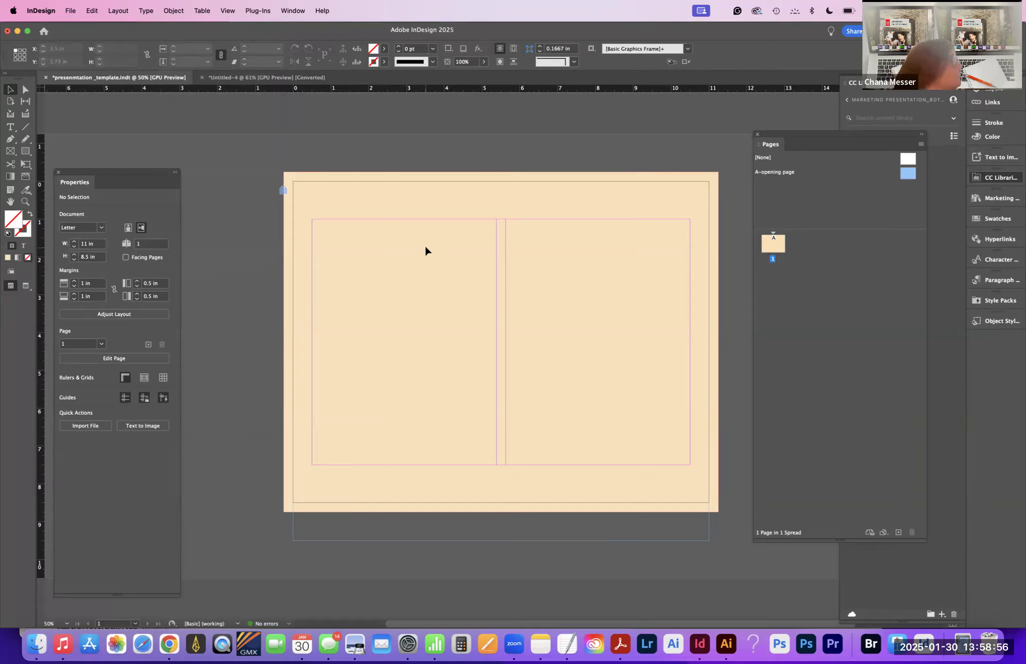
Step: Draw a text frame about 4.88 by 5.77 in in the page's first column, and delete it
left_click(13, 131)
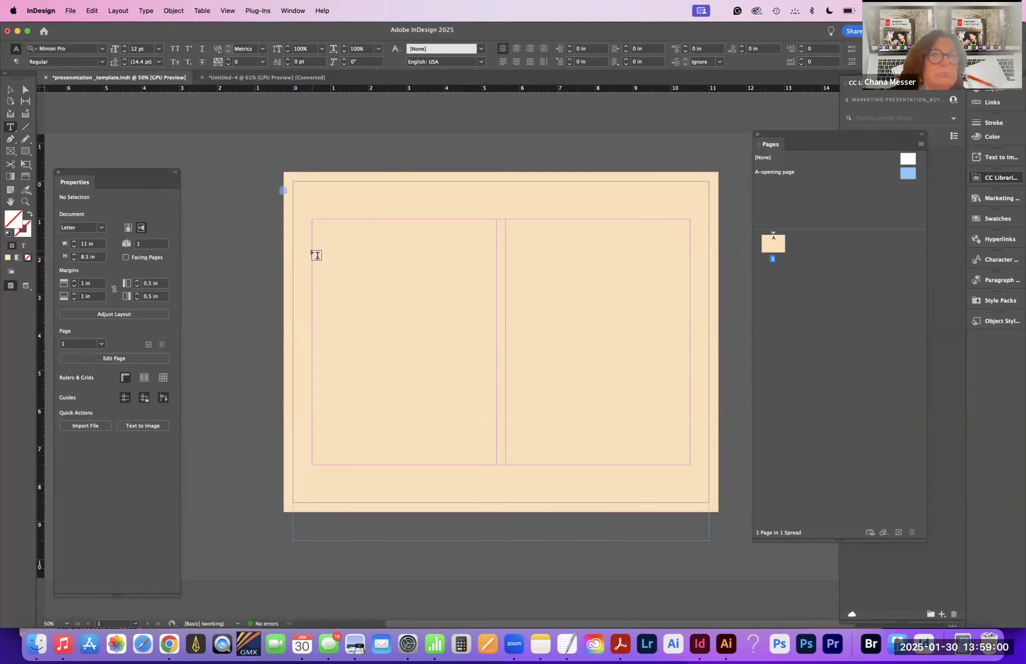
left_click_drag(313, 219, 494, 437)
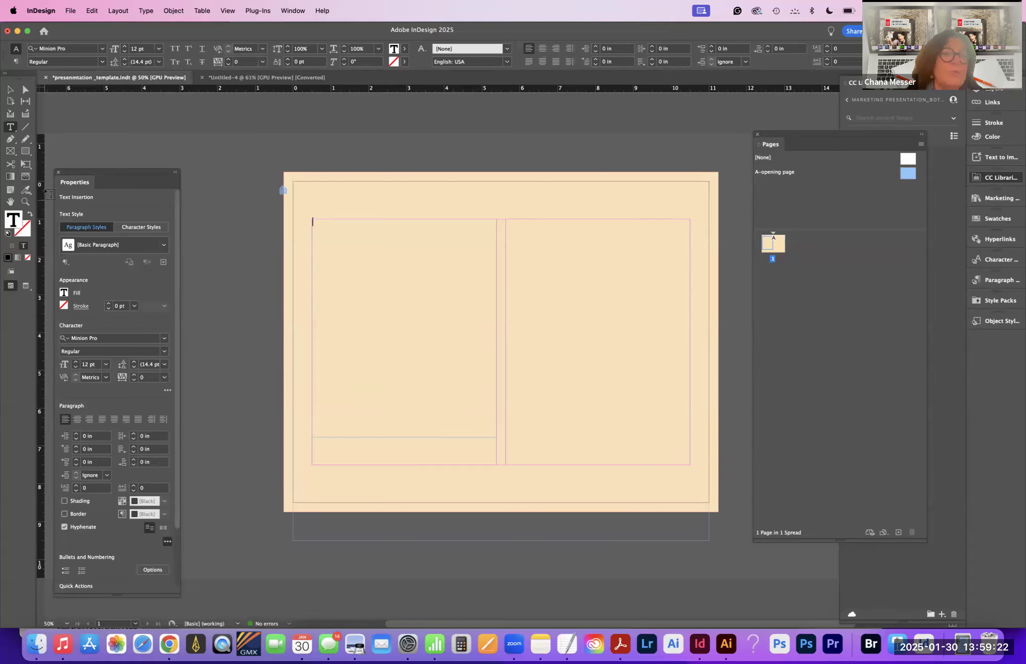
left_click(10, 89)
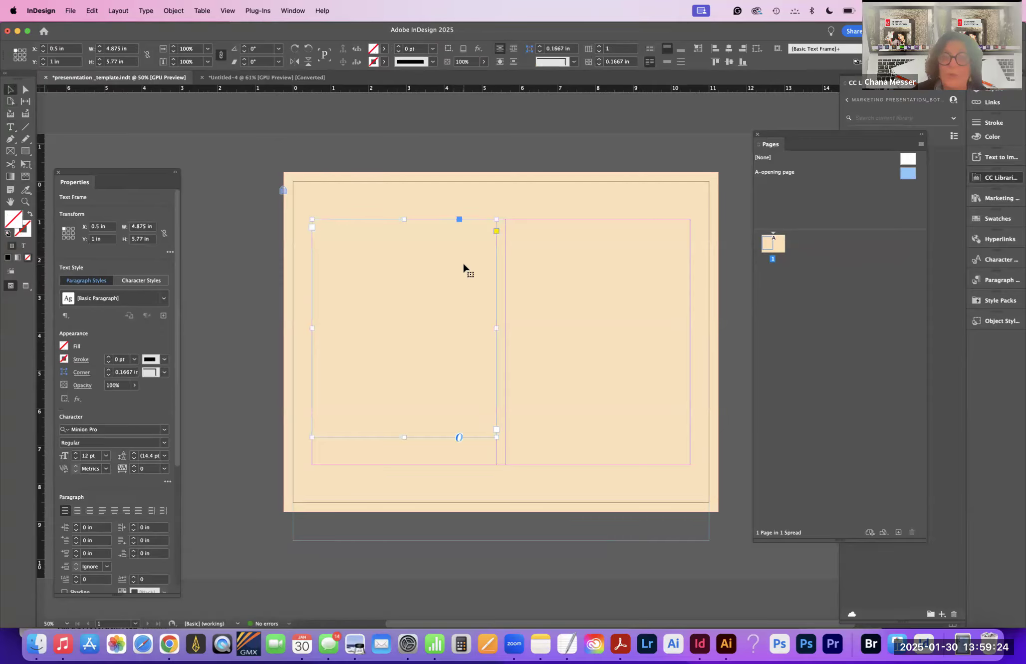
left_click(578, 167)
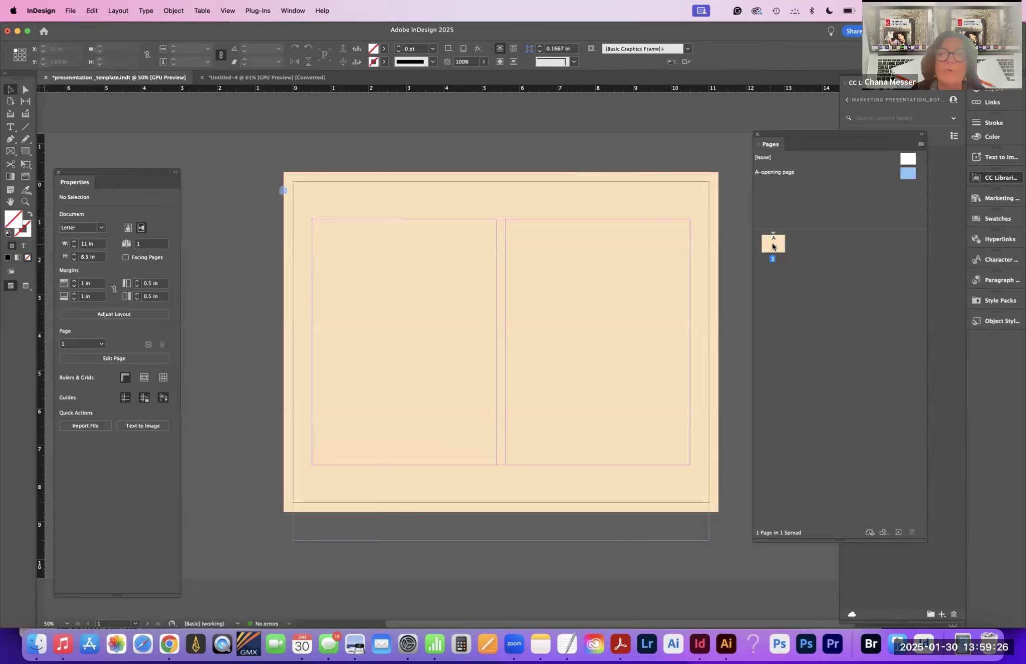
Step: Draw a rectangle about 11.5 by 1.34 in across the page's upper edge, spanning the full bleed width from X -0.25 in, Y -0.25 in
left_click(27, 155)
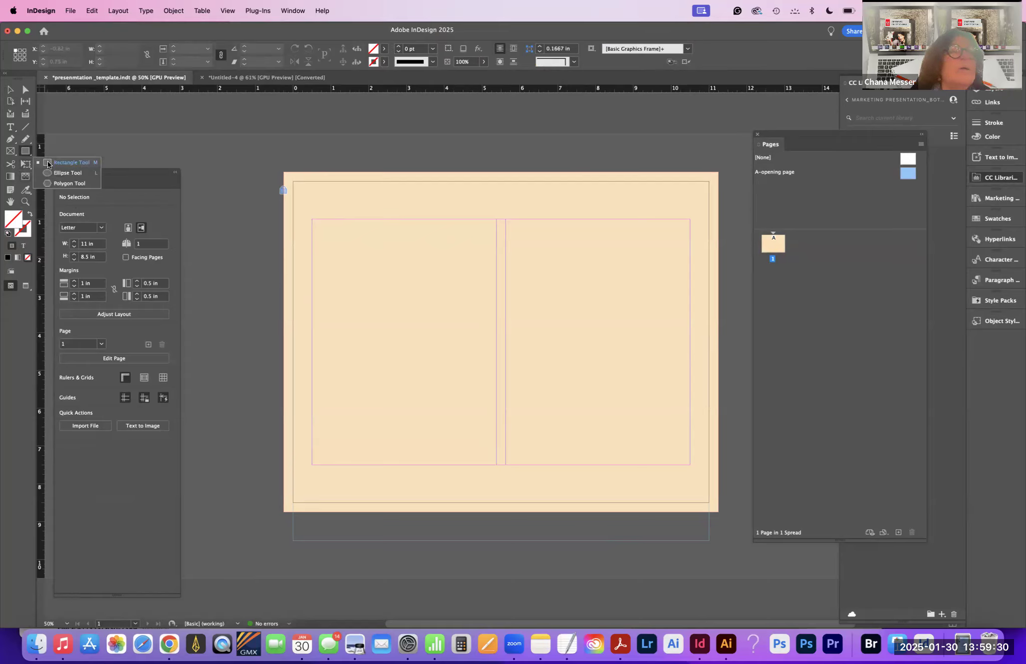
left_click(50, 162)
left_click_drag(283, 169, 696, 220)
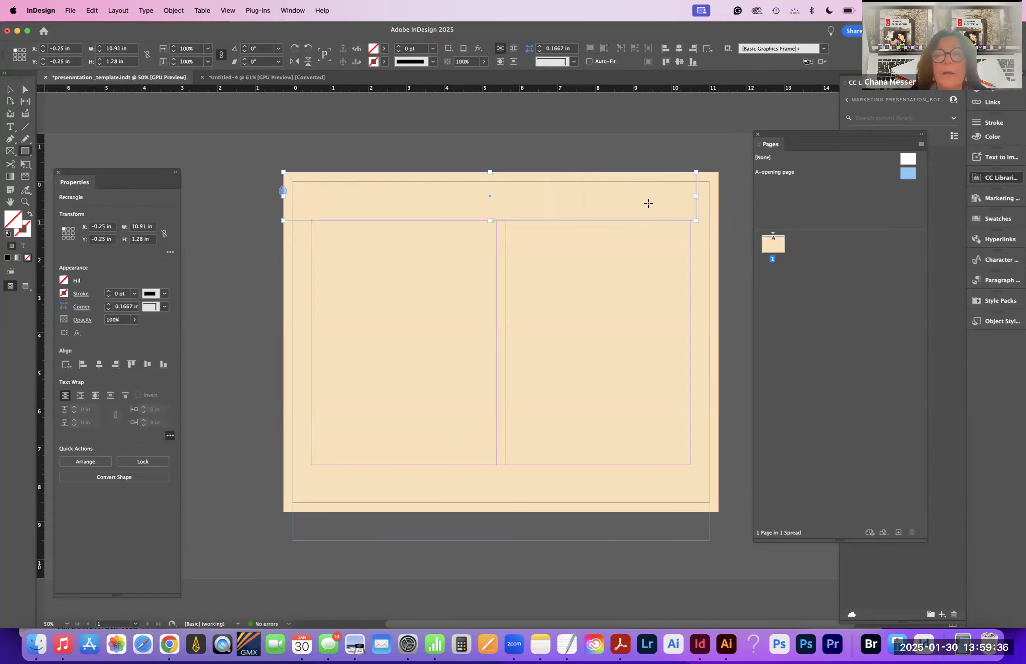
key("v")
left_click_drag(695, 222, 718, 222)
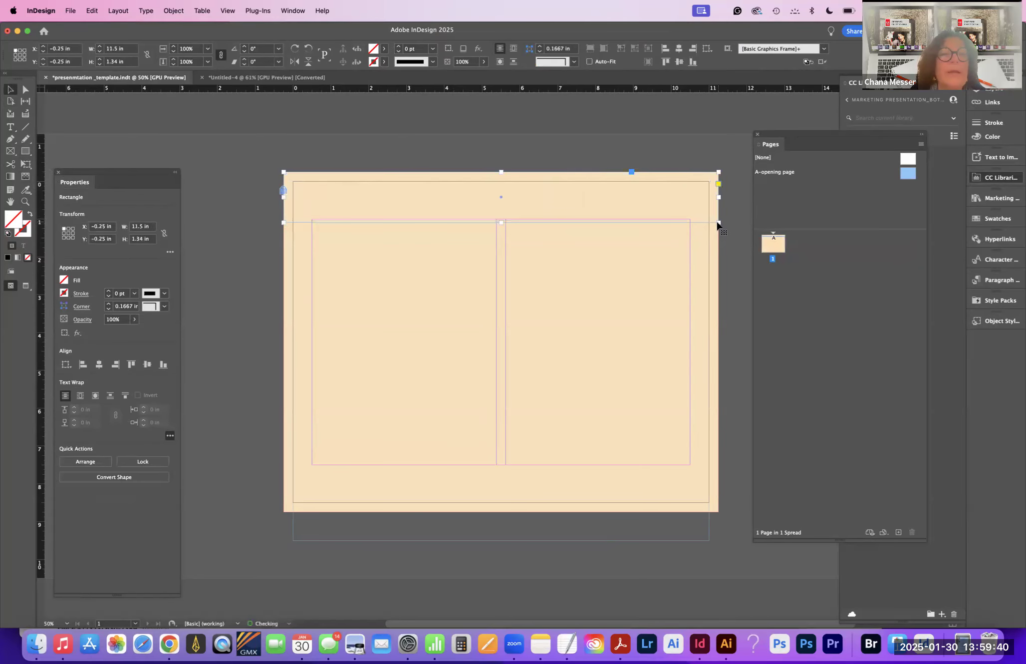
Step: Fill the header rectangle with the orange C=6 M=45 Y=99 K=0 swatch from the Colorful_Theme group
left_click(65, 280)
left_click_drag(182, 368, 184, 420)
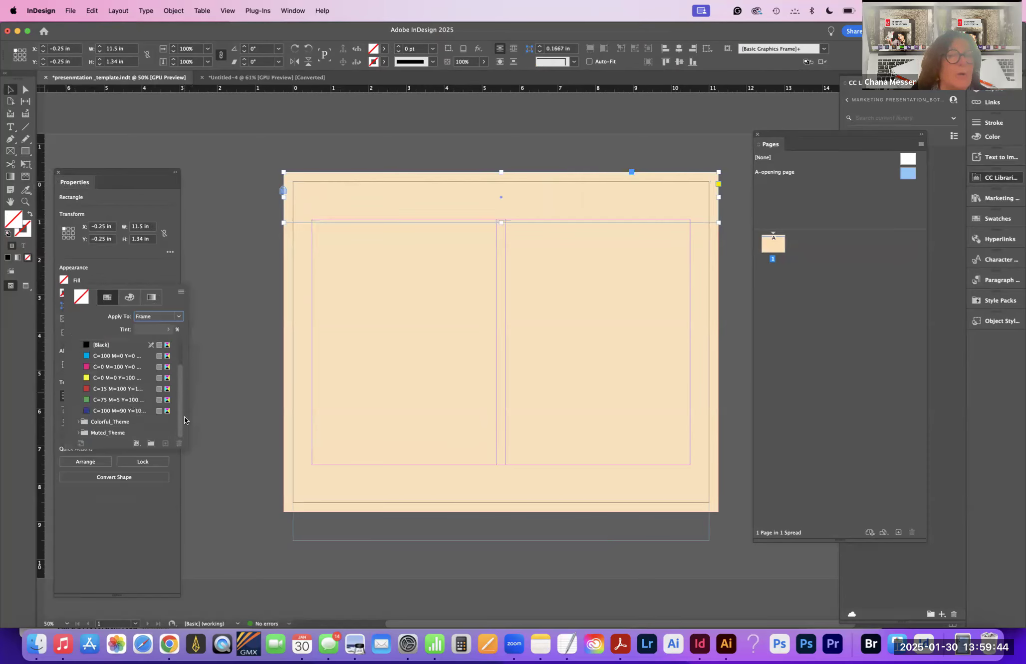
left_click(77, 421)
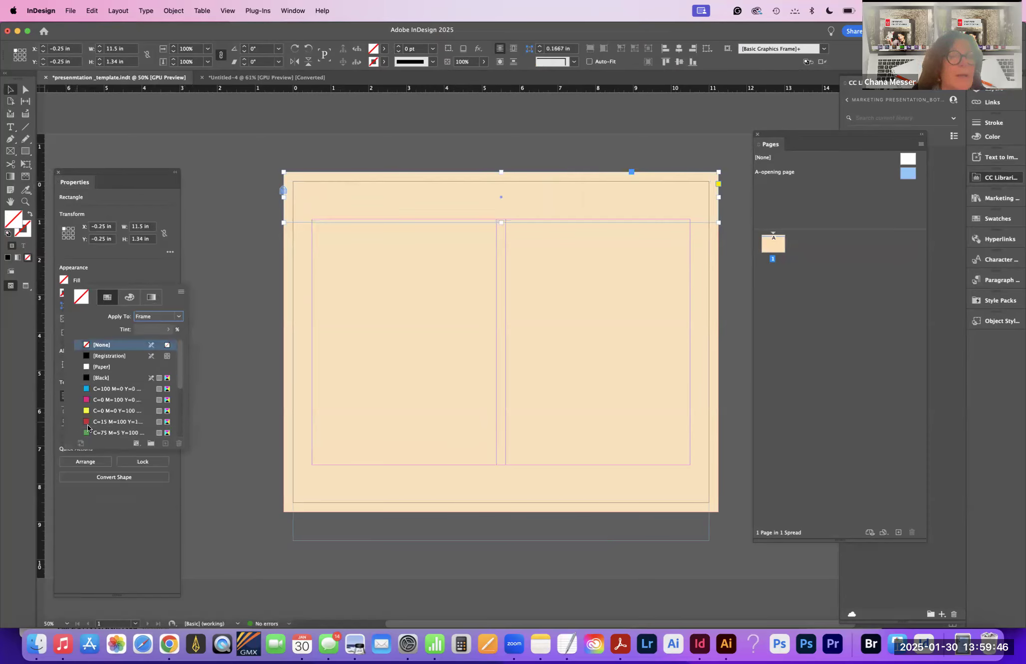
left_click_drag(180, 383, 186, 442)
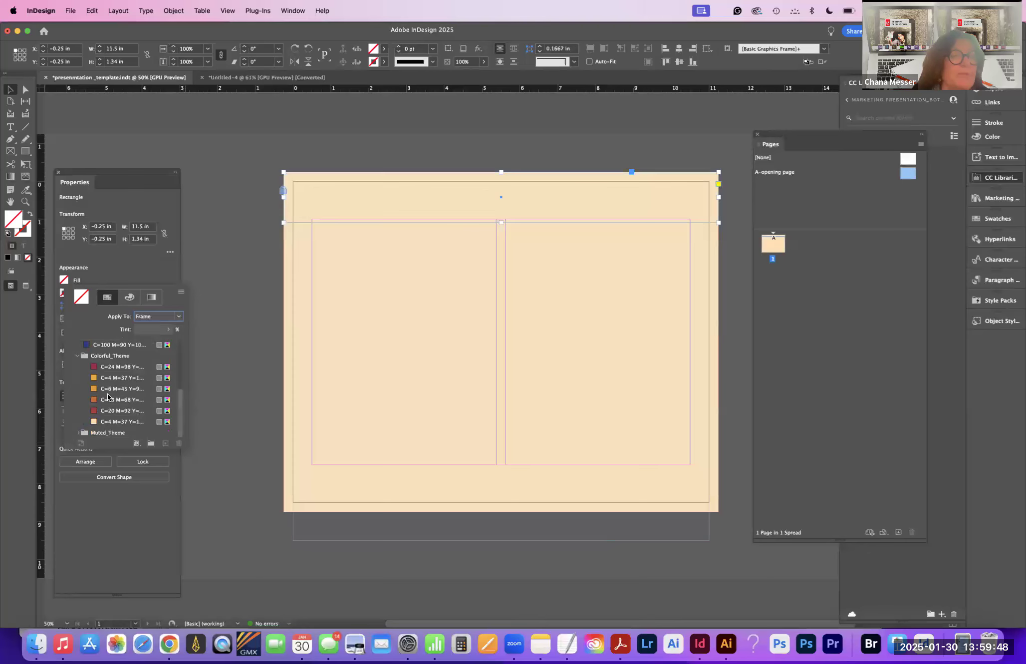
left_click(96, 388)
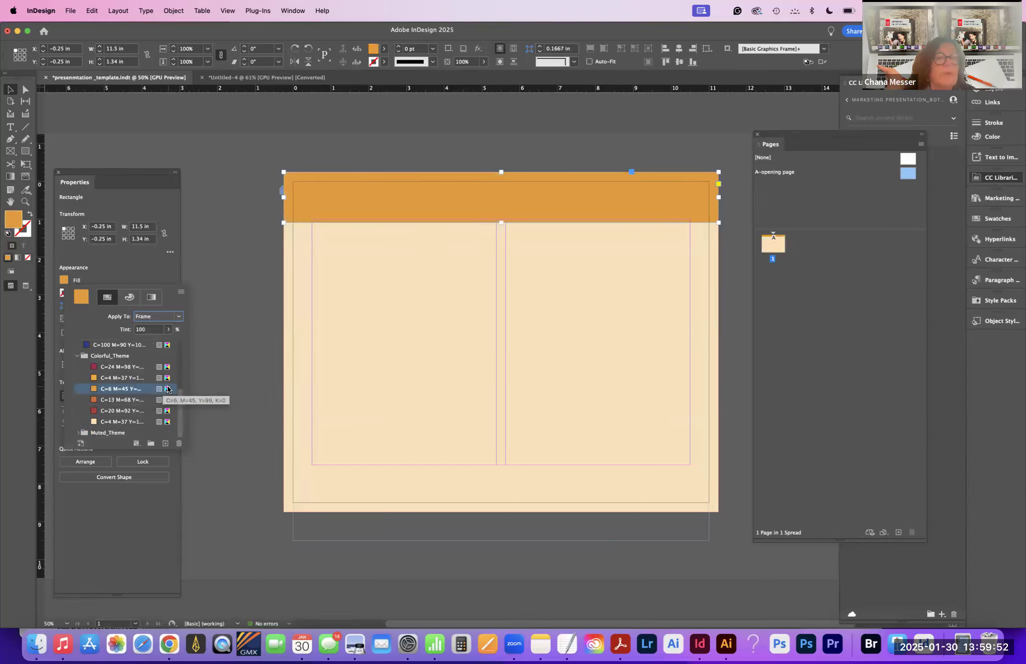
left_click(132, 277)
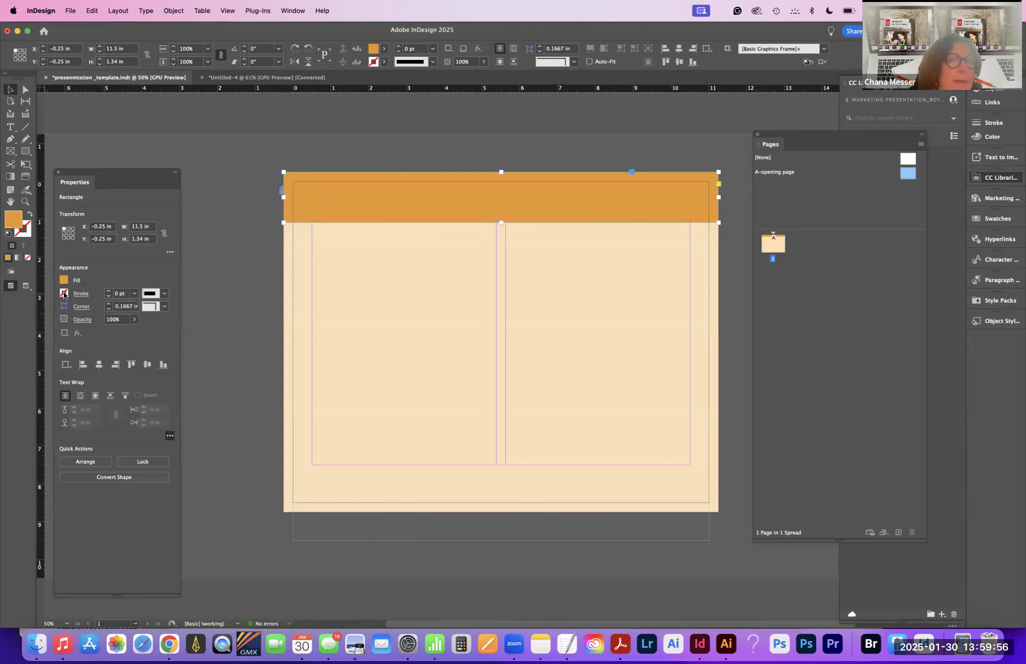
Step: Open the stroke color swatches for the orange header rectangle
left_click(65, 294)
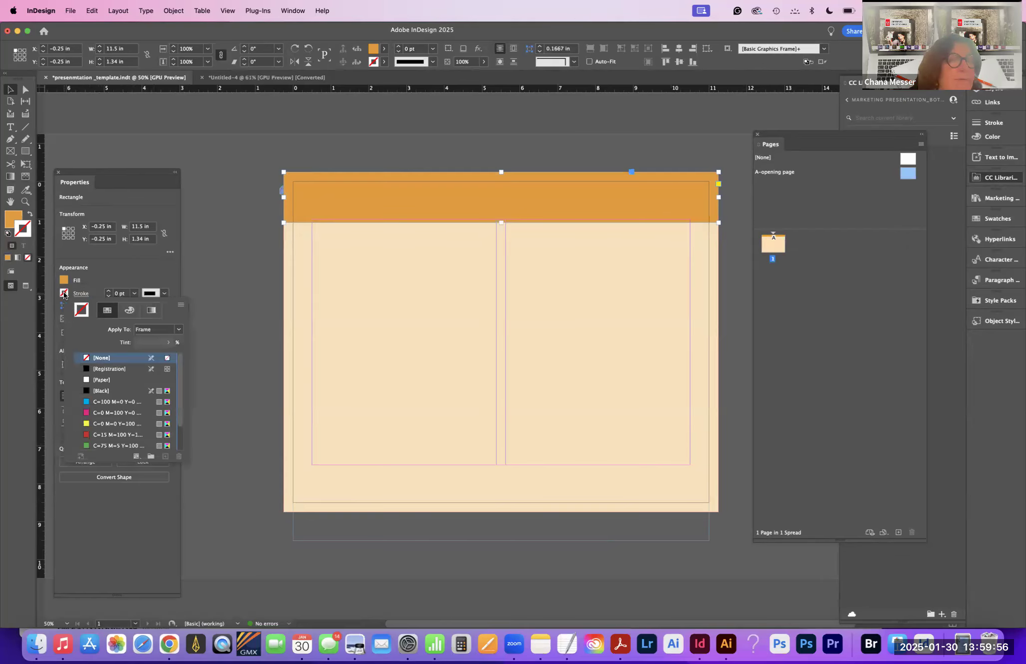
Step: Give the orange header rectangle a 2 pt stroke in the dark red C=24 M=98 swatch from Muted_Theme
left_click(175, 390)
left_click_drag(179, 399, 180, 459)
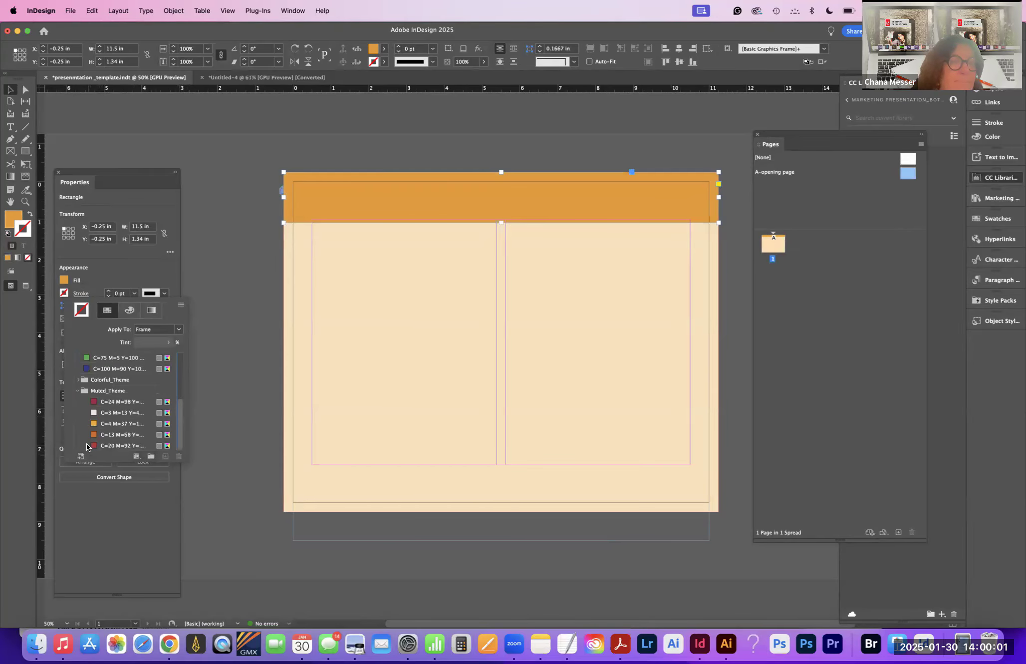
left_click(97, 403)
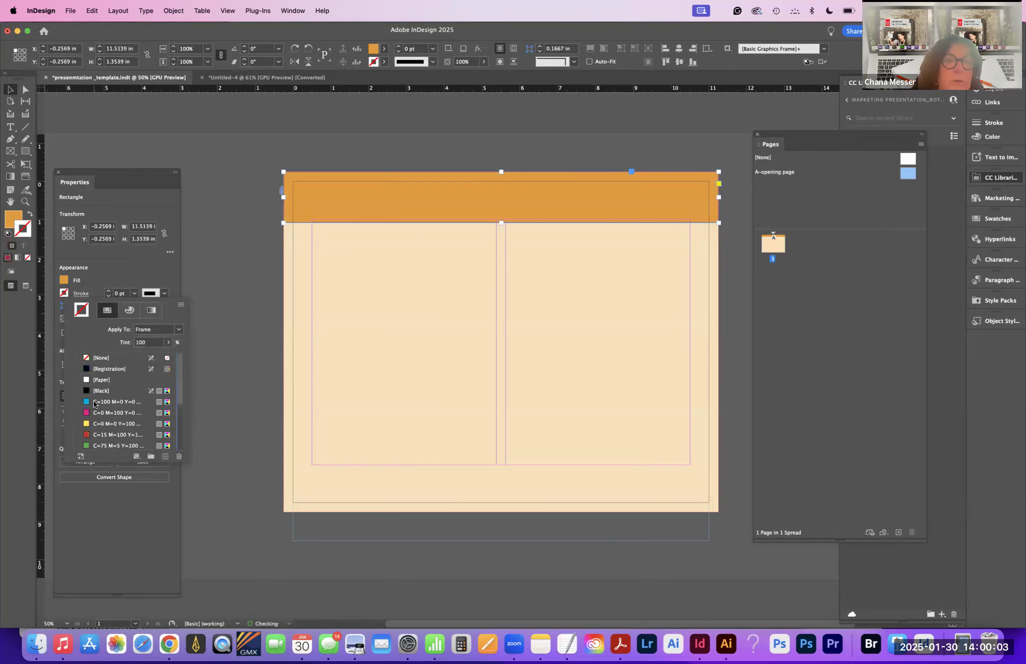
left_click(109, 291)
left_click(109, 290)
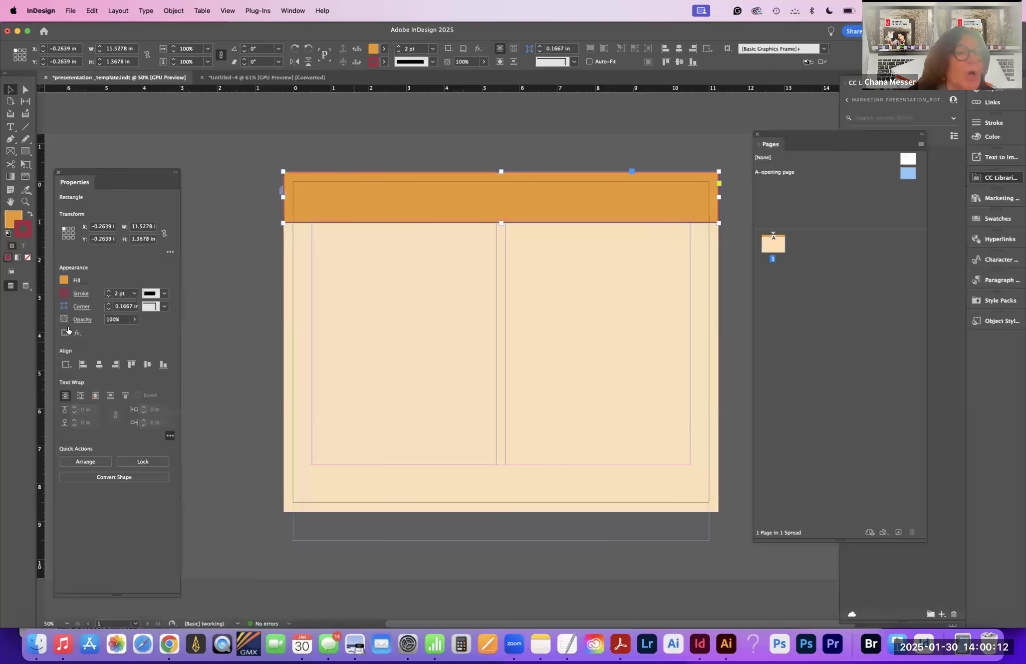
Step: Preview the page without guides, deselect the header bar, and save the template
left_click(28, 285)
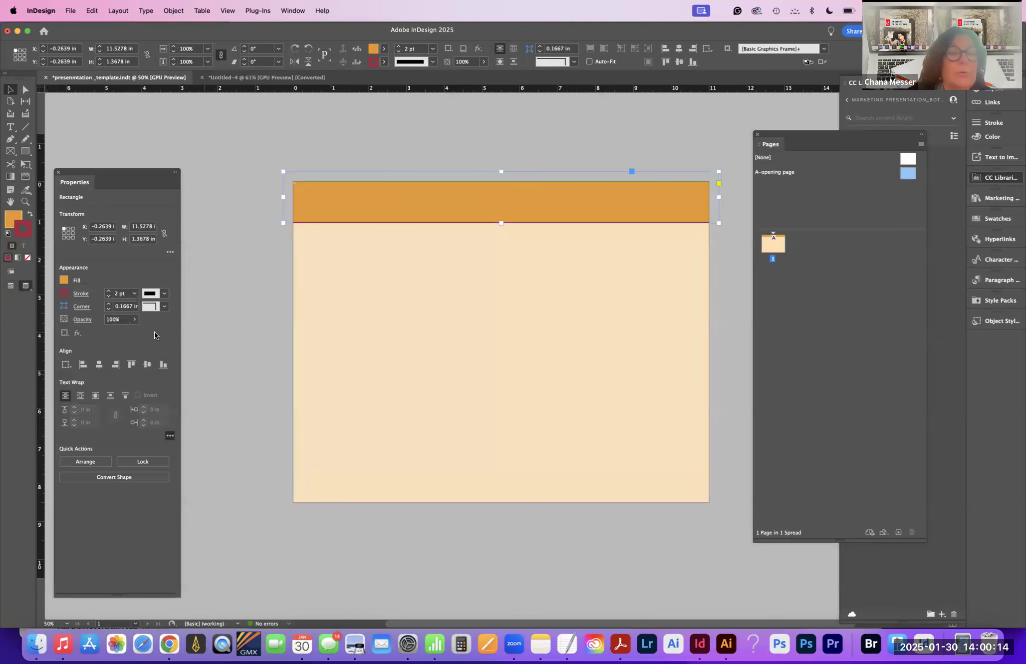
left_click(223, 139)
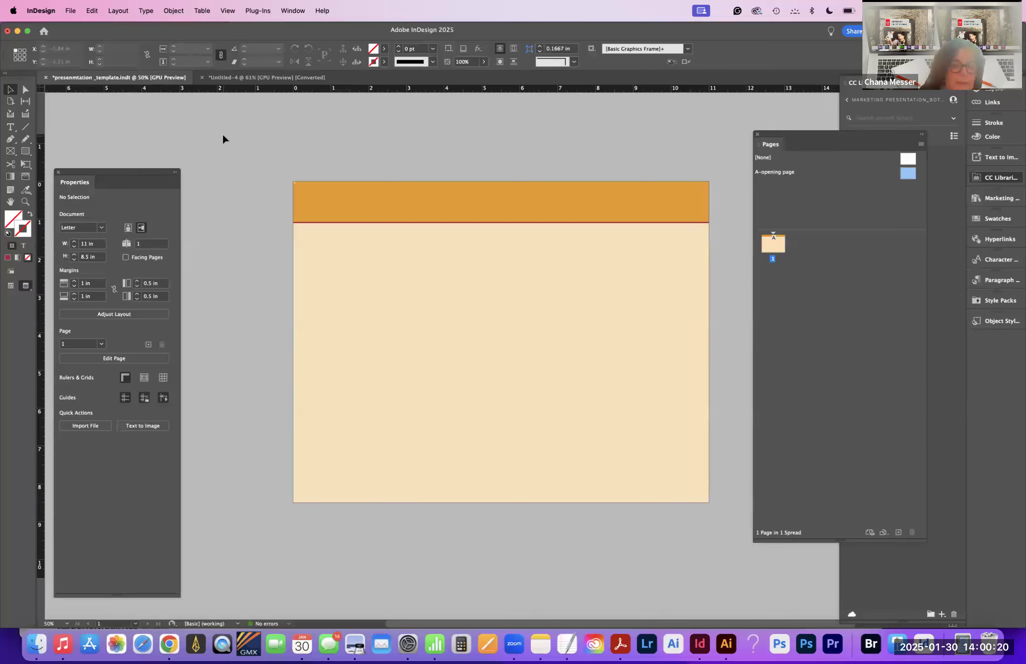
key("super+s")
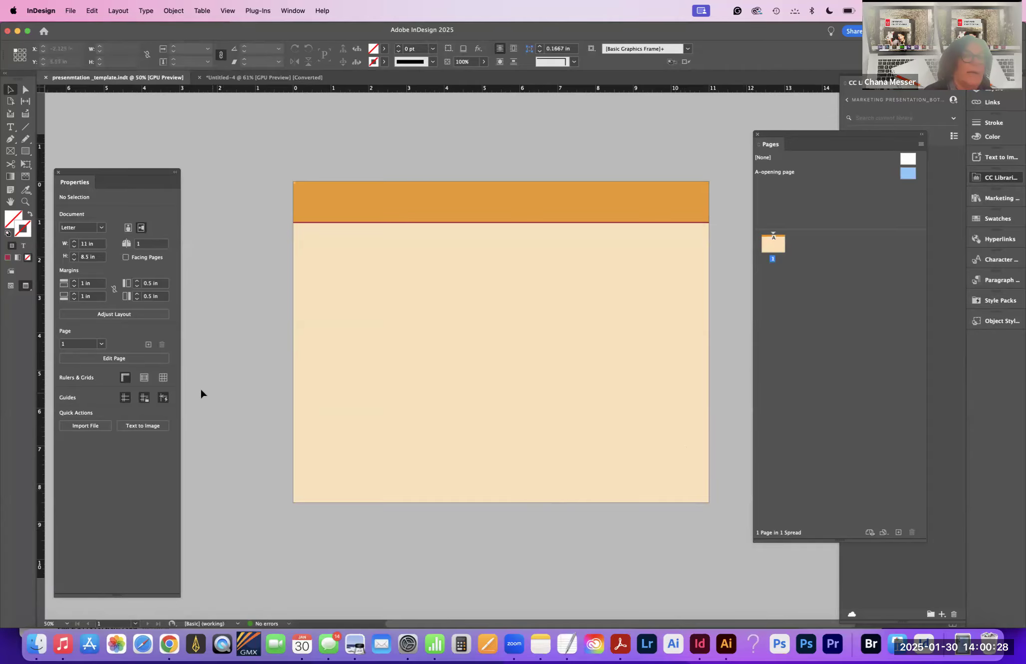
Step: Duplicate the orange header bar onto the page's lower bleed edge and reduce the copy's height to about 0.48 in
left_click(11, 285)
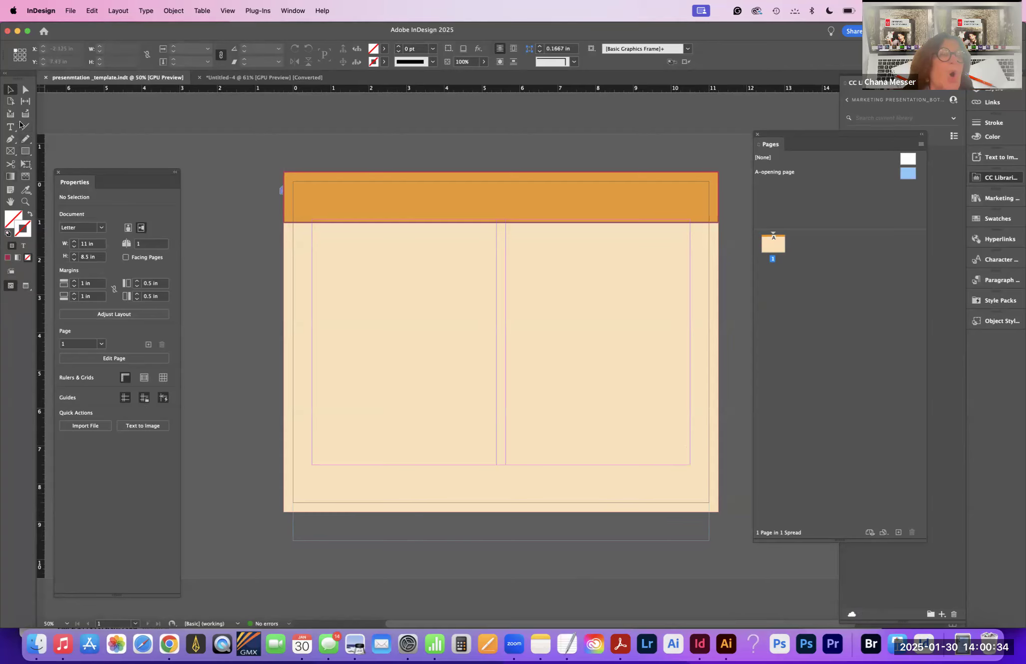
left_click(338, 205)
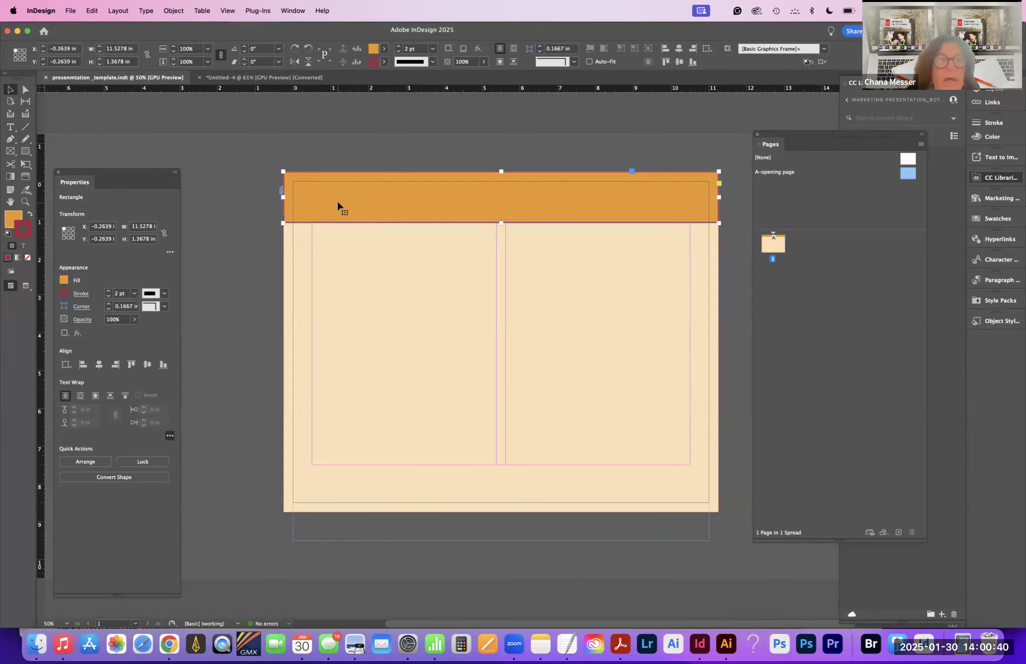
left_click_drag(338, 205, 340, 495)
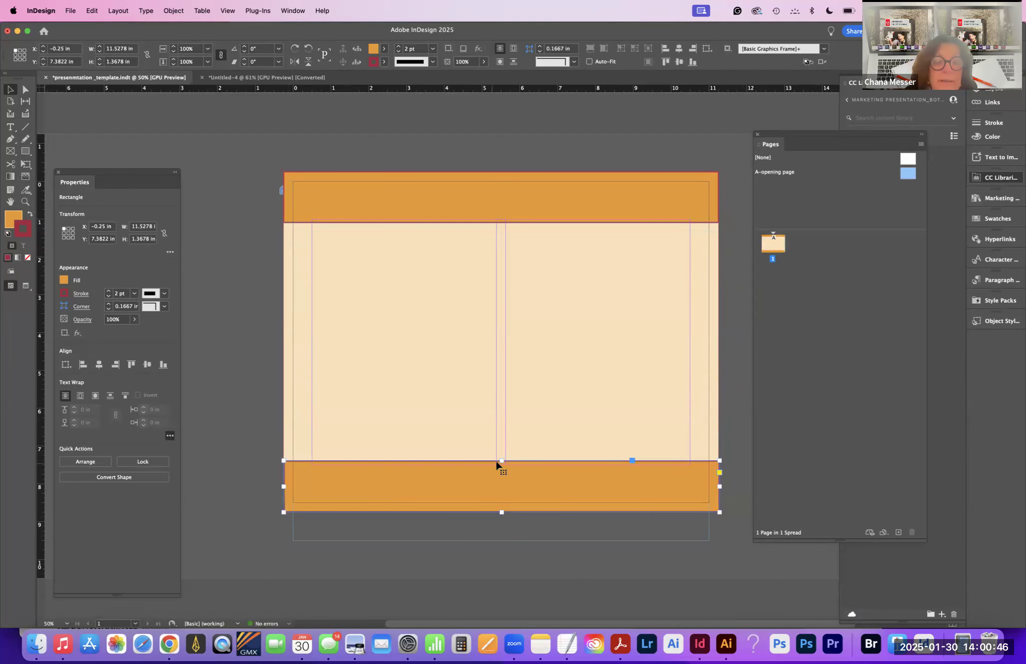
left_click_drag(501, 460, 509, 494)
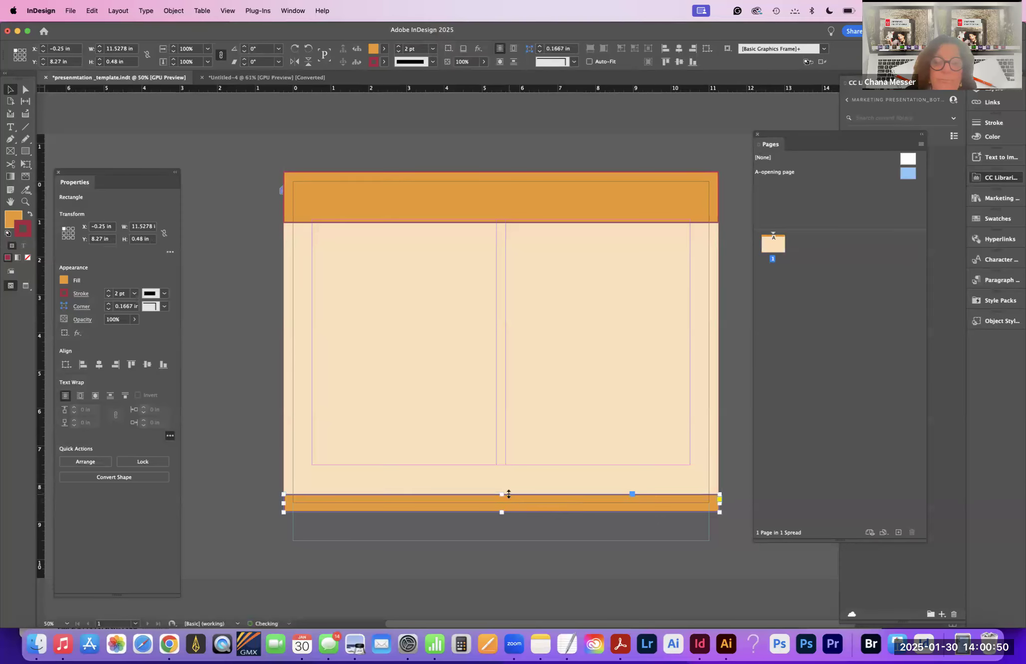
Step: Preview the page with its header and footer bars and save the document
left_click(25, 286)
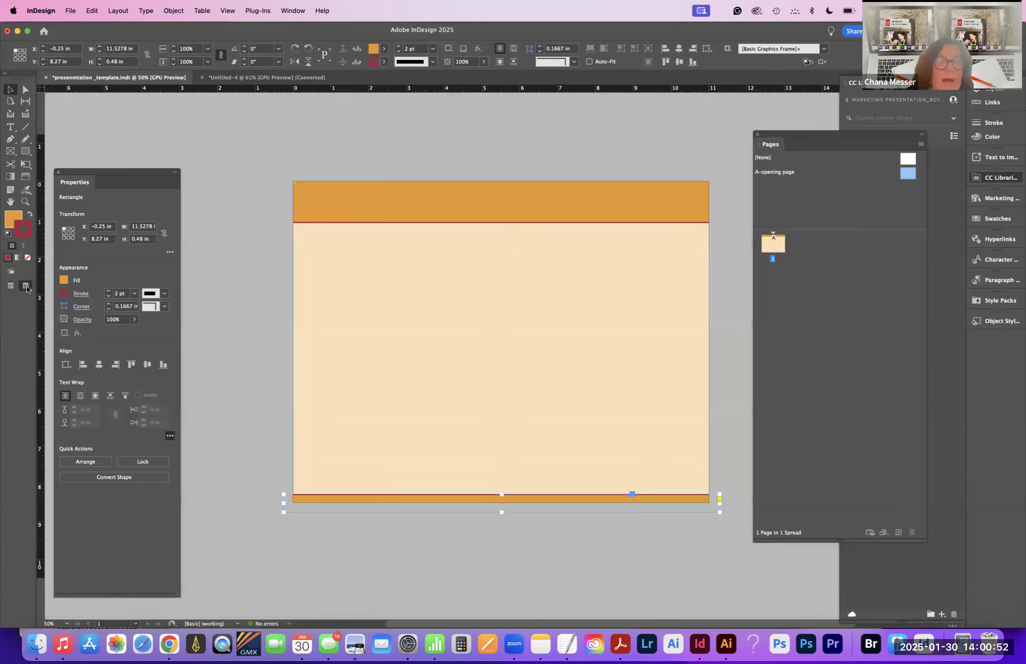
left_click(201, 195)
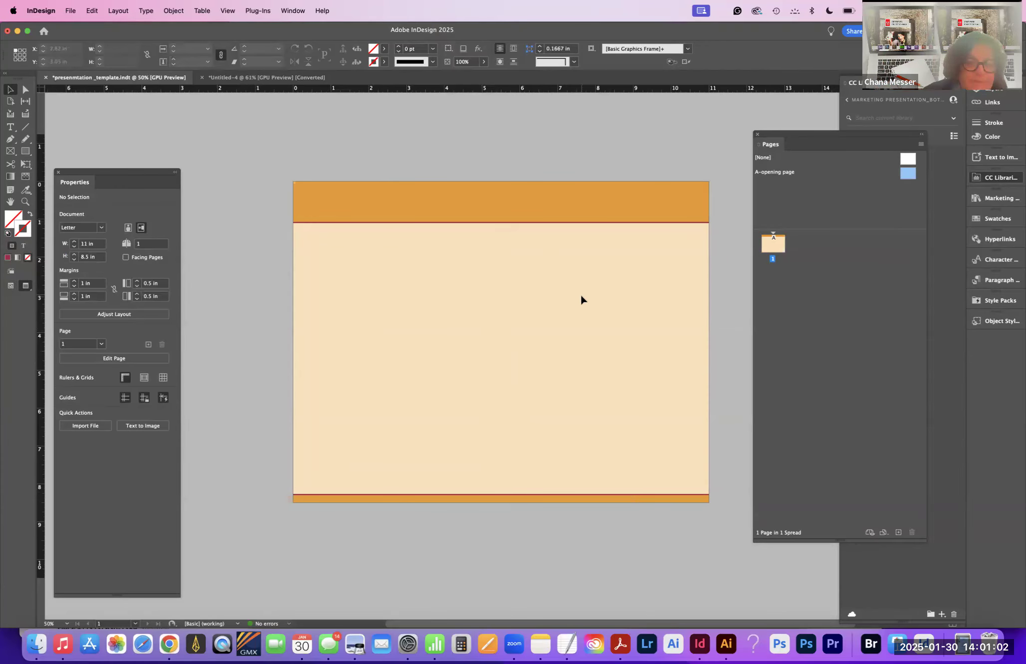
key("super+s")
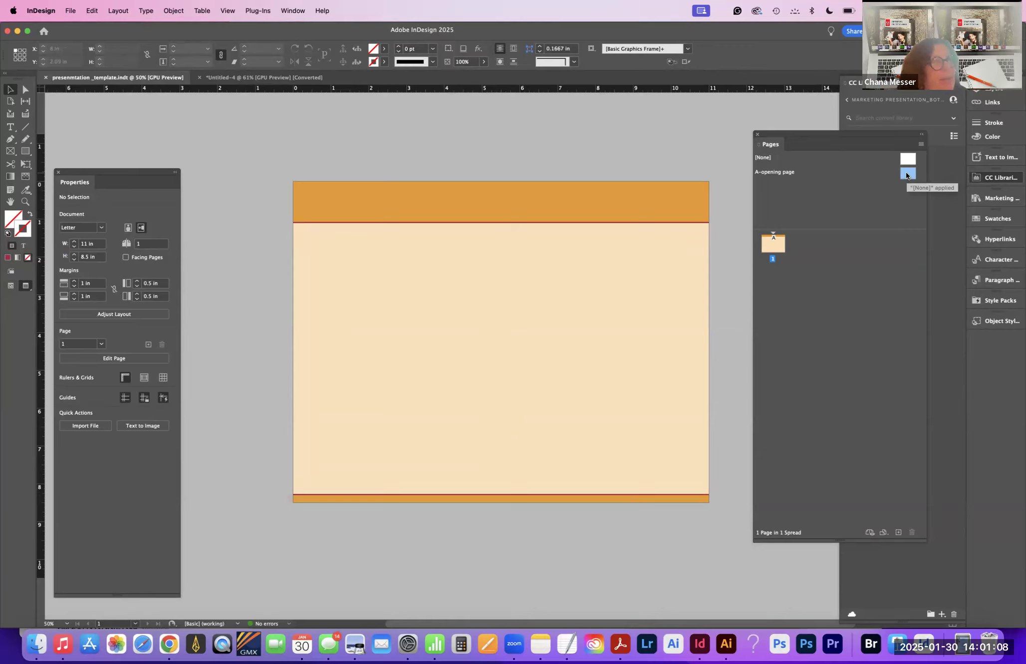
left_click(921, 145)
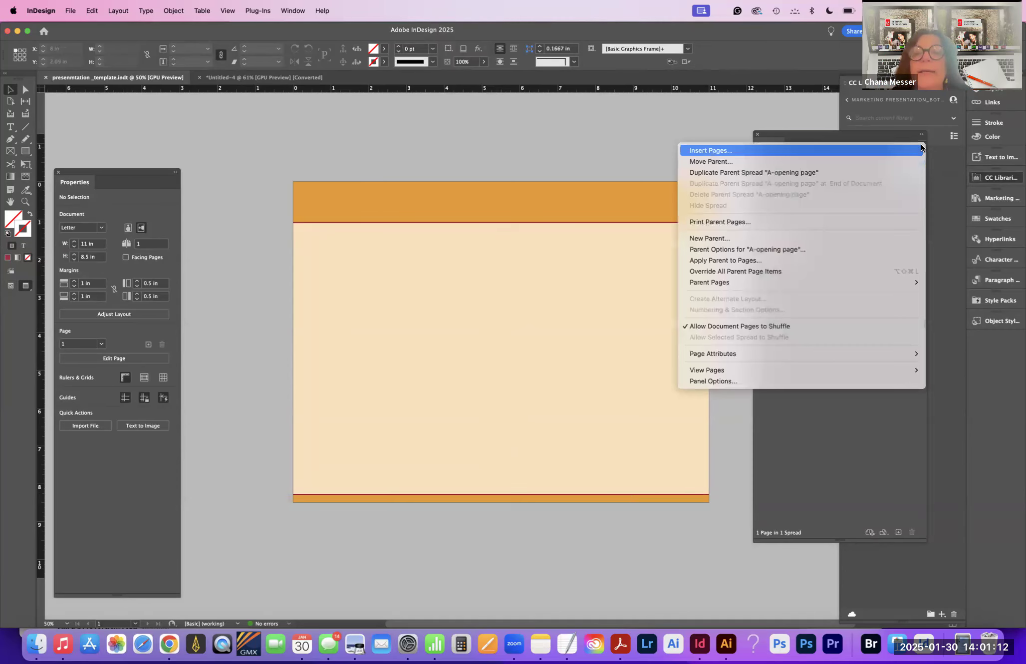
left_click(914, 170)
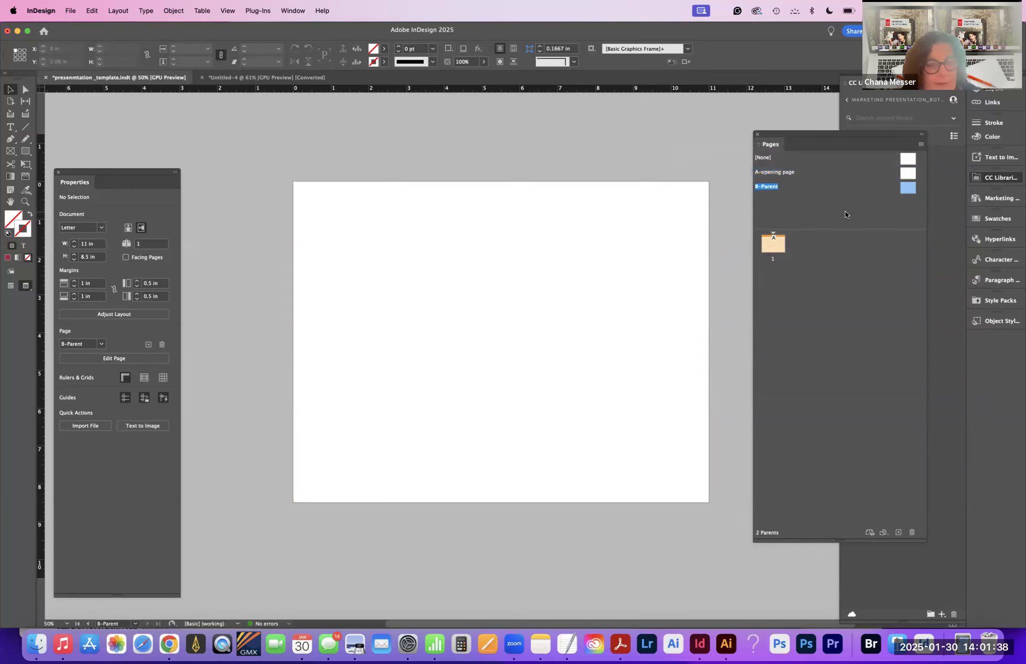
key("super+z")
key("super+s")
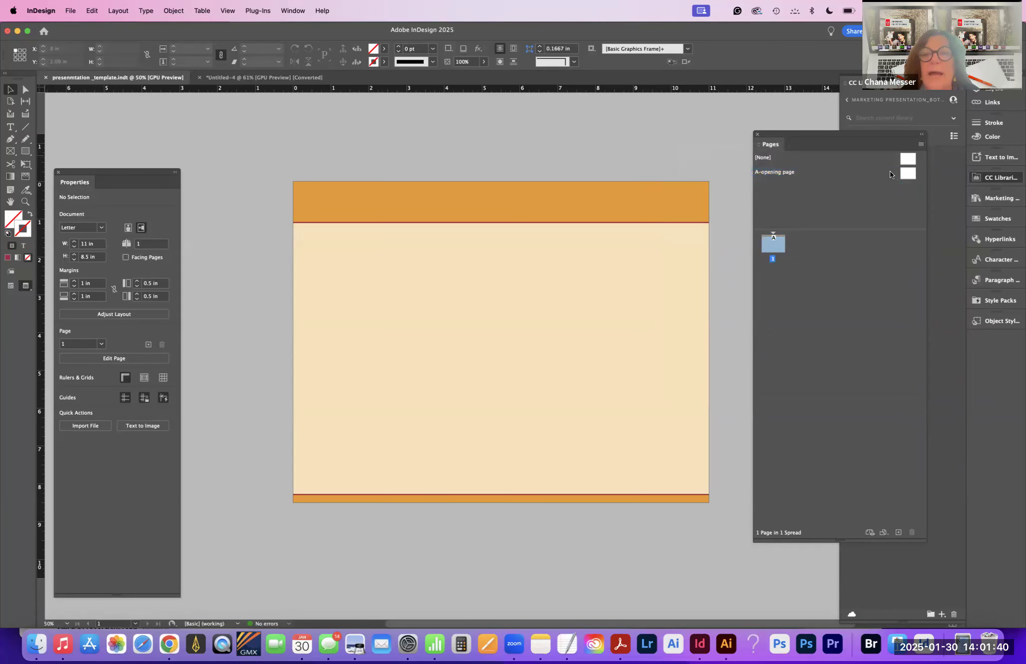
Step: Create a second, blank parent page in the document using the default options
left_click(907, 172)
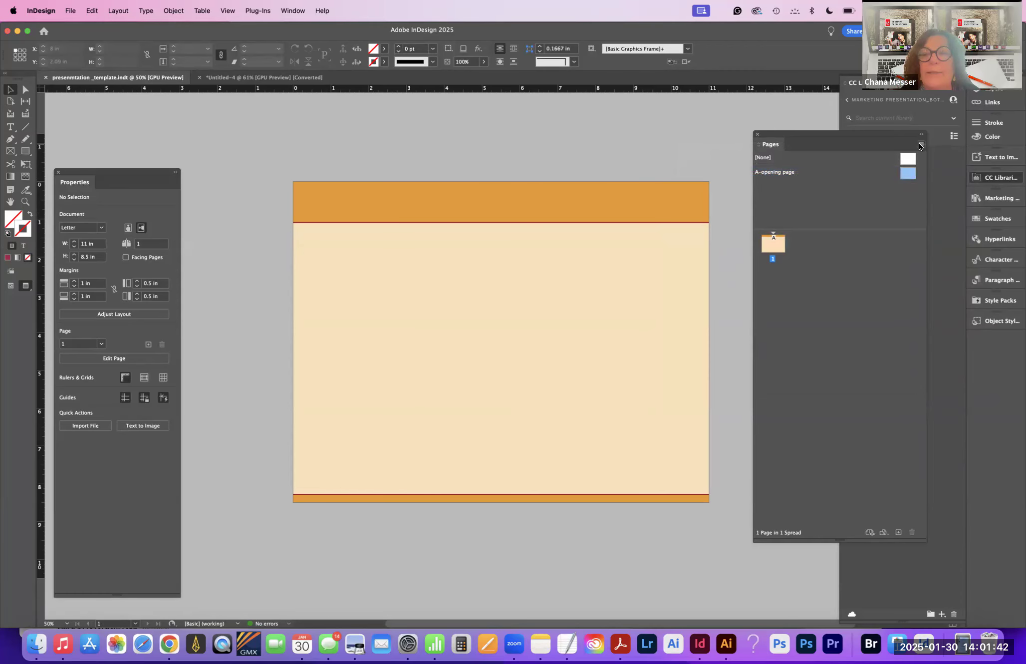
left_click(870, 173)
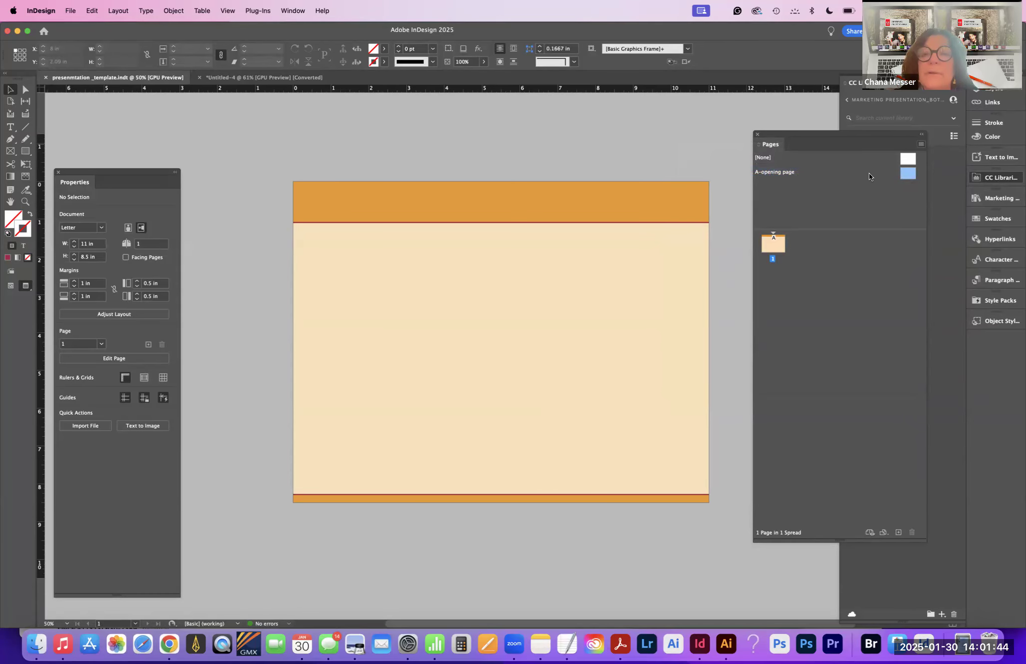
key("Return")
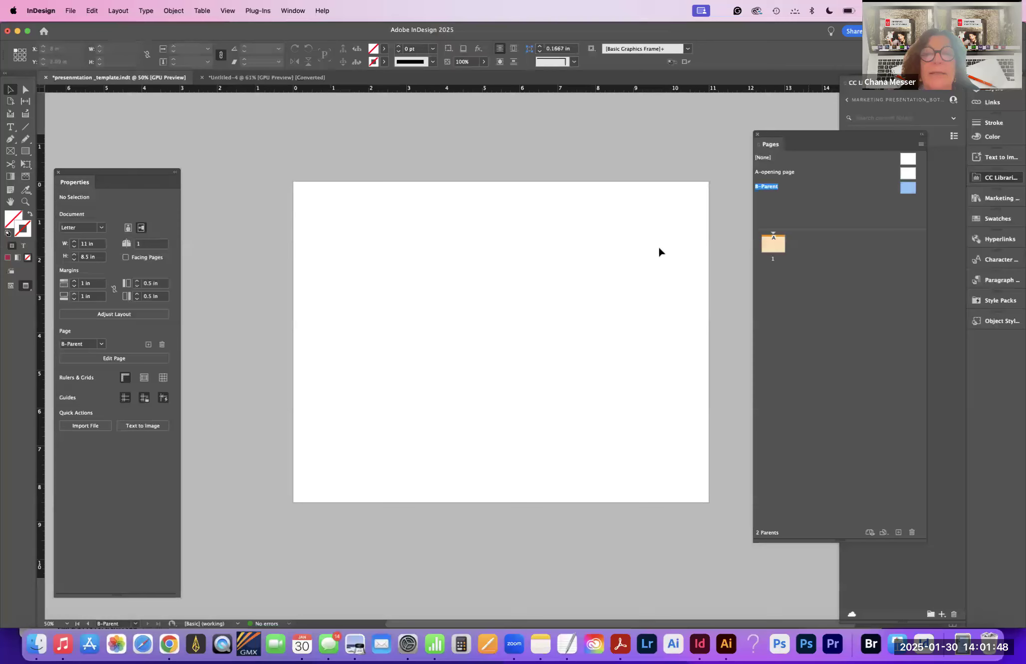
Step: Draw a rectangle covering the new parent page out to the bleed, 11.5 in wide and 9 in high
left_click(10, 285)
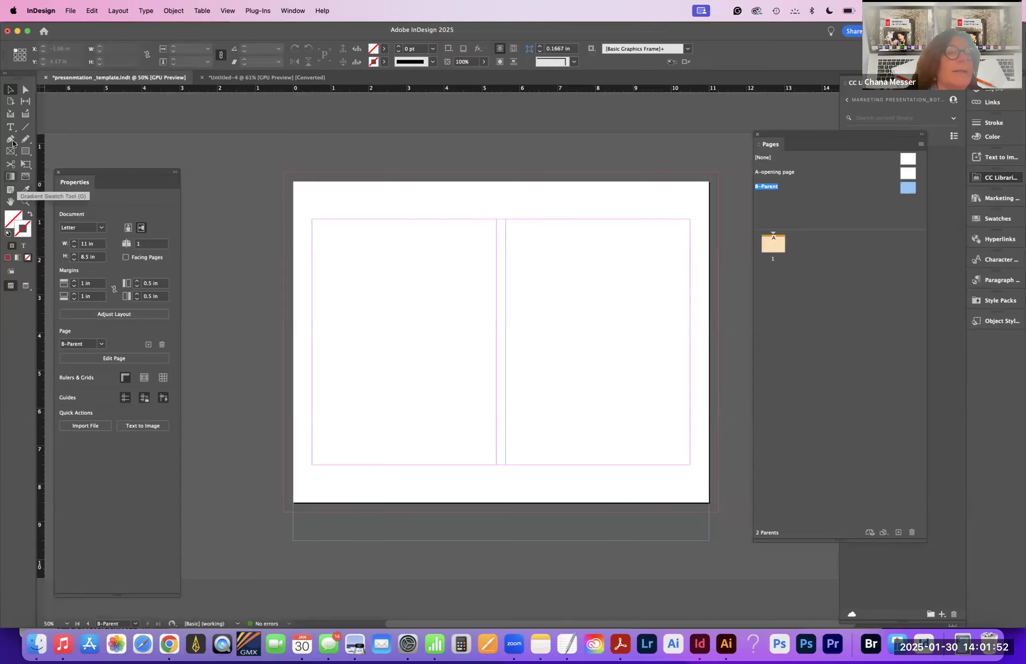
left_click(26, 152)
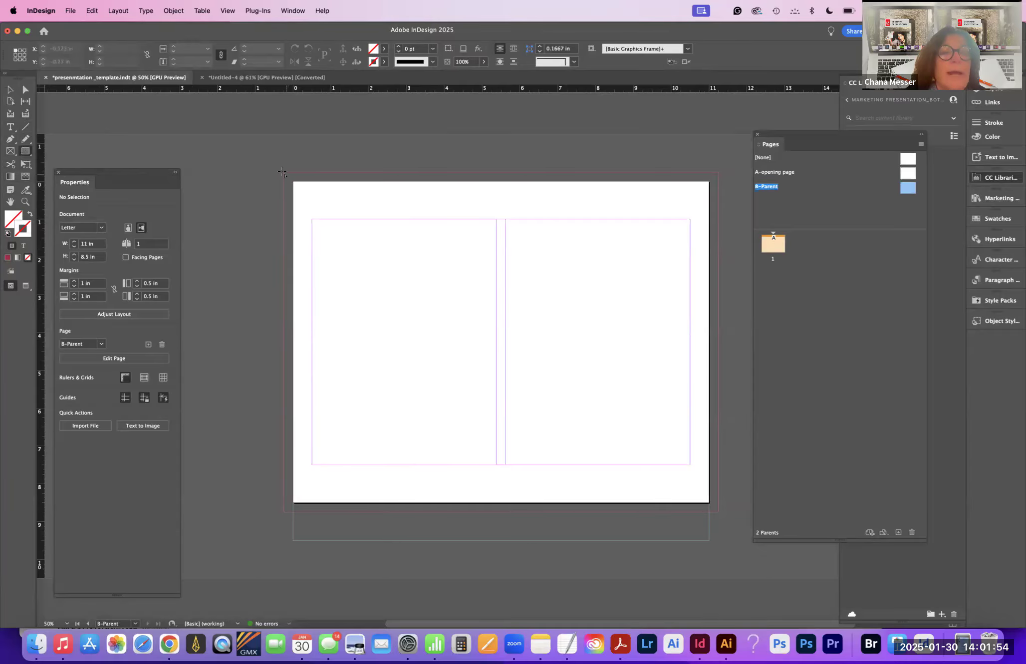
left_click_drag(281, 171, 719, 512)
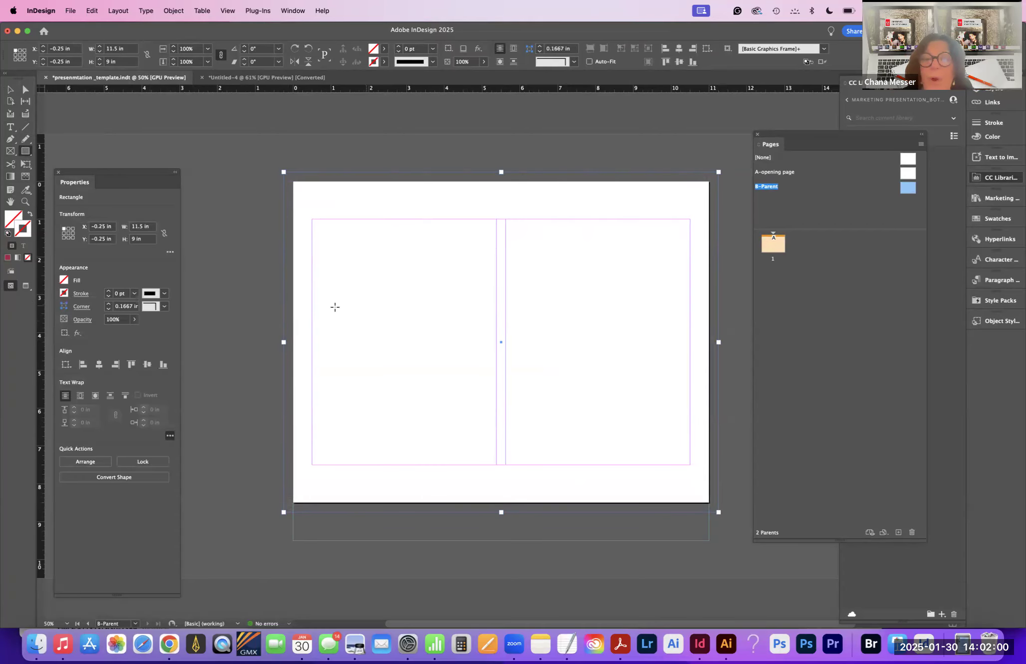
Step: Fill the background rectangle with the 30% tint C=4 M=37 swatch from Colorful_Theme and lock it in place
left_click(64, 280)
scroll(182, 414, "down", 1)
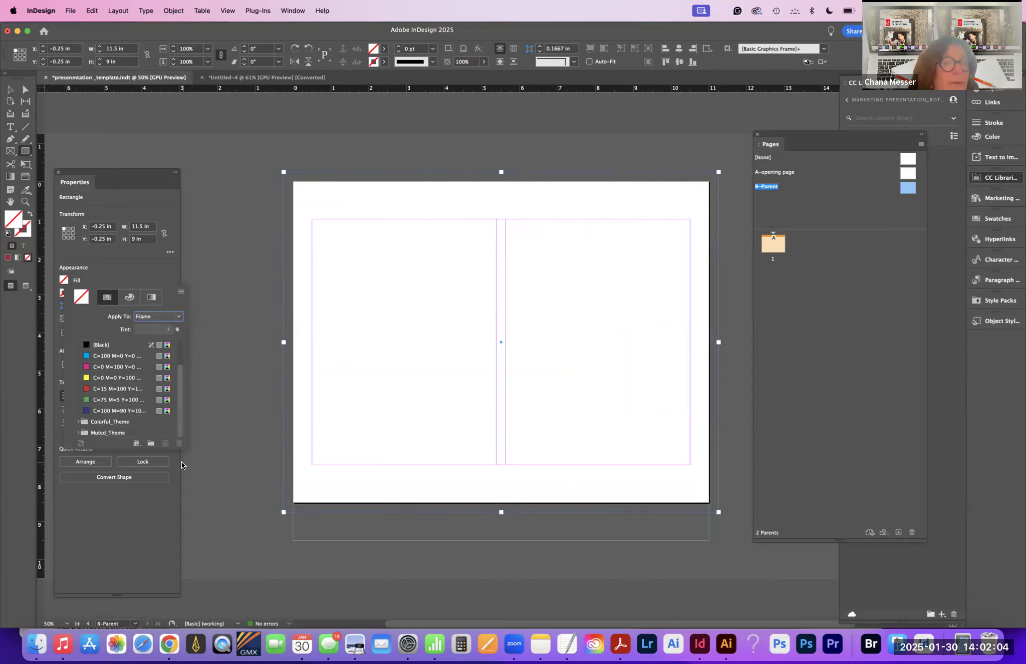
scroll(76, 419, "up", 2)
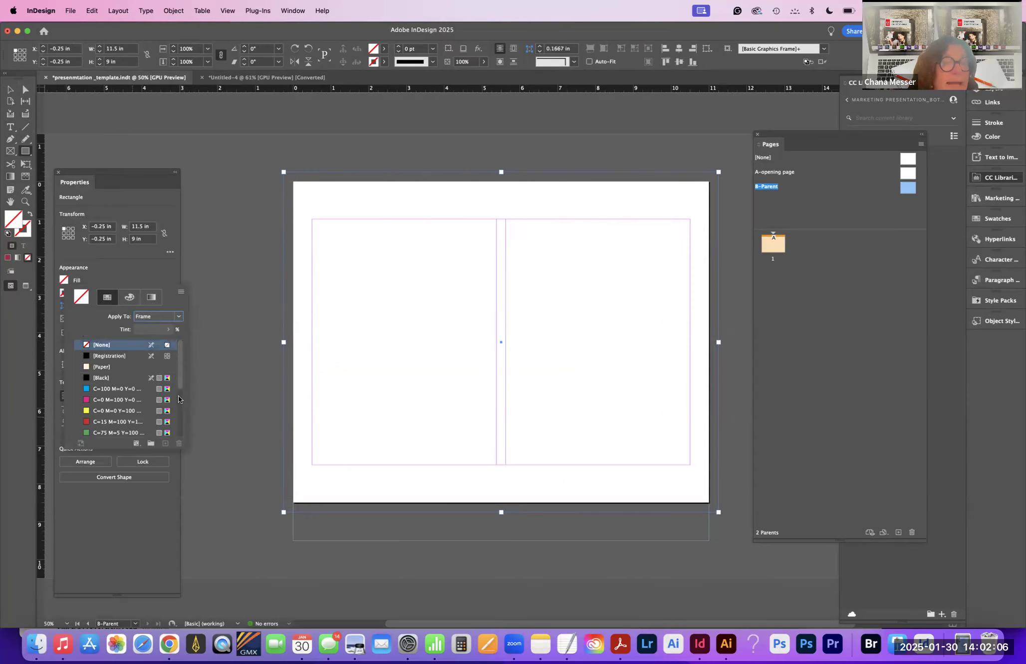
left_click_drag(177, 382, 180, 460)
left_click(104, 420)
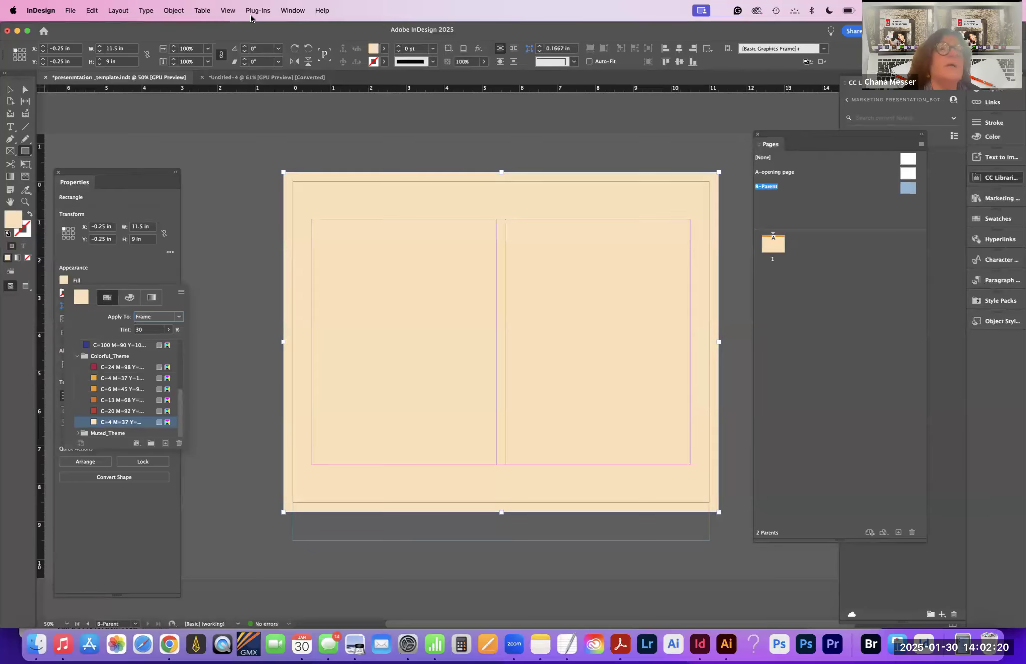
left_click(173, 9)
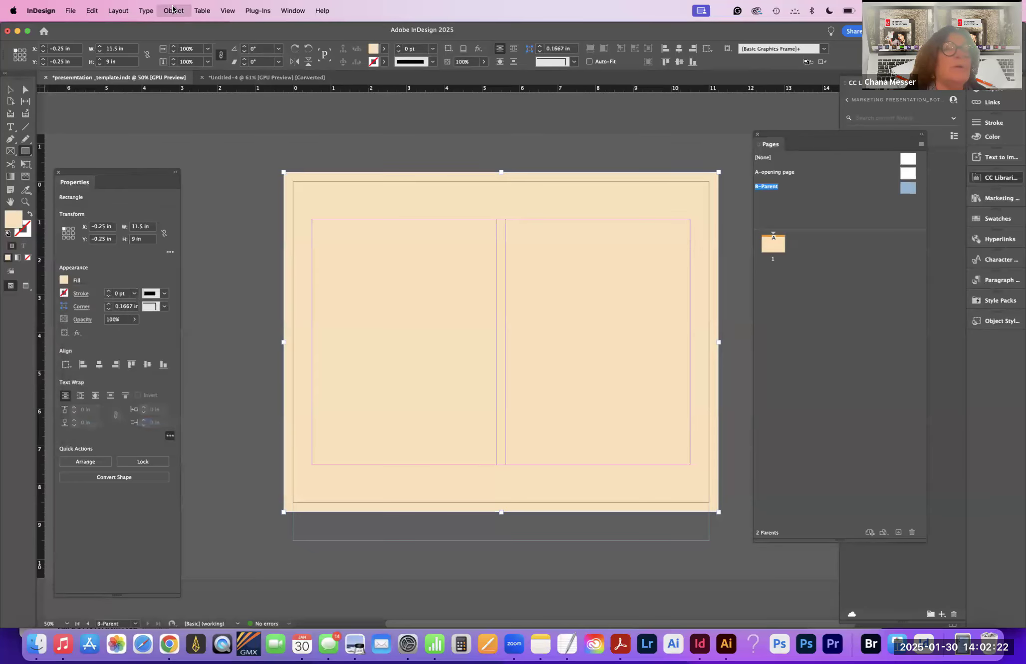
left_click(182, 102)
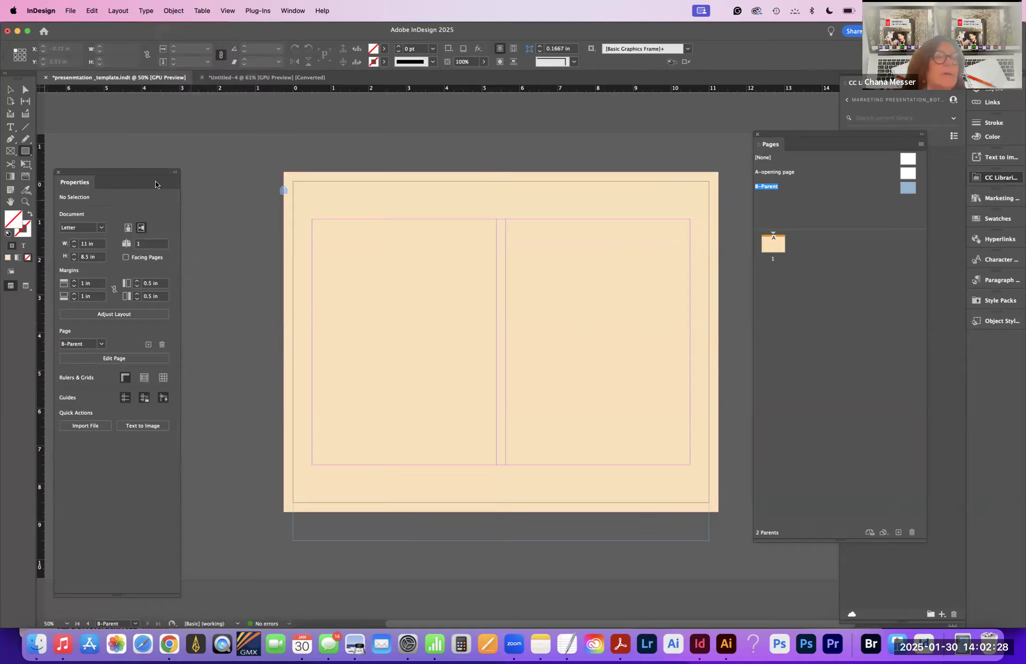
Step: Draw a text frame filling the left column of B-Parent, 4.875 in wide and 6.5 in high
left_click(11, 127)
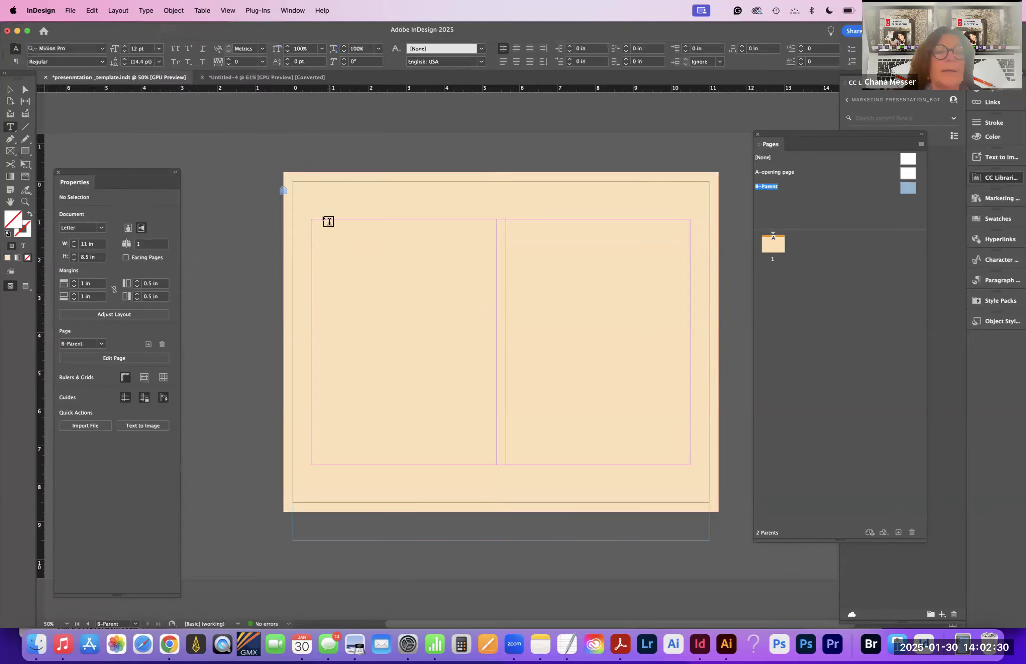
left_click_drag(313, 220, 495, 464)
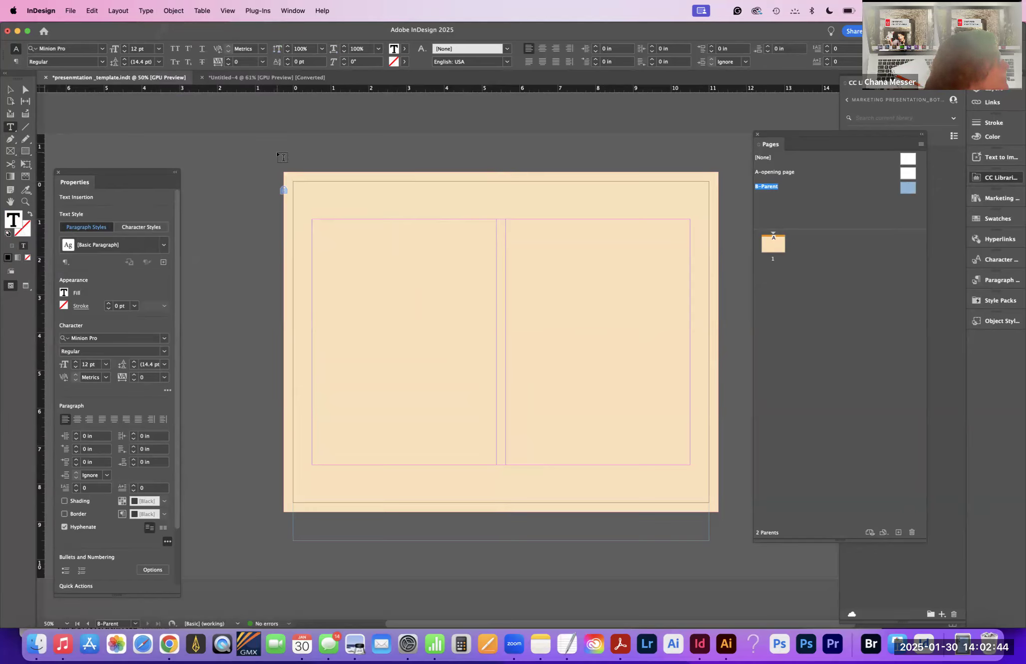
key("Escape")
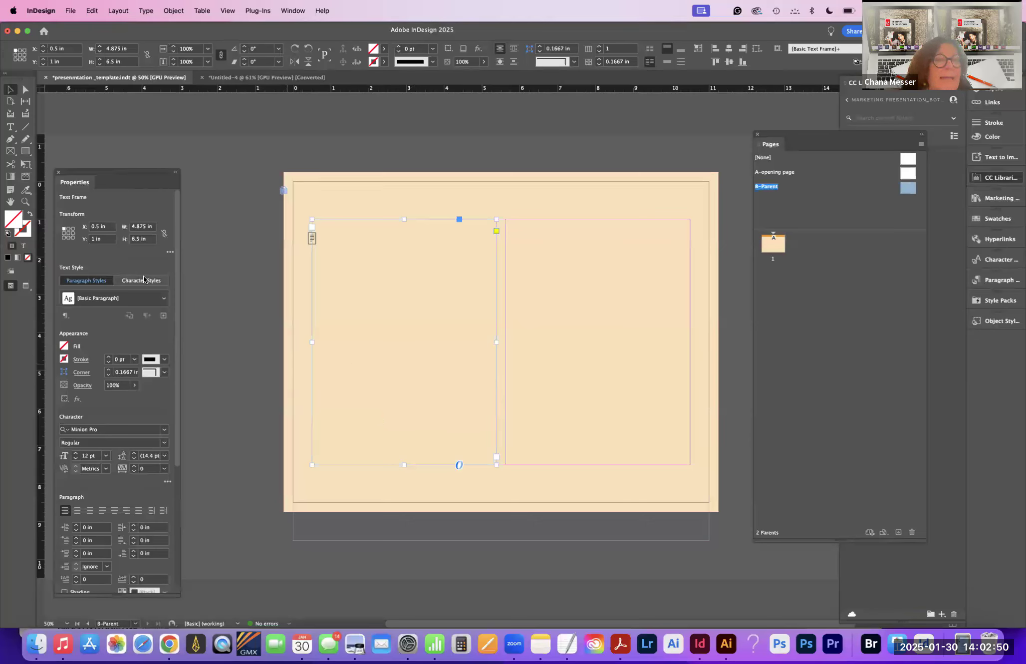
Step: Fill the left column's text frame with the pale pink C=3 M=13 swatch from Muted_Theme
left_click(64, 346)
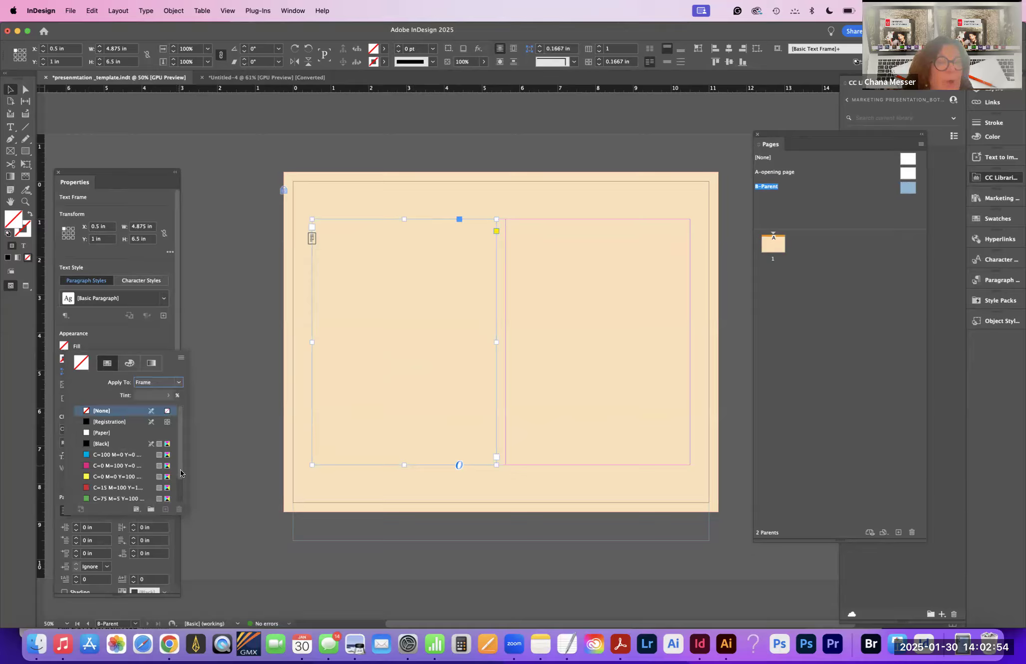
scroll(177, 467, "down", 2)
scroll(80, 494, "up", 2)
scroll(179, 453, "down", 4)
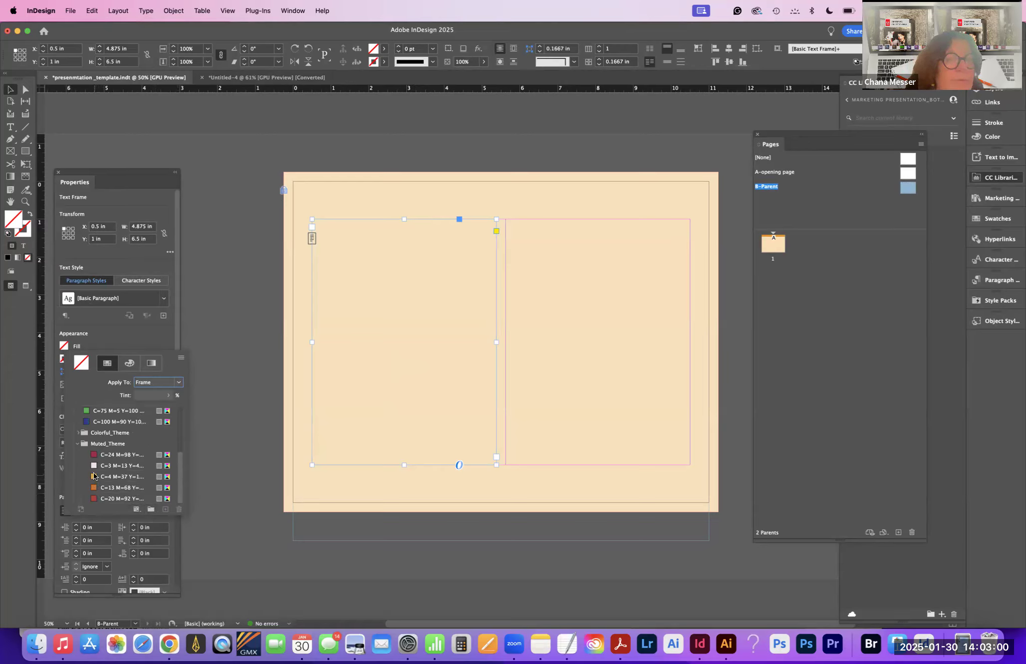
left_click(95, 466)
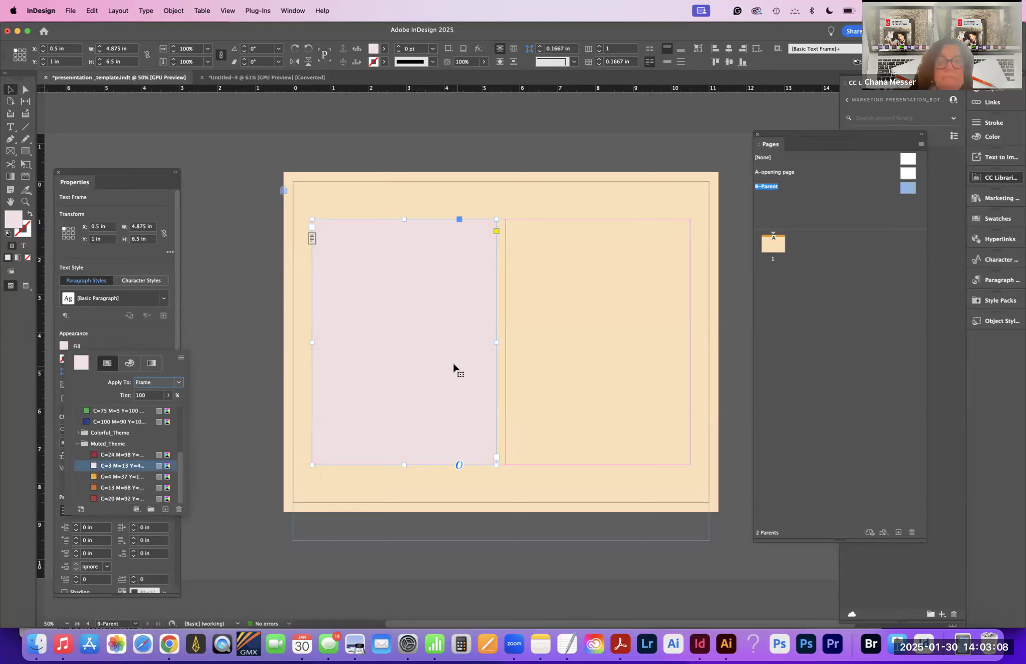
left_click(529, 308)
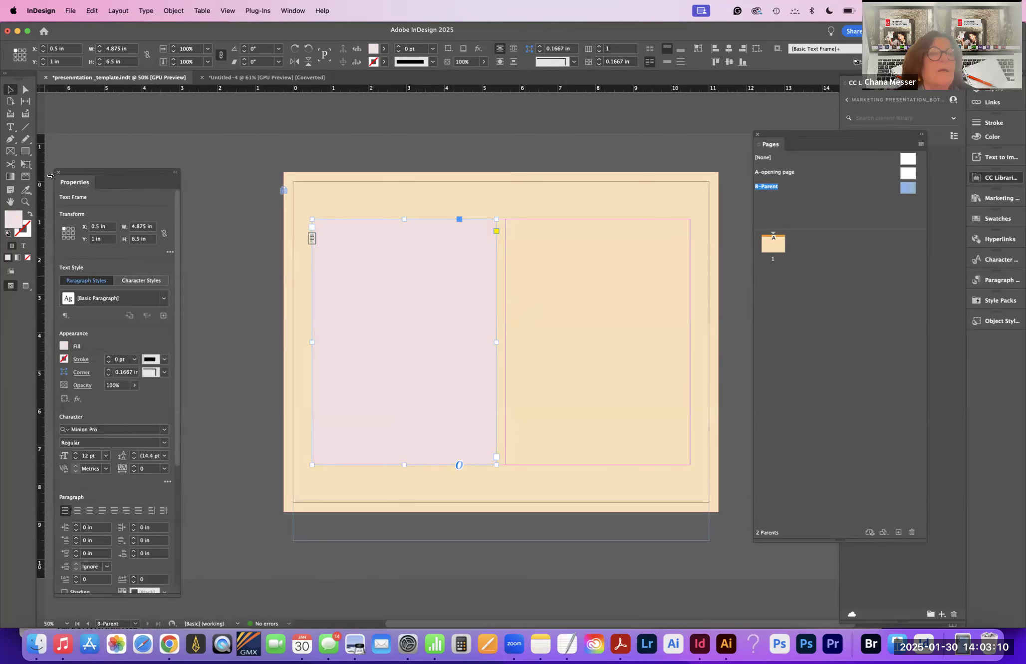
Step: Draw a rectangular placeholder frame filling the right column of B-Parent, 4.875 in wide and 6.5 in high
left_click(10, 153)
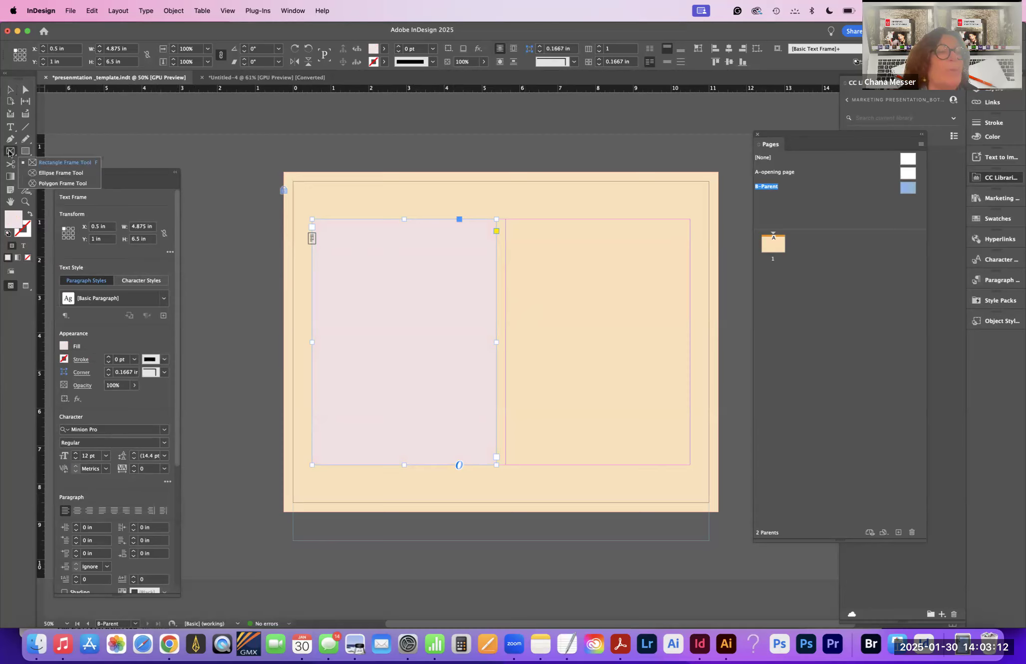
left_click_drag(10, 153, 66, 163)
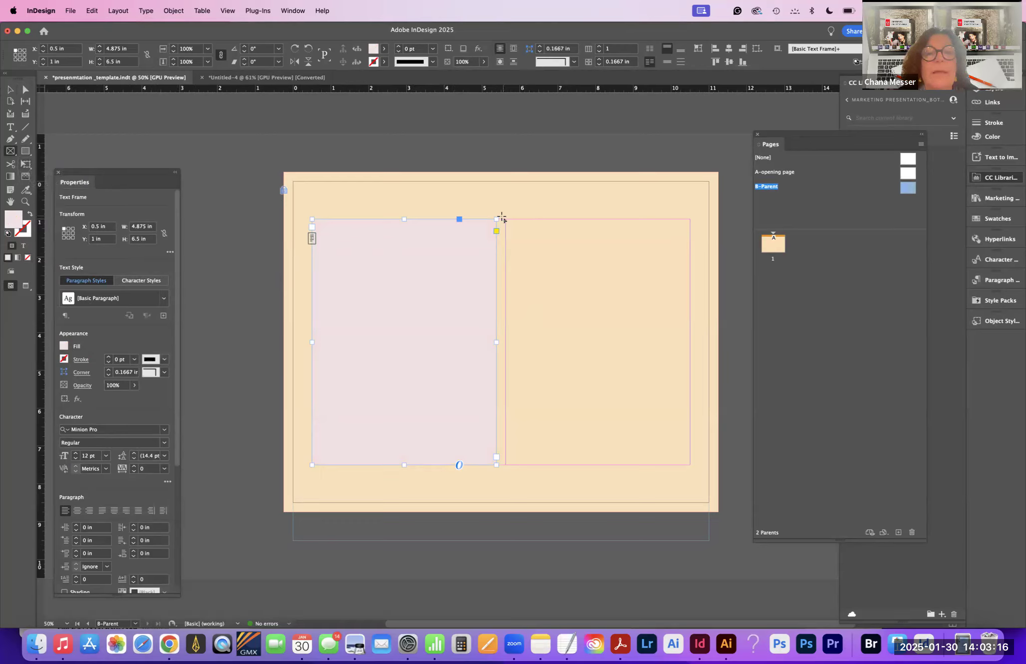
left_click_drag(506, 220, 690, 464)
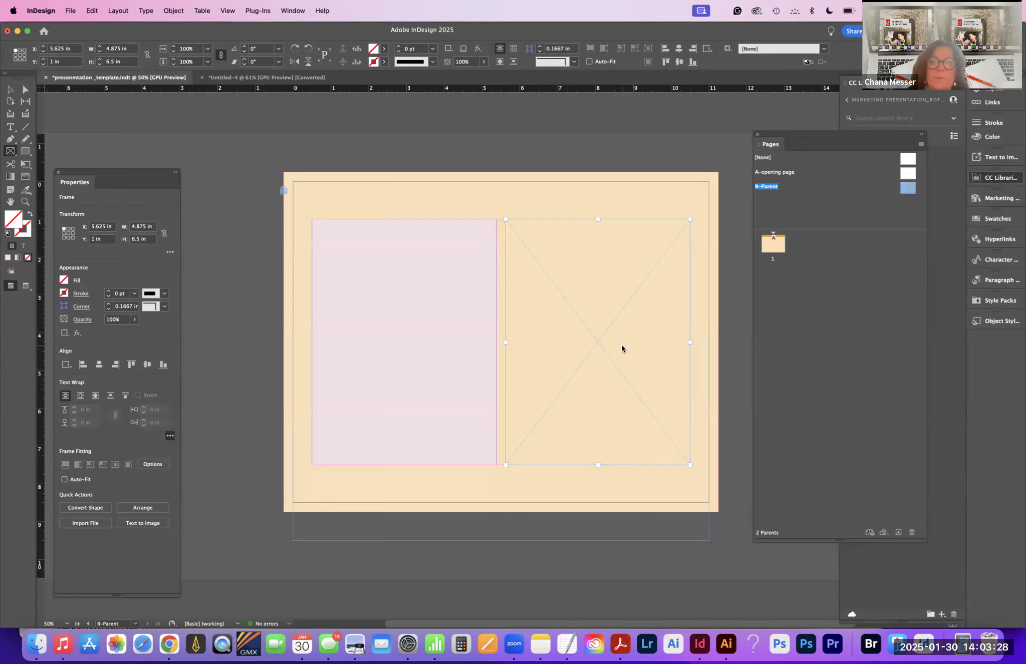
Step: Set the right column frame's fitting option to Fill Frame Proportionally and save the template
right_click(626, 368)
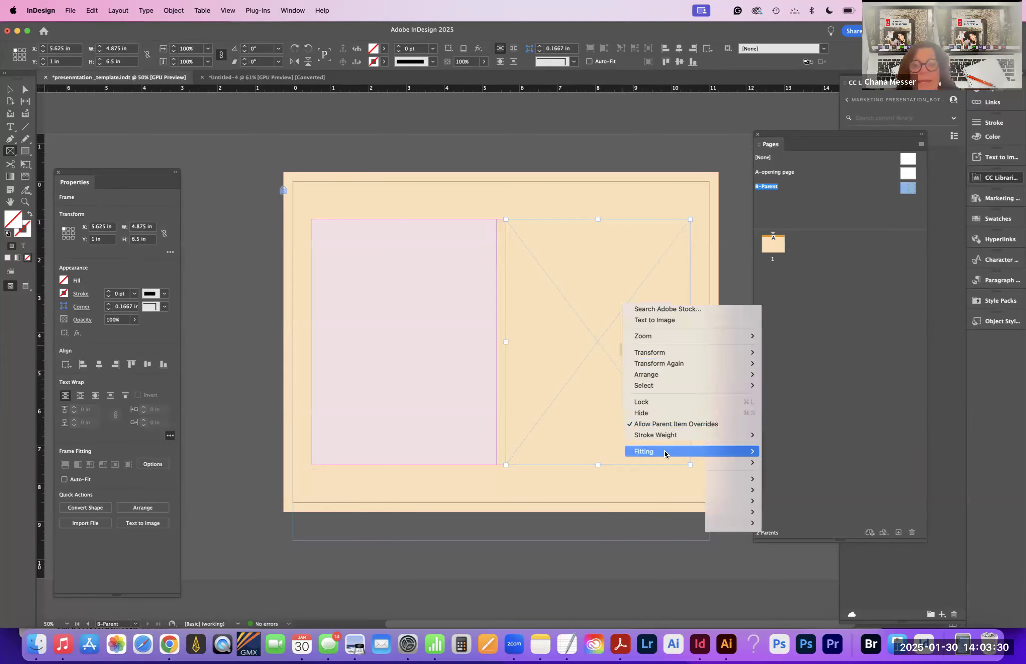
mouse_move(665, 451)
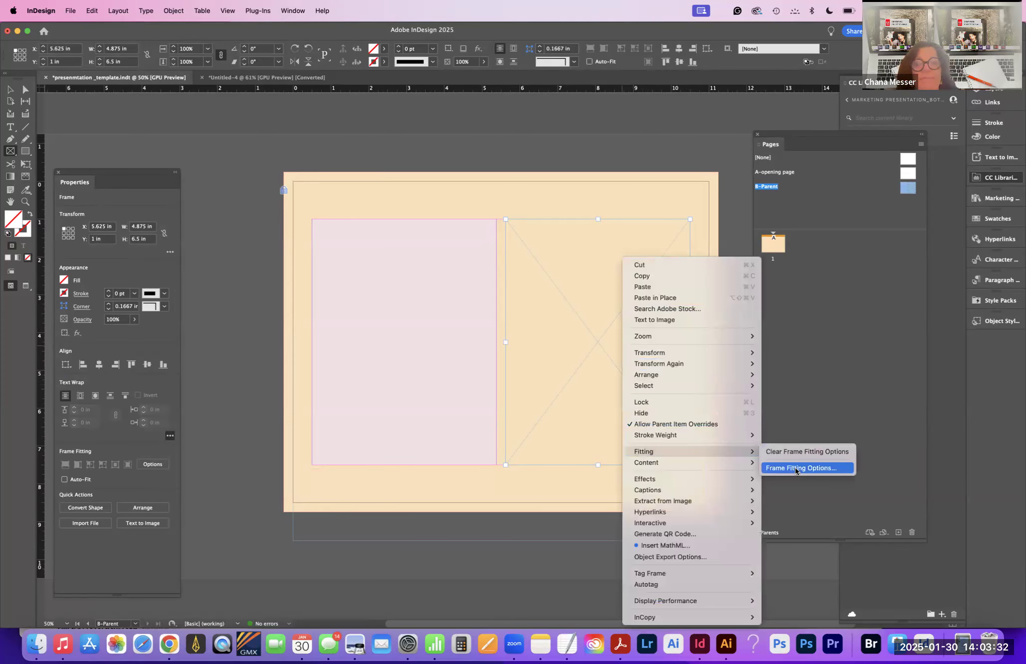
left_click(795, 467)
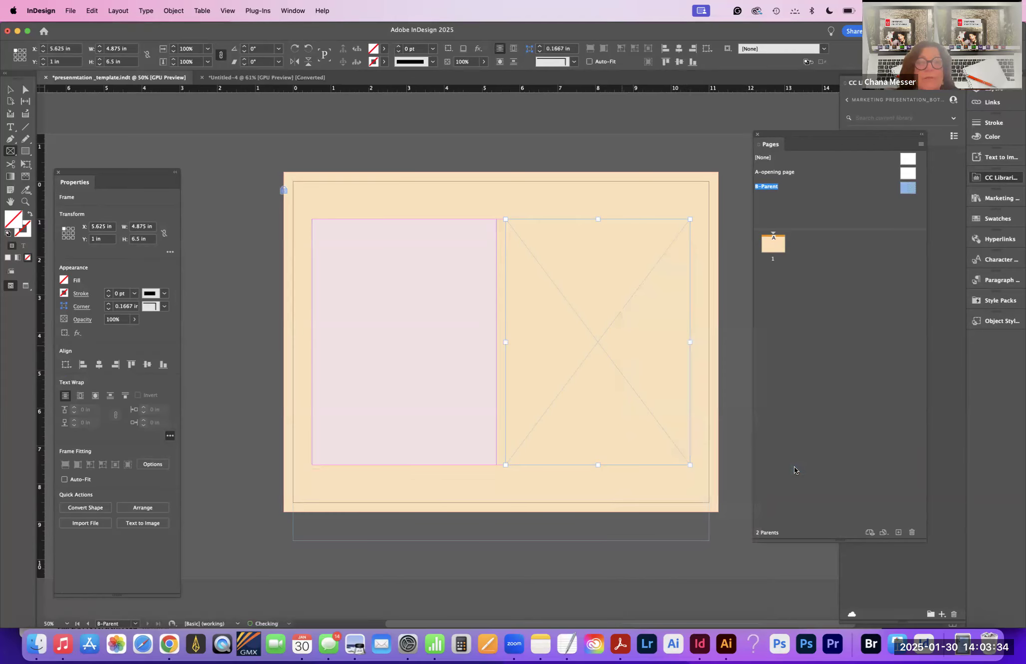
left_click(483, 301)
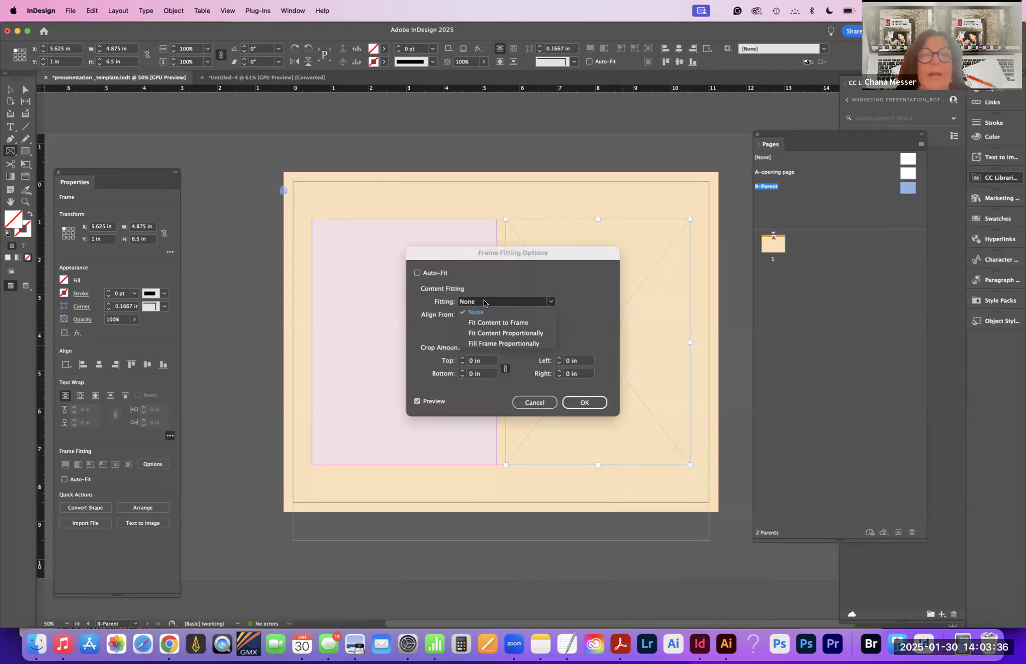
left_click(503, 344)
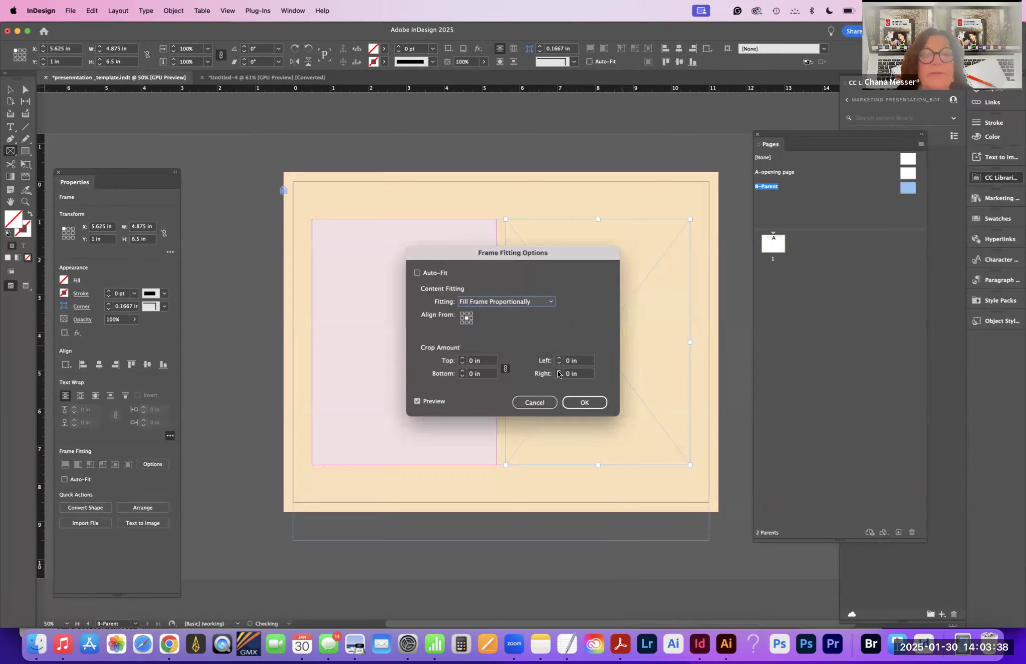
left_click(585, 403)
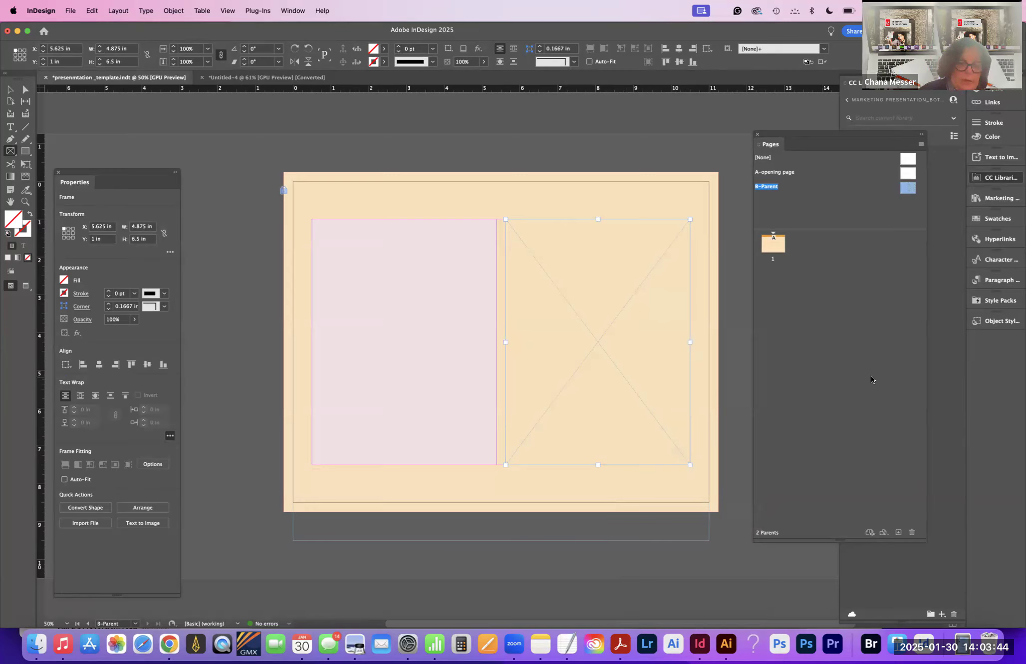
key("super+s")
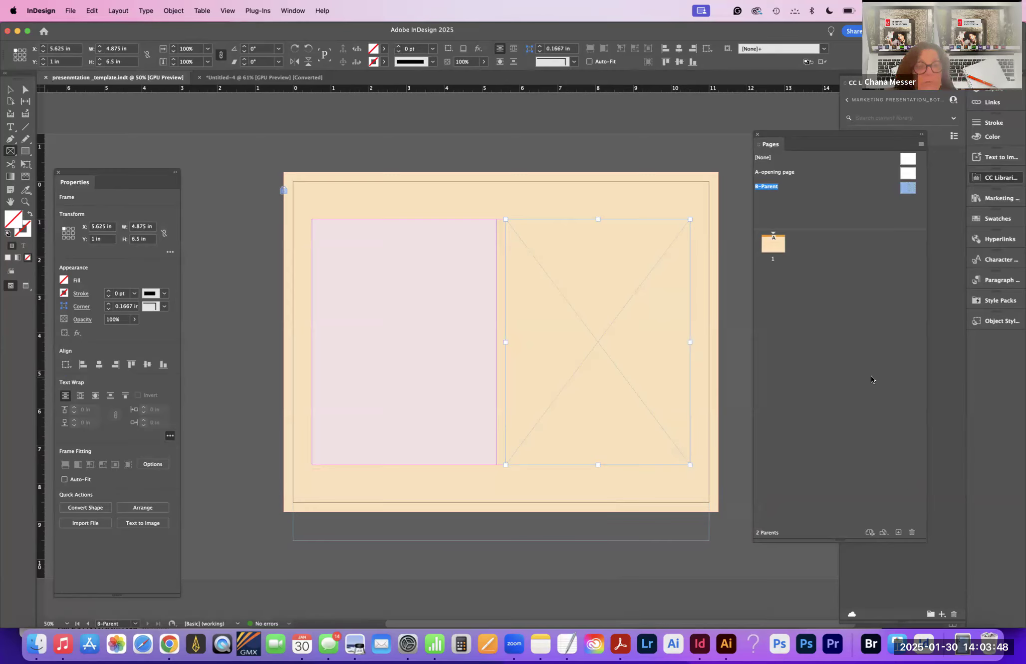
Step: Return to page 1 and rename the B-Parent page "ininside info", keeping the prefix B
left_click(773, 246, "alt")
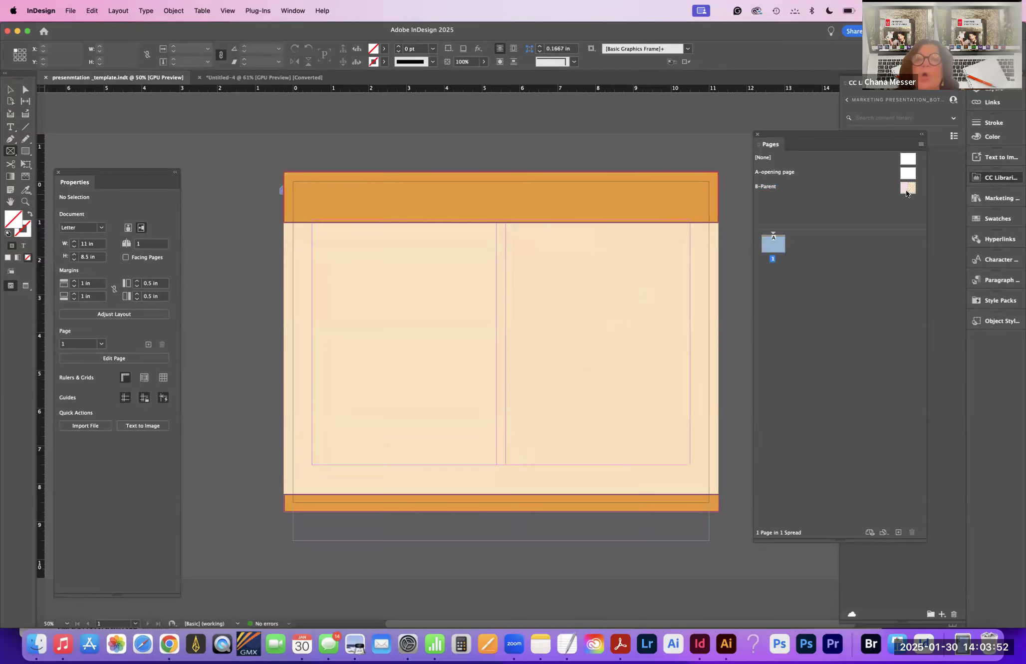
left_click(763, 189)
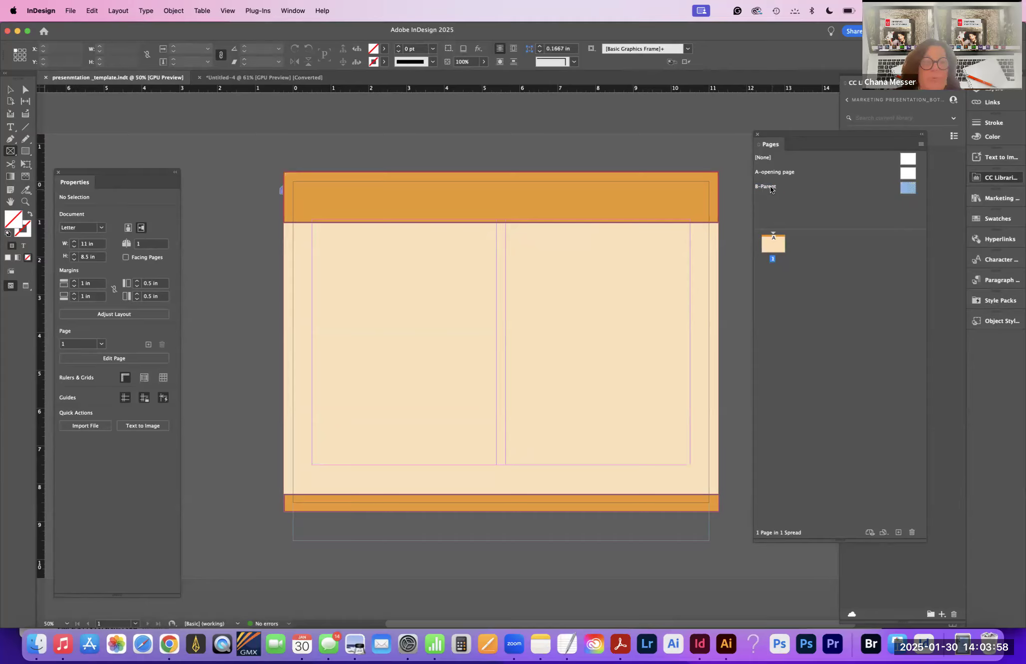
right_click(770, 189)
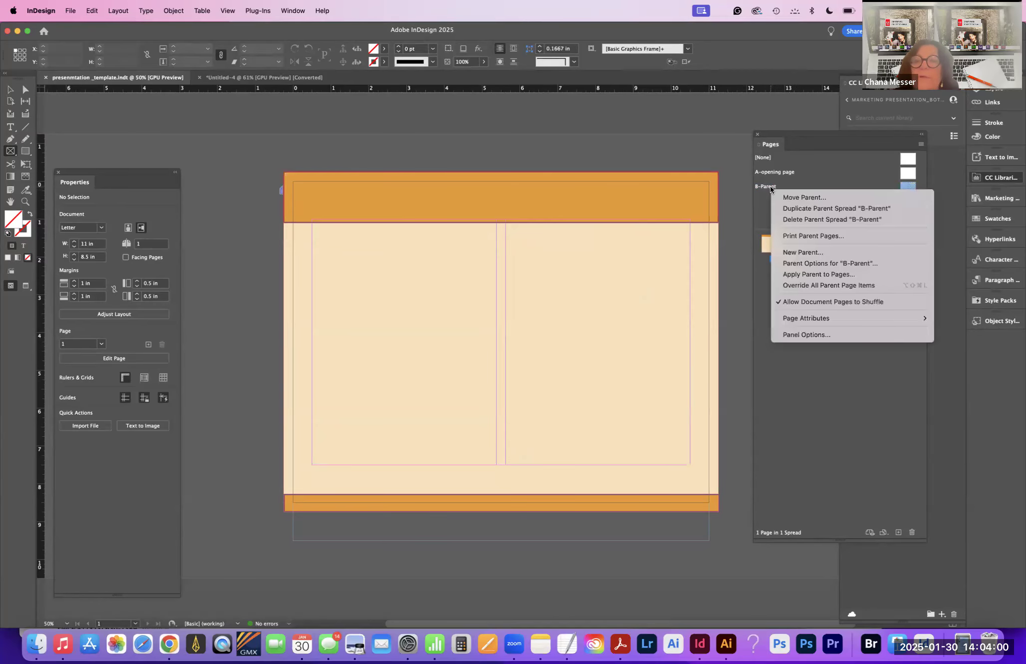
left_click(797, 264)
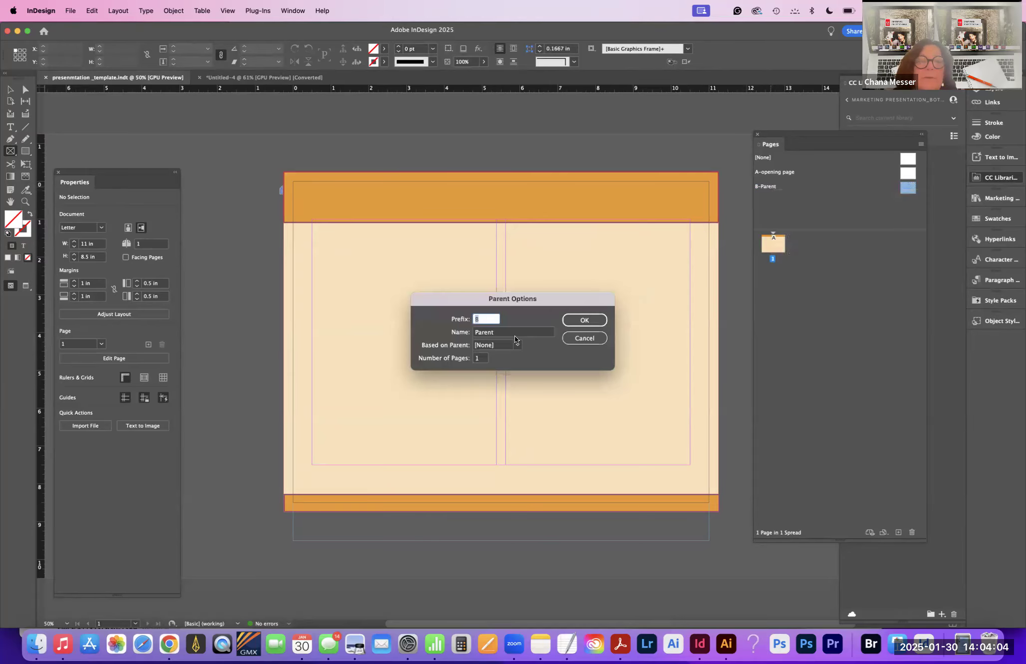
key("Tab")
key("BackSpace")
type("ind")
key("BackSpace")
type("inside info")
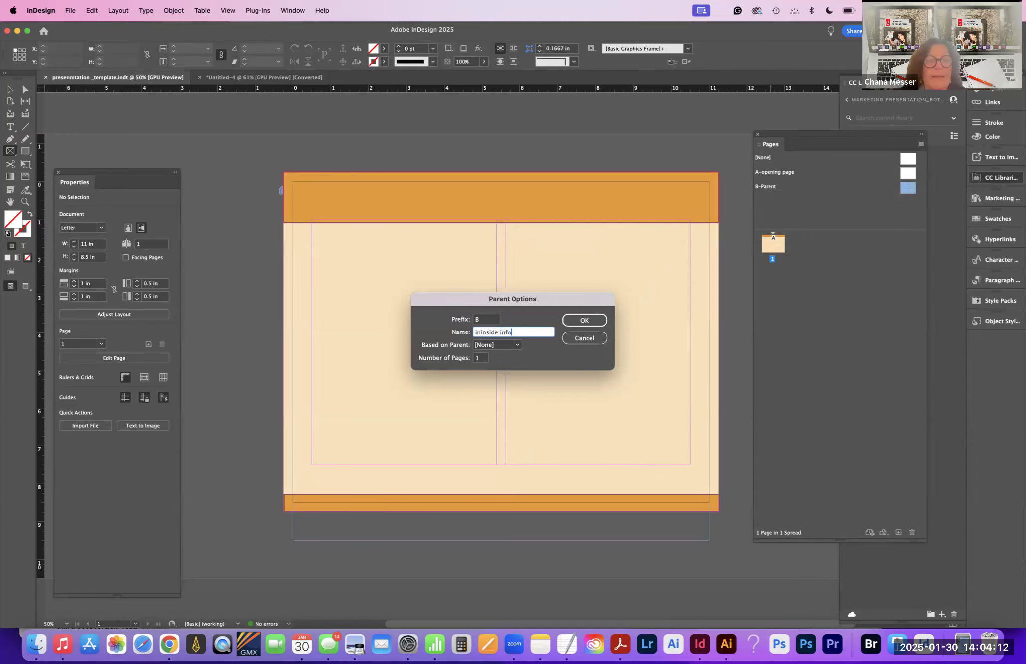
left_click(576, 321)
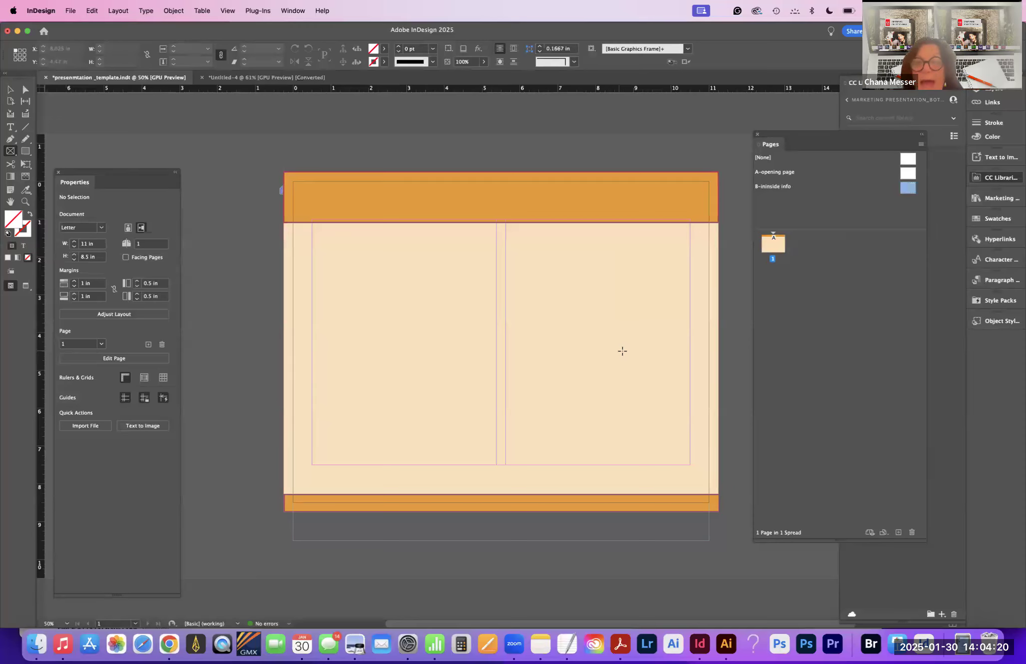
Step: Add pages 2 to 5 to the document after page 1, all based on the B parent
left_click_drag(909, 187, 774, 281)
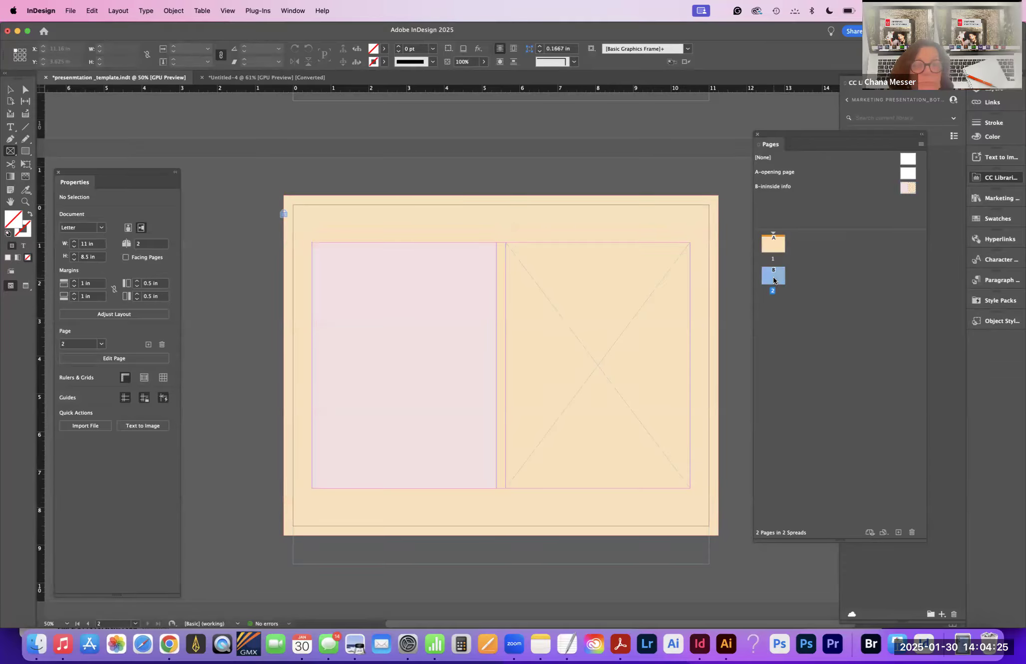
double_click(773, 244)
double_click(773, 276)
left_click_drag(909, 187, 772, 306)
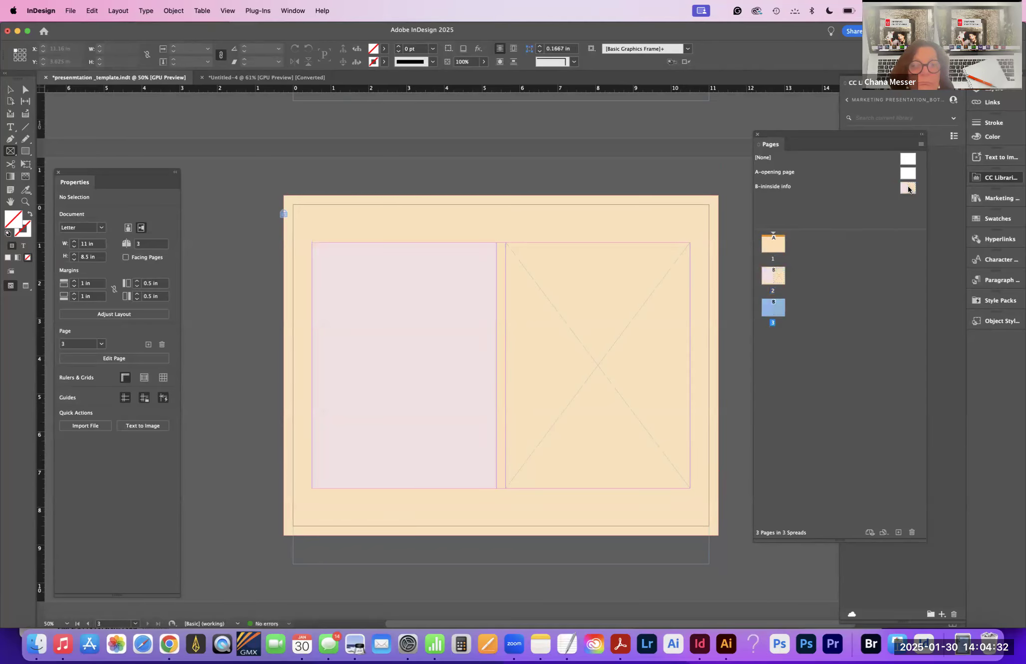
left_click_drag(908, 186, 772, 339)
left_click_drag(909, 187, 774, 370)
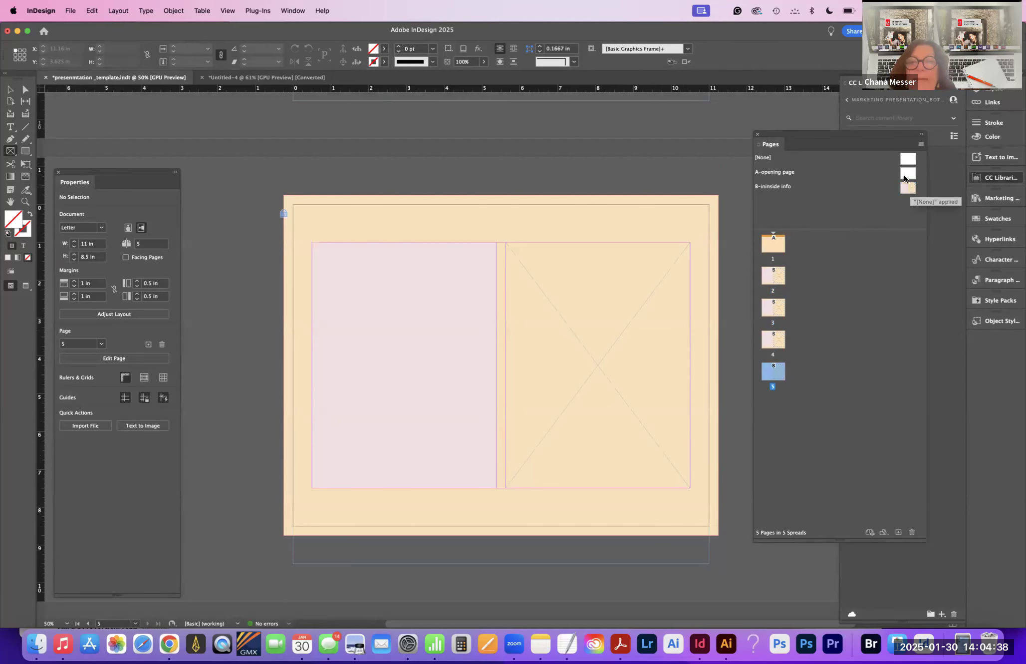
Step: Add page 6 from the A-opening page parent, try moving page 1 to after page 5, and undo the move
left_click_drag(908, 173, 772, 406)
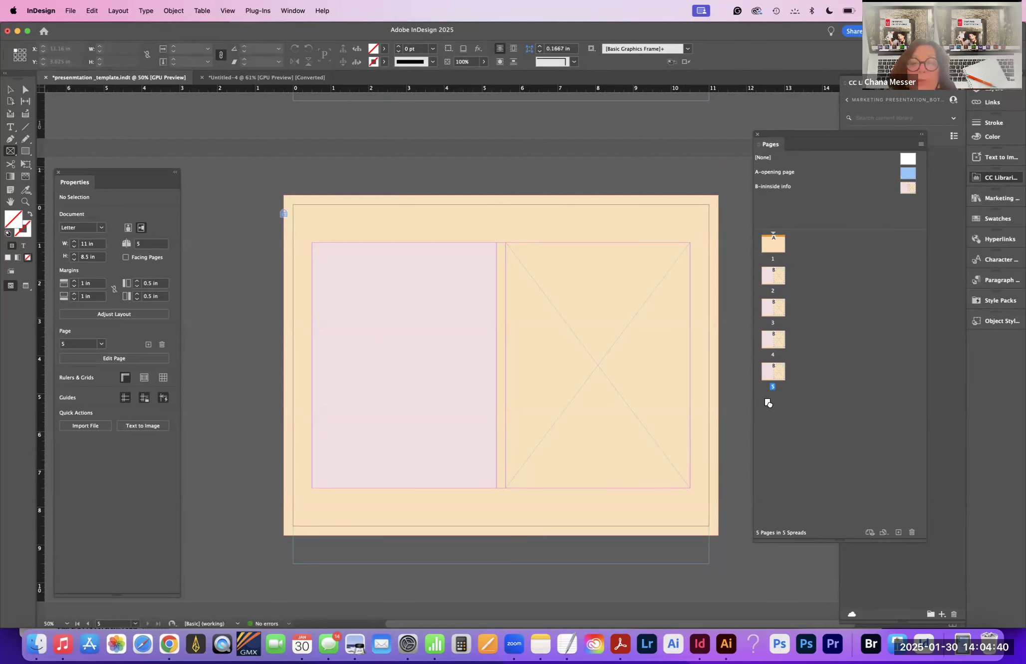
left_click(772, 406)
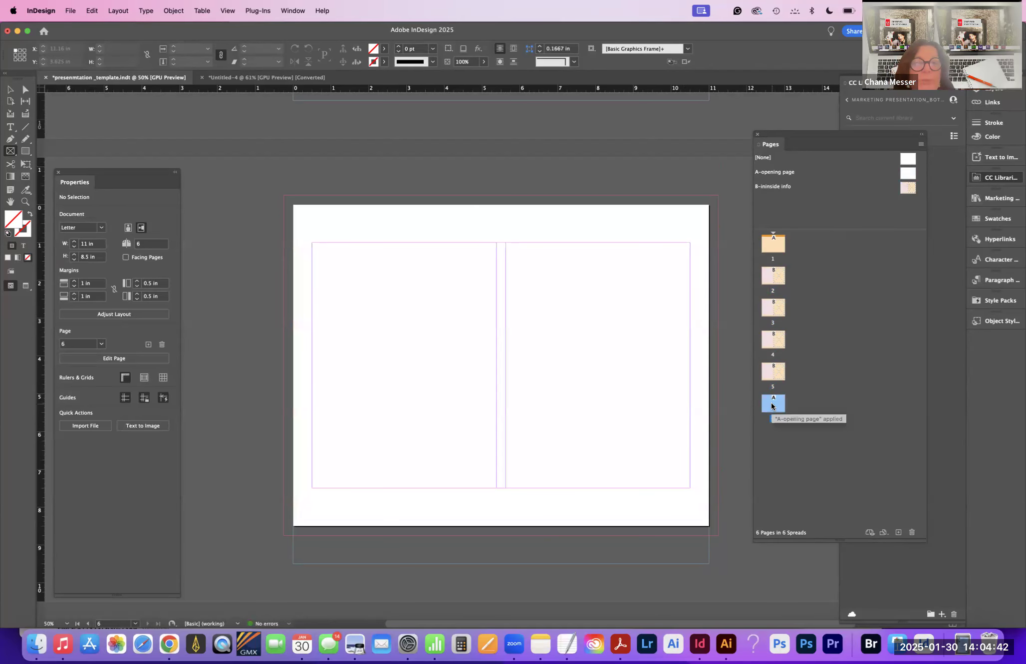
left_click(908, 173)
left_click(773, 244)
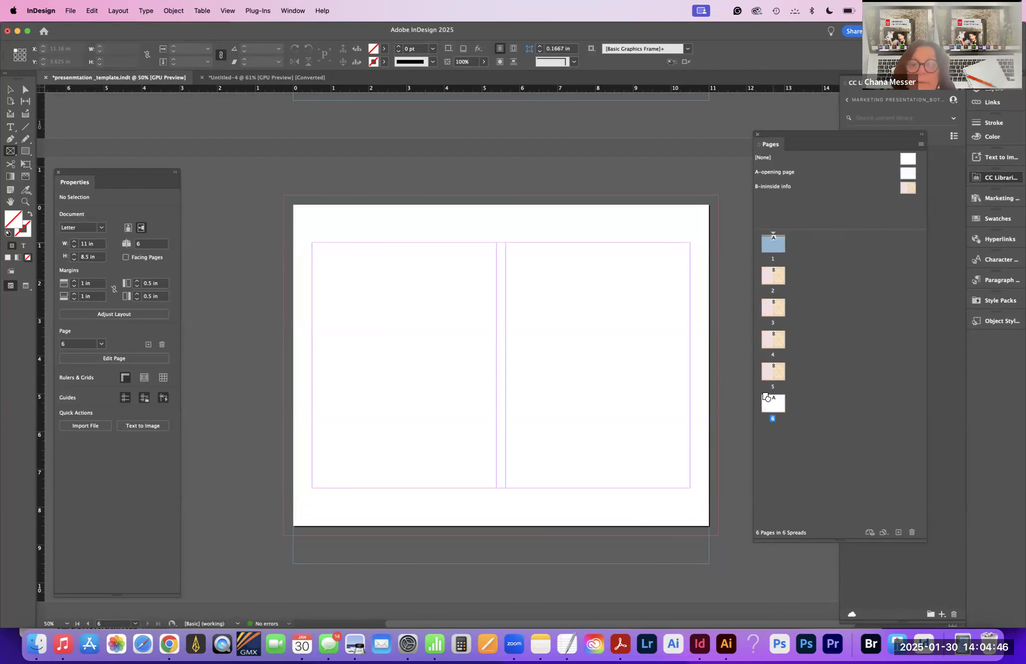
left_click_drag(773, 403, 772, 405)
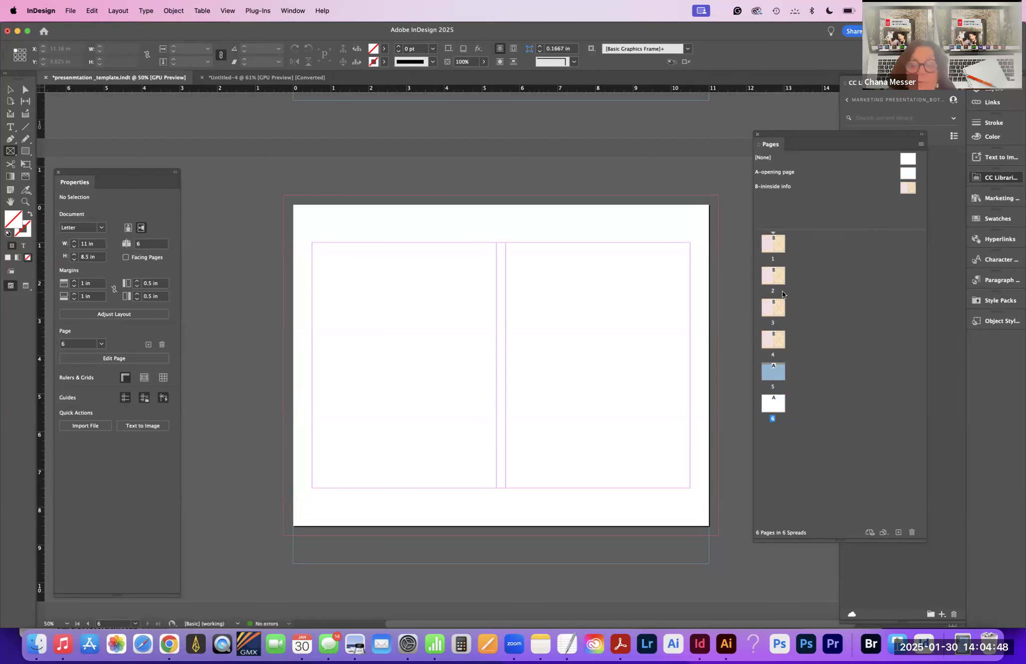
key("super+z")
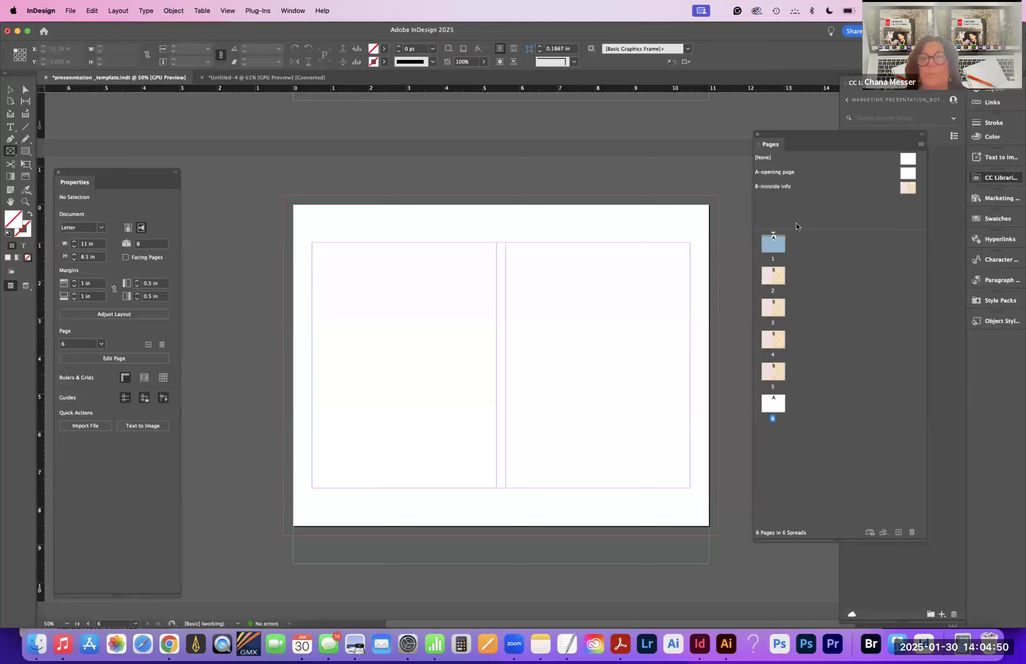
Step: Delete the blank page 6 from the document
left_click(904, 174)
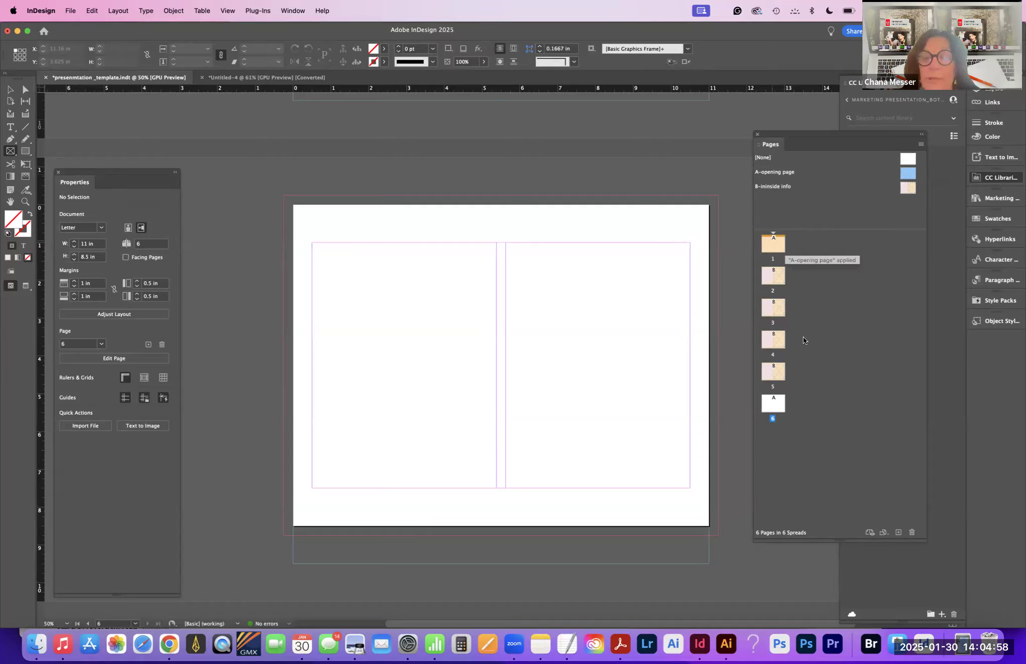
left_click(773, 403)
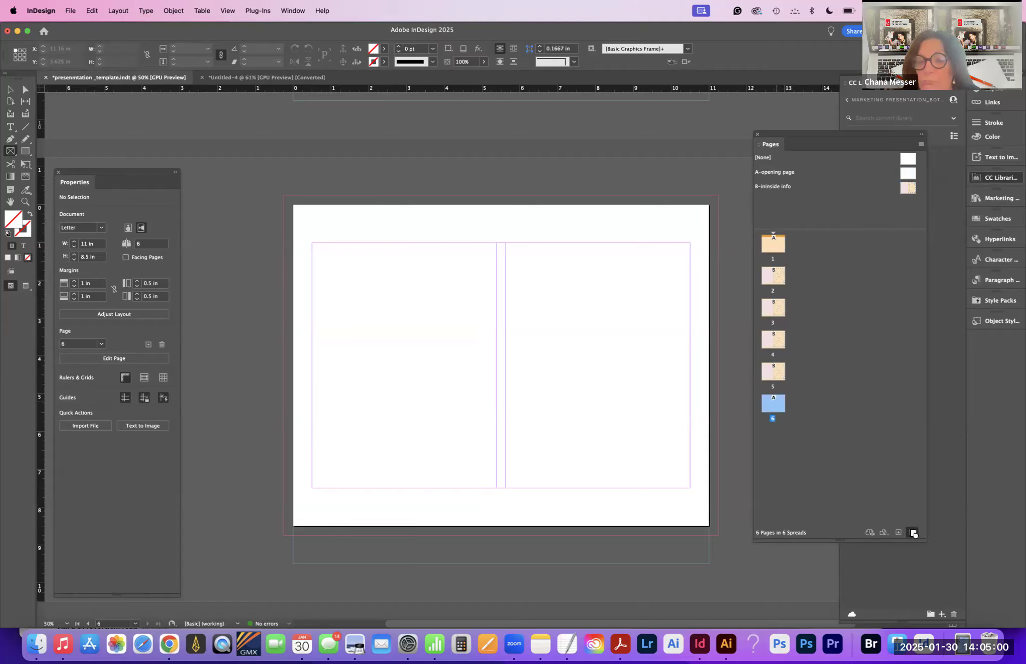
left_click(913, 532)
Step: Duplicate the decorated page 1 spread at the end of the document
left_click(768, 238)
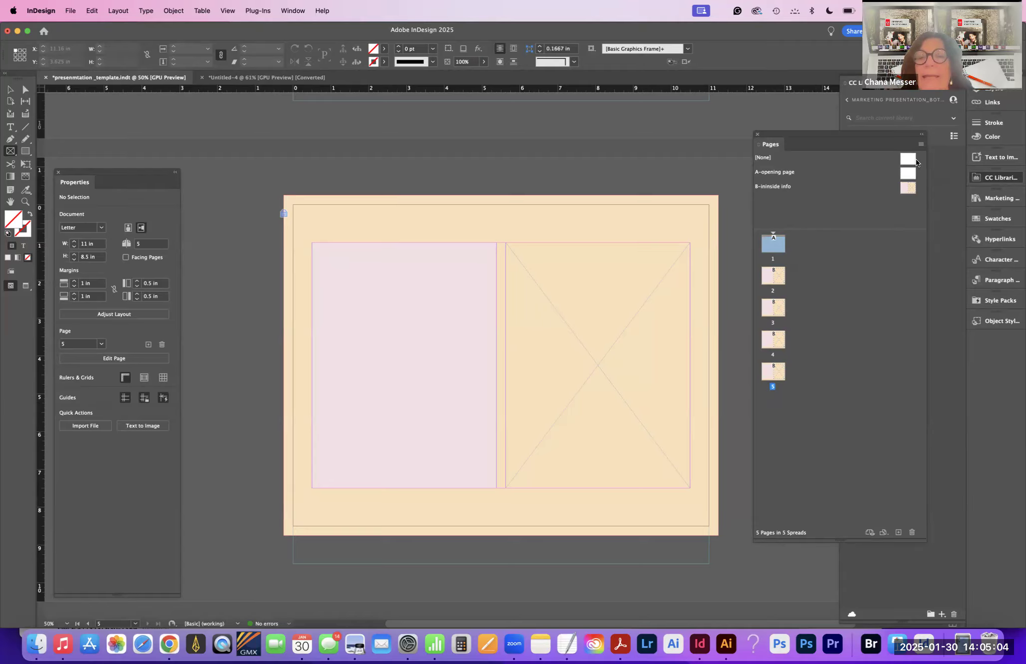
left_click(920, 145)
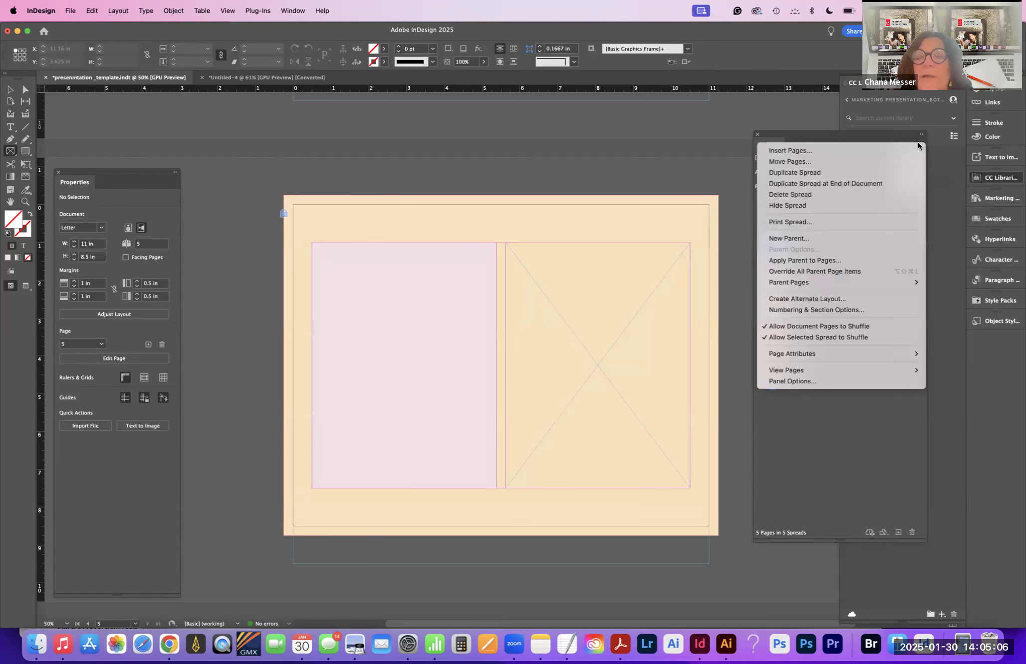
left_click(892, 186)
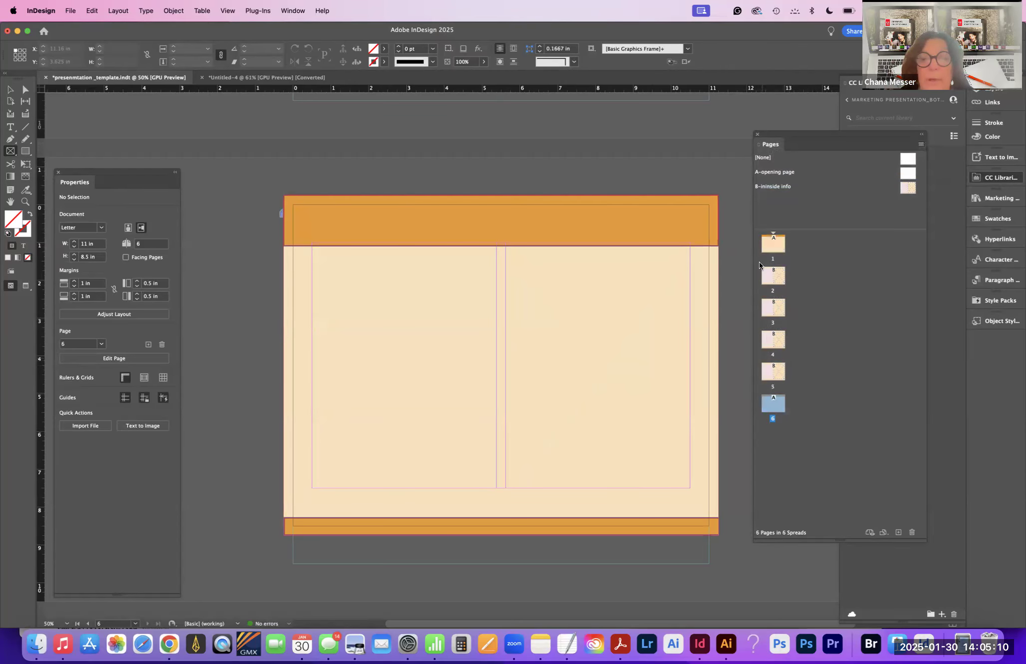
Step: Look through the document pages in order from page 1, checking each layout
double_click(769, 242)
double_click(771, 274)
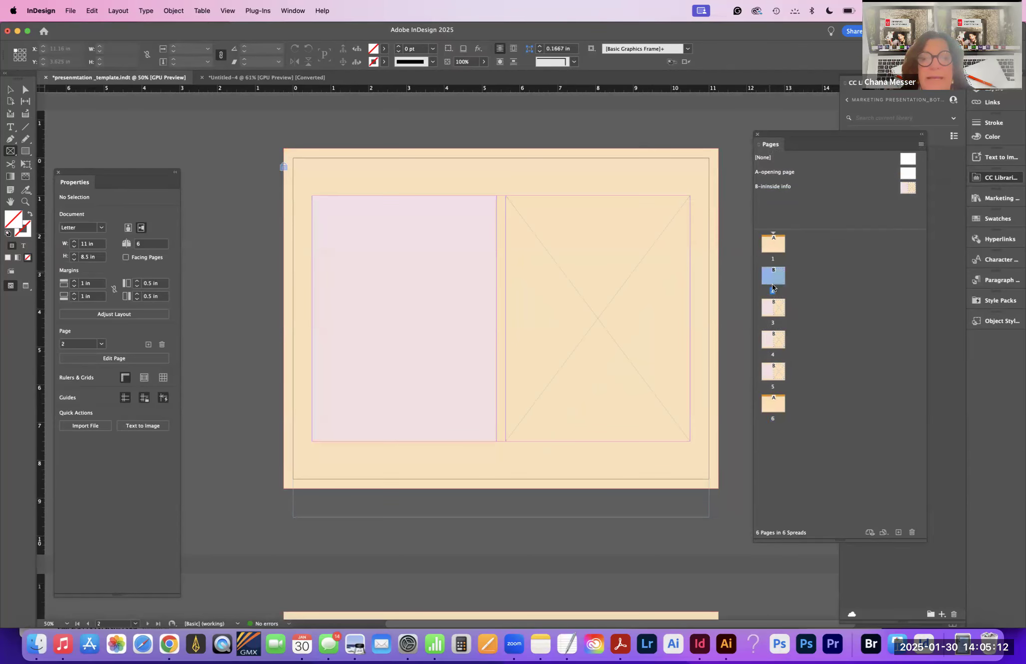
double_click(772, 308)
double_click(773, 335)
left_click(771, 371)
double_click(771, 382)
left_click(775, 403)
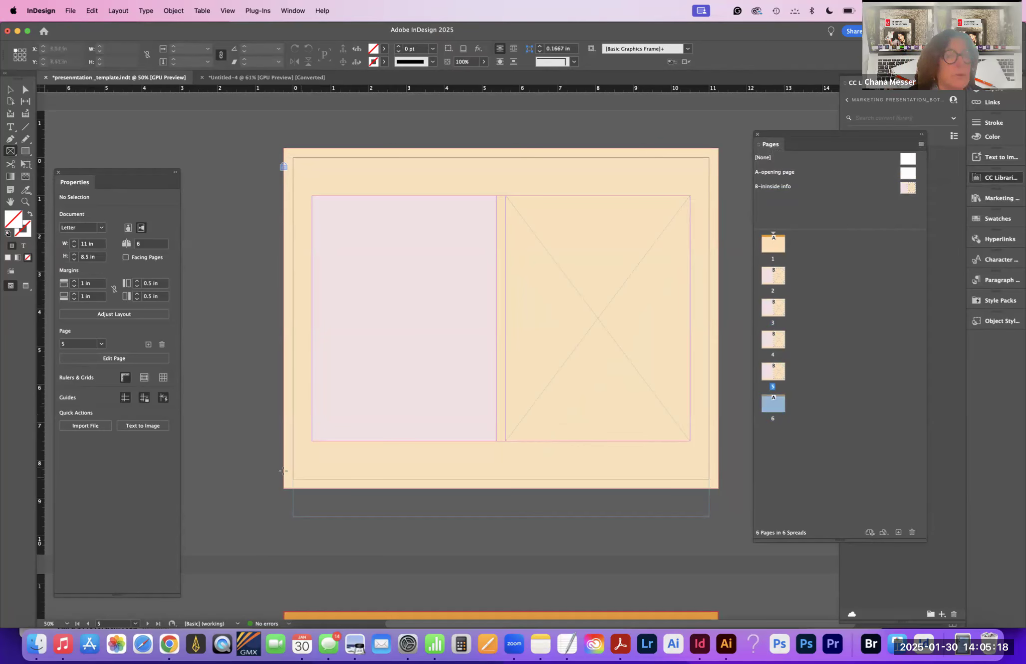
Step: Preview the document in Presentation mode, starting from page 5 and advancing to the closing page
left_click(26, 285)
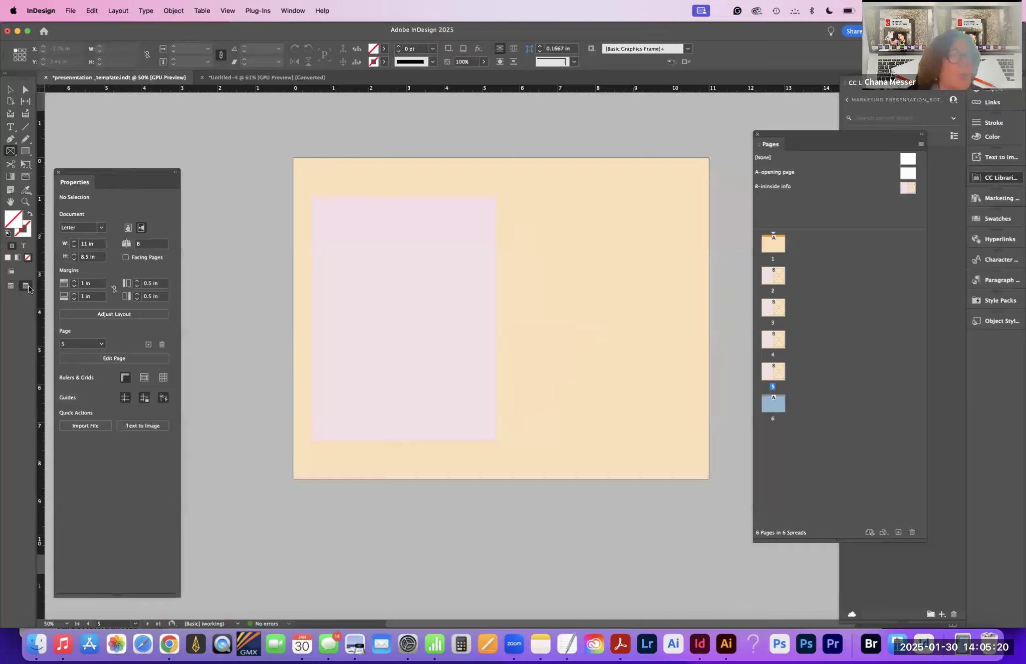
left_click(28, 286)
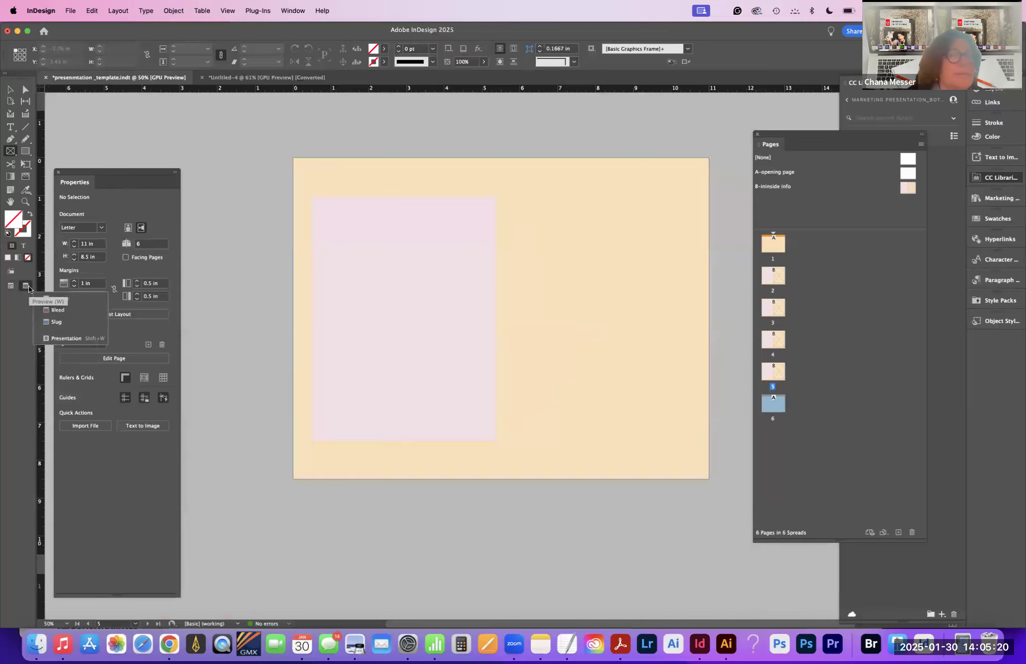
left_click(51, 338)
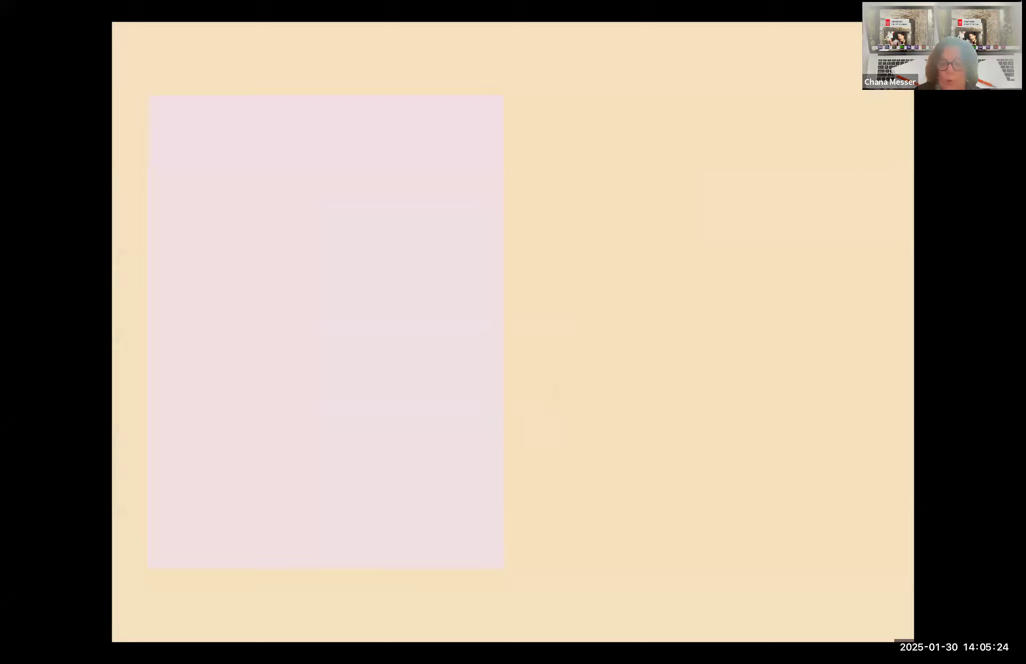
key("Right")
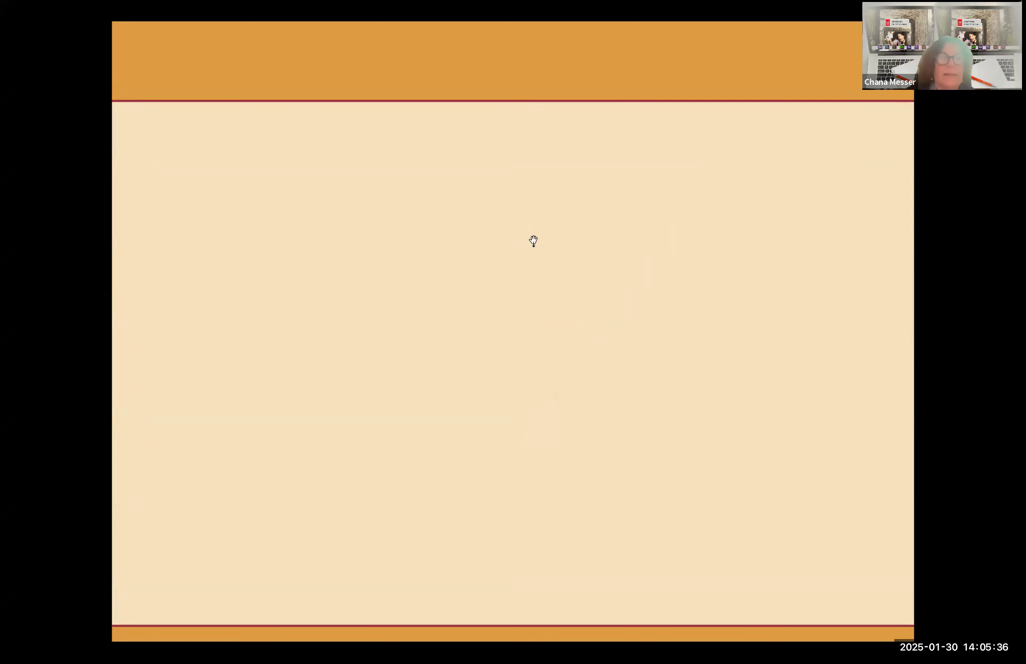
Step: Advance the presentation preview by one page, exit it, and return to page 1 of the document
left_click(66, 313)
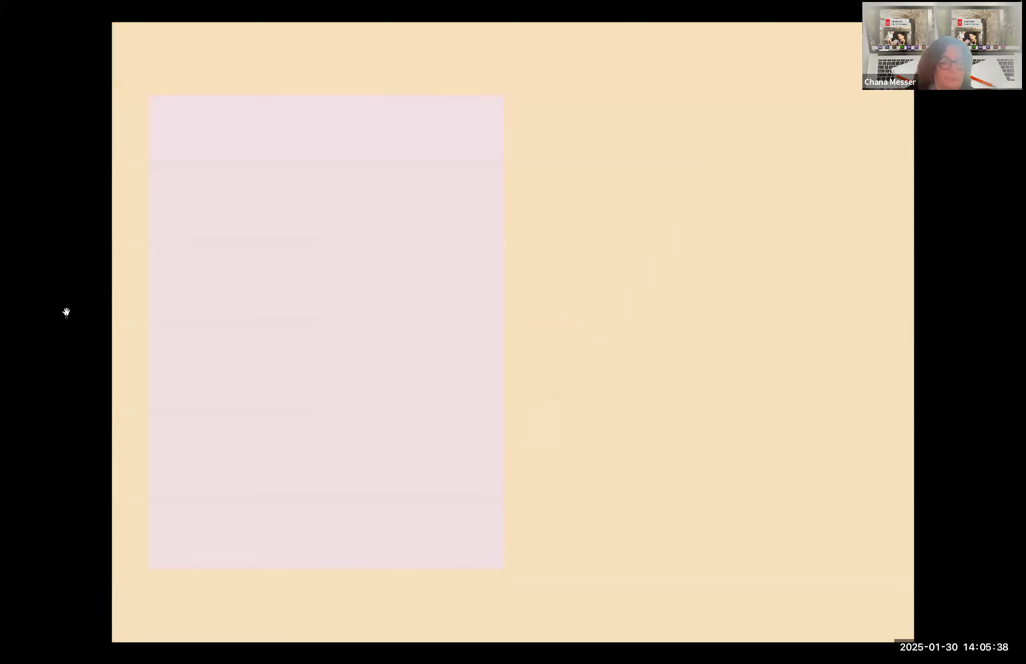
key("Escape")
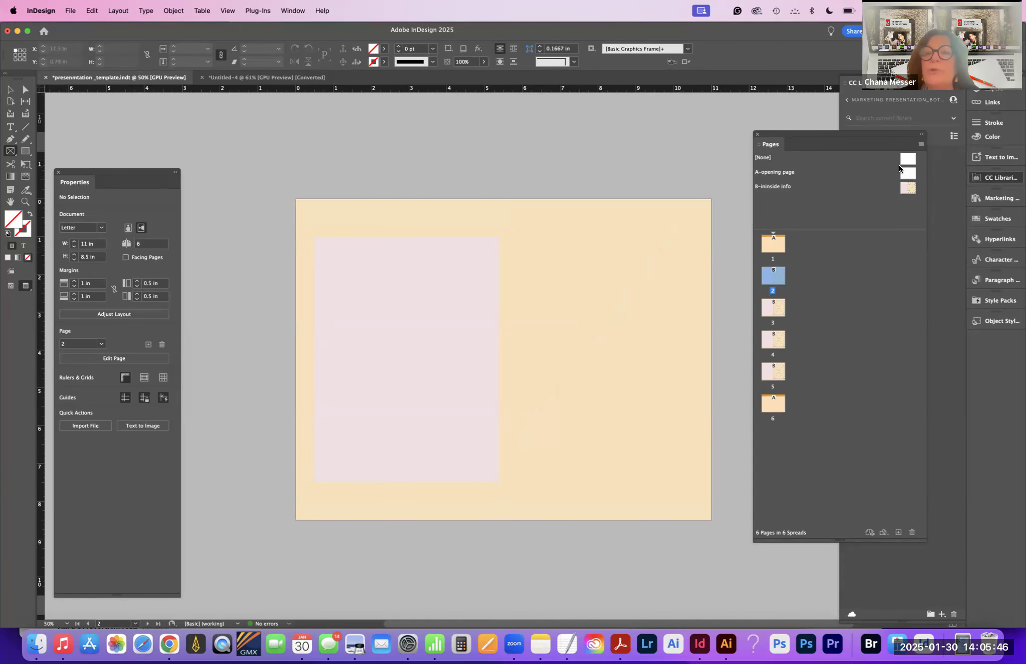
double_click(779, 244)
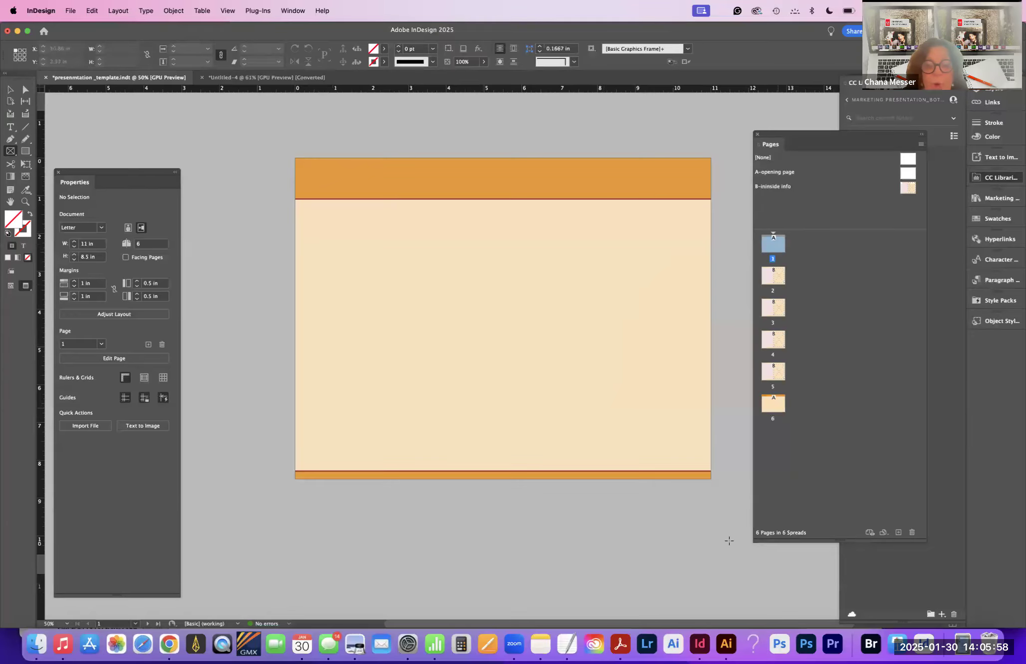
Step: Switch to the TextEdit presentation notes, review the topics, and highlight the slogan "Drink up!"
left_click(566, 644)
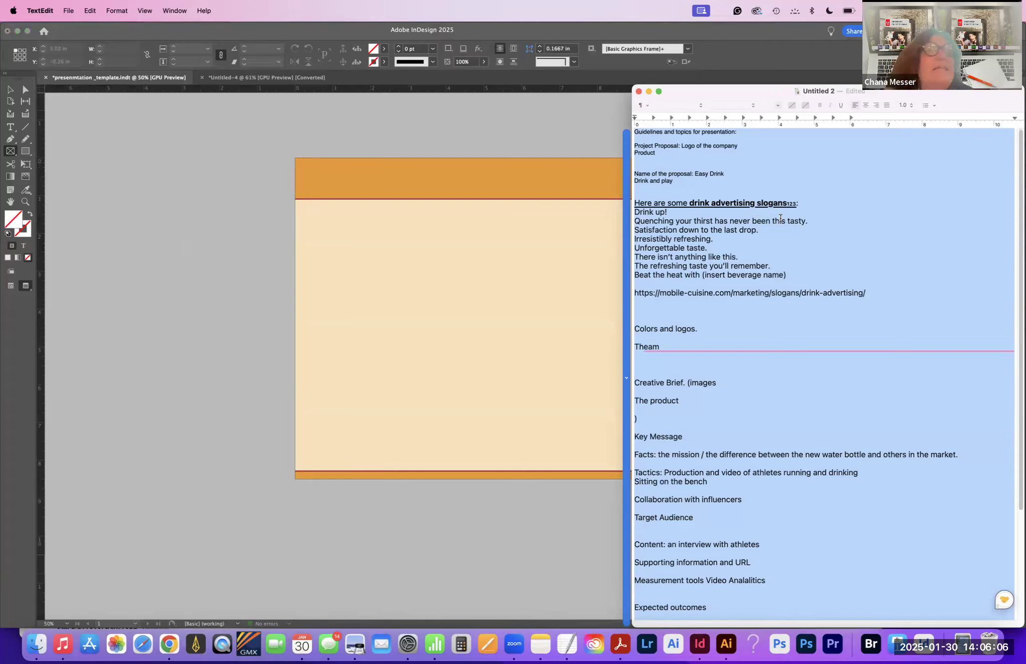
scroll(635, 222, "down", 1)
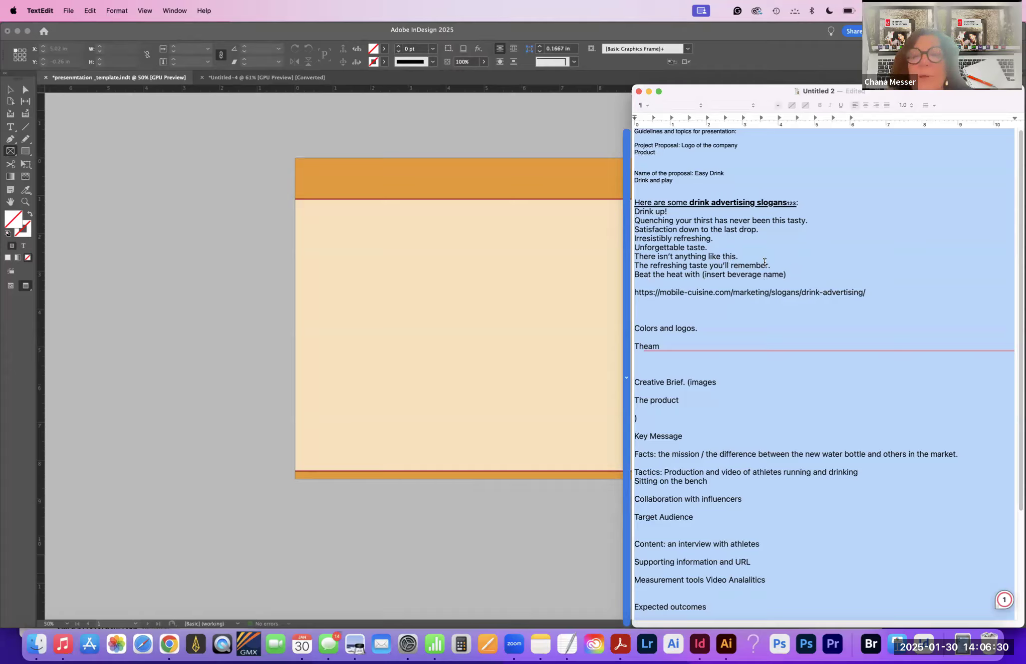
left_click_drag(670, 212, 632, 211)
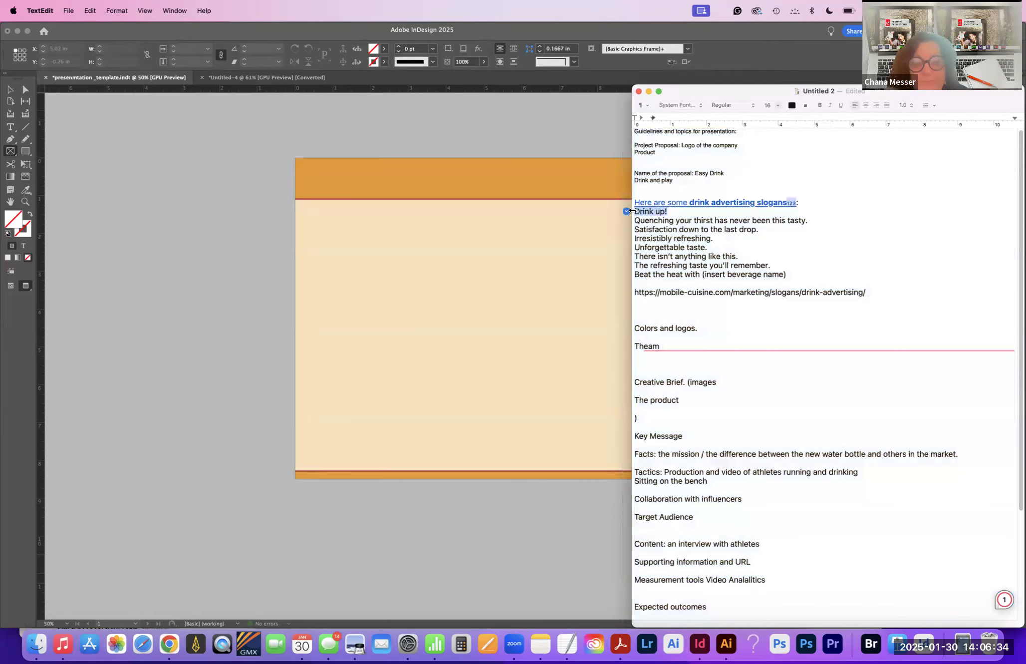
Step: Switch back to InDesign and add a text frame about 8.62 × 1.025 in below page 1's orange band, containing "Drink up"
left_click(438, 298)
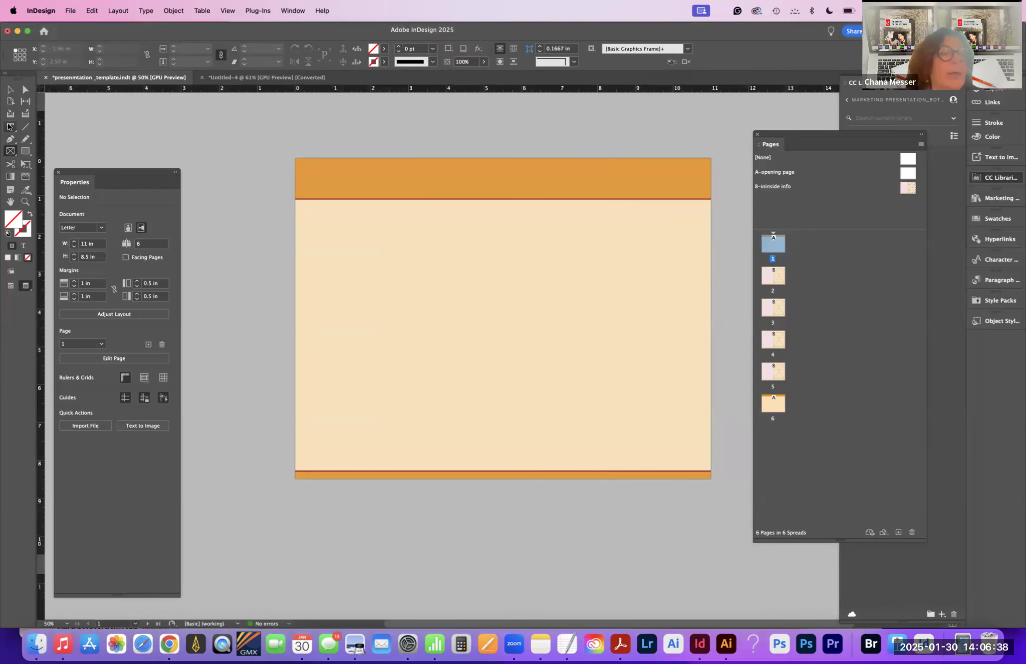
left_click(10, 127)
left_click_drag(335, 218, 659, 258)
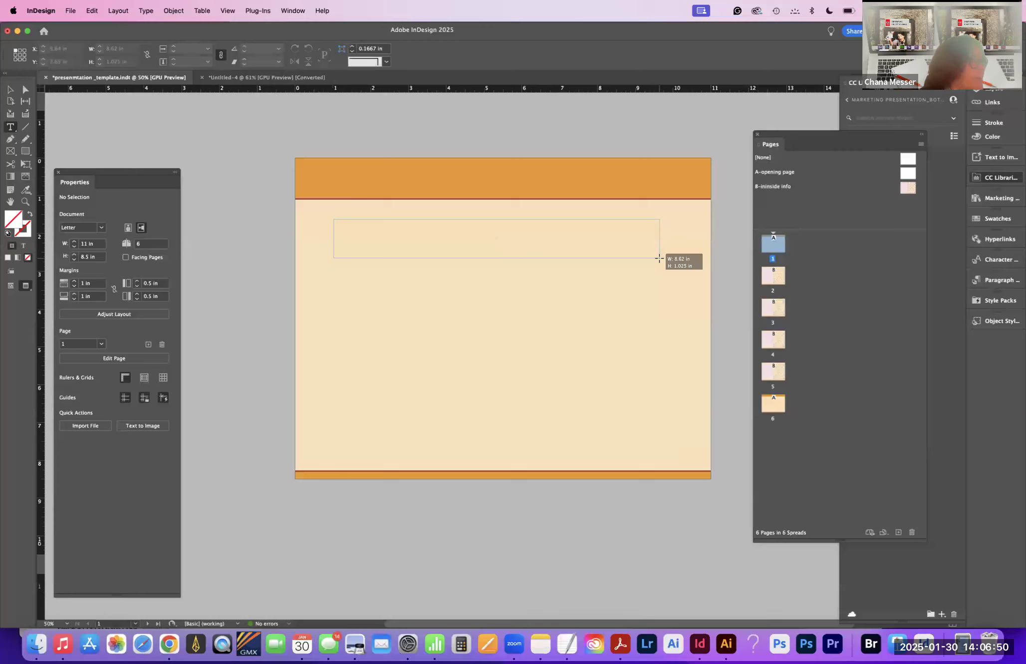
left_click_drag(659, 258, 659, 258)
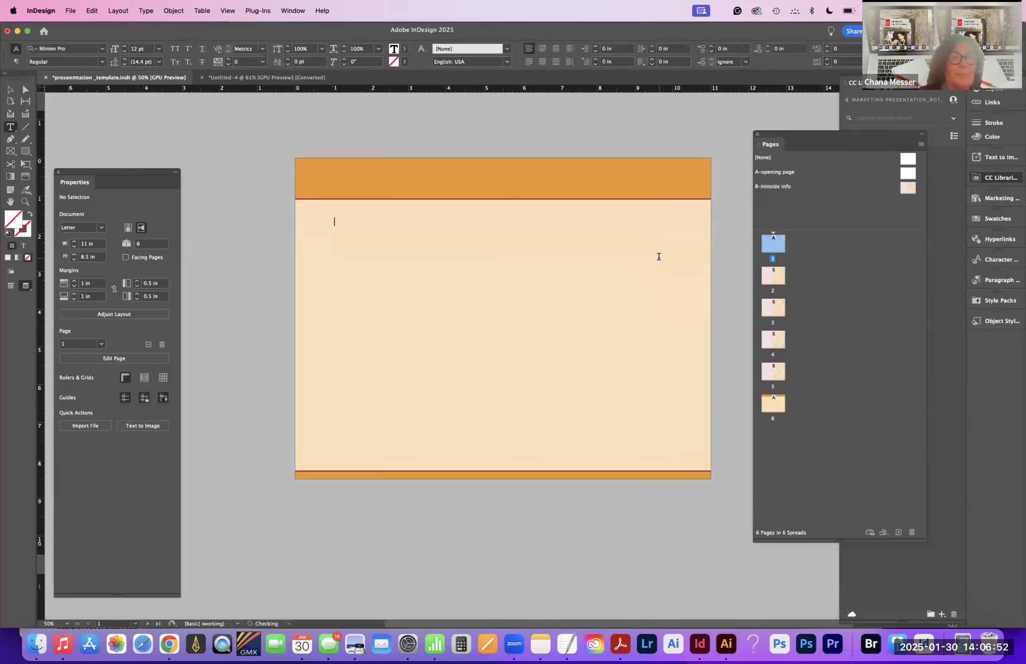
type("Drink up")
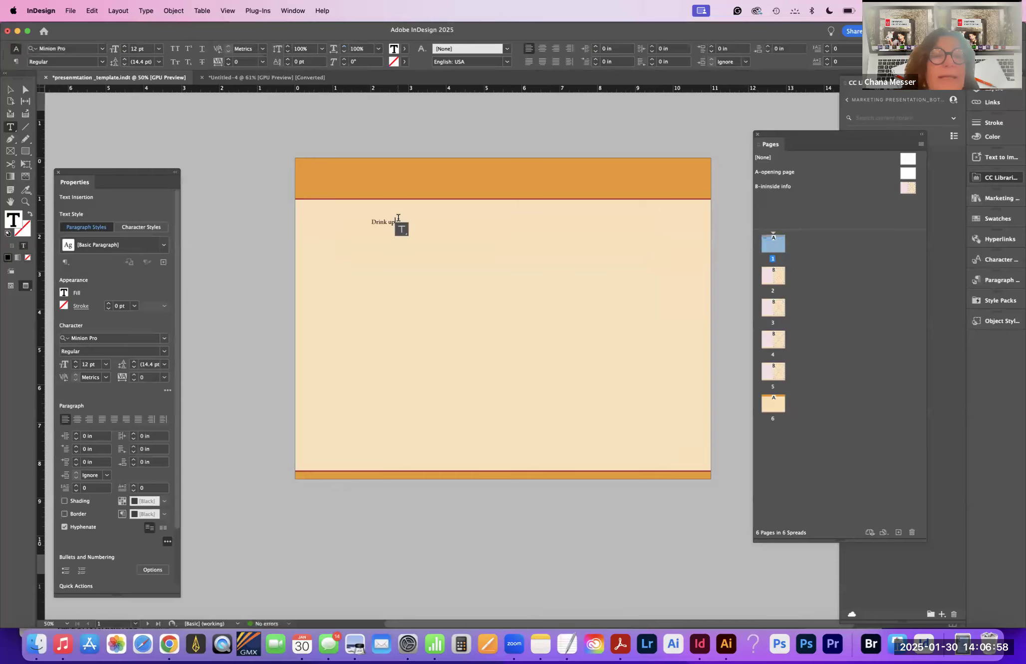
Step: Set the "Drink up" text to 48 pt
left_click_drag(372, 222, 401, 238)
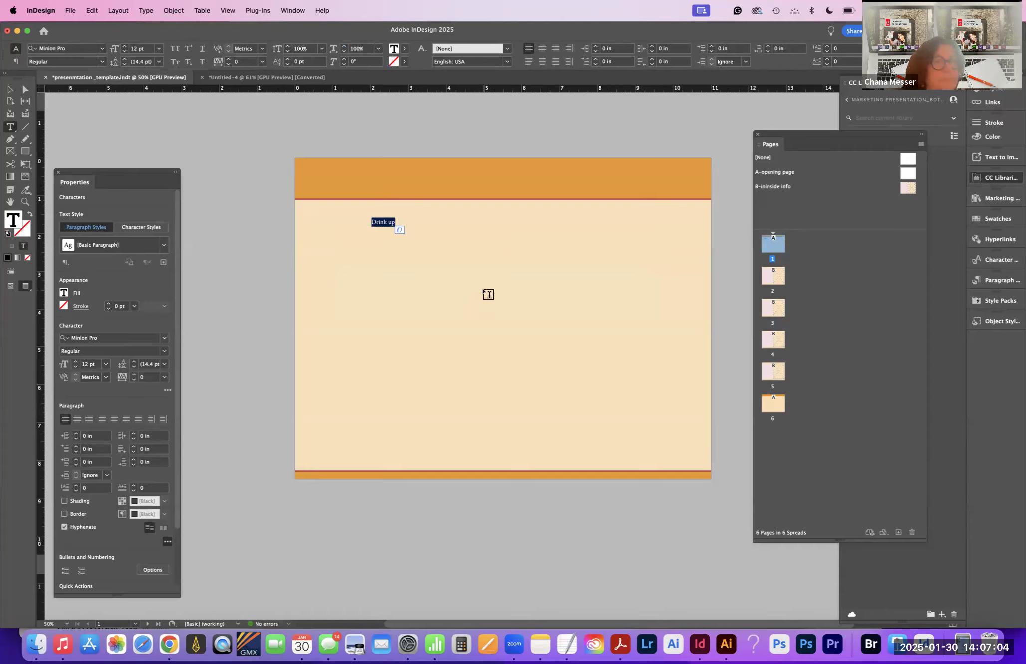
left_click_drag(86, 183, 104, 123)
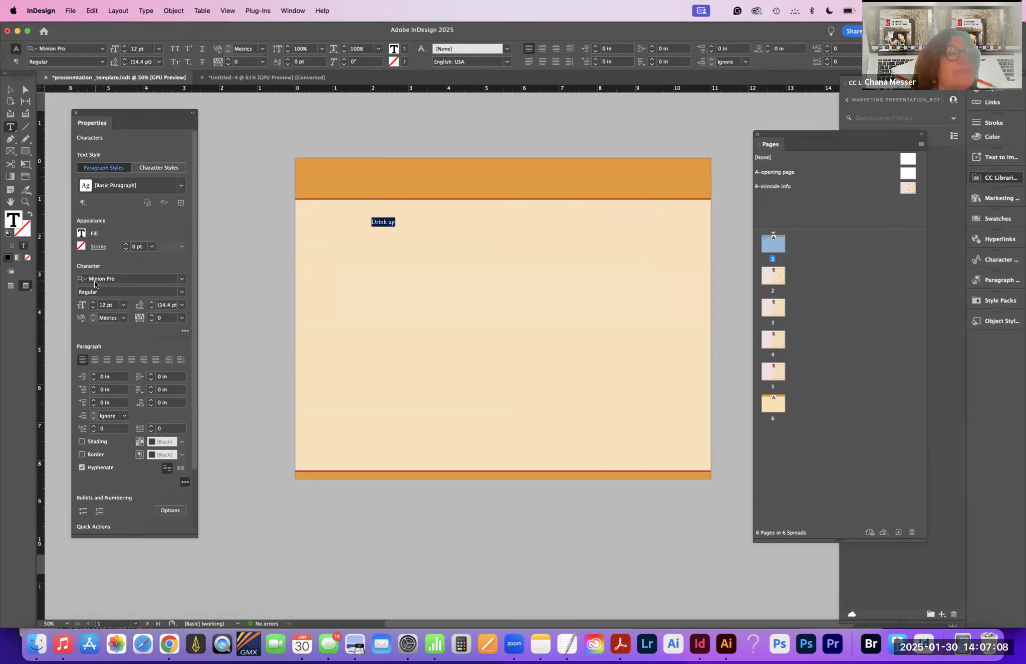
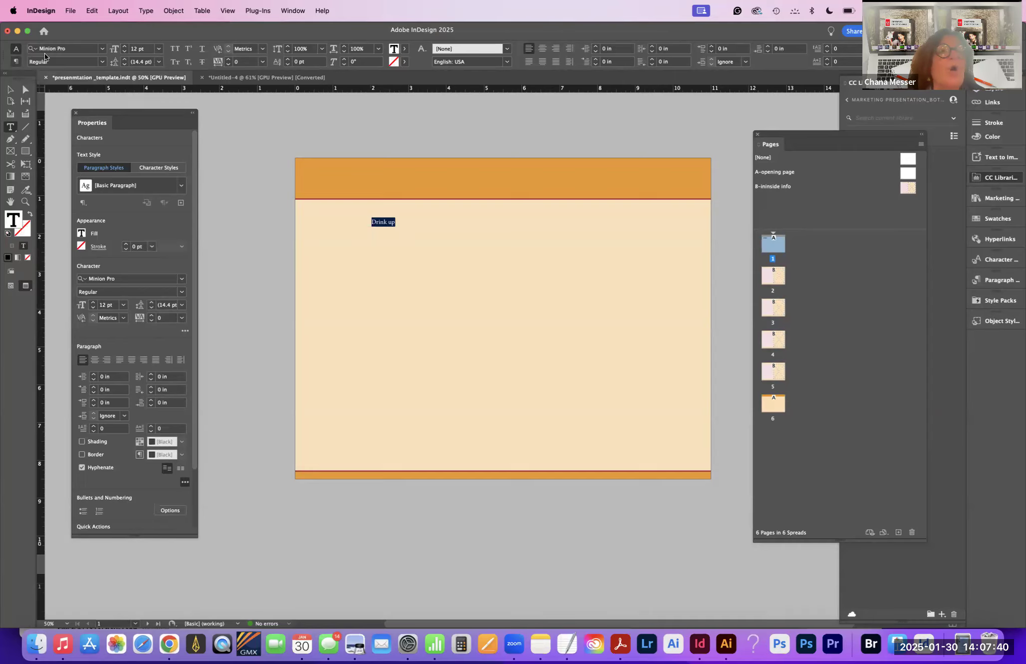
left_click(104, 49)
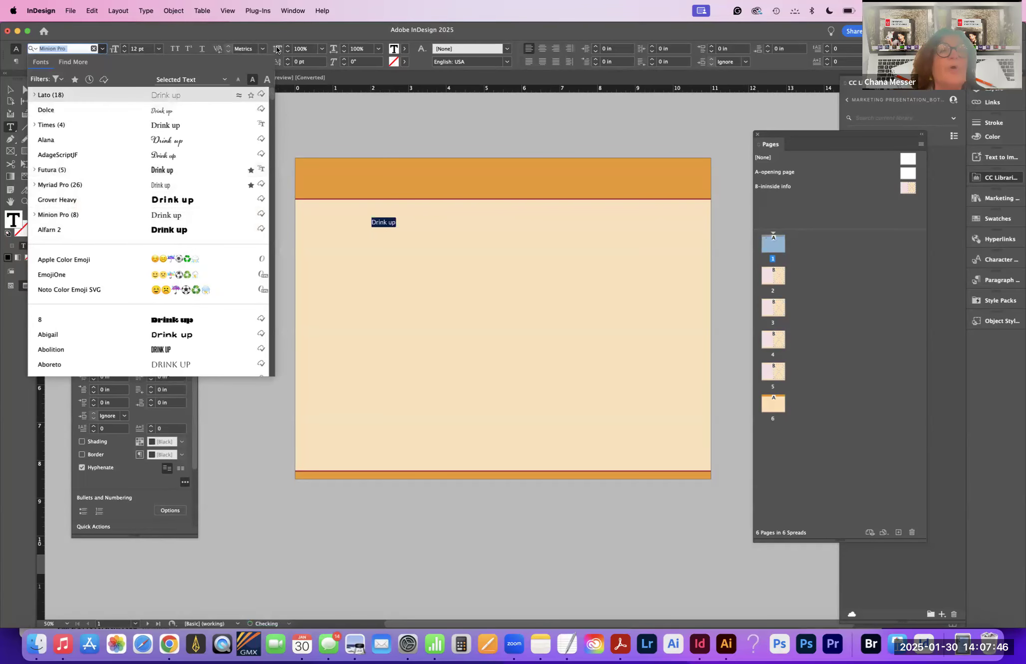
left_click(159, 49)
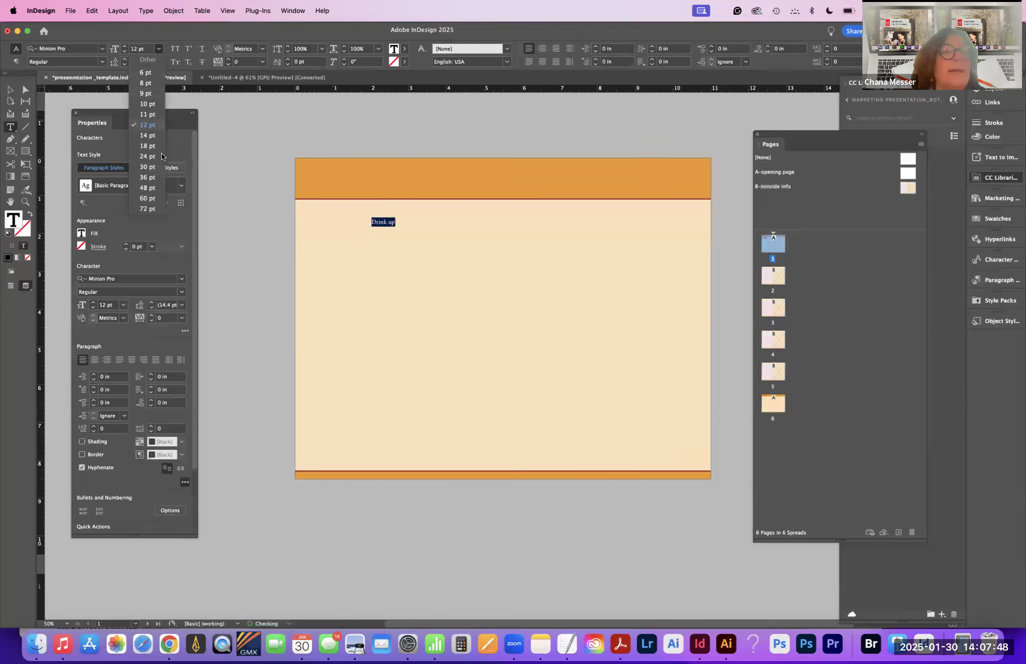
left_click(149, 189)
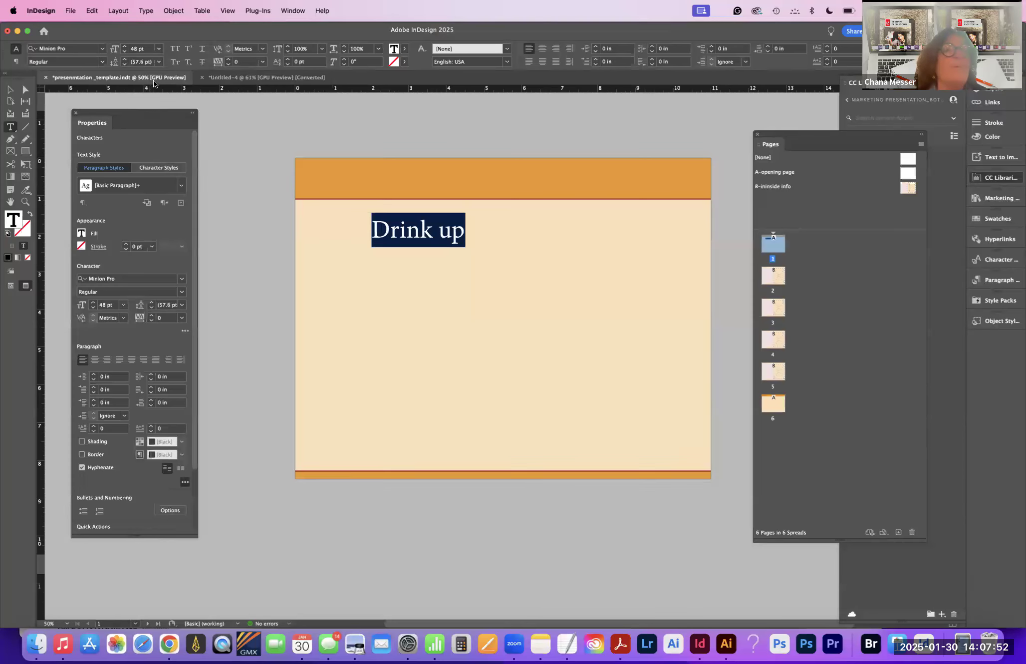
Step: Browse the fonts with live preview, apply Condor Bold to the "Drink up" text, and turn on All Caps
left_click(103, 49)
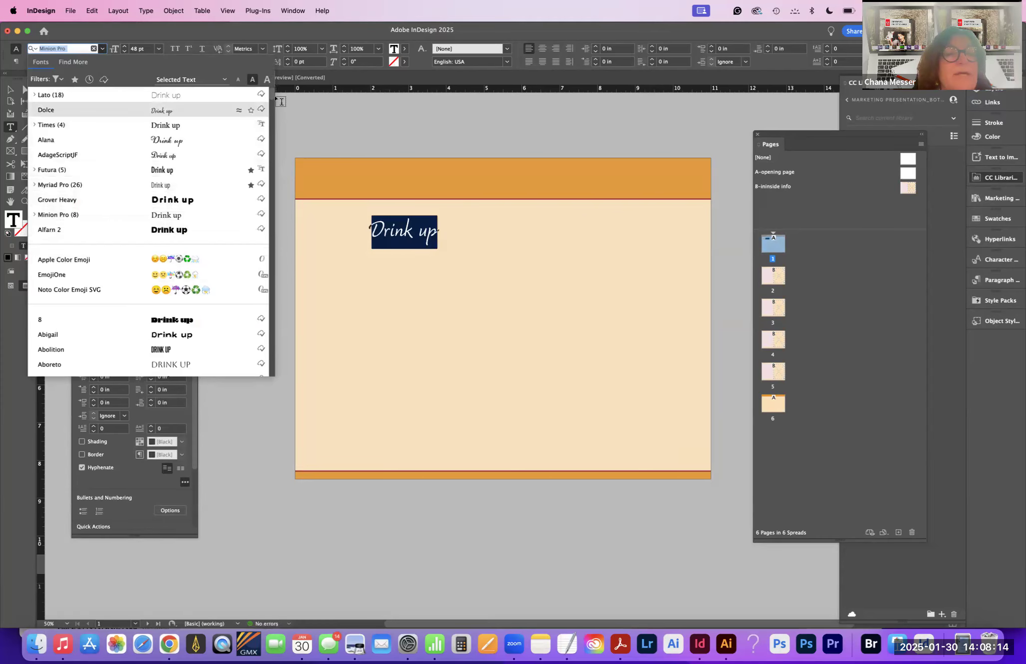
left_click_drag(271, 97, 278, 122)
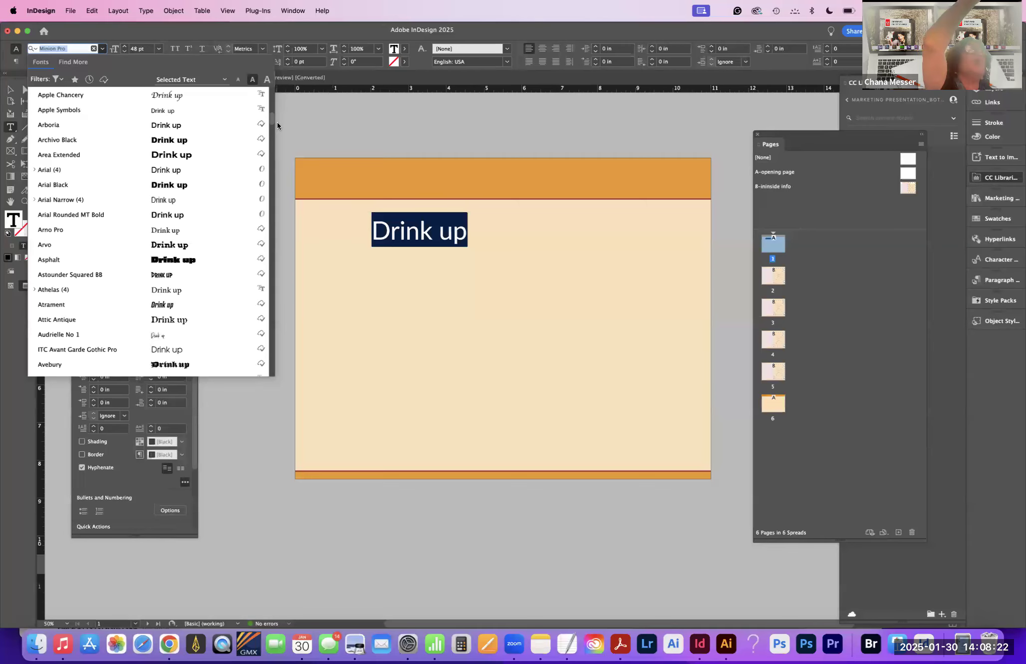
left_click_drag(278, 122, 283, 130)
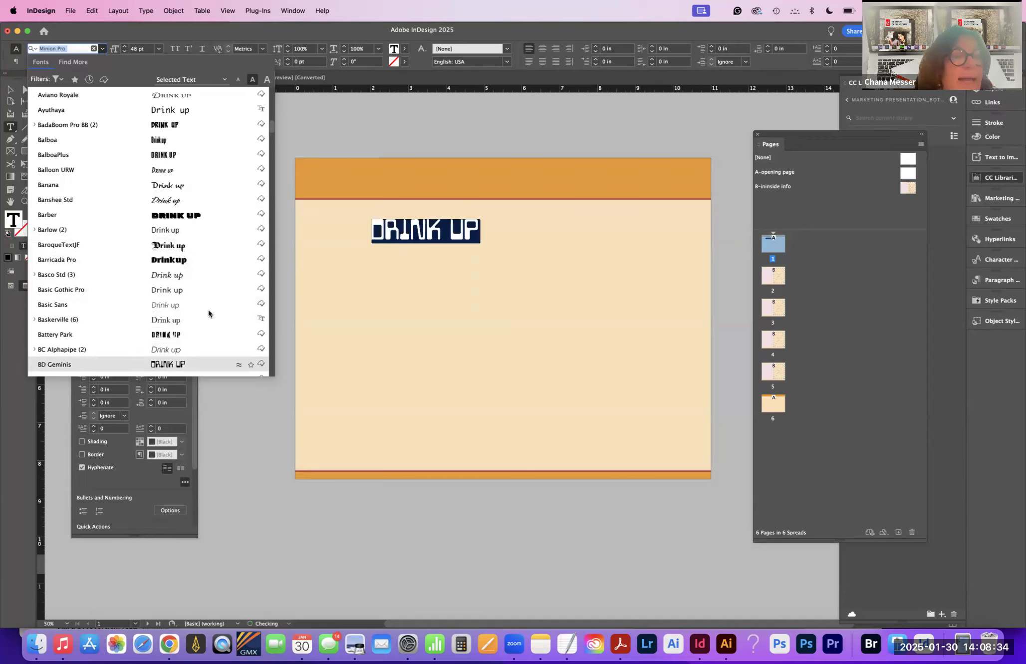
left_click_drag(270, 129, 274, 158)
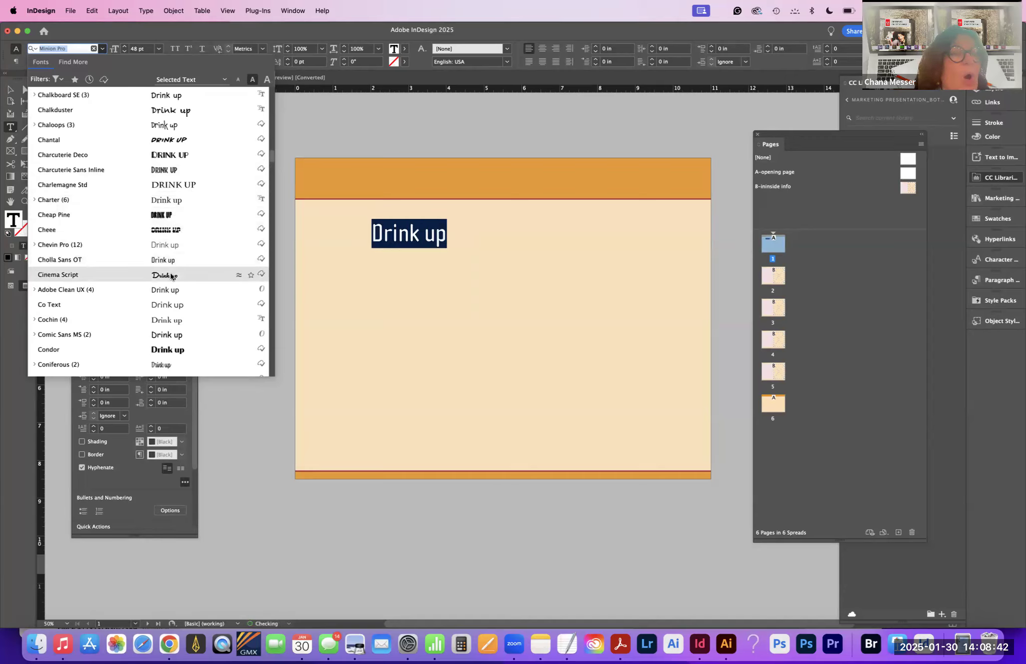
left_click(188, 349)
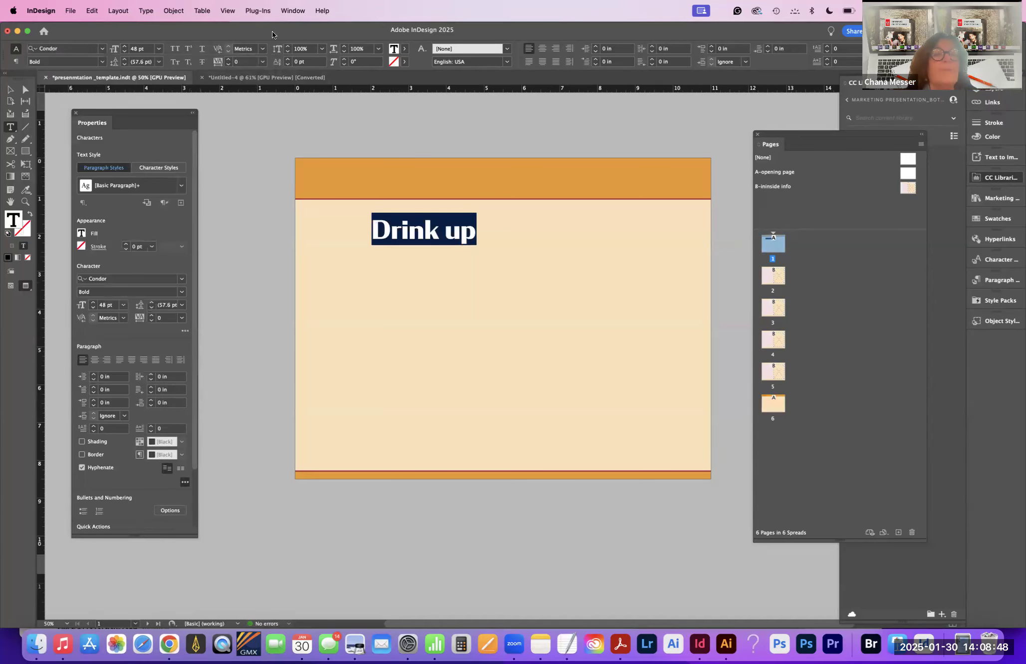
left_click(175, 48)
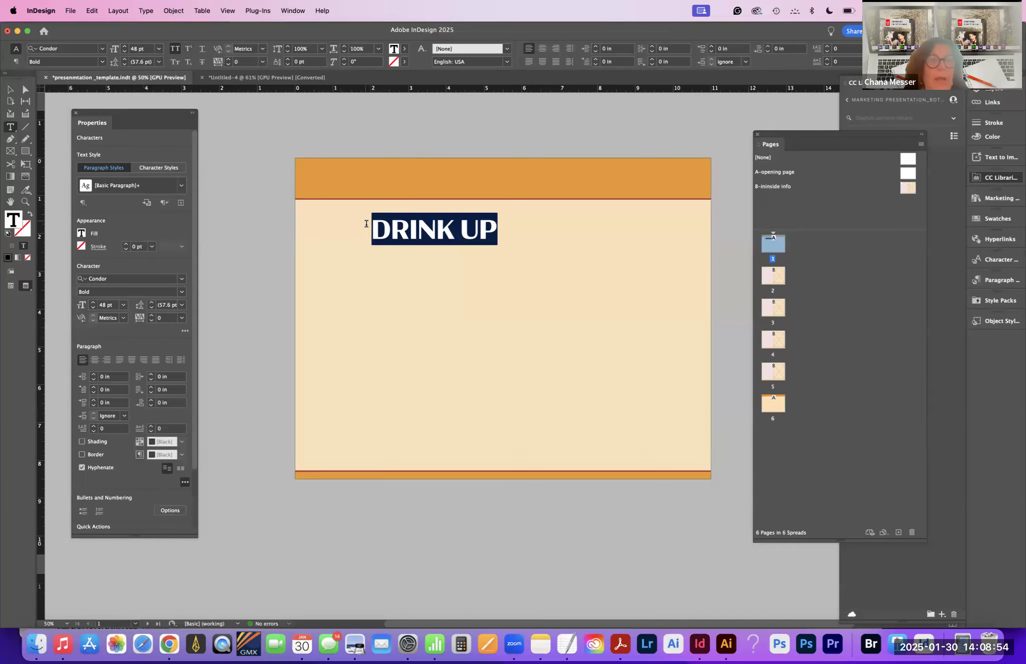
Step: Delete extra spacing in front of the DRINK UP text
left_click(345, 228)
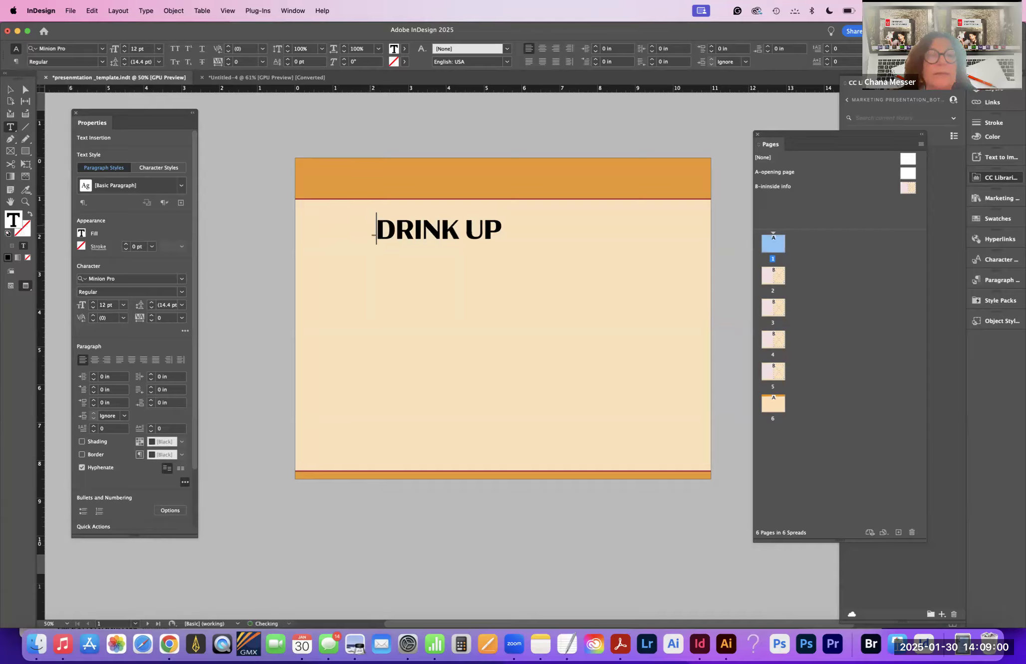
key("BackSpace")
key("BackSpace")
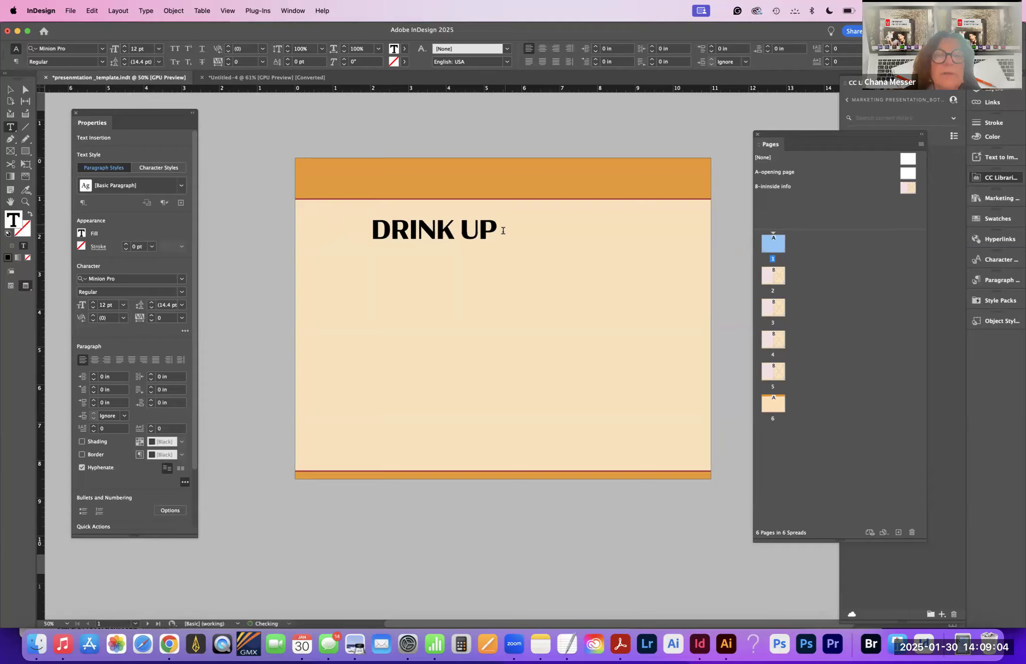
Step: Change the whole DRINK UP line to the Lato font in the Heavy Italic style
triple_click(377, 232)
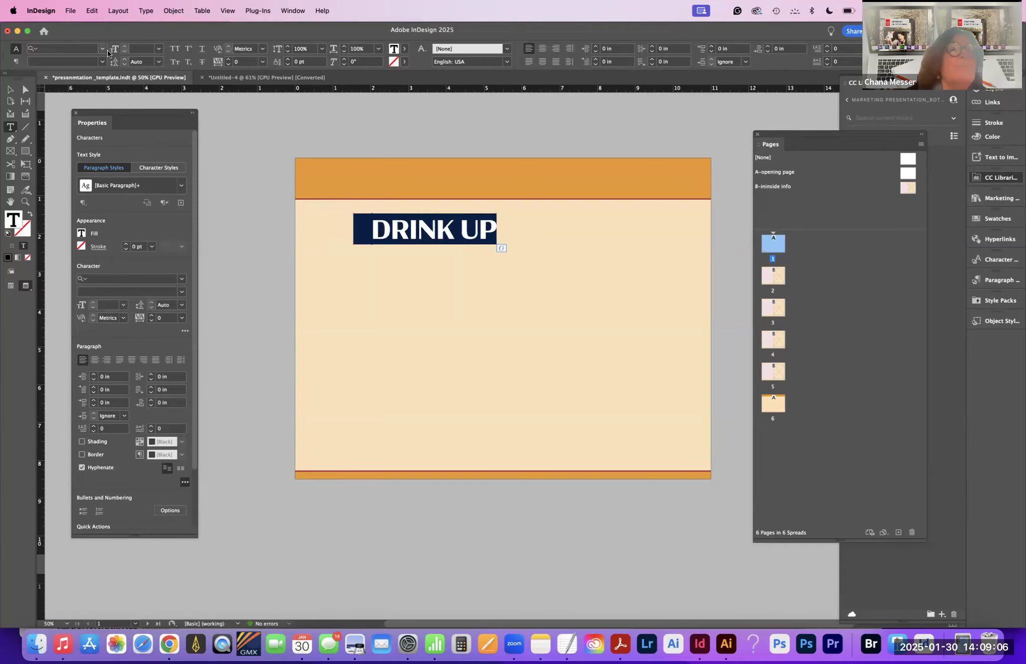
left_click(103, 50)
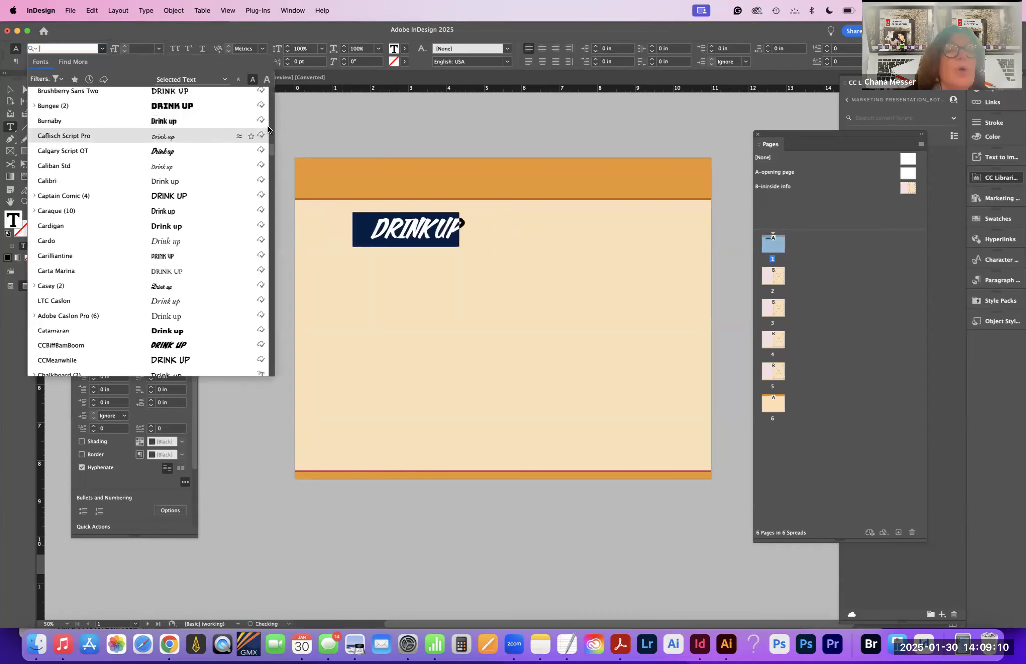
left_click_drag(271, 151, 253, 82)
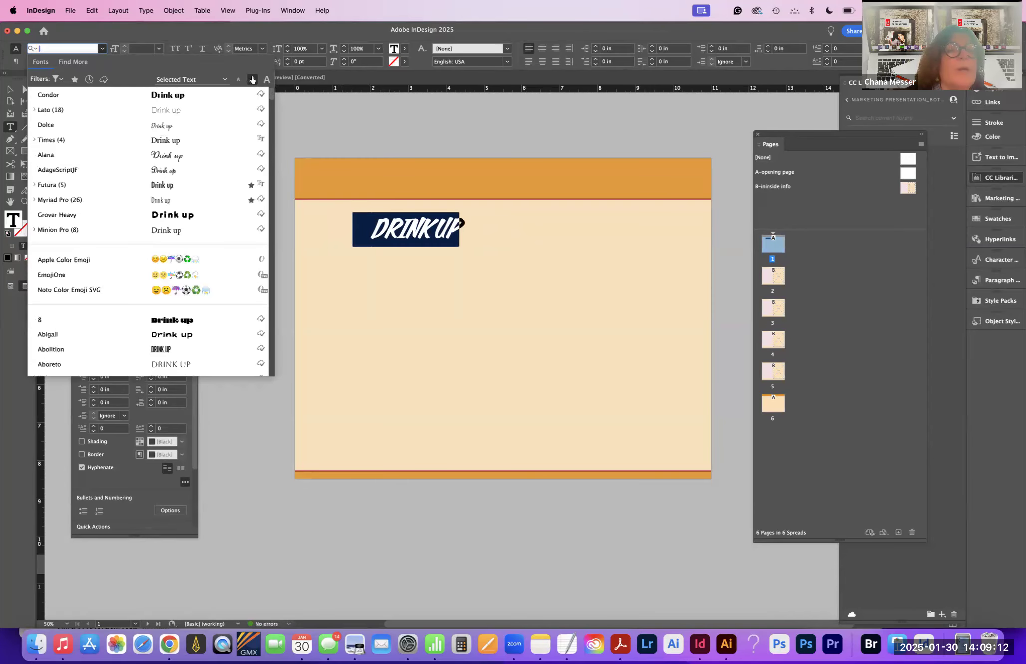
left_click(172, 106)
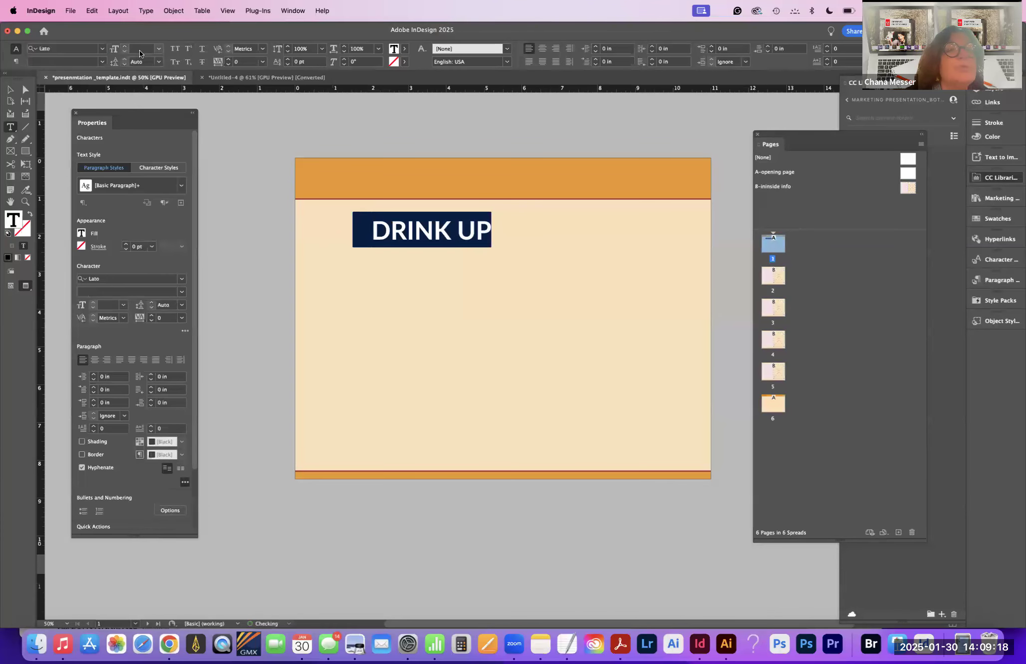
left_click(103, 62)
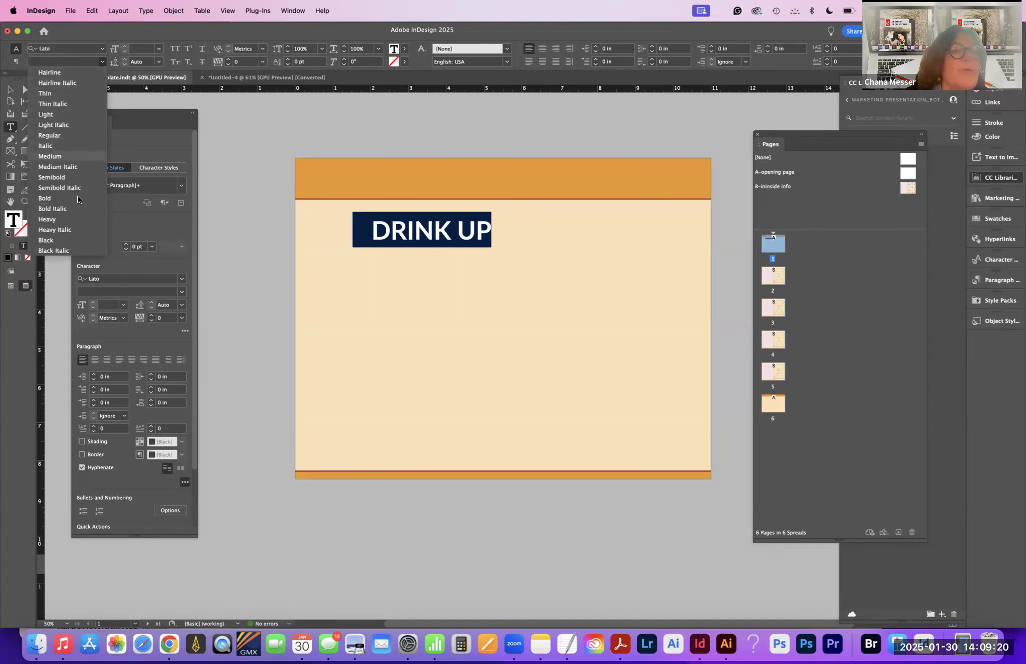
left_click(61, 230)
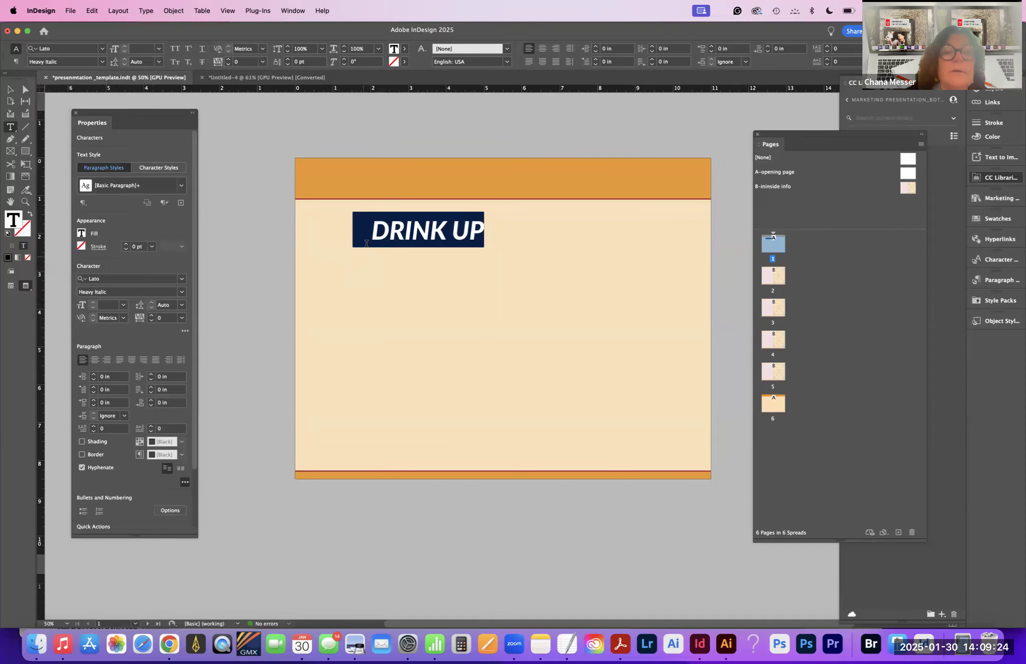
Step: Center the DRINK UP line and set its size to 72 pt
left_click(544, 50)
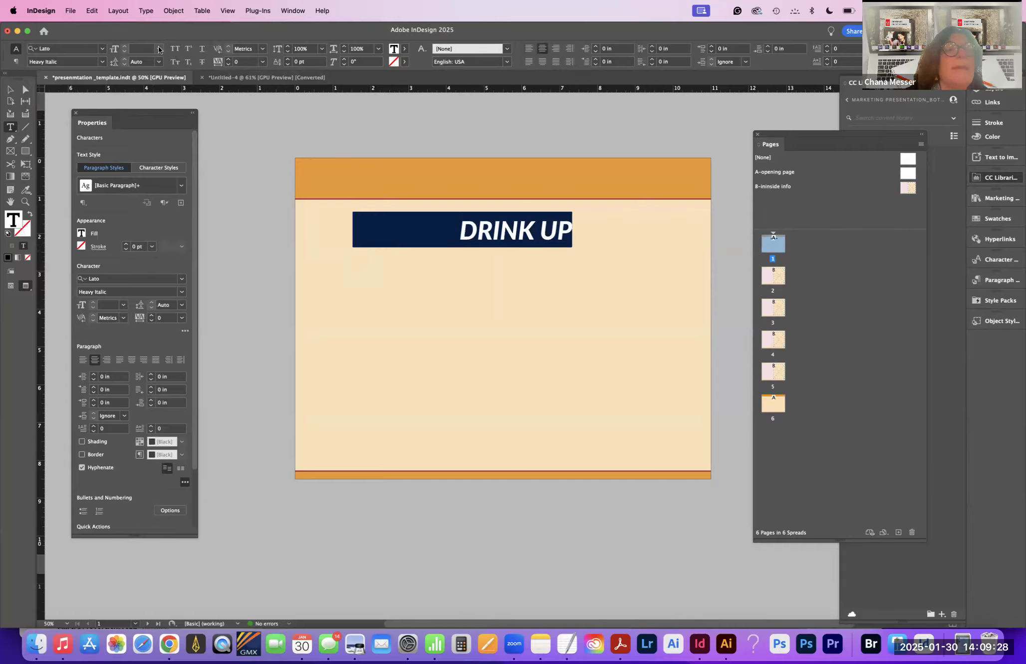
left_click(159, 50)
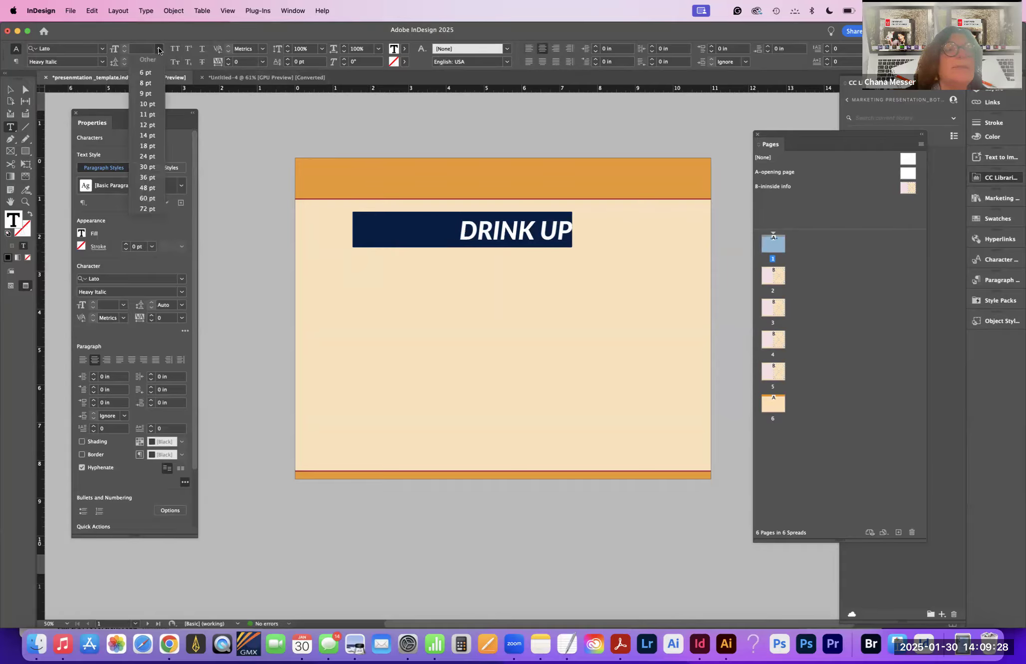
left_click(145, 208)
Step: Move the DRINK UP text frame to the left margin at about X 0.5 in, Y 1.6 in, and show the page in Normal view
left_click(10, 89)
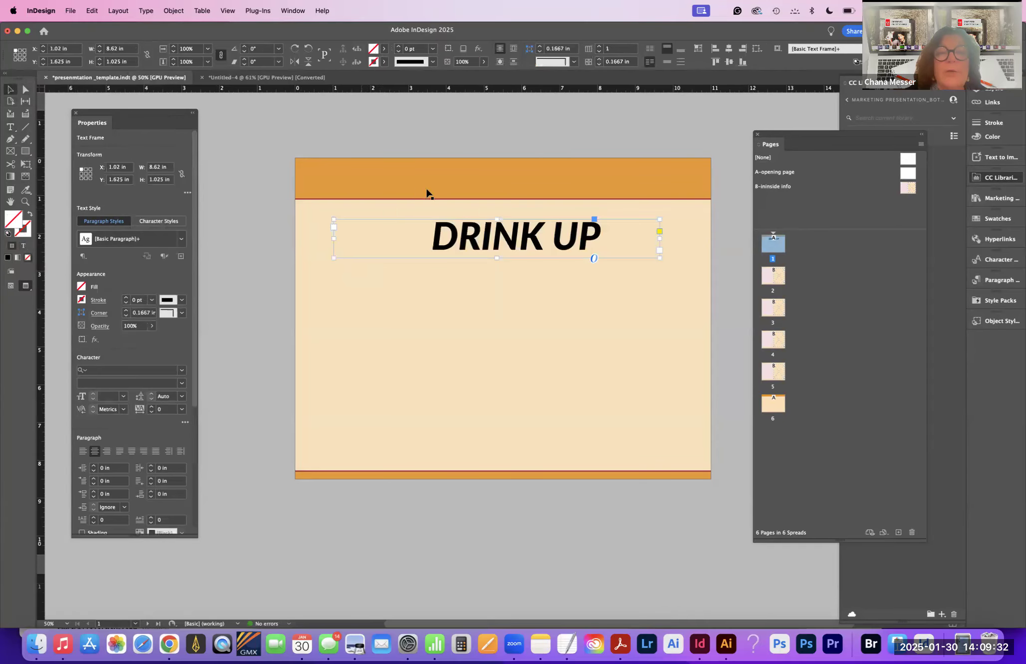
left_click_drag(484, 241, 465, 240)
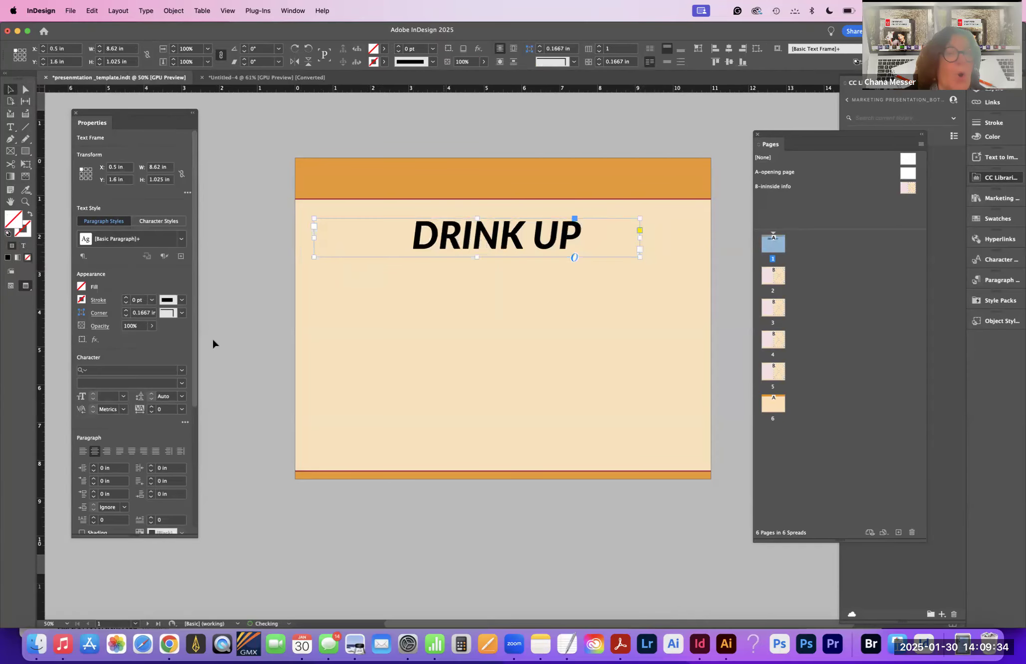
left_click(10, 286)
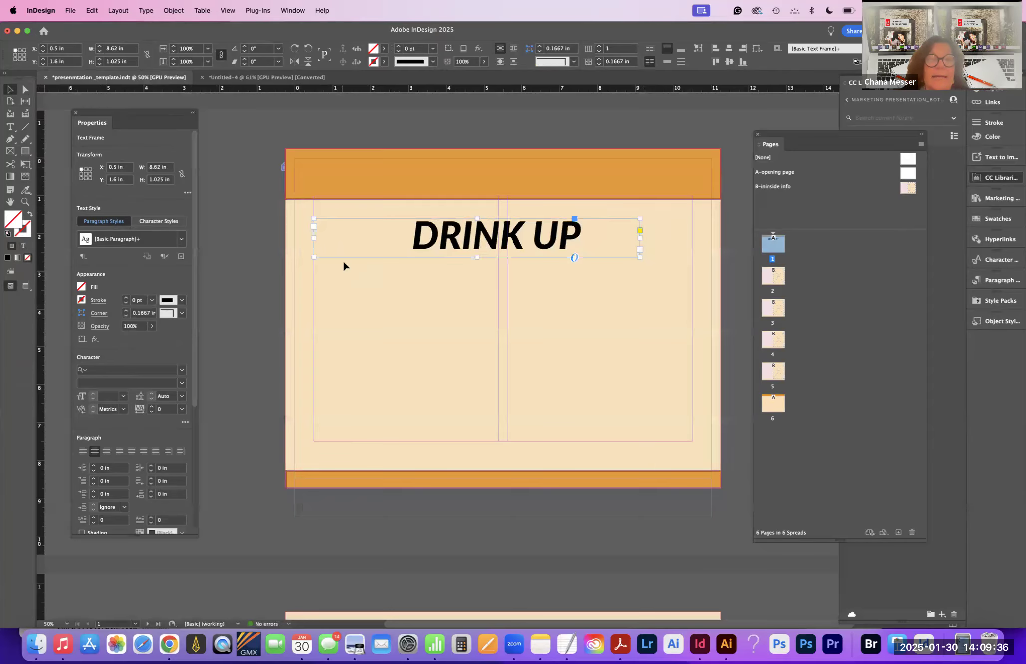
Step: Move the DRINK UP text frame to about X 0.98 in, Y 1.625 in and fit the frame to its content
left_click_drag(454, 245, 471, 244)
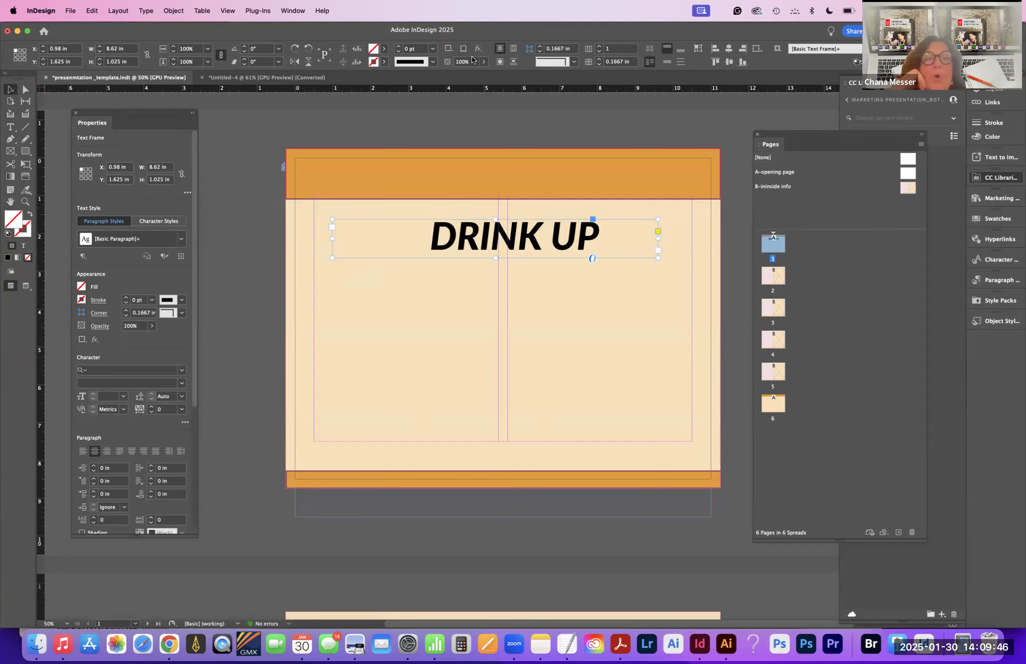
left_click(698, 49)
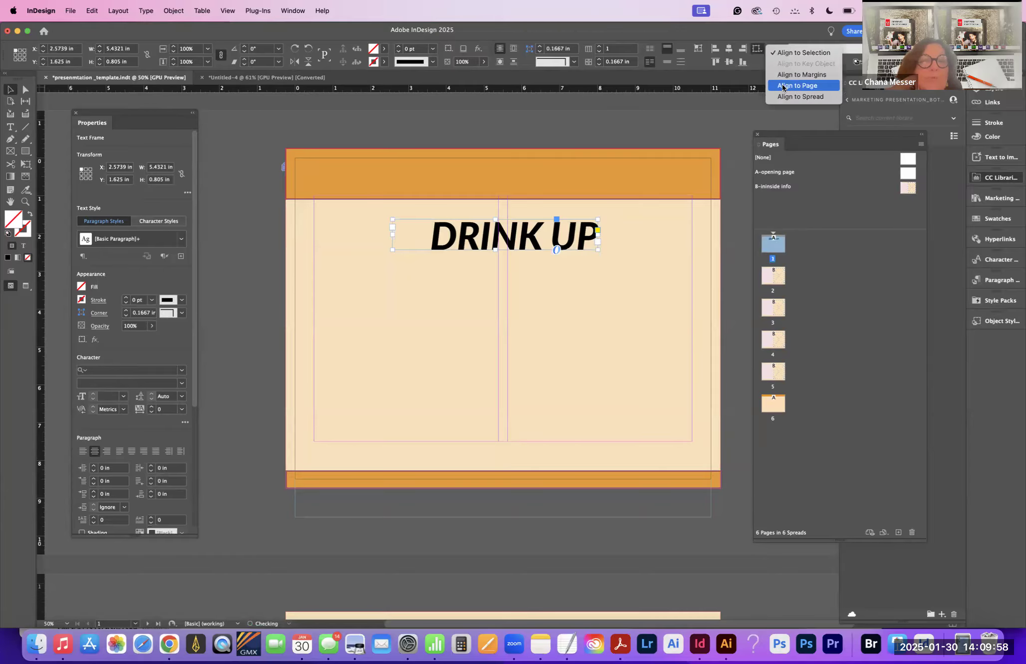
Step: Align the DRINK UP frame to the page's vertical and horizontal centers and then raise it to about Y 2.21 in
left_click(774, 78)
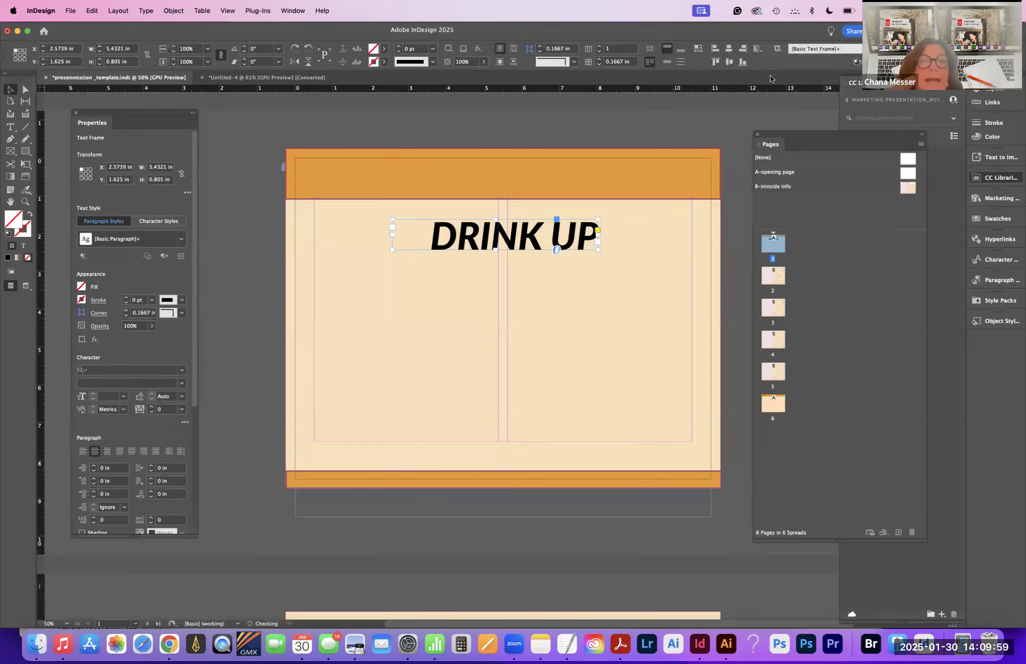
left_click(728, 63)
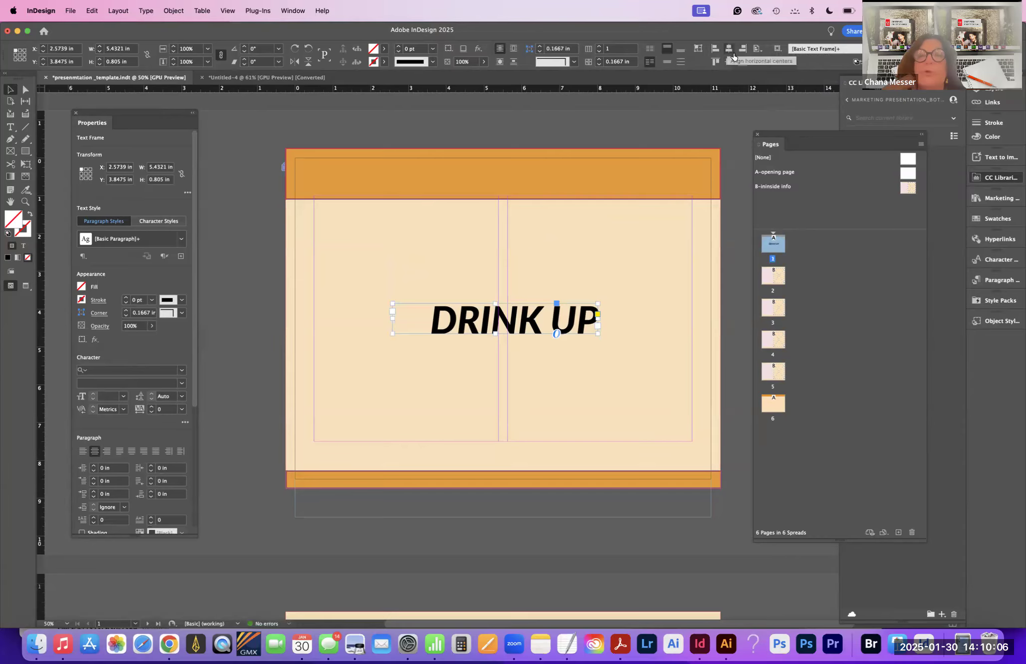
left_click(729, 48)
left_click_drag(490, 330, 479, 267)
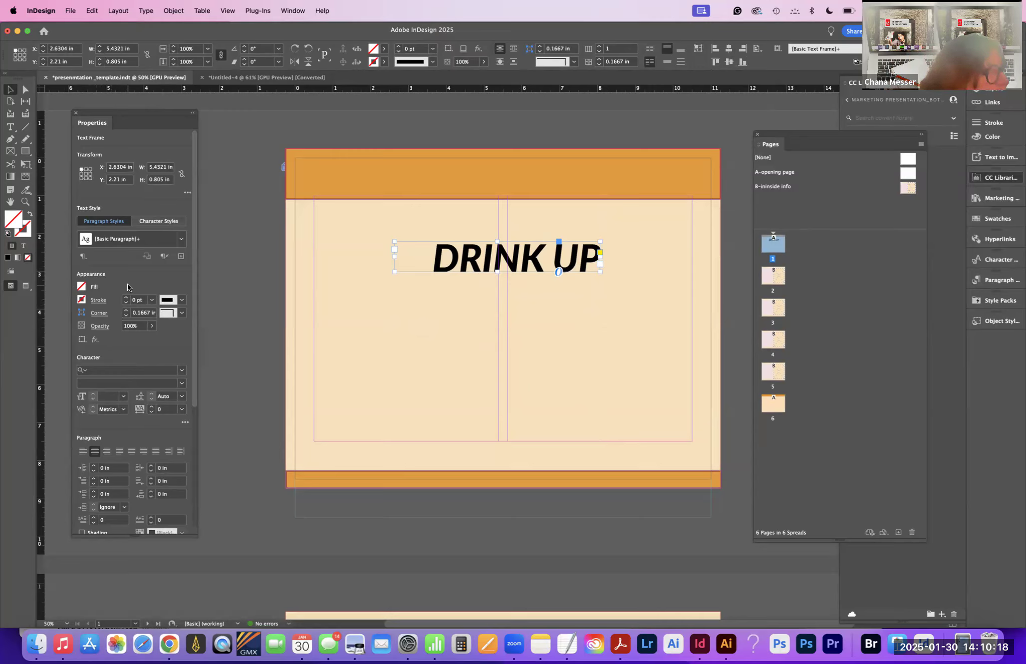
left_click(81, 287)
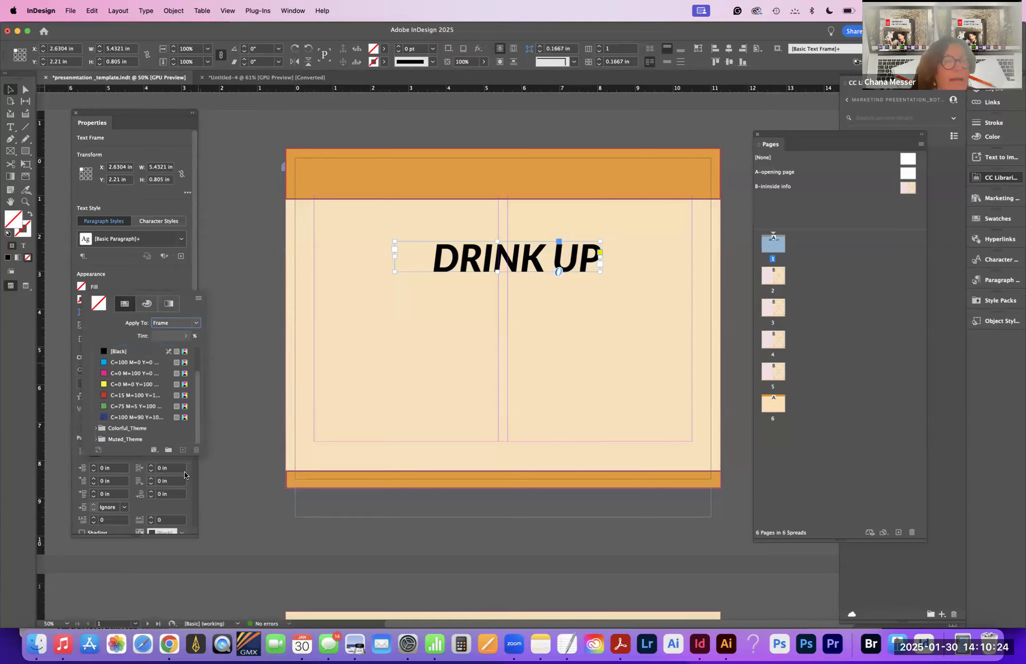
scroll(102, 433, "up", 3)
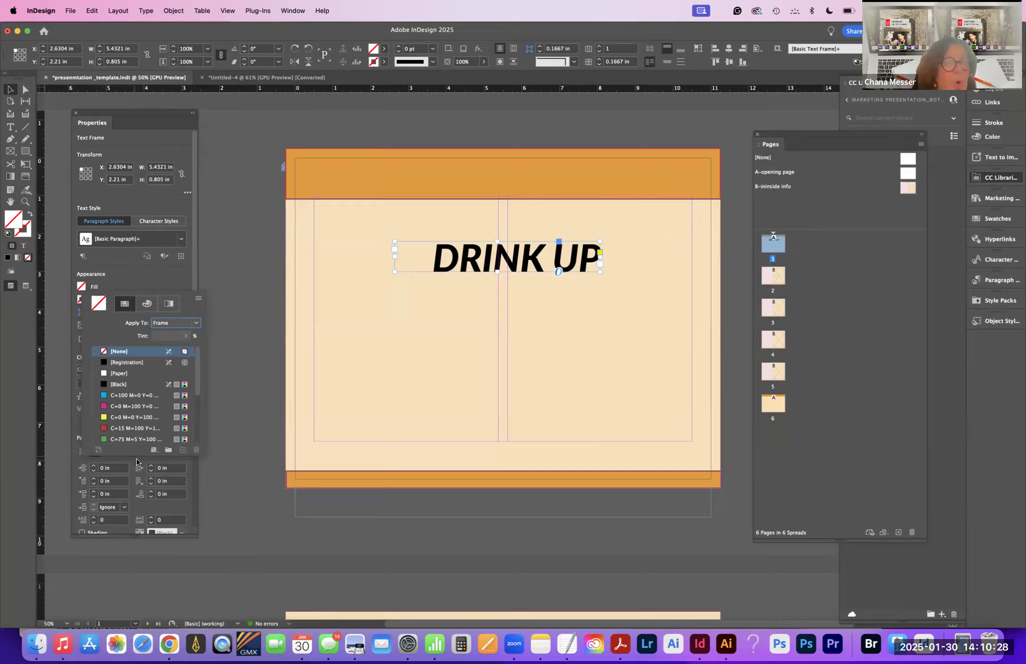
left_click_drag(199, 391, 201, 453)
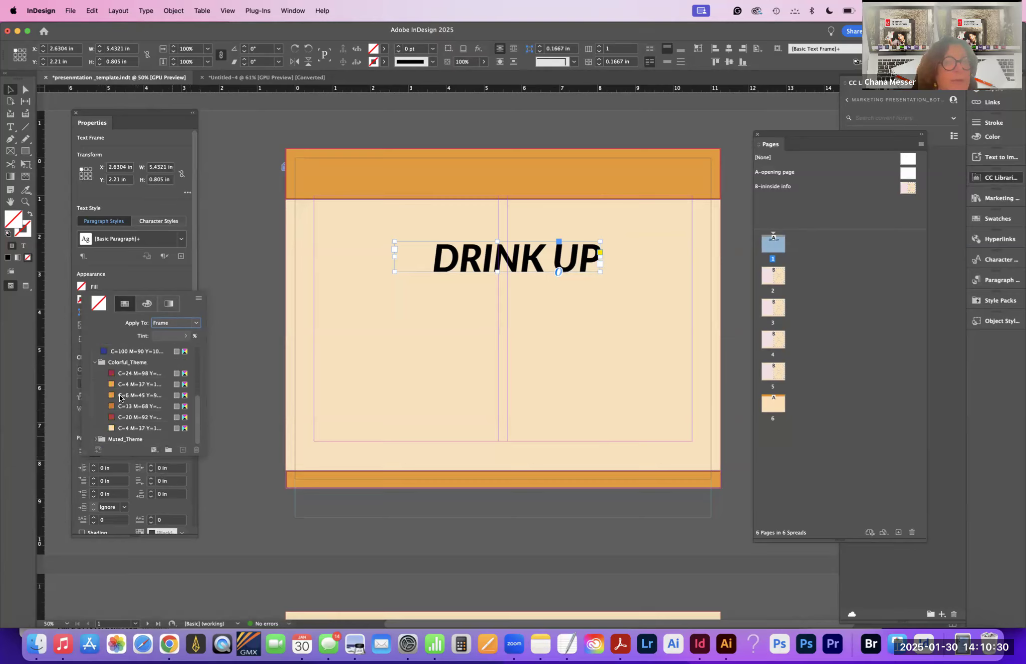
left_click(112, 375)
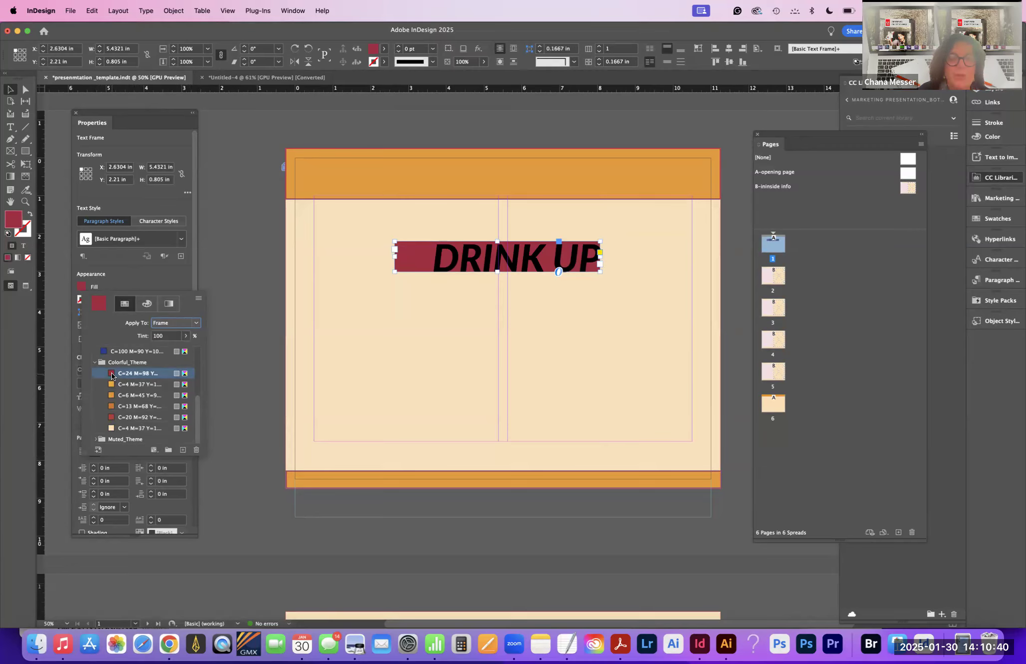
key("super+z")
Step: Color the DRINK UP text with the dark red C=24 M=98 Y=74 K=15 swatch from the Colorful_Theme group
left_click(10, 127)
left_click_drag(598, 256, 414, 257)
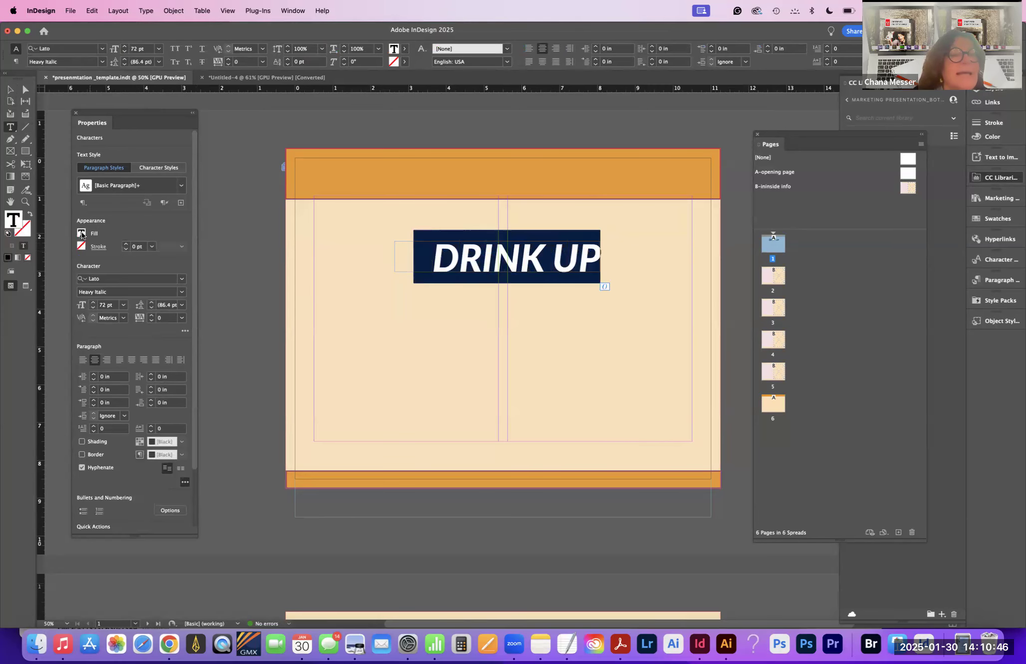
left_click(81, 233)
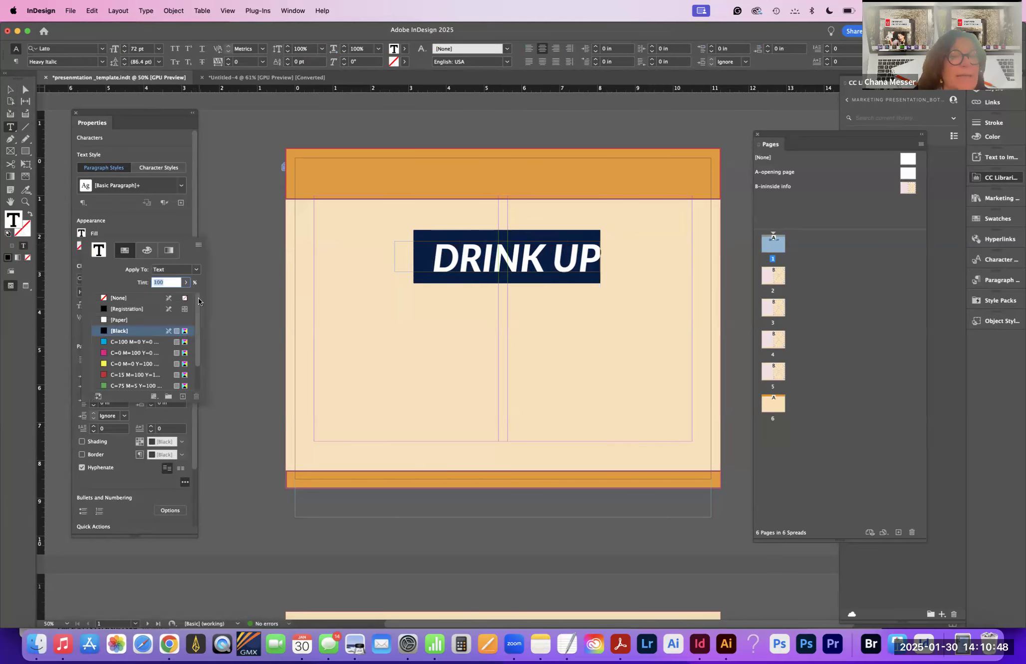
scroll(100, 375, "up", 2)
left_click_drag(203, 401, 219, 624)
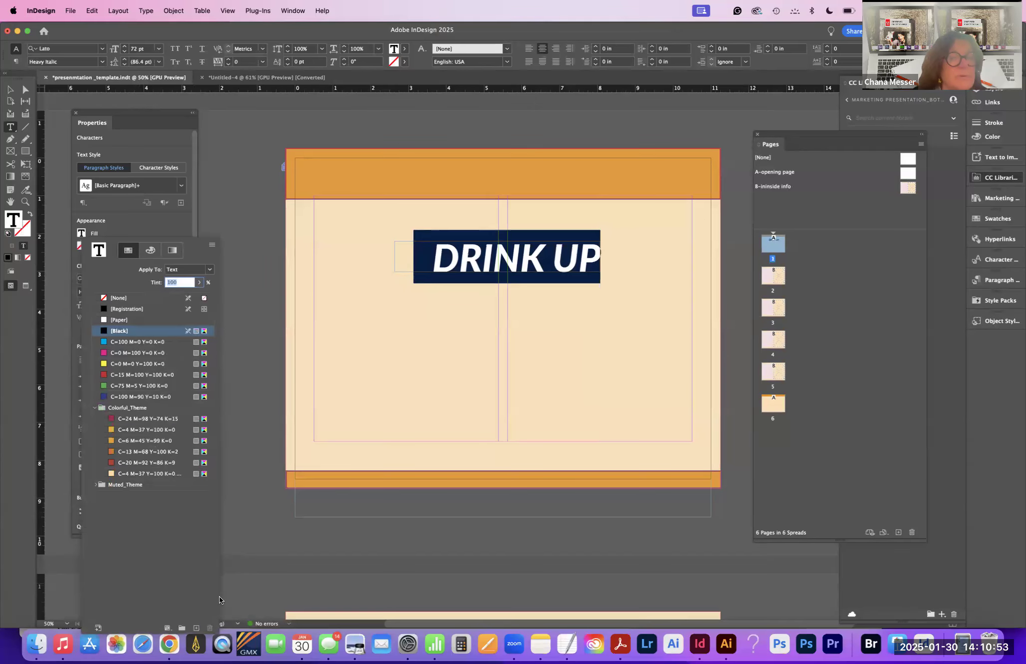
left_click(112, 420)
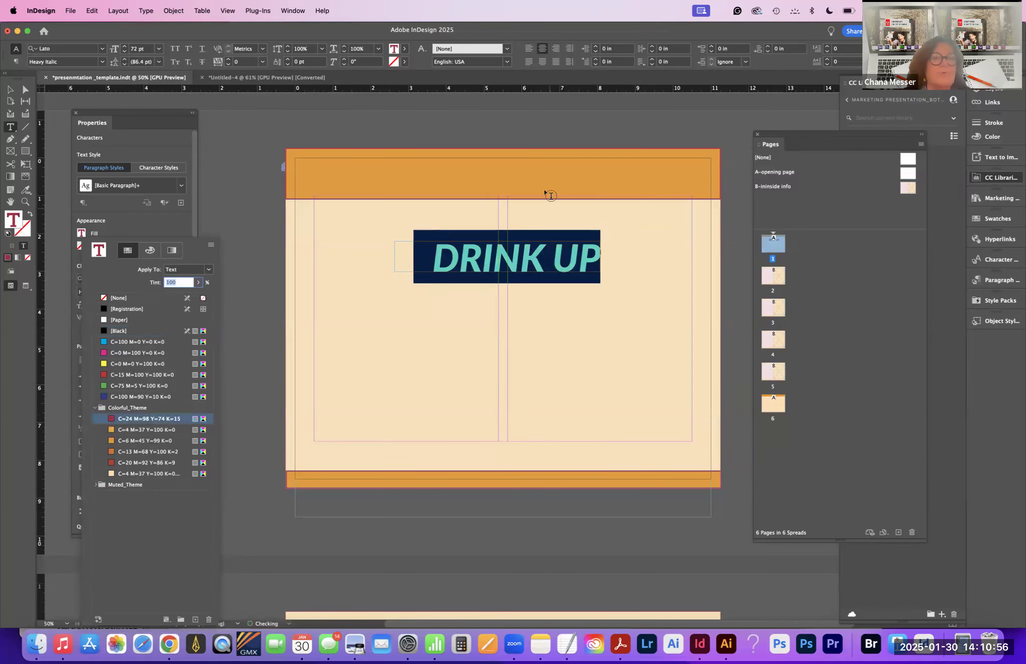
left_click(436, 257)
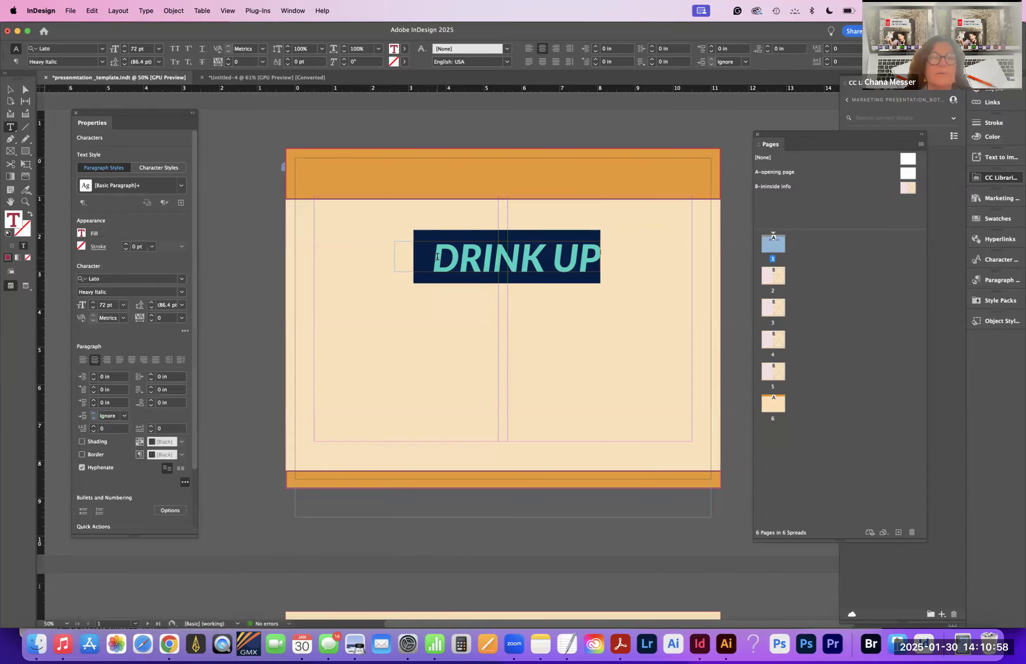
Step: Add an opening quotation mark before DRINK UP and enlarge its frame to about 7.97 by 1.12 in, shifting it back toward the page center
left_click(437, 257)
type("\"")
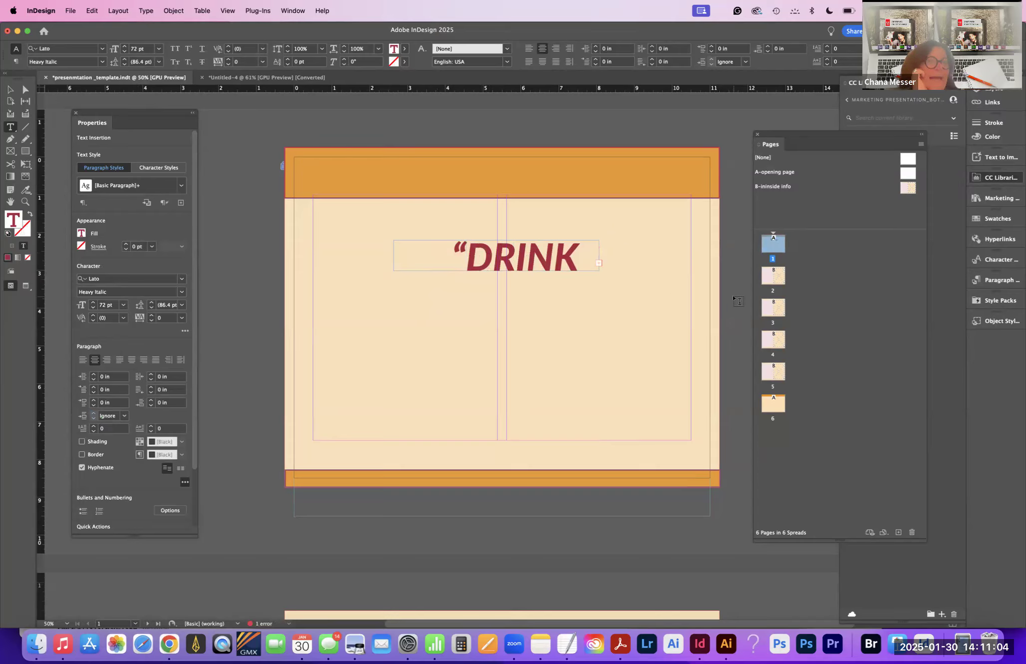
left_click(12, 90)
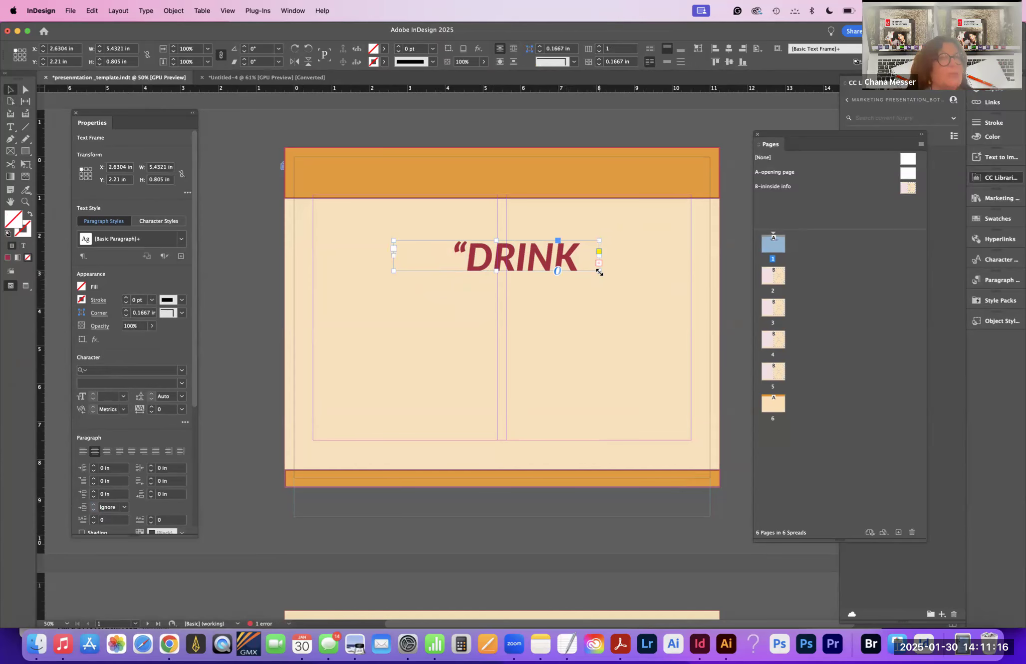
left_click_drag(599, 271, 694, 283)
left_click_drag(531, 264, 489, 252)
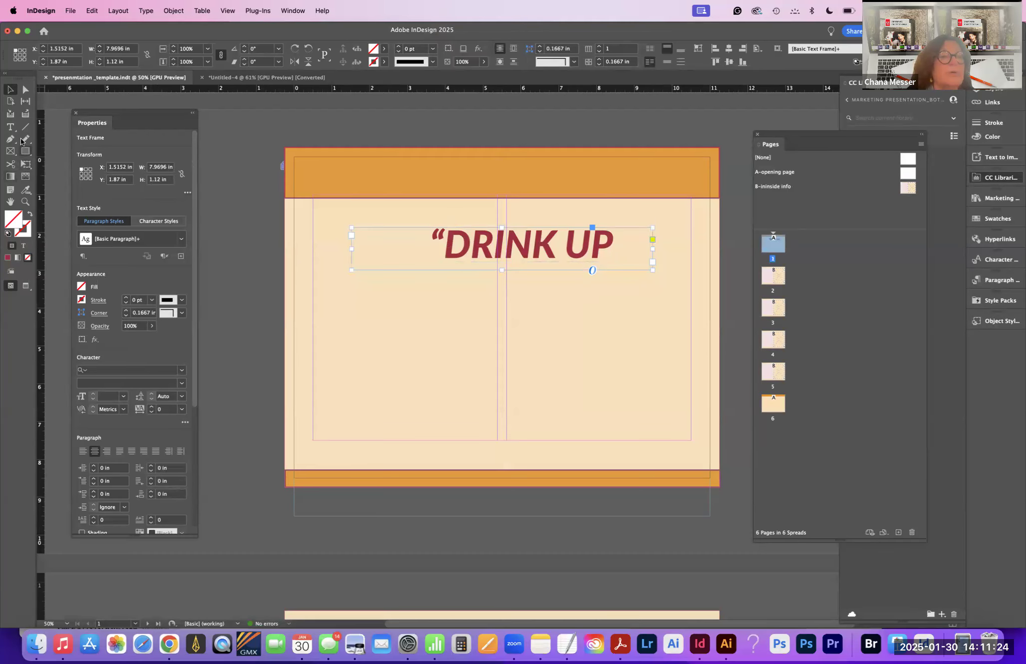
Step: Add a closing quotation mark after DRINK UP and move the frame to about X 1.39 in, Y 1.67 in
left_click(6, 125)
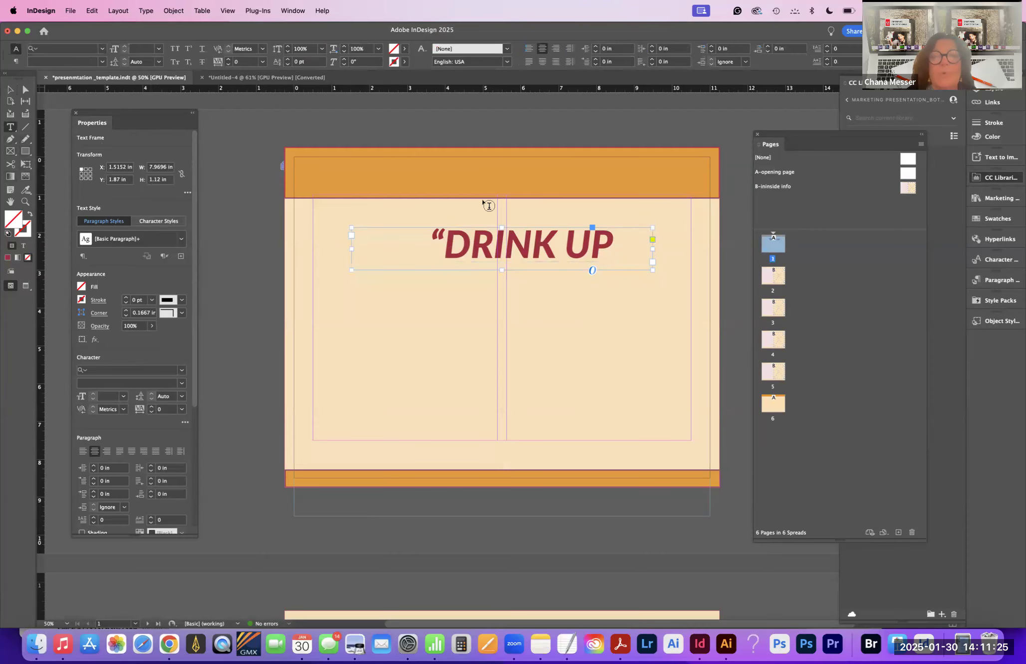
left_click(612, 236)
type("\"")
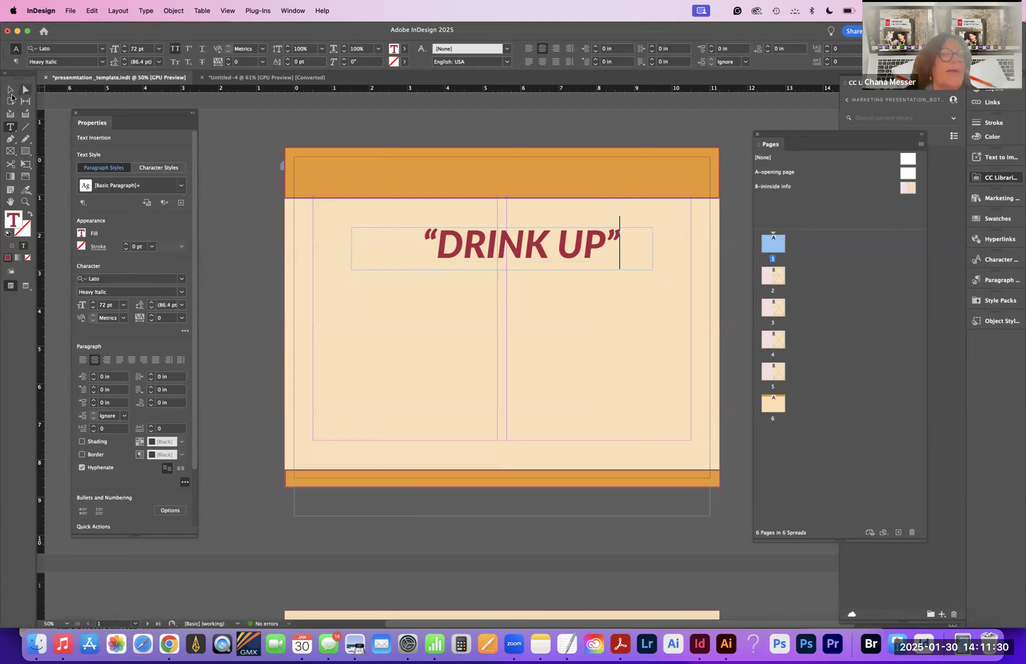
left_click(10, 91)
left_click_drag(461, 255, 455, 248)
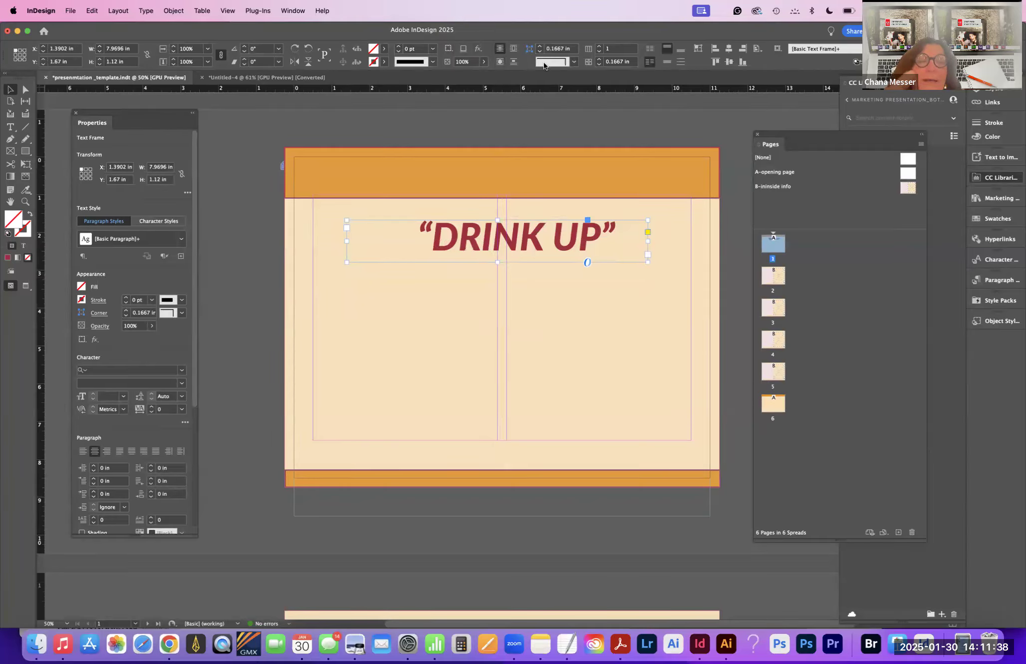
Step: Add a drop shadow effect to the quoted DRINK UP frame with its preview turned on
left_click(477, 49)
left_click(503, 71)
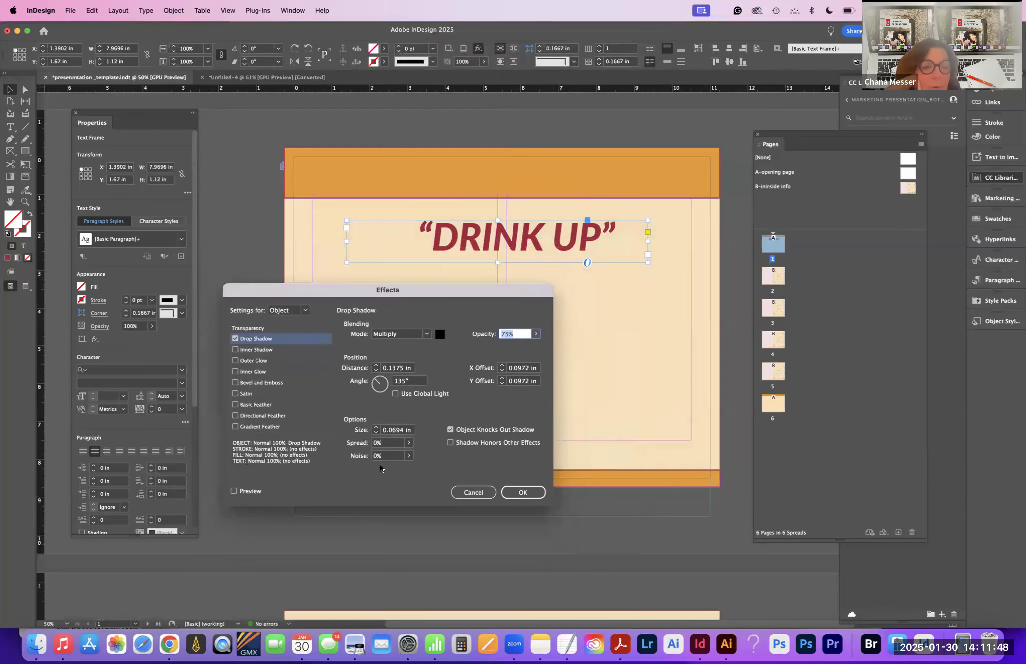
left_click(234, 491)
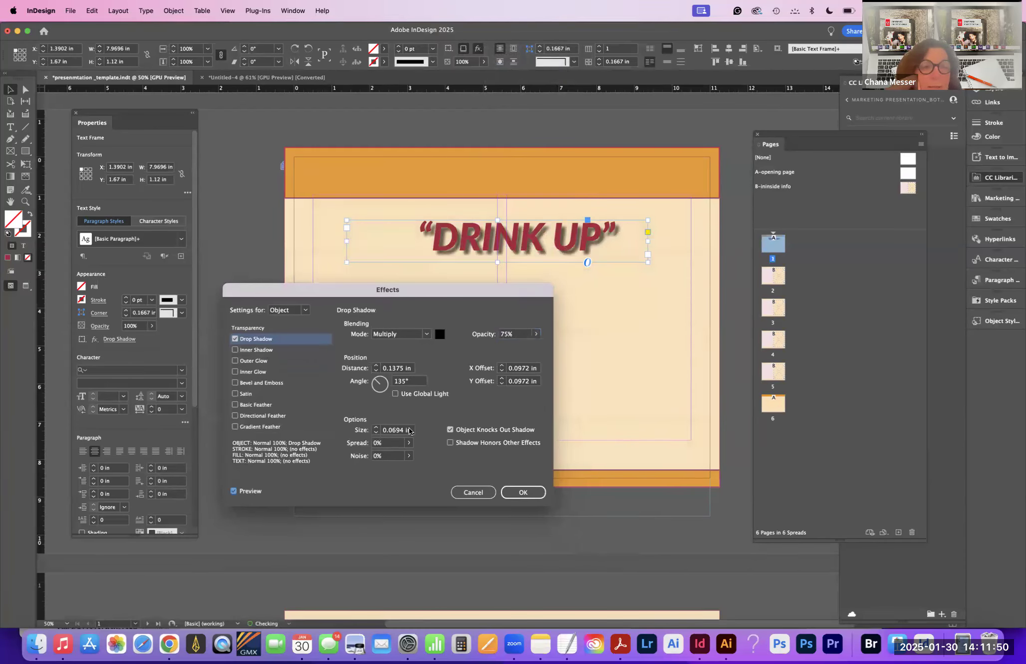
Step: Set the drop shadow's X and Y offsets to 0 in and apply the effect
left_click(502, 384)
left_click(501, 384)
left_click(501, 384)
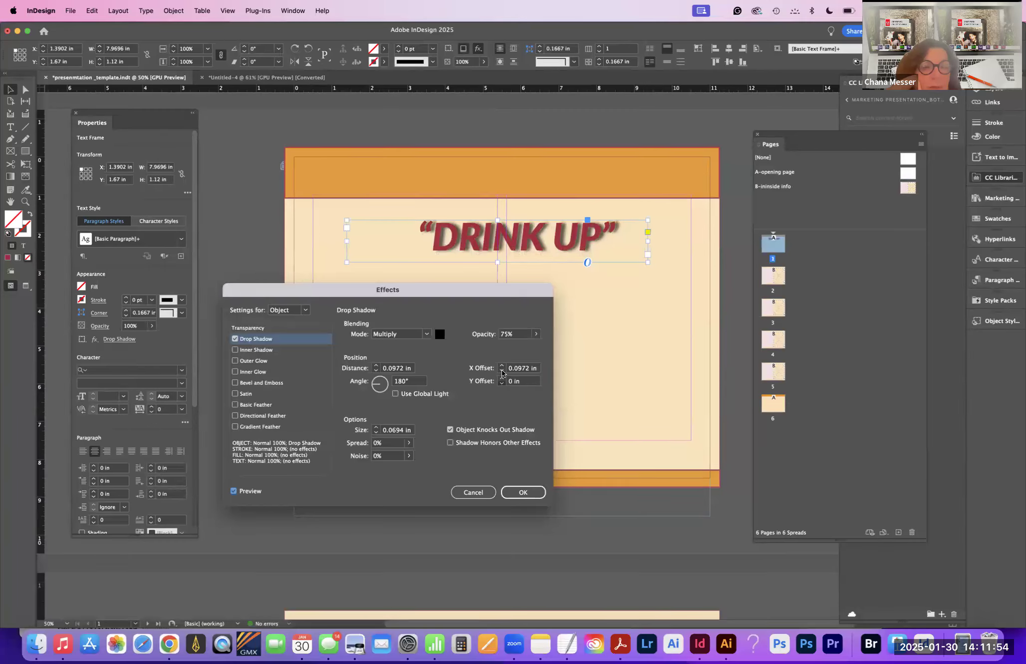
left_click(501, 371)
left_click(501, 371)
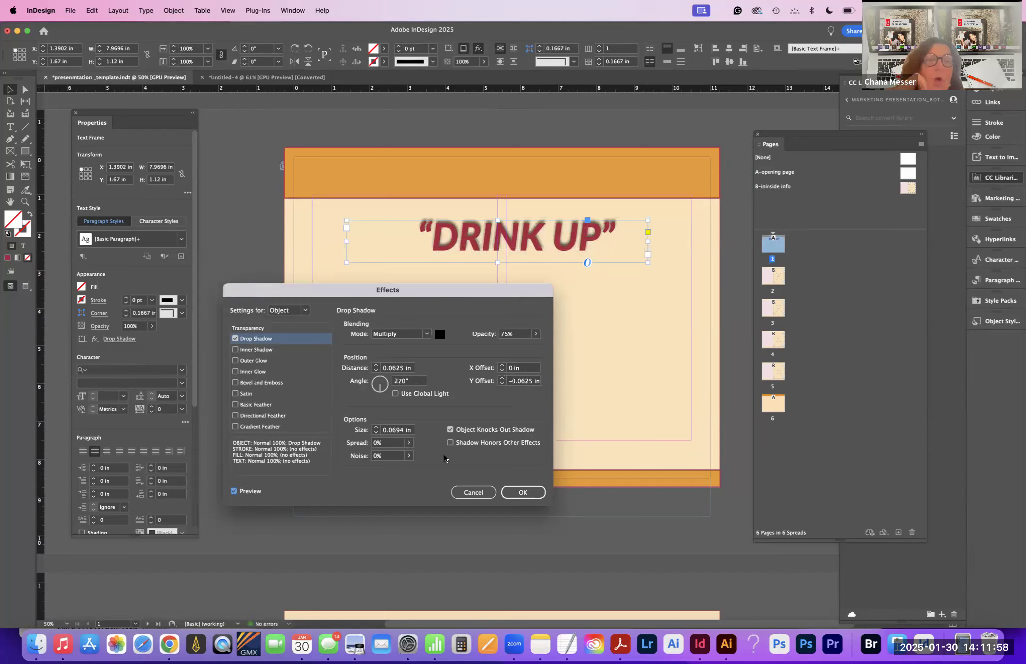
left_click(501, 384)
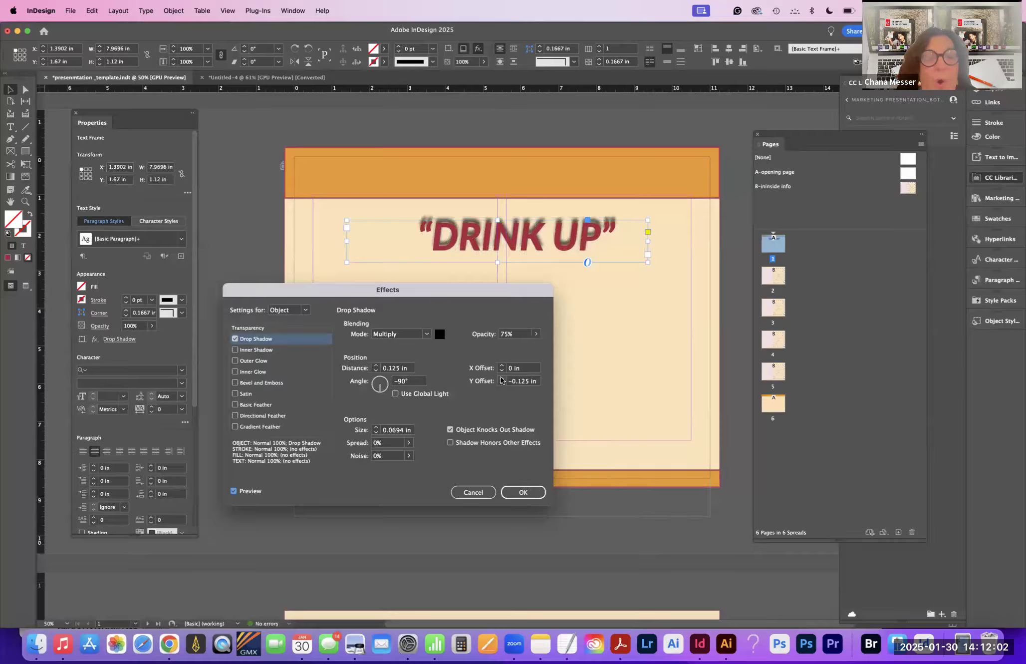
left_click(501, 378)
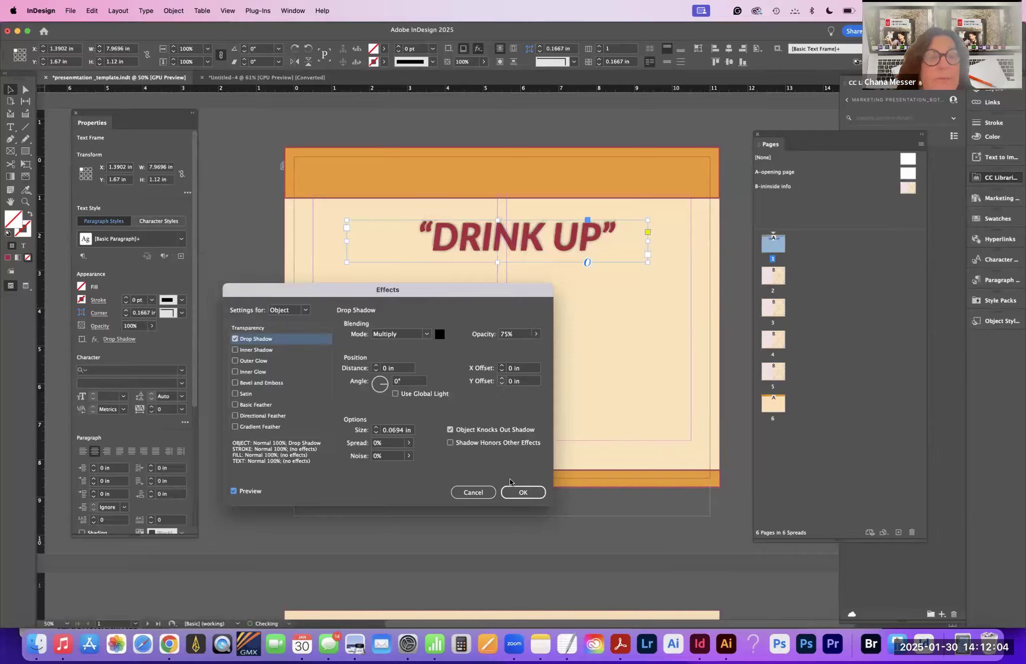
left_click(523, 492)
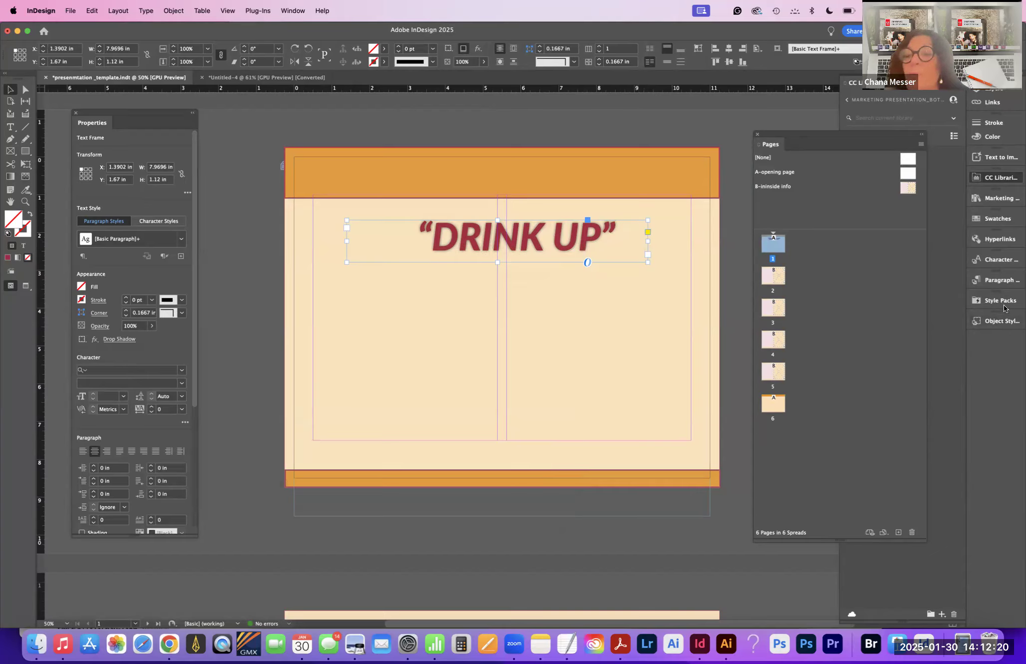
Step: Float the Marketing projects library over the page and add the DRINK UP text frame to it as an item
left_click_drag(834, 135, 752, 70)
left_click_drag(978, 198, 366, 263)
left_click(353, 250)
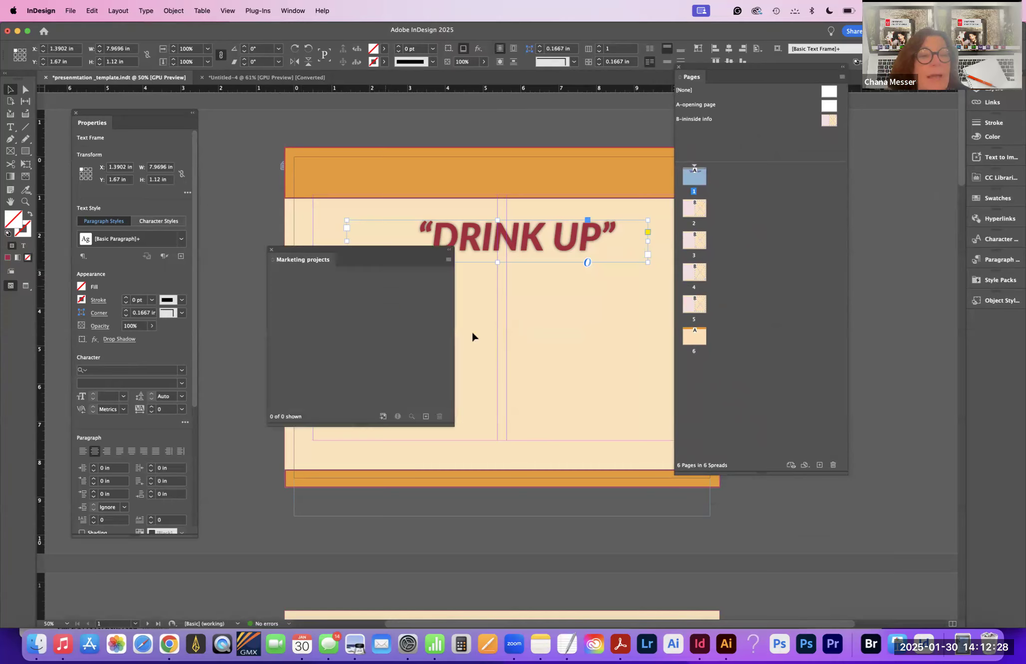
left_click_drag(511, 242, 352, 285)
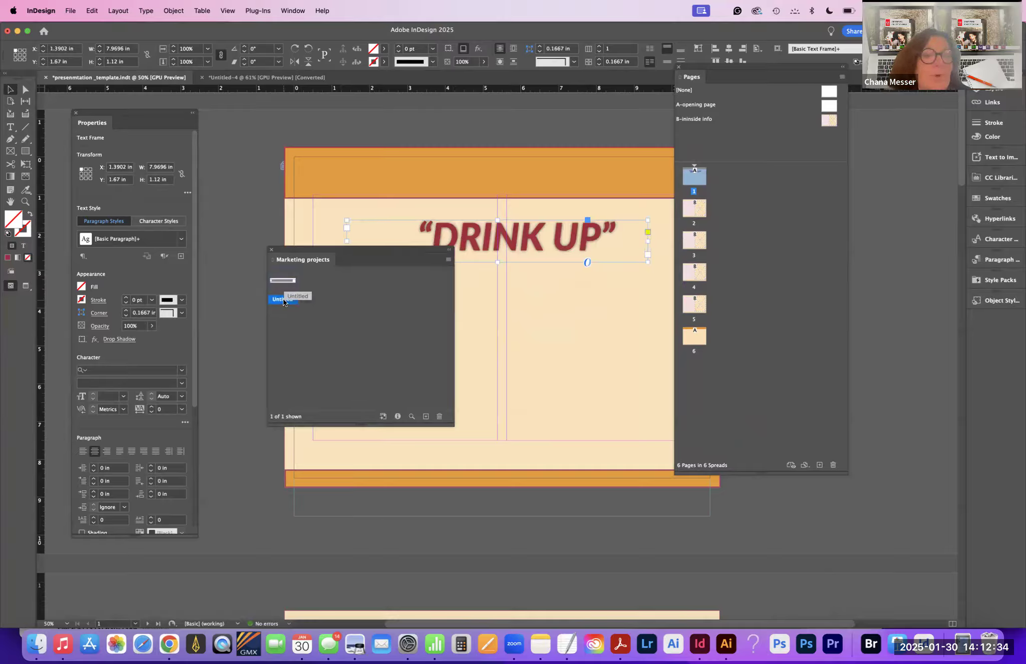
Step: Name the new library item "logo or saying" and give it the description "apply on top of the pge"
double_click(282, 299)
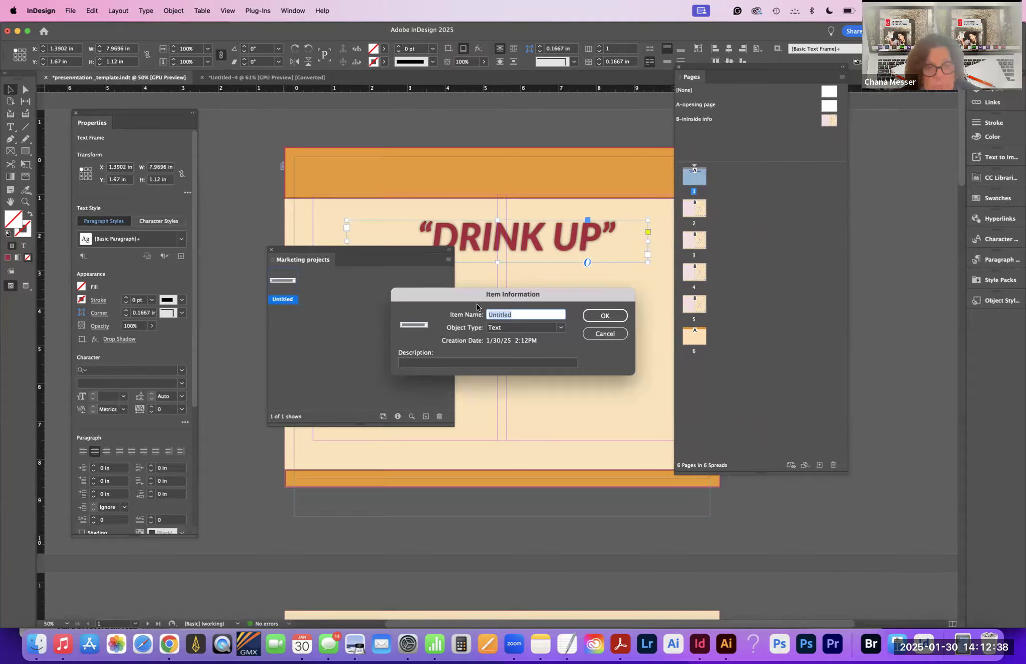
type("l")
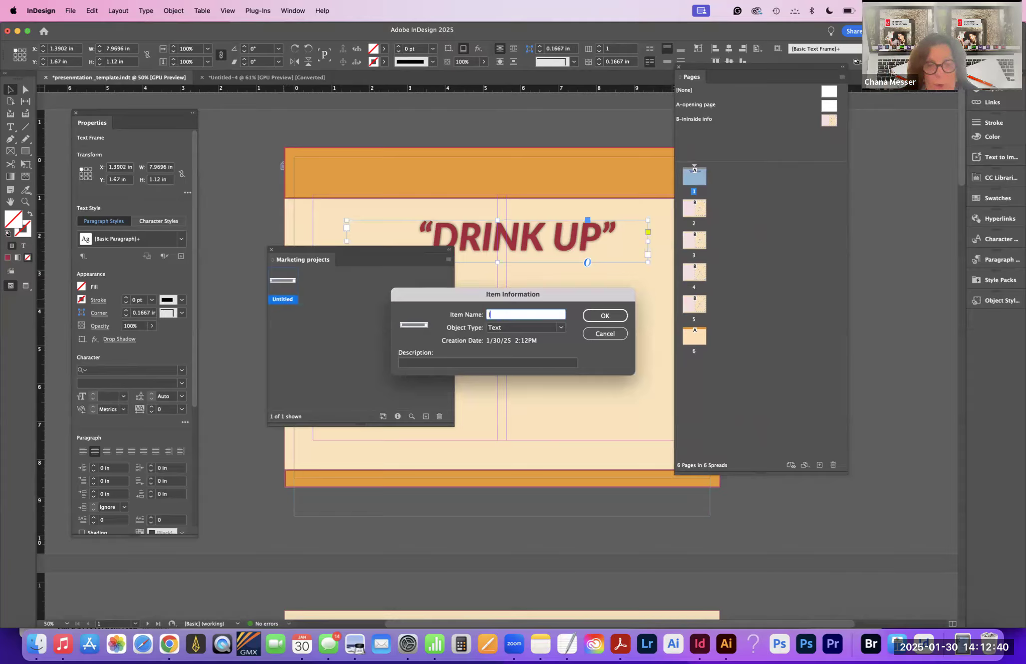
type("ogo or saying")
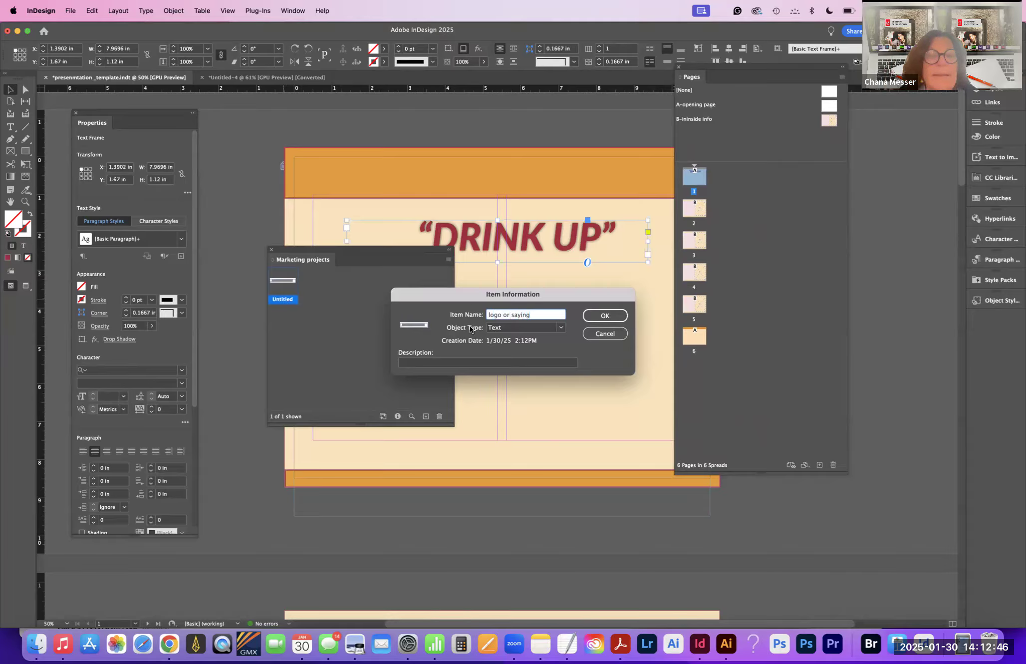
left_click(423, 364)
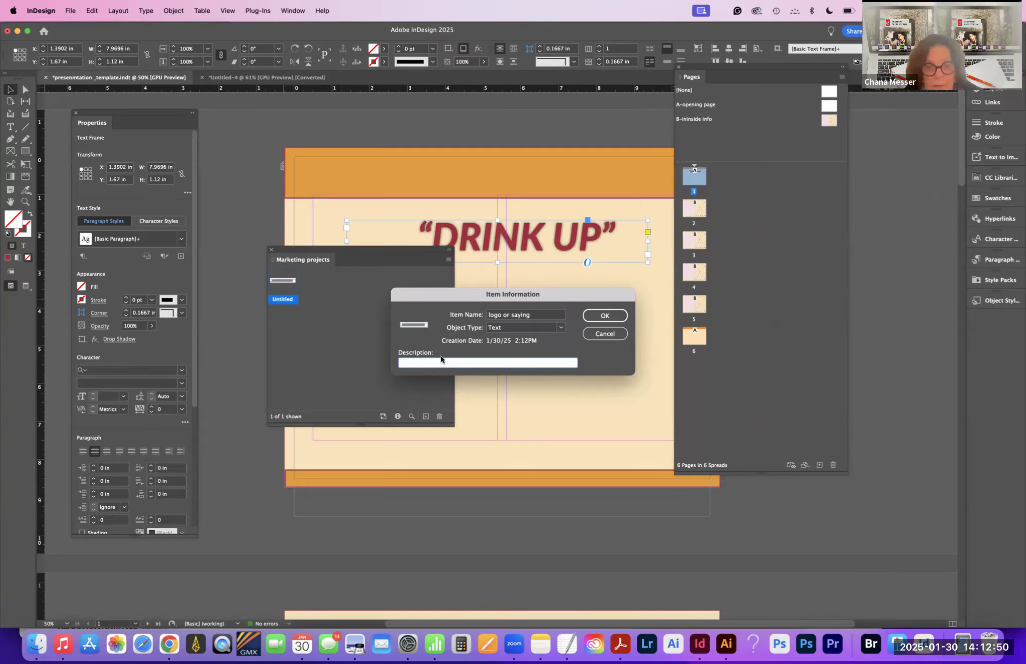
type("apply on top of the ")
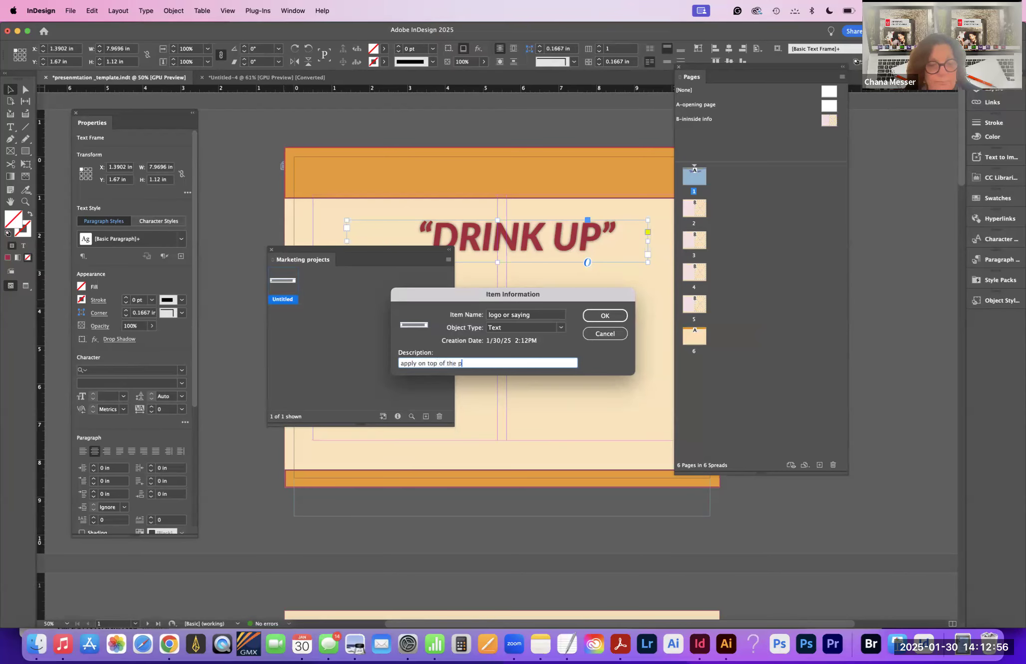
type("pge")
left_click(597, 316)
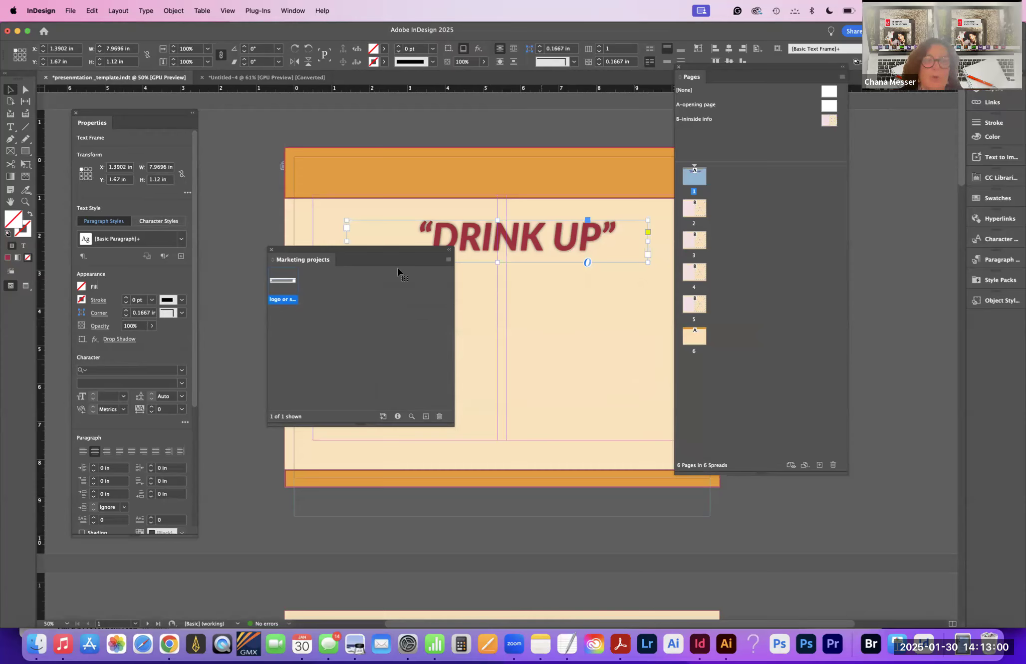
Step: Draw a body text frame about 10.66 by 3.06 in below the DRINK UP title and fill it with placeholder text
left_click_drag(348, 248, 950, 240)
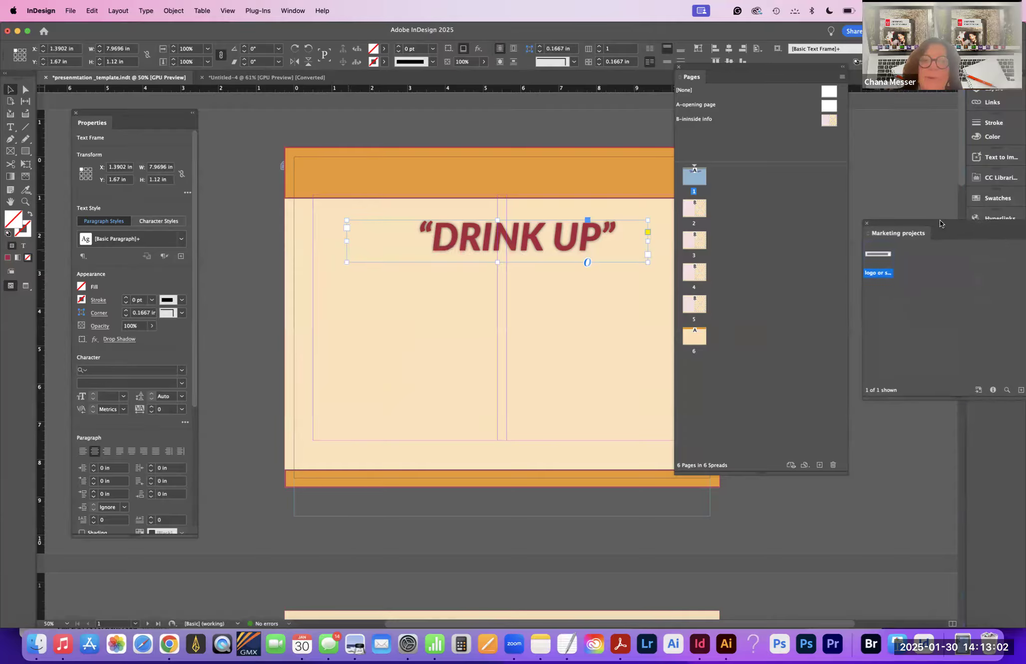
left_click(537, 296)
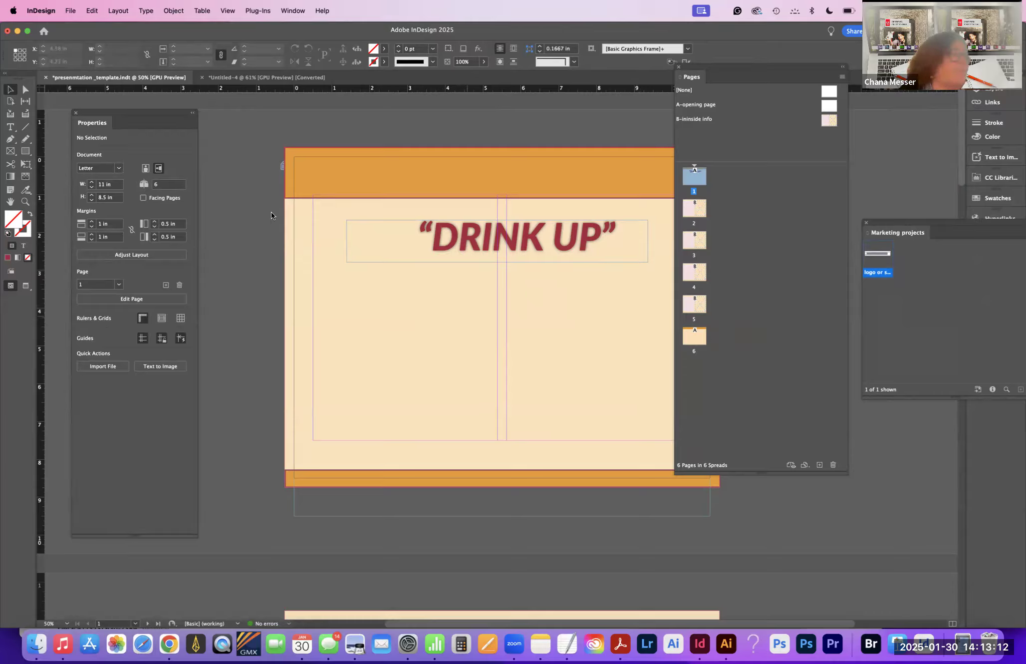
left_click(11, 127)
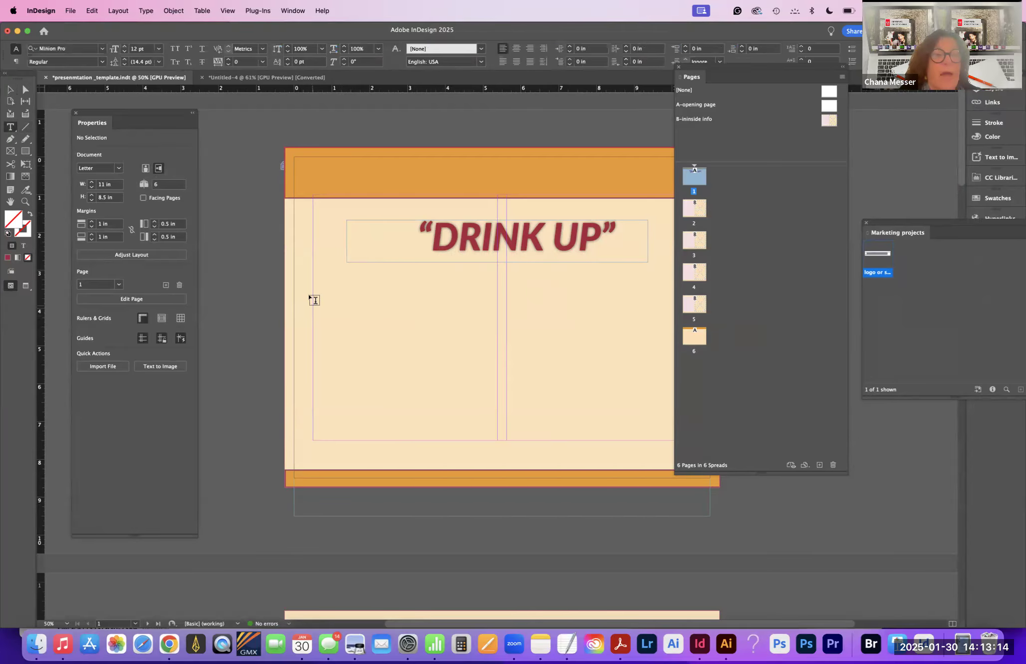
left_click_drag(314, 291, 694, 408)
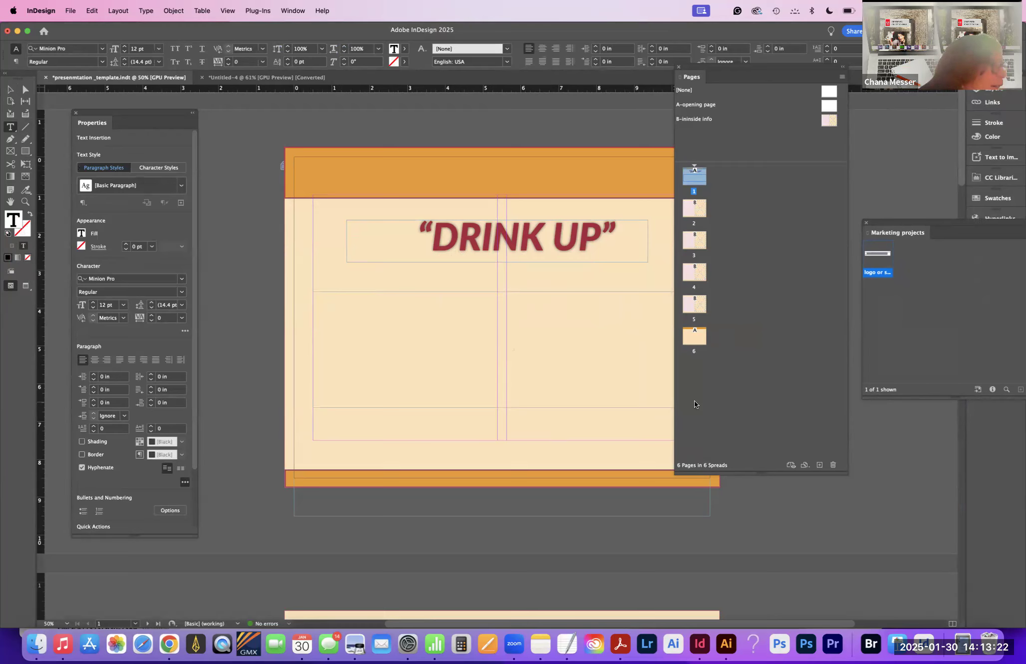
left_click(146, 10)
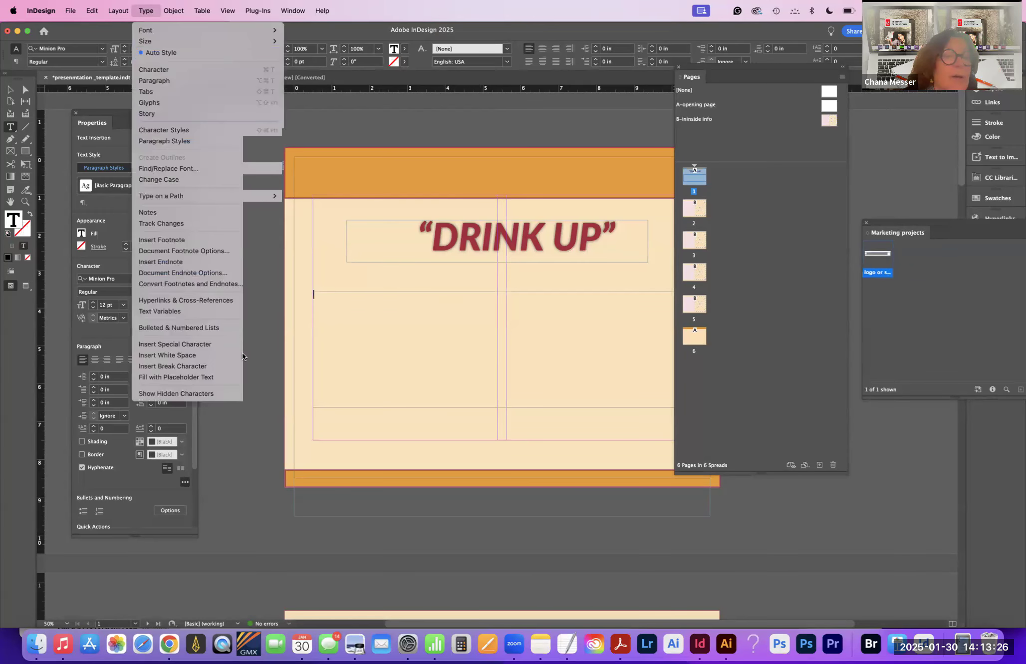
left_click(249, 378)
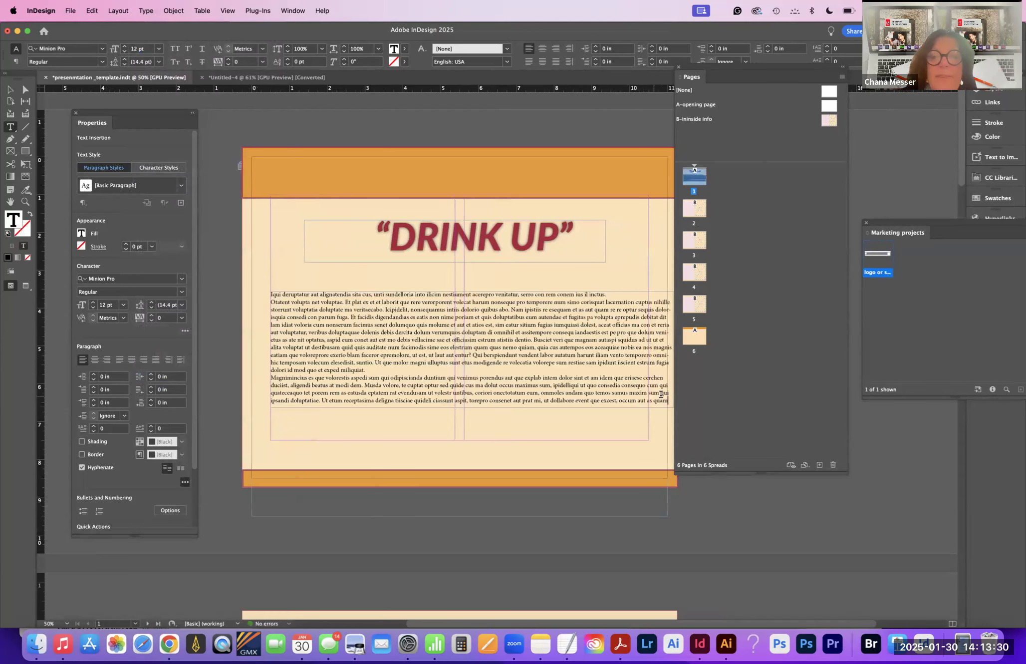
Step: Set all the placeholder text to 48 pt and centre-align it
left_click_drag(668, 398, 269, 293)
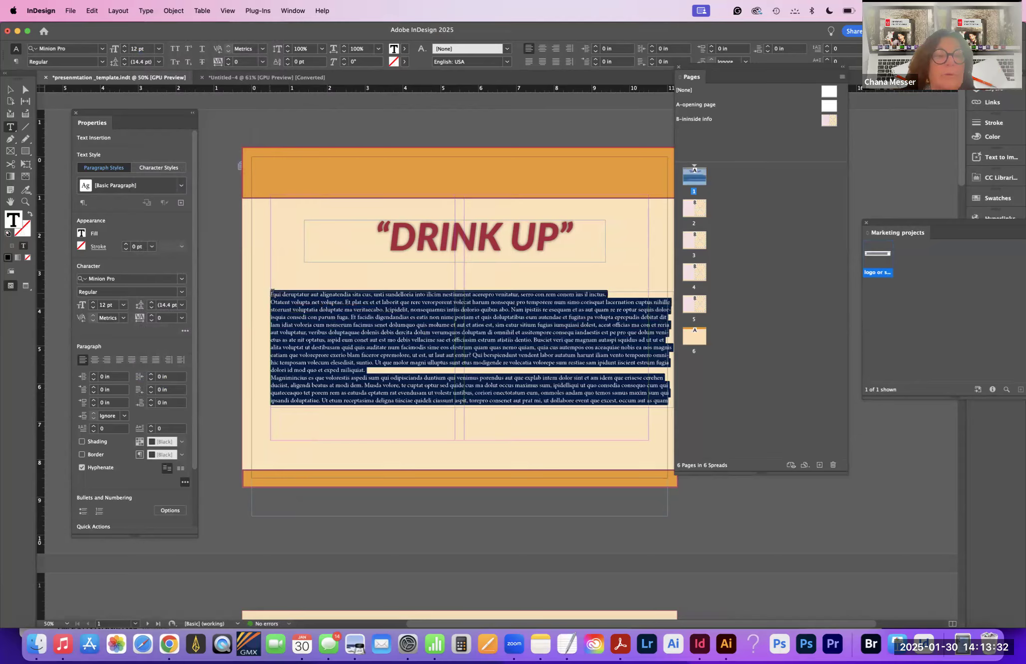
left_click(158, 49)
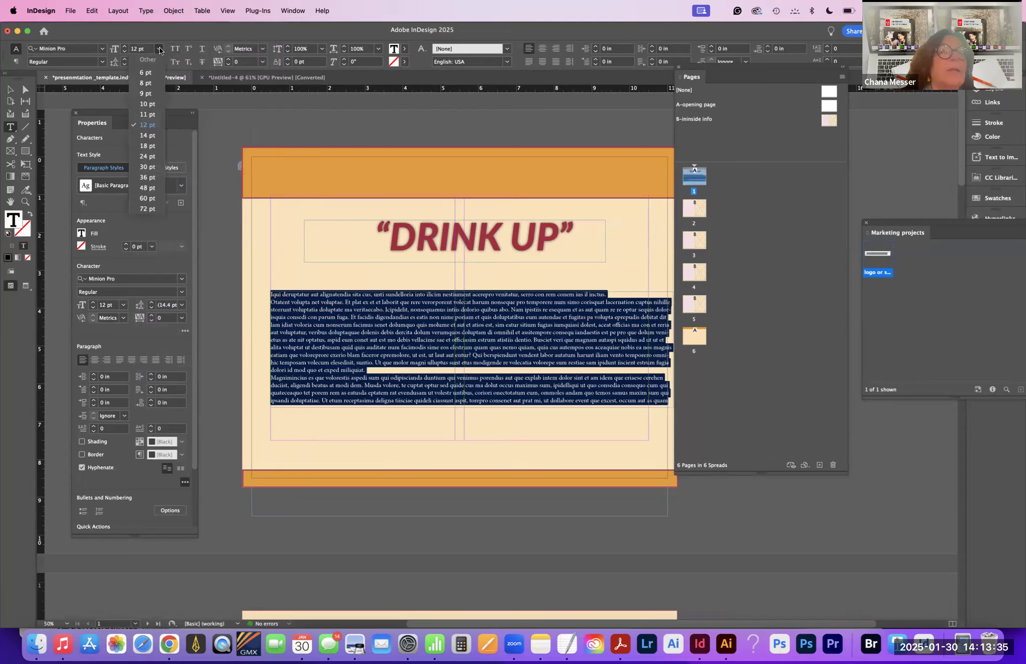
left_click(147, 188)
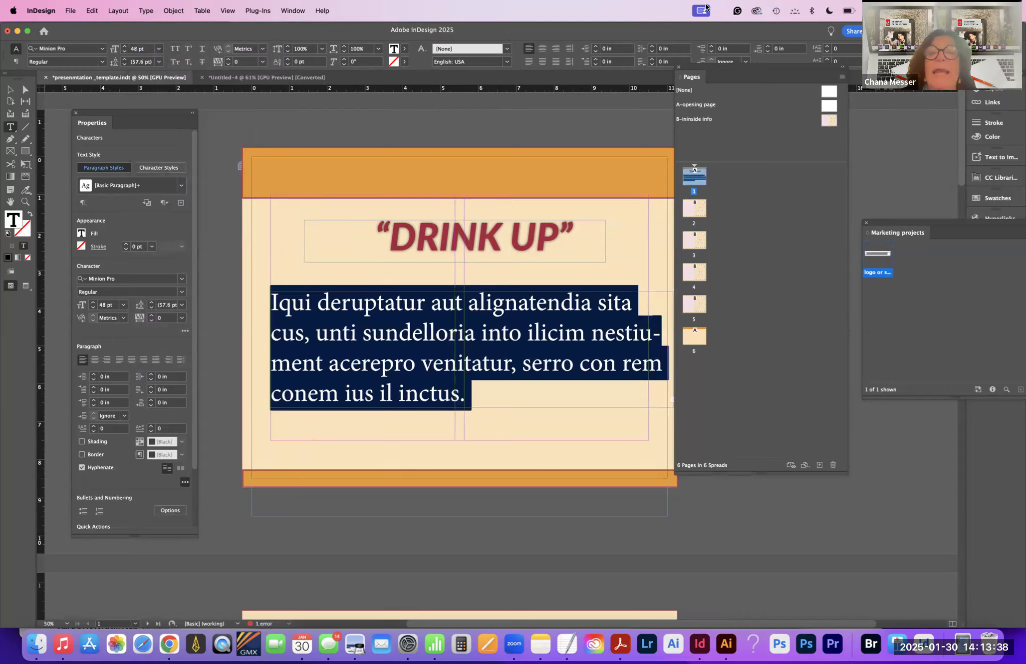
left_click(542, 48)
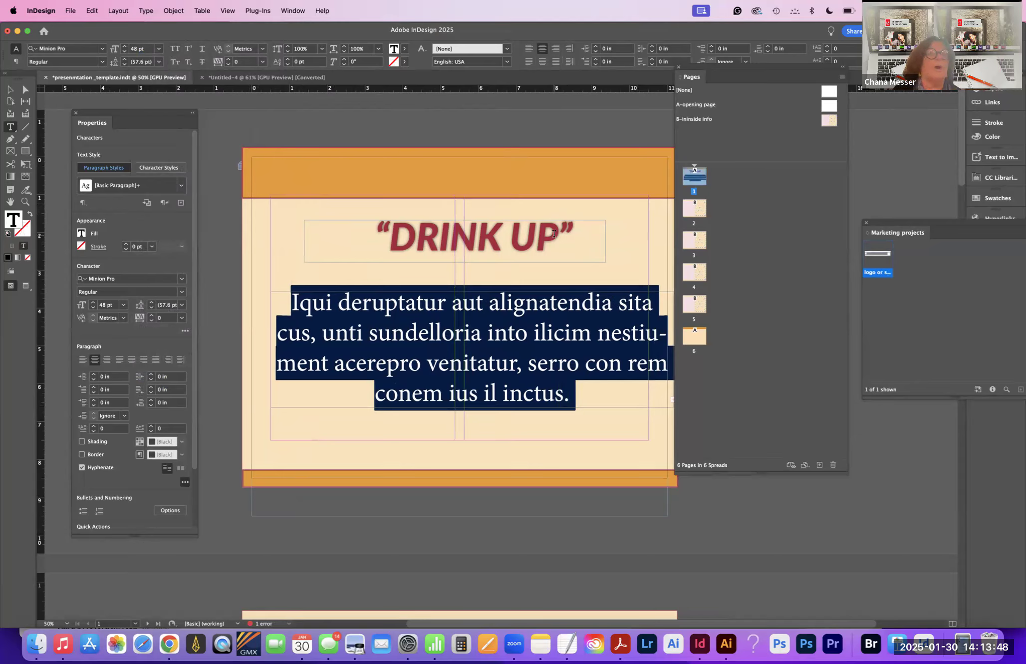
Step: Make the placeholder text all caps and increase its leading to 61 pt
left_click(174, 50)
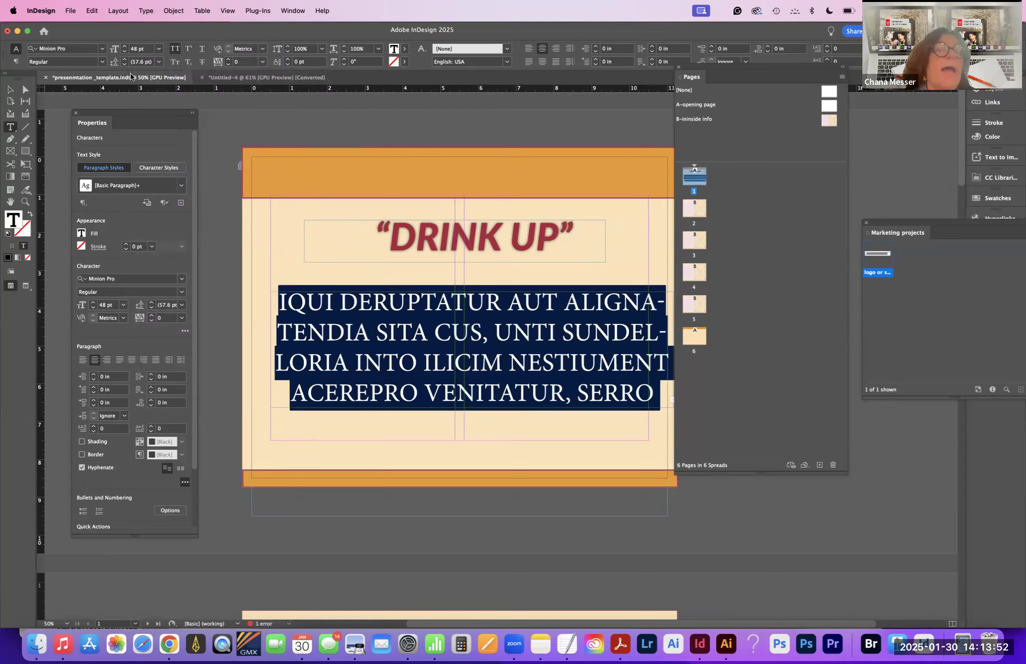
left_click(124, 59)
left_click(124, 59)
left_click(124, 59)
left_click(124, 59)
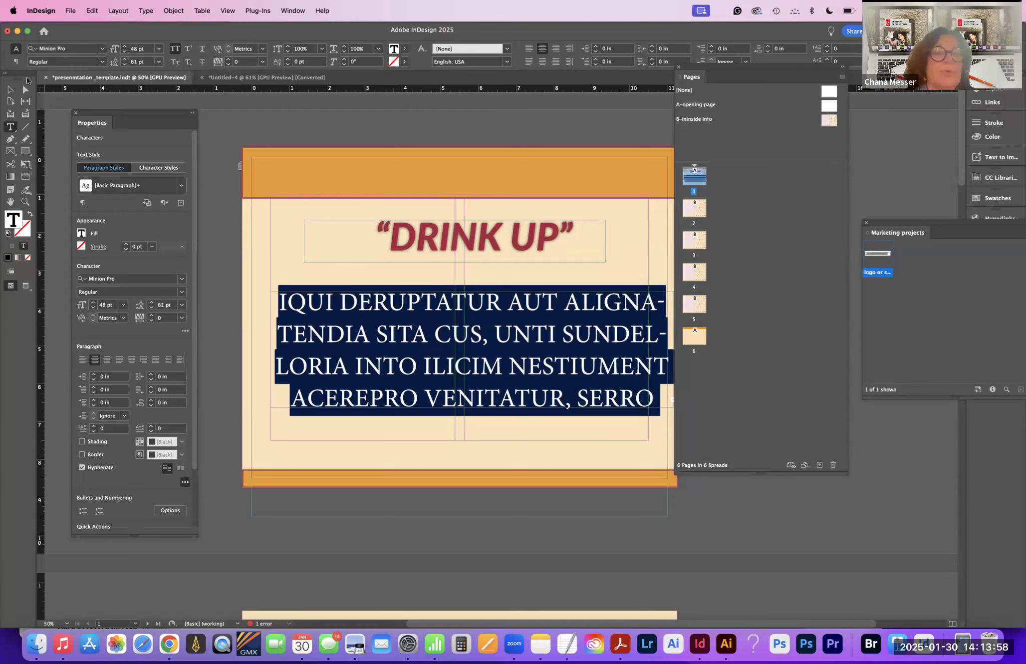
left_click(8, 88)
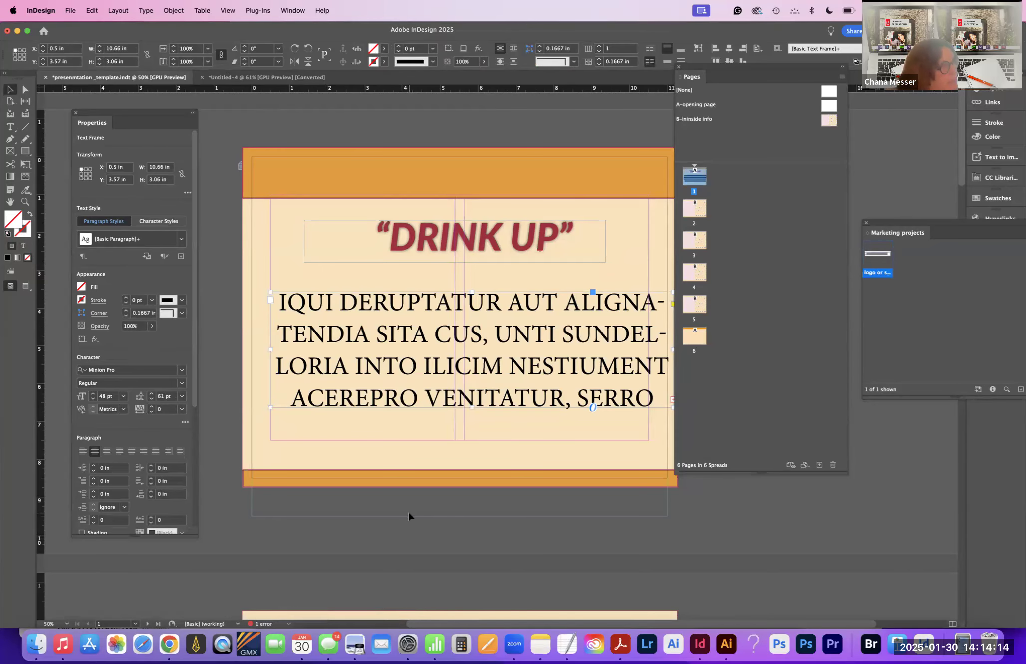
Step: Place water bottle 1.psd about 2.23 in wide on page 1 and position it over the left end of the body text
left_click(70, 8)
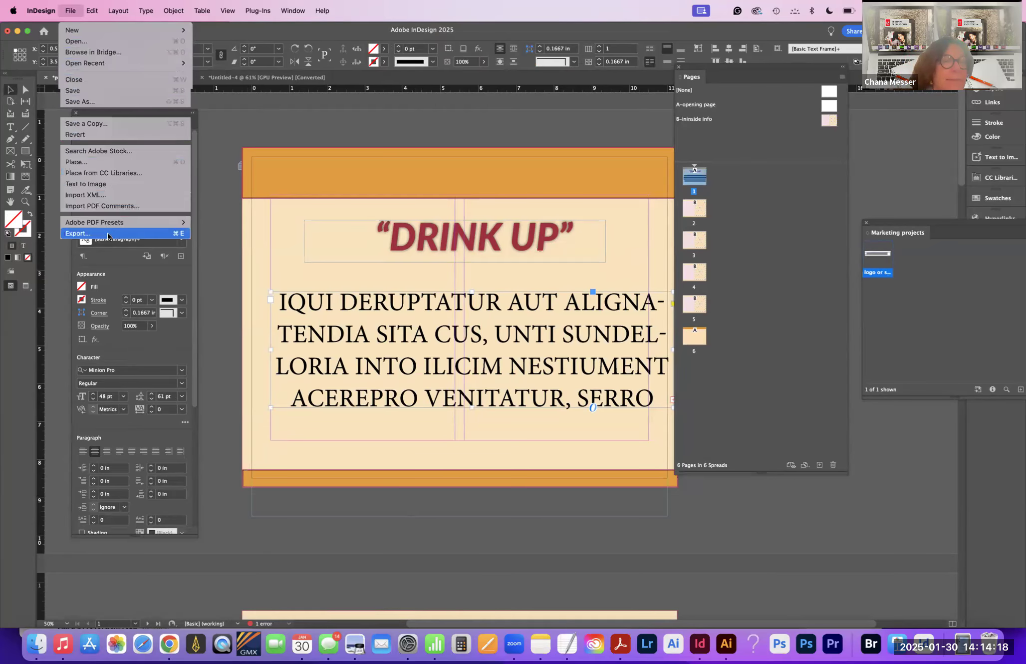
left_click(93, 162)
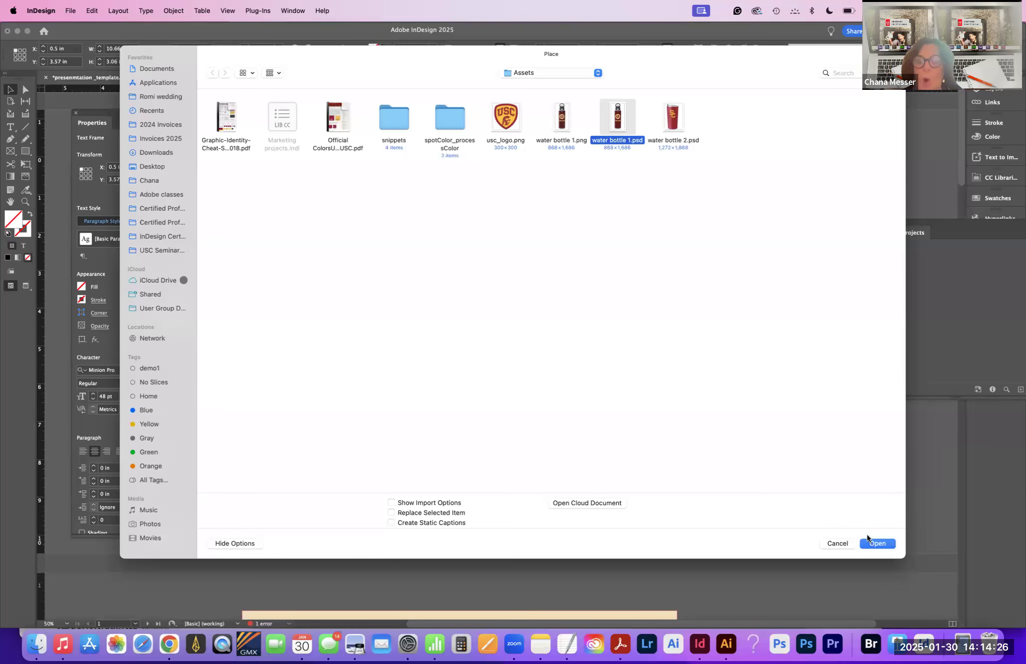
left_click(870, 542)
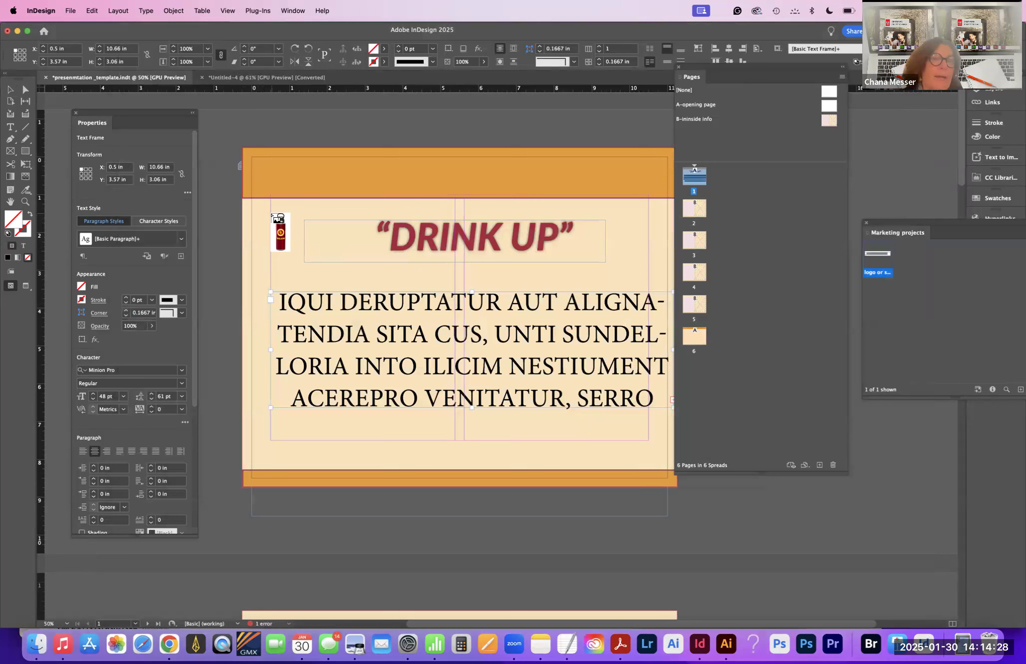
left_click(341, 380)
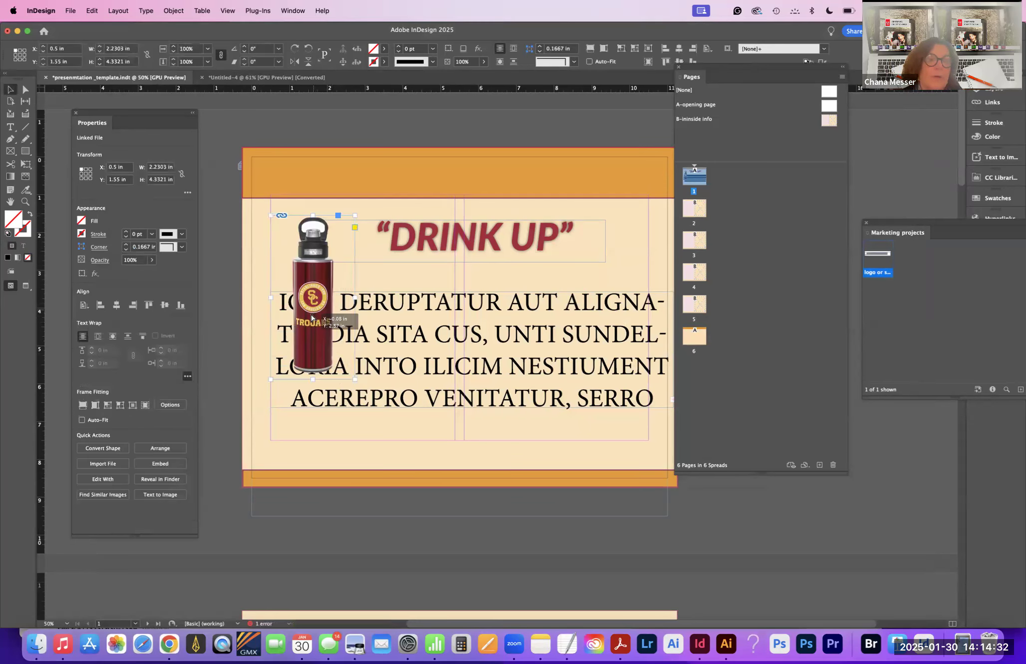
mouse_move(298, 323)
left_mouse_down()
mouse_move(307, 350)
mouse_move(307, 341)
left_mouse_up()
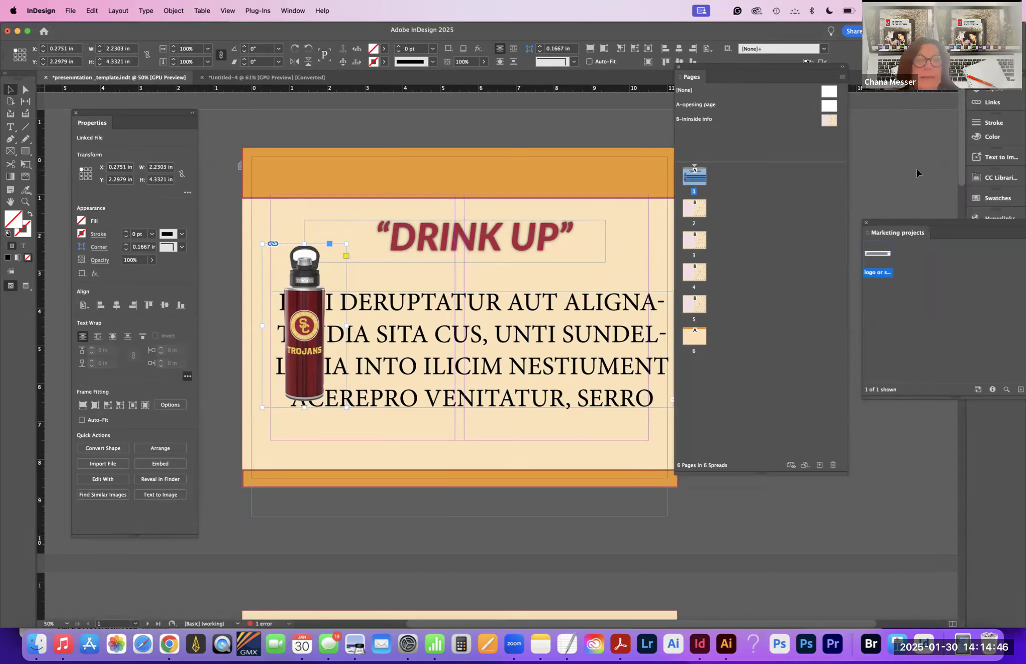
Step: Add the placed bottle image to the Marketing projects library as "water bottle" and dock the library with the collapsed panels
left_click(980, 103)
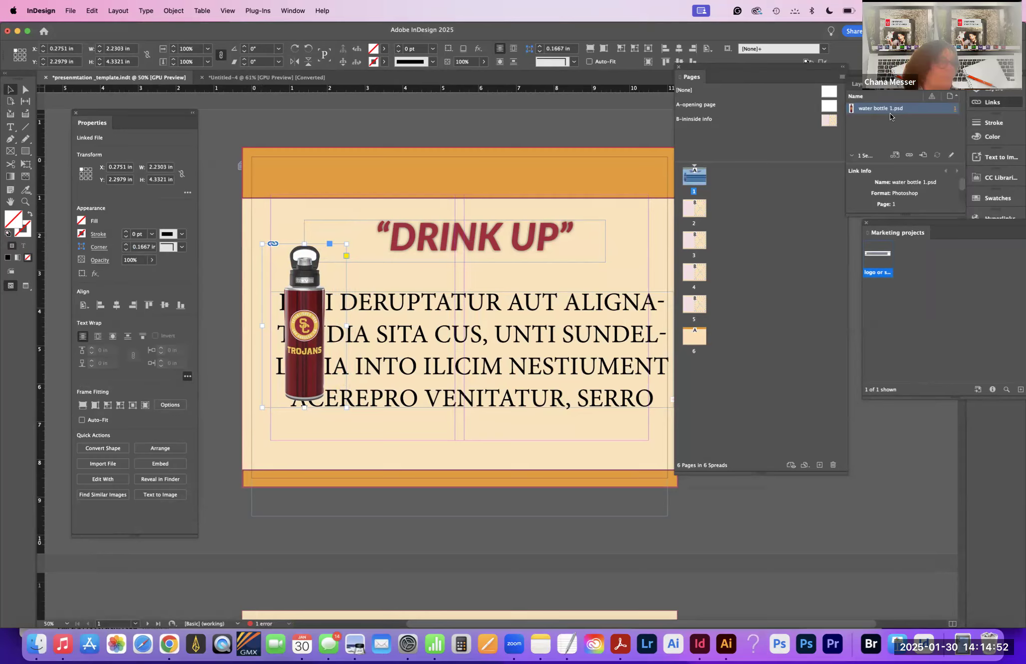
left_click_drag(903, 231, 404, 112)
left_click_drag(295, 325, 418, 157)
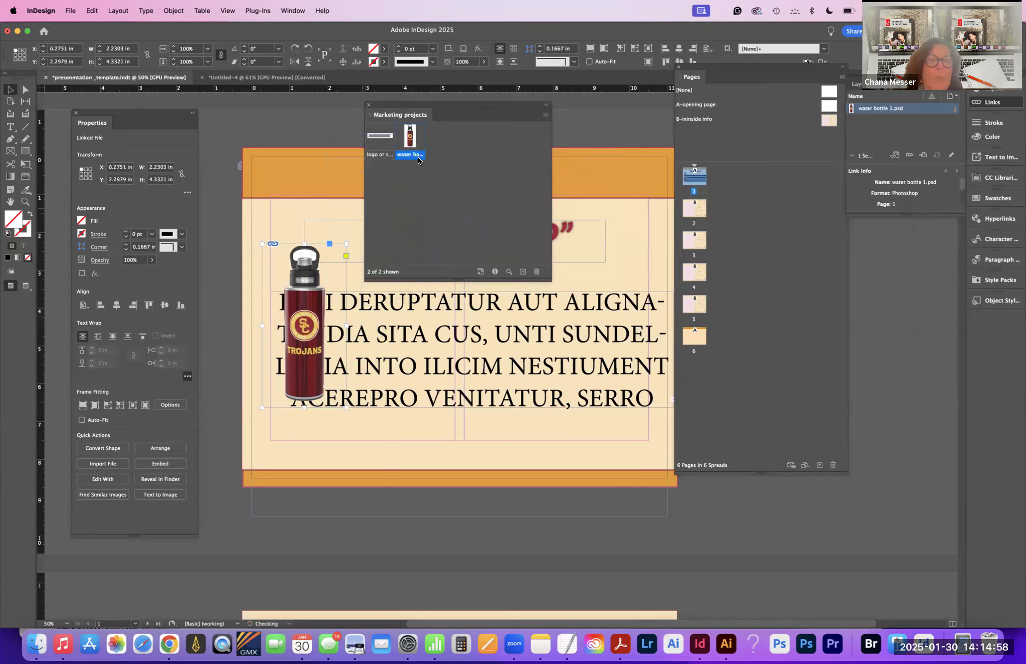
double_click(418, 156)
type("water bottle")
key("Return")
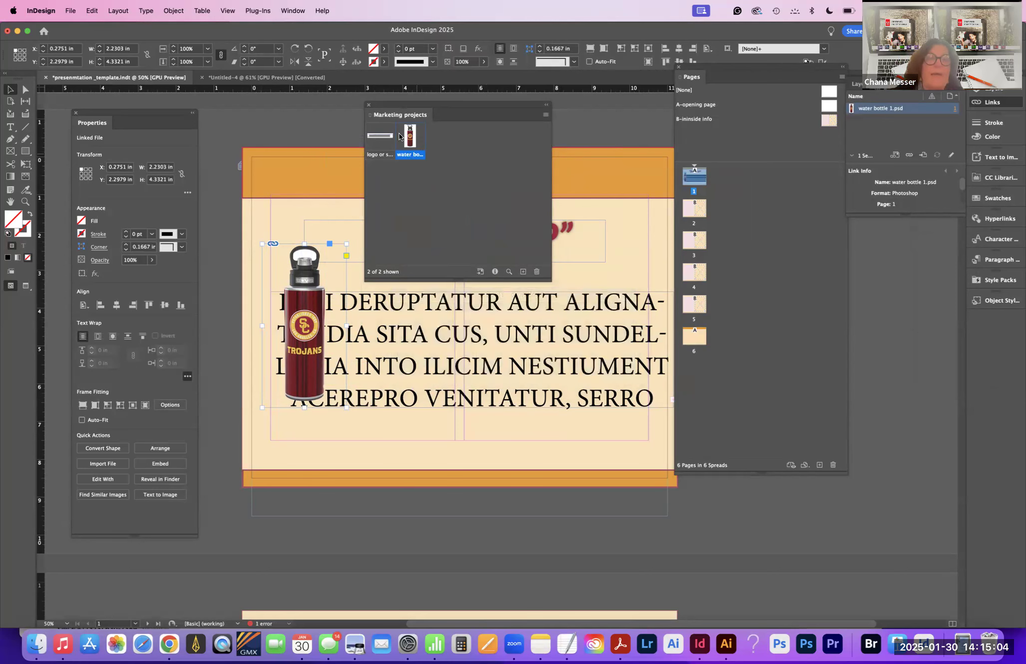
left_click_drag(398, 109, 991, 293)
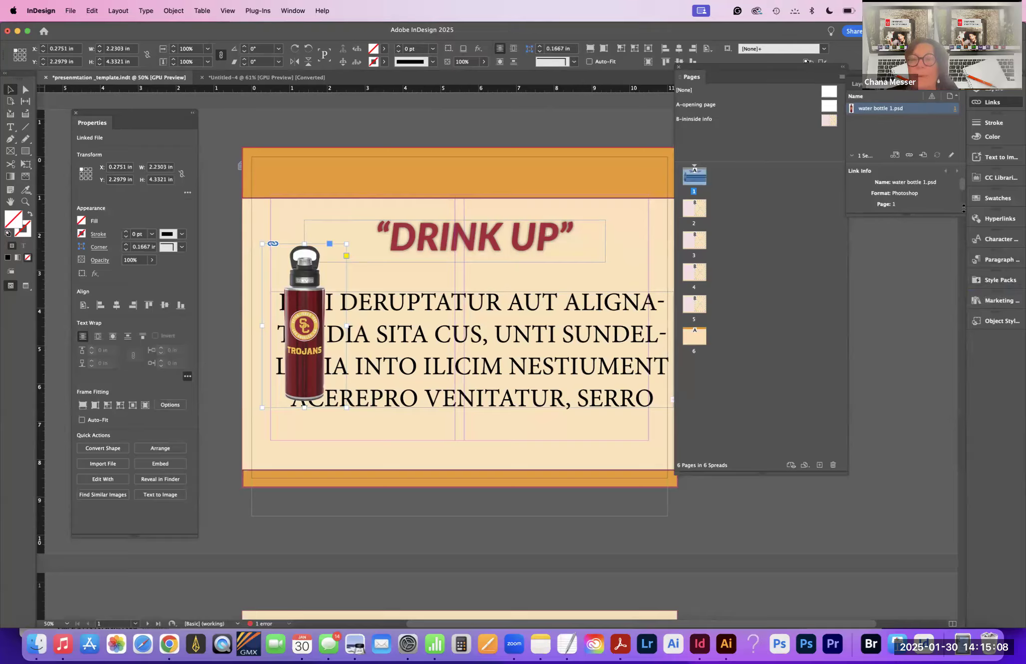
Step: Add the selected water bottle image as a graphic to the marketing presentation Creative Cloud library
left_click(998, 178)
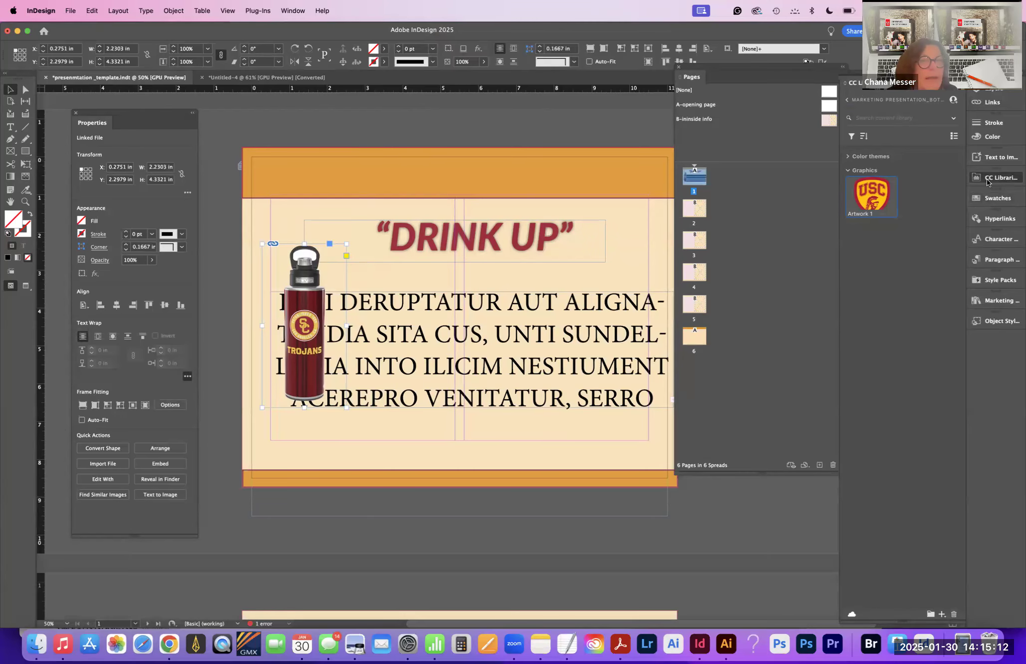
left_click(941, 615)
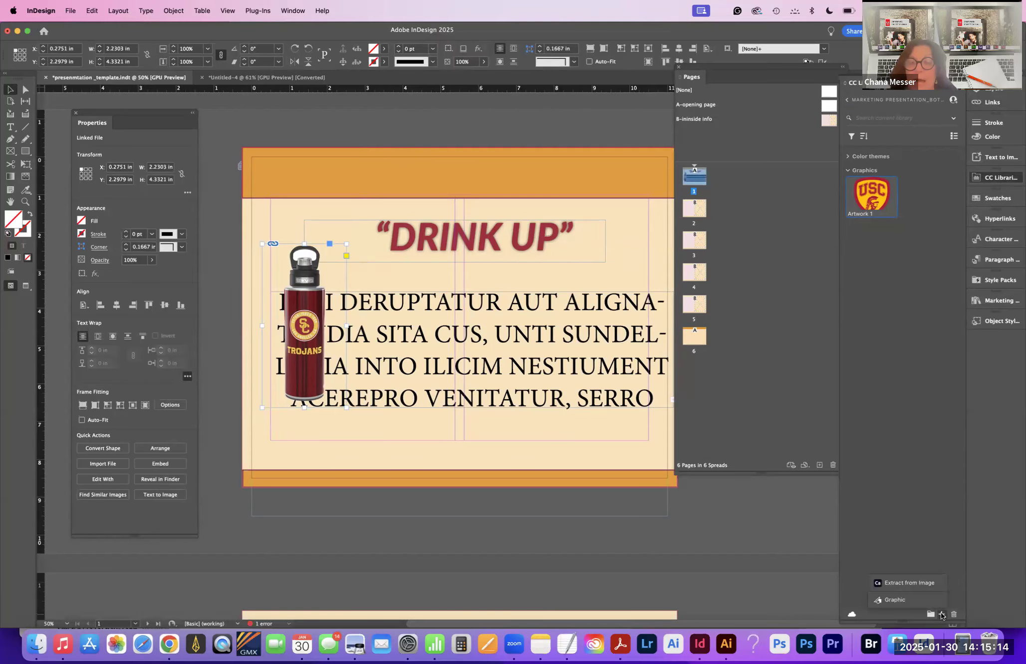
left_click(896, 600)
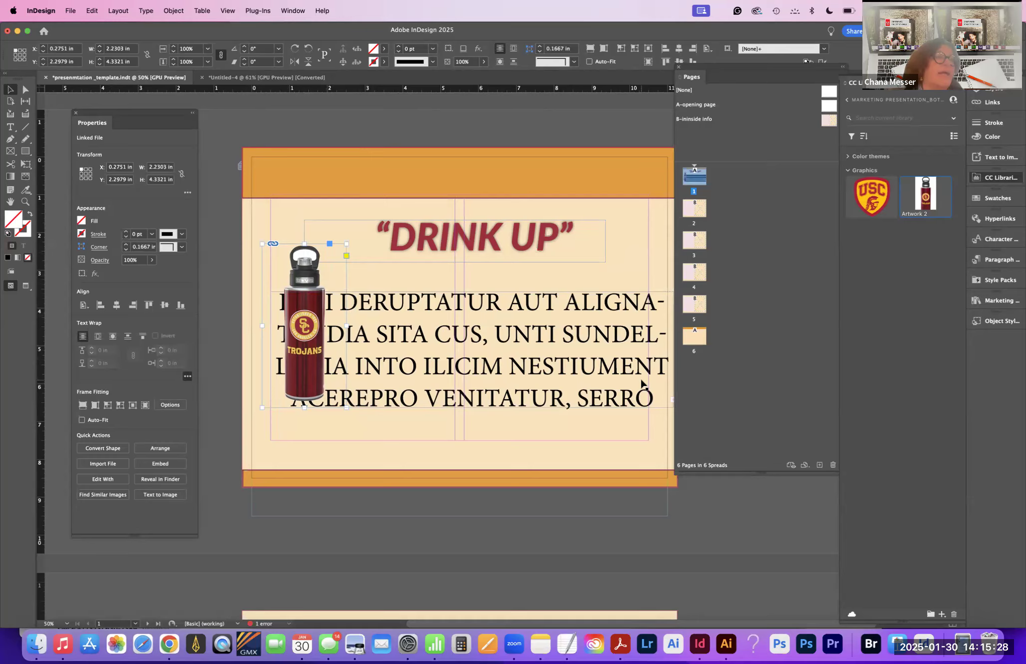
left_click(692, 77)
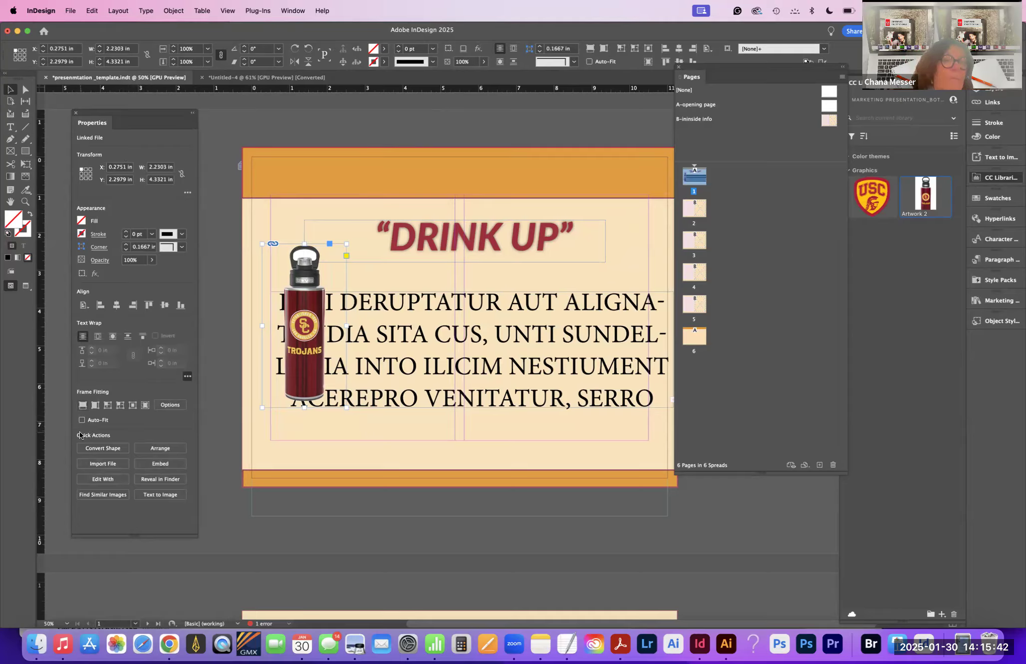
Step: Try a bounding-box text wrap on the water bottle frame, and undo it
left_click(98, 339)
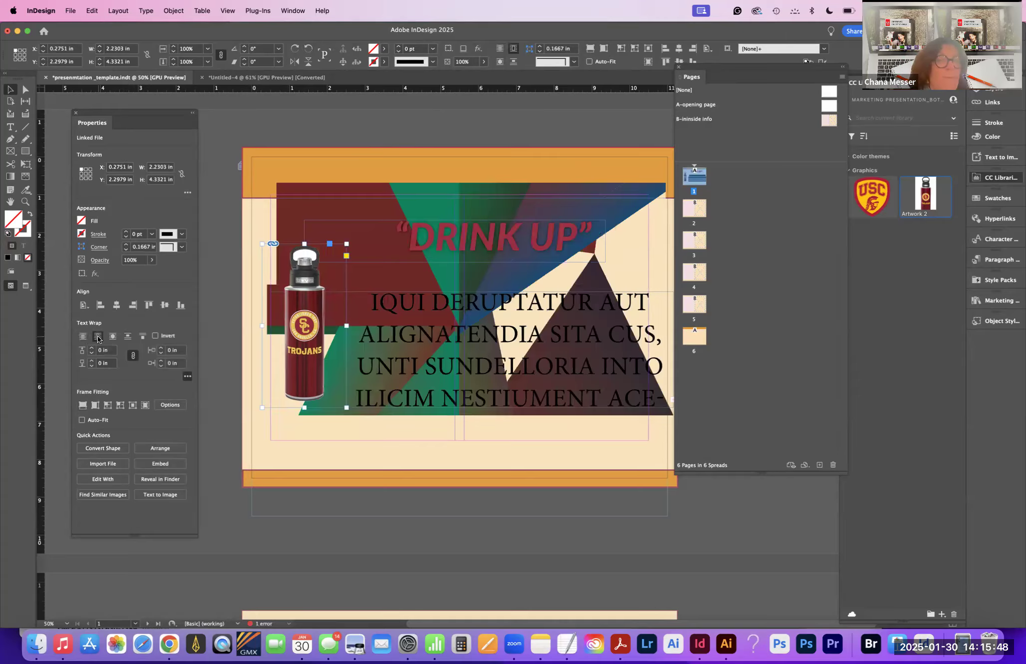
left_click(345, 460)
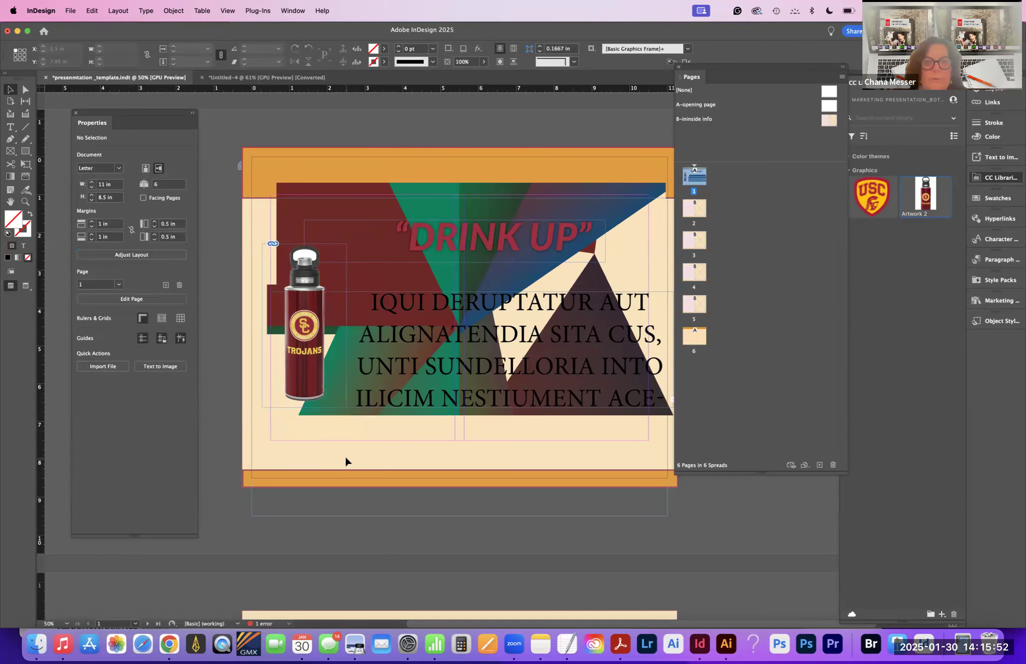
key("super+z")
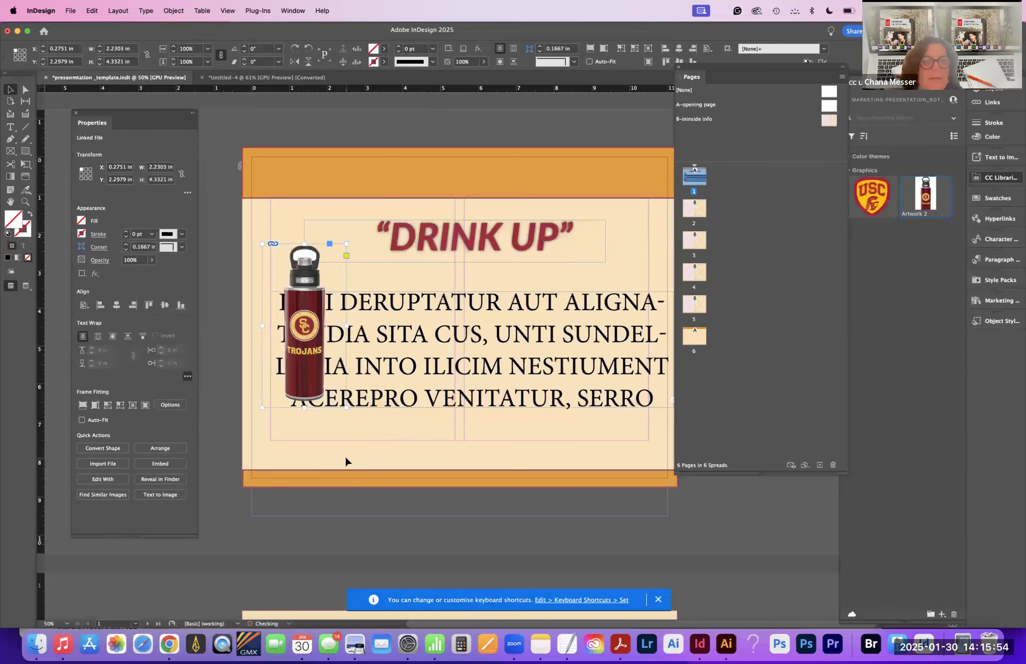
Step: Nudge the water bottle down and left to about X 0.125 in, Y 2.52 in, and wrap text around its image's bounding box
left_click_drag(314, 396, 308, 405)
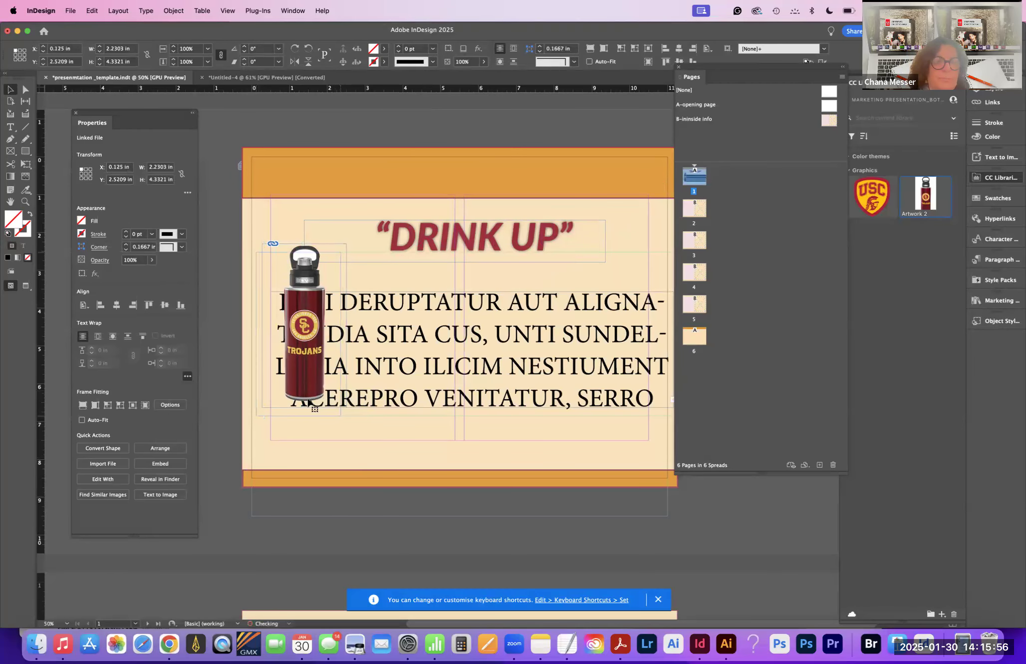
left_click(112, 335)
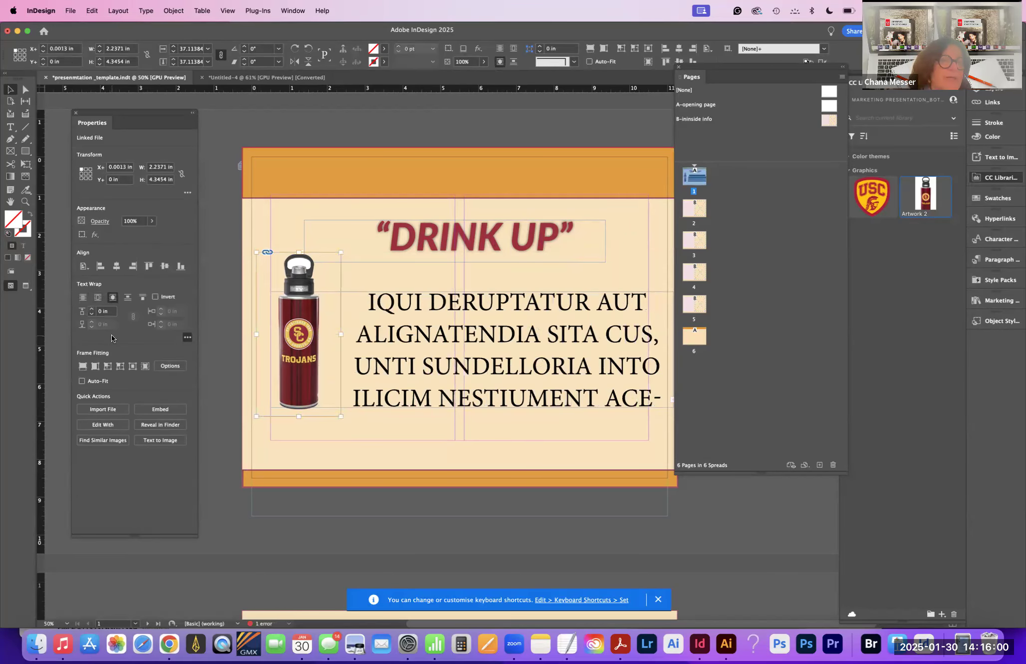
left_click(98, 298)
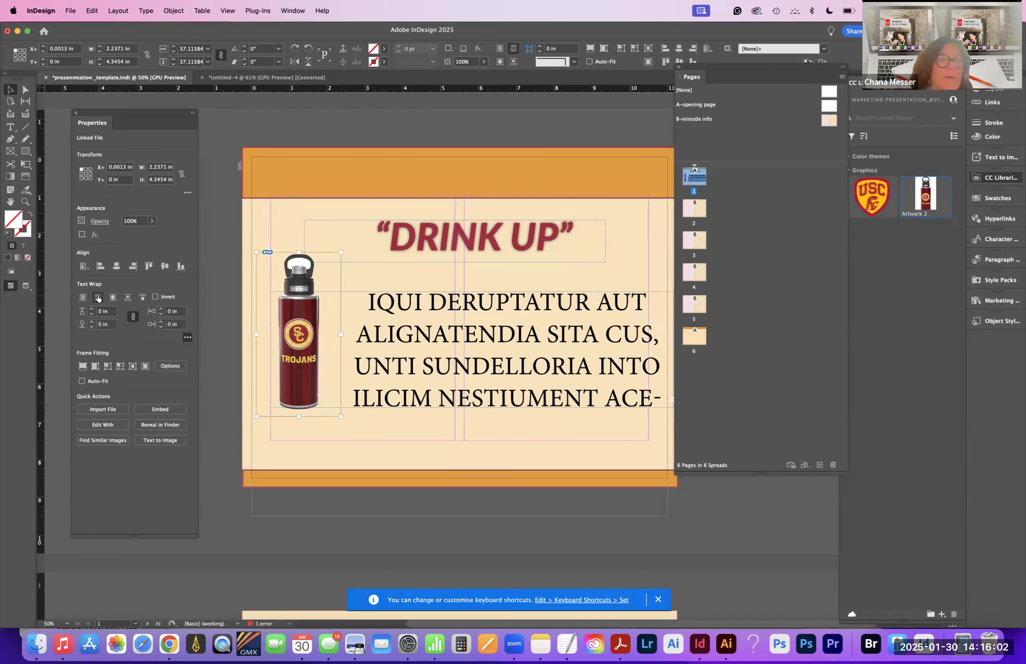
Step: Move the body text frame right and slightly up to about X 1.54 in, Y 3.36 in, and select the water bottle frame
left_click(432, 395)
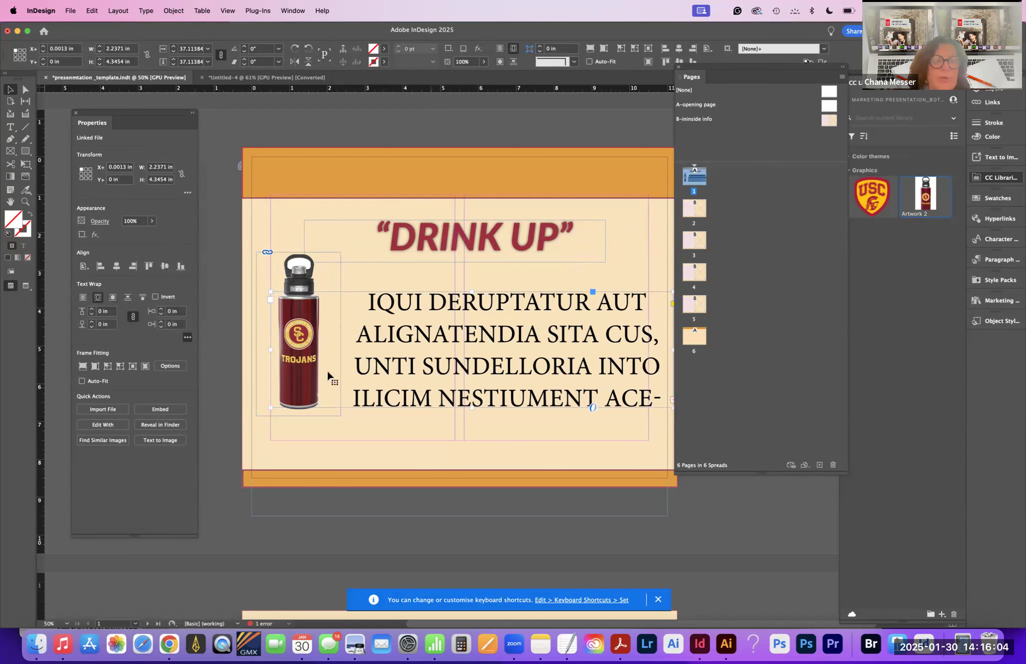
left_click_drag(309, 373, 369, 357)
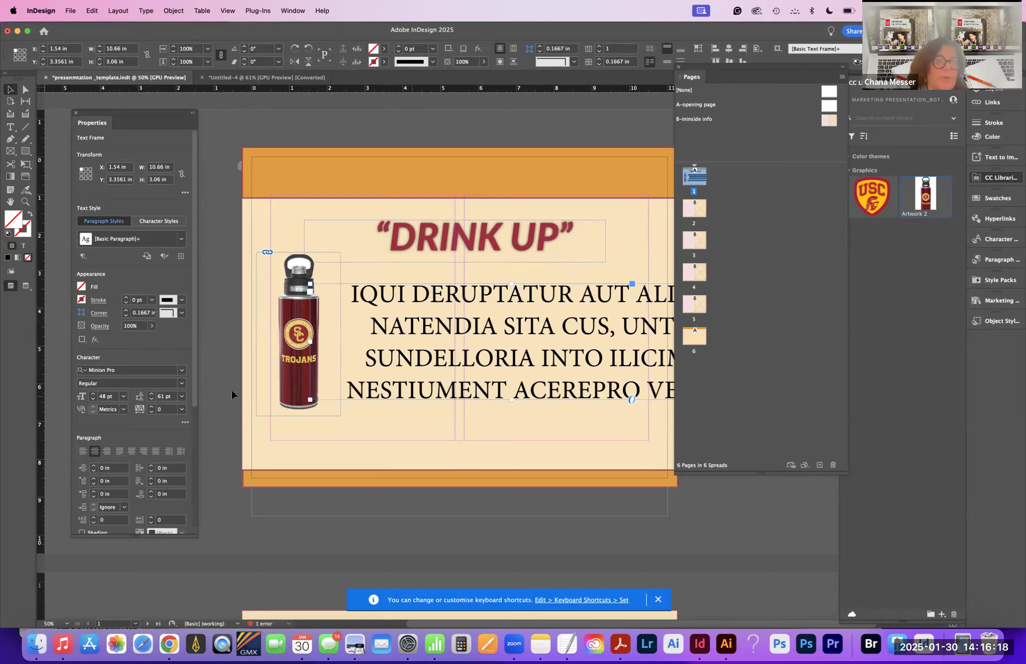
left_click(294, 371)
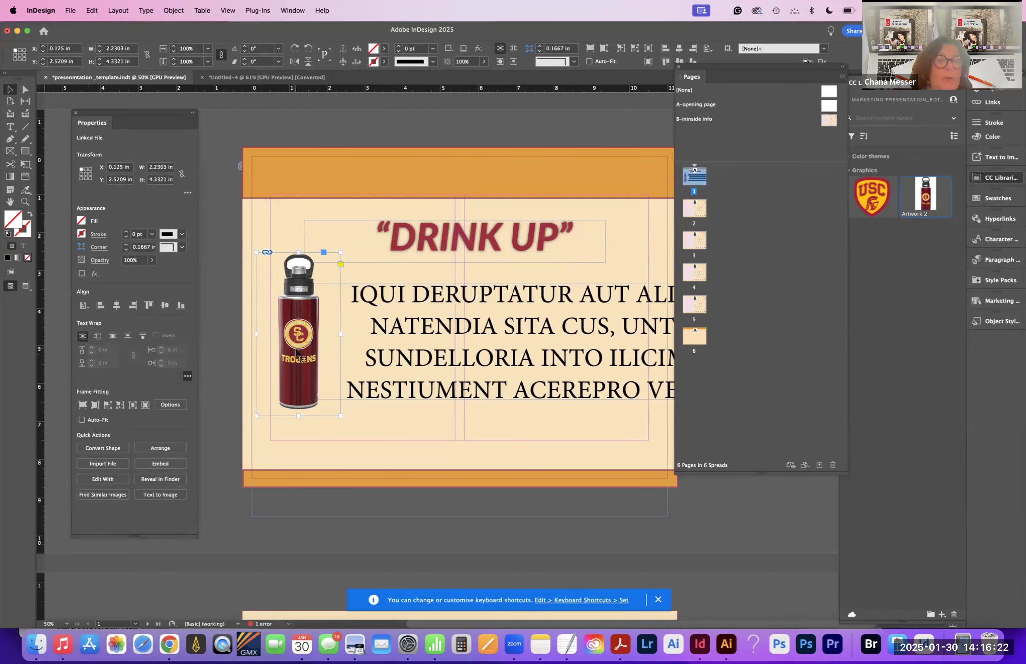
Step: Wrap text around the water bottle's object shape and move the bottle right to about X 0.58 in
left_click(115, 337)
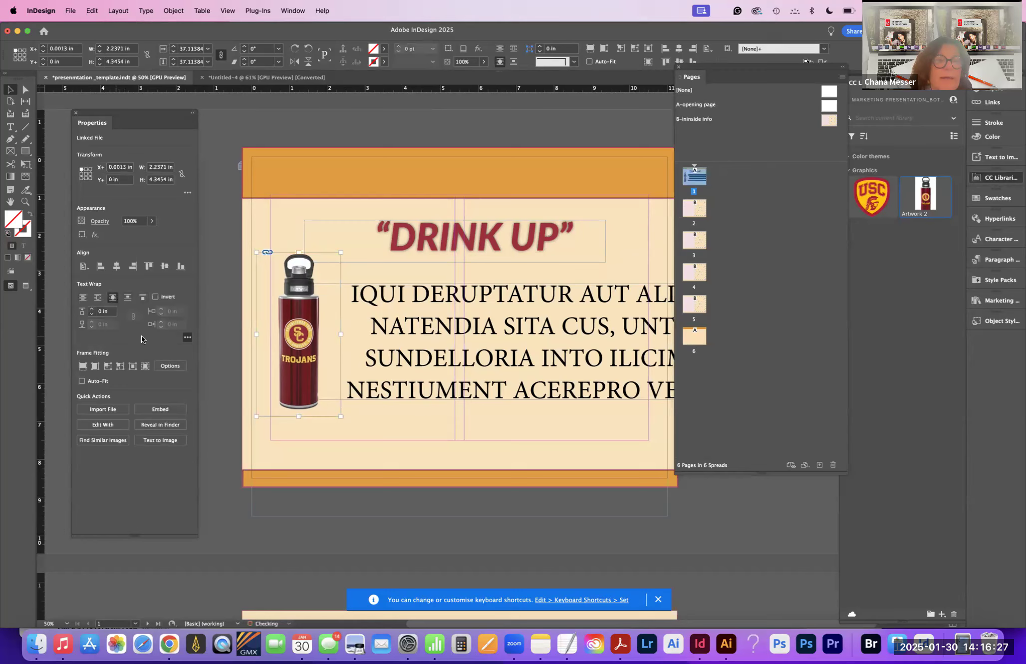
double_click(300, 343)
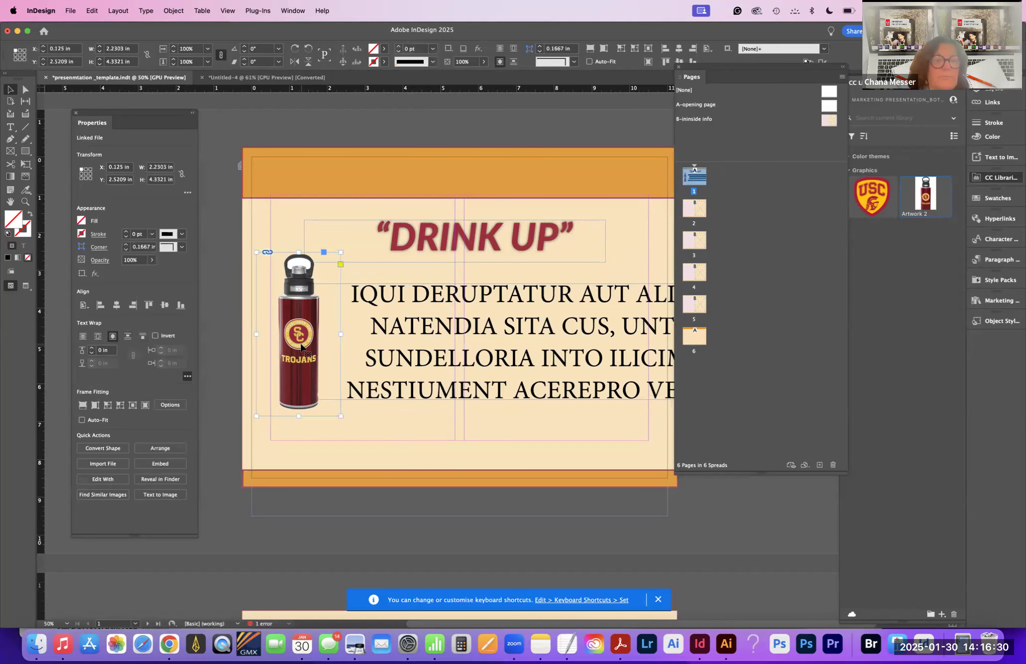
mouse_move(301, 339)
left_mouse_down()
mouse_move(355, 347)
mouse_move(319, 342)
left_mouse_up()
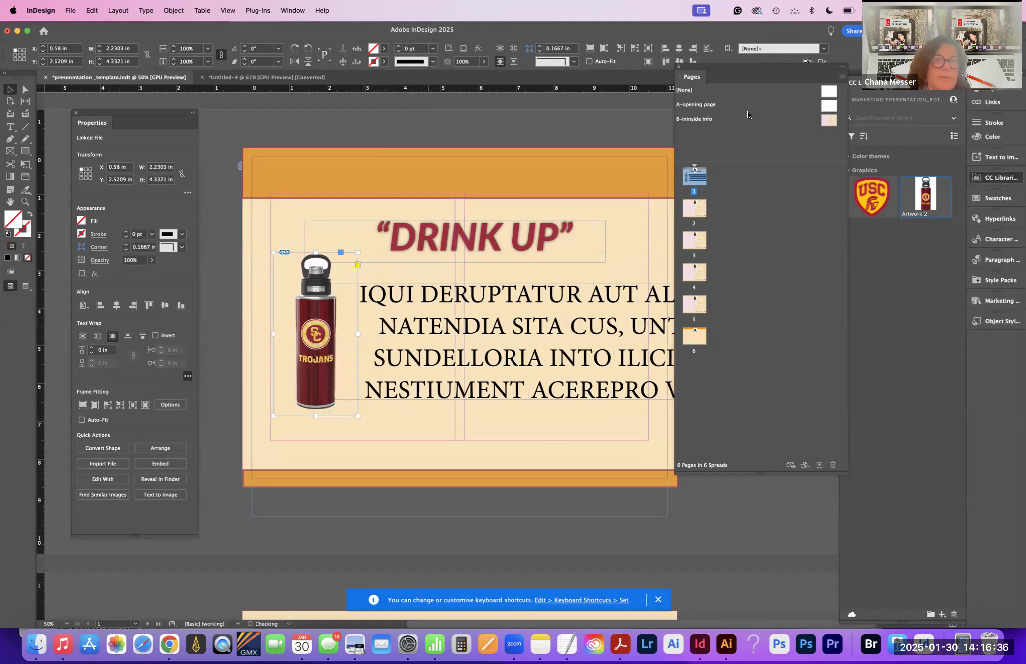
Step: Select the body text next to the bottle and reduce its font size to 42 pt
left_click(455, 299)
left_click(10, 127)
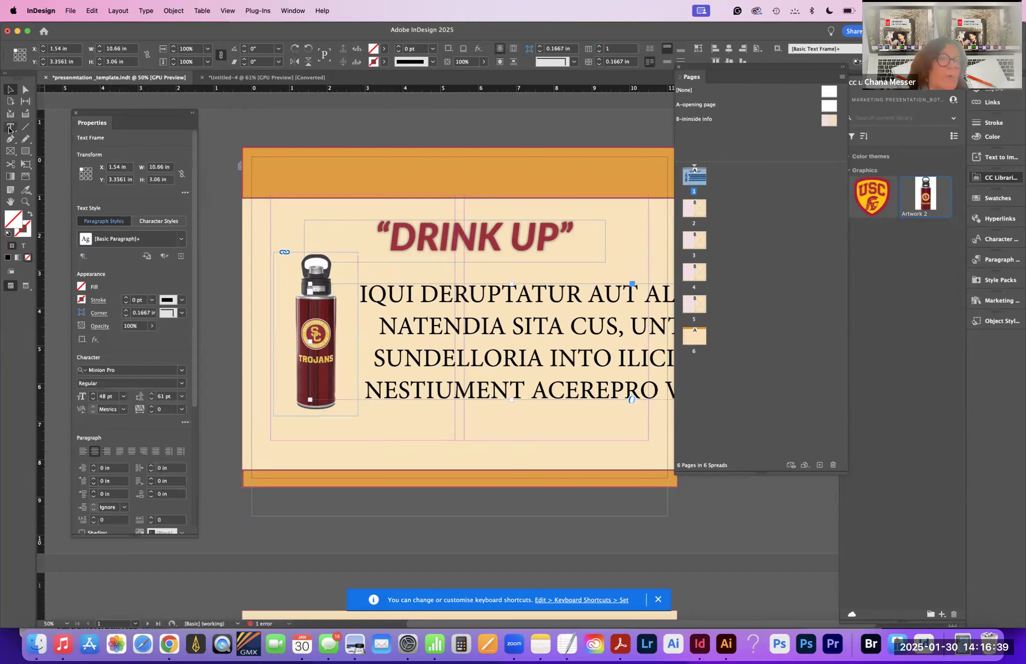
left_click(363, 297)
key("super+a")
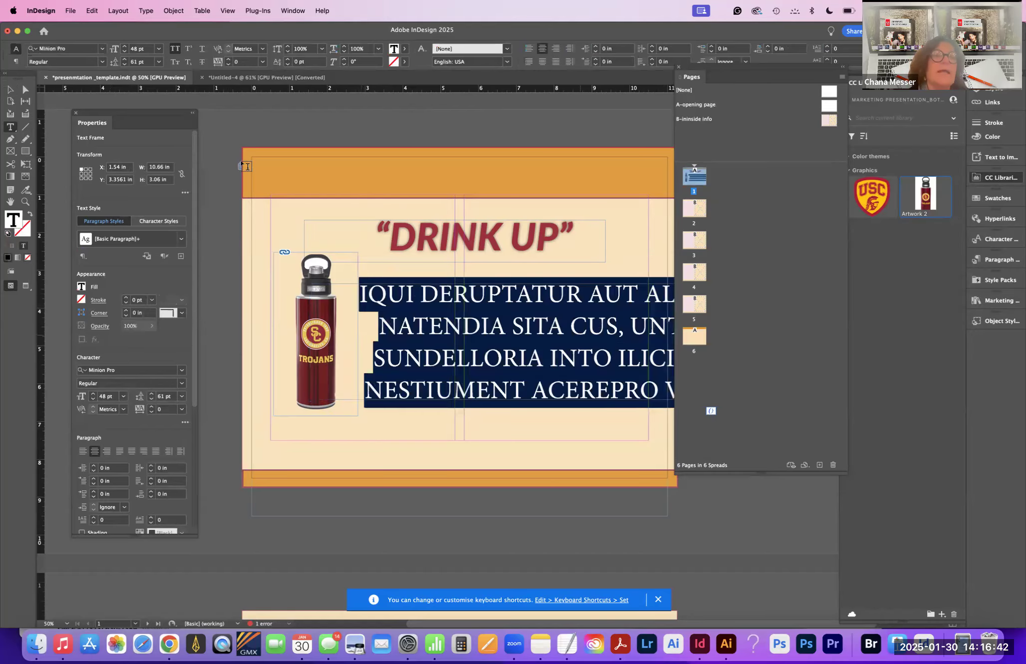
left_click(125, 51)
left_click(125, 51)
left_click(124, 51)
left_click(125, 51)
left_click(125, 52)
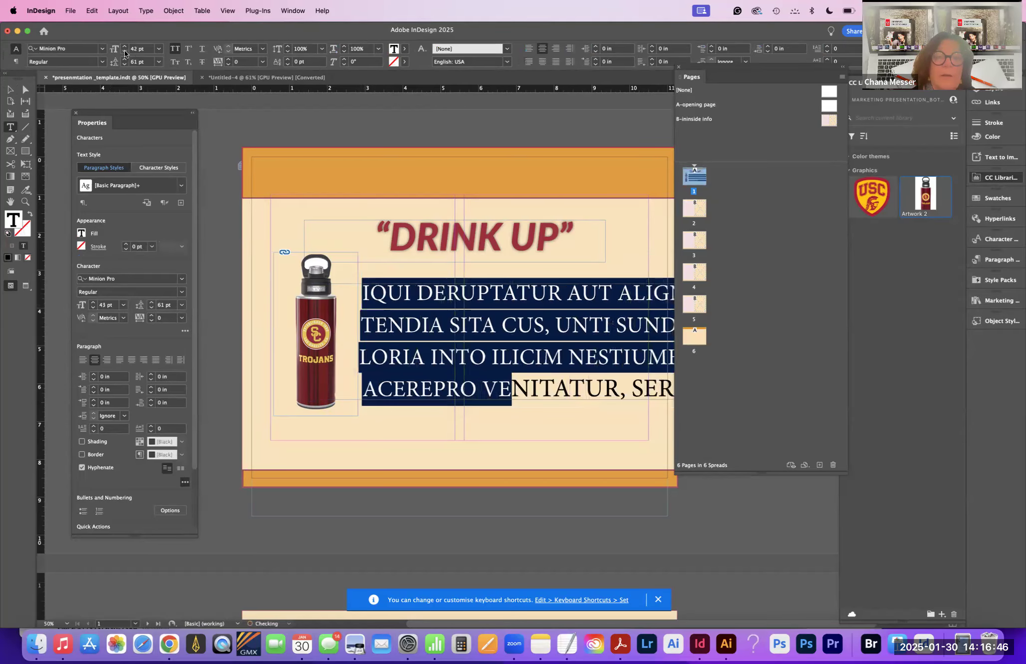
Step: Set the entire body text to 36 pt and turn off All Caps
left_click(527, 387)
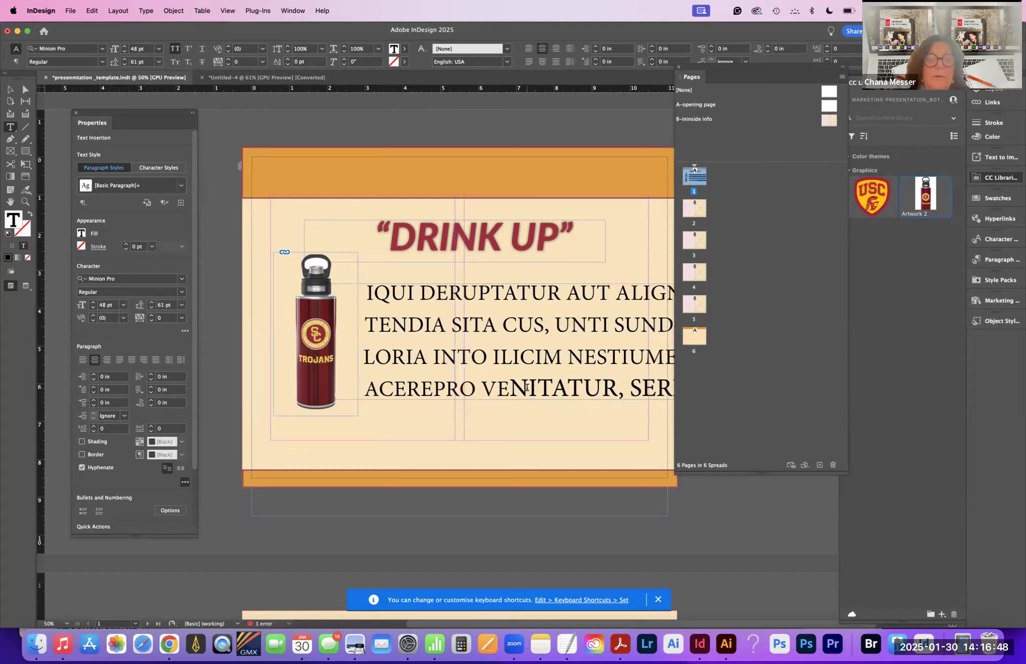
key("super+a")
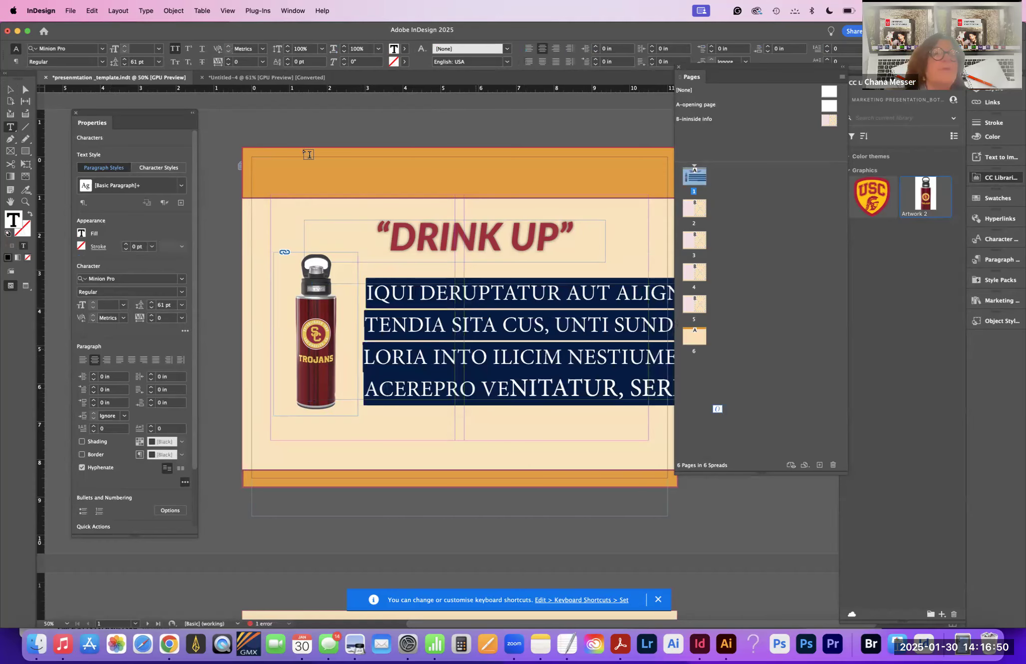
left_click(159, 49)
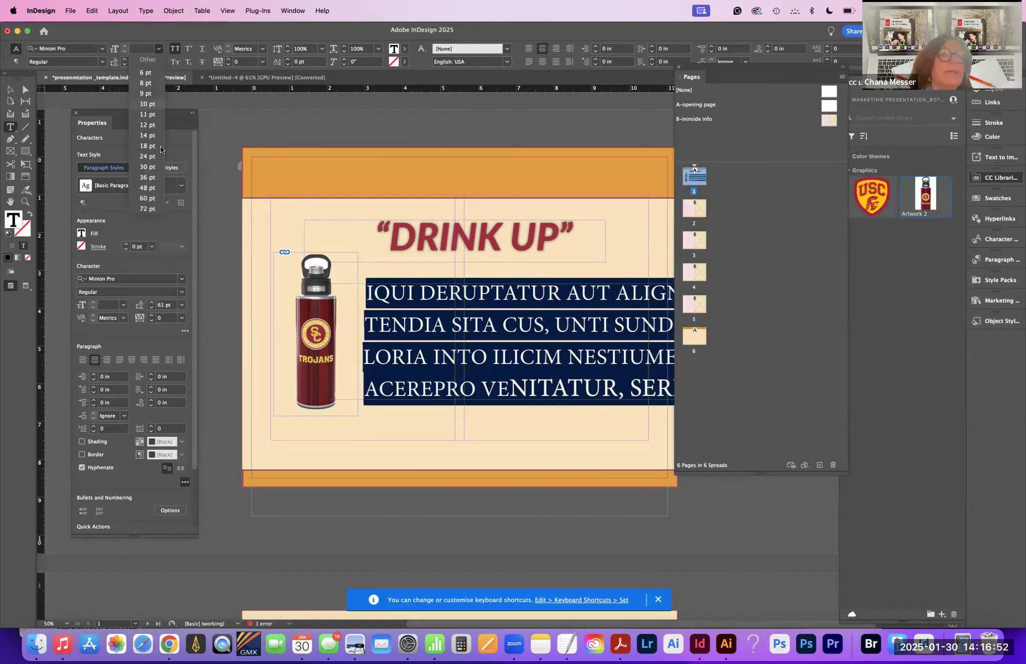
left_click(150, 178)
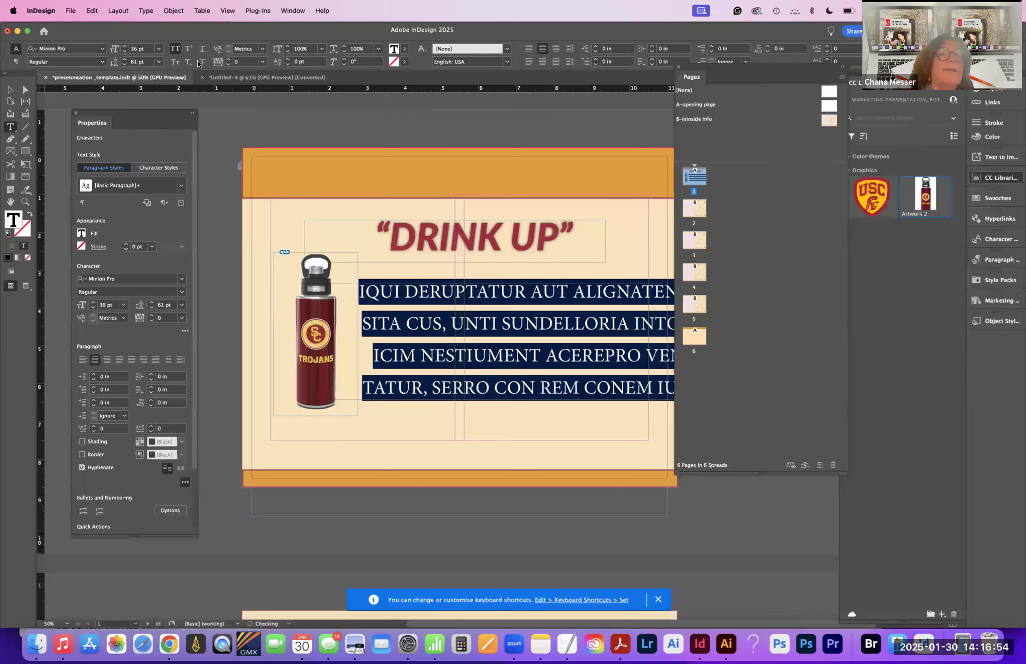
left_click(174, 49)
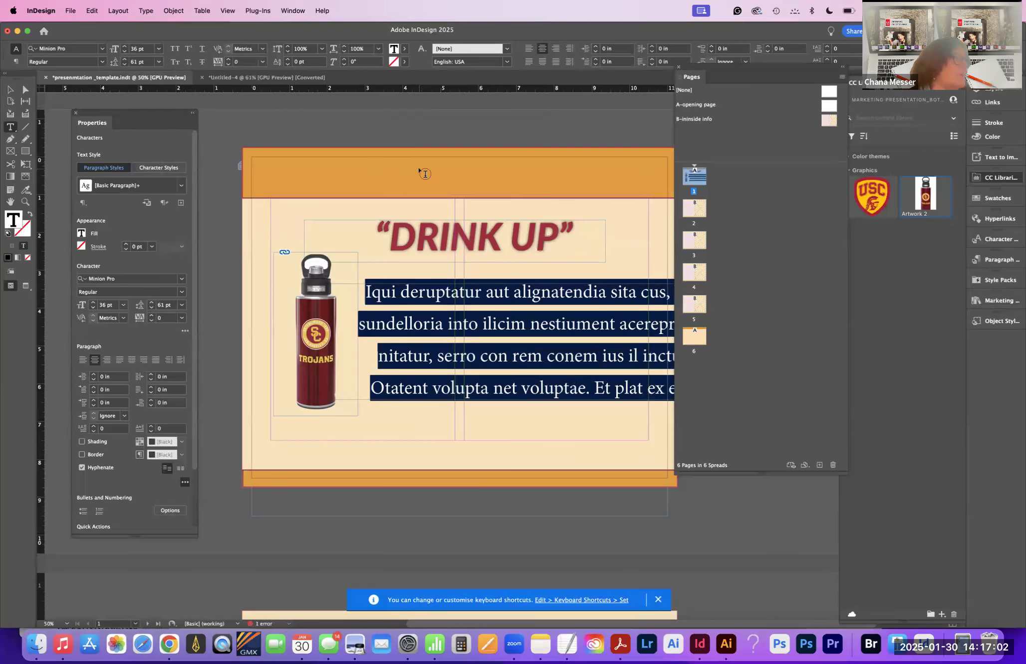
Step: Dock the Pages panel with the side panels and resize the body text frame to about 7.97 in wide and 3.83 in high
left_click_drag(700, 79, 1003, 172)
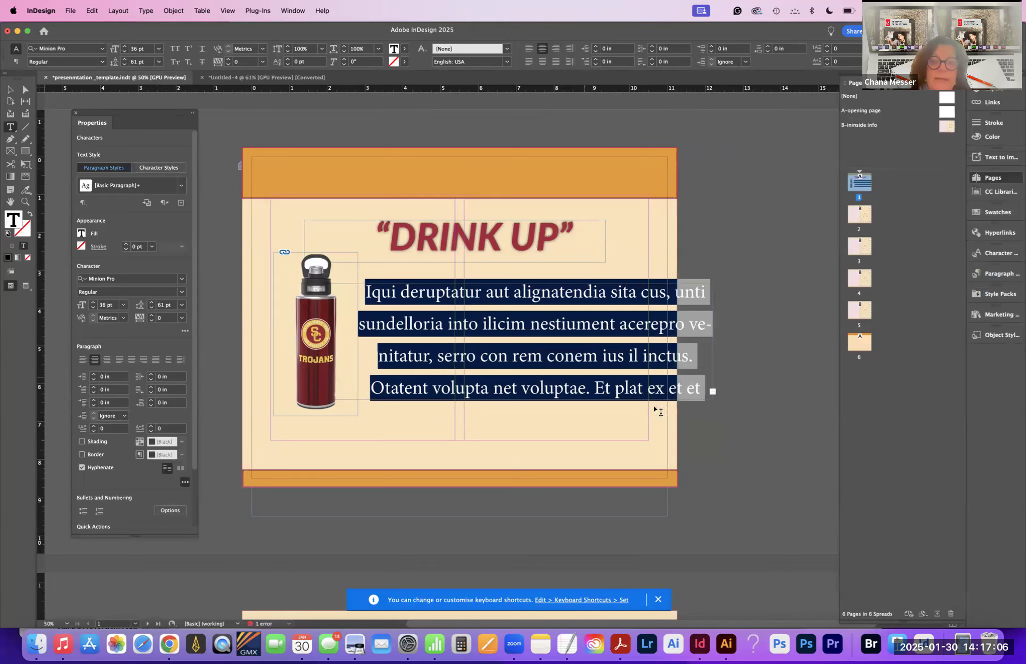
left_click(10, 89)
left_click_drag(713, 399, 613, 428)
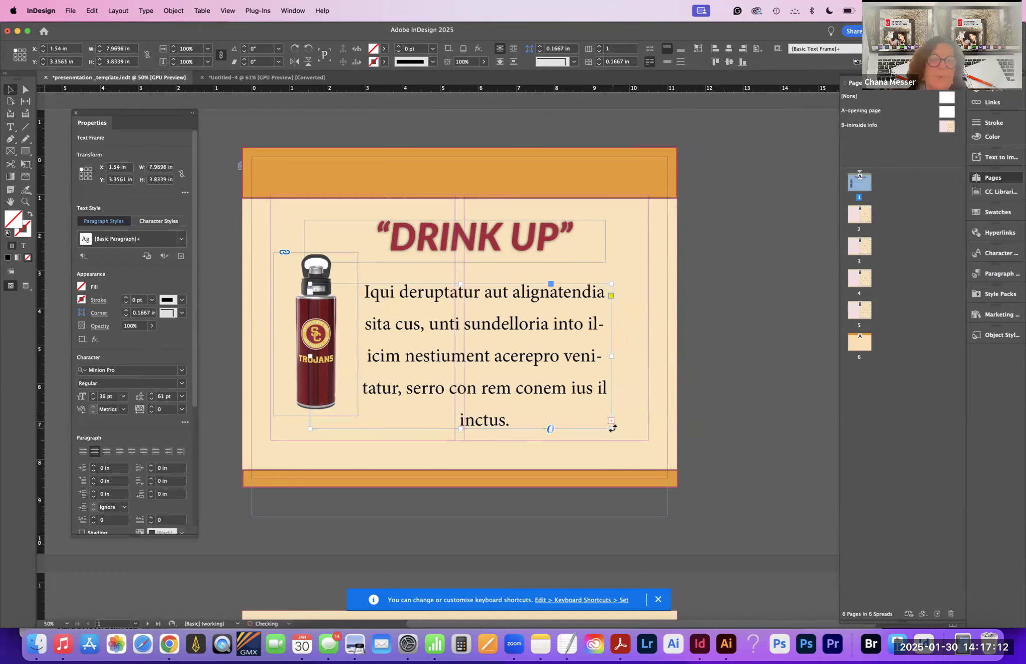
left_click_drag(839, 402, 836, 403)
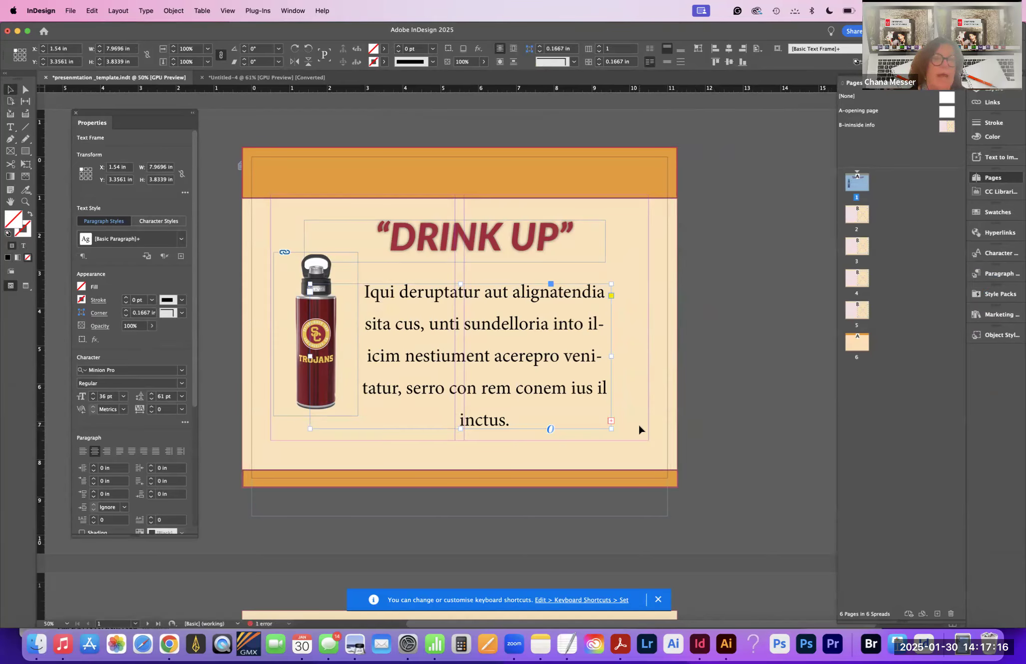
Step: Insert a forced line break before "il" in the body text so it joins "inctus." on the last line
double_click(480, 420)
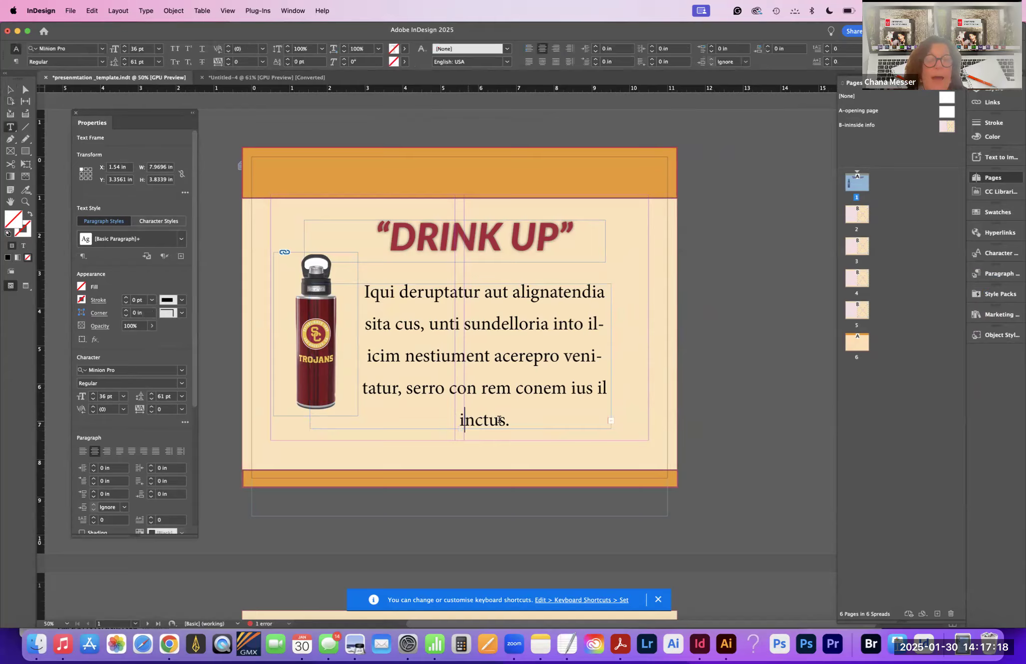
left_click_drag(510, 420, 327, 188)
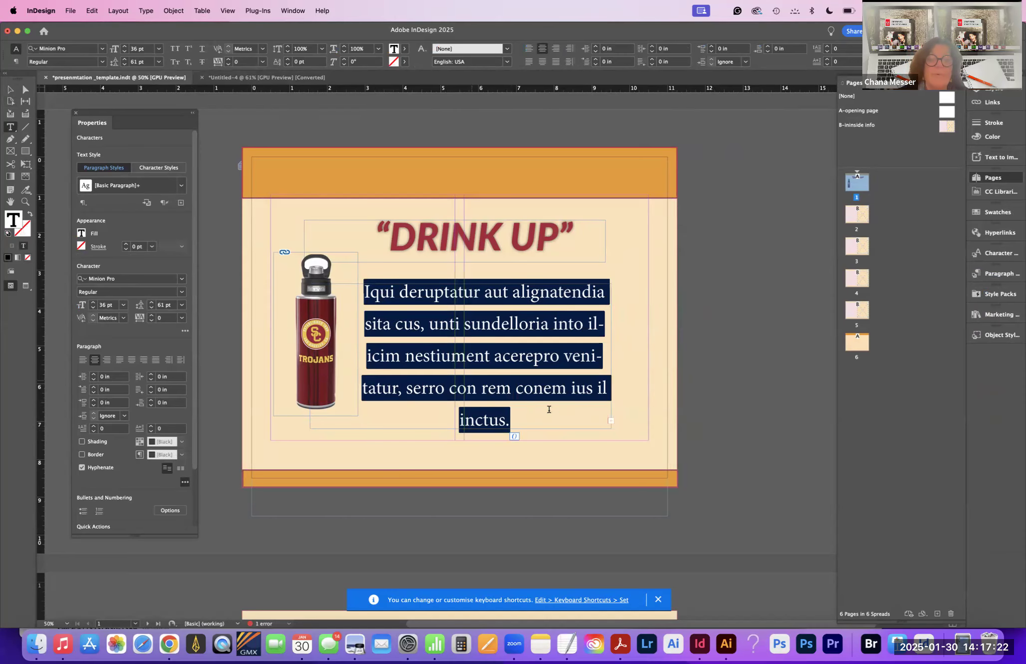
left_click(596, 391)
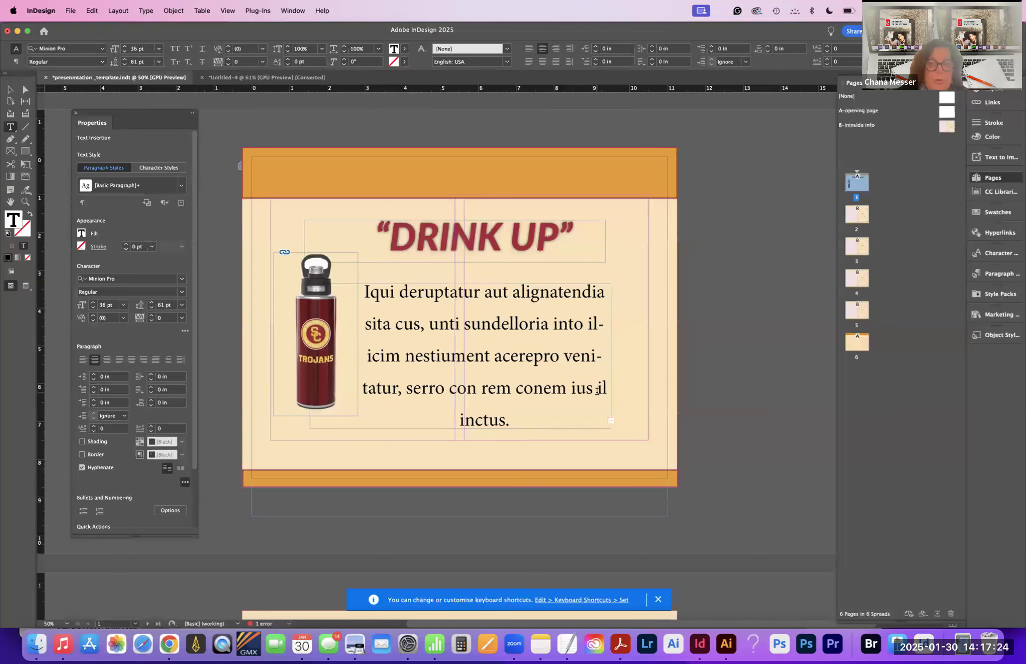
key("shift+Return")
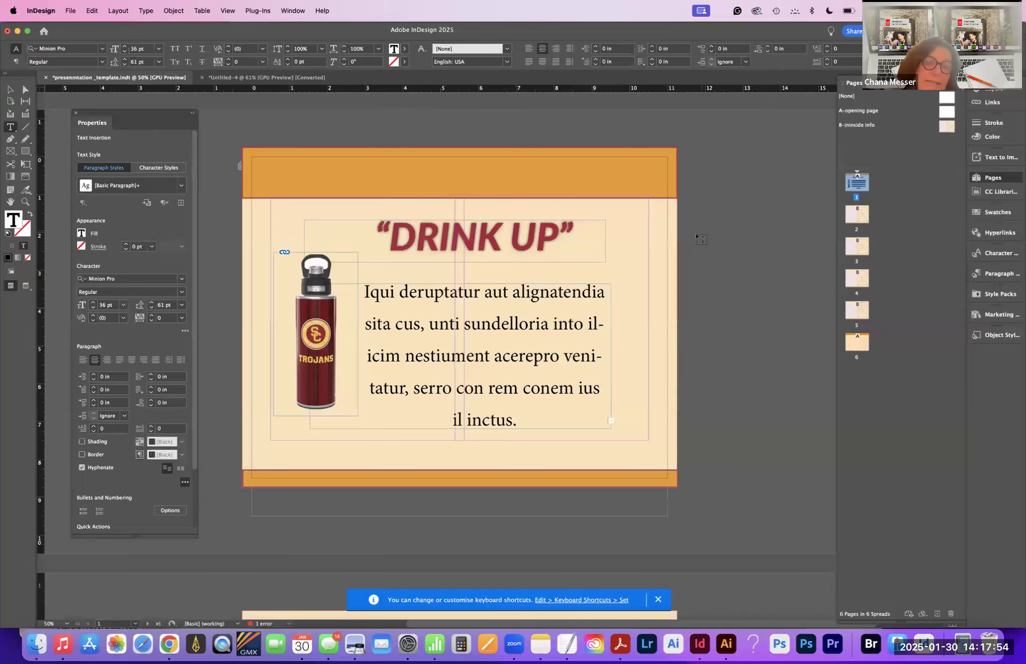
Step: Create a new parent page from page 1 and open the new A-Parent for editing
scroll(599, 395, "down", 2)
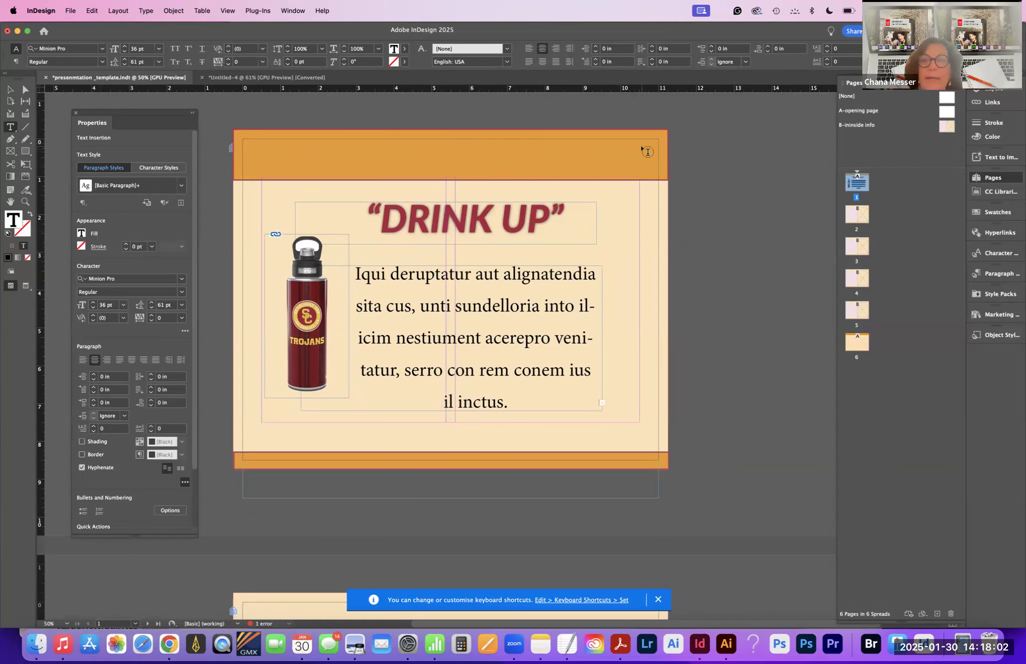
double_click(947, 112)
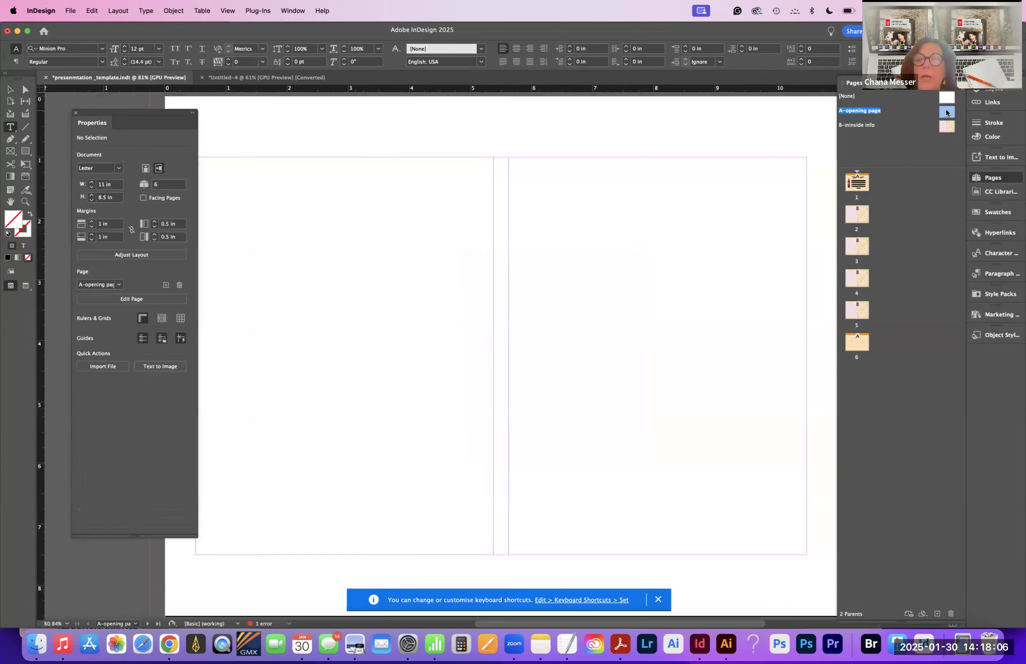
key("super+0")
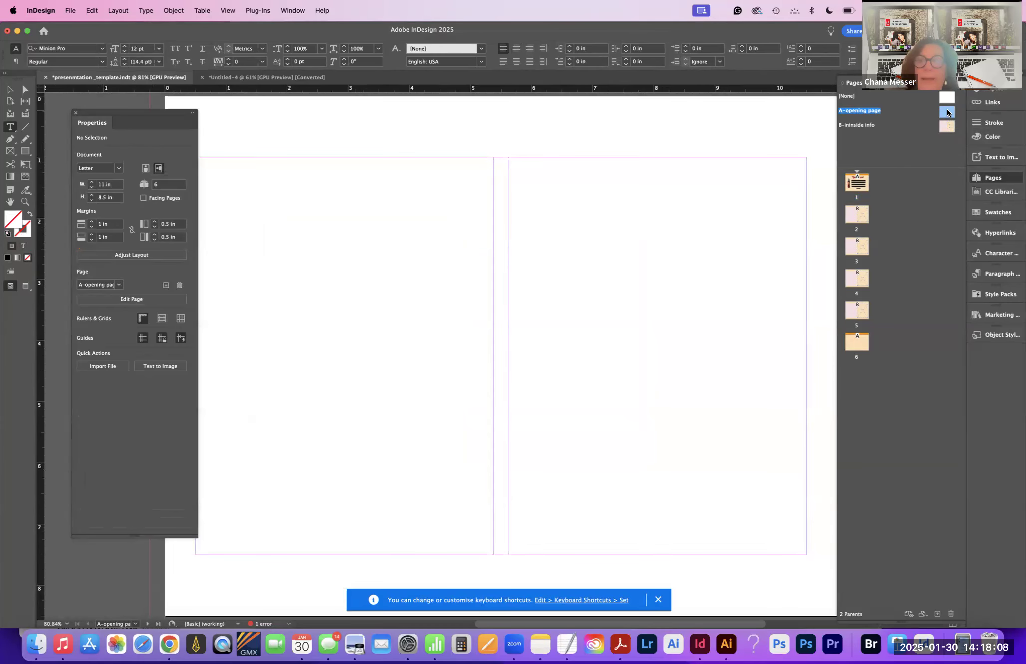
left_click_drag(857, 182, 947, 117)
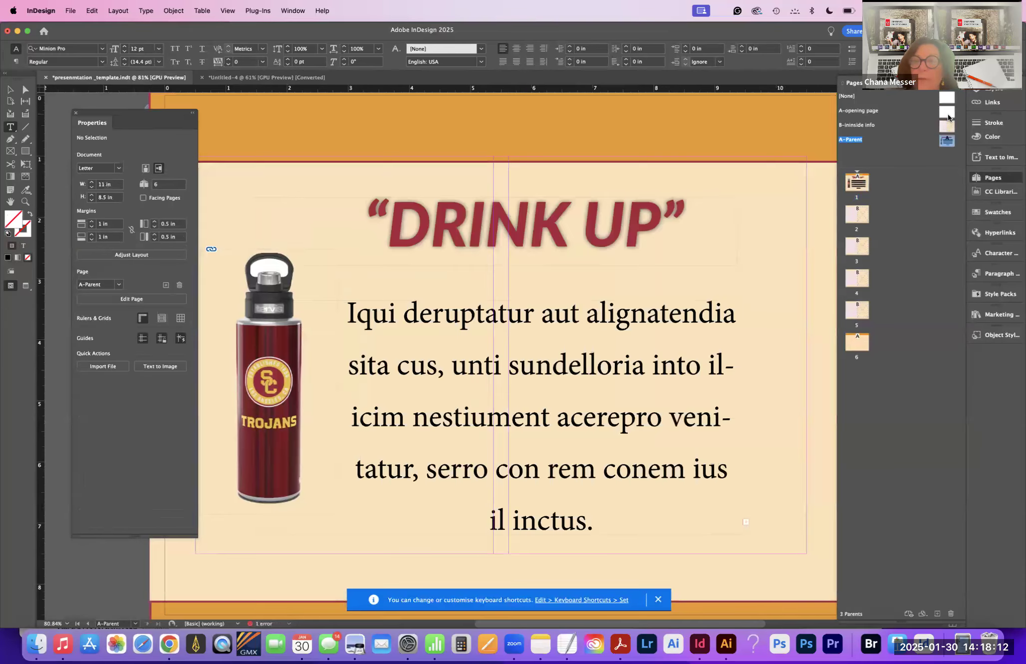
left_click(947, 124)
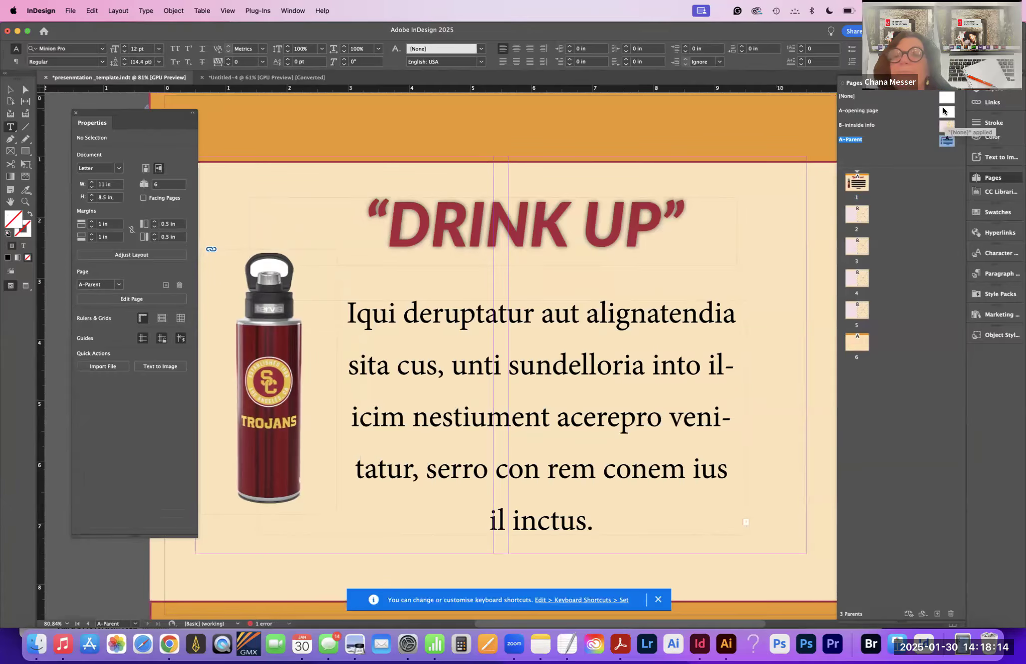
double_click(946, 125)
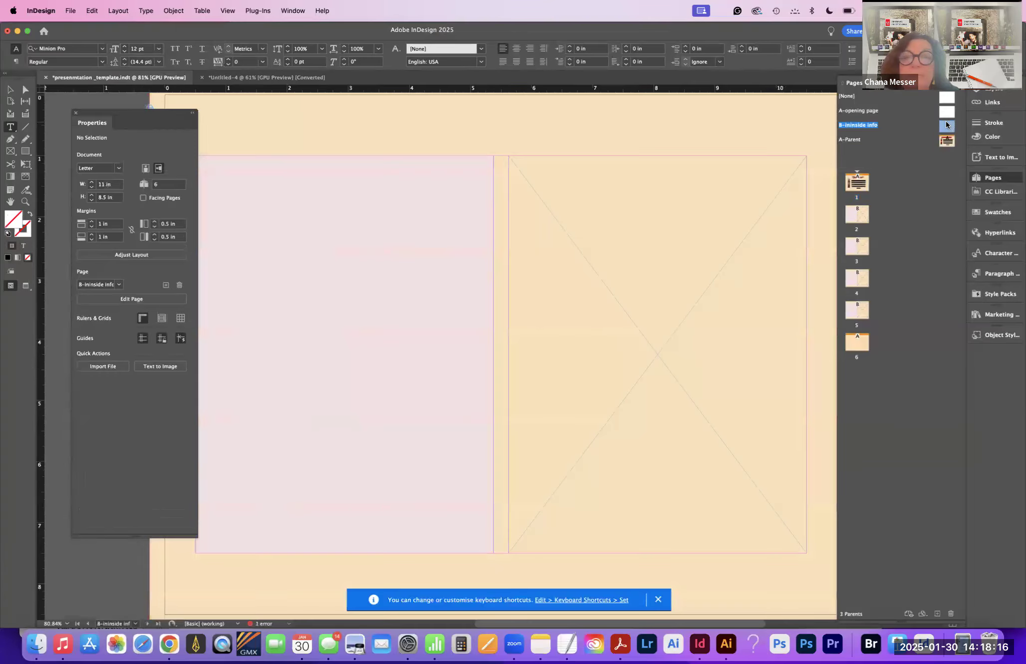
double_click(947, 140)
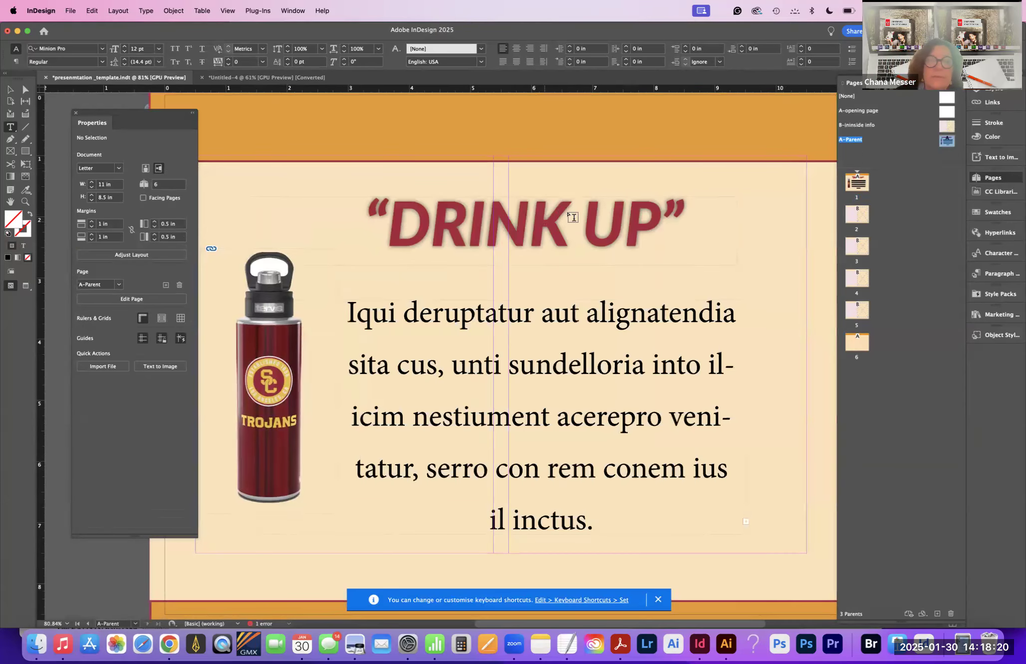
Step: Delete the "DRINK UP" title, the body text frame and the water bottle from the A-Parent page
left_click(14, 92)
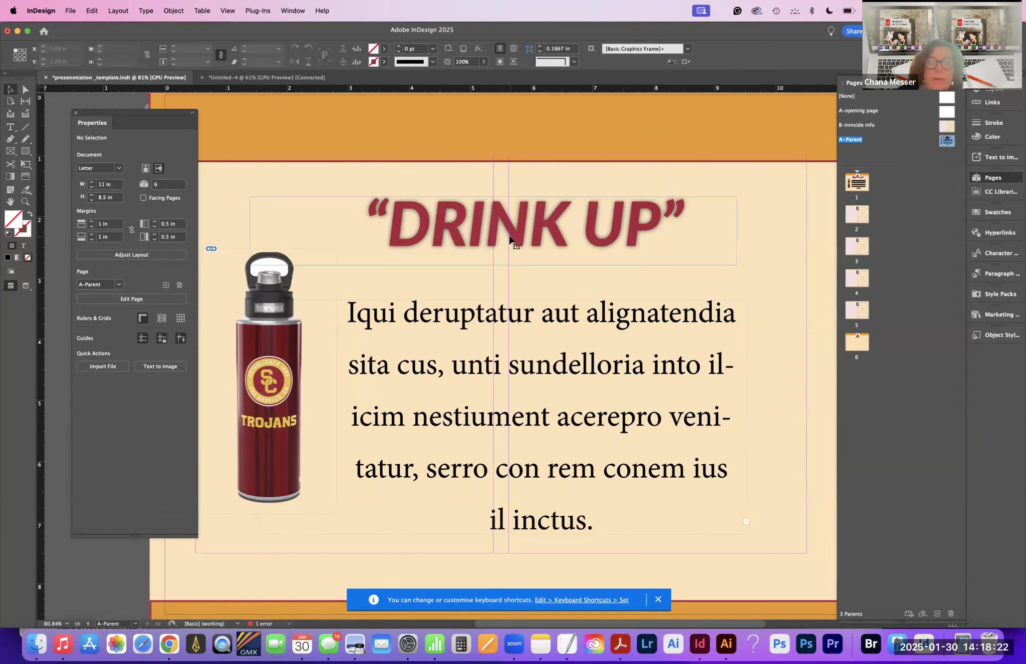
left_click(514, 244)
key("Delete")
left_click(406, 360)
key("Delete")
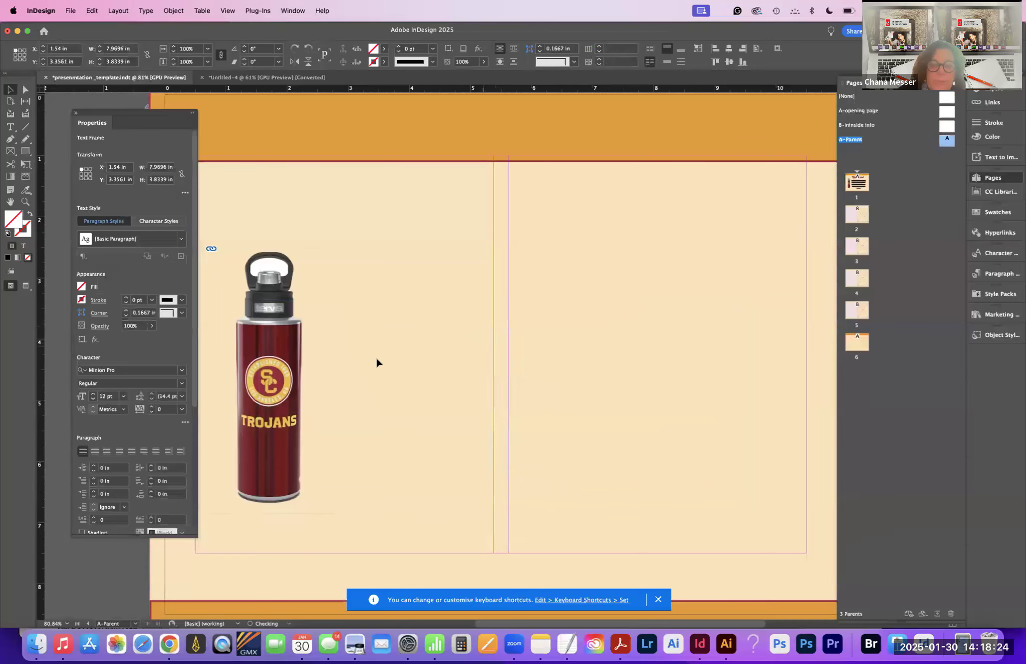
left_click(293, 363)
key("Delete")
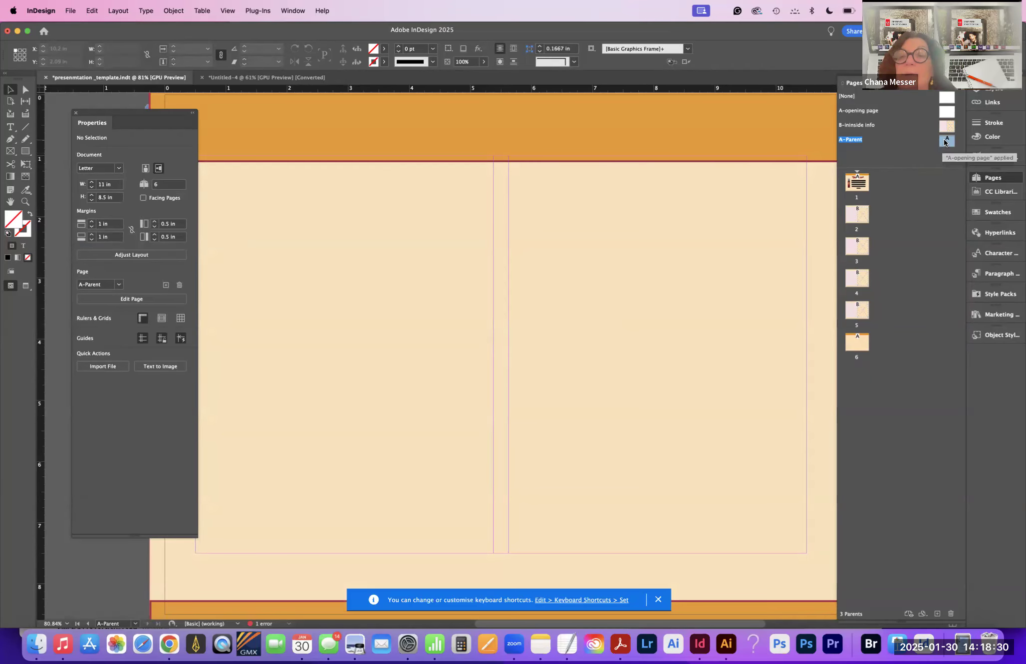
Step: Check the layout of page 1 and reopen the A-Parent page
left_click(857, 183)
double_click(857, 183)
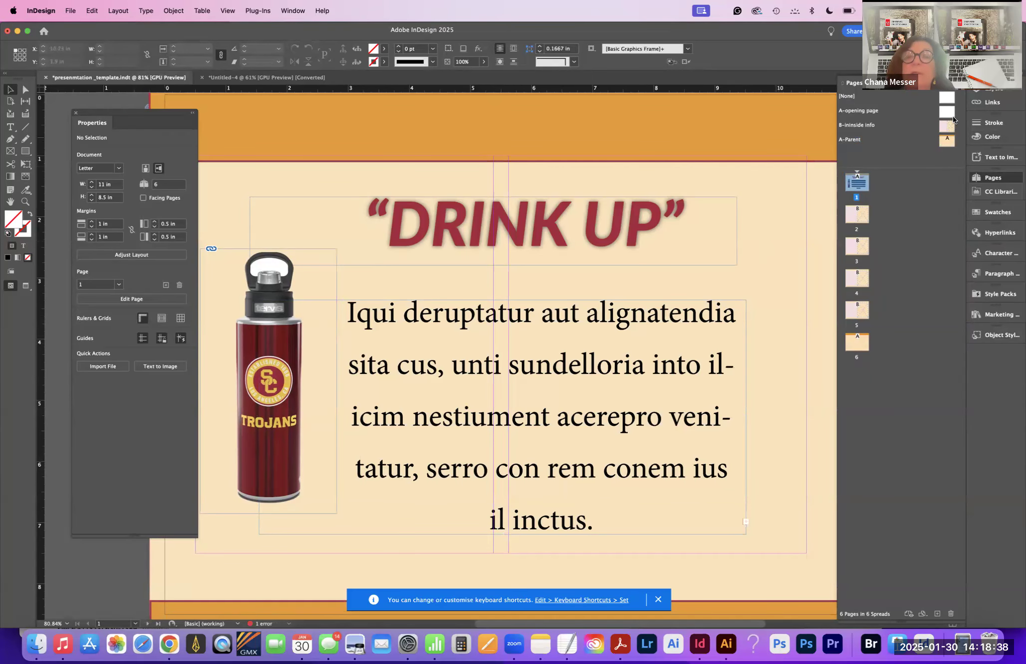
double_click(945, 141)
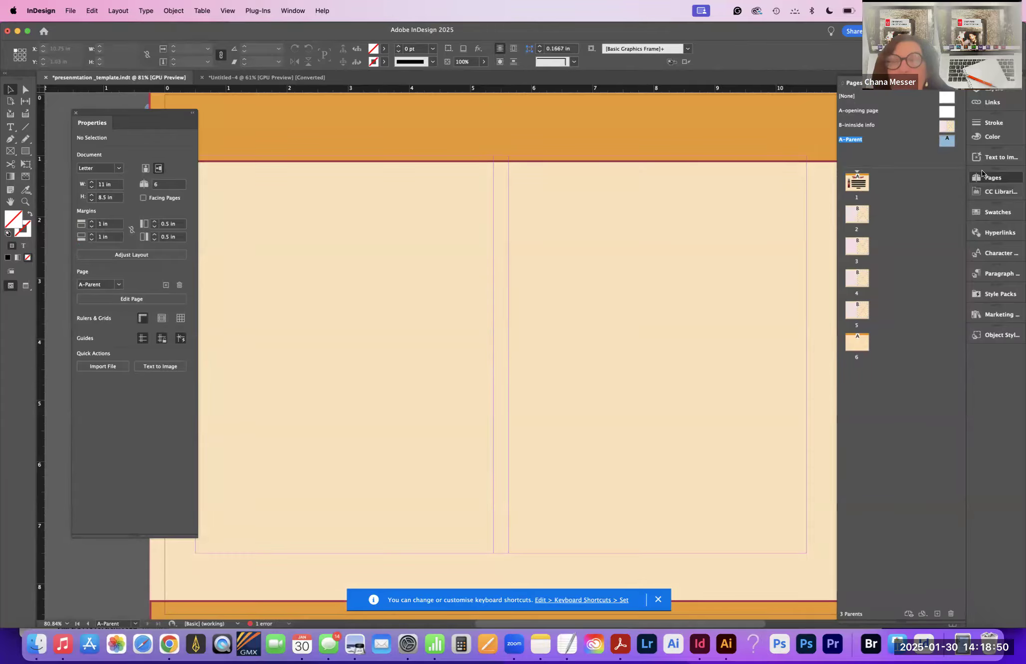
Step: Place the USC shield from the Creative Cloud library on A-Parent's header band, about 1.29 in square at X 0.05 in, Y 0.1 in
left_click(981, 192)
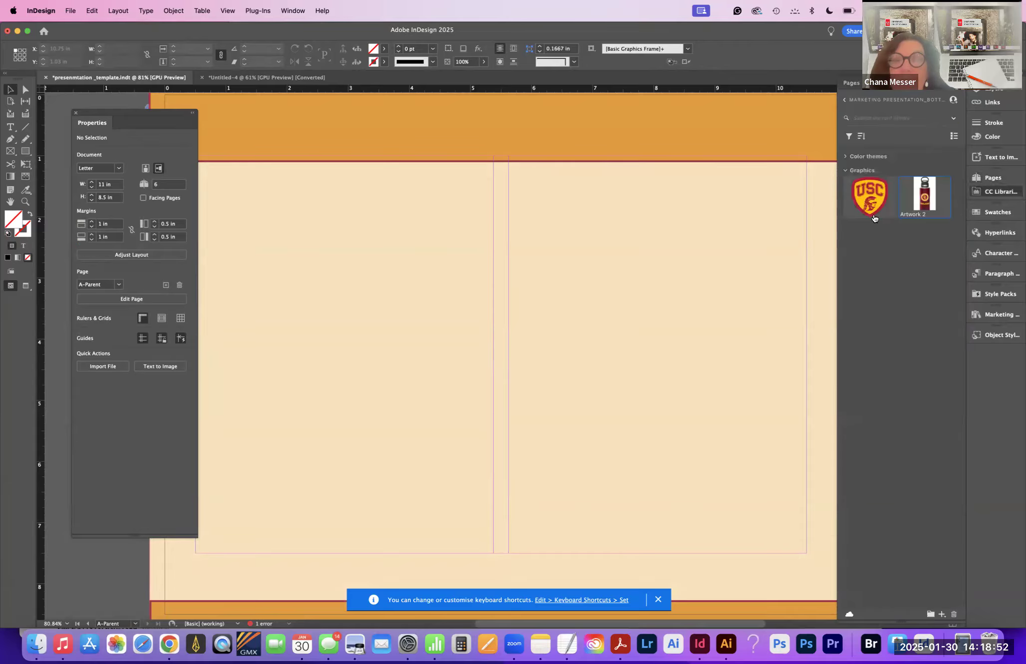
left_click_drag(867, 205, 330, 200)
left_click_drag(253, 105, 313, 156)
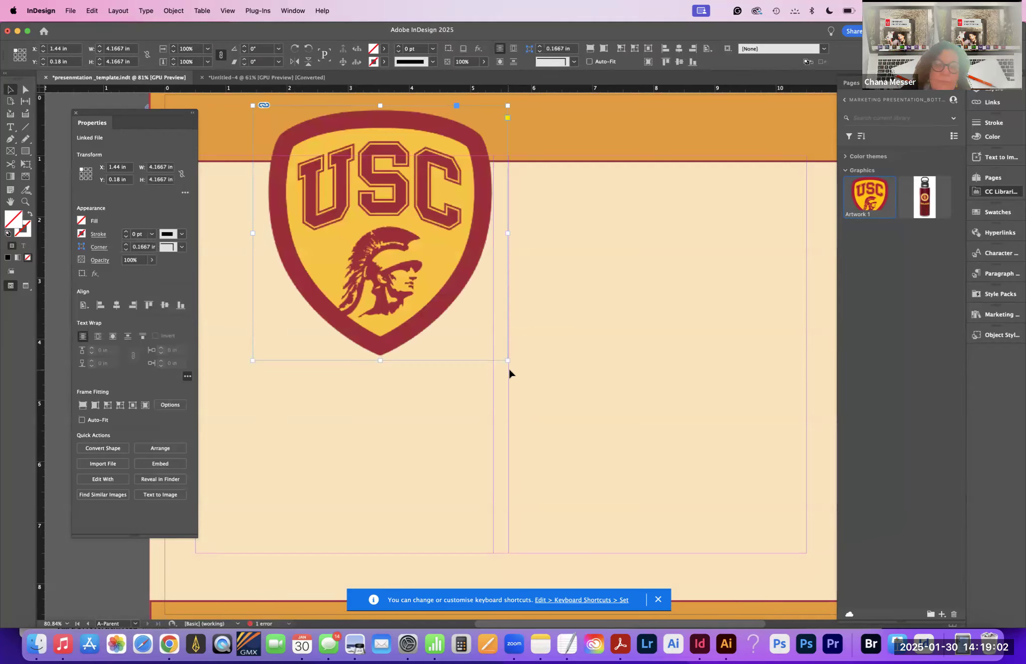
left_click_drag(507, 361, 332, 184)
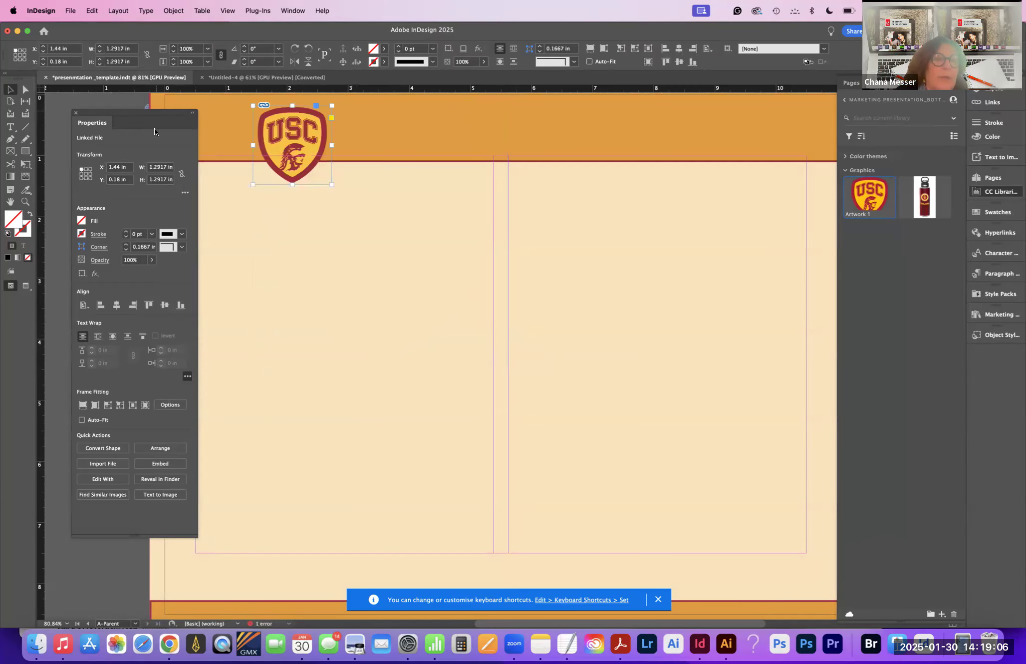
left_click_drag(154, 128, 136, 334)
left_click_drag(290, 152, 205, 146)
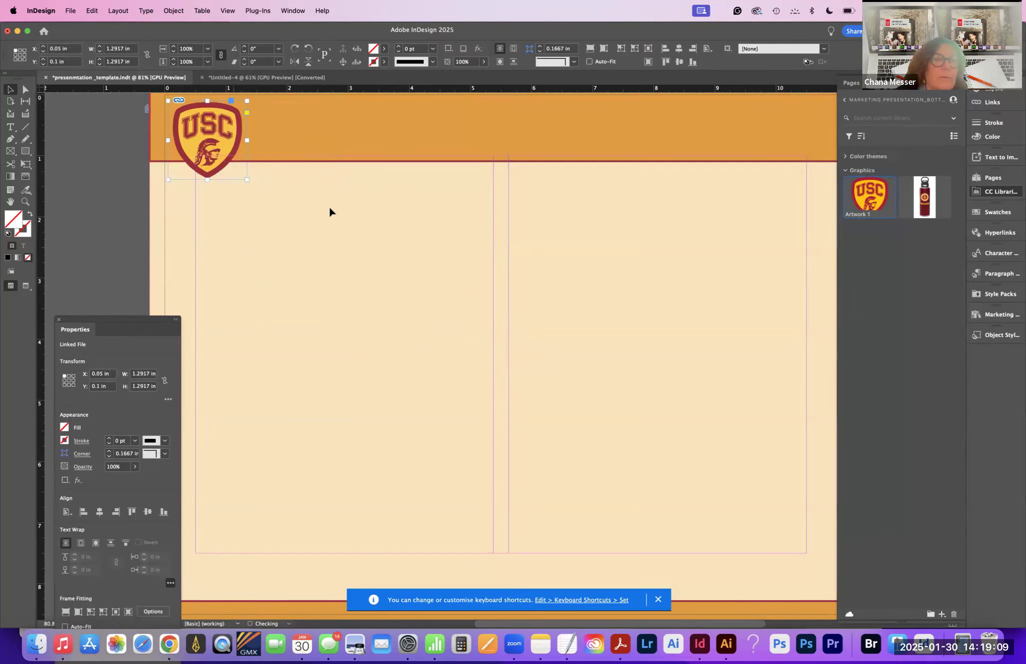
left_click(347, 227)
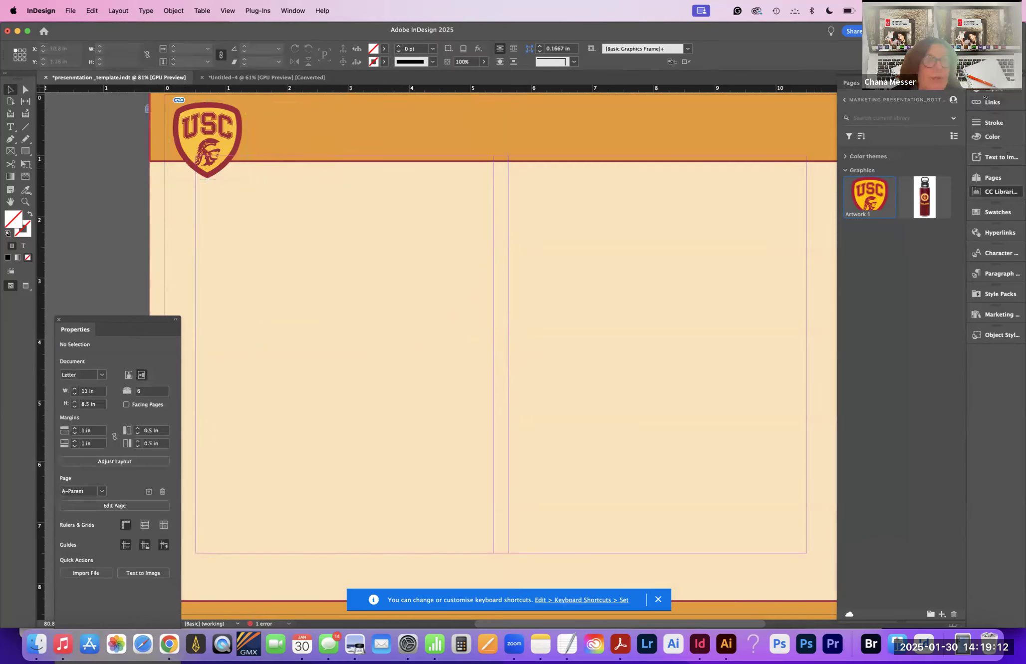
Step: Try to apply the A-Parent page to page 1
left_click(852, 83)
double_click(857, 183)
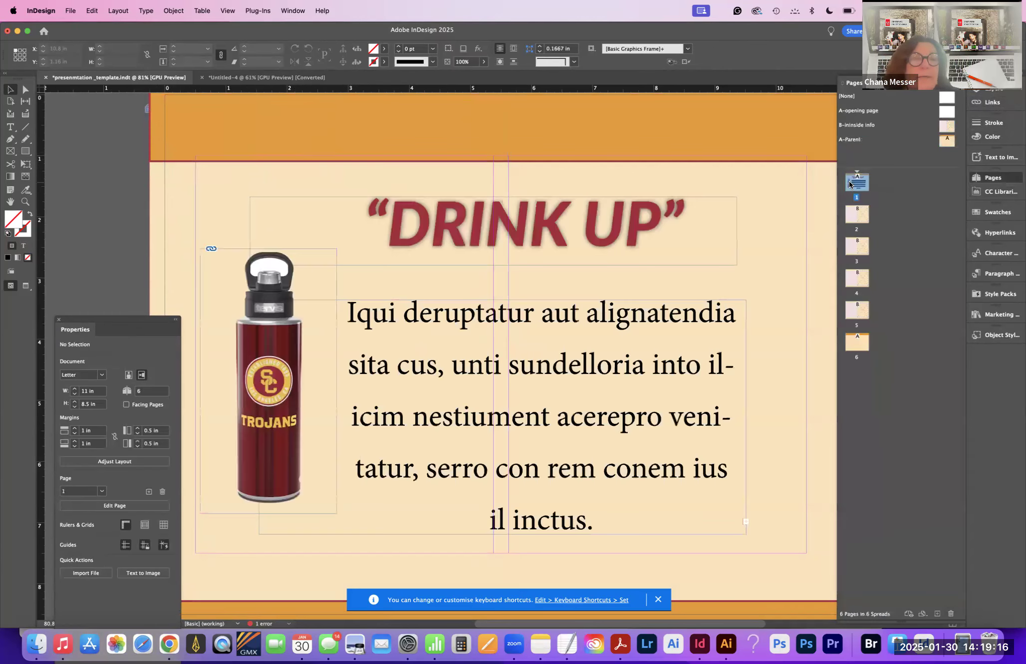
left_click(947, 139, "alt")
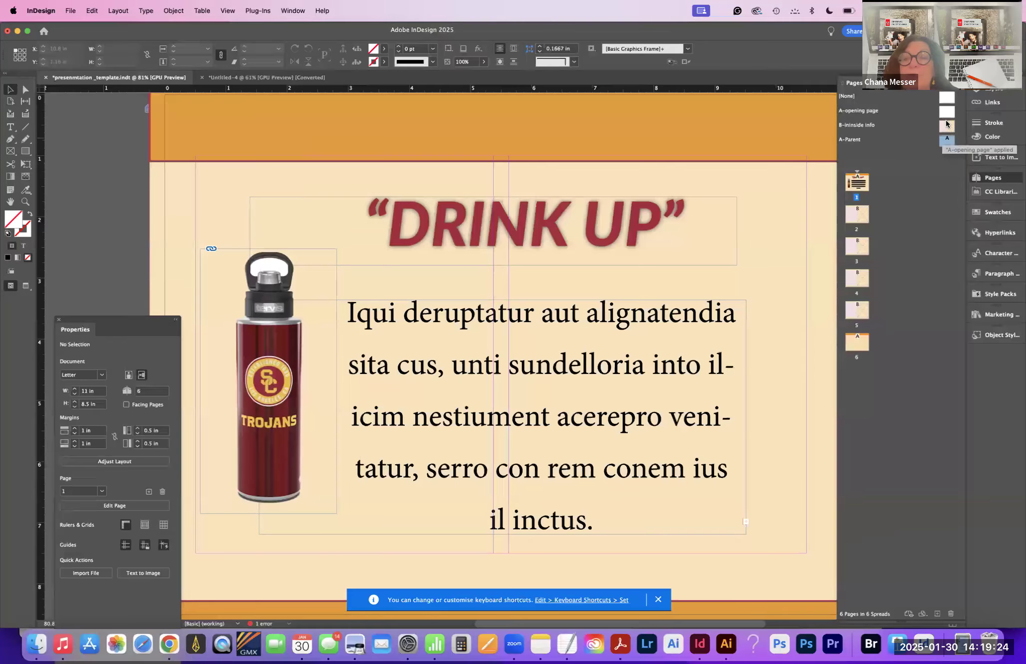
left_click(947, 127)
double_click(947, 127)
left_click(947, 113)
Step: Copy the USC shield from A-Parent, paste it in place on page 1 and save the document
double_click(945, 142)
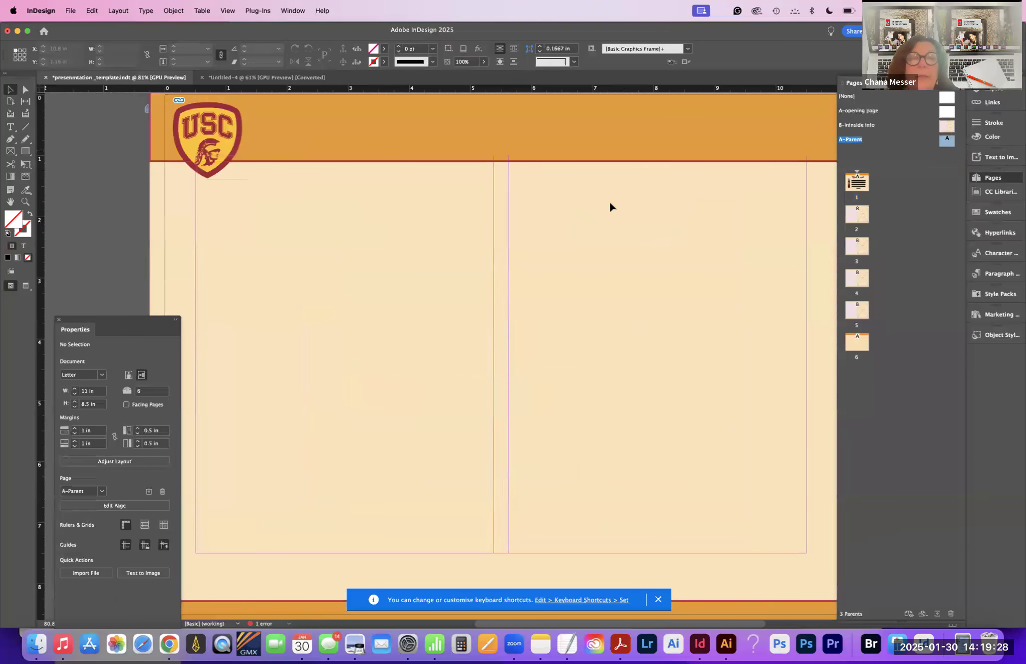
left_click(223, 157)
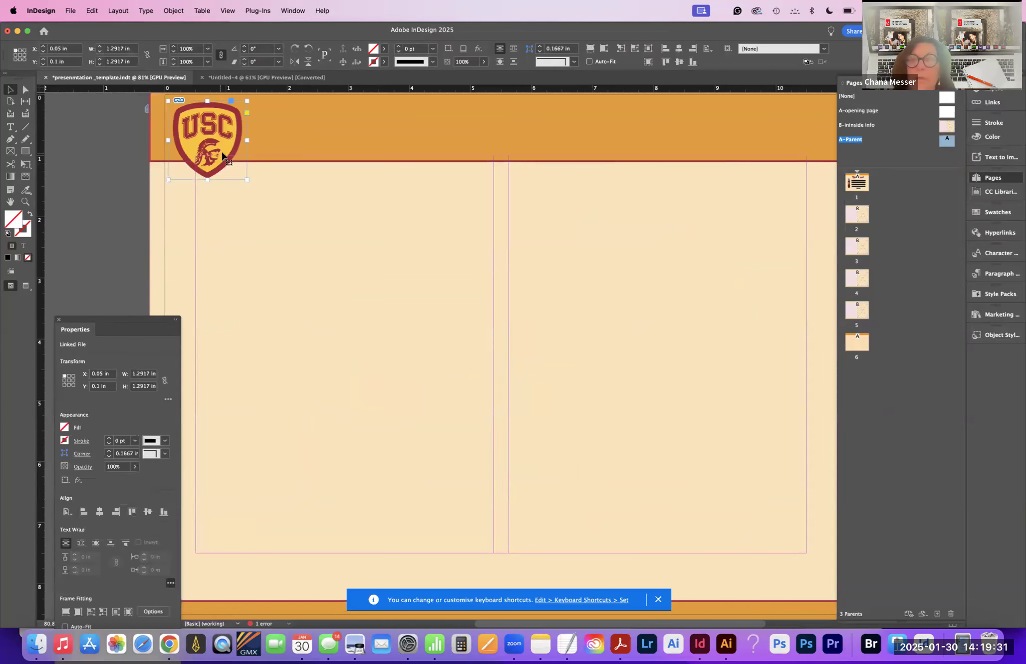
double_click(858, 183)
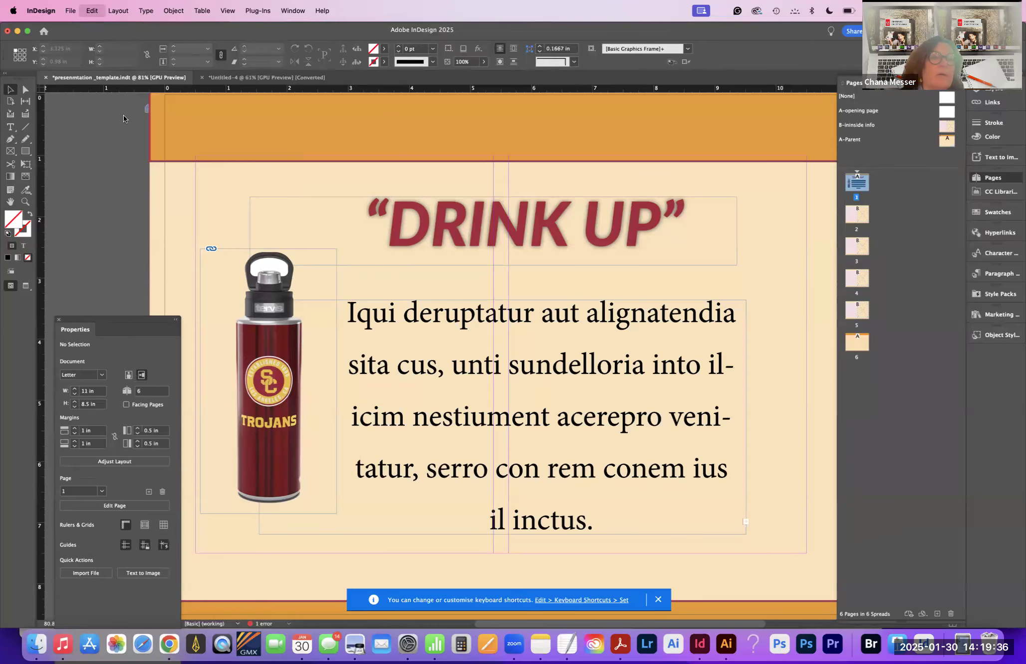
left_click(109, 249)
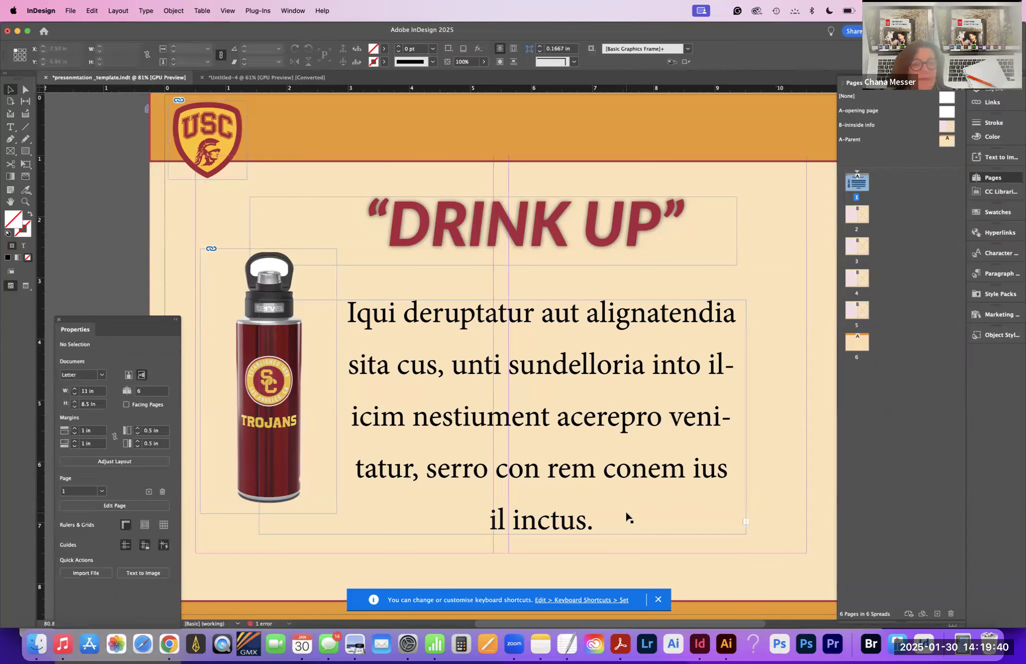
key("super+s")
Step: Create a new paragraph style named "opening page style" from the body text on page 1
scroll(614, 522, "up", 1)
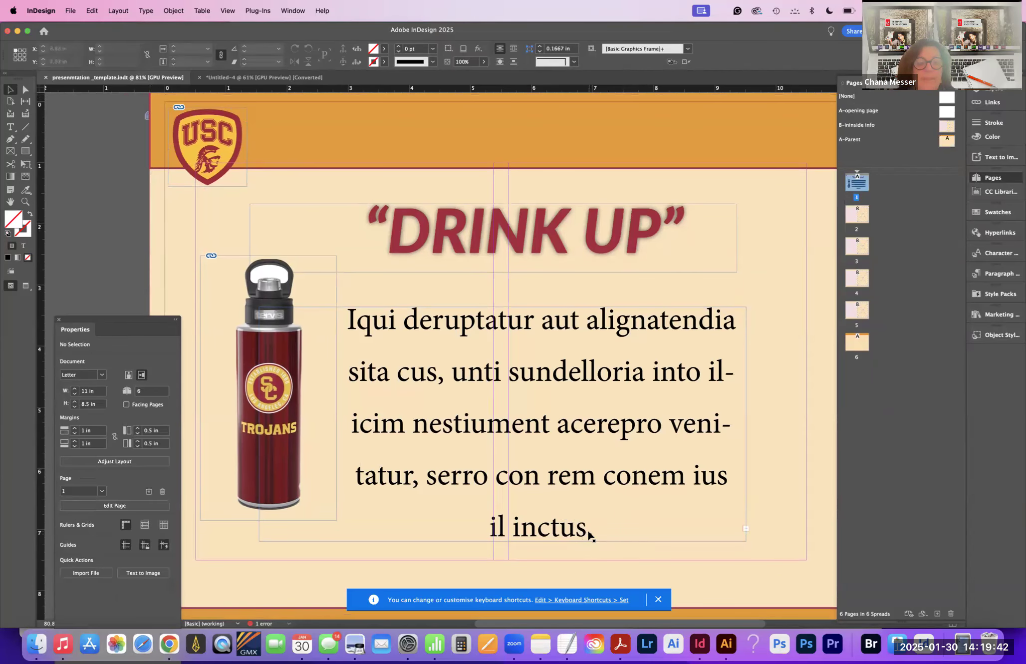
left_click(589, 534)
left_click(10, 126)
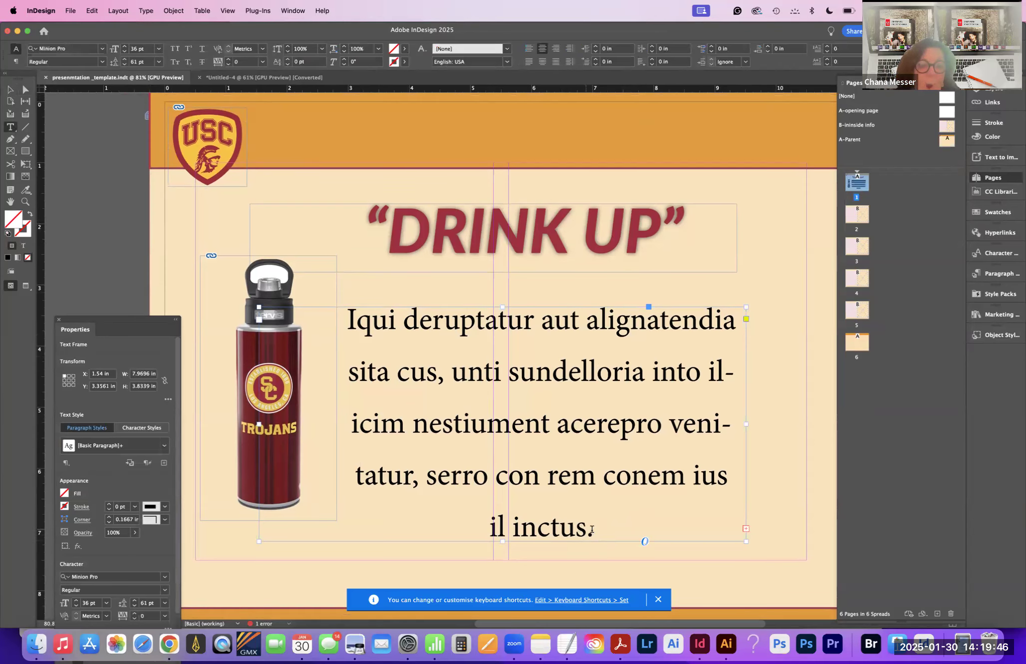
left_click_drag(594, 527, 346, 318)
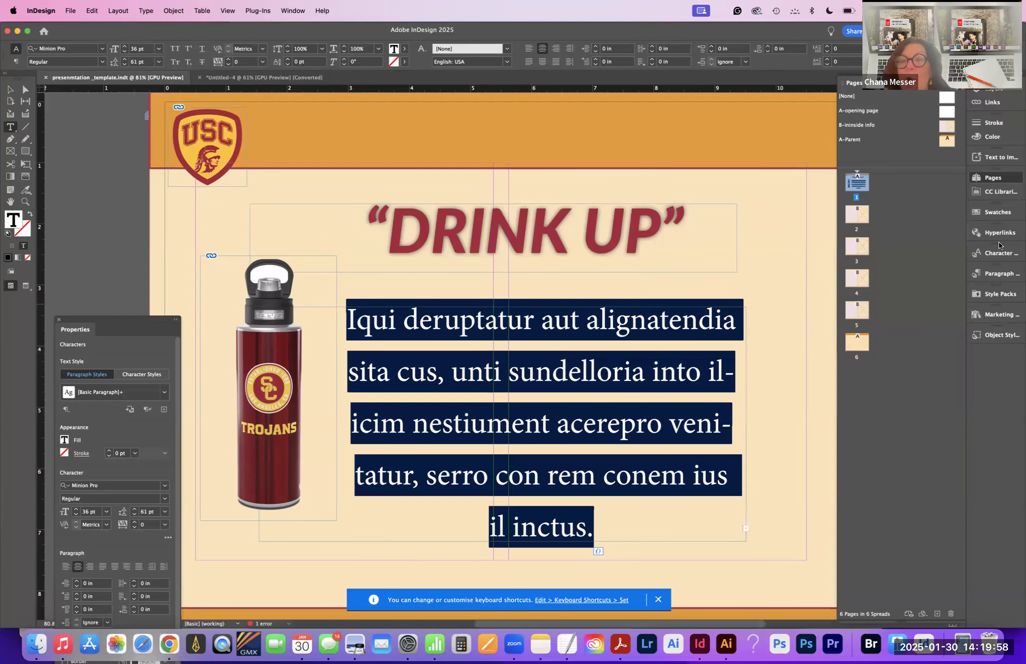
left_click(987, 273)
left_click_drag(877, 268, 682, 129)
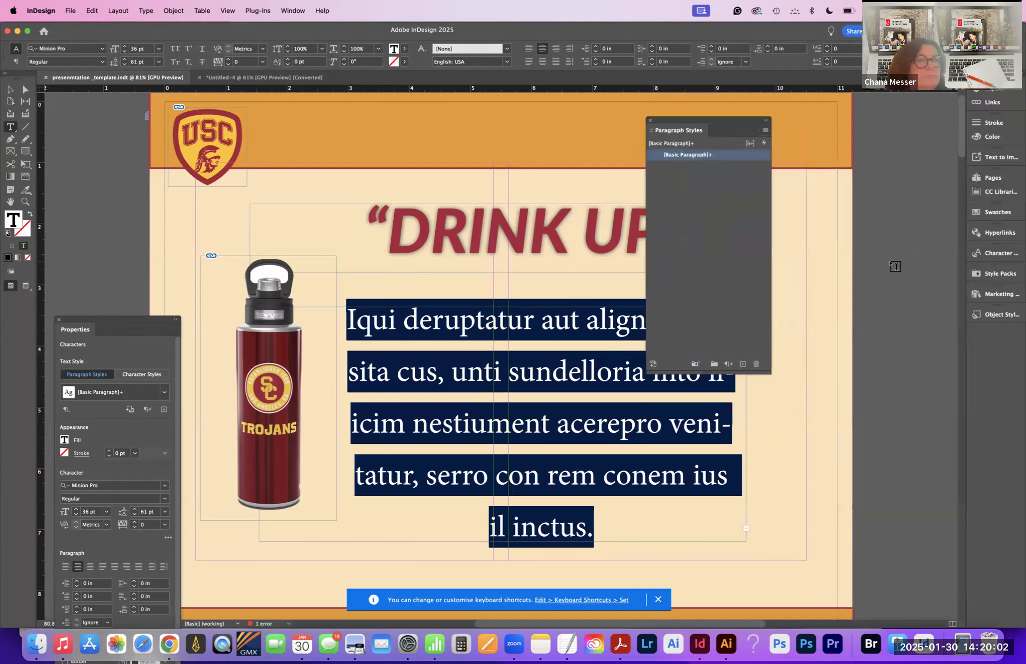
left_click(766, 130)
left_click(799, 137)
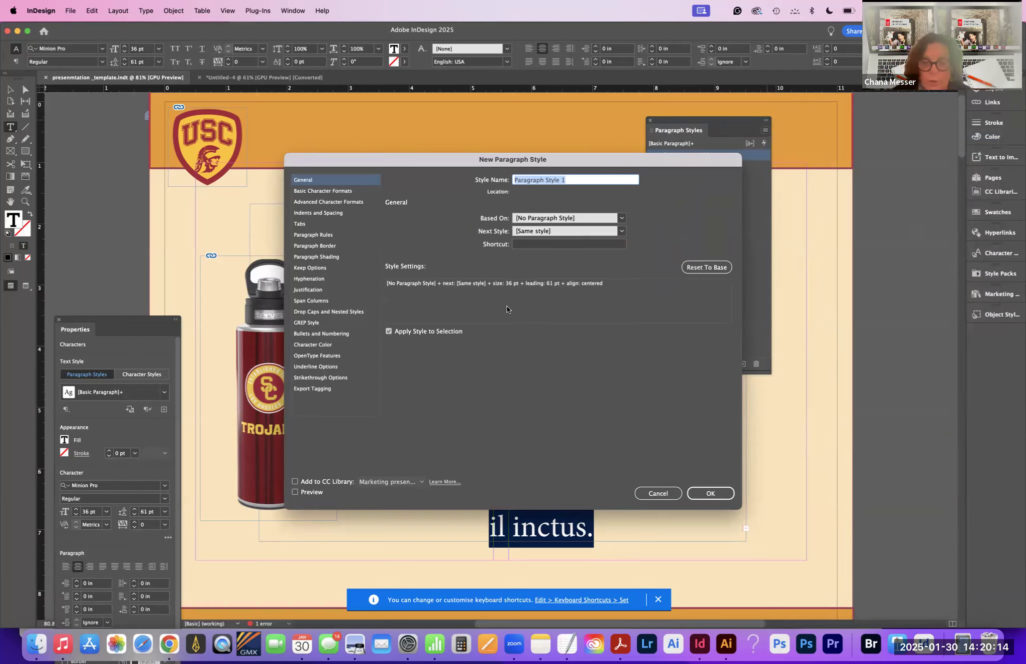
type("opening pag")
type("e style")
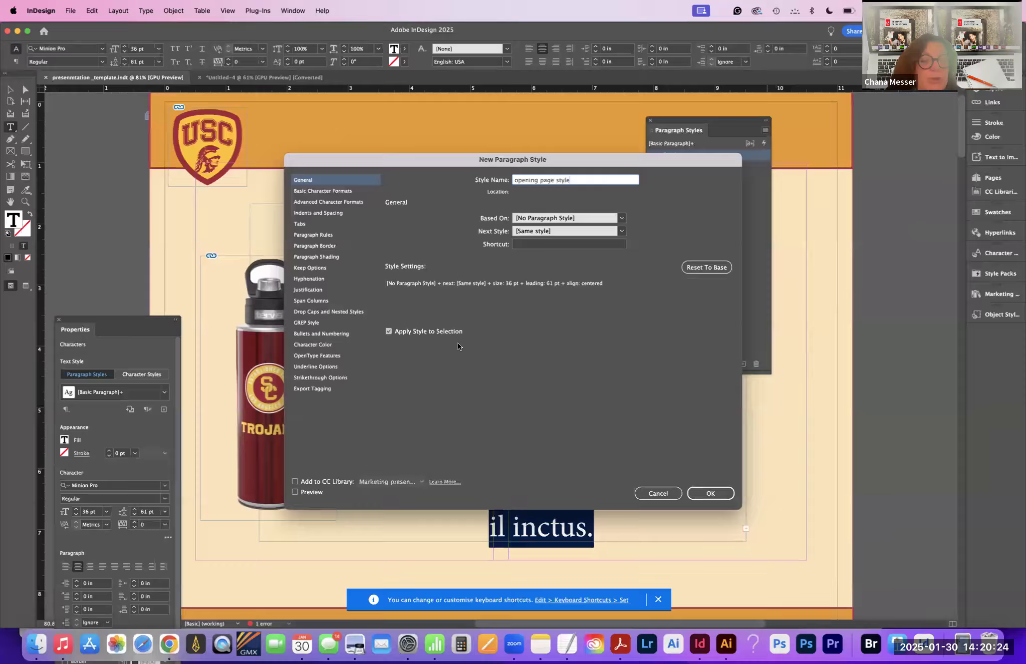
Step: Add the new style to the Marketing presentation CC Library, and turn on the preview with the body text uncovered
left_click(294, 482)
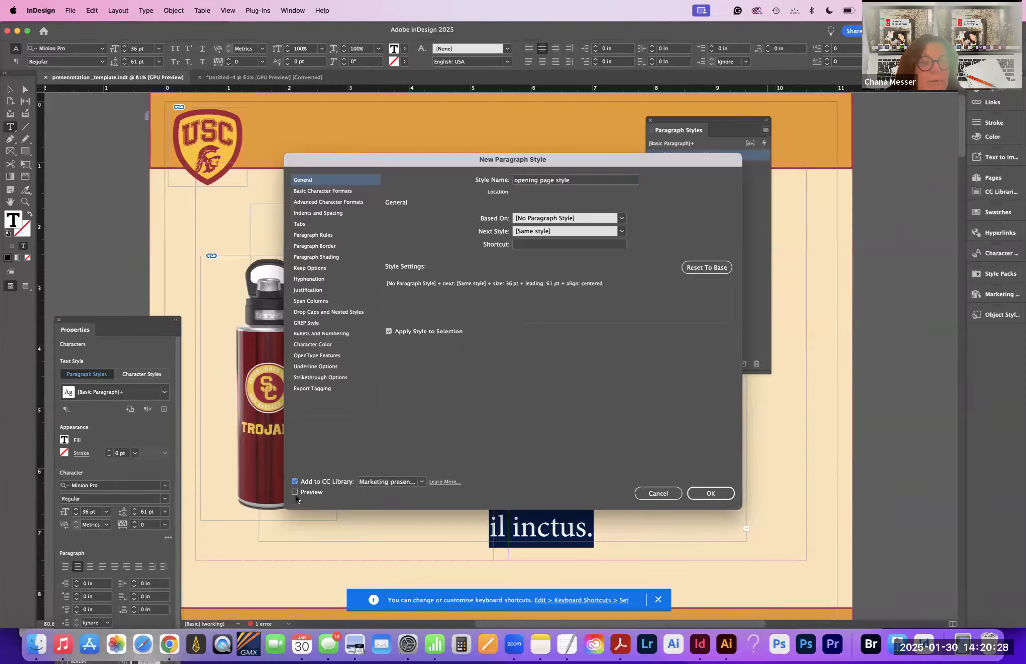
left_click(295, 492)
left_click_drag(396, 158, 608, 118)
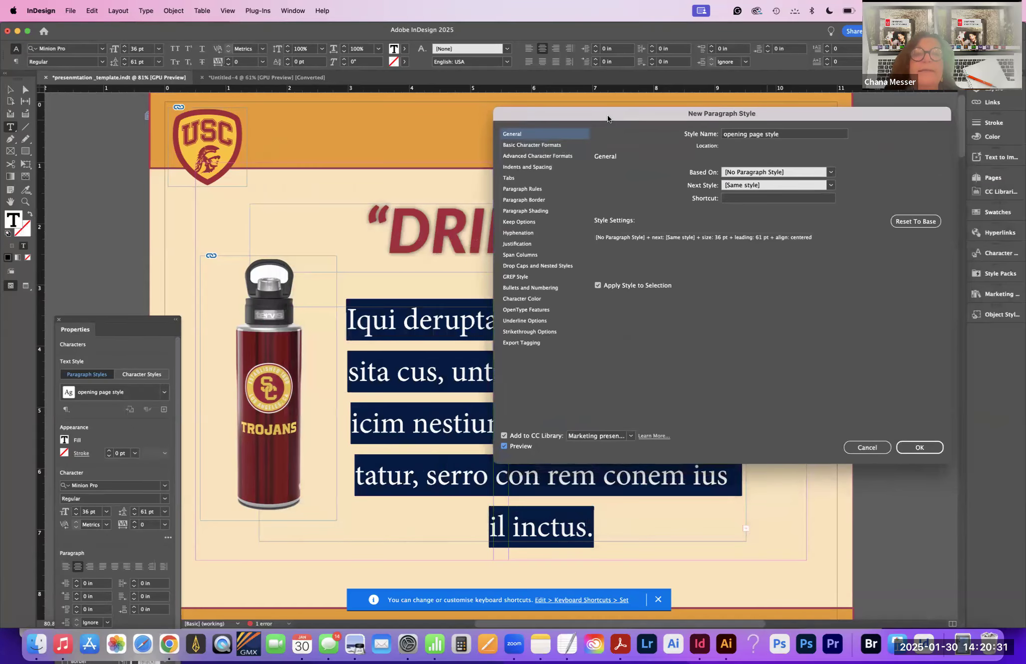
Step: Set the opening page style's kerning to Optical and its leading to 56 pt
left_click(549, 145)
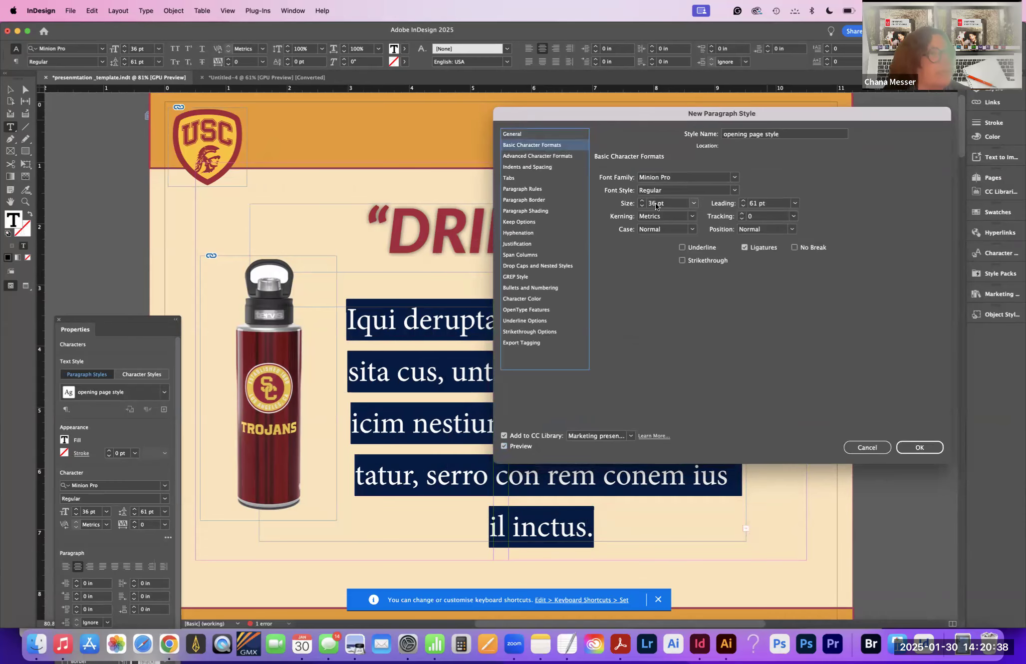
left_click(692, 217)
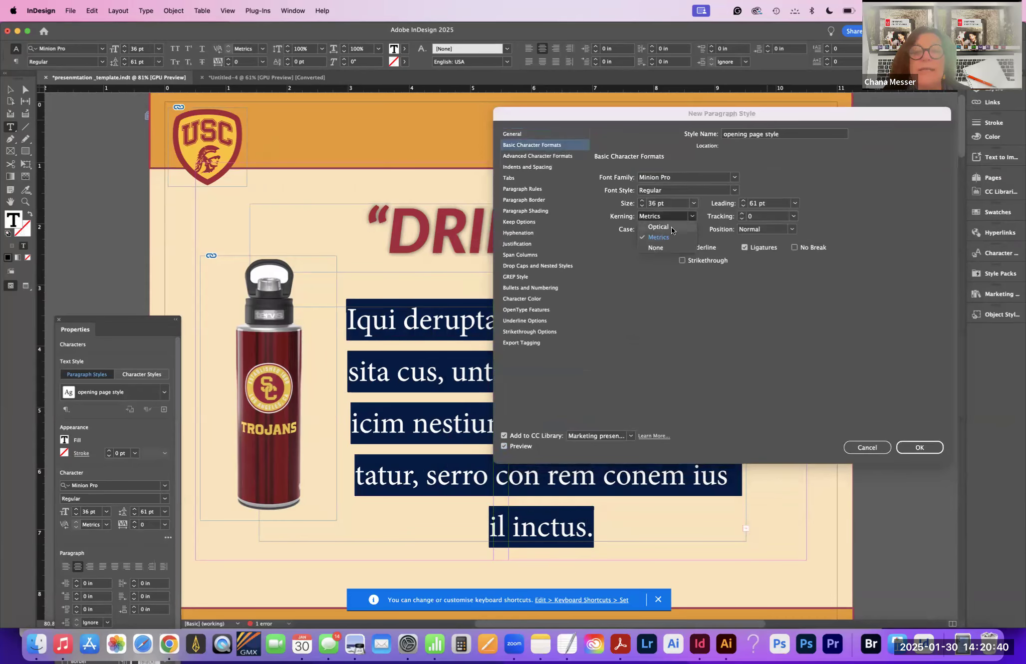
left_click(672, 228)
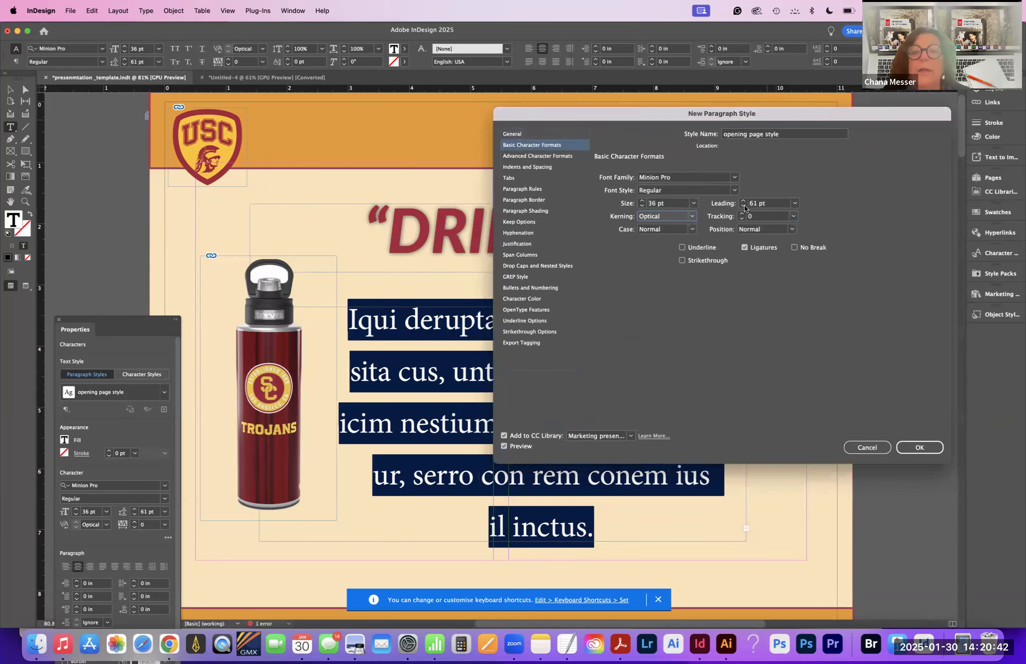
left_click(743, 206)
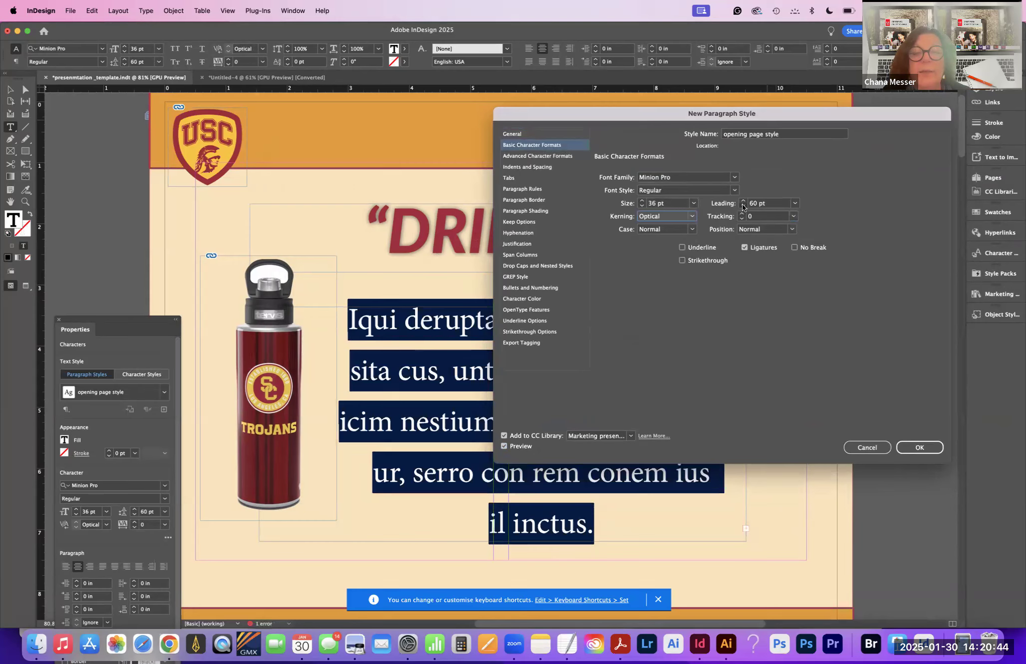
left_click(743, 206)
left_click(743, 206)
left_click(743, 206)
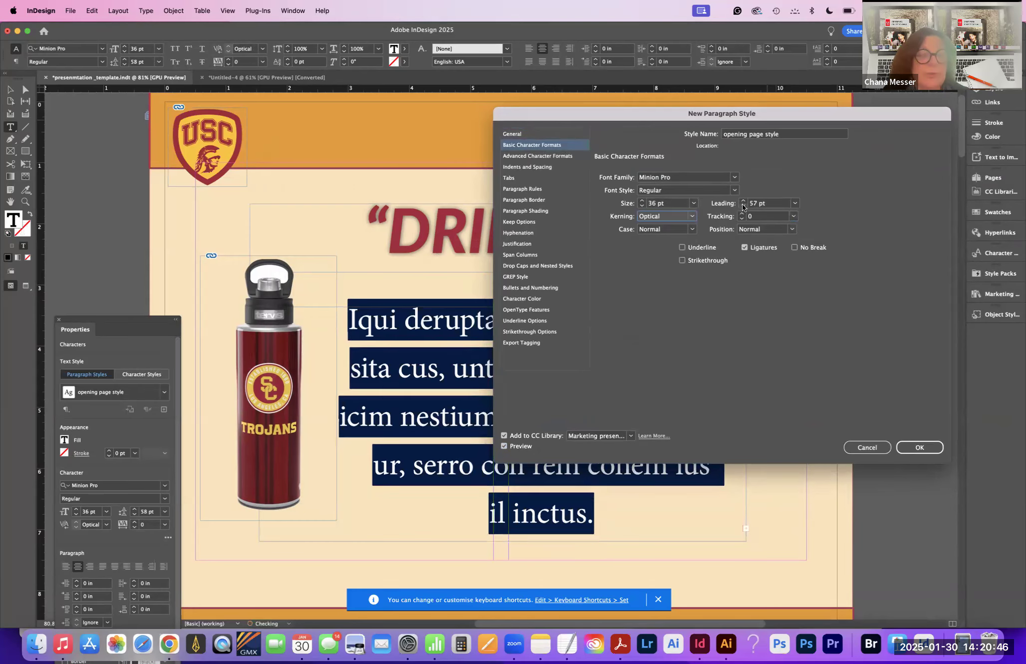
left_click(743, 206)
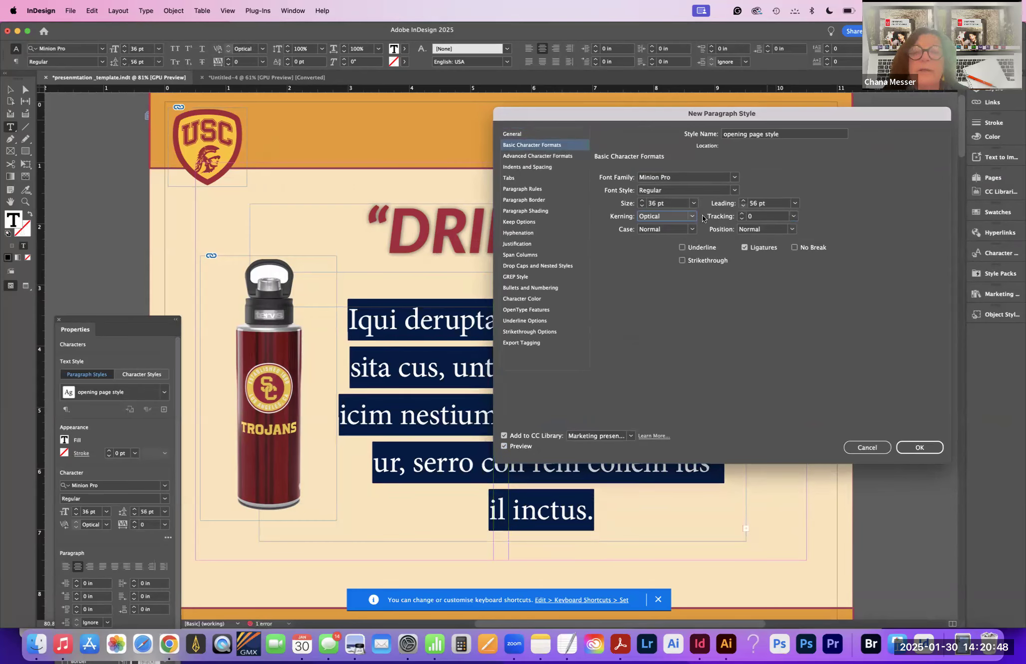
Step: Examine the style's case and position options, advanced character formats, and indents and spacing
left_click(643, 231)
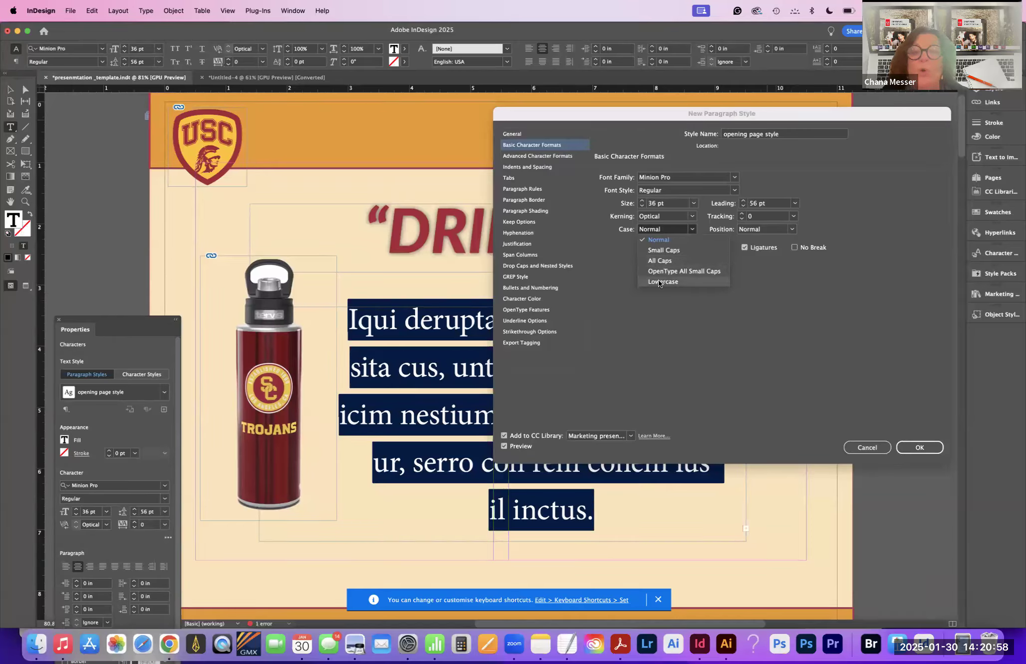
left_click(824, 309)
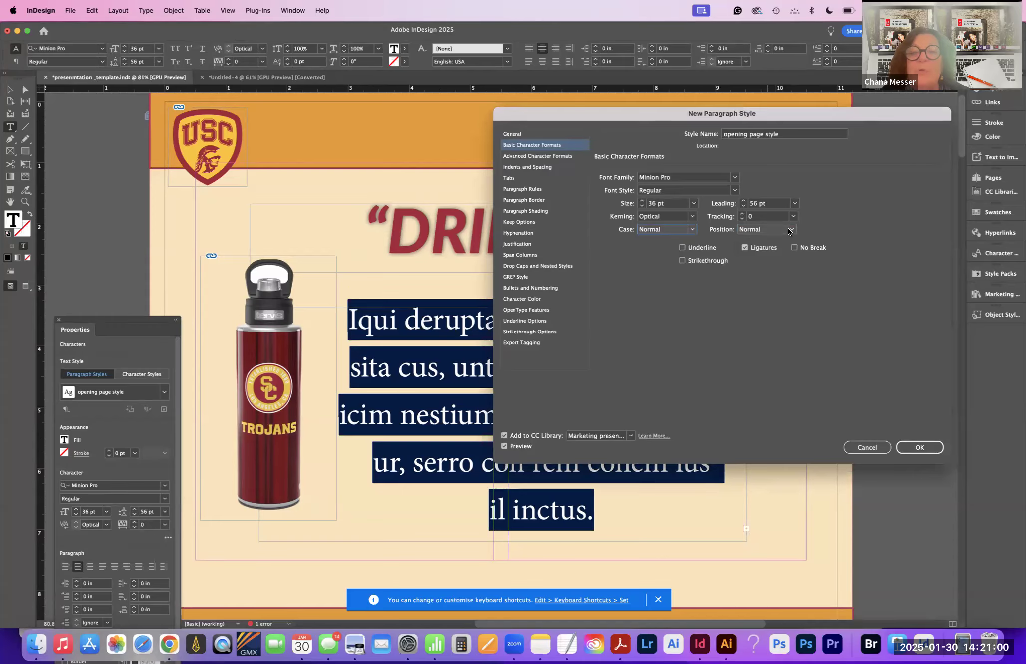
left_click(790, 230)
left_click(789, 231)
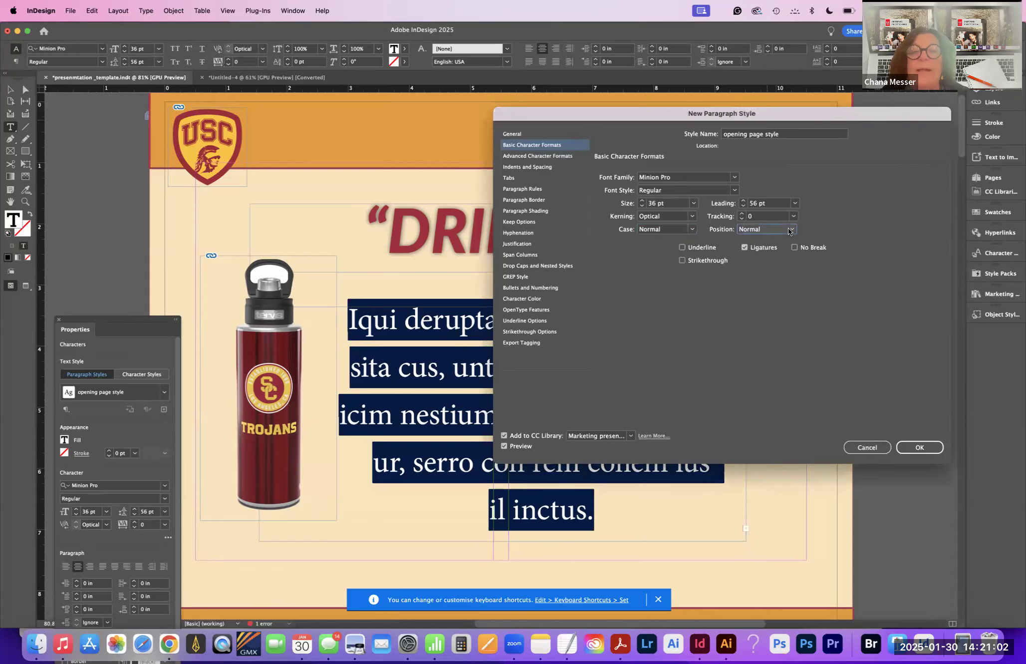
left_click(520, 154)
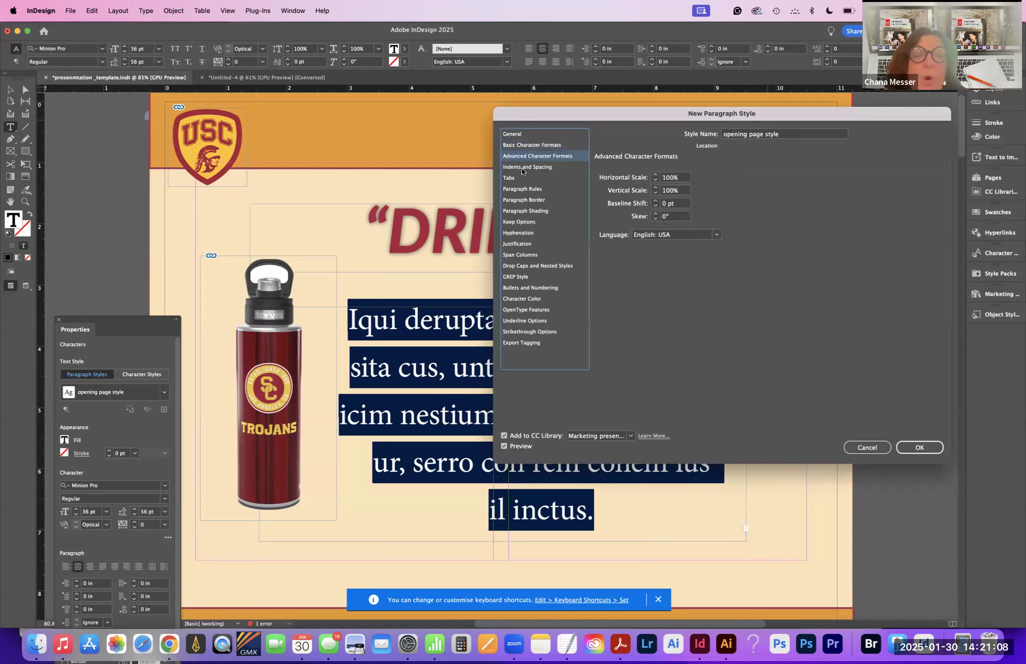
left_click(522, 169)
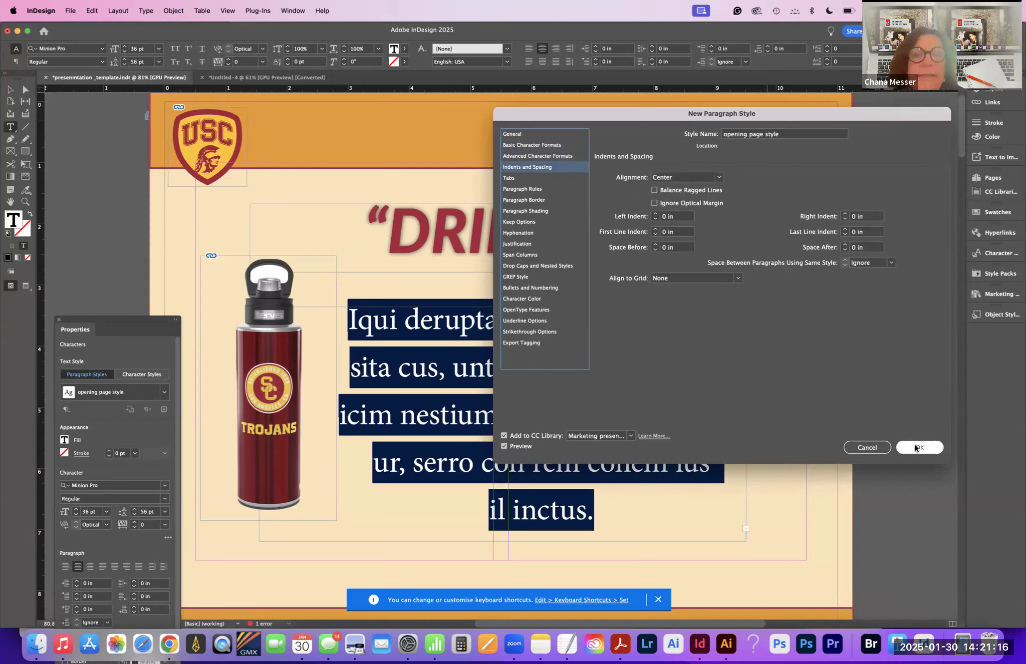
Step: Set the style's character color to the Muted_Theme orange C=13 M=68 Y=100 K=2 and finish creating the style
left_click(517, 300)
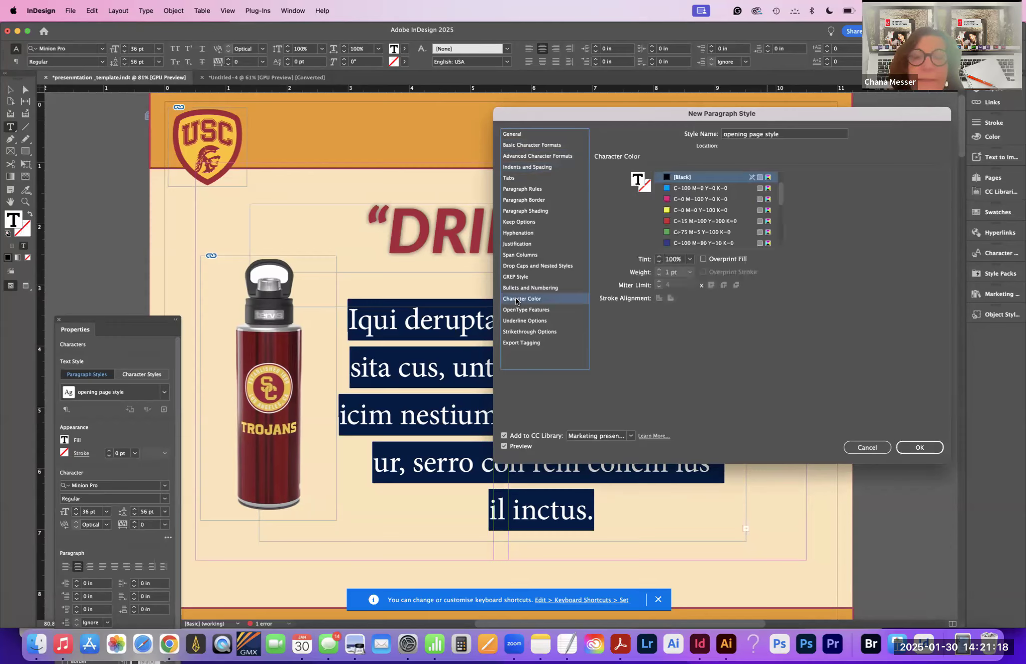
left_click_drag(778, 198, 783, 265)
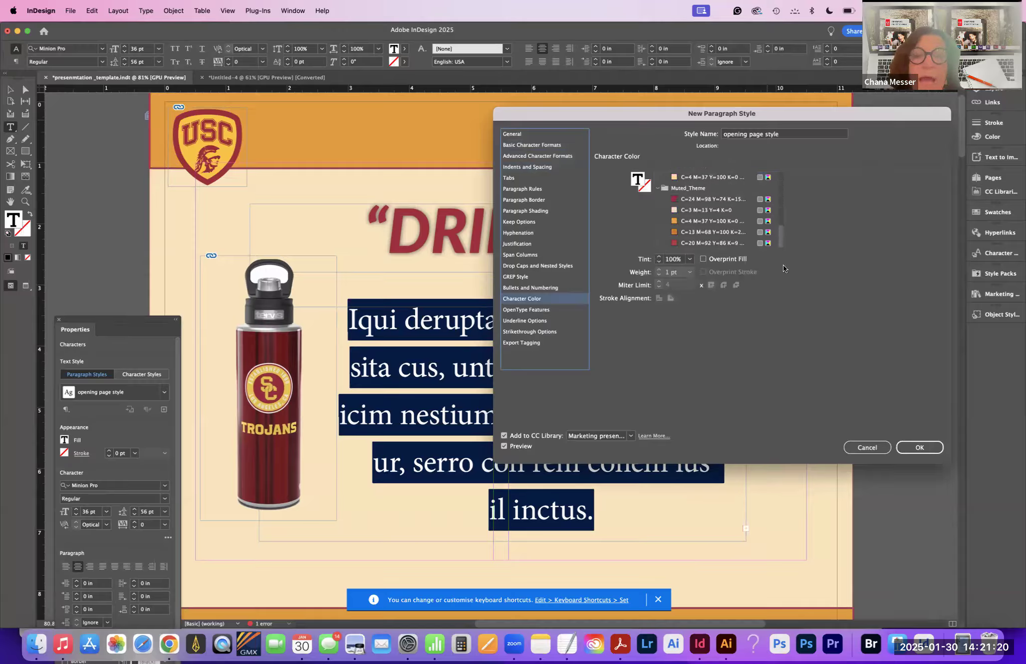
left_click(680, 237)
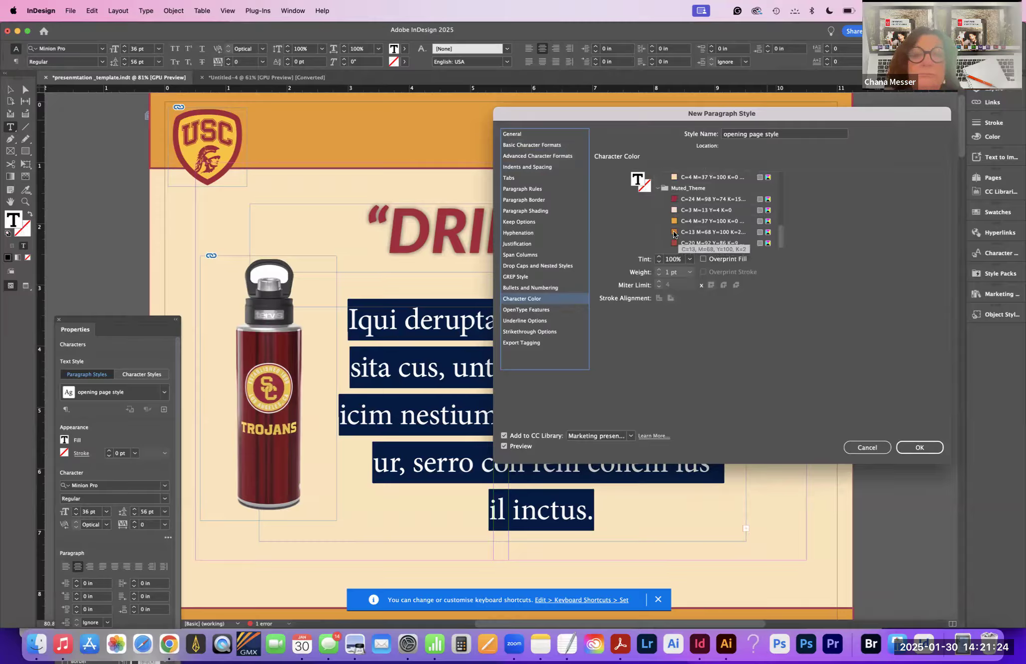
left_click(906, 449)
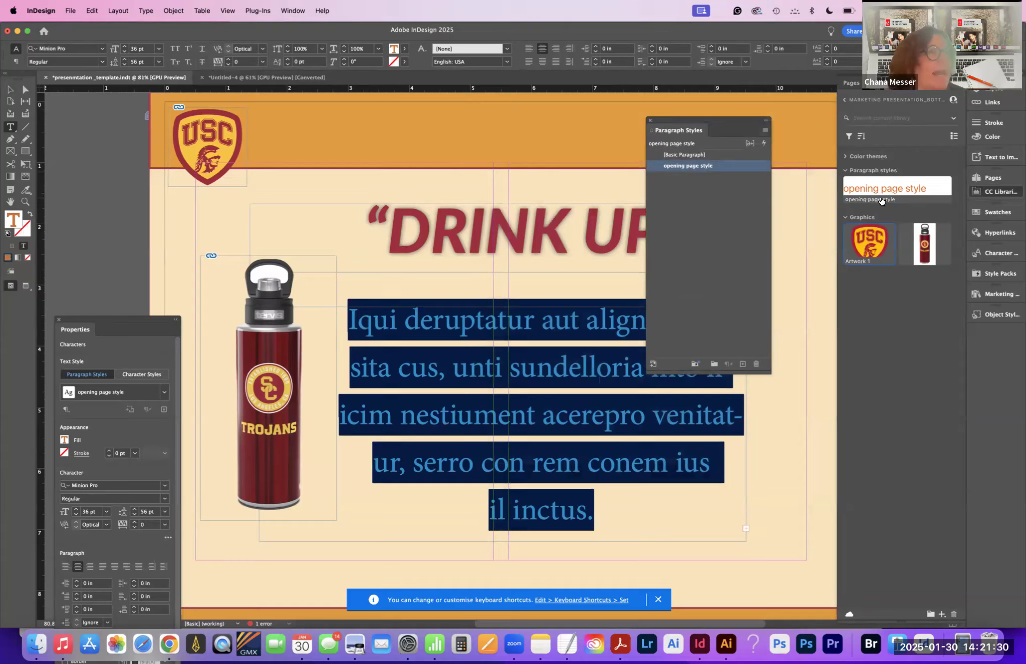
Step: Dock the floating Paragraph Styles panel with the collapsed panels and save the document
left_click(8, 90)
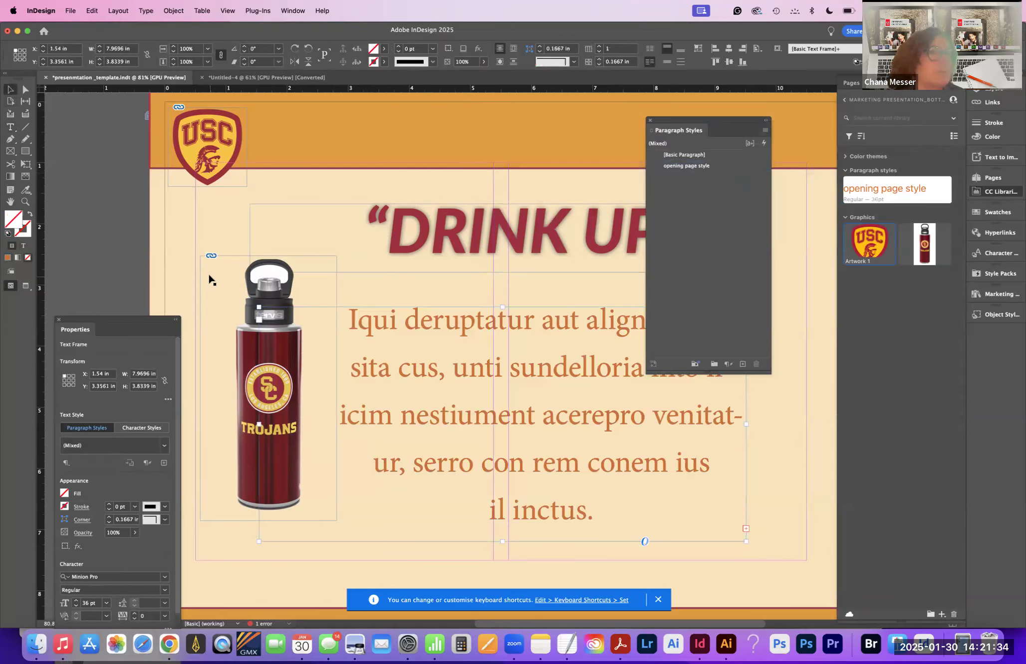
left_click_drag(671, 117, 984, 285)
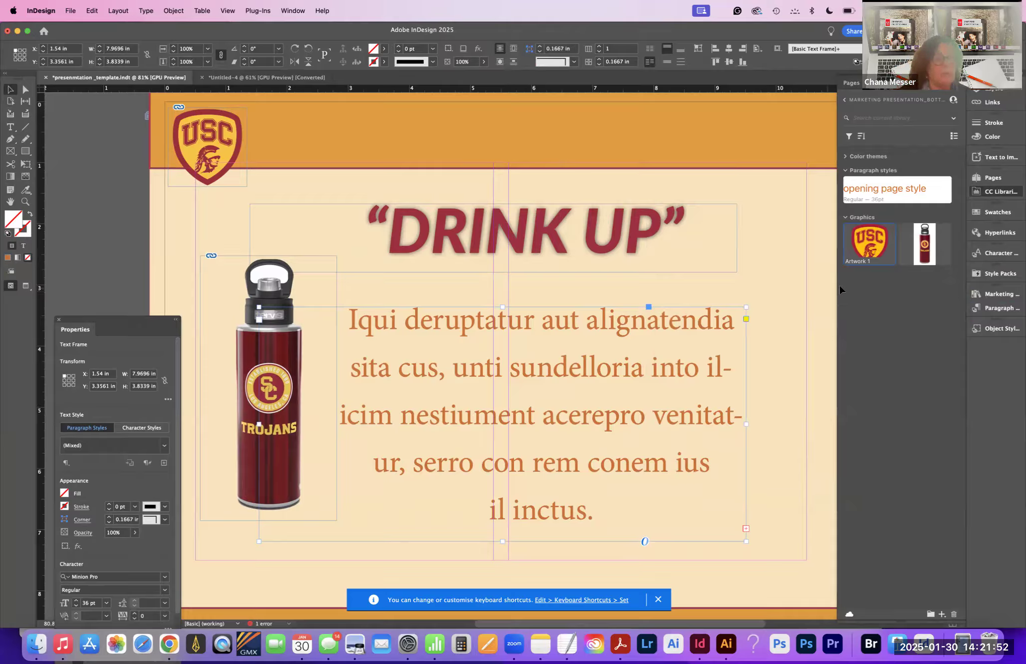
key("super+s")
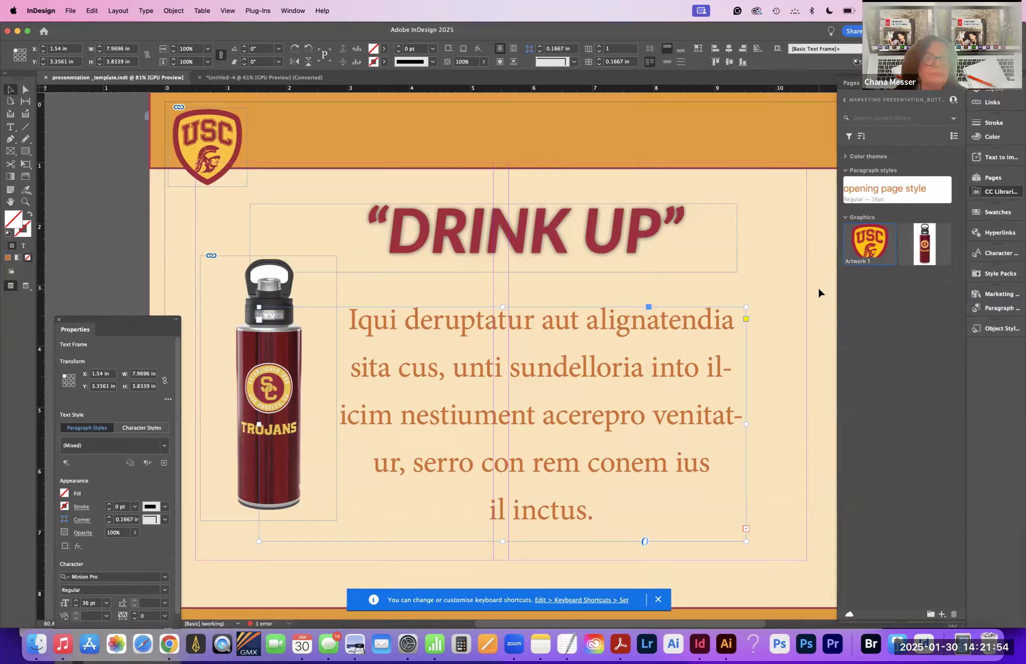
Step: Dock the floating Properties panel beside the tools
key("F7")
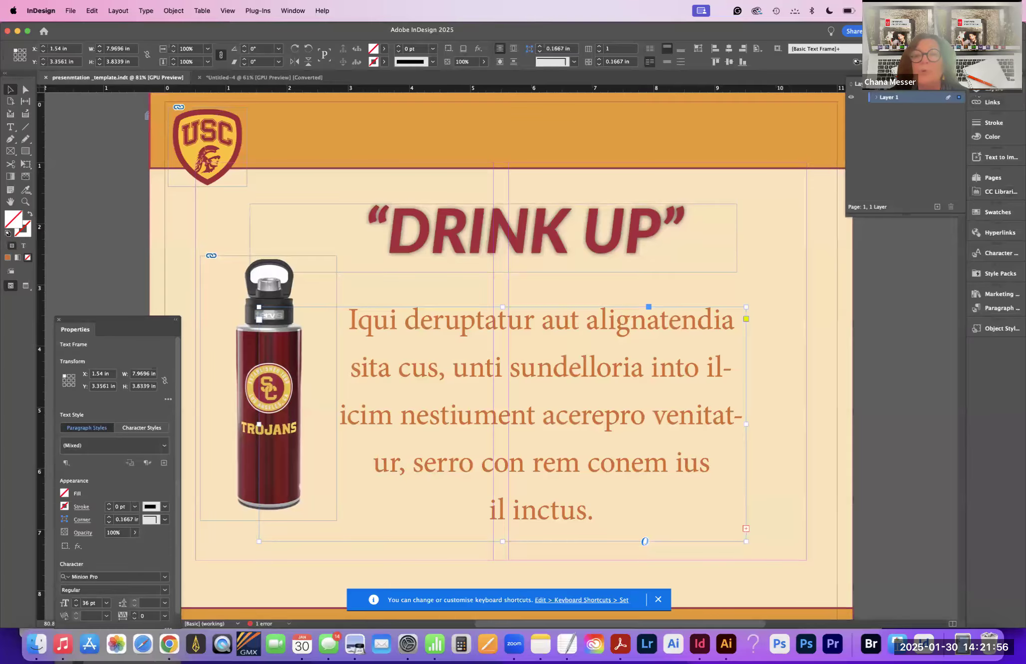
key("F7")
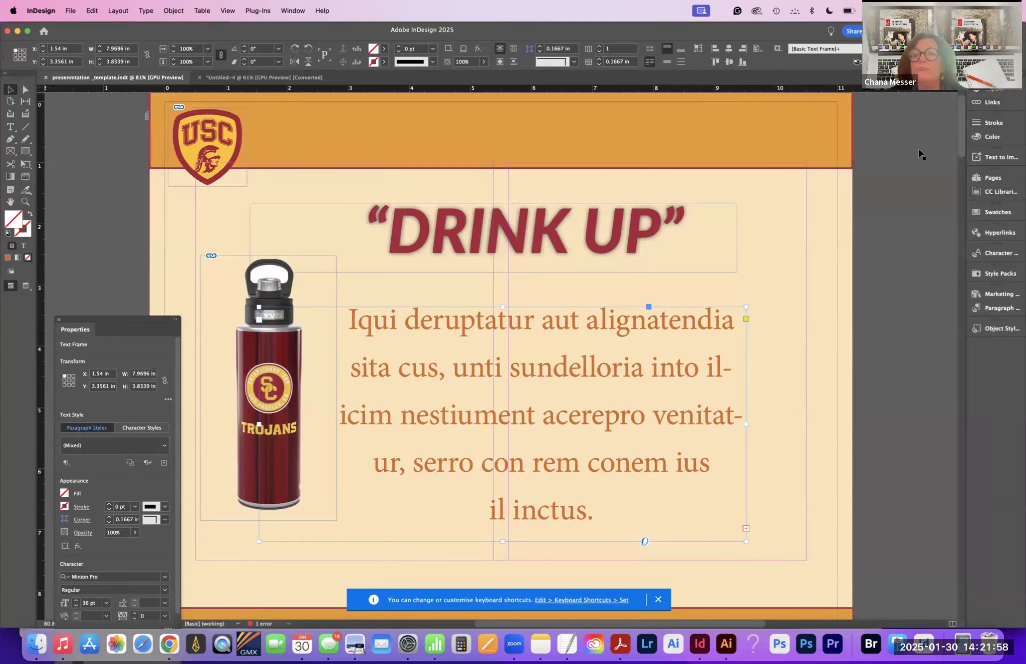
left_click_drag(68, 320, 5, 301)
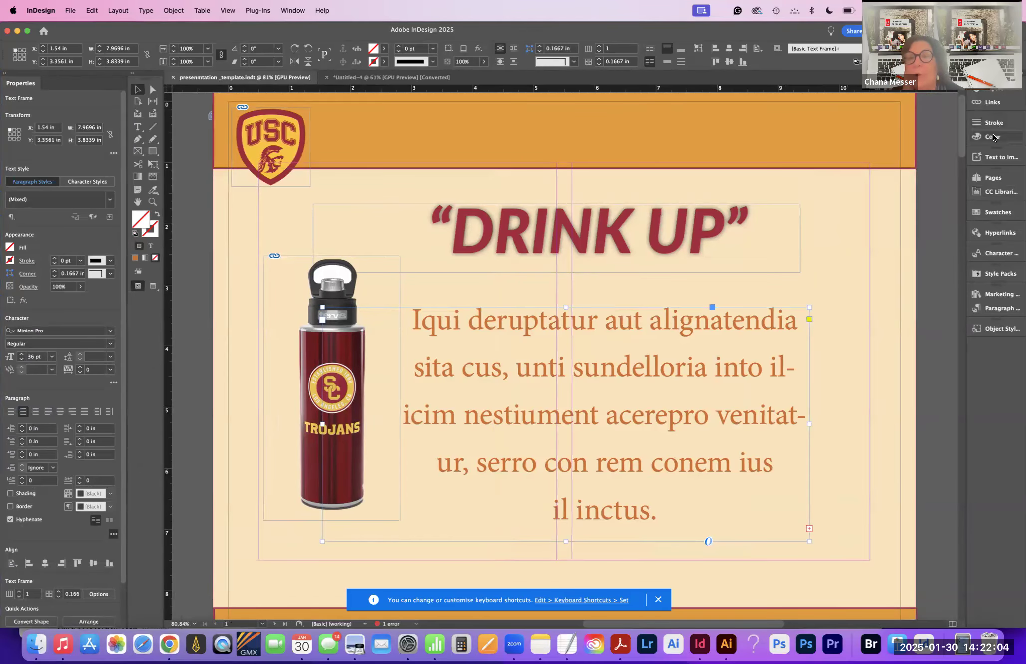
Step: Open page 2 of the template and show the whole page
left_click(992, 178)
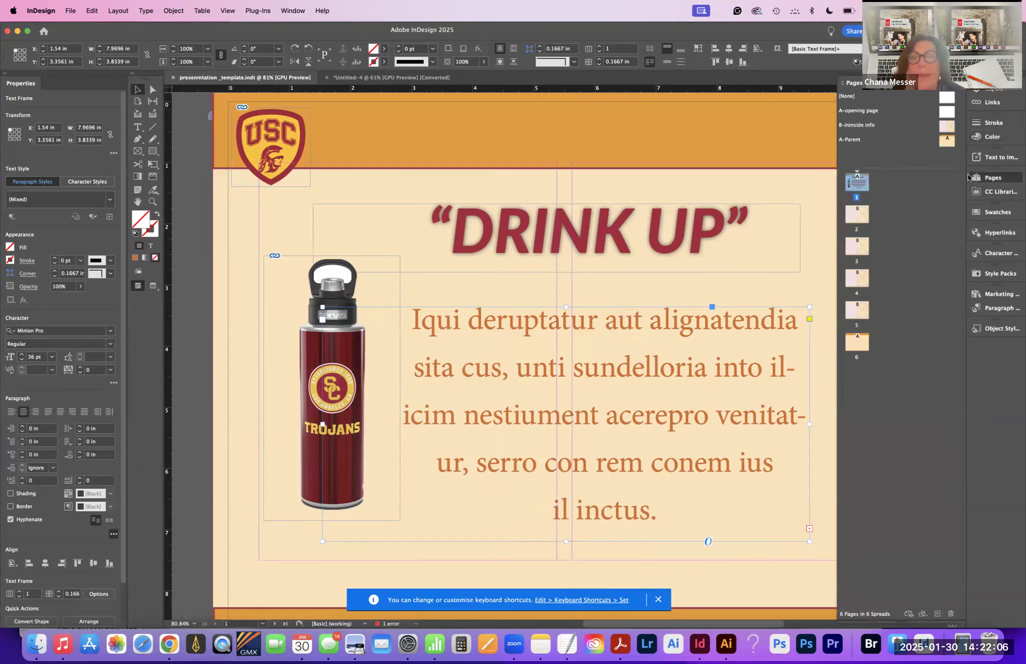
double_click(860, 215)
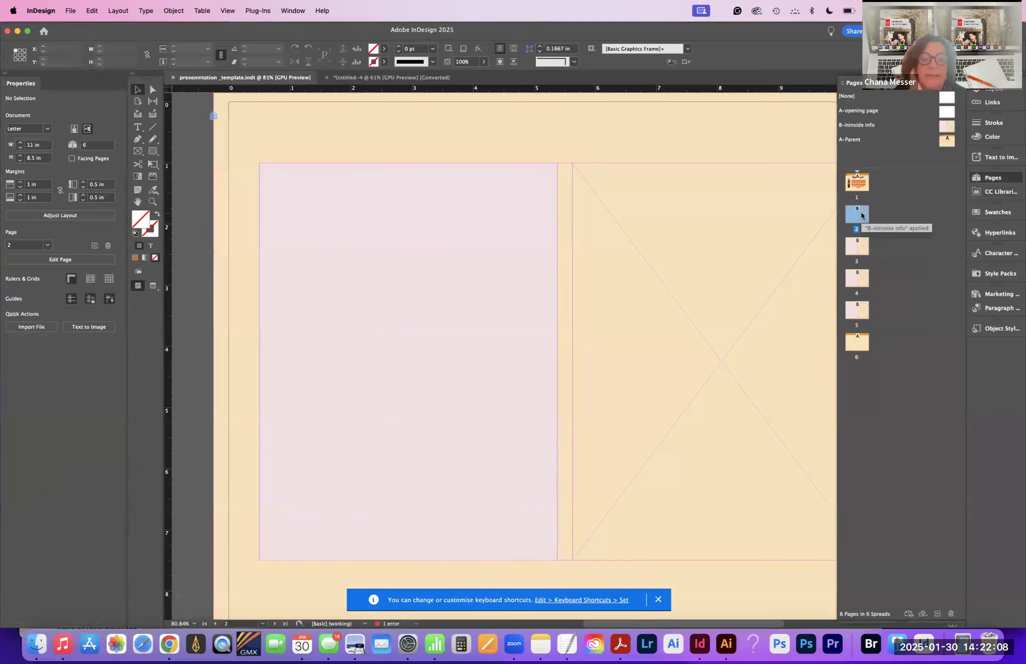
key("super+minus")
key("super+minus")
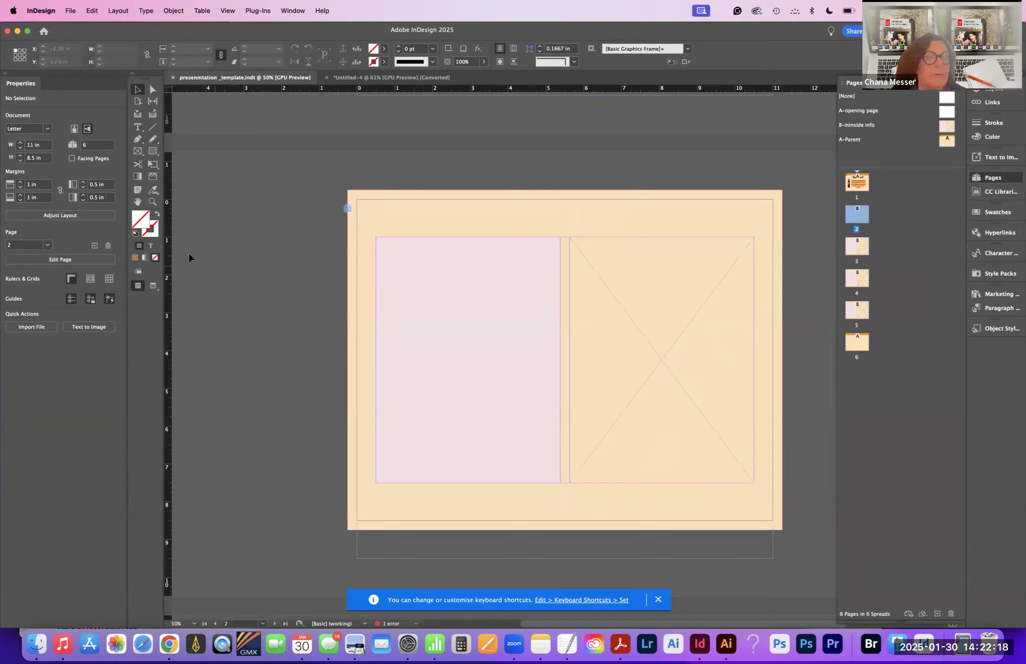
Step: Try to override all parent page items from the B-ininside info parent on page 2
left_click(138, 127)
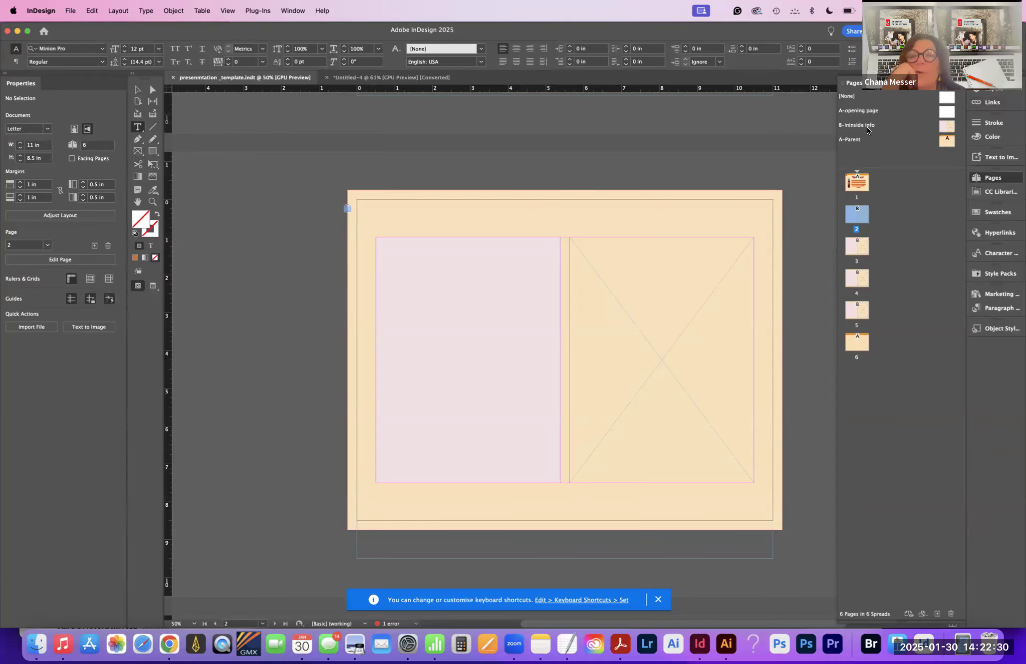
left_click(946, 126)
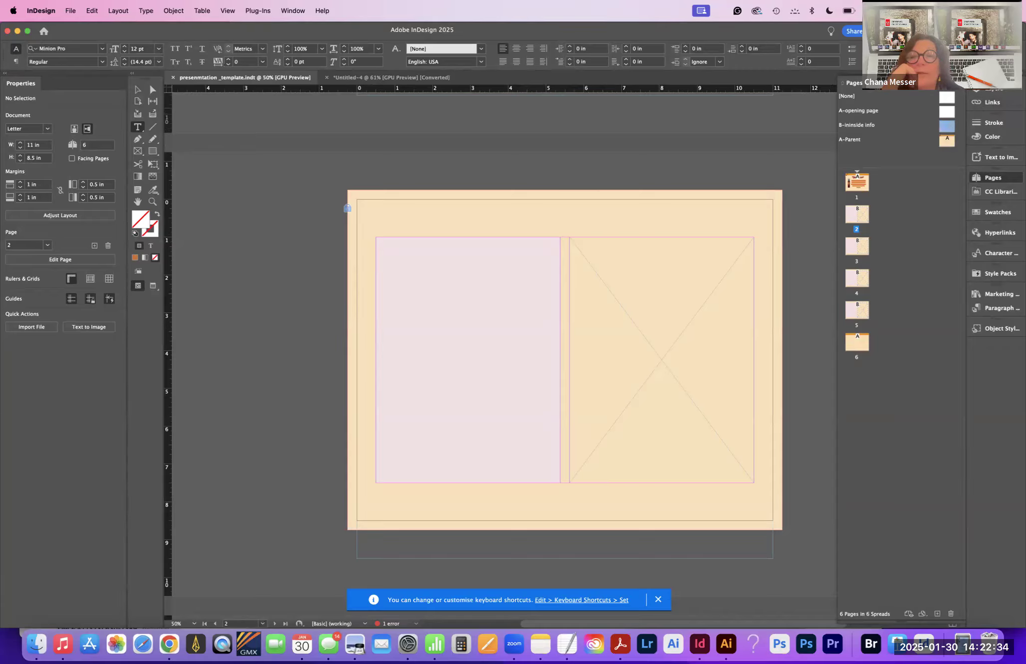
left_click(960, 83)
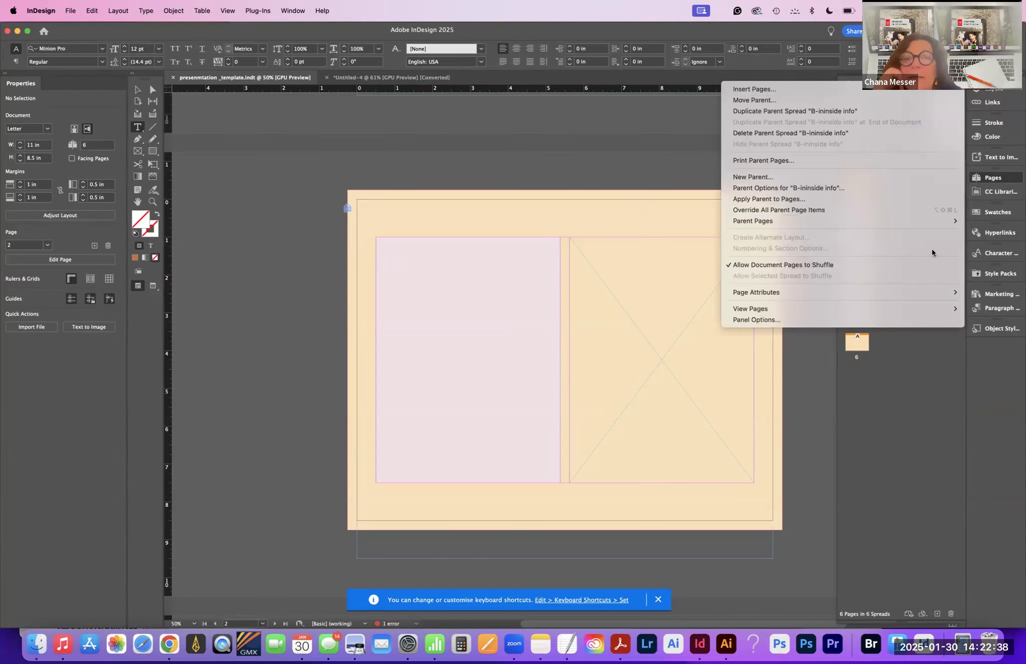
left_click(849, 209)
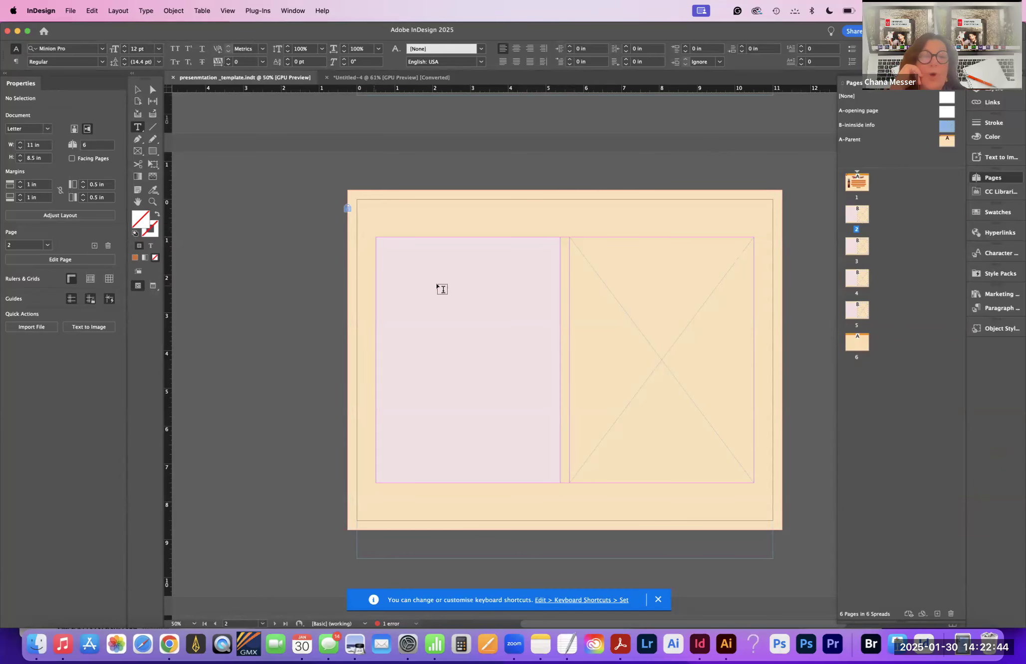
Step: Override the parent's text frame and the adjacent empty graphic frame individually on page 2
key("v")
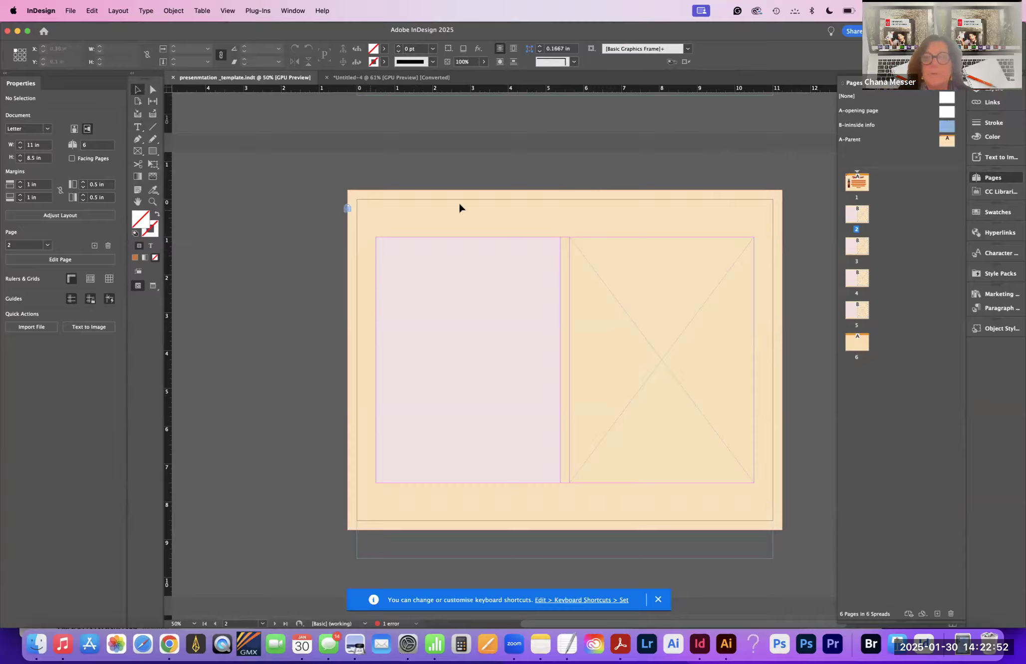
left_click(478, 407, "shift+super")
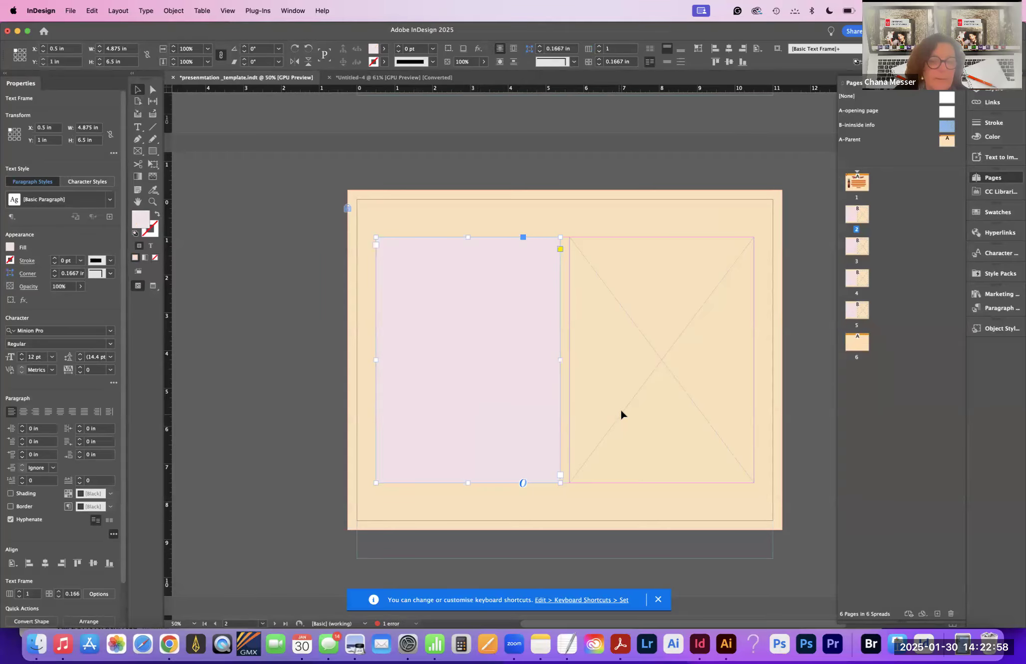
left_click(634, 418, "shift+super")
left_click(424, 417)
Step: Fill the pink text frame on page 2 with placeholder text
left_click(138, 127)
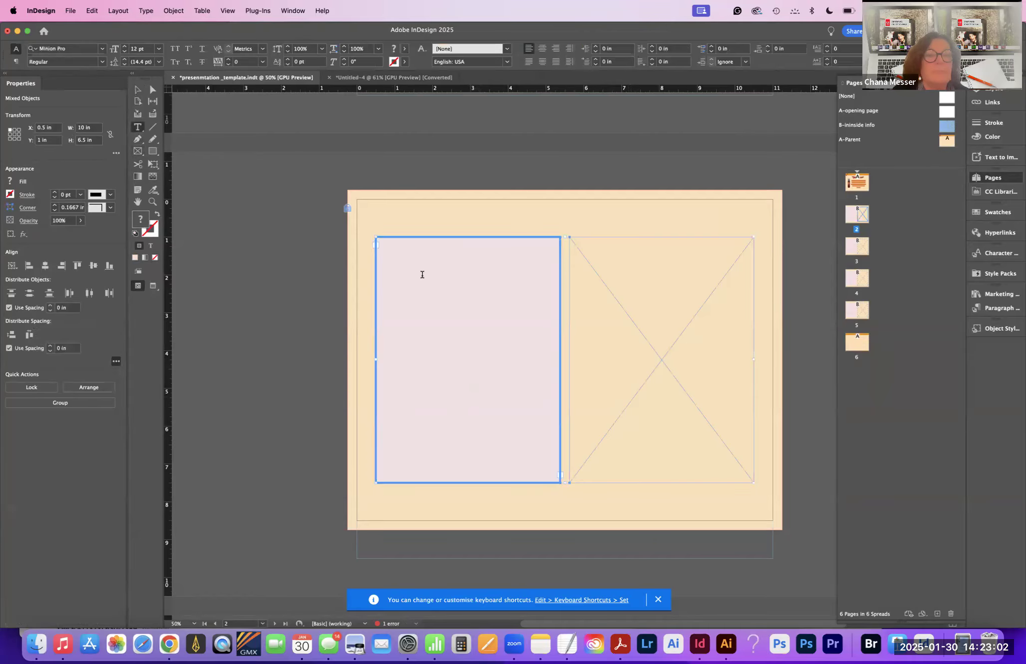
left_click(389, 245)
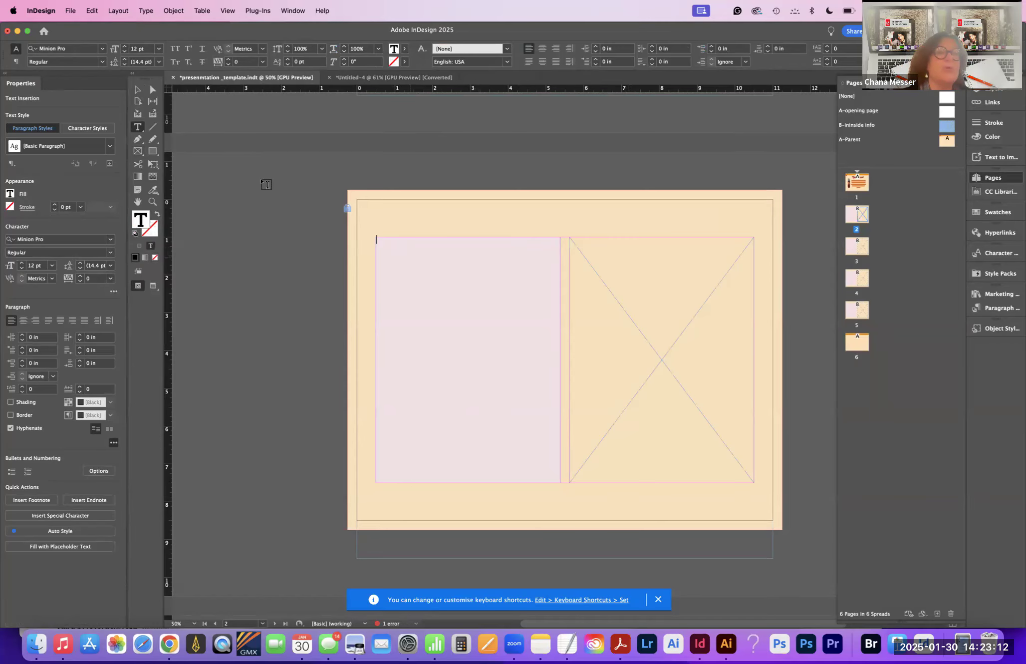
left_click(145, 11)
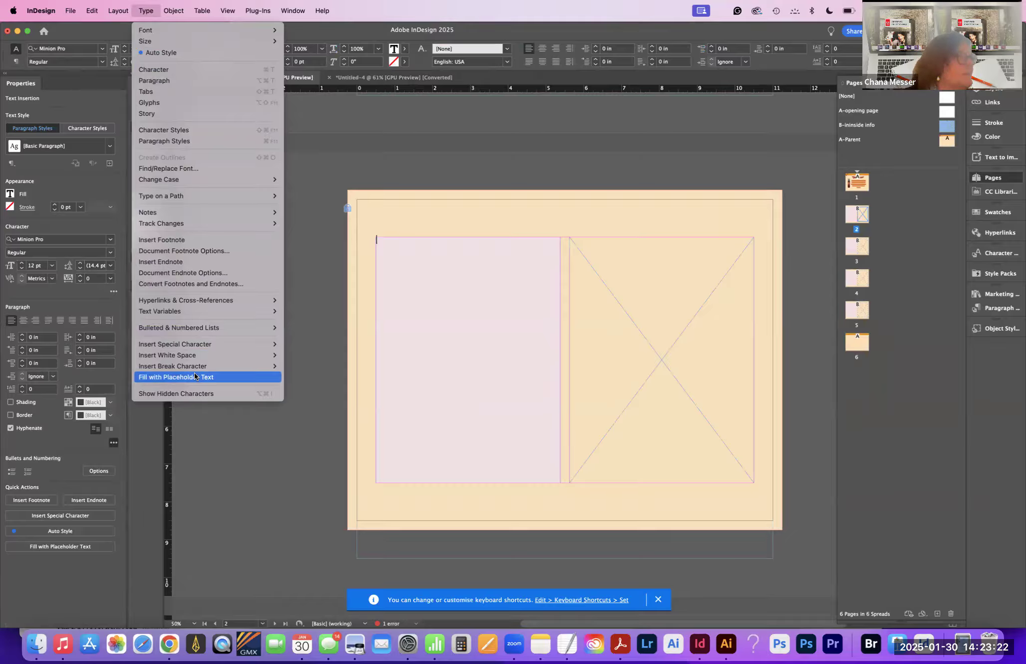
left_click(195, 377)
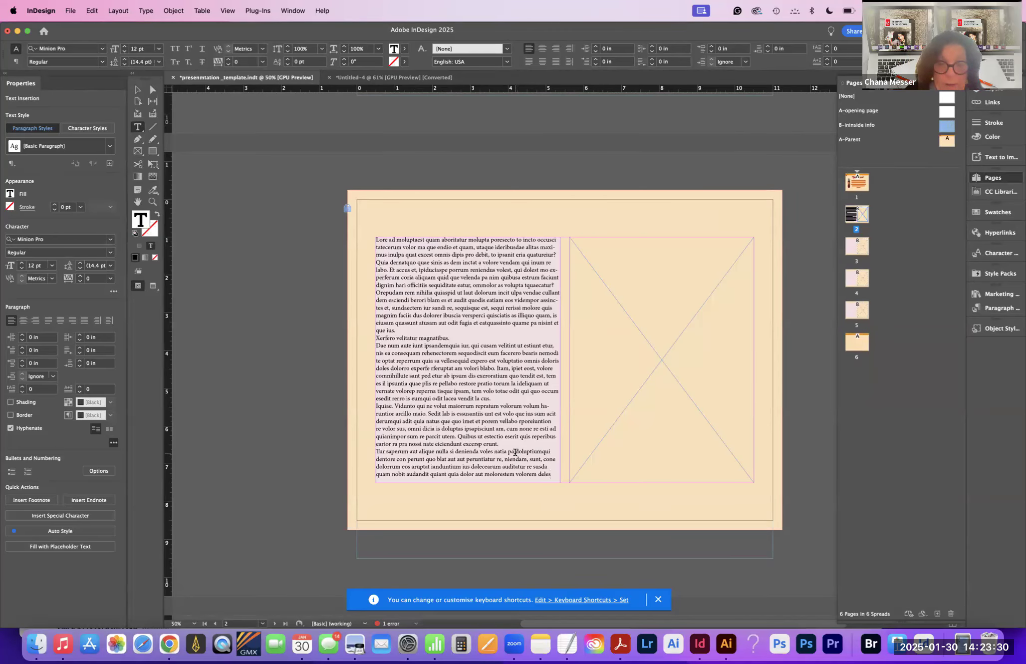
Step: Set all of the placeholder text in page 2's frame to 16 pt Minion Pro Semibold
key("super+equal")
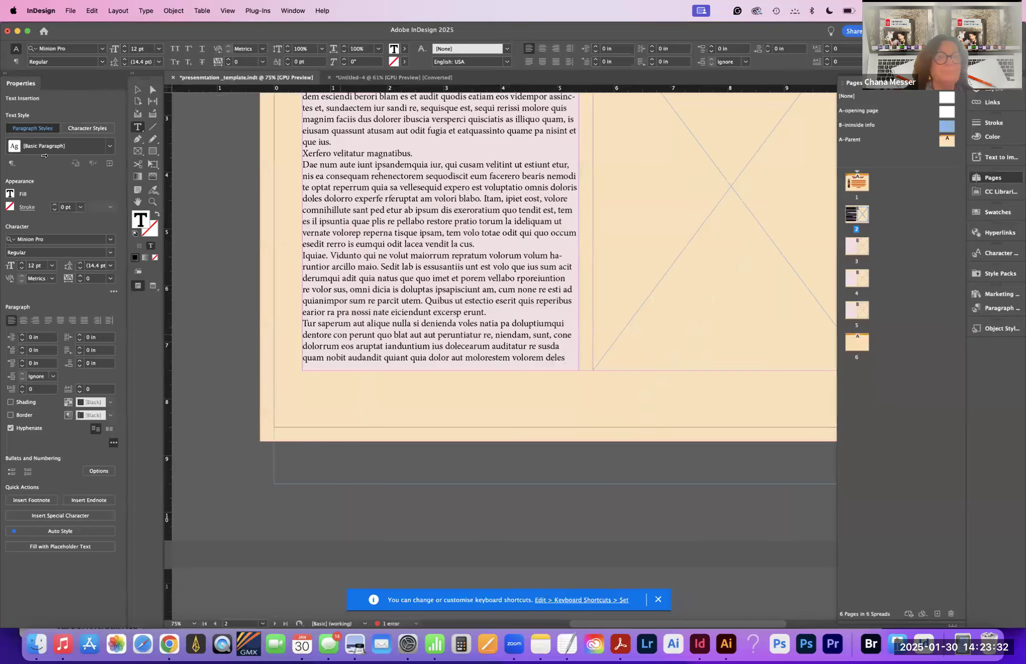
left_click(138, 90)
scroll(415, 275, "up", 6)
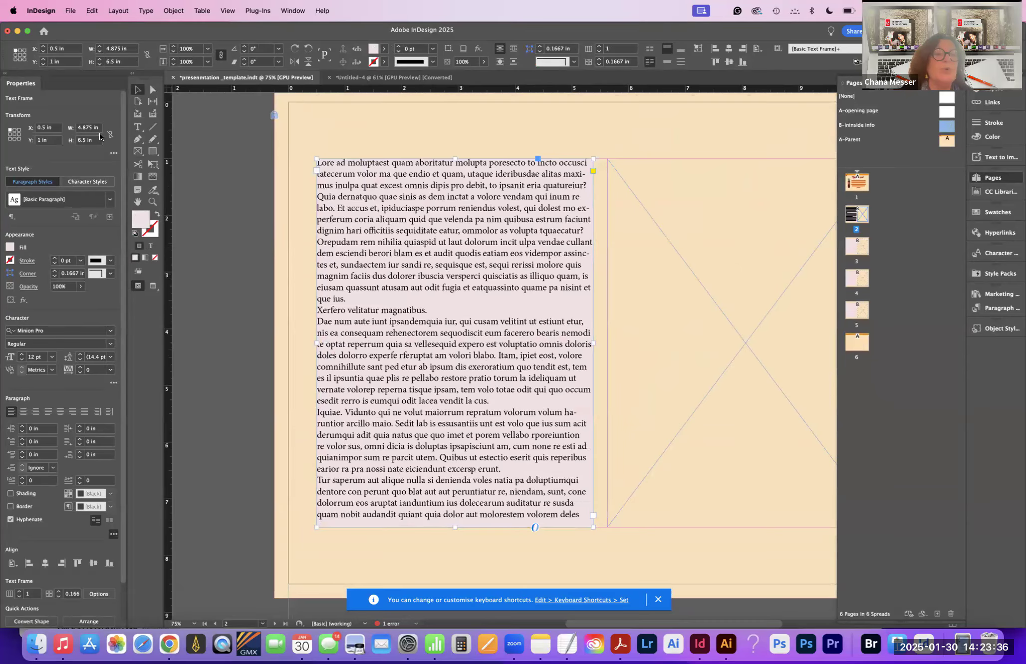
left_click(355, 190)
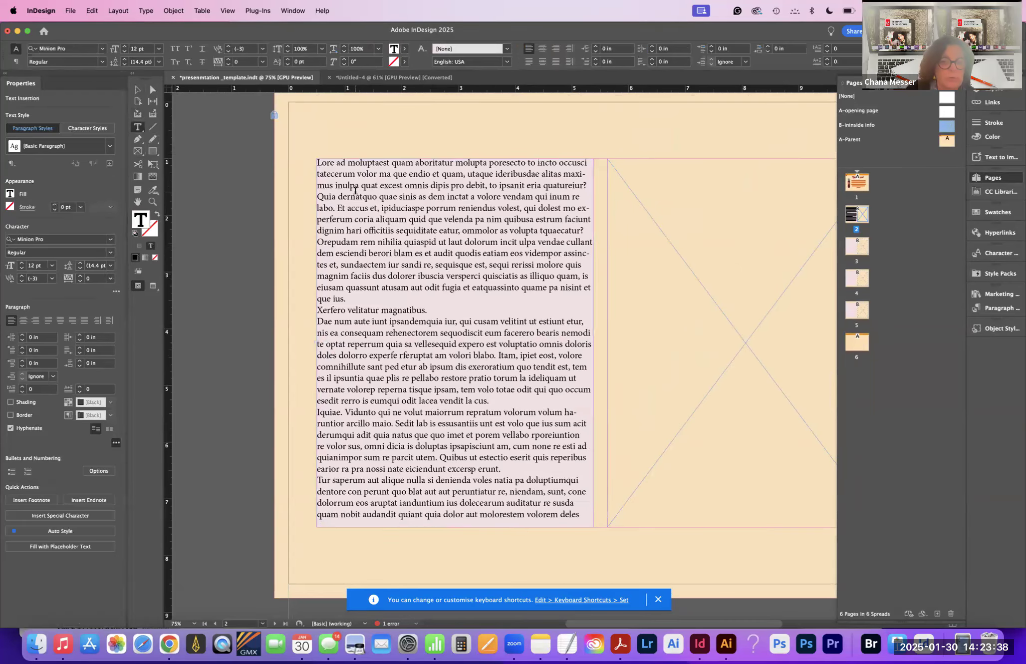
key("super+a")
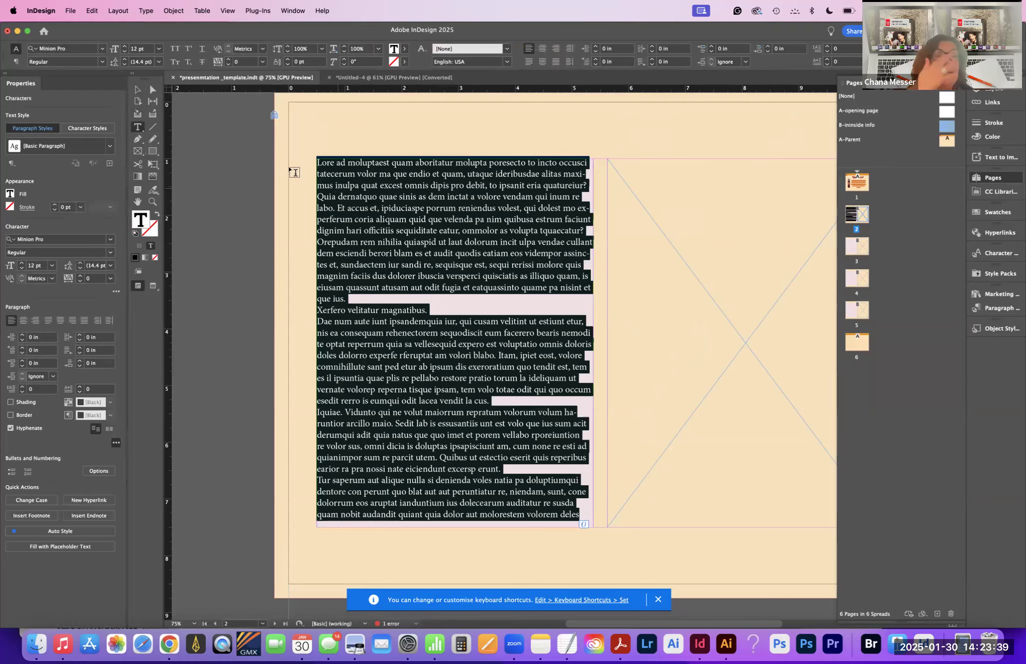
left_click(124, 51)
left_click(124, 45)
left_click(124, 45)
left_click(124, 46)
left_click(124, 45)
left_click(125, 45)
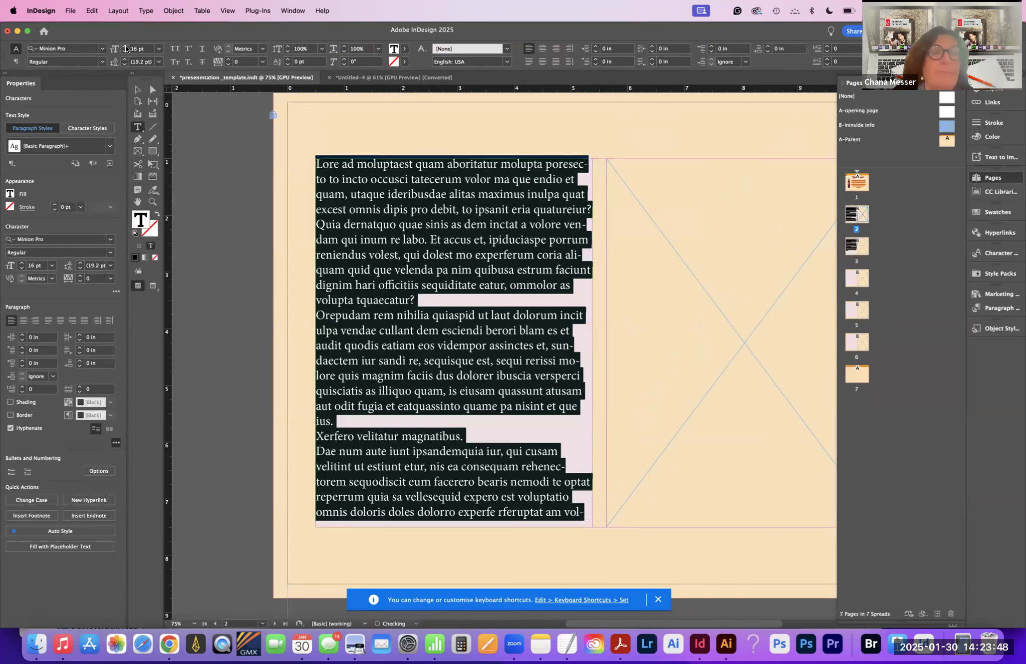
left_click(102, 62)
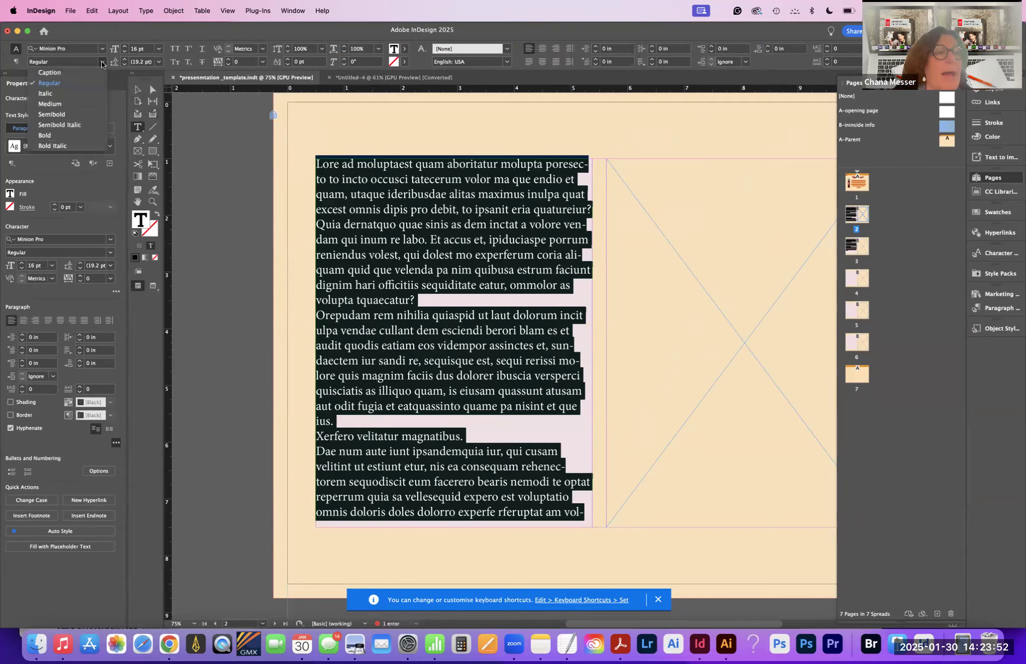
left_click(81, 112)
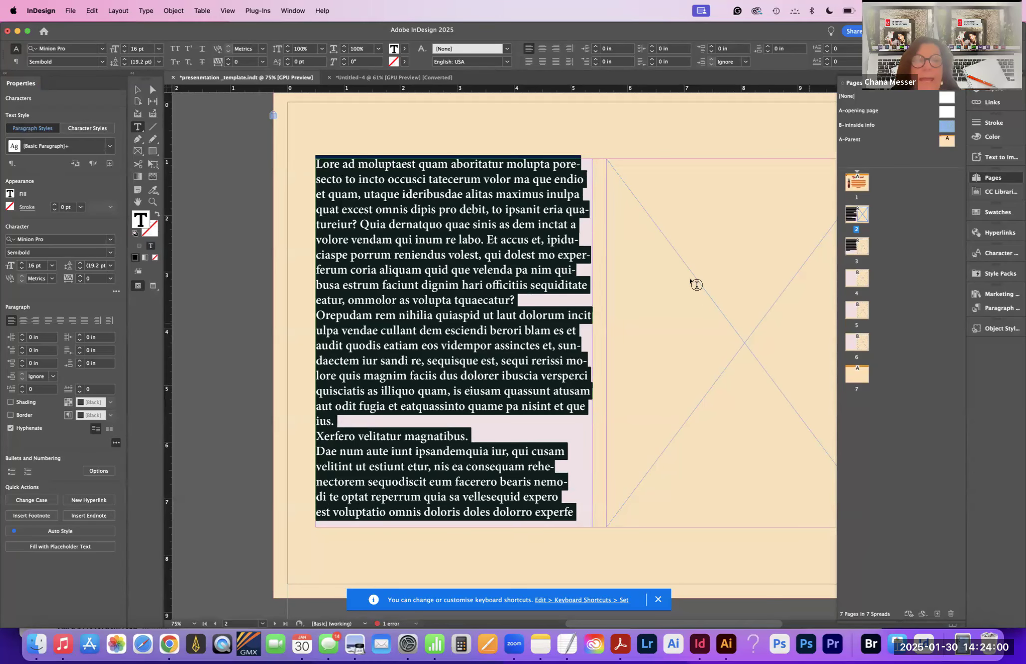
Step: Start new paragraphs after "inctat a" and "sun" in the placeholder text, and show the hidden characters
left_click(580, 225)
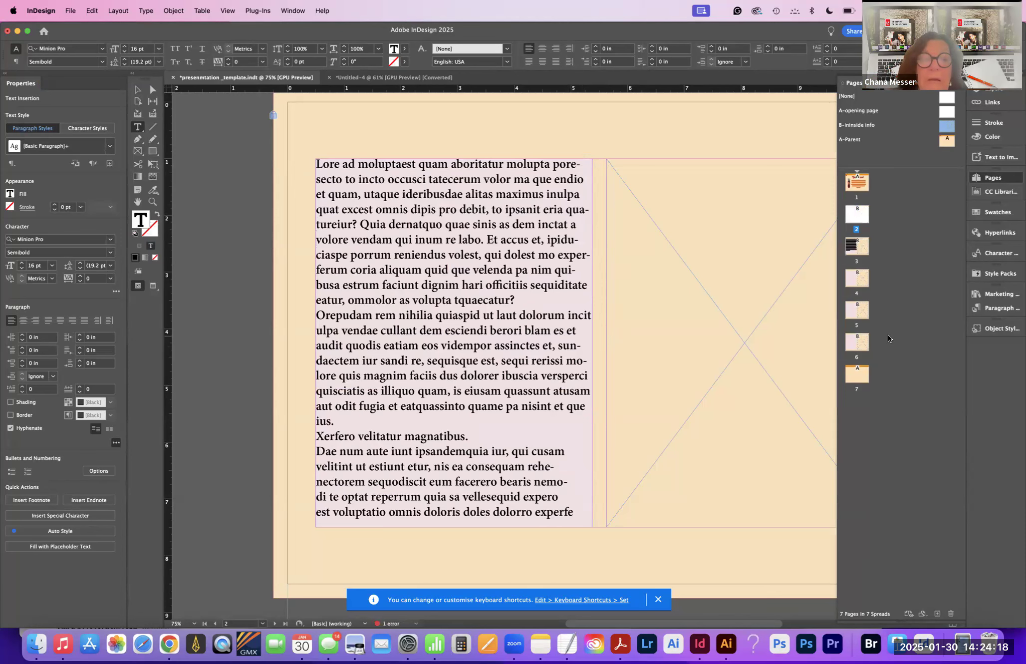
left_click(582, 344)
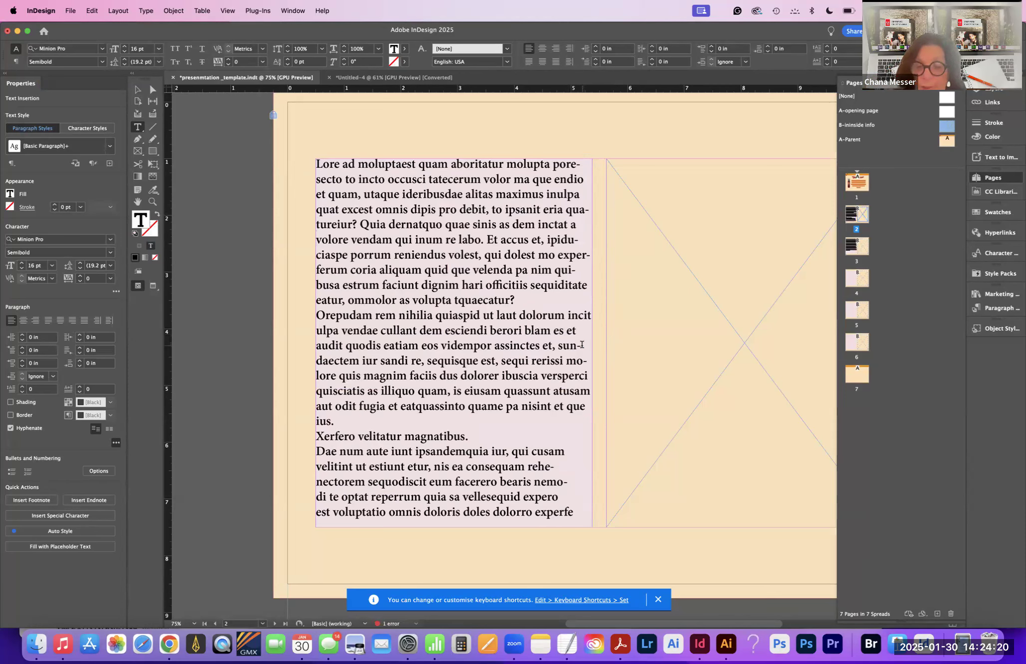
key("shift+Return")
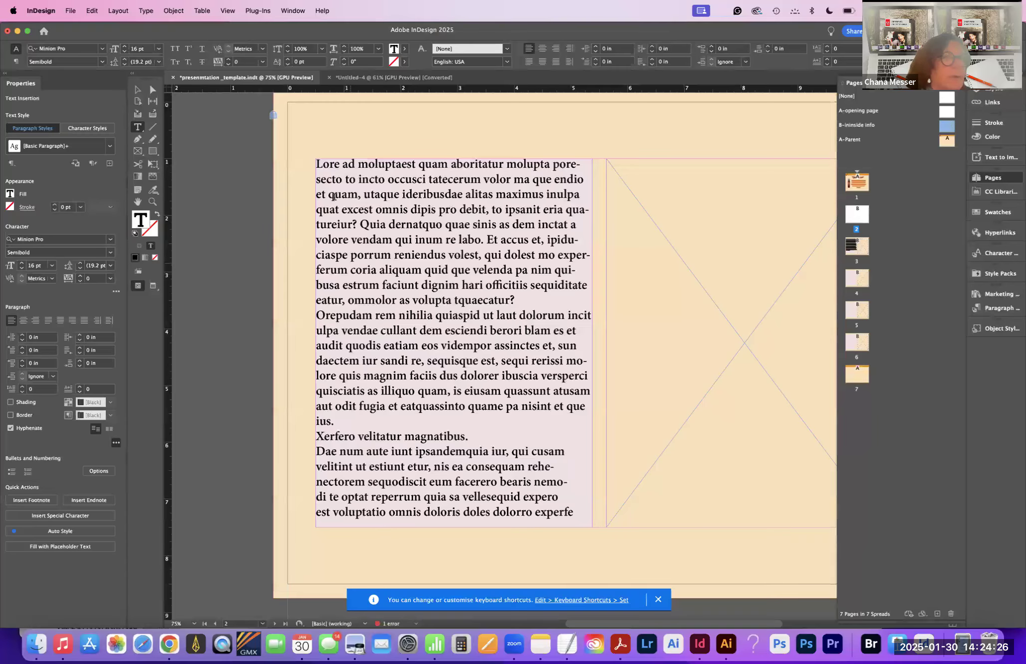
left_click(146, 11)
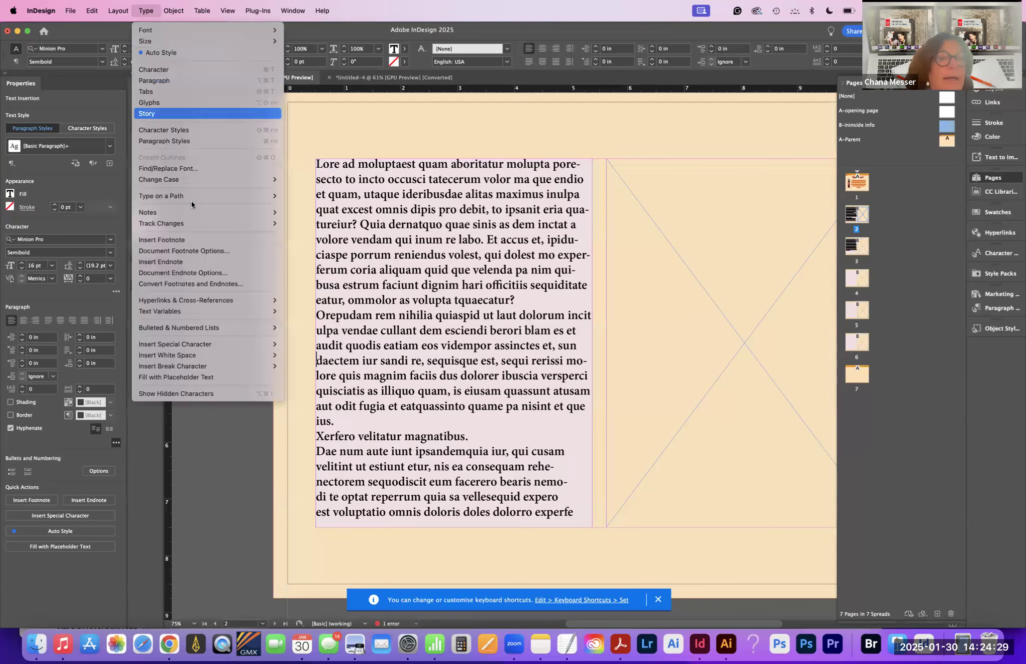
left_click(221, 393)
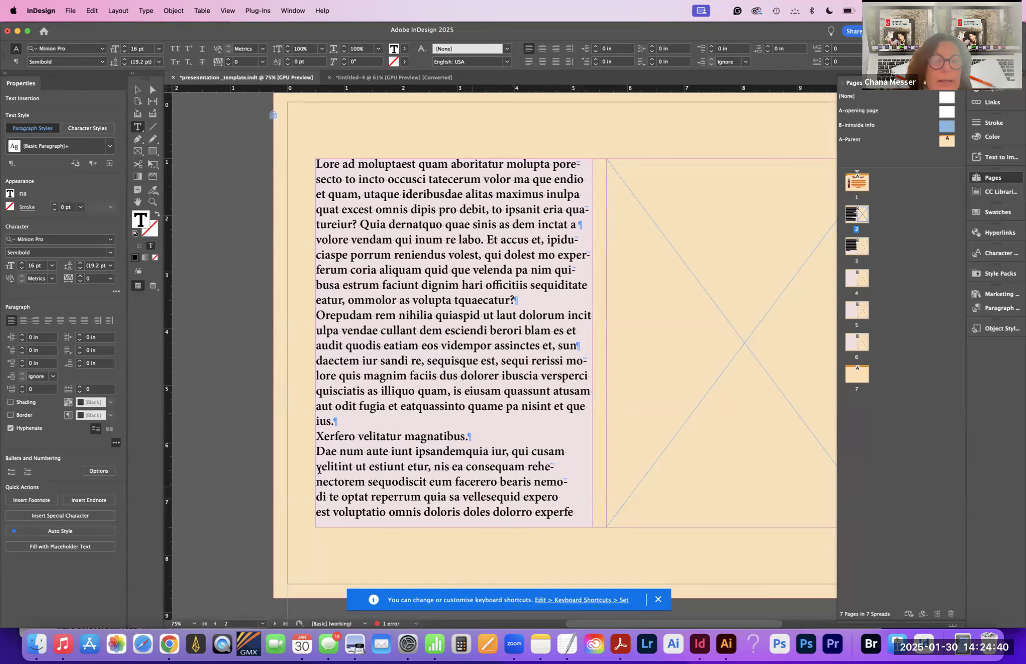
Step: Join the "Xerfero velitatur magnatibus." line to the preceding paragraph and insert an empty paragraph after "inctat a"
left_click(316, 435)
key("BackSpace")
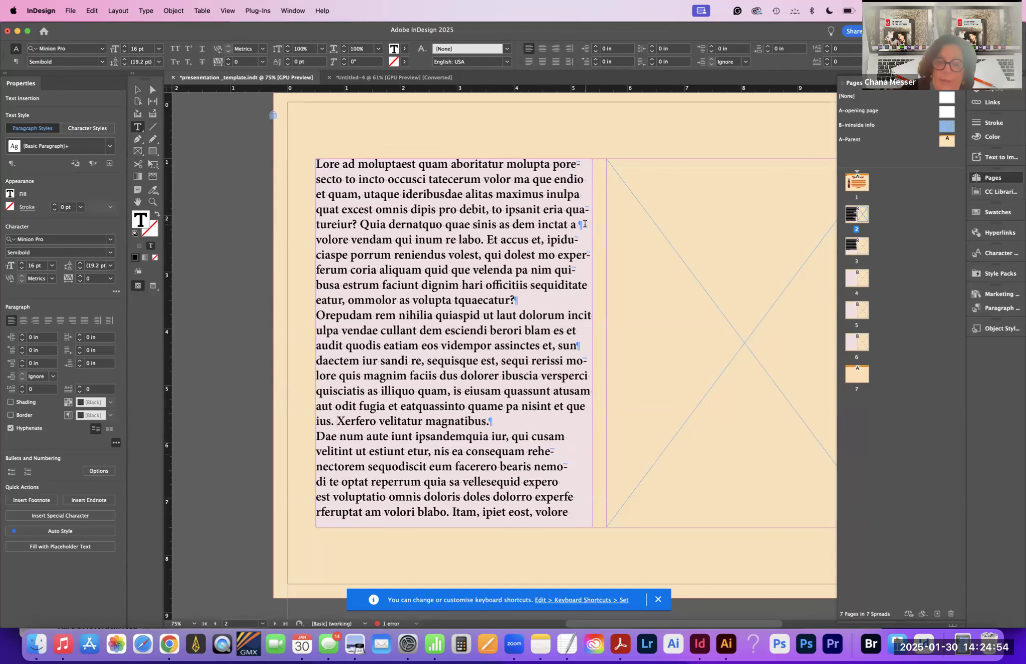
key("Return")
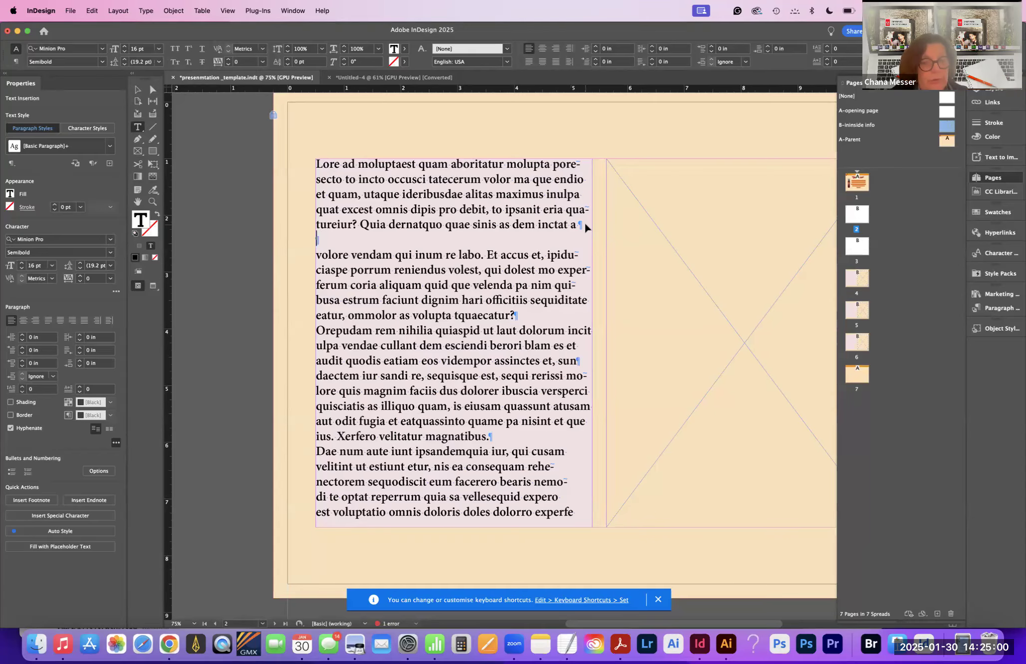
Step: Delete the empty paragraph below the first paragraph of placeholder text
key("BackSpace")
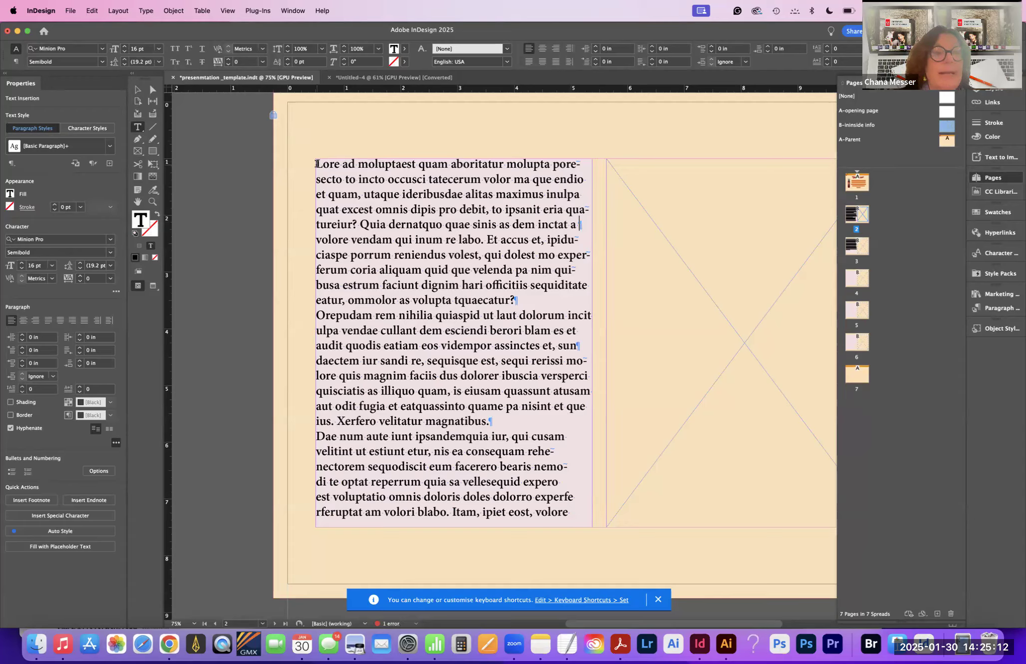
Step: Give all the placeholder text a 0.25 in first-line indent and 0.125 in space after each paragraph
key("super+a")
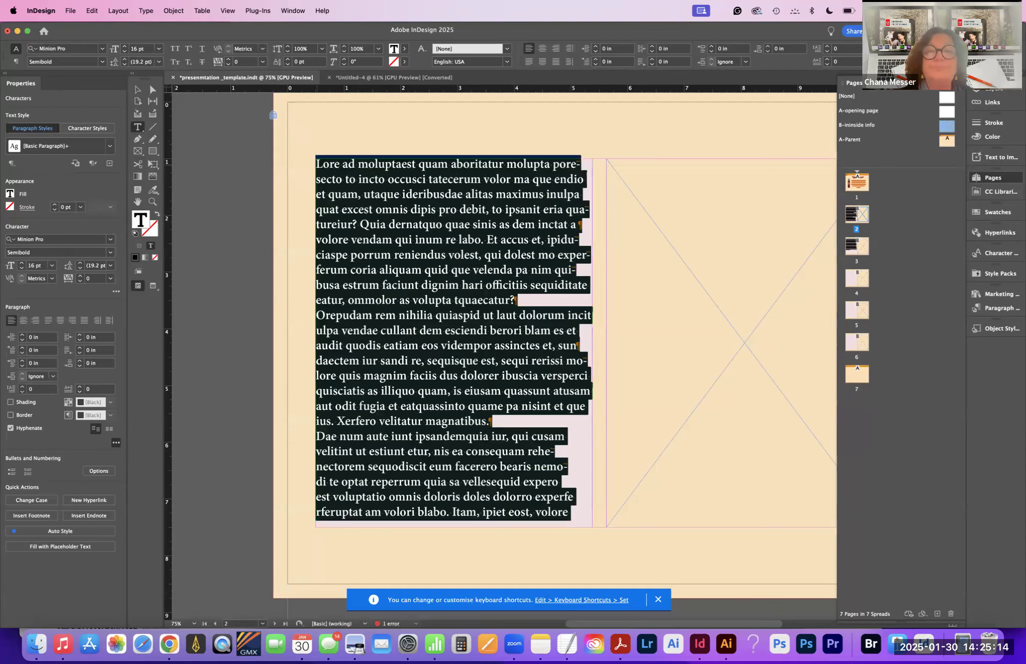
left_click(16, 61)
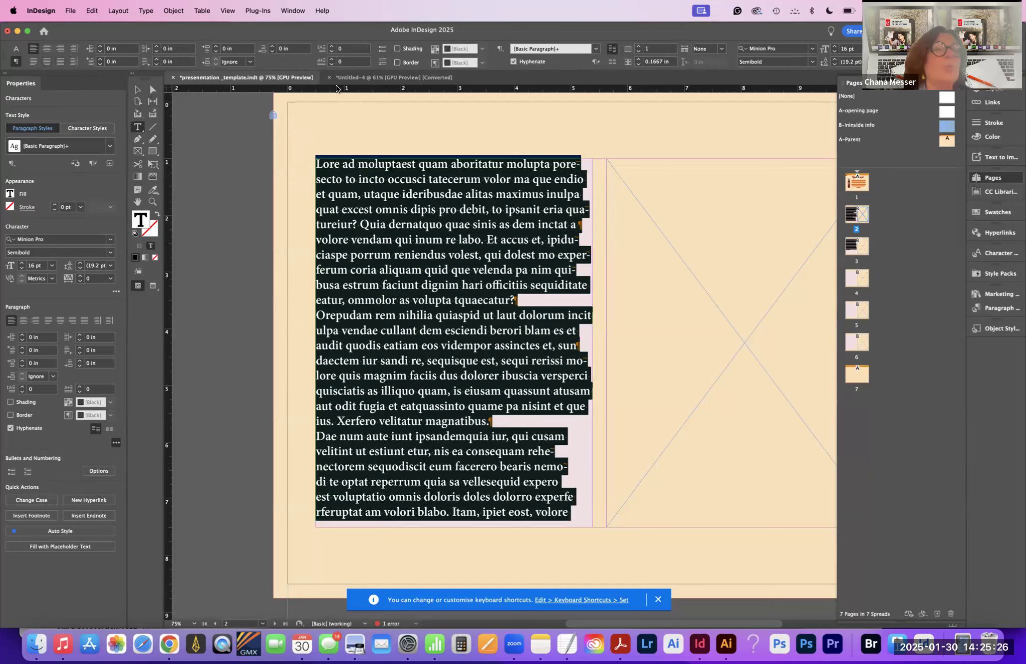
left_click(100, 60)
left_click(100, 59)
left_click(100, 60)
left_click(100, 60)
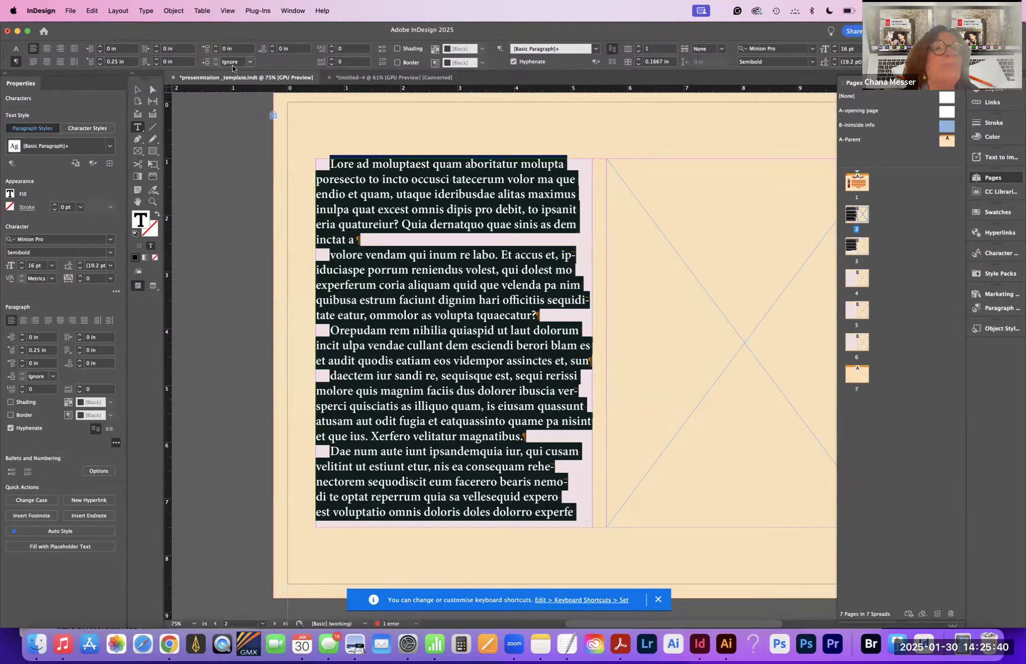
left_click(270, 46)
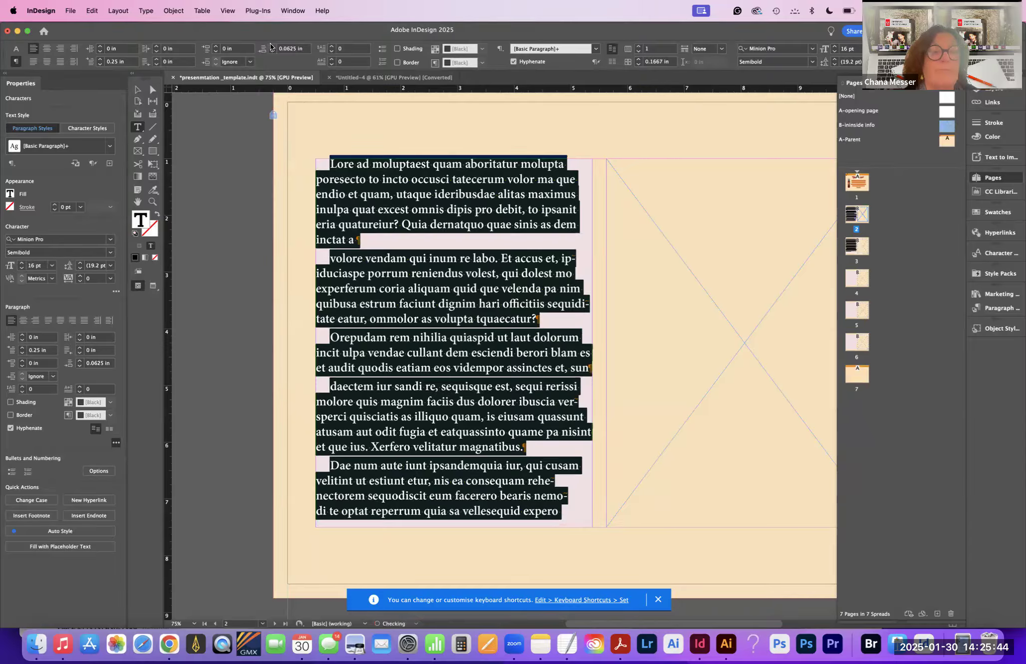
left_click(270, 46)
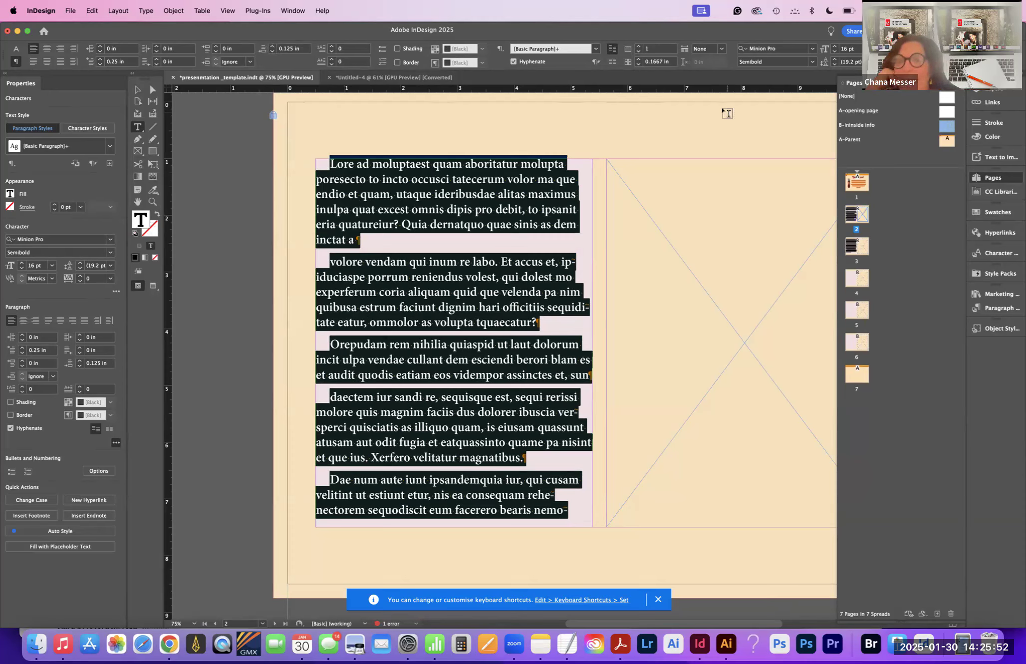
left_click(1001, 309)
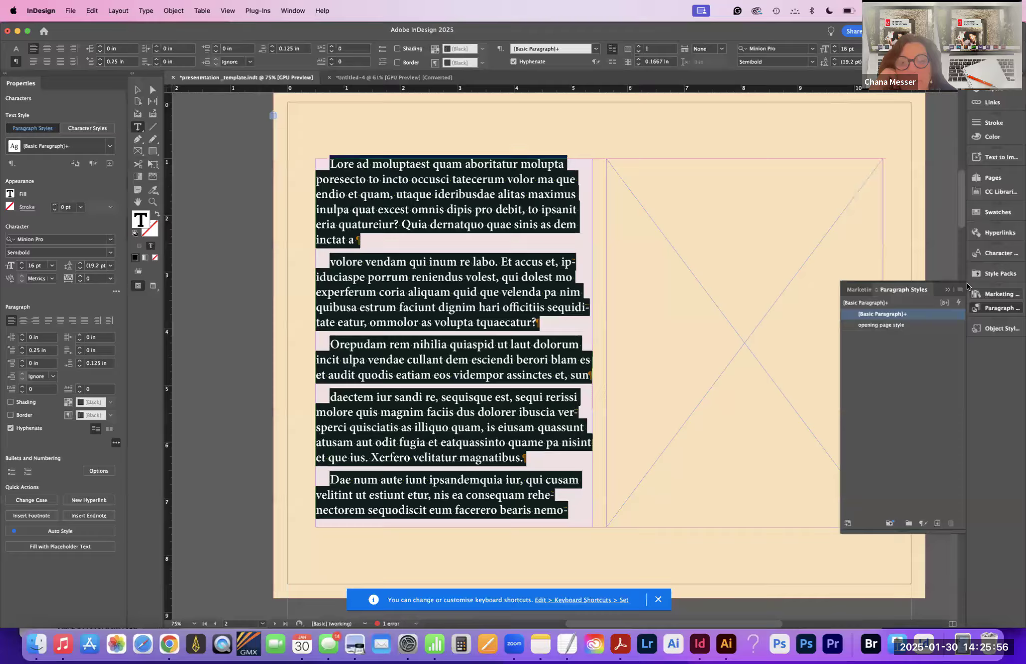
left_click(891, 290)
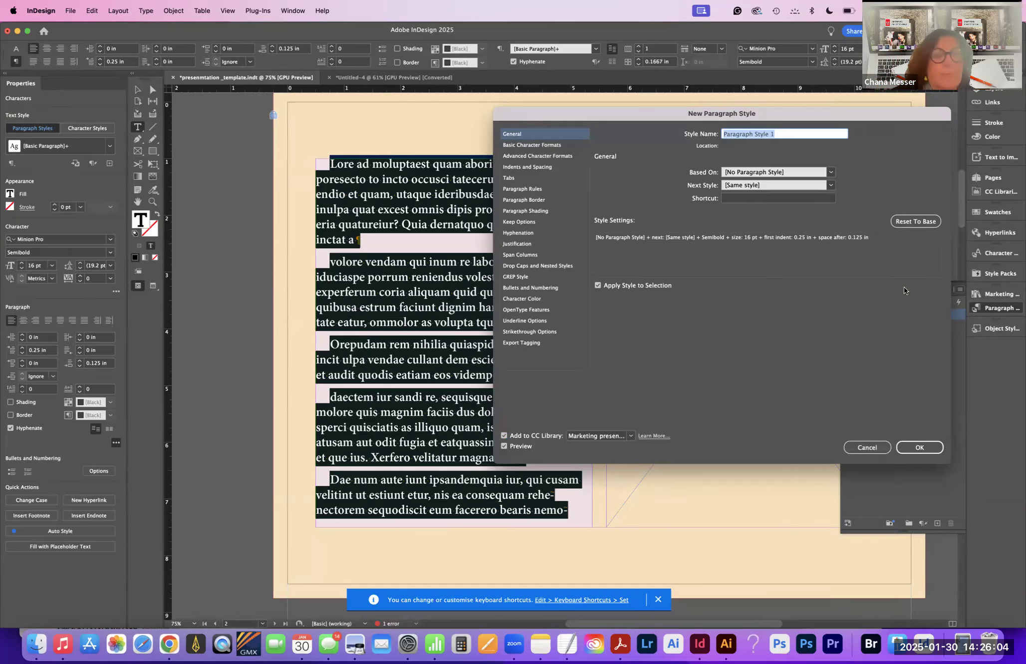
left_click(868, 448)
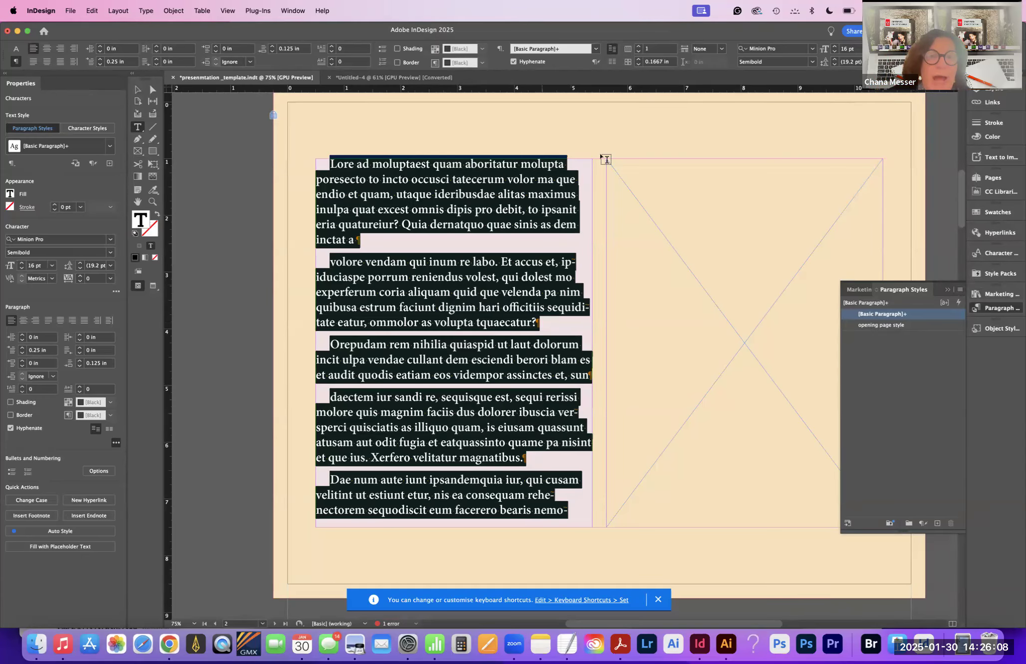
Step: Round all four corners of the pink text frame to a 0.48 in radius
left_click(137, 89)
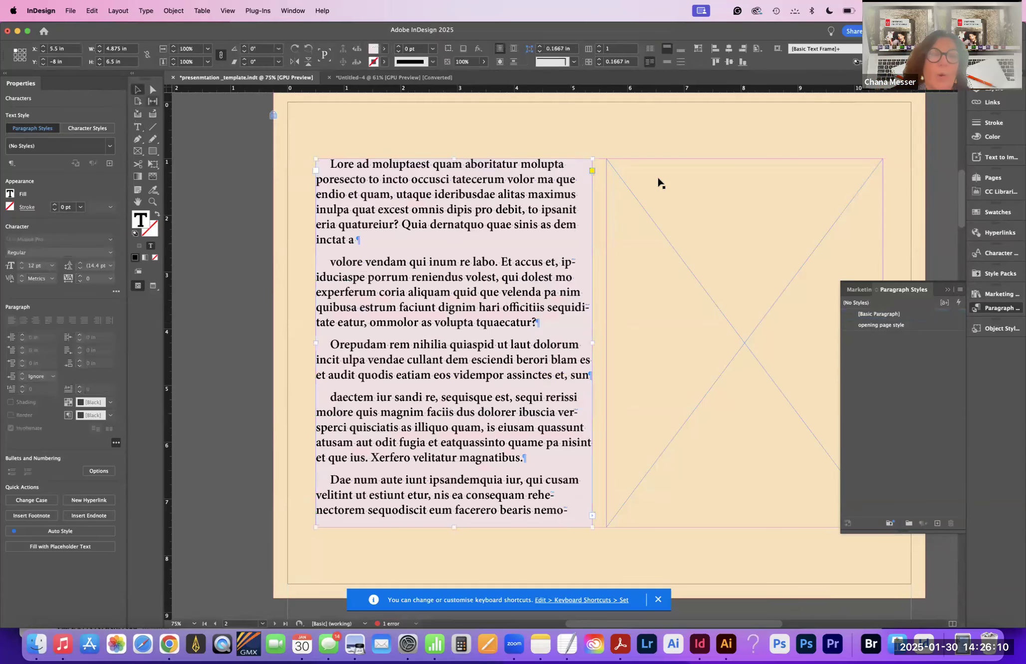
left_click(582, 150)
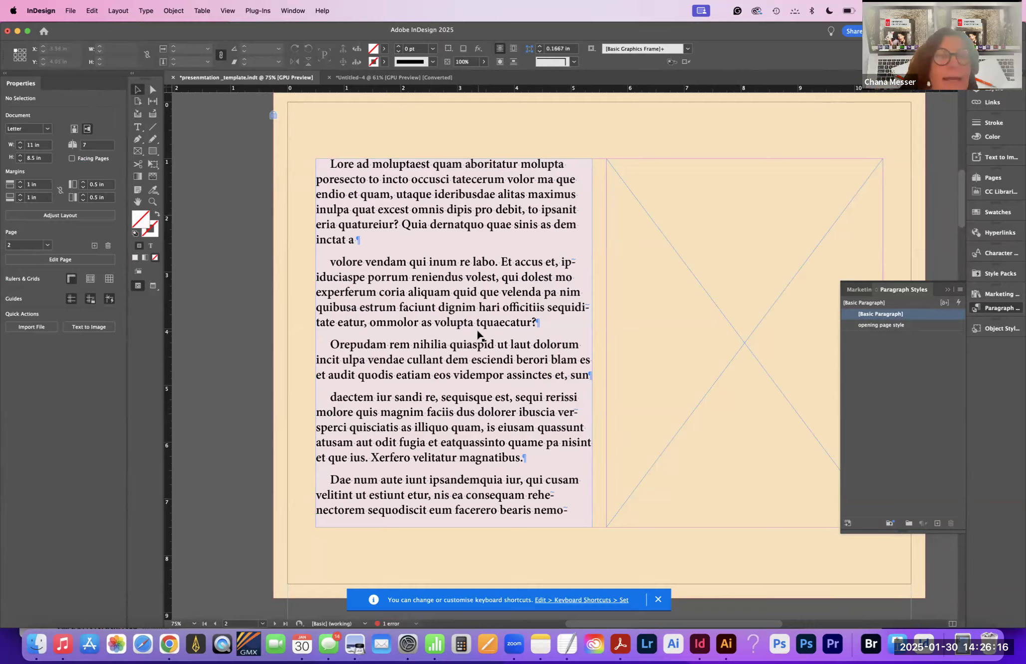
left_click(580, 254)
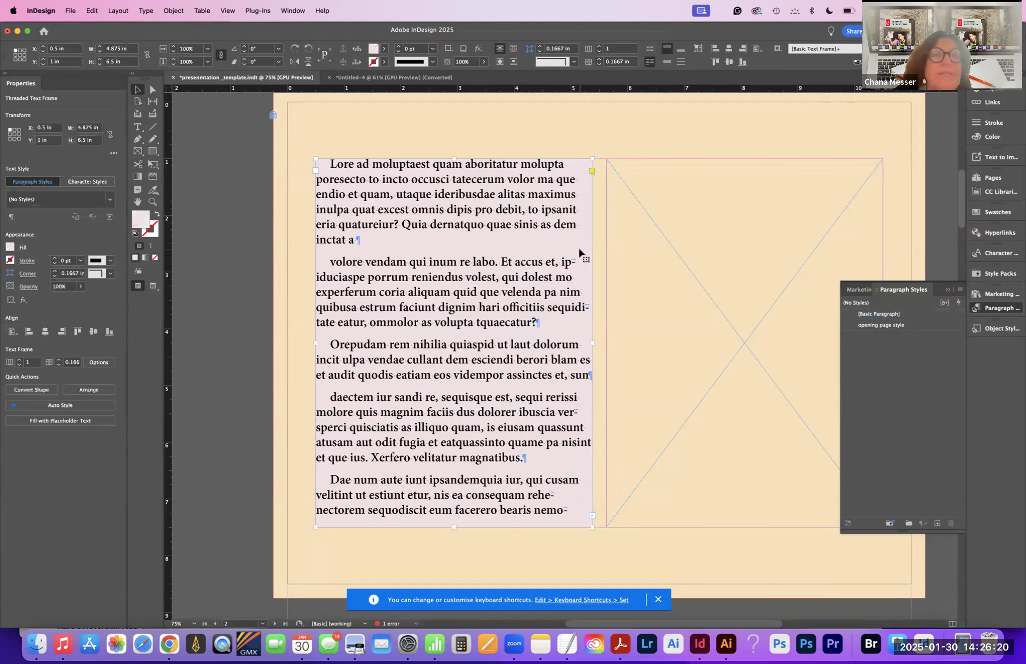
left_click(593, 171)
left_click_drag(591, 160, 564, 159)
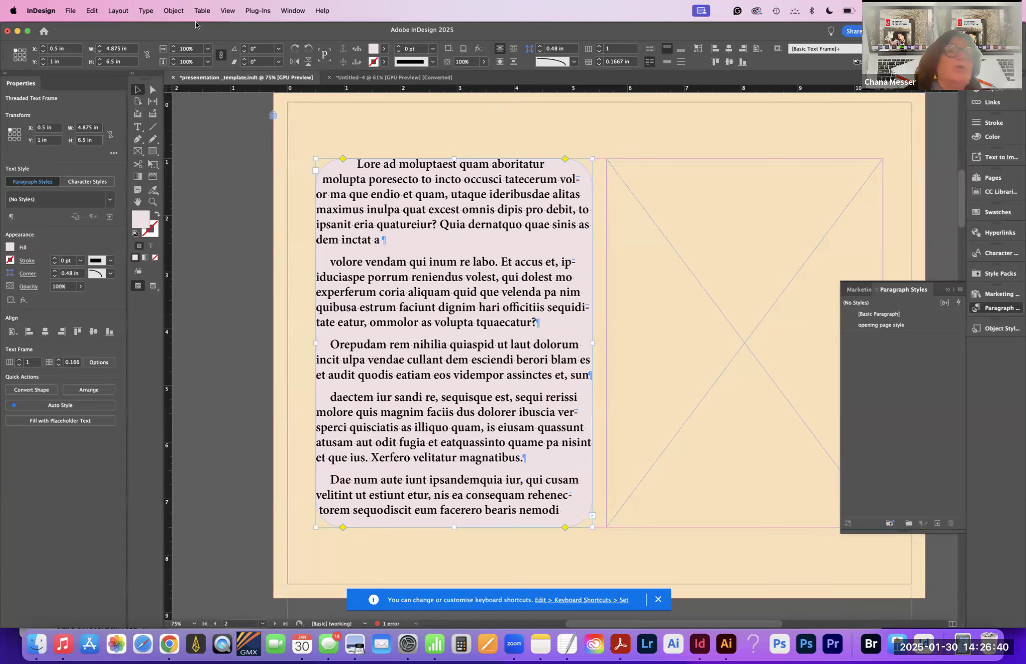
Step: Set the text frame's inset spacing to 0.1875 in in Text Frame Options, with the preview enabled
left_click(175, 9)
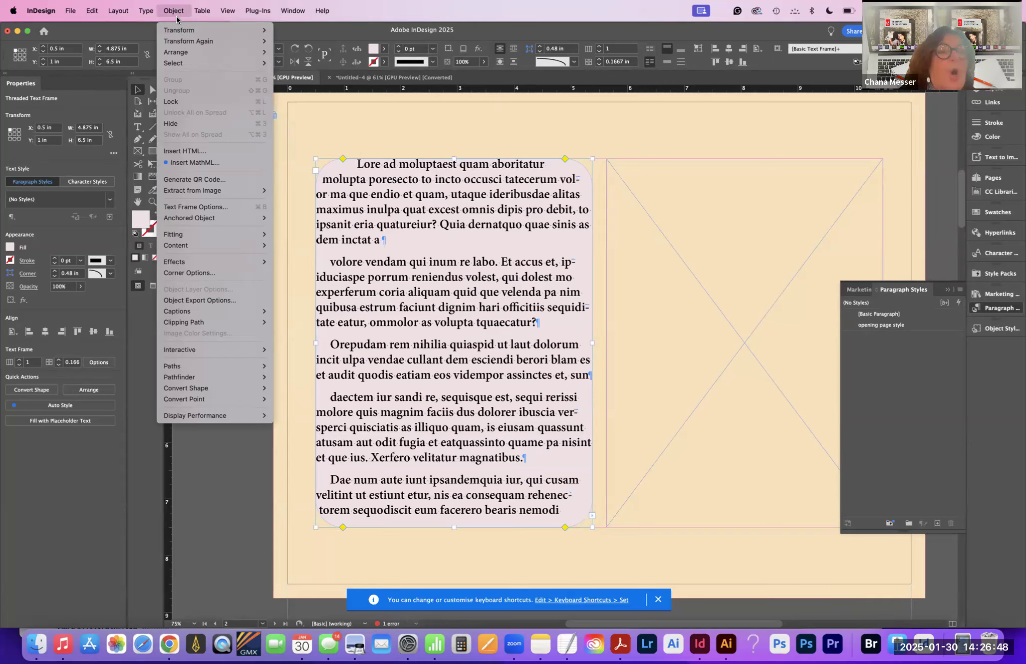
mouse_move(153, 12)
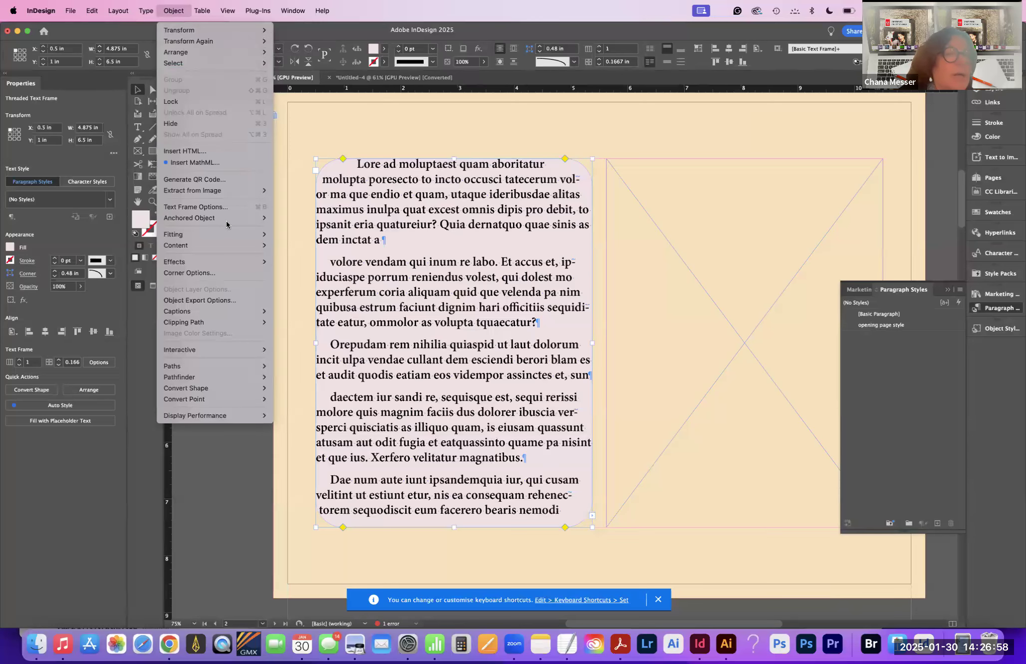
left_click(218, 208)
left_click_drag(572, 228, 807, 107)
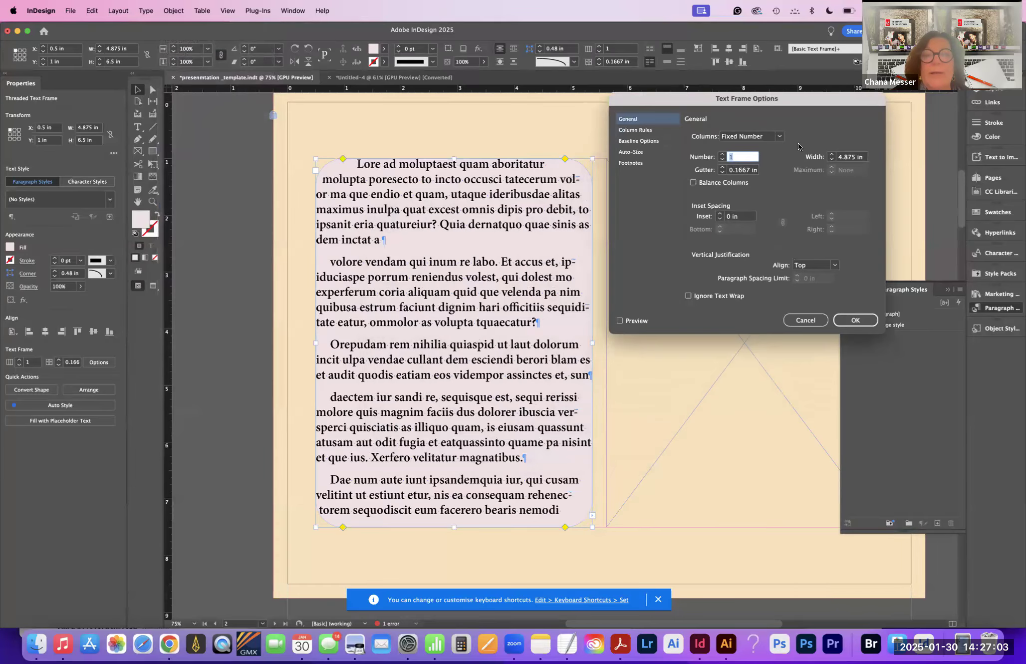
left_click(620, 318)
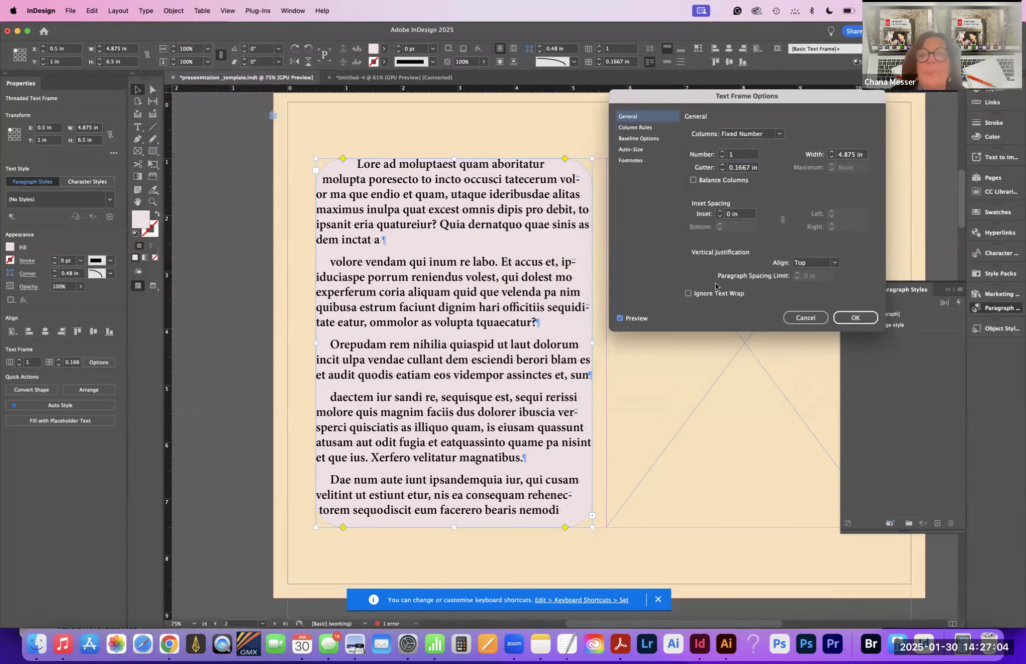
left_click(719, 212)
left_click(719, 212)
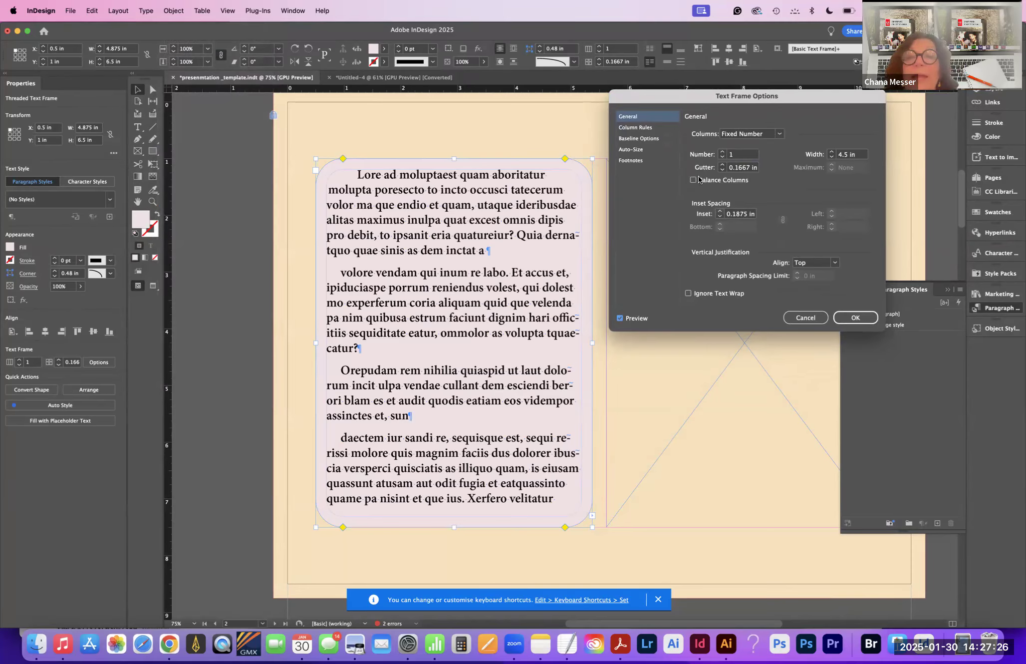
left_click(856, 318)
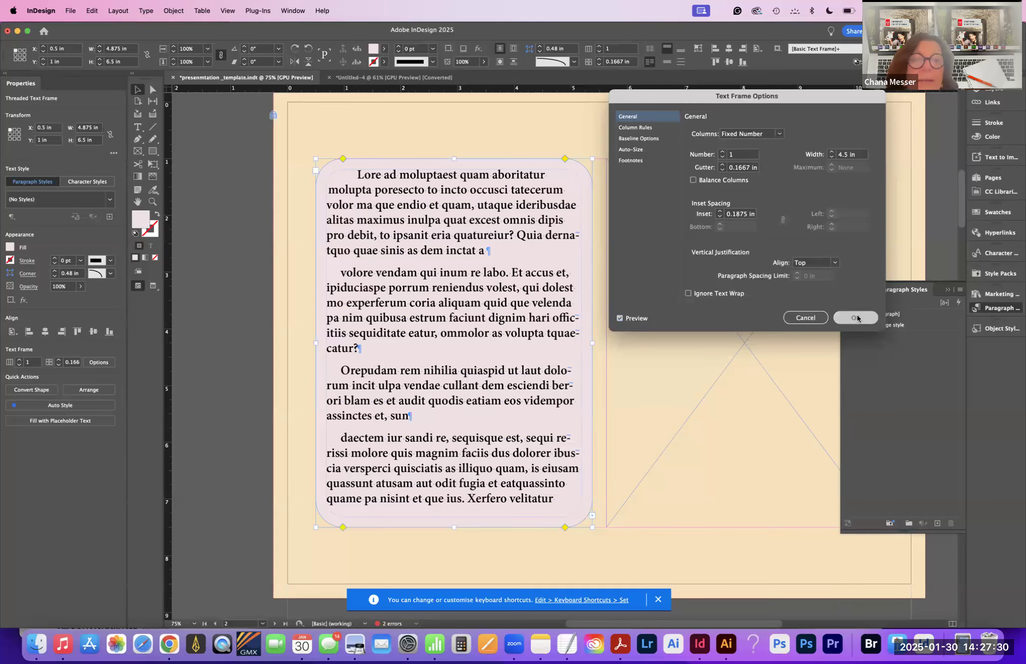
Step: Create an object style named "text frame with type" from the rounded text frame and apply it to that frame
left_click(983, 330)
left_click_drag(887, 323, 787, 191)
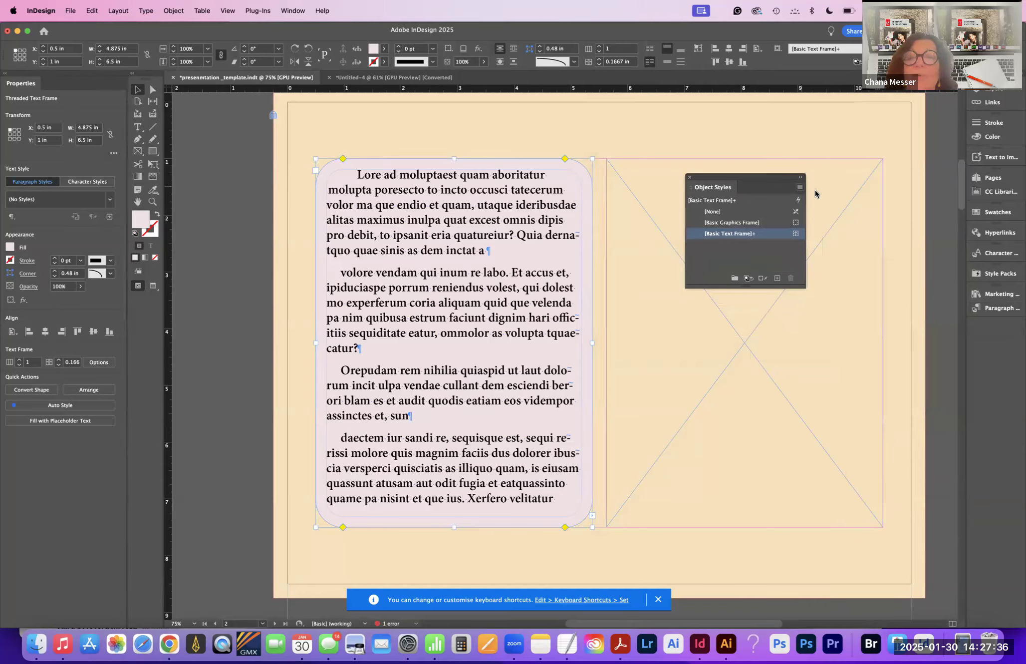
left_click(800, 187)
left_click(823, 193)
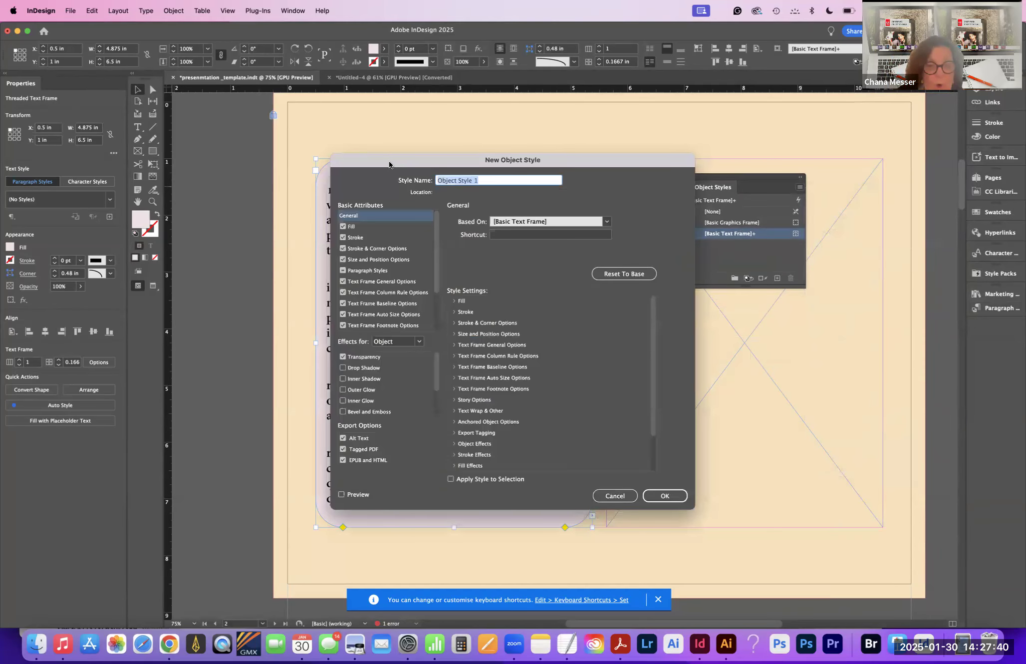
type("text frame with type")
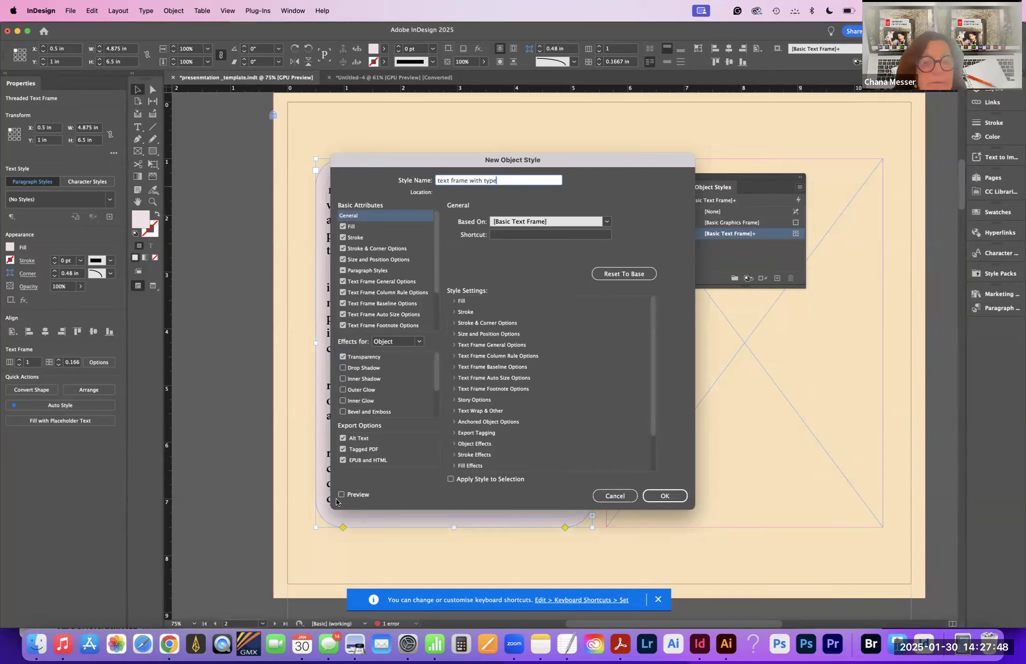
left_click(665, 495)
left_click(722, 245)
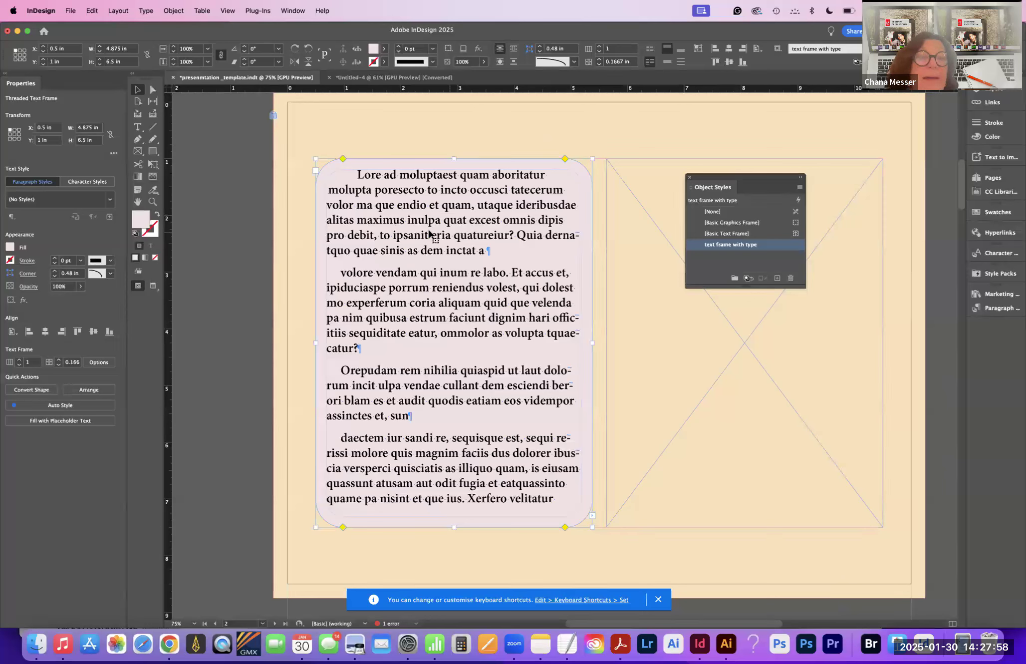
Step: Create a paragraph style named "product in formation" from the last visible paragraph in the frame
left_click(138, 127)
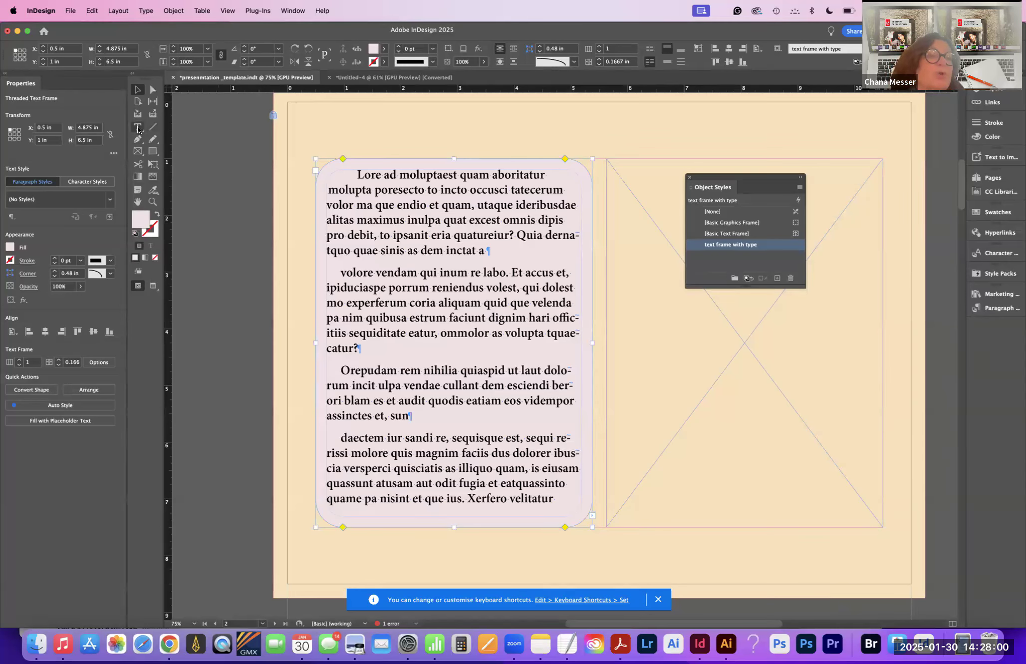
left_click_drag(556, 498, 340, 440)
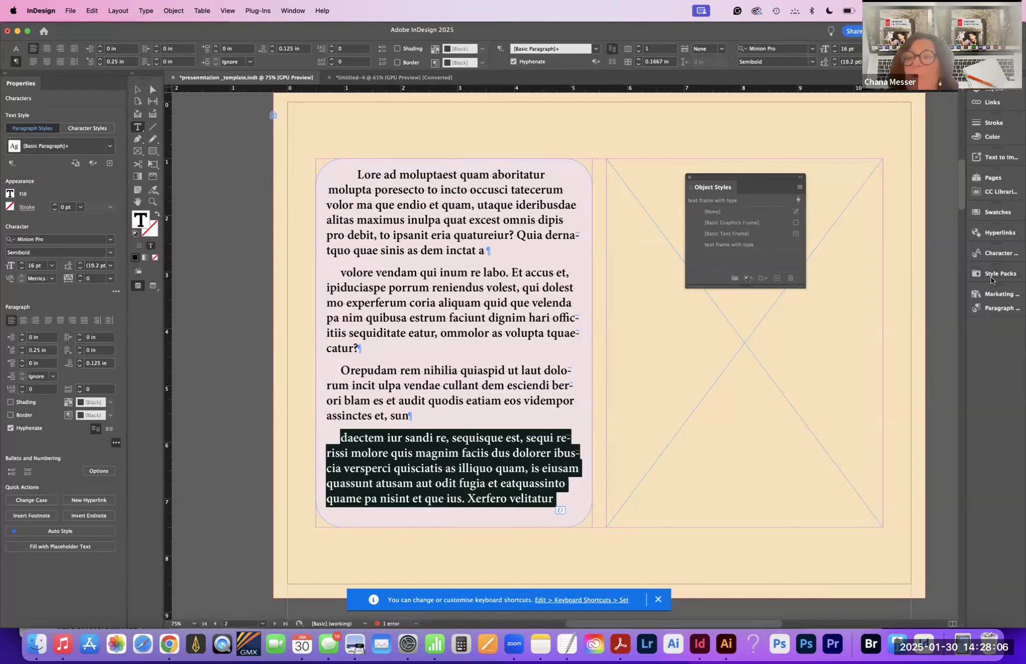
left_click(994, 306)
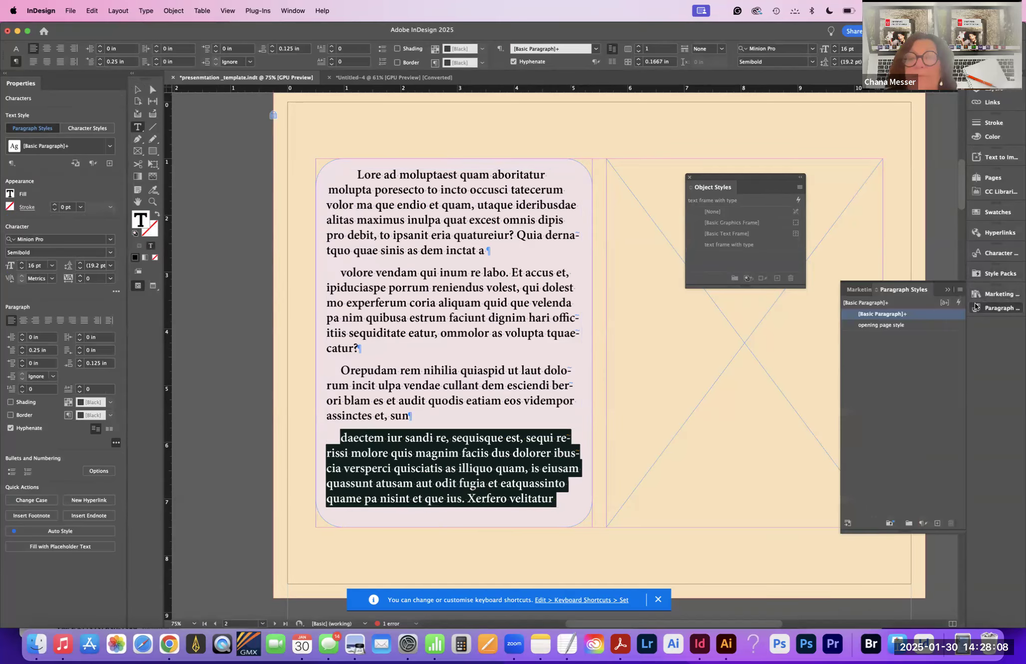
left_click(959, 290)
left_click(850, 293)
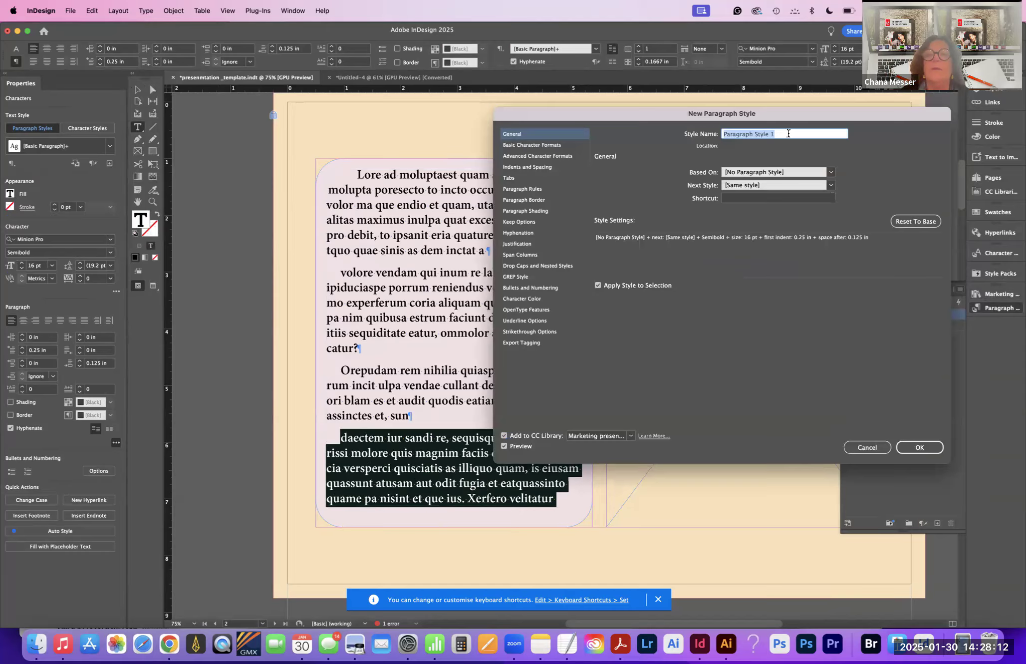
type("pr")
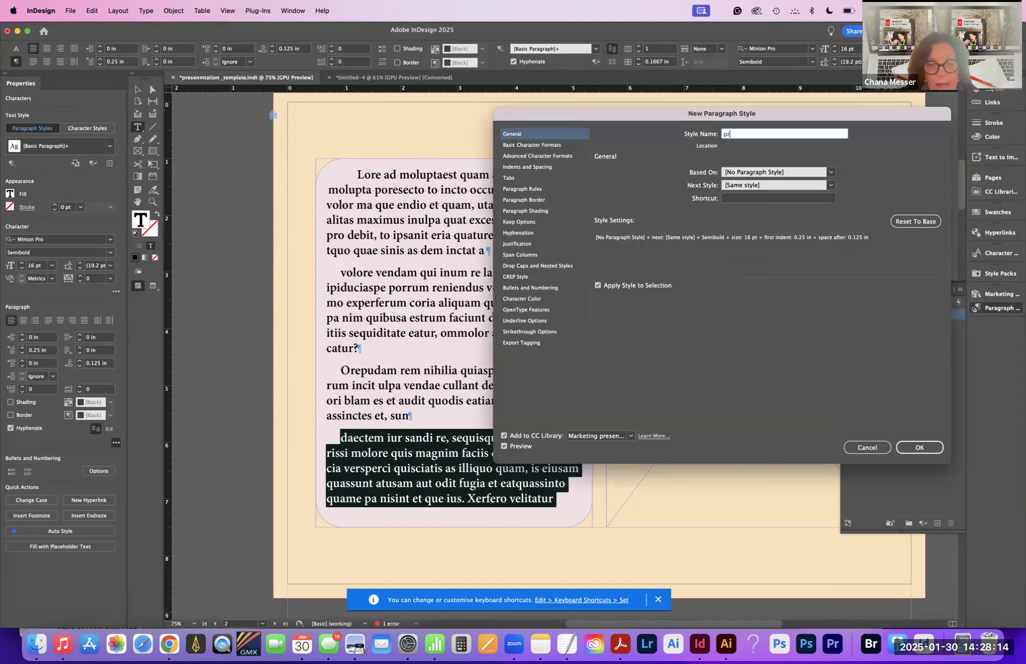
type("oduct in formation")
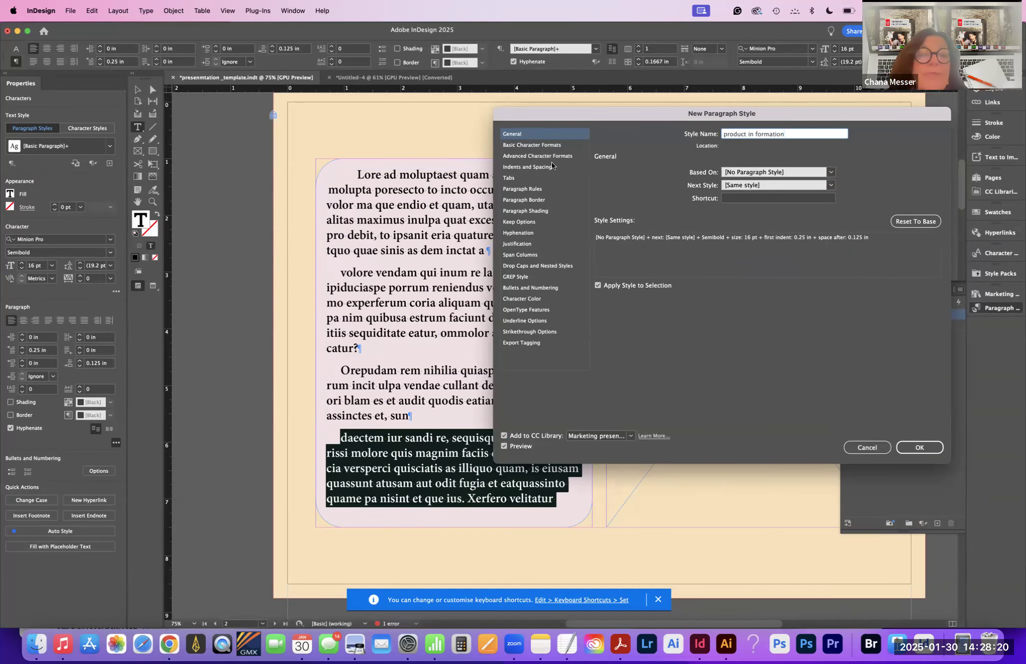
left_click(921, 447)
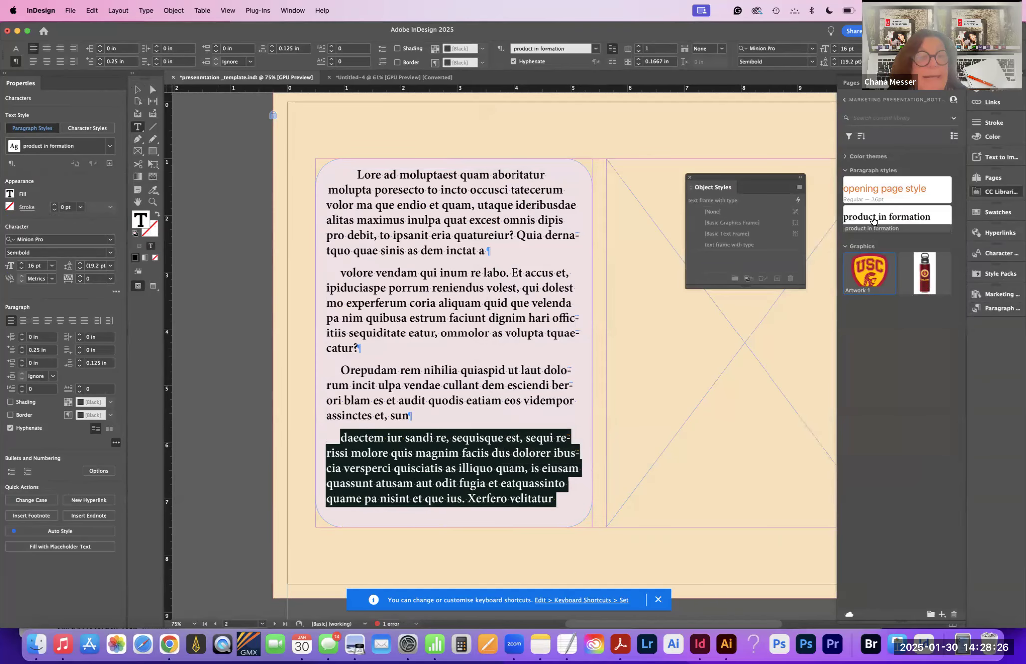
Step: Apply the "product in formation" paragraph style to the first three paragraphs and save the document
left_click(993, 308)
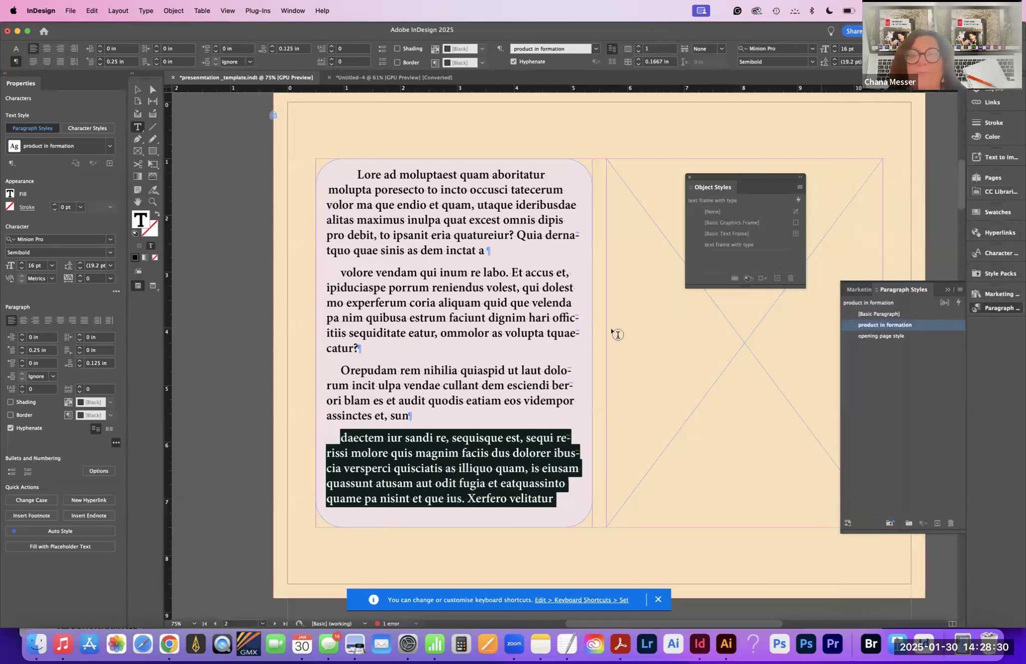
left_click_drag(355, 174, 559, 415)
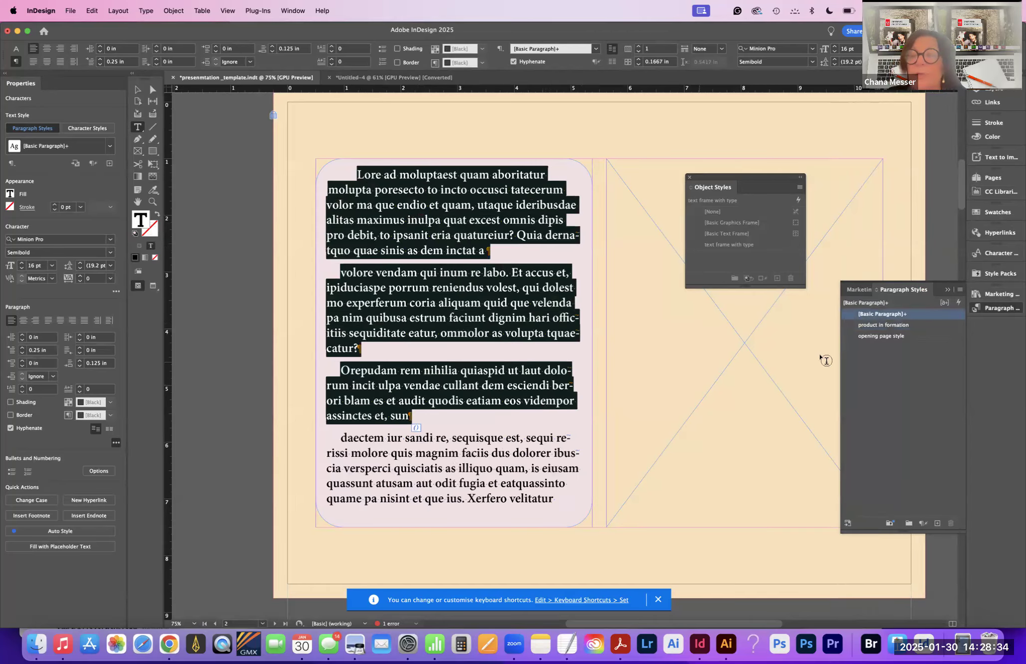
left_click(878, 325)
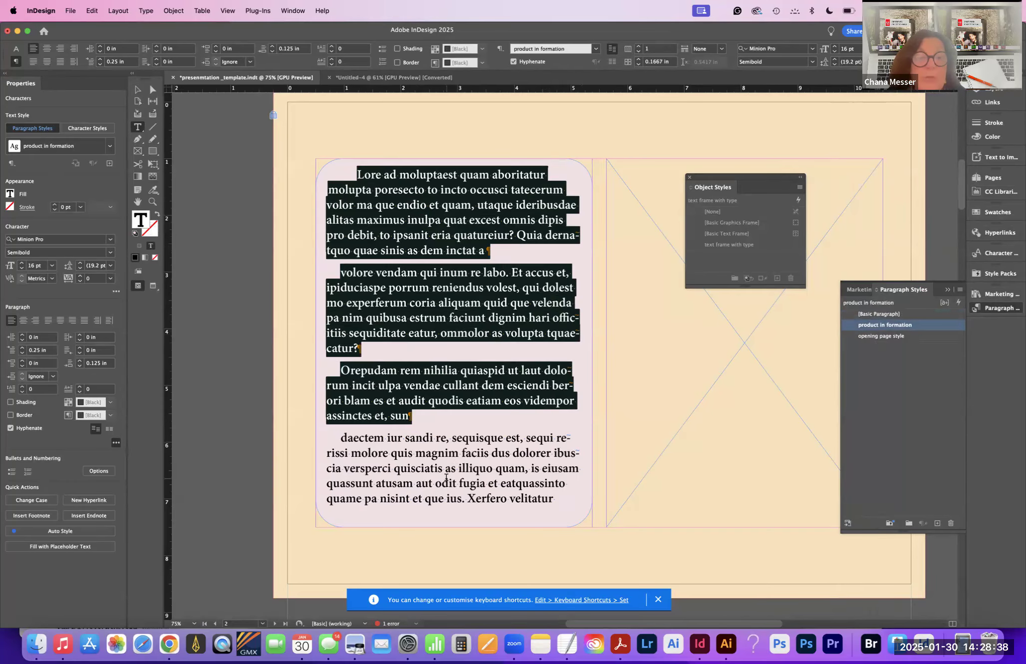
left_click(452, 303)
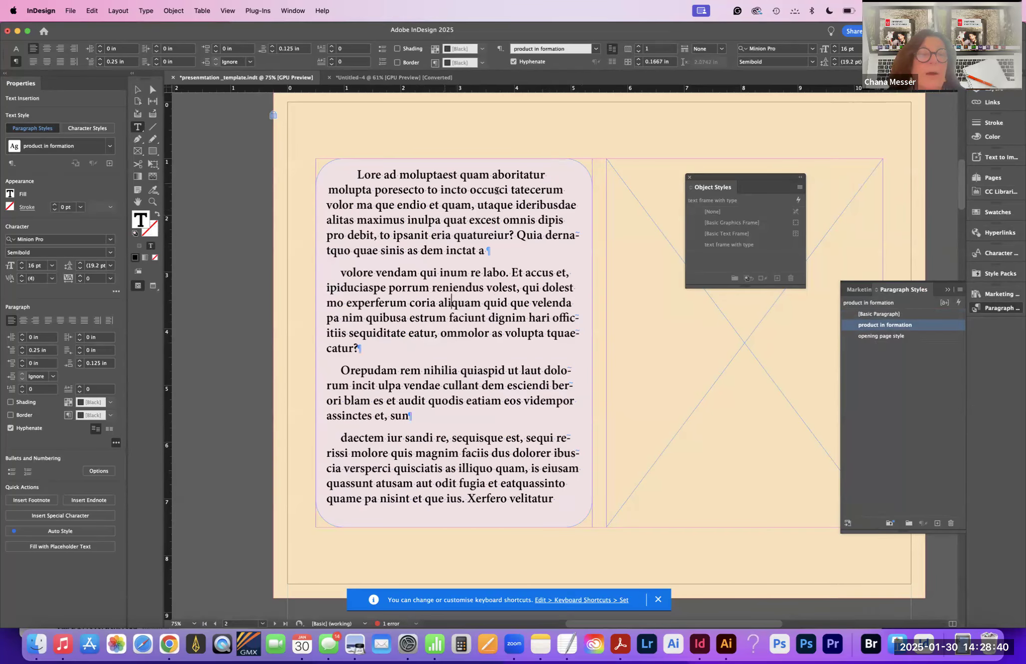
left_click(445, 190)
key("super+s")
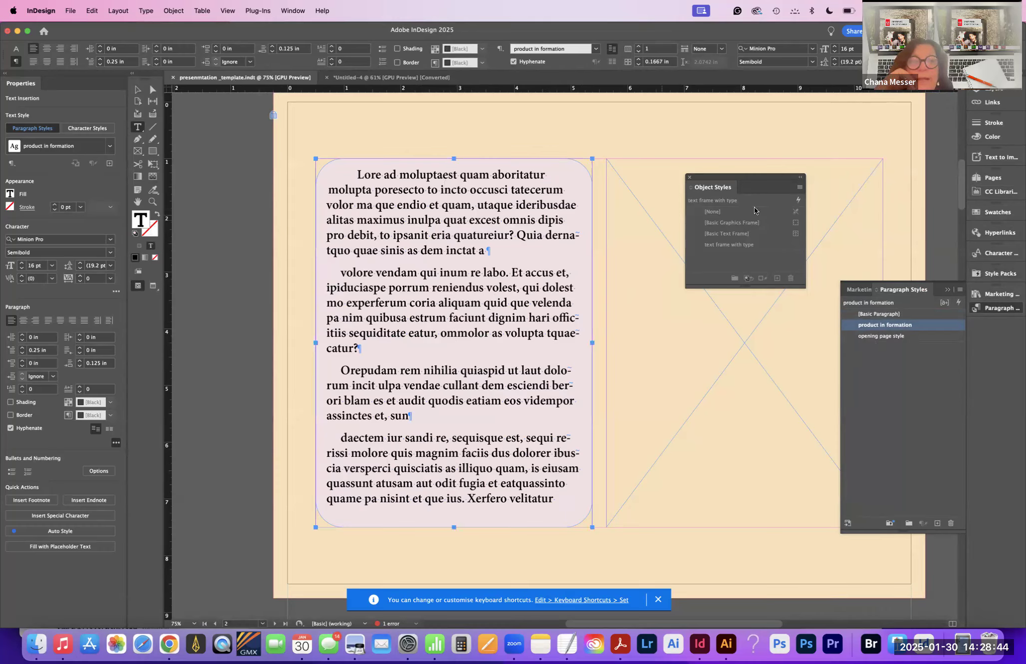
Step: Move the Object Styles panel off the empty picture frame on page 2
left_click_drag(746, 178, 227, 105)
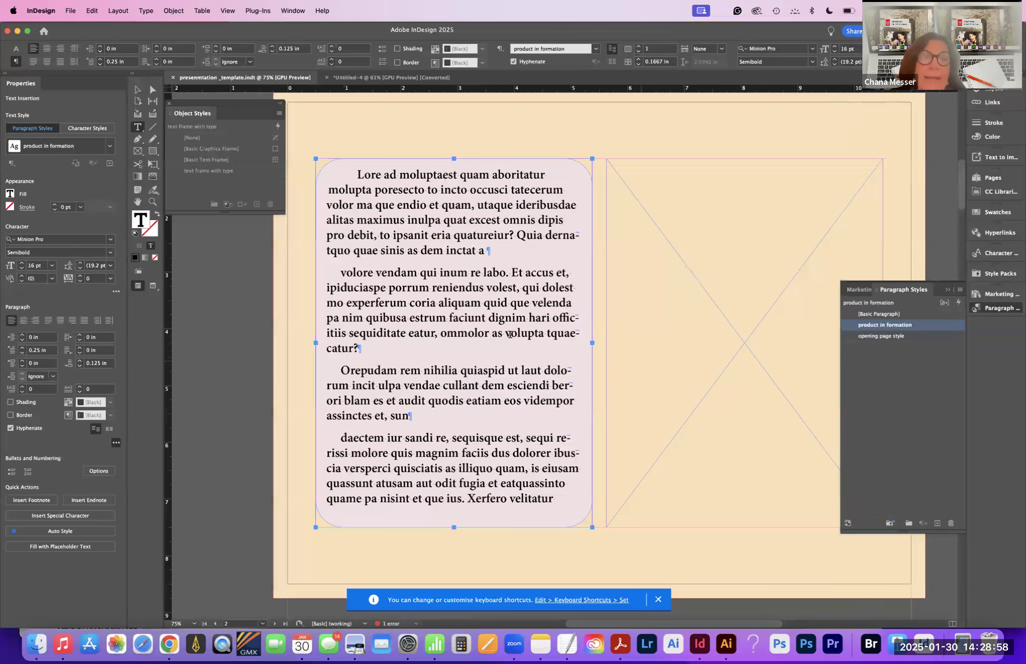
Step: Try to place Snippet_31DAB7EF8.idms from the snippets folder over the empty picture frame, and undo the placement
left_click(71, 11)
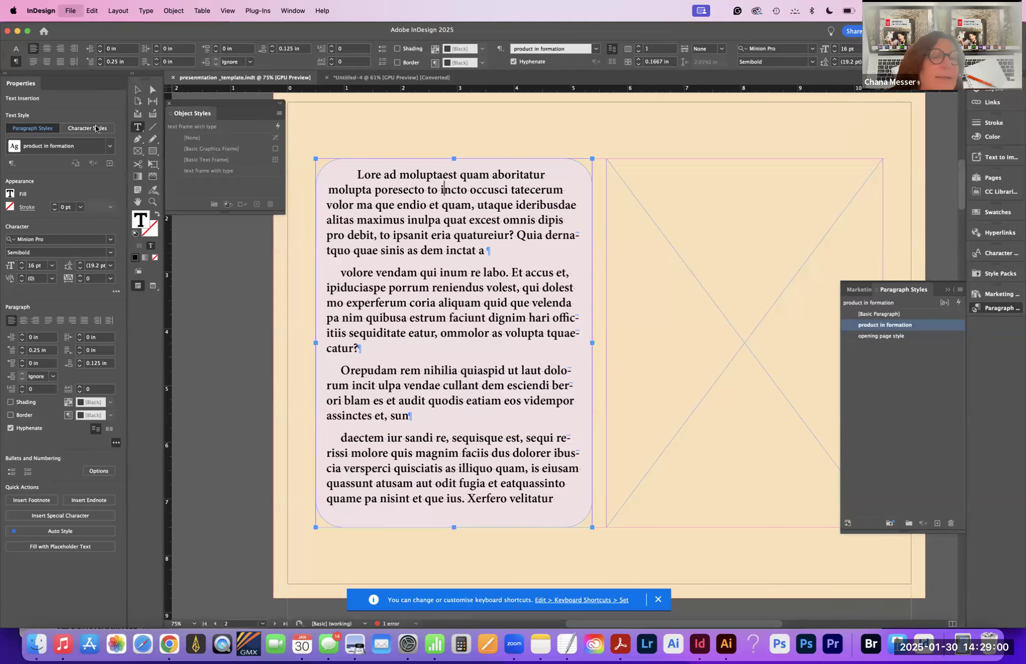
left_click(78, 162)
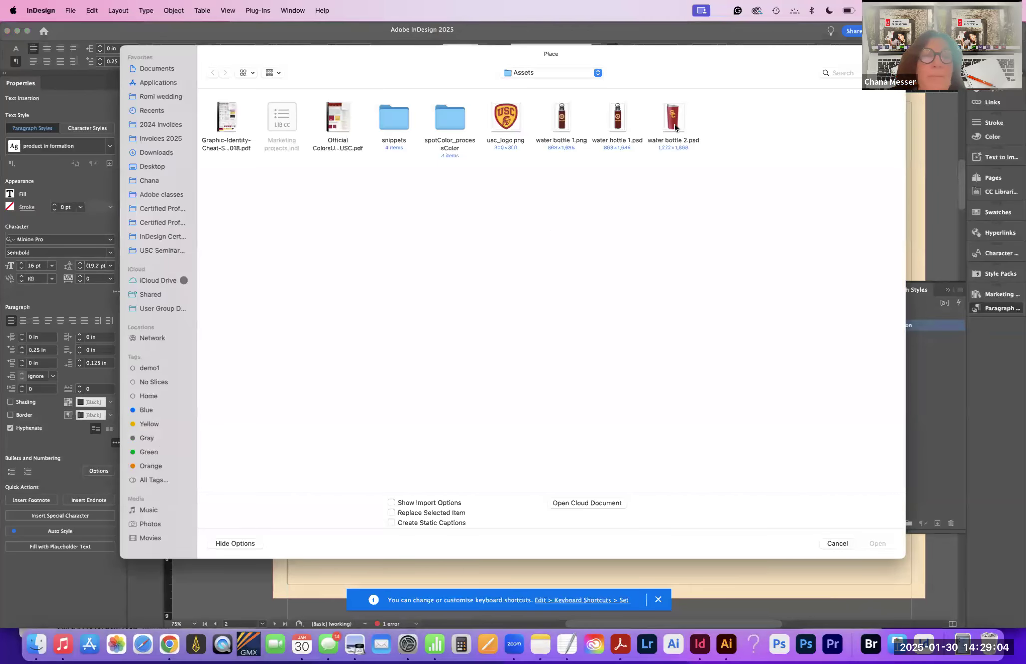
left_click(672, 127)
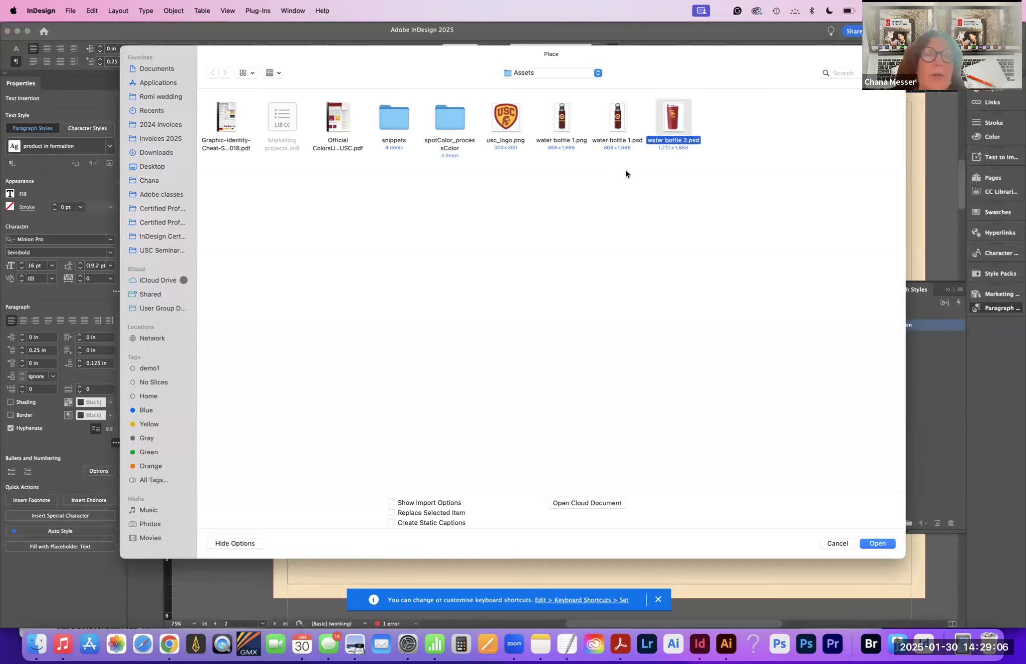
double_click(396, 118)
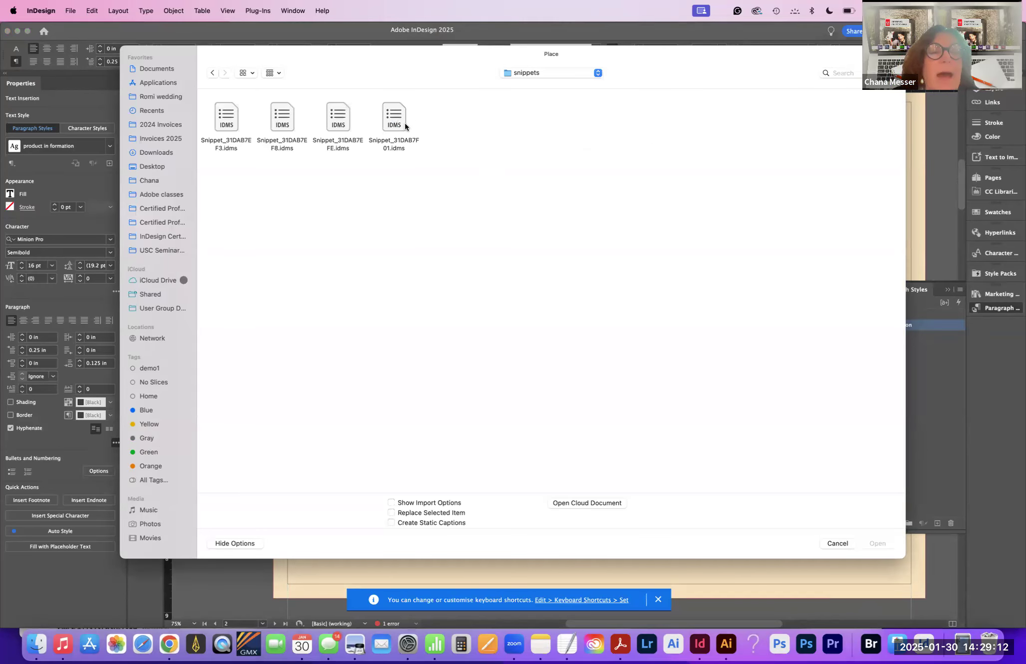
left_click(282, 122)
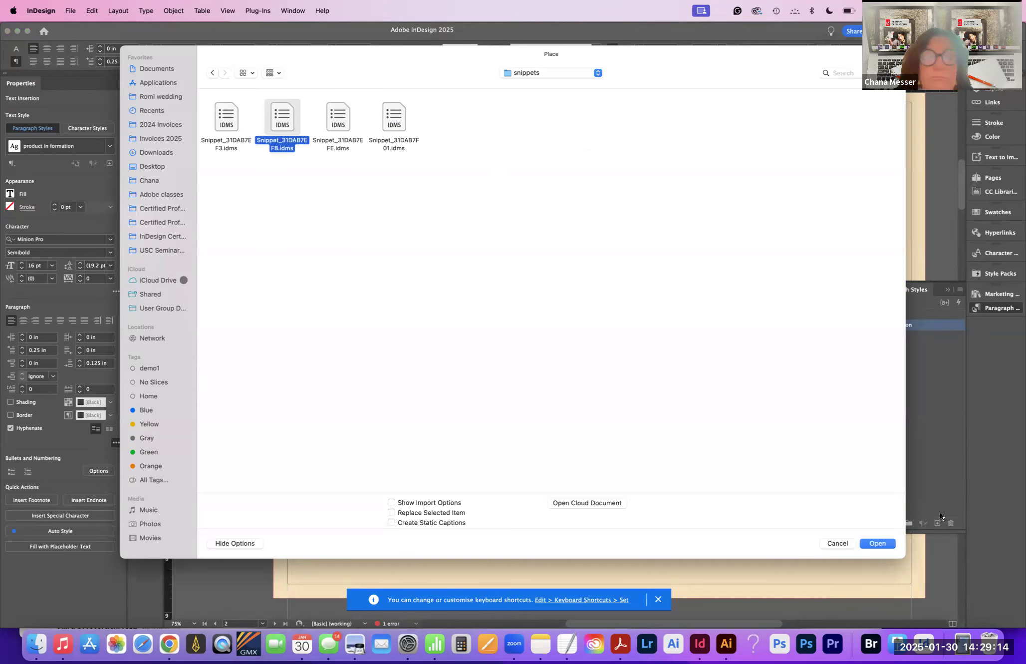
left_click(877, 543)
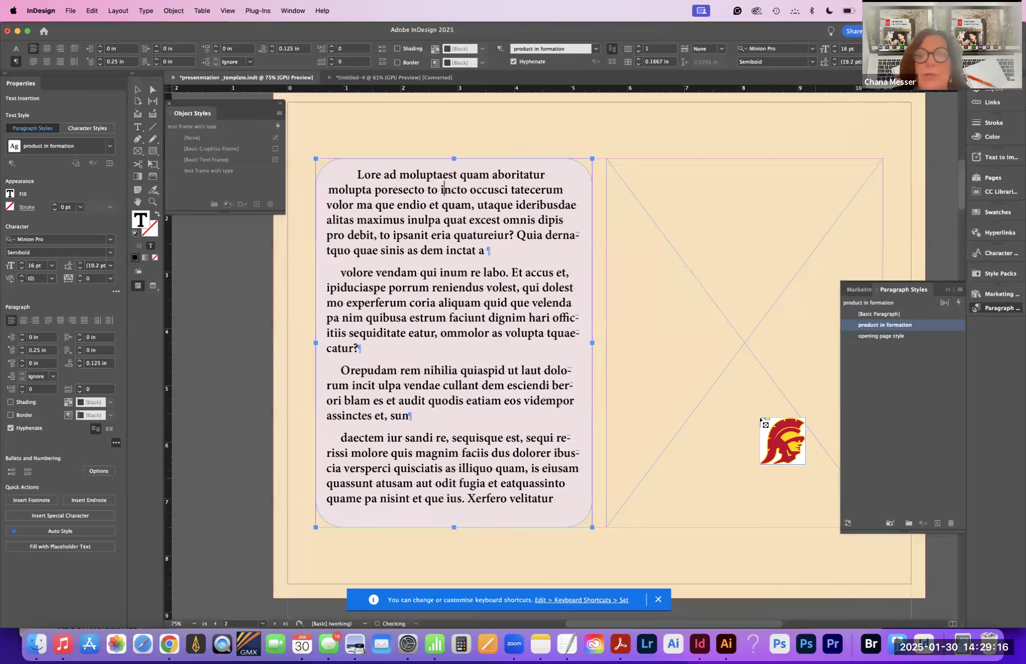
left_click(704, 259)
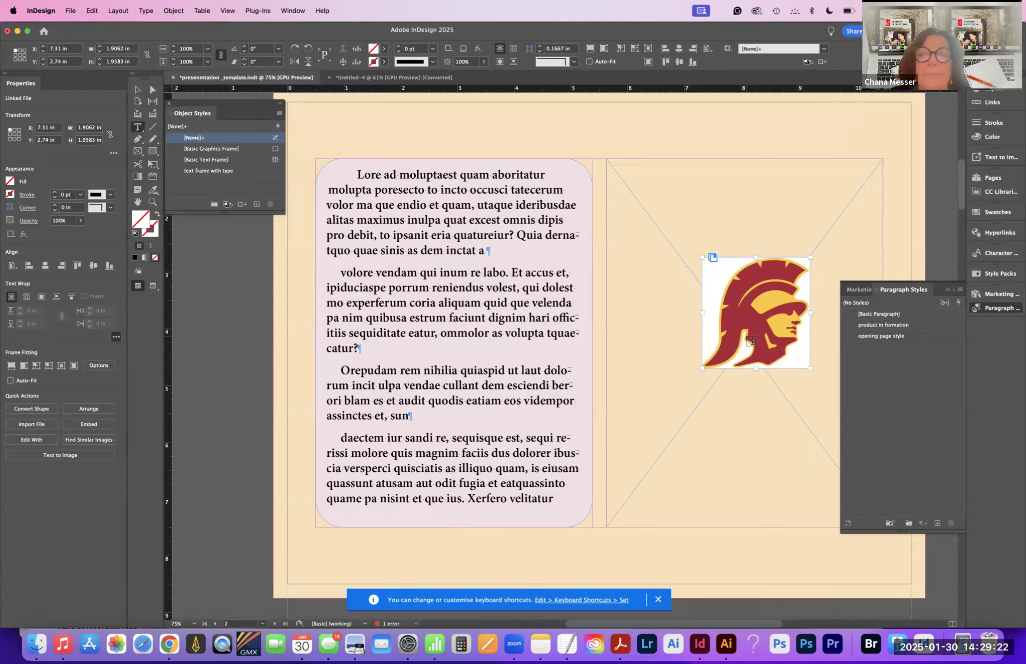
key("super+z")
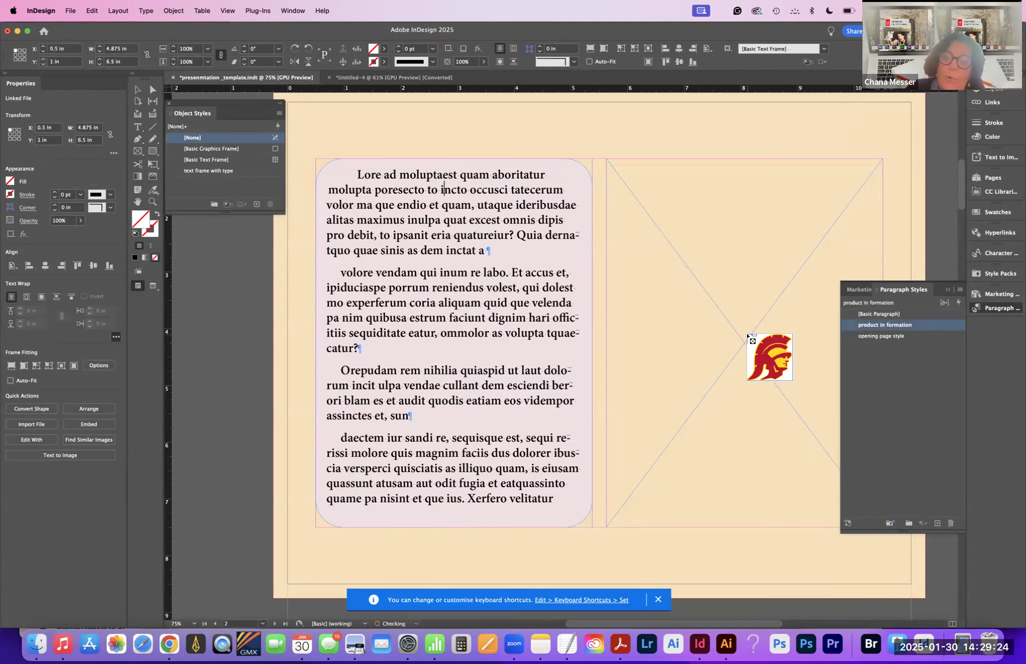
left_click(152, 191)
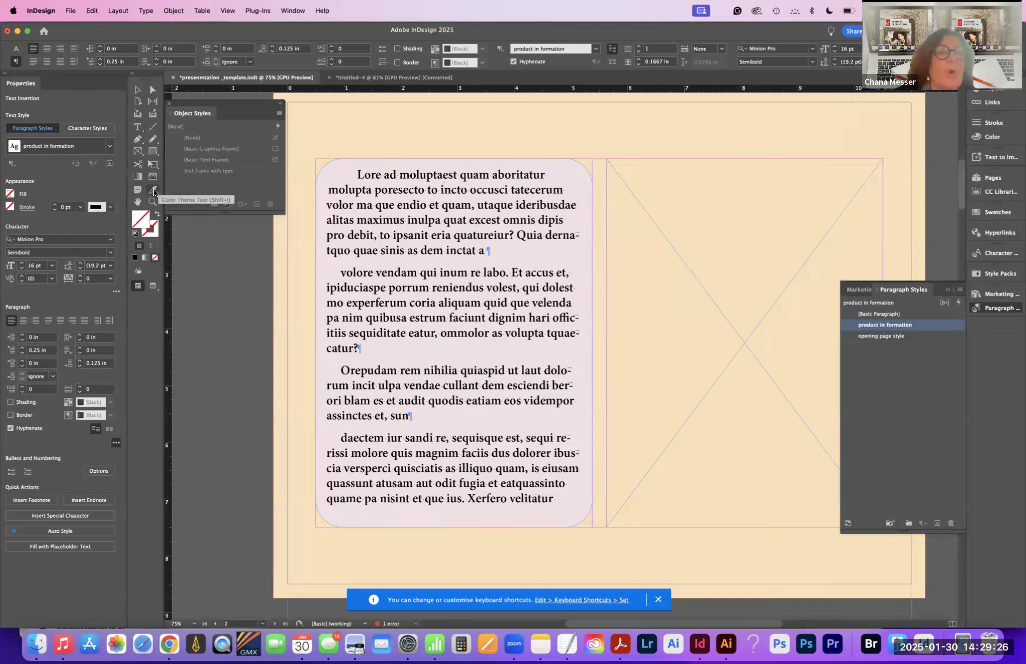
Step: Select the empty picture frame, try to place Snippet_31DAB7F01.idms into it, undo the placement and discard the loaded snippet
left_click(138, 89)
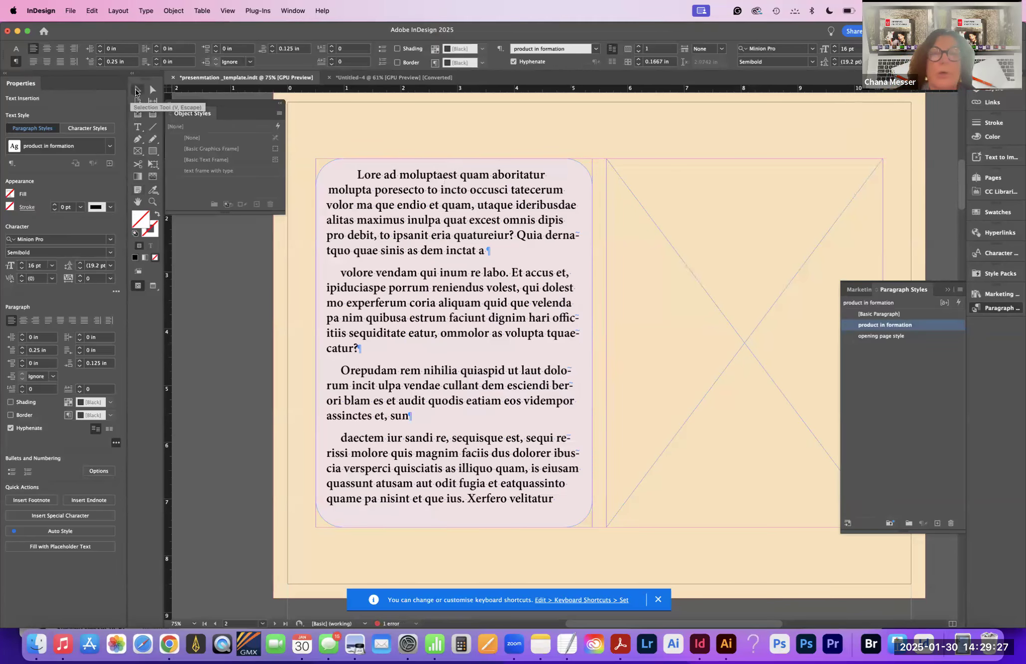
left_click(648, 187)
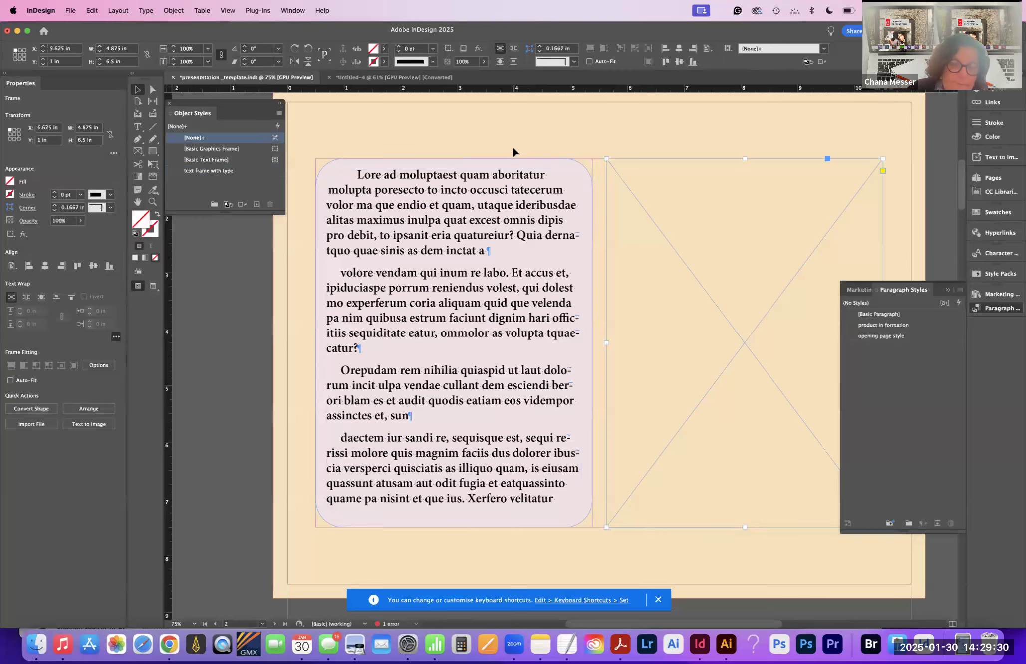
key("super+d")
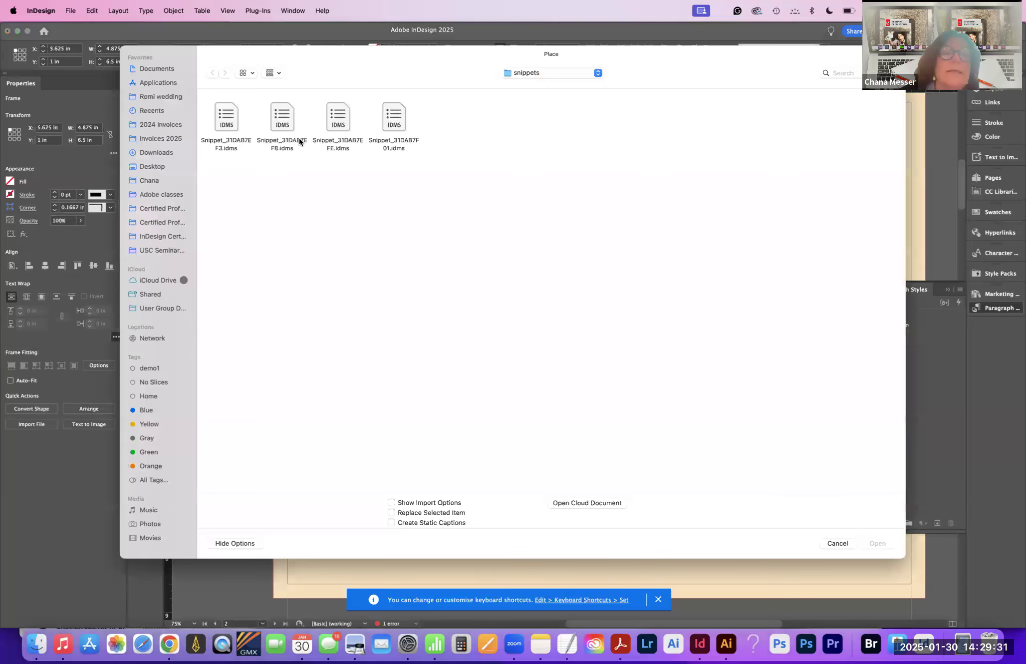
left_click(393, 123)
left_click(881, 543)
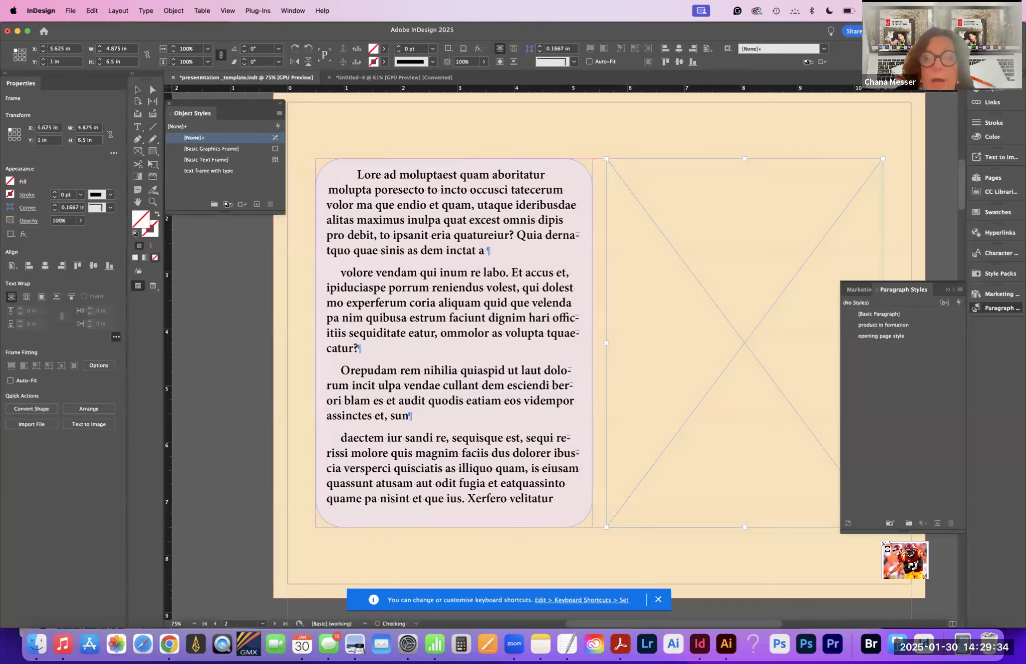
left_click(639, 162)
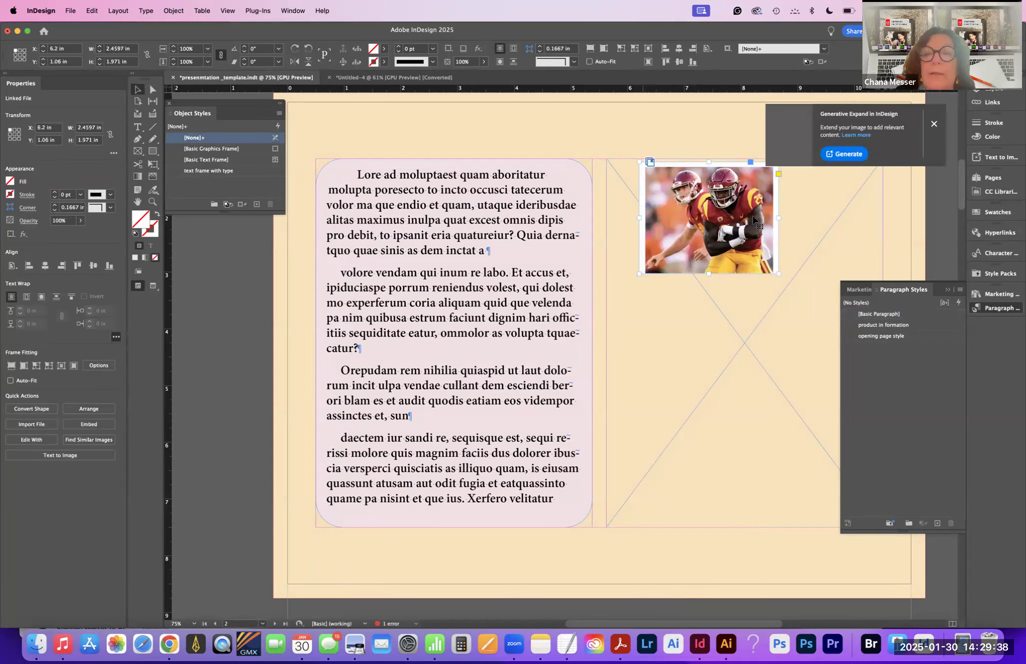
key("super+z")
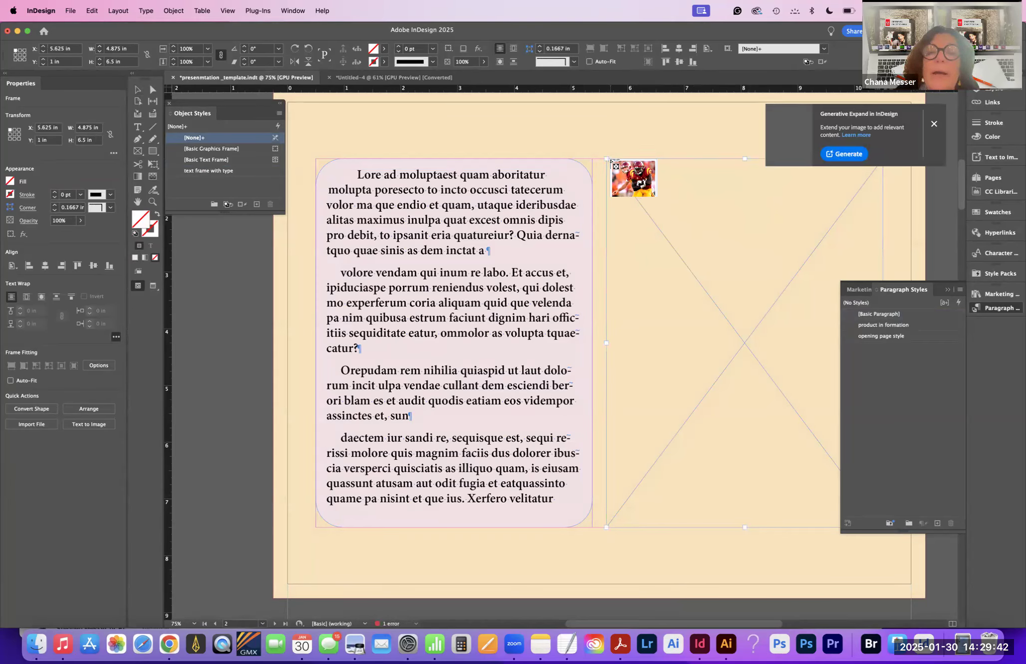
left_click(934, 123)
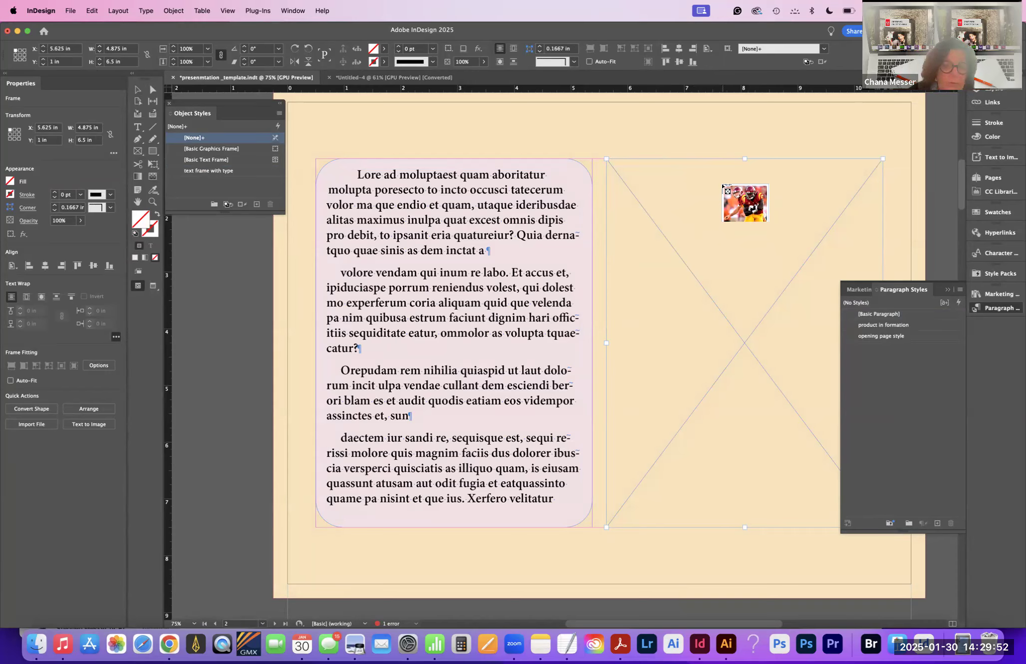
key("Escape")
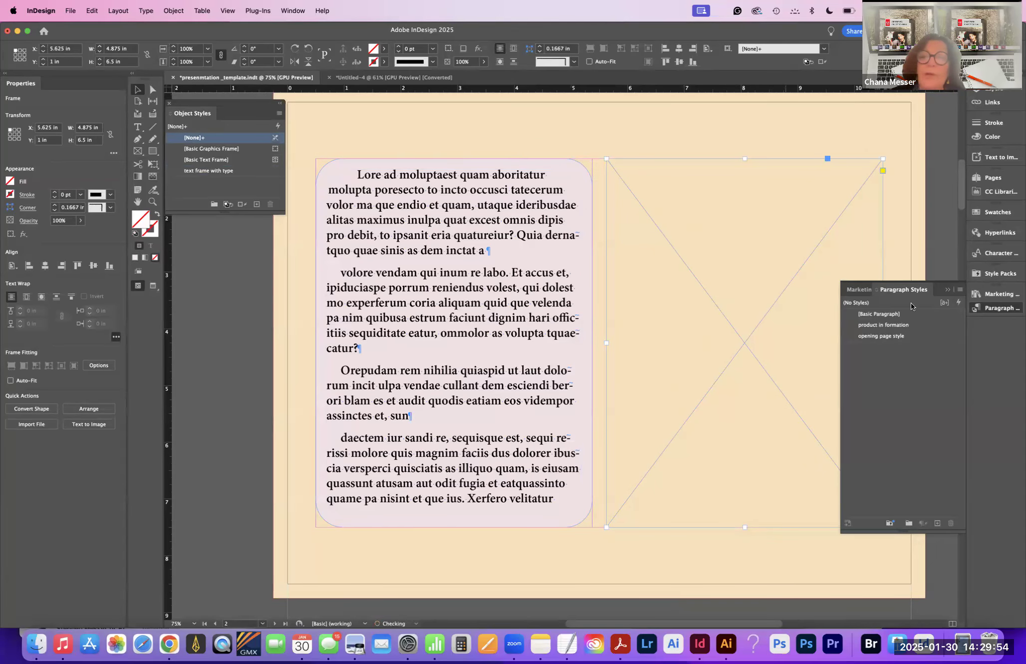
Step: Show the Contextual Task Bar, dismiss its tip and start Text to Image for the empty picture frame
left_click(865, 290)
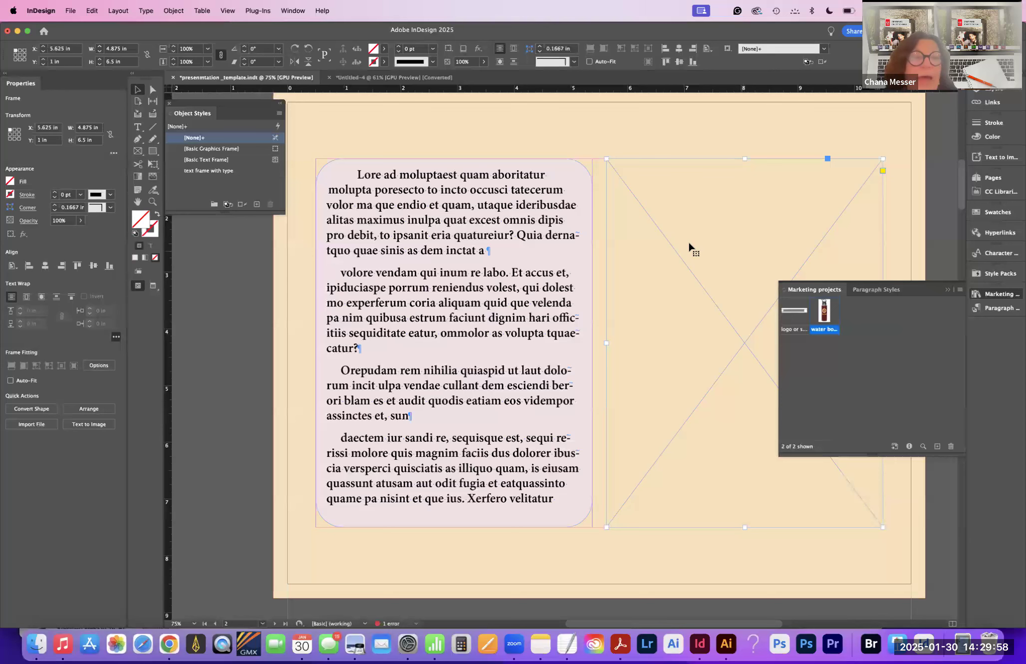
left_click(293, 9)
left_click(329, 395)
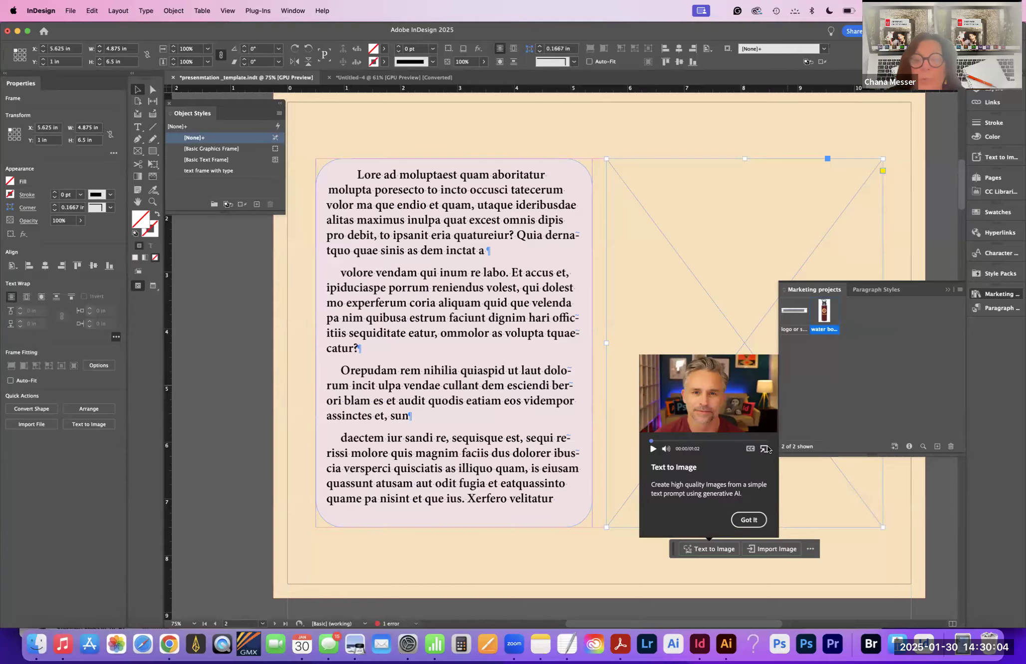
left_click(748, 521)
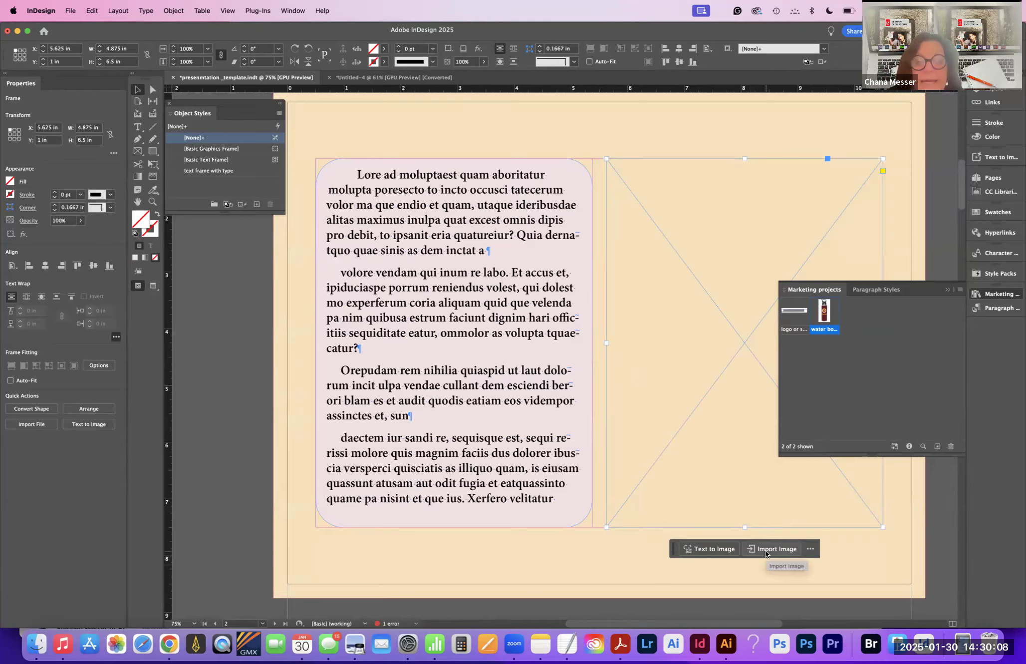
left_click(698, 549)
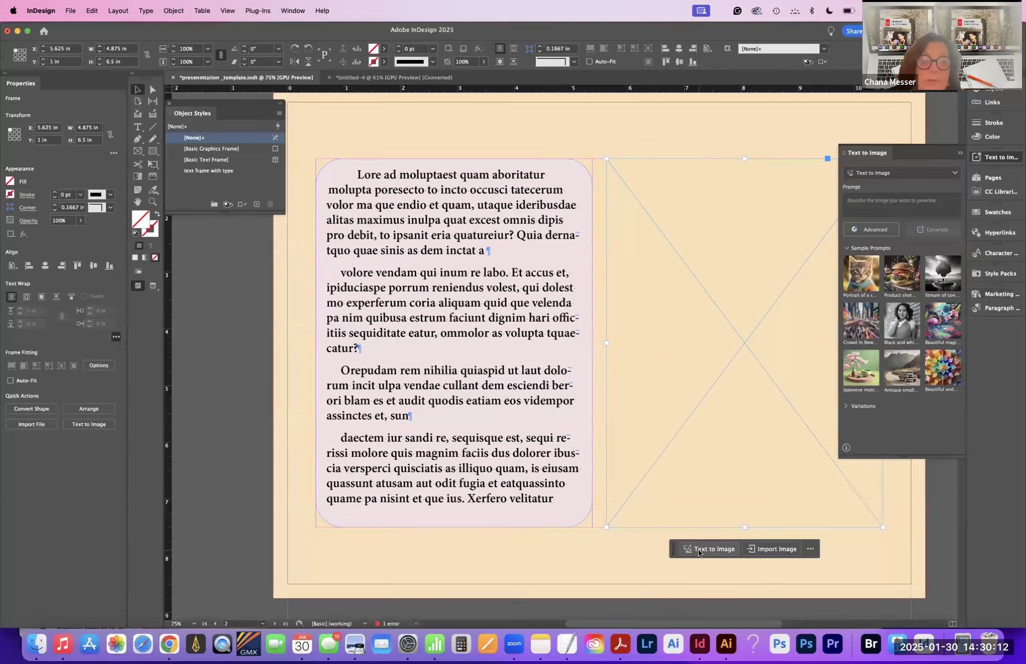
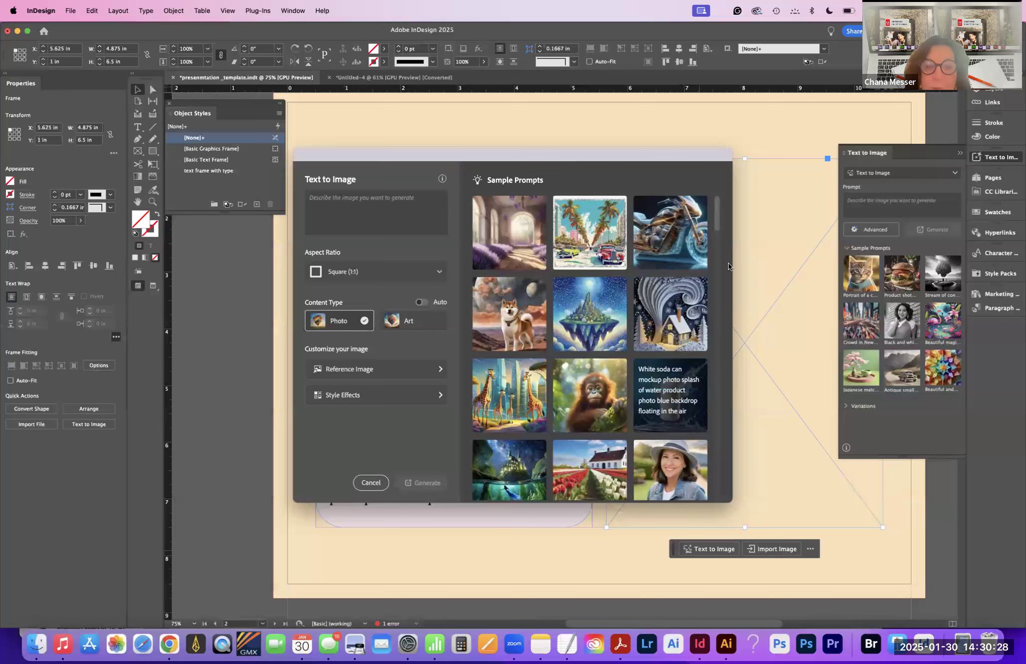
Step: Look through the sample prompts and generate an image from "sports bottle with orange colors and an athleteholding it", agreeing to the generative AI user guidelines
left_click_drag(719, 216, 760, 488)
scroll(671, 337, "down", 15)
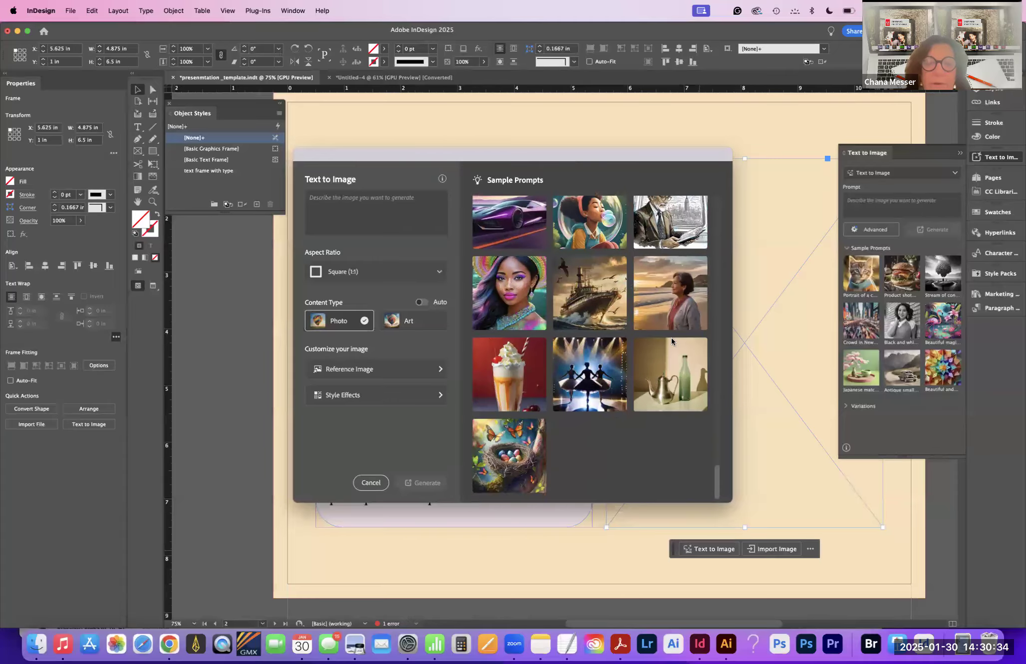
scroll(571, 278, "up", 15)
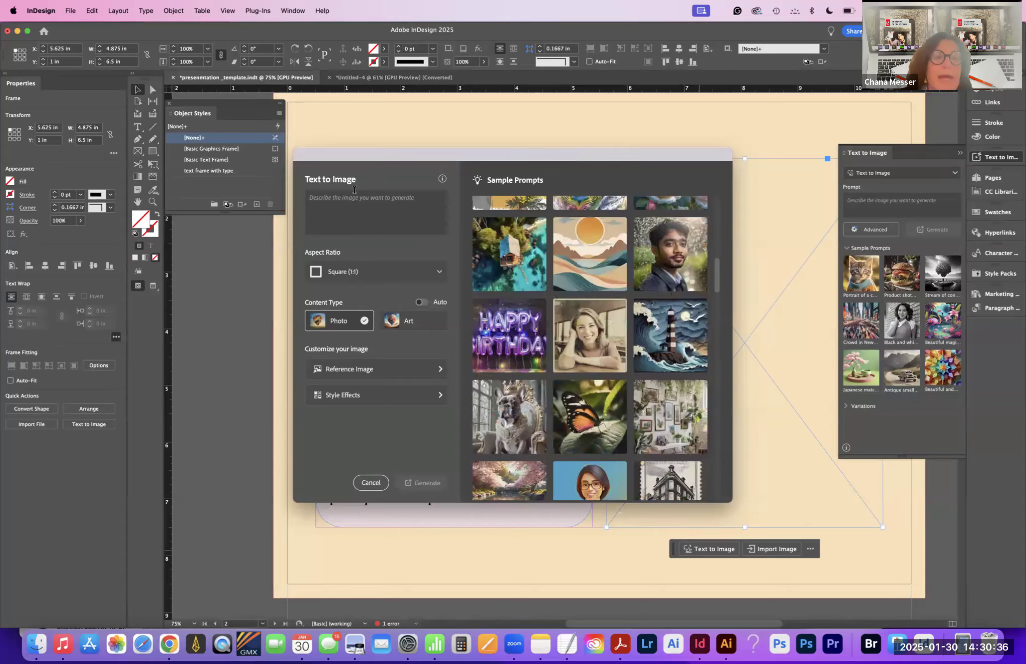
left_click(347, 199)
type("sp")
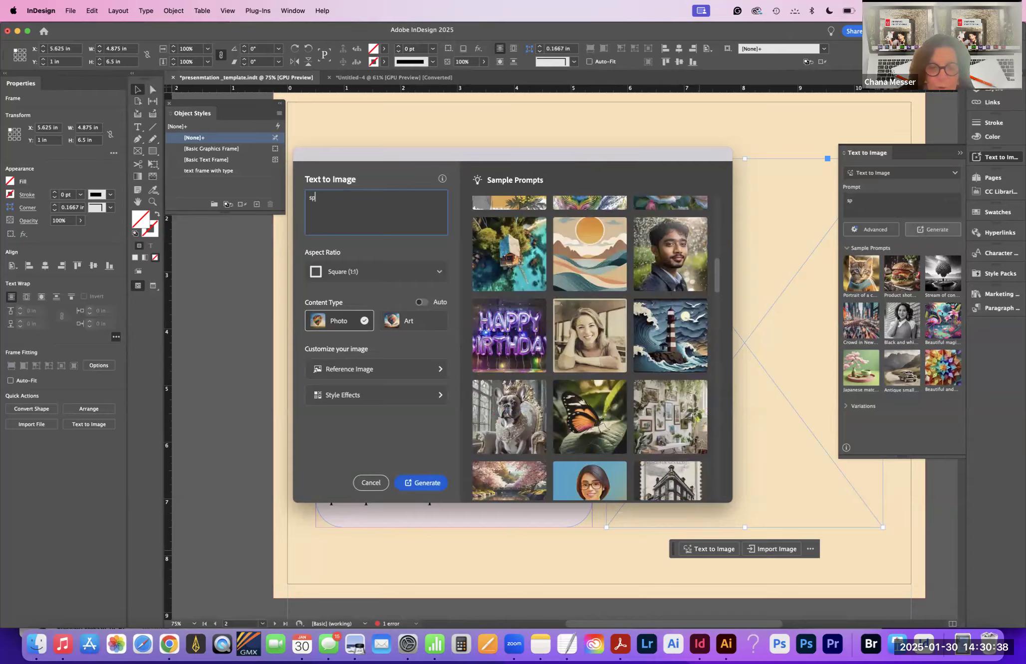
type("orts bottle wi")
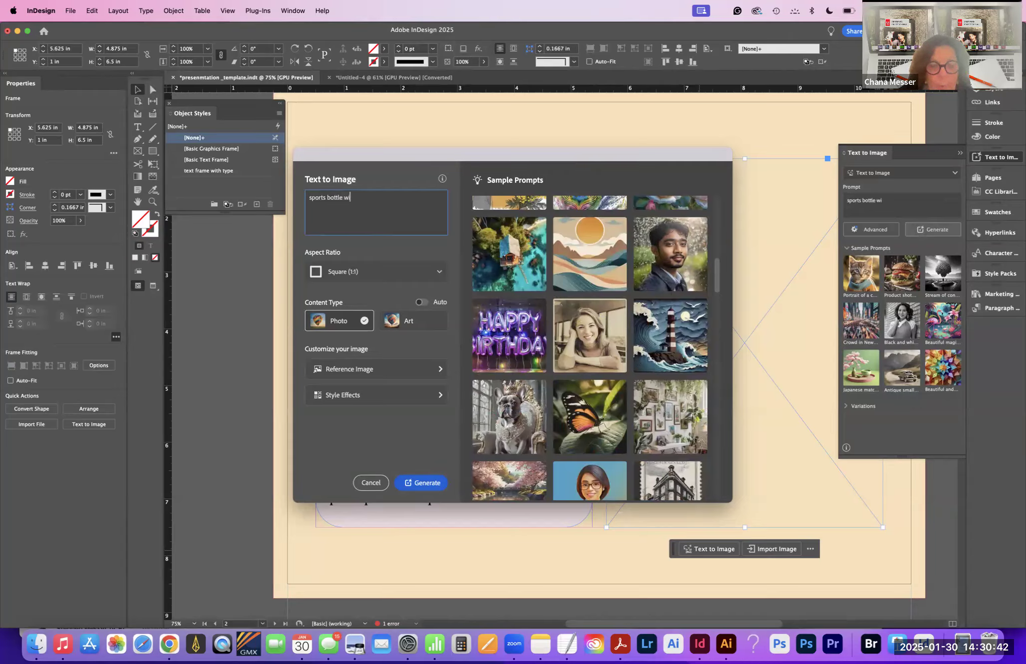
type("th orange co")
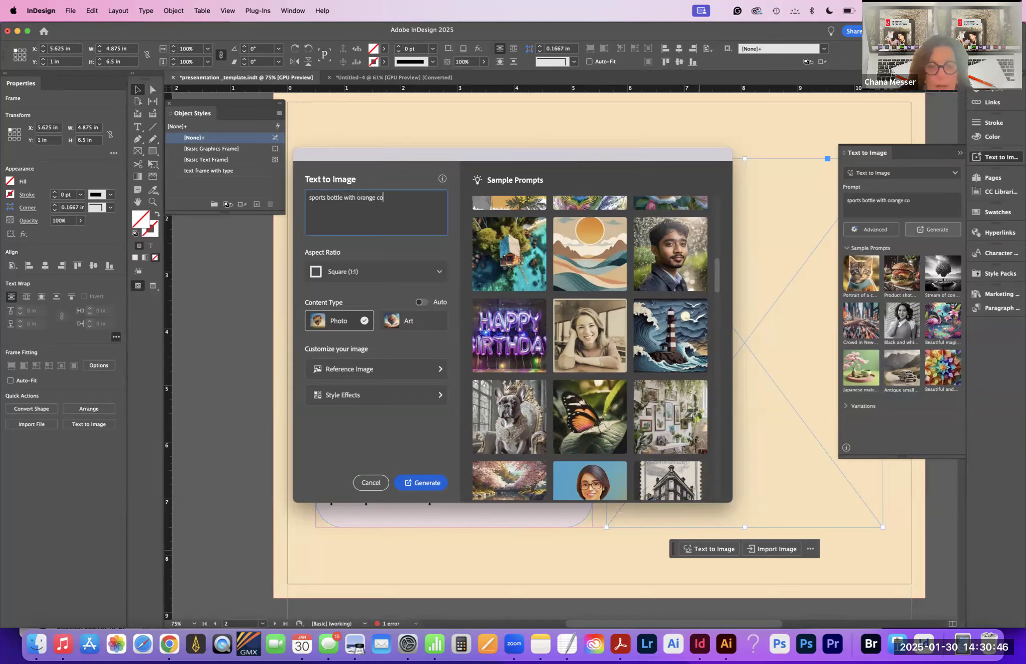
type("lors and an athlete holding")
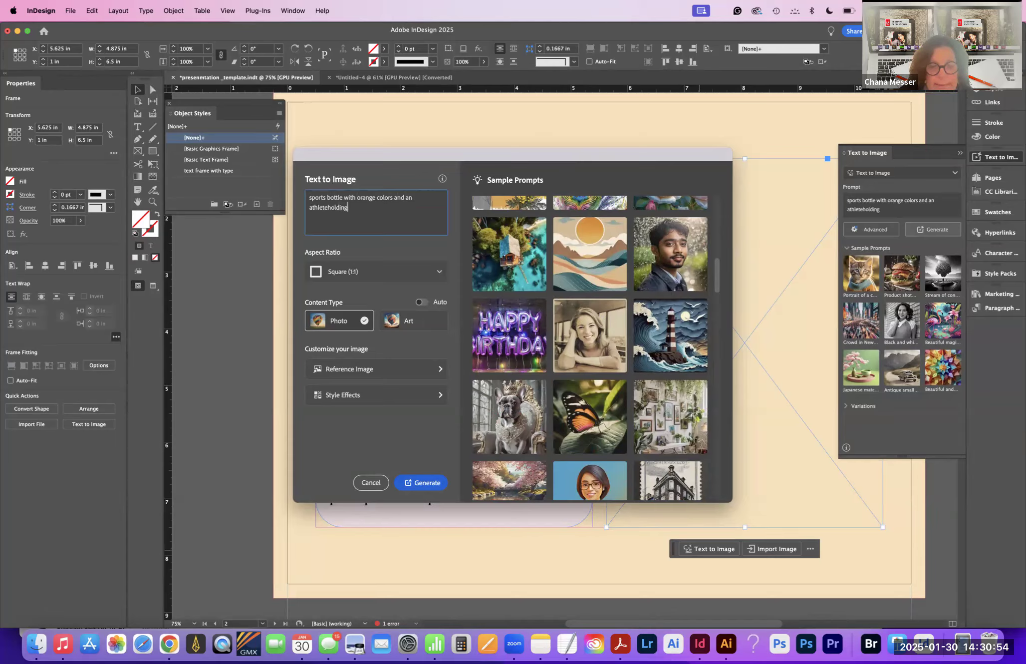
left_click(424, 483)
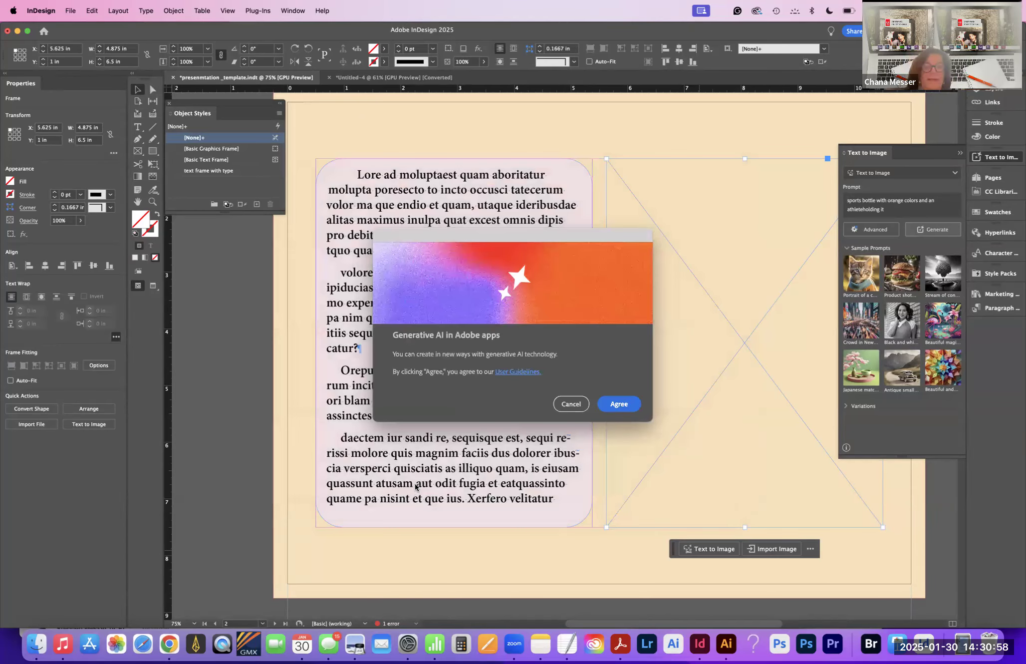
left_click(617, 404)
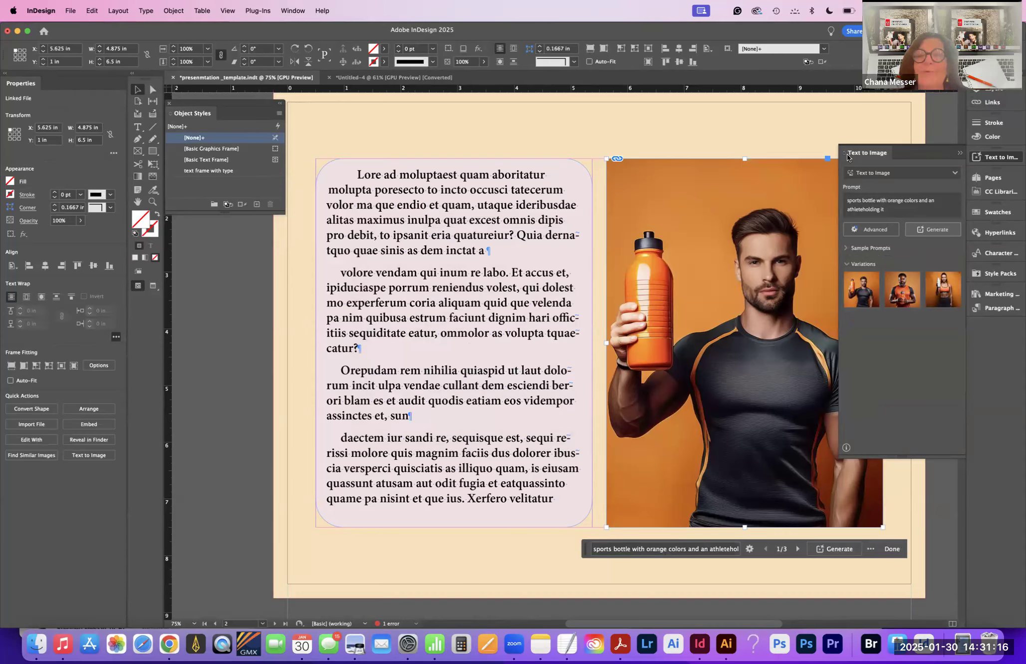
Step: Move the Text to Image panel off the picture and try the second variation, then apply the third one to the frame
left_click_drag(857, 154, 371, 102)
mouse_move(422, 248)
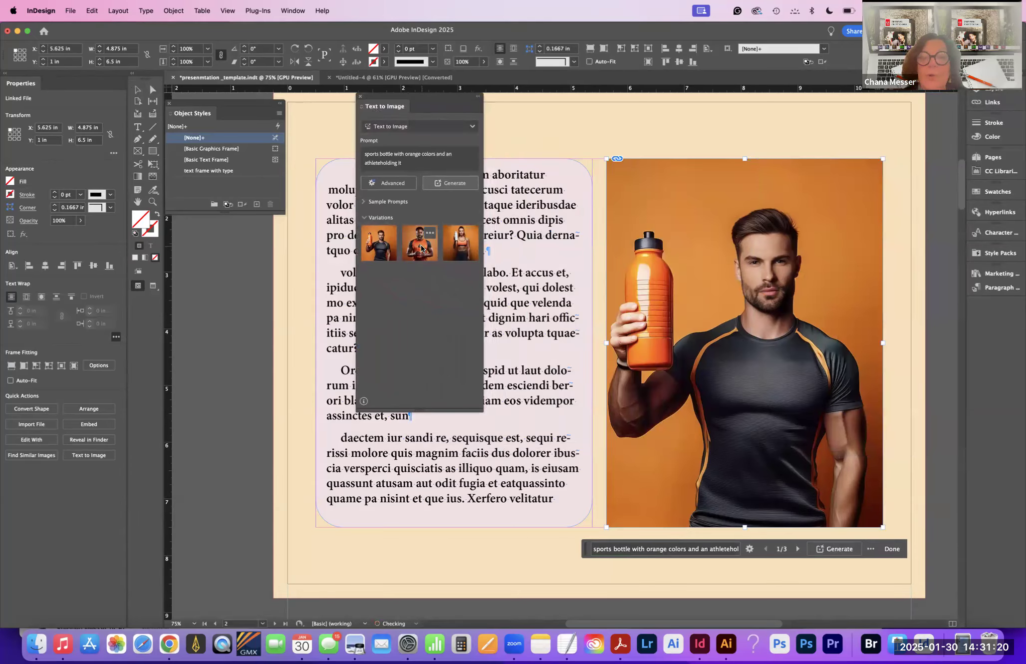
left_click(422, 248)
mouse_move(460, 246)
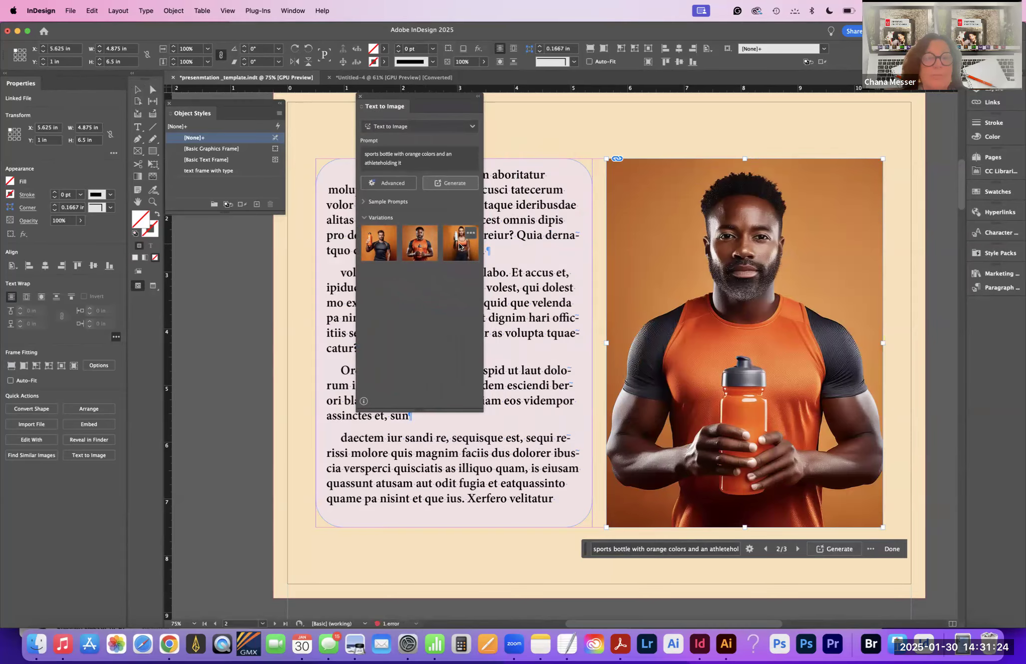
left_click(459, 246)
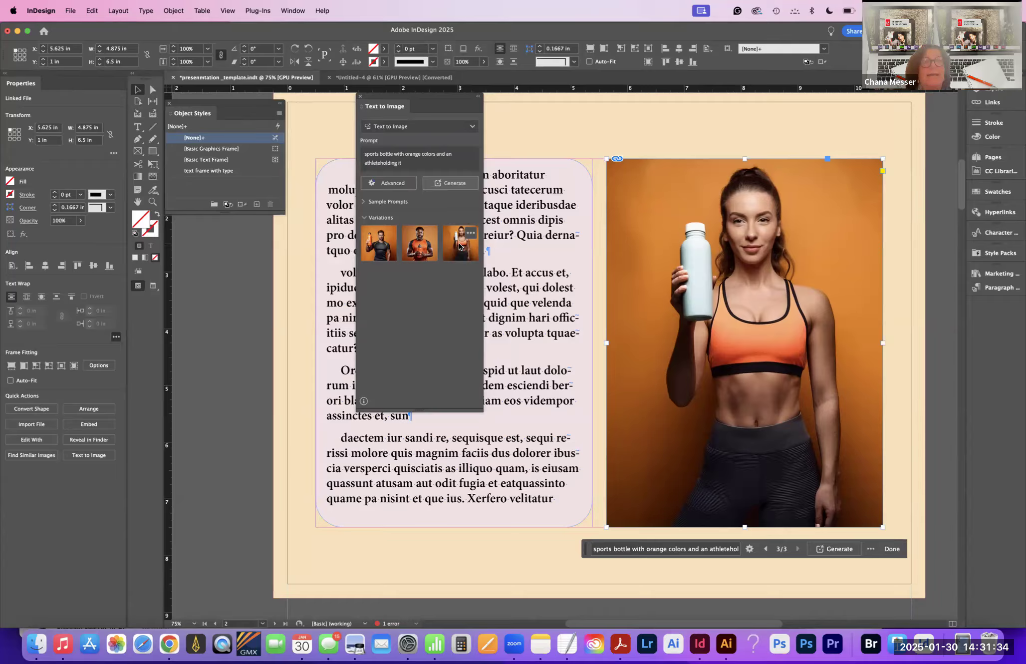
Step: Generate new variations from the advanced Text to Image settings with content type Art and the fourth style effect of the fourth row
left_click(393, 183)
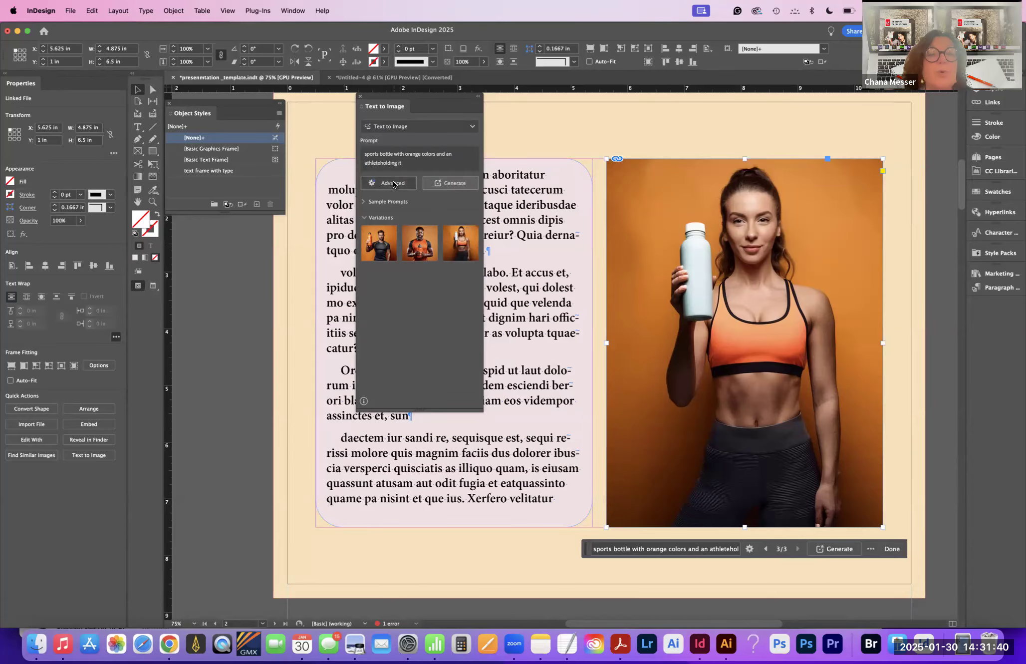
left_click(408, 323)
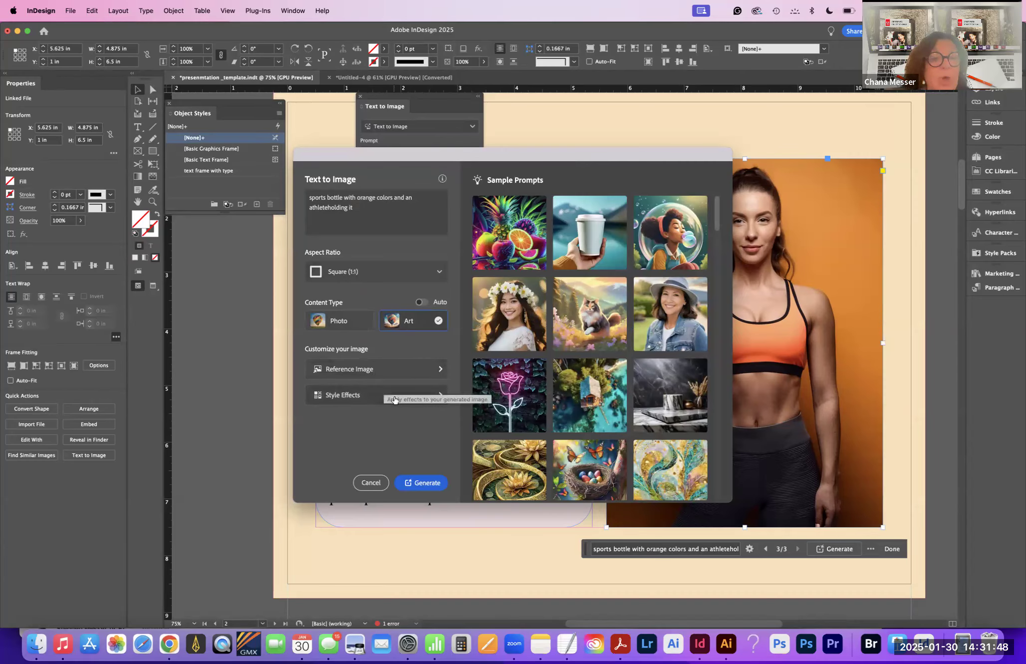
left_click(372, 395)
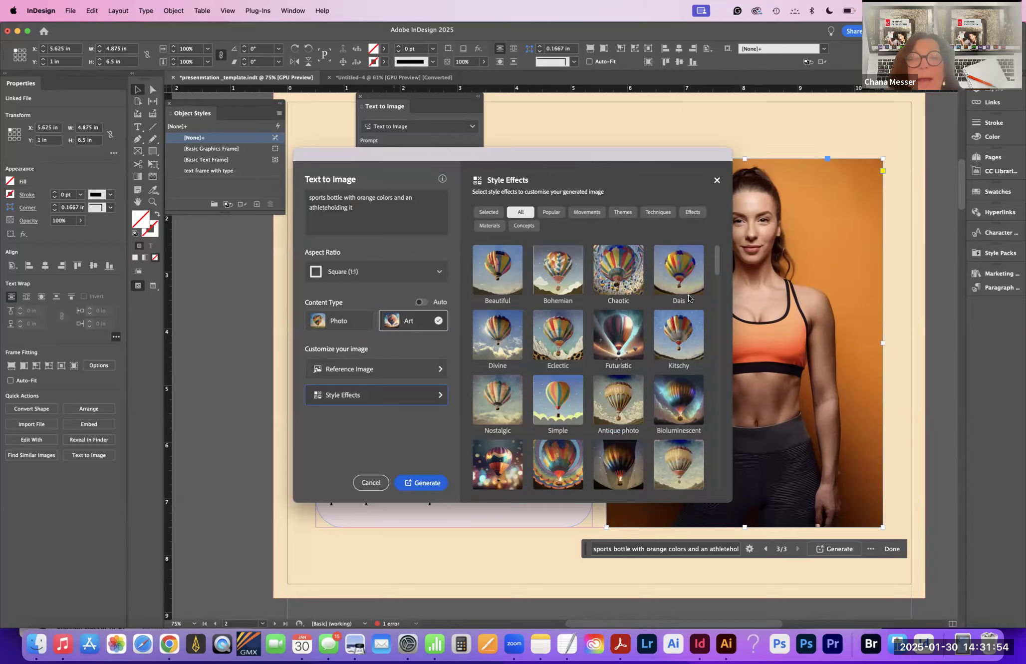
left_click(668, 452)
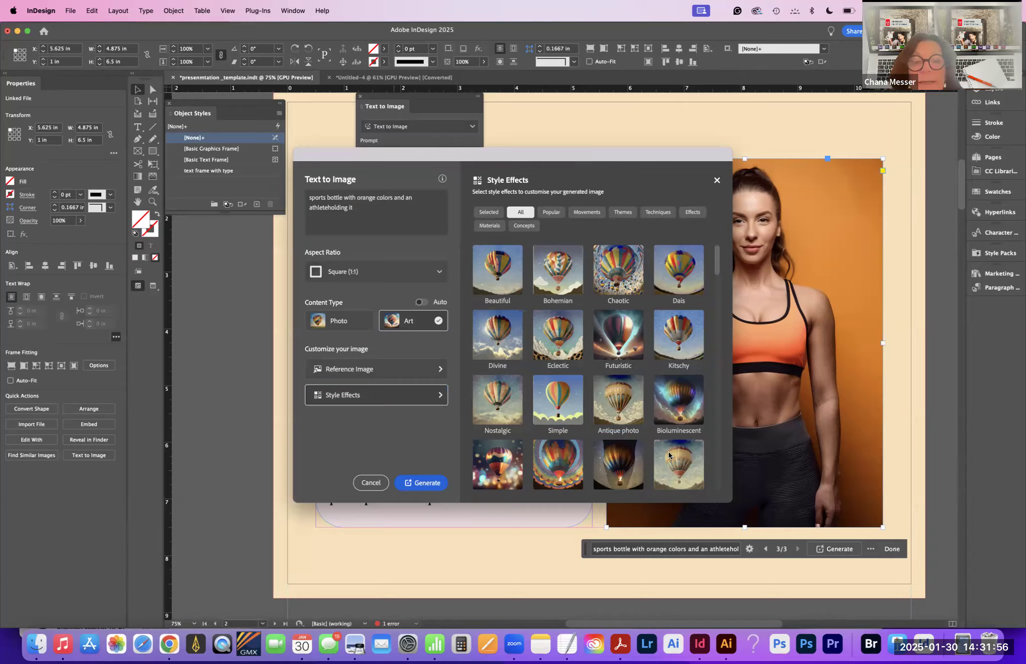
left_click(421, 482)
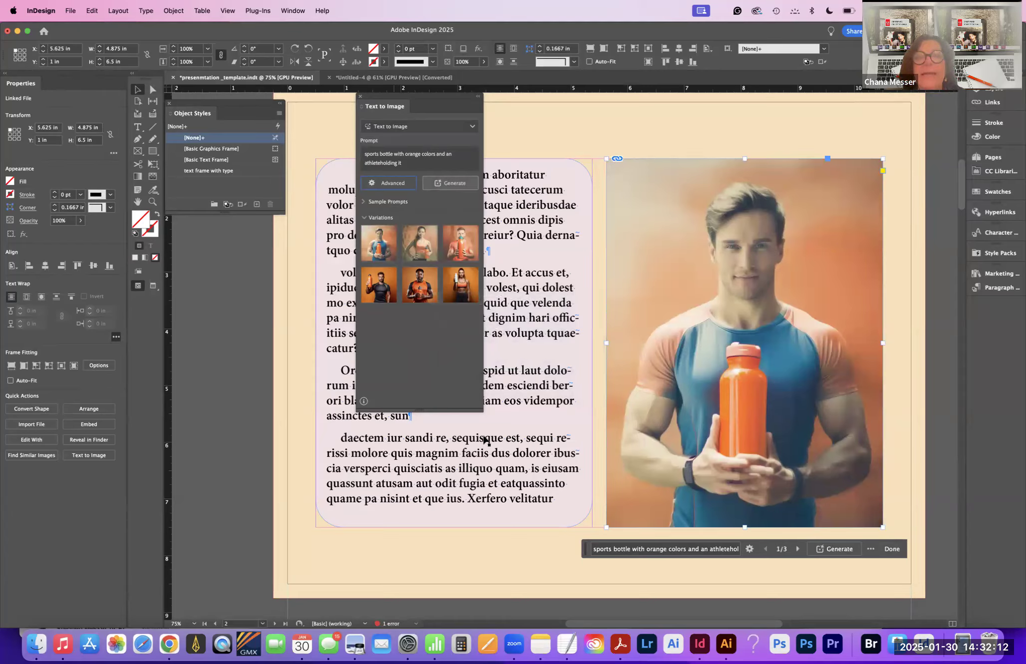
Step: Apply the third new variation to the large picture frame and place the second one, about 1.42 in square, over the text frame's lower-left corner
mouse_move(469, 256)
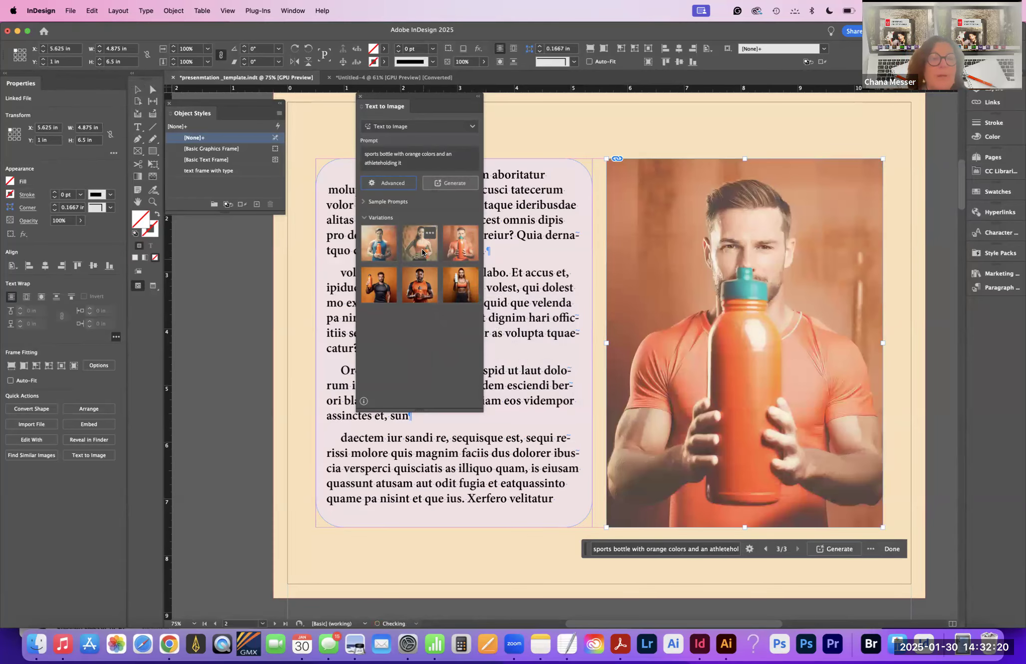
left_click_drag(423, 251, 399, 509)
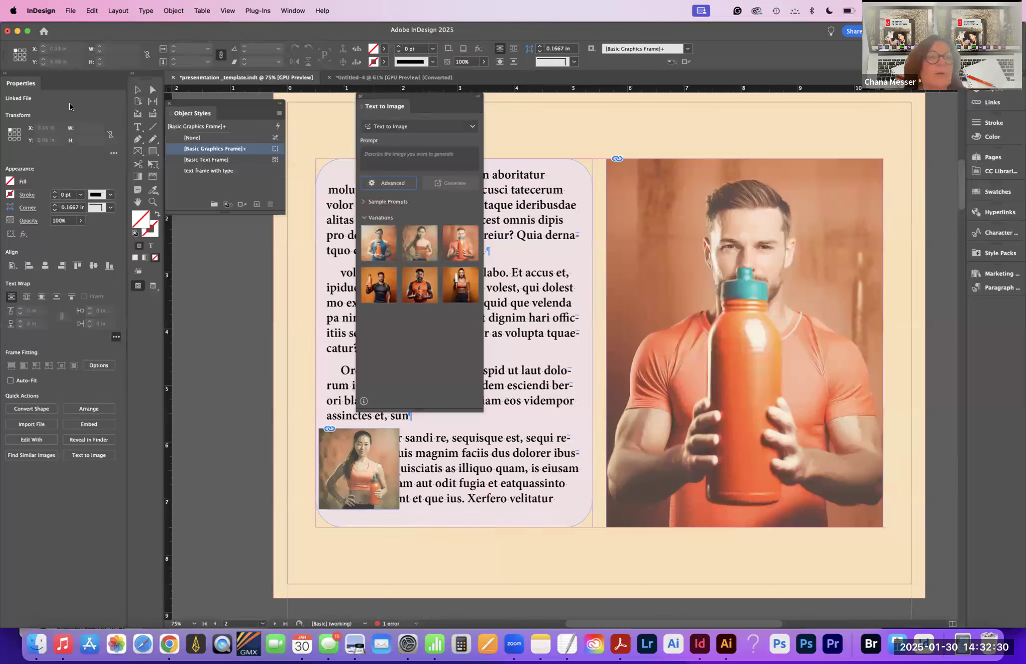
Step: Select the small athlete picture and round all its corners with a radius of about 0.14 in
left_click(138, 90)
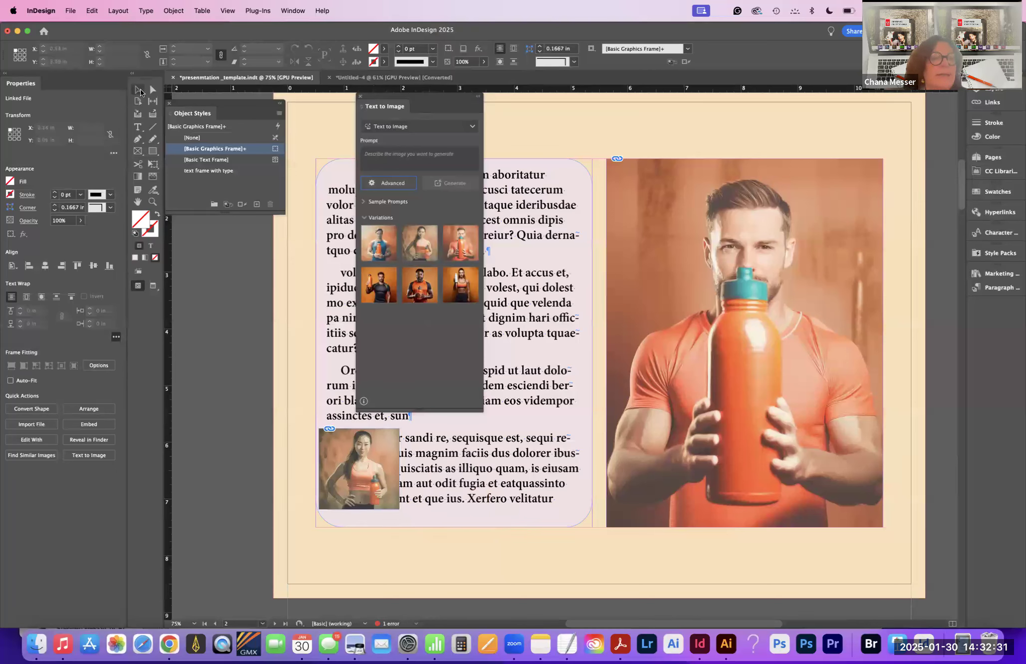
left_click(345, 440)
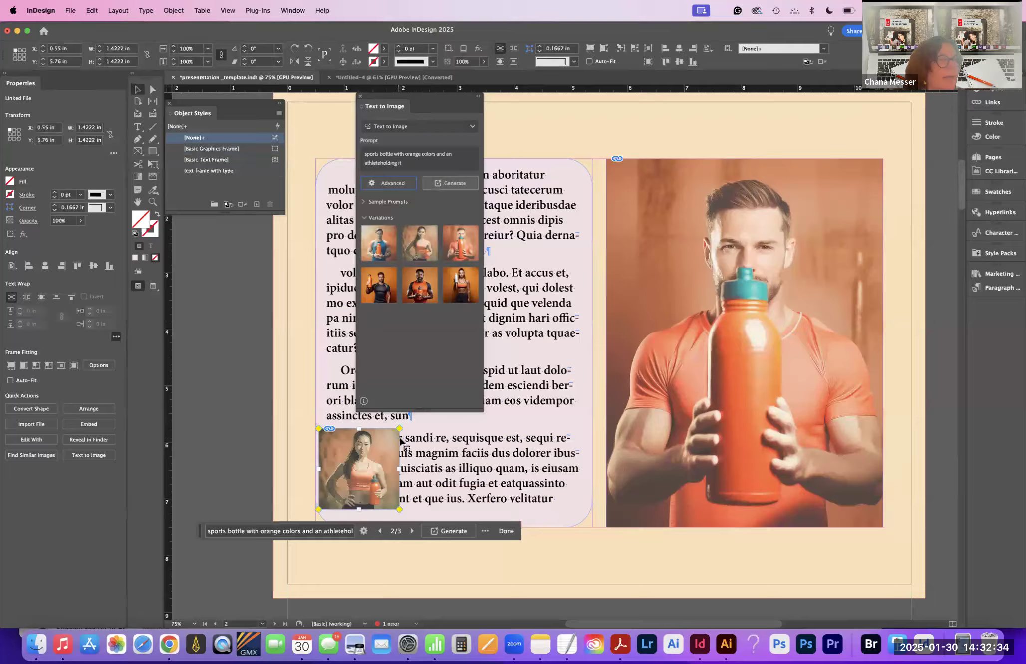
left_click_drag(399, 428, 386, 424)
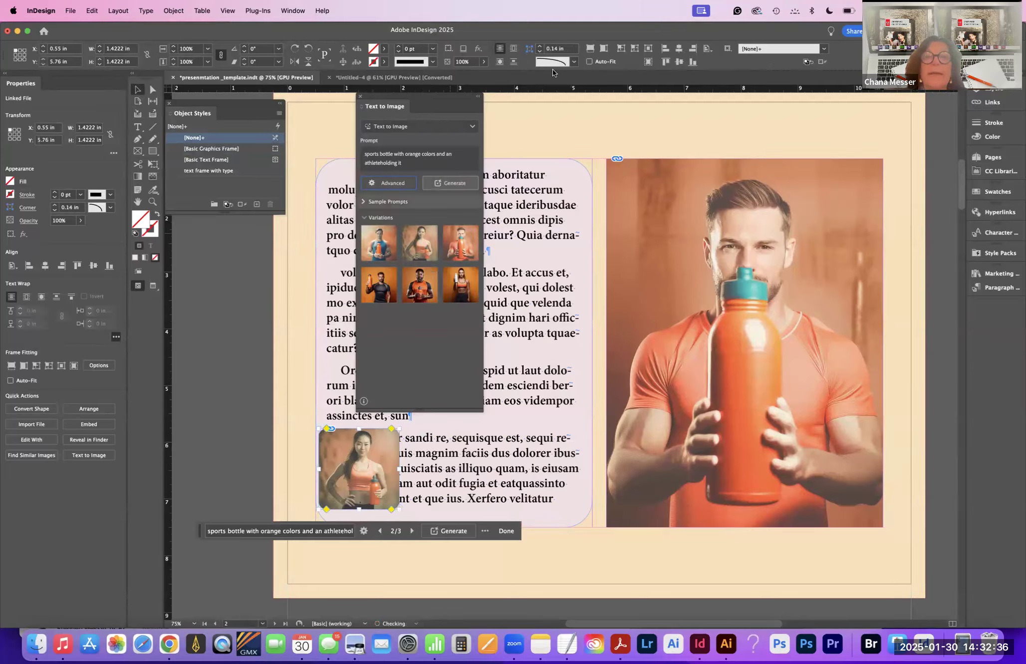
Step: Wrap the text around the small picture's shape and move the picture to the upper-left corner of the text frame
left_click(42, 297)
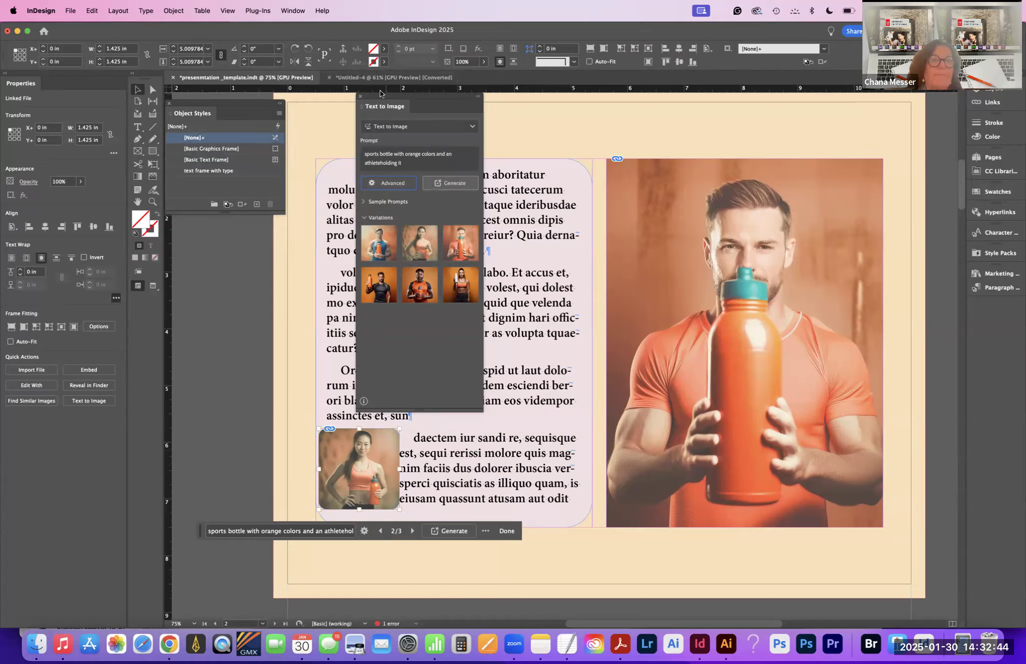
left_click_drag(375, 107, 52, 294)
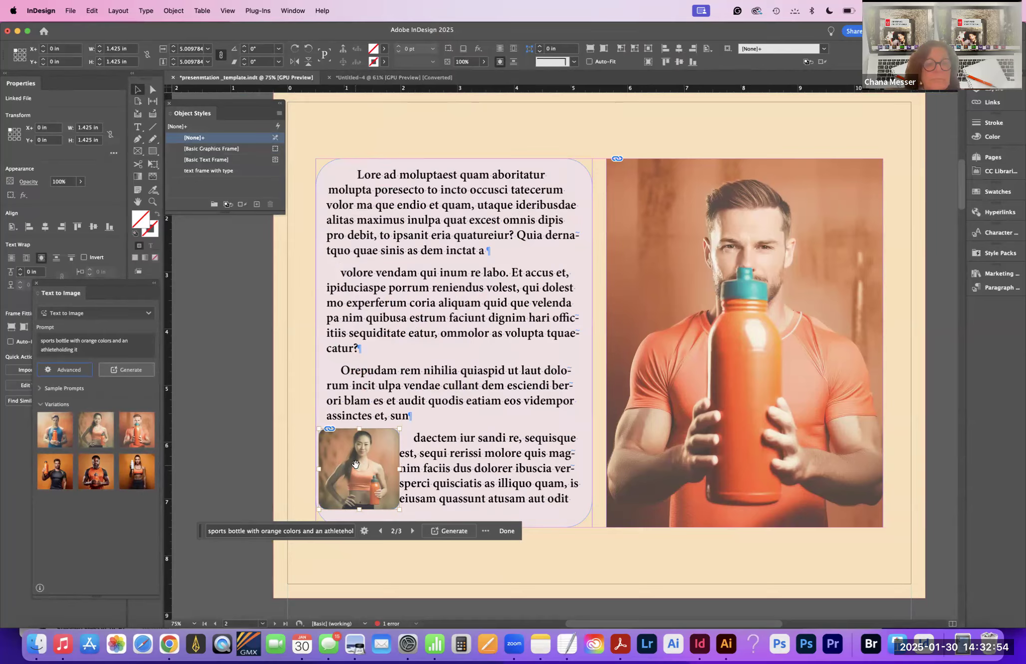
left_click_drag(356, 469, 367, 210)
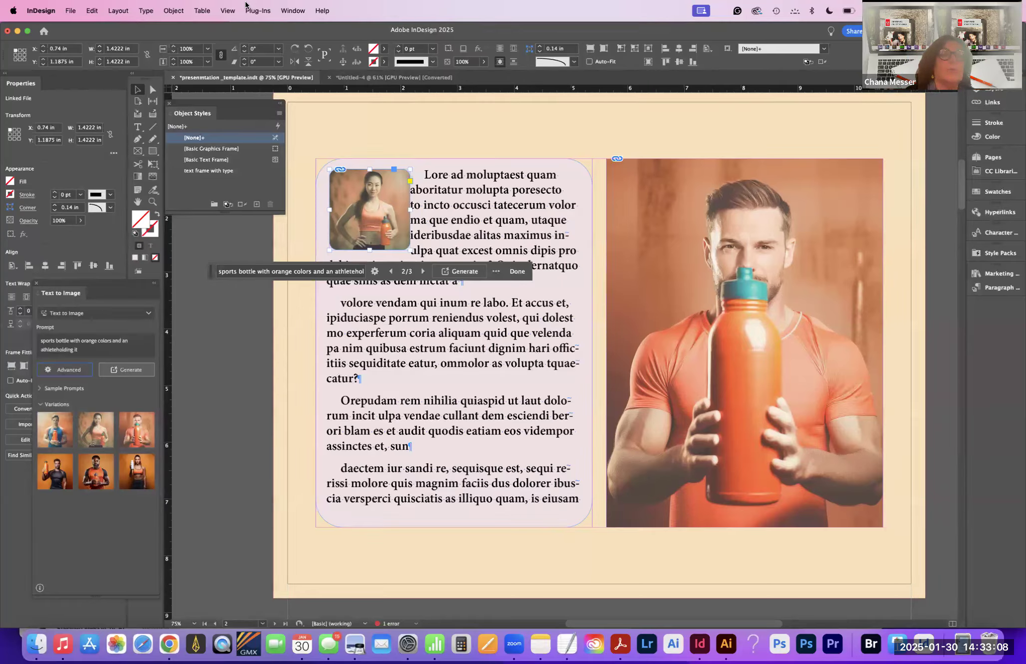
Step: Show the Text Wrap panel, set the small picture's wrap offset to 0.125 in and deselect the picture
left_click(148, 10)
mouse_move(286, 11)
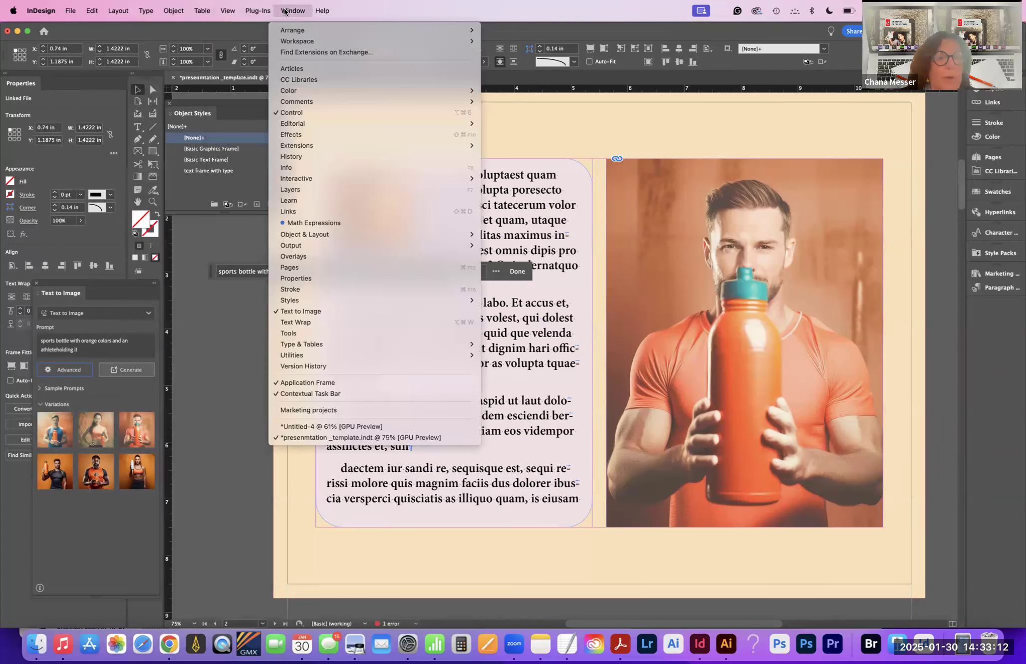
left_click(357, 323)
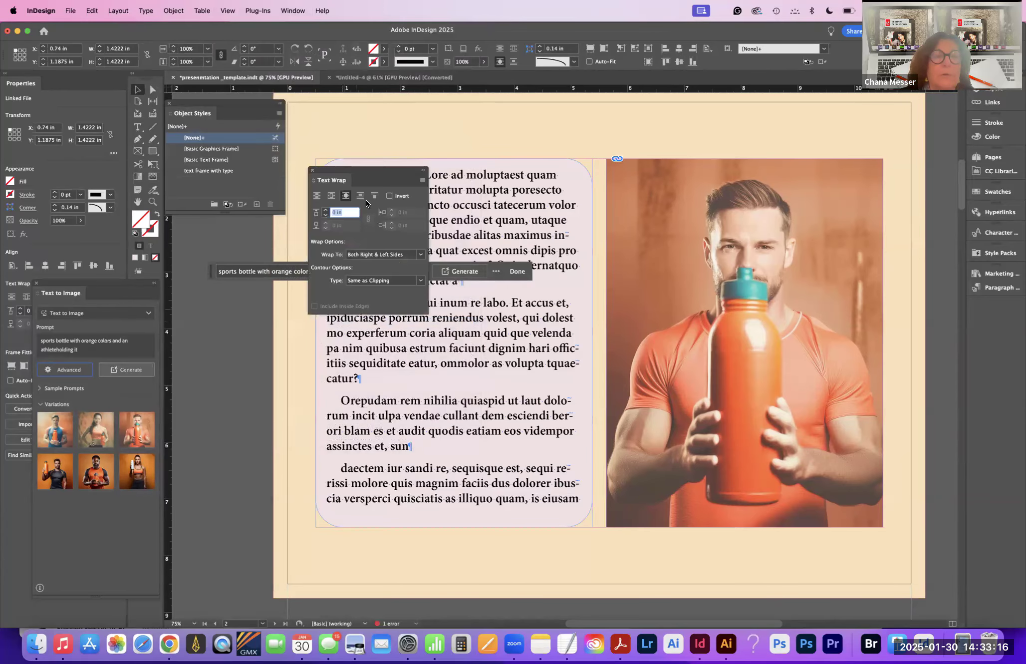
left_click_drag(408, 169, 702, 133)
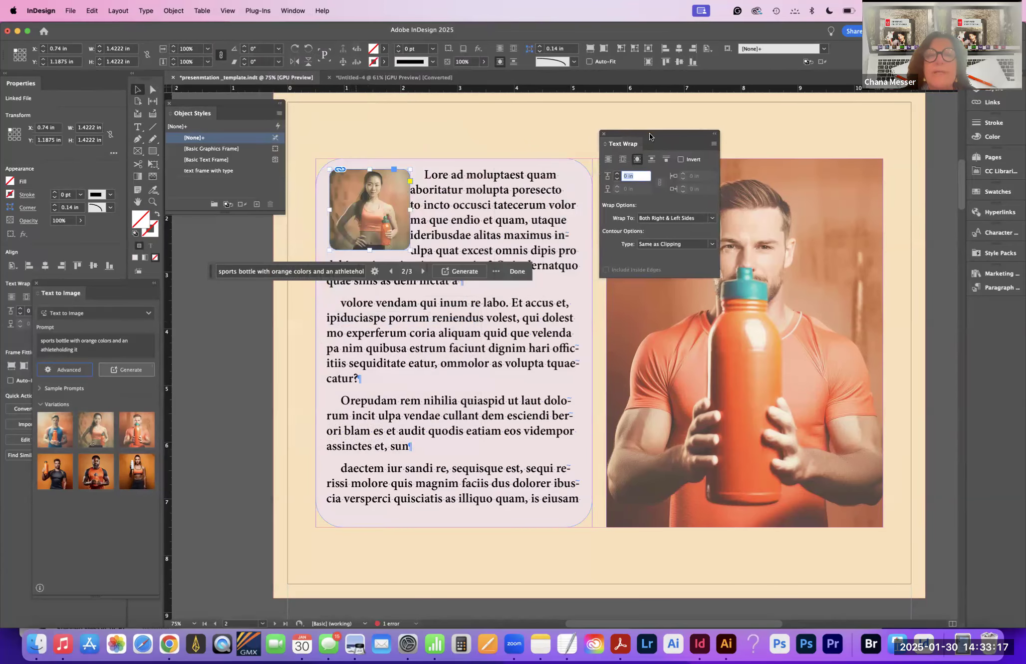
left_click(621, 172)
left_click(620, 172)
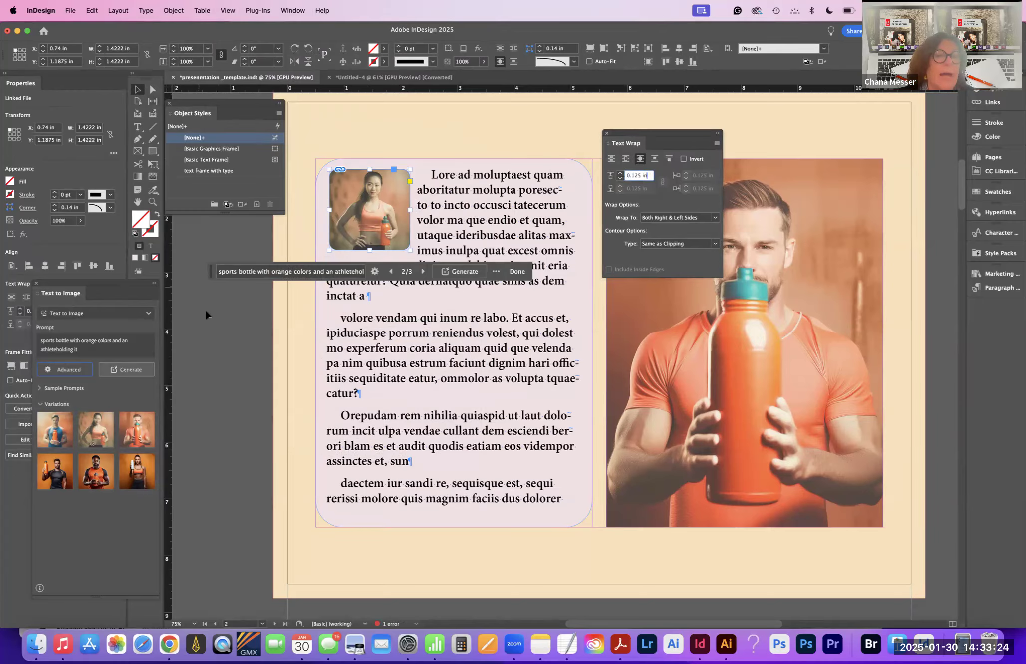
left_click(223, 364)
Step: Clear the Text Wrap panel off the large picture, round all the picture's corners to about 0.45 in and save the template
left_click_drag(625, 131, 963, 499)
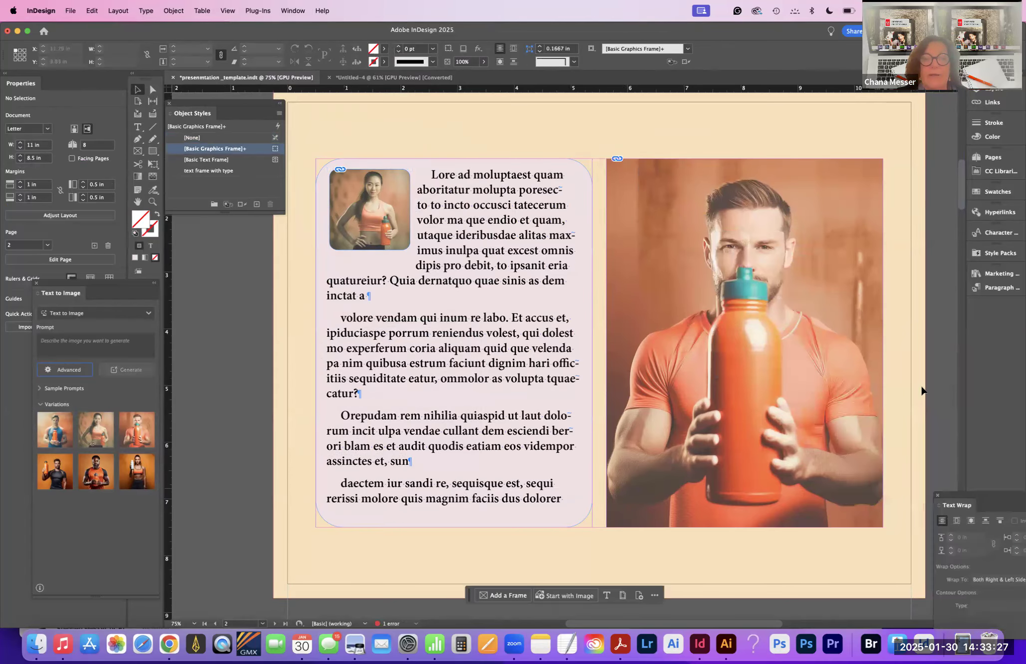
left_click(848, 298)
left_click(883, 171)
left_click_drag(881, 159, 856, 158)
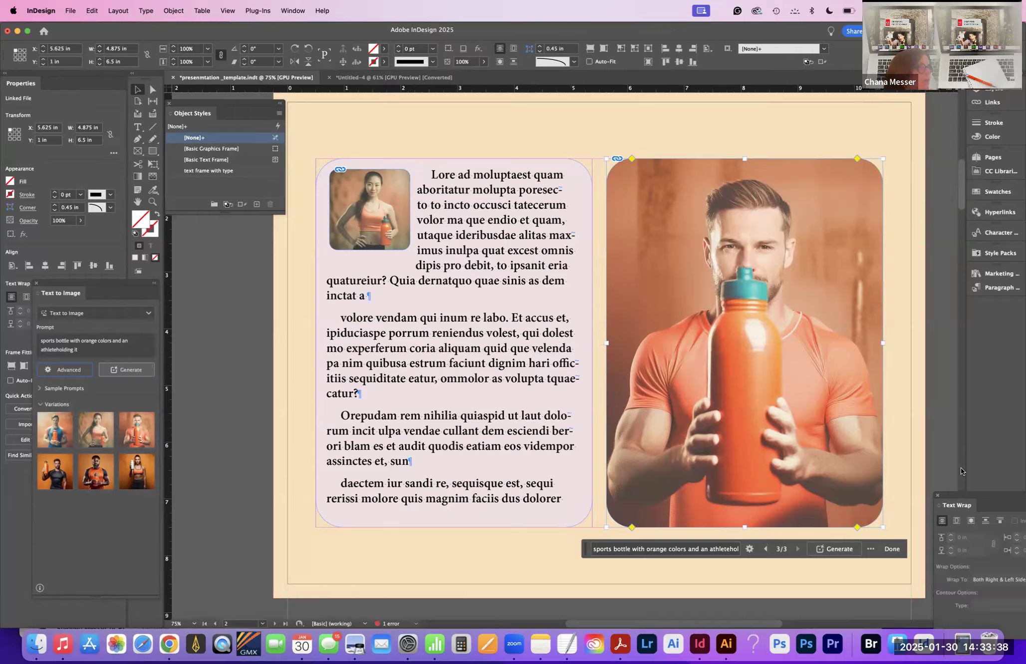
key("super+s")
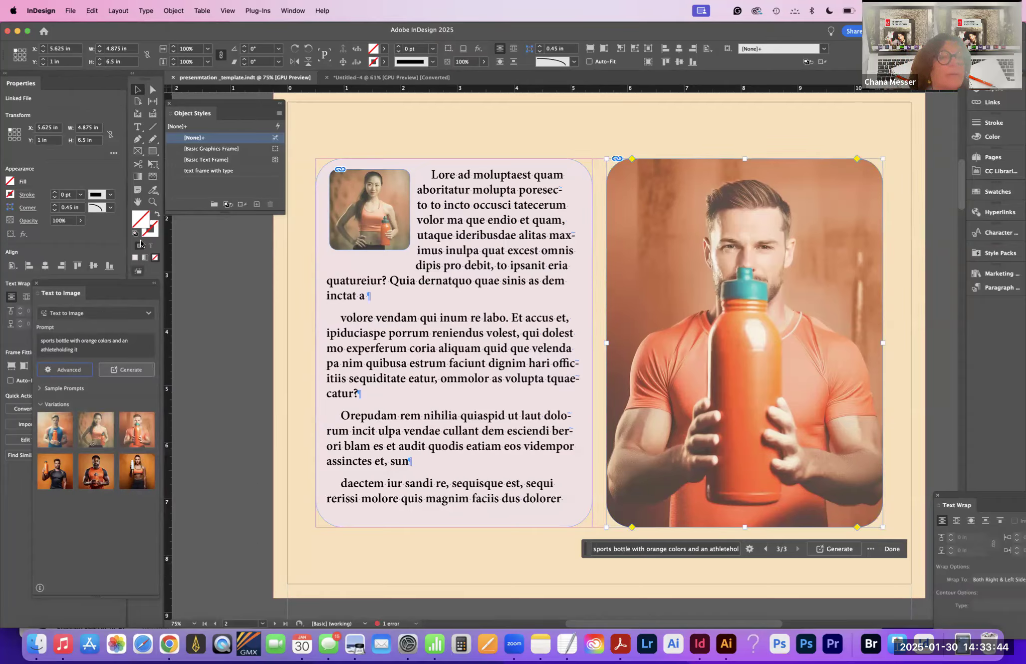
Step: Float the Tools panel, dock the Properties and Object Styles panels, and clear the Text to Image panel from the page
left_click_drag(148, 75, 207, 109)
left_click_drag(773, 173, 994, 210)
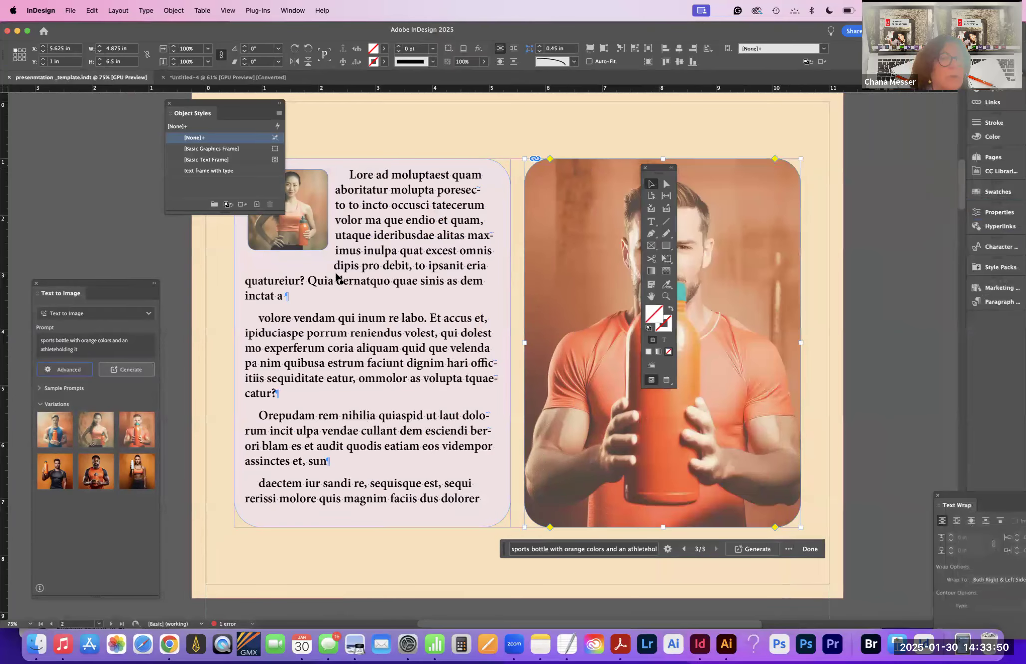
left_click_drag(133, 279, 1000, 240)
left_click_drag(201, 103, 932, 94)
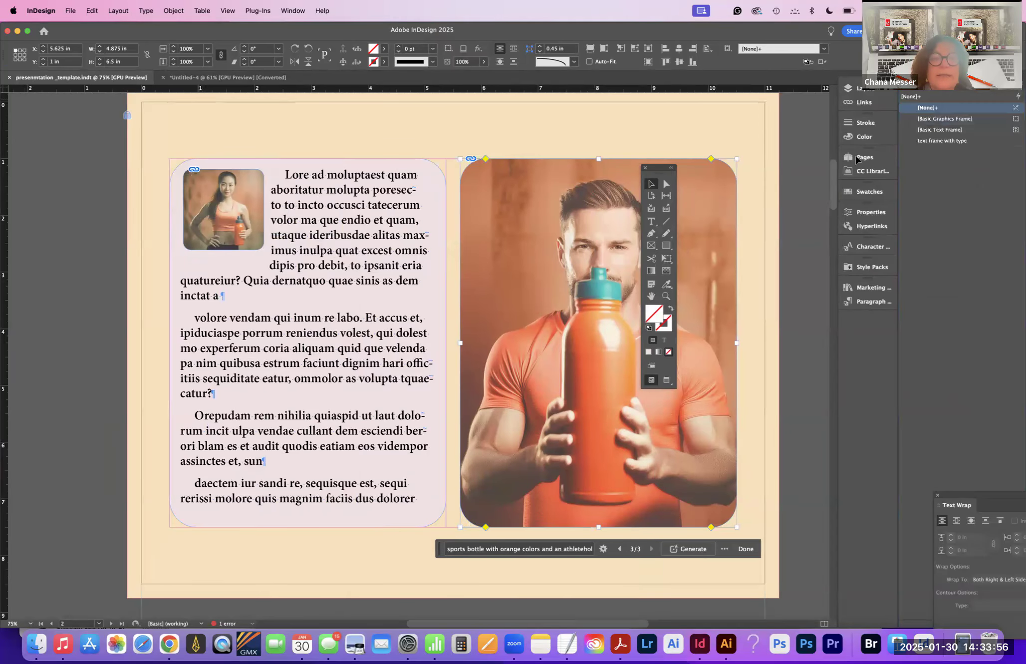
Step: Deselect the large picture, briefly hide all panels and switch the page to Preview mode
left_click(84, 367)
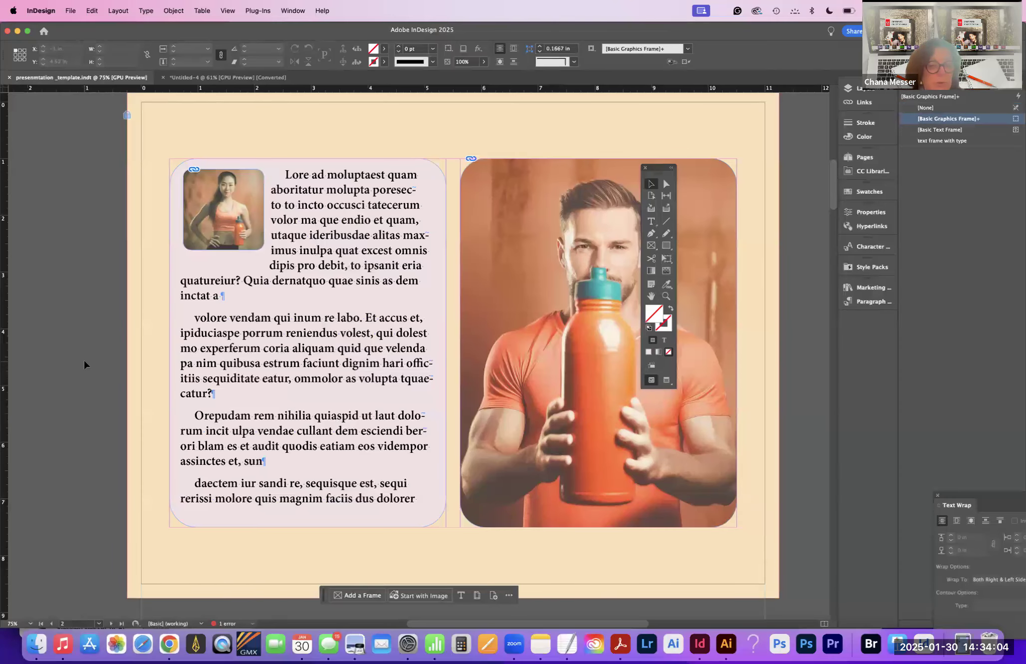
key("Tab")
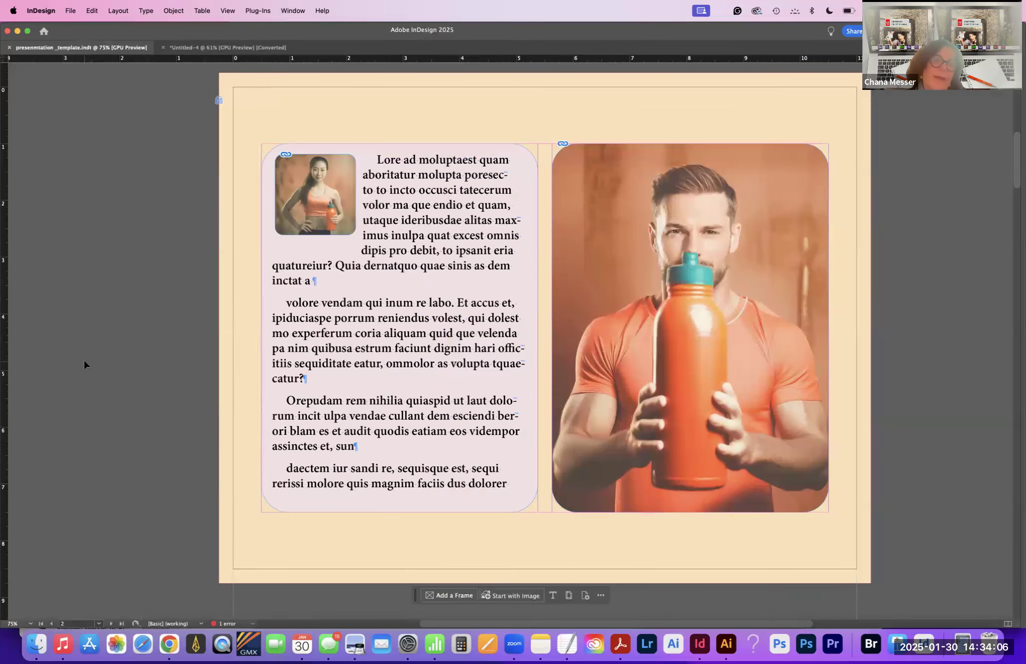
key("Tab")
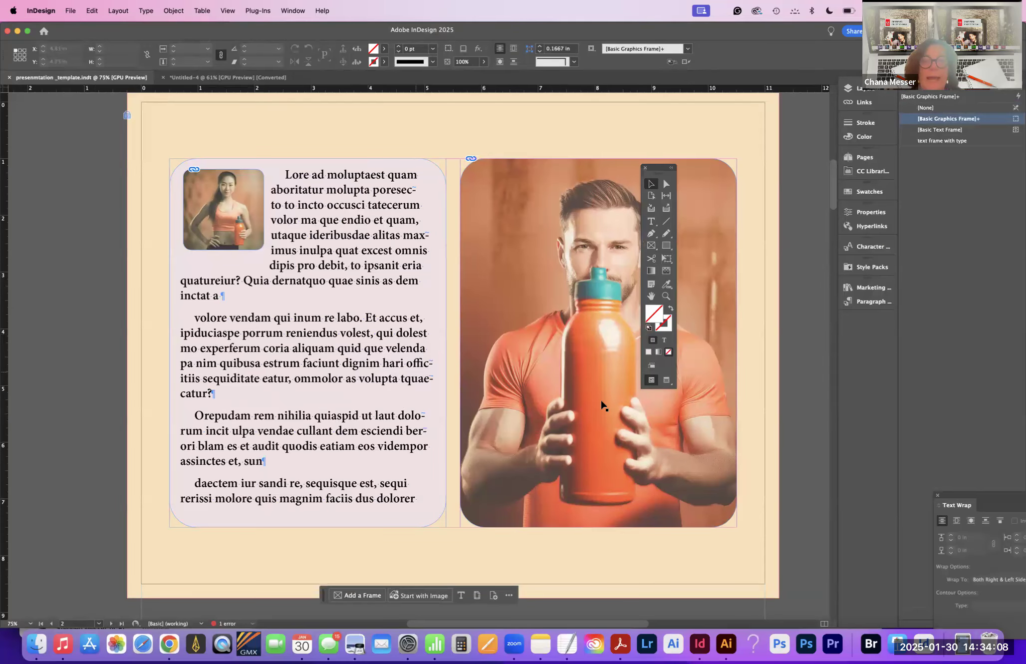
left_click(665, 380)
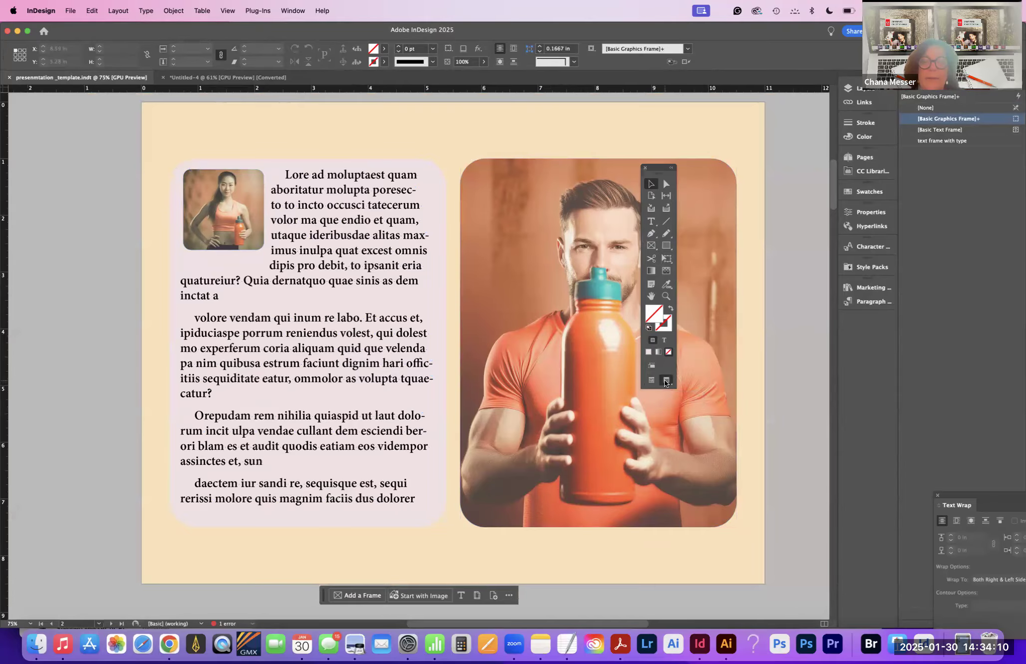
Step: View the document in Presentation mode, page through it to the last page and leave the presentation
left_click(665, 380)
left_click(693, 431)
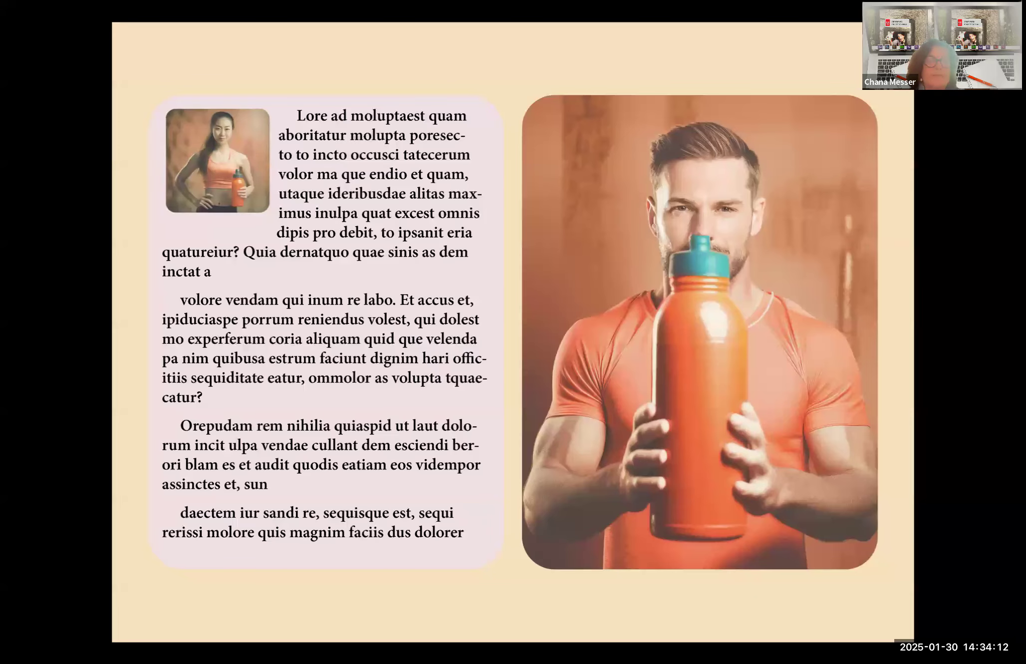
key("Right")
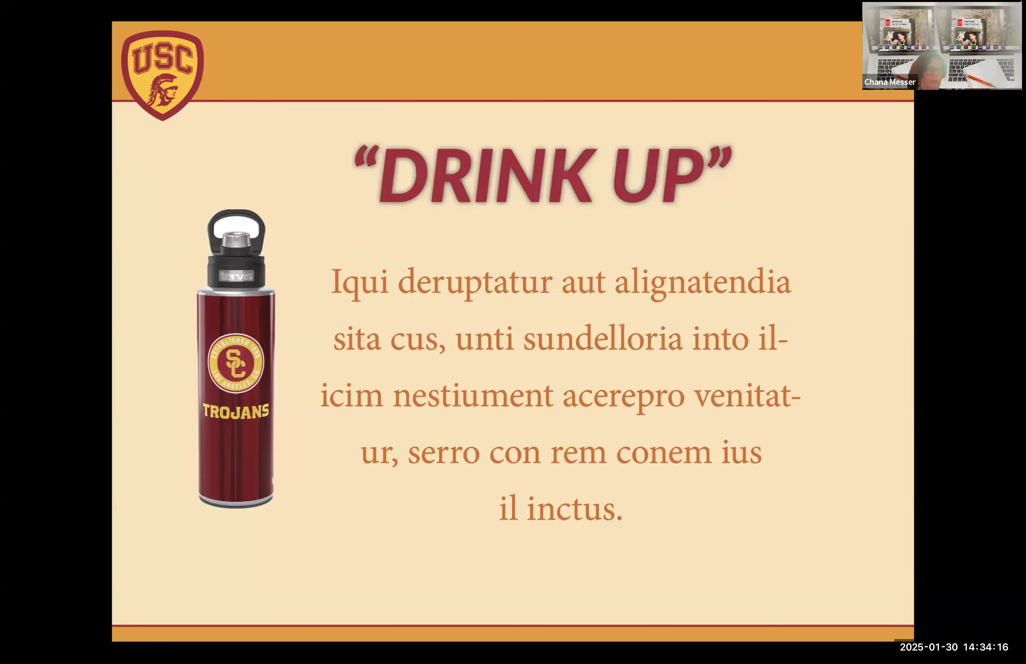
key("Left")
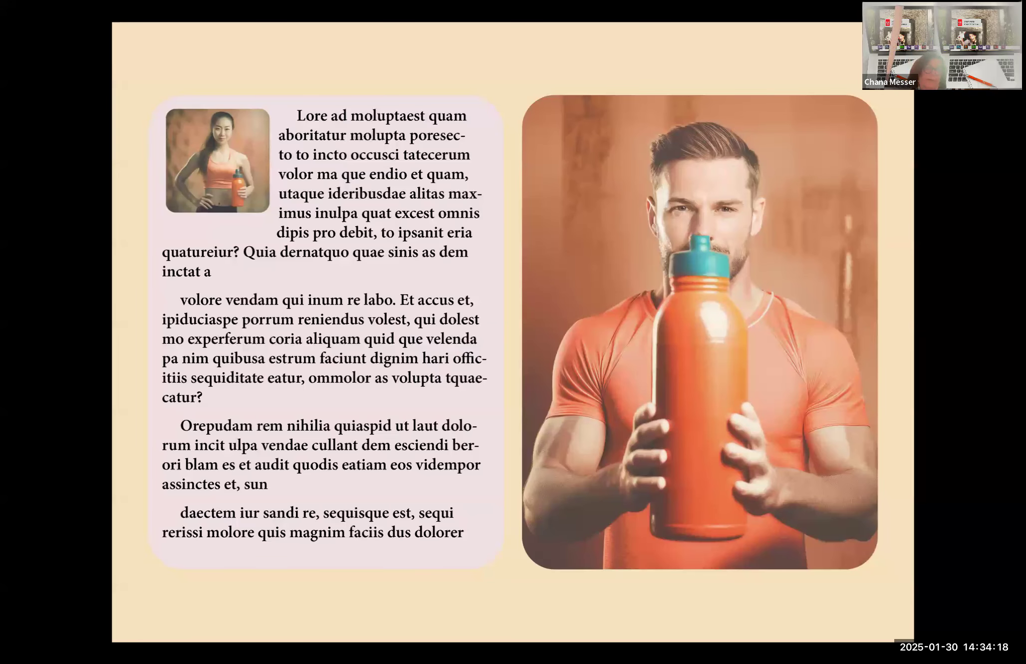
key("Right")
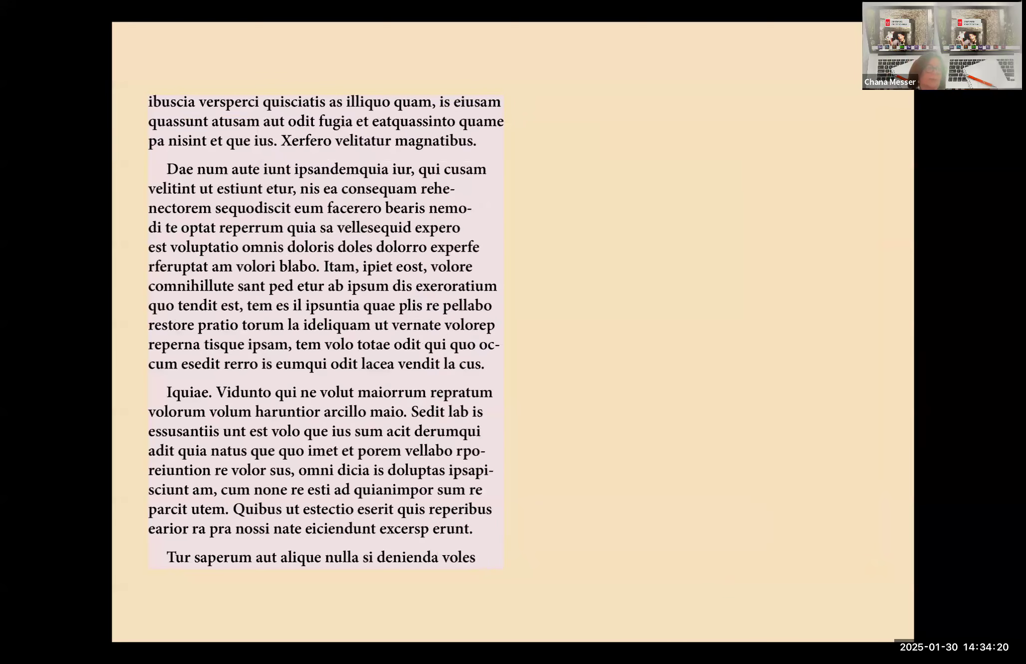
key("Right")
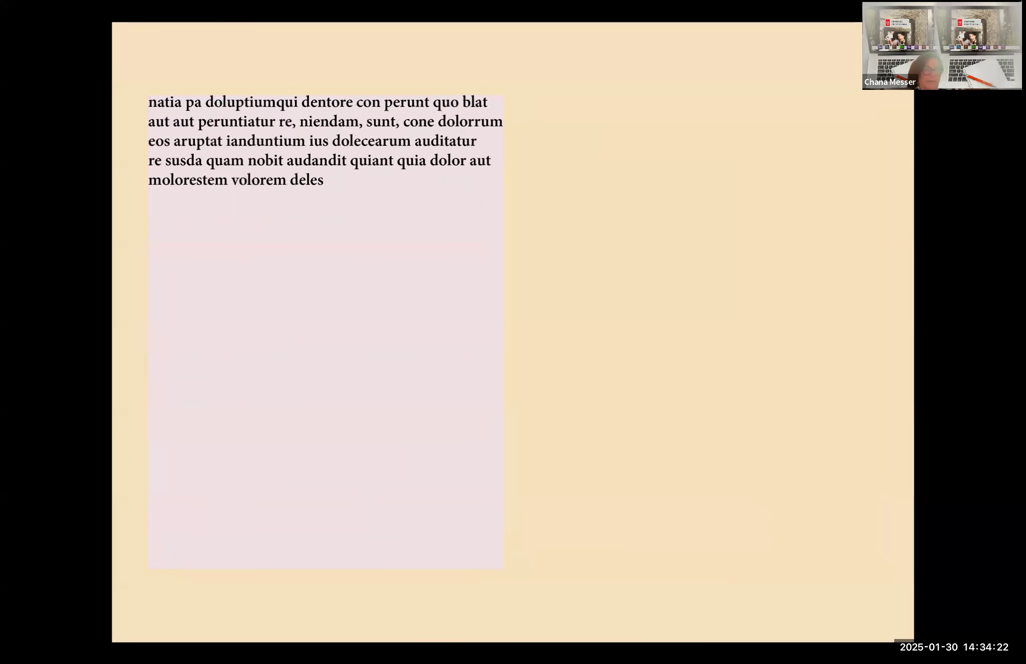
key("Right")
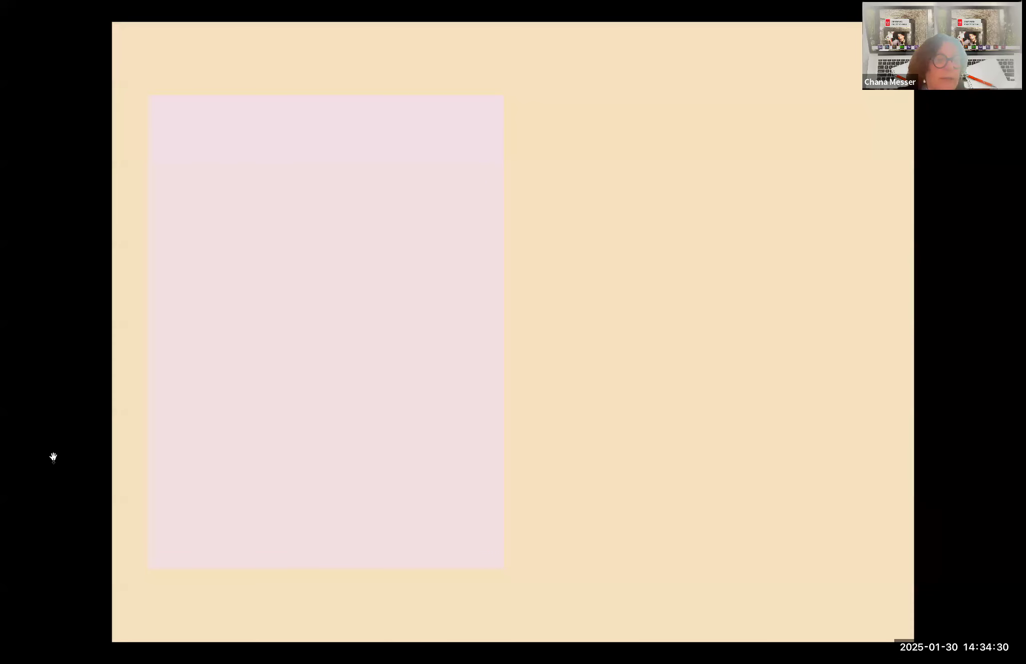
left_click(76, 457)
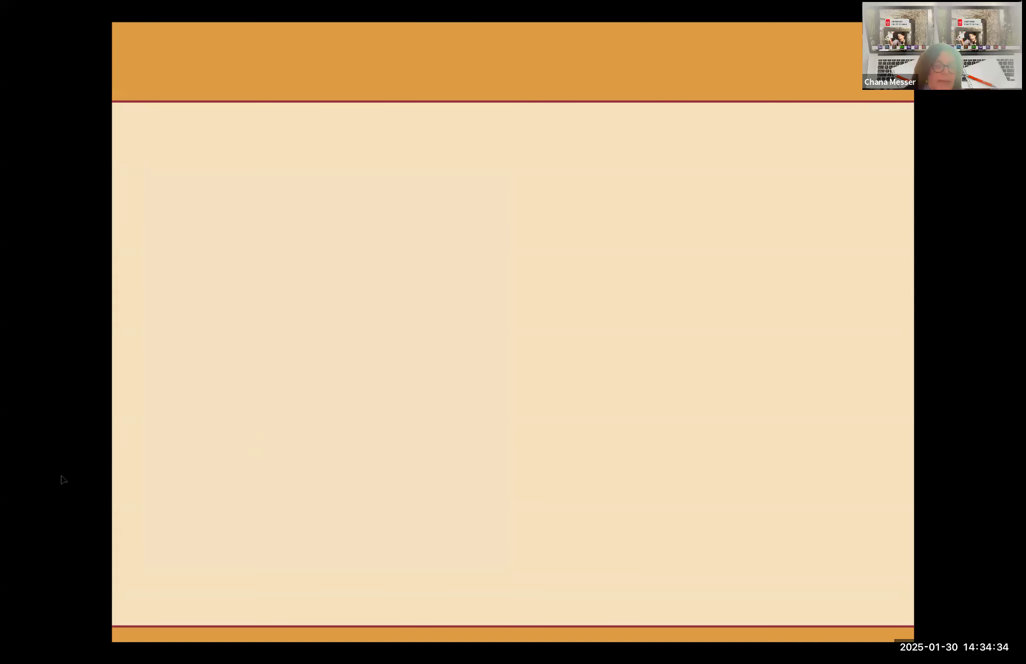
key("Escape")
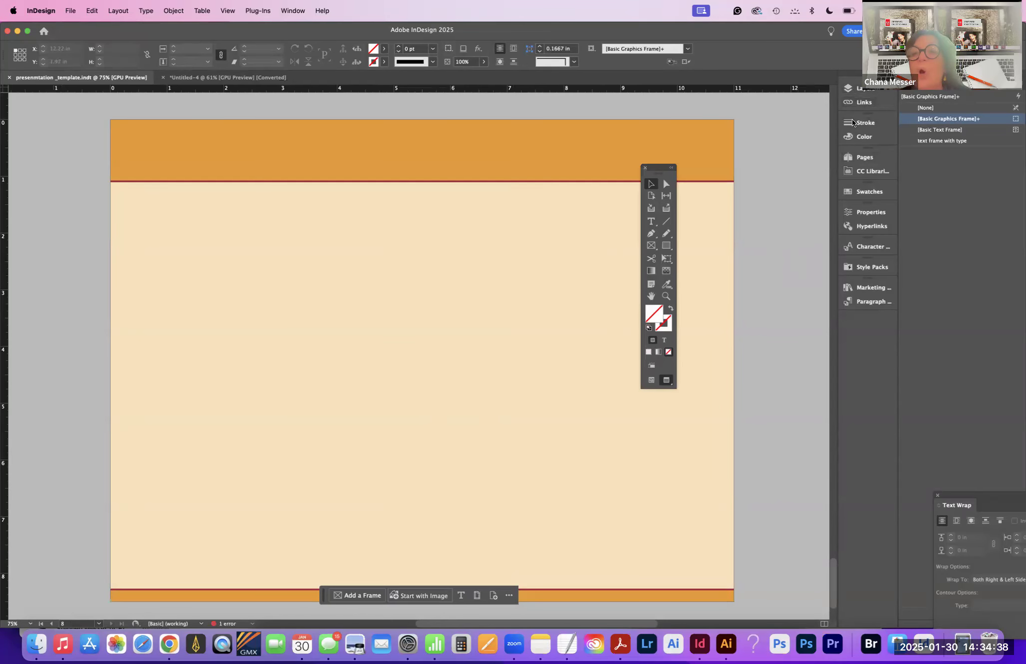
Step: Dock the floating Text Wrap panel with the collapsed panels
left_click_drag(950, 498, 869, 321)
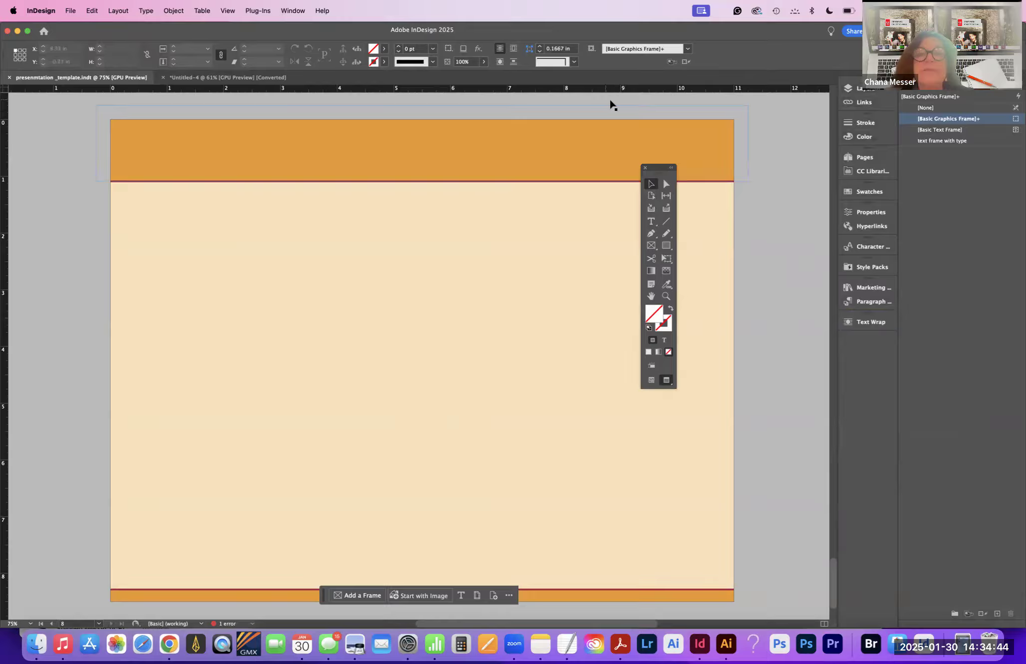
Step: Review pages 1 and 2, and select the text frame on page 2 to check its object style
left_click(847, 157)
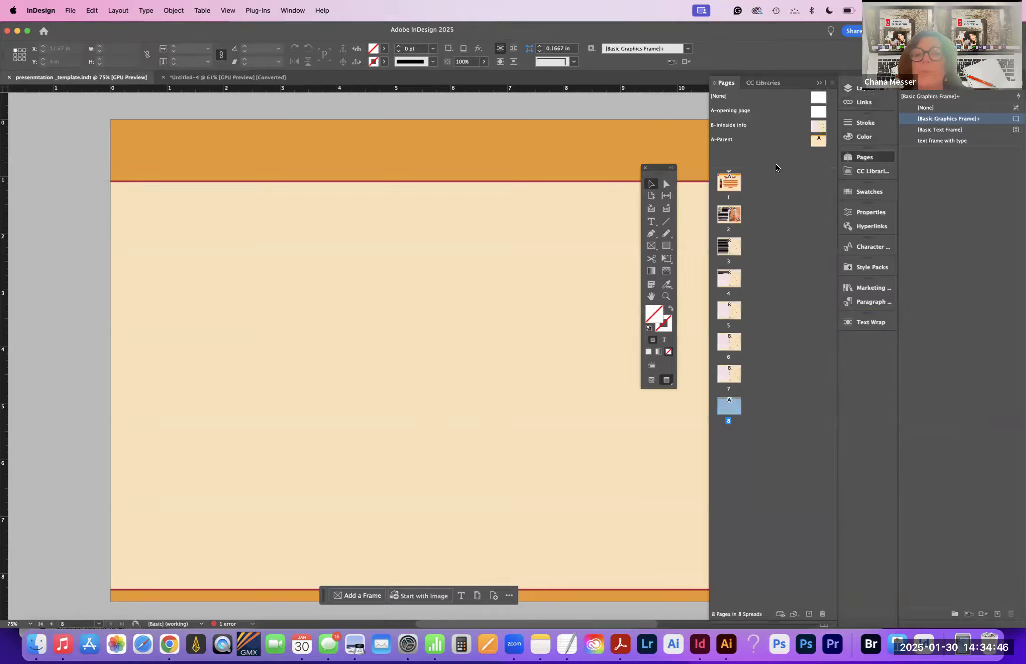
double_click(728, 185)
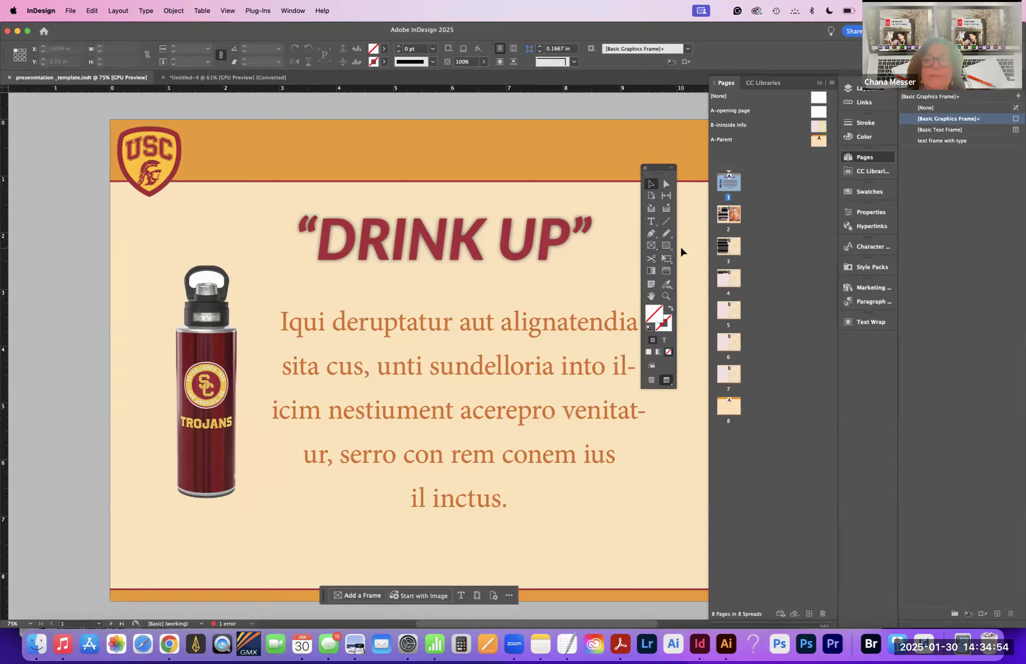
double_click(728, 214)
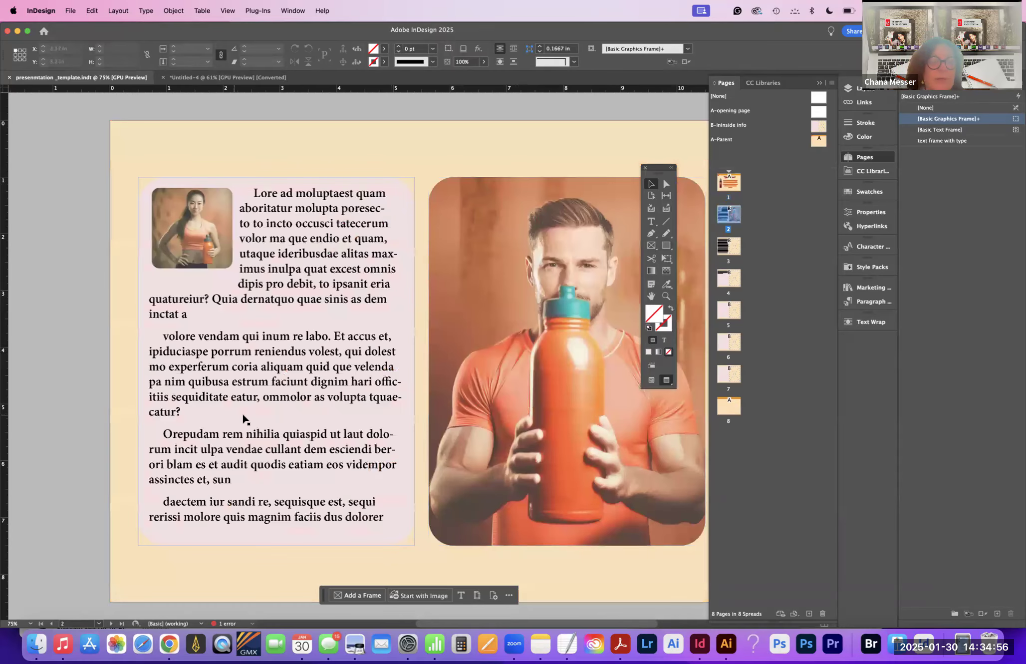
left_click(245, 418)
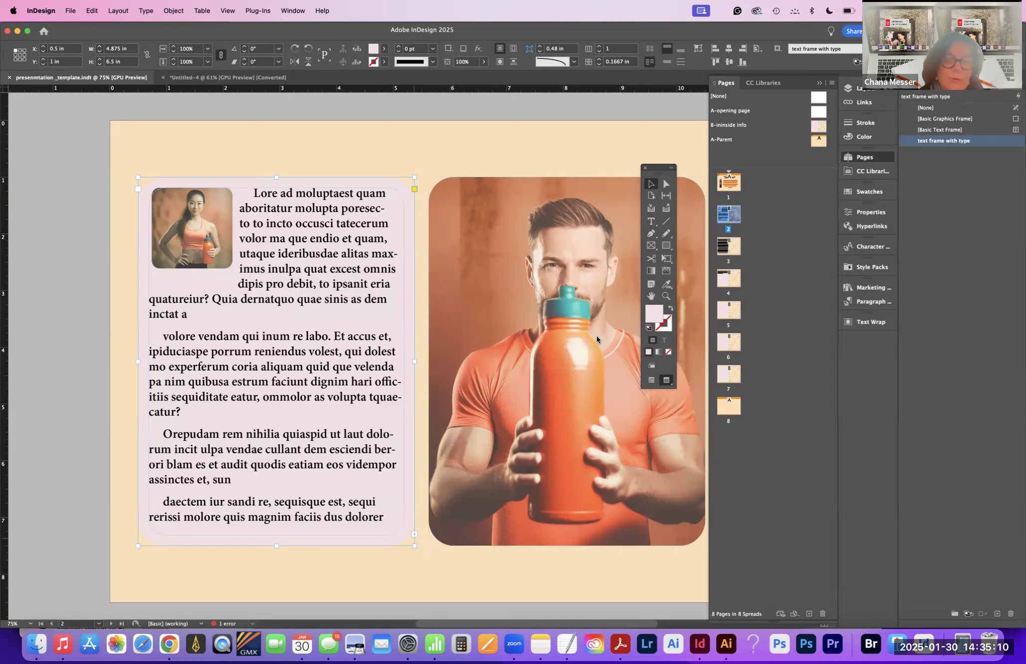
Step: Apply the "product in formation" paragraph style to all the text in the text frame on page 3
double_click(728, 247)
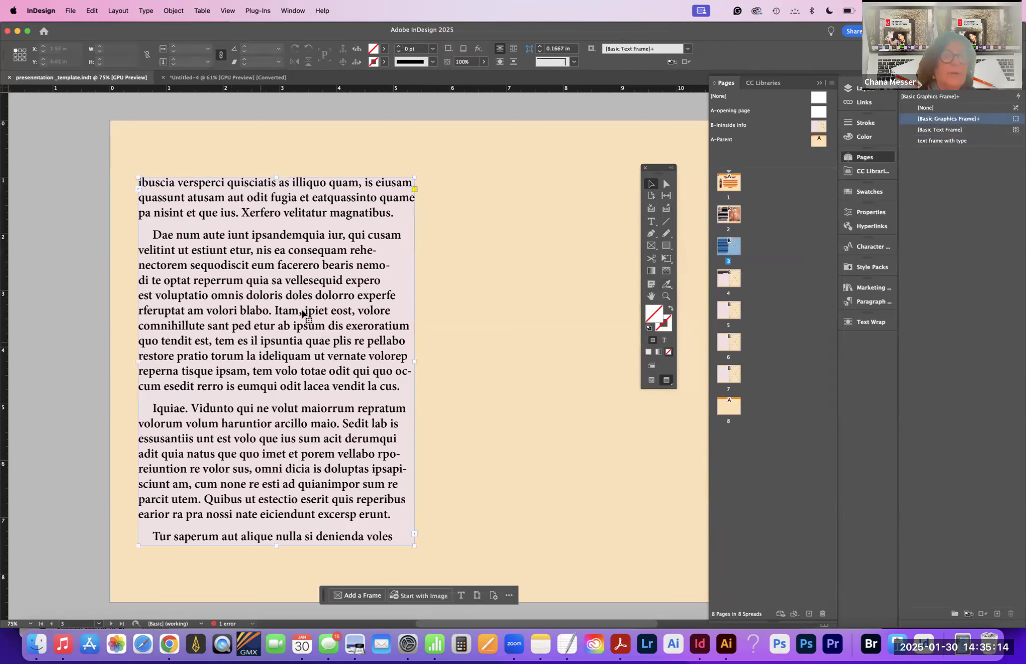
left_click(327, 329)
left_click(652, 221)
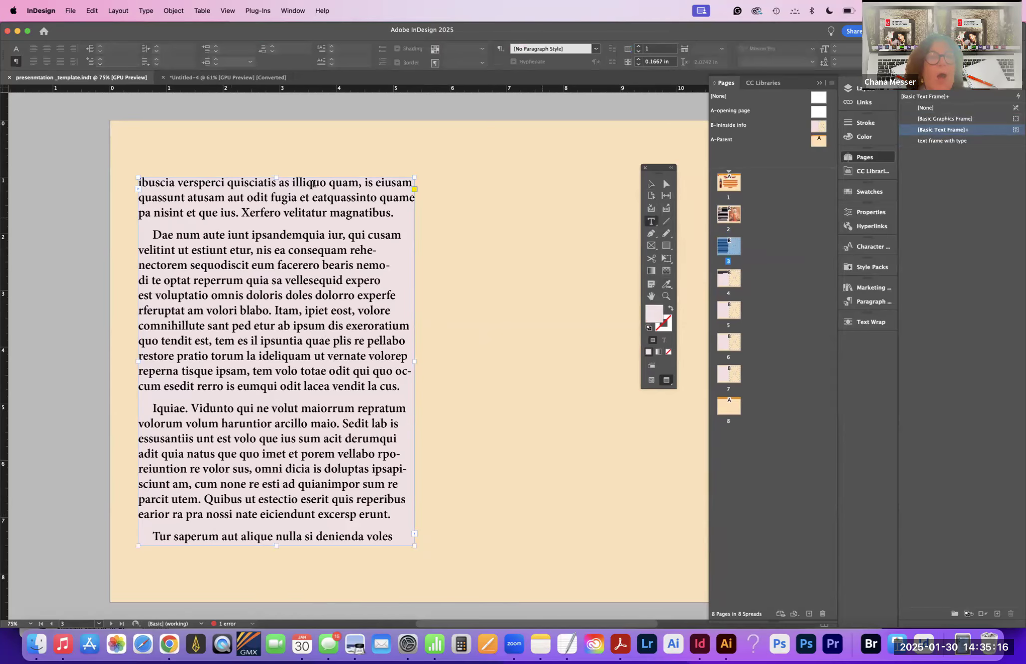
left_click(282, 189)
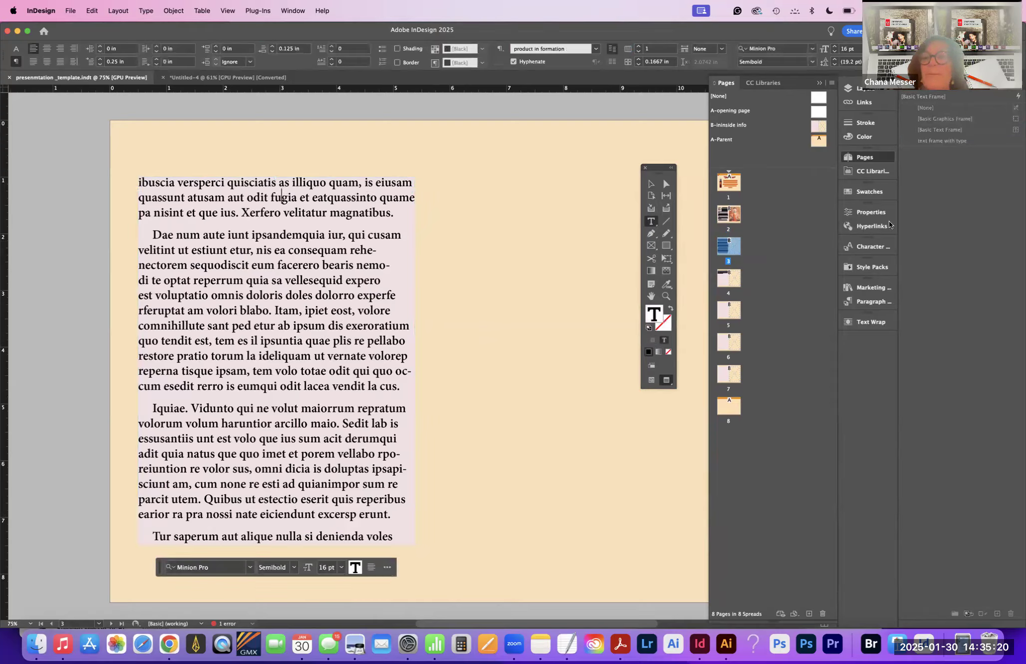
left_click(863, 300)
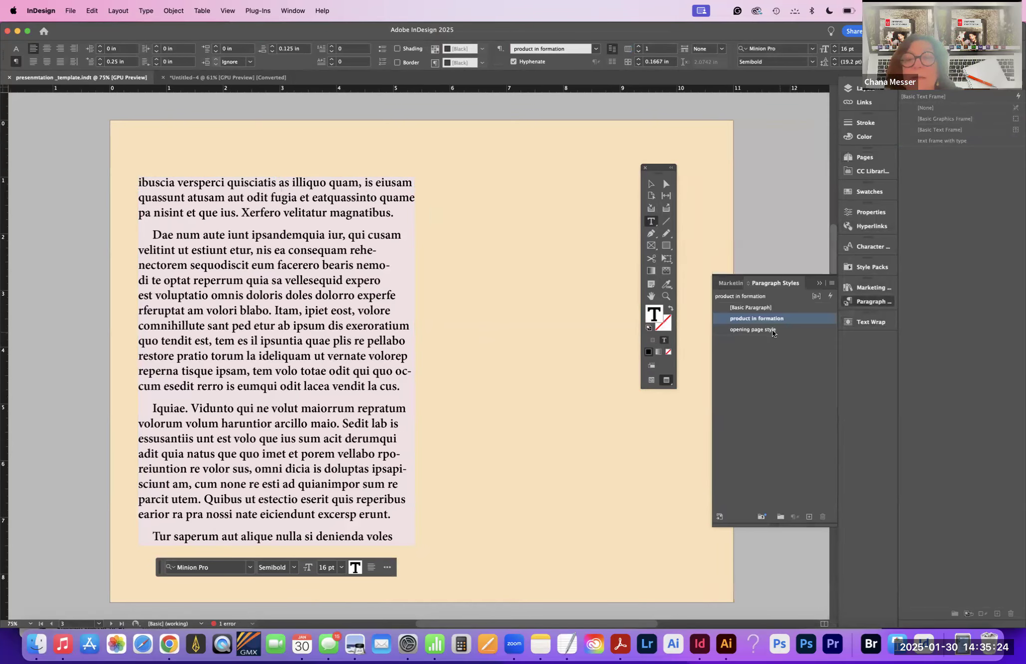
left_click(309, 291)
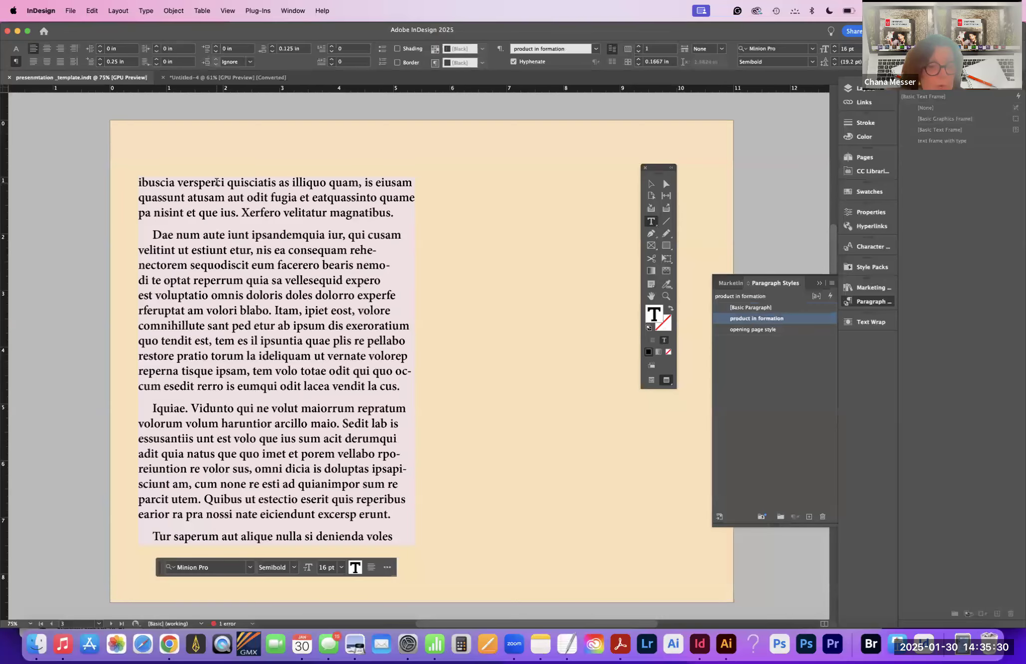
key("super+a")
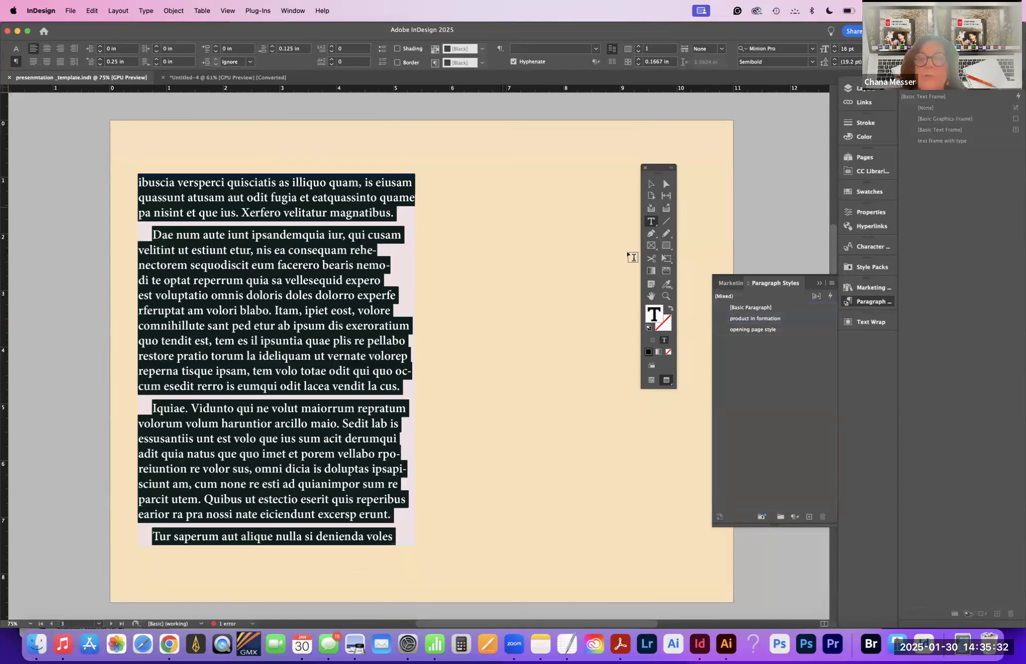
left_click(738, 321)
left_click(737, 320)
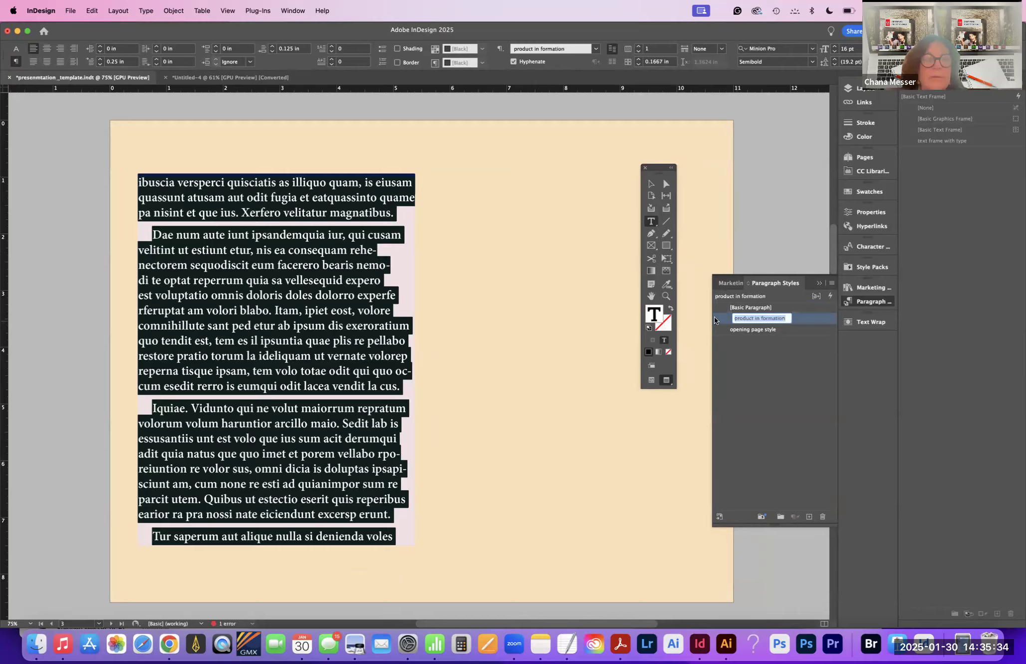
Step: Apply the "text frame with type" object style to the text frame on page 3
left_click(651, 184)
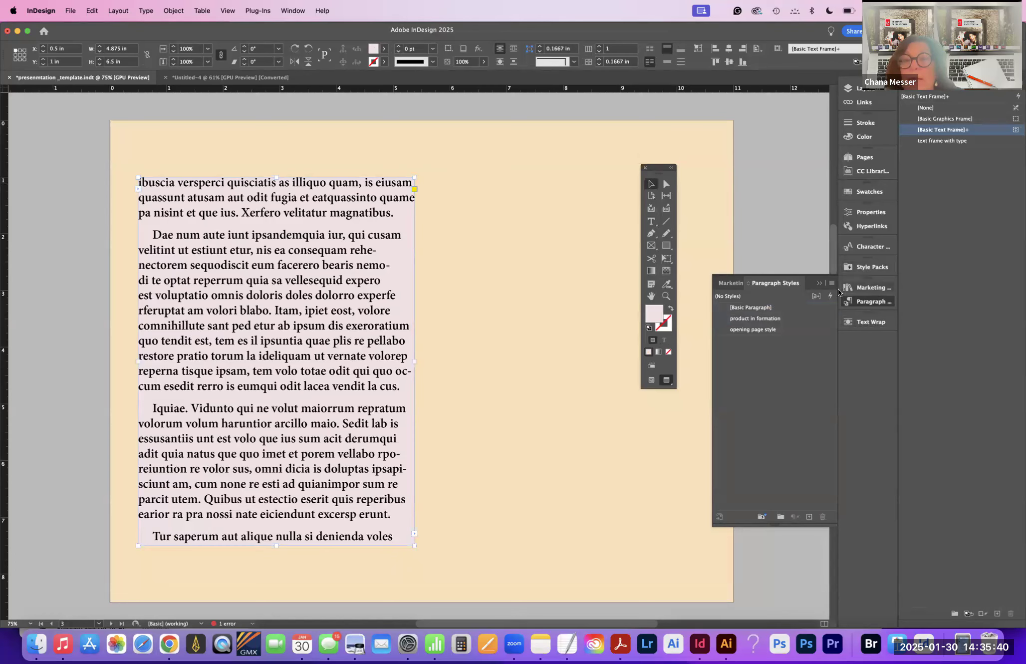
left_click(726, 284)
left_click(964, 287)
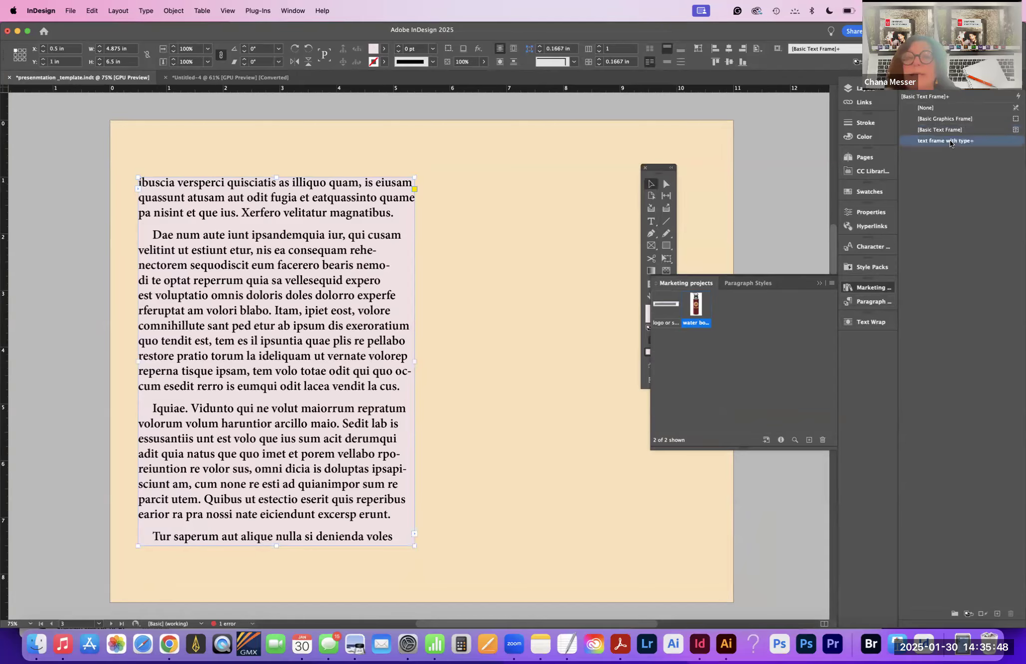
left_click(950, 141)
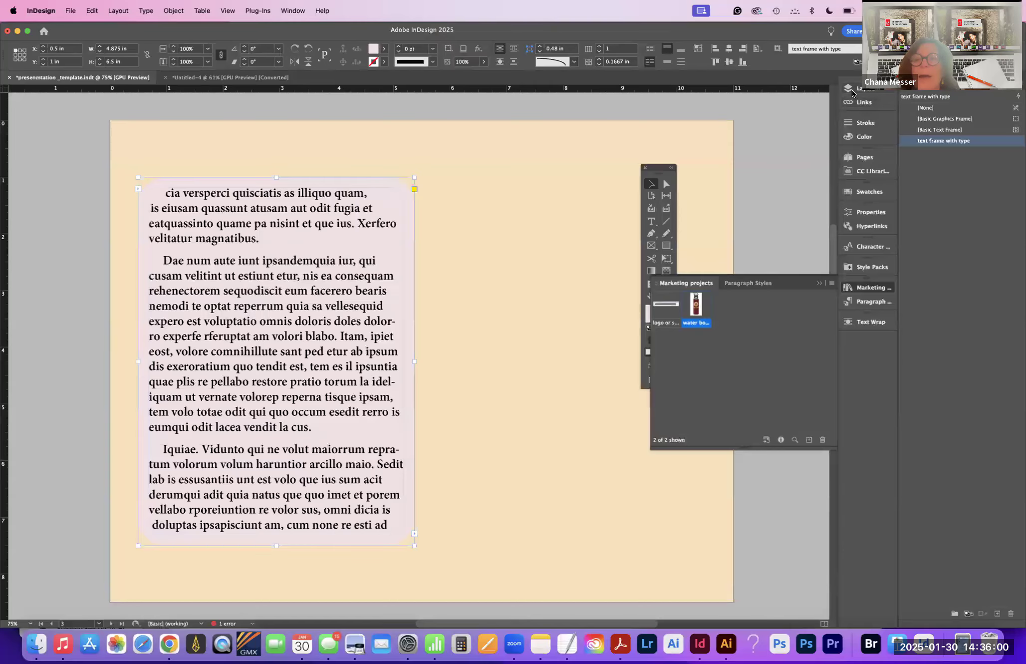
Step: Go to page 4 and apply the "text frame with type" object style to its text frame
left_click(849, 158)
double_click(729, 279)
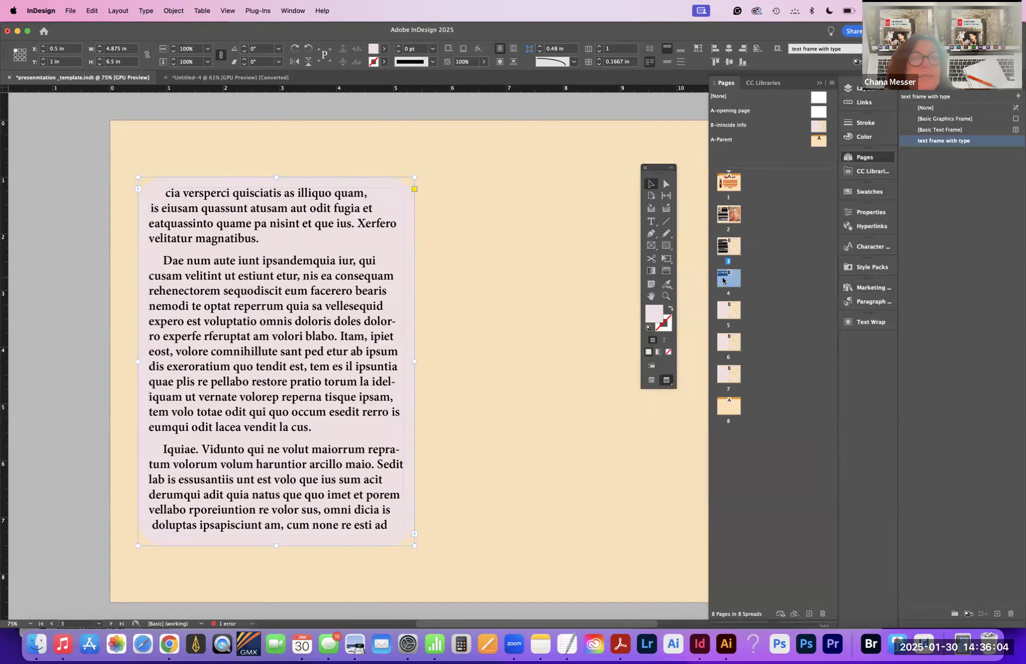
left_click(248, 313)
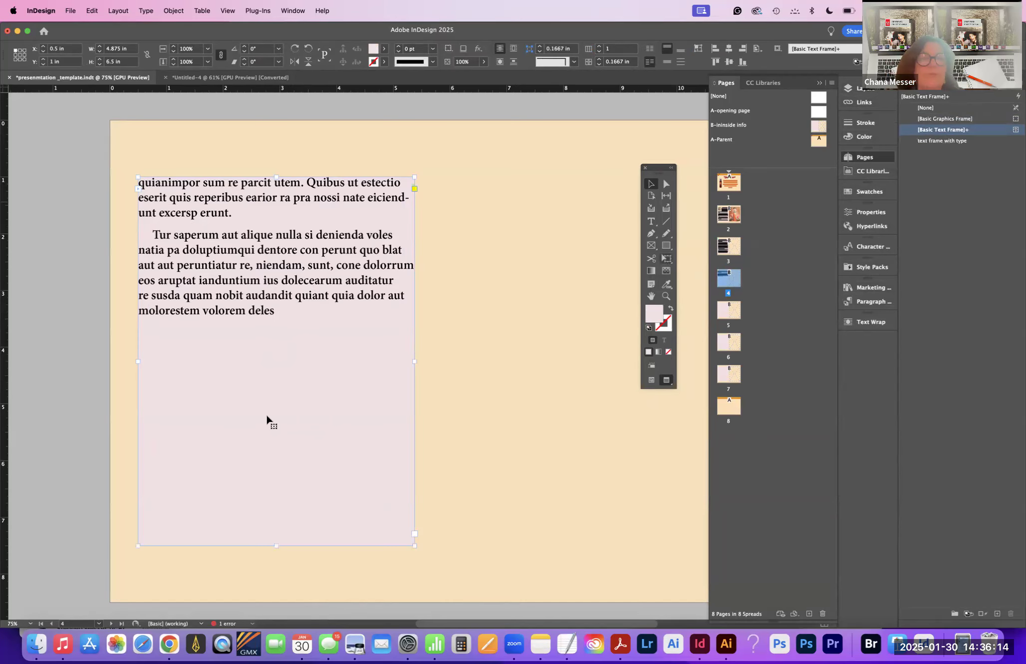
left_click(935, 140)
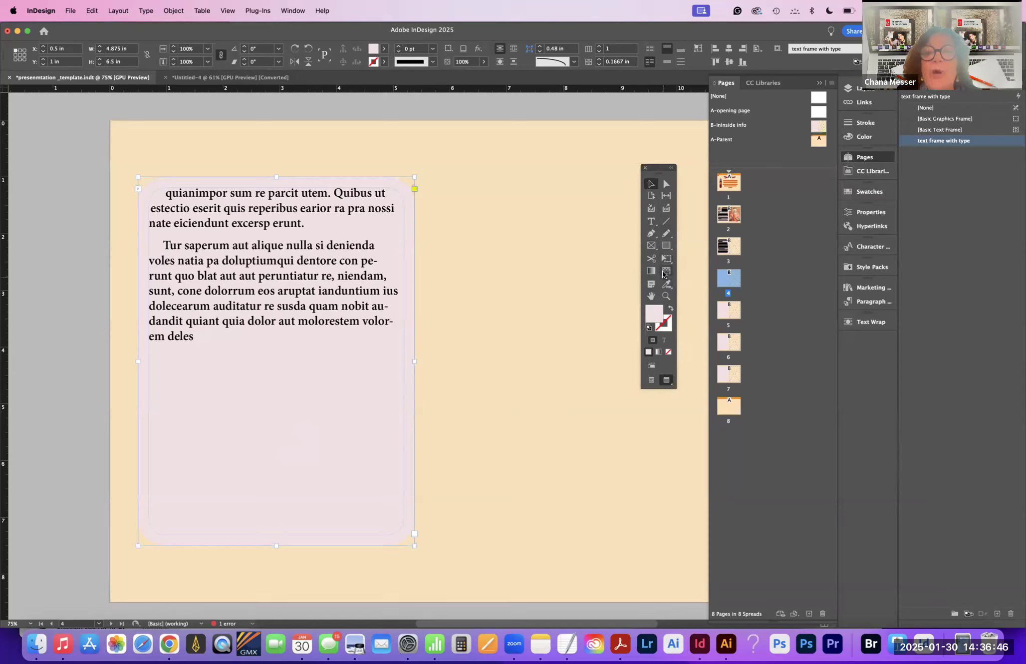
Step: Draw a graphics frame about 2.93 by 2.69 in below page 4's text and place Snippet_31DAB7F01.idms over it
left_click(651, 245)
left_click_drag(192, 373, 357, 525)
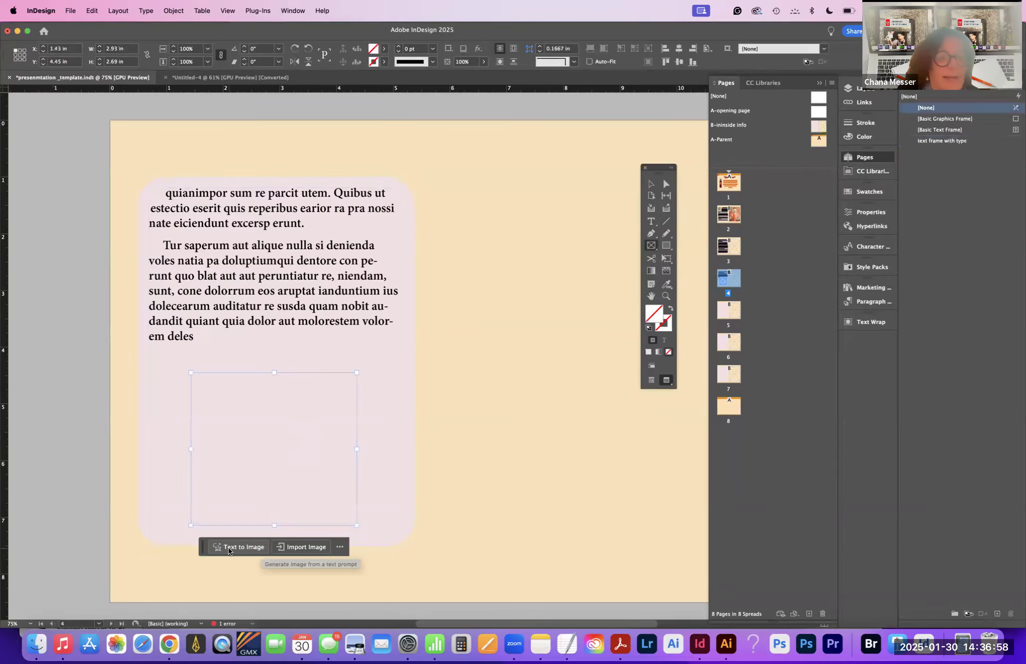
left_click(297, 547)
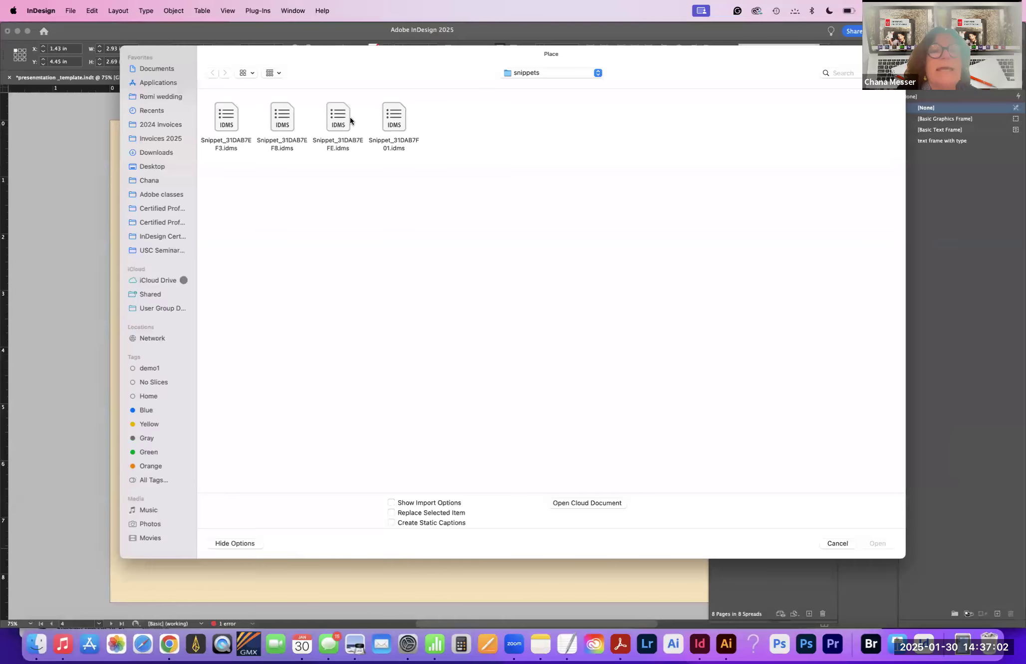
left_click(395, 127)
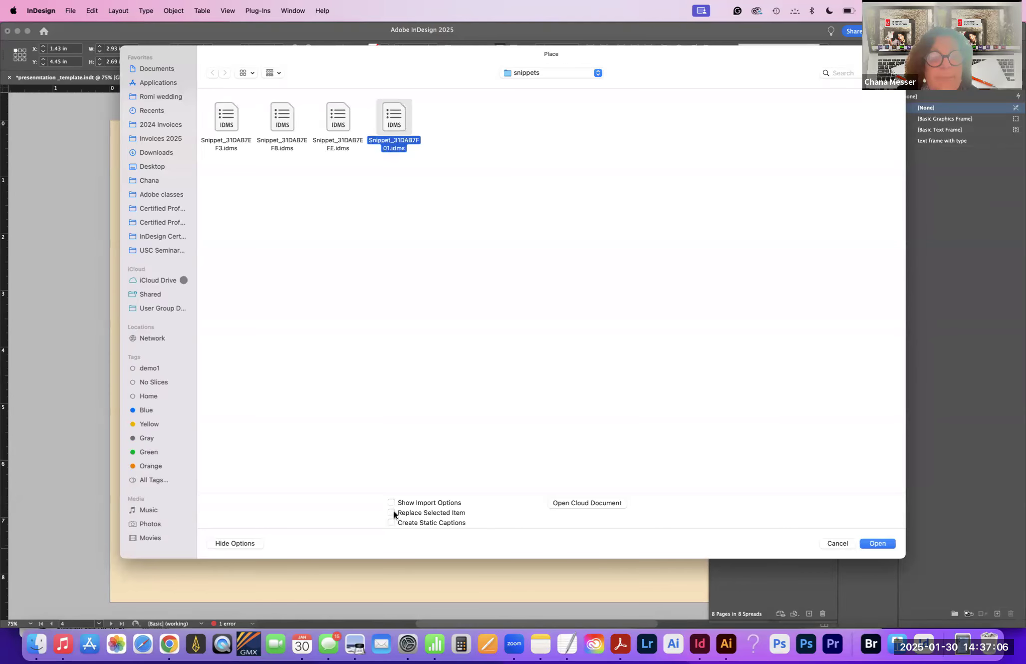
left_click(877, 543)
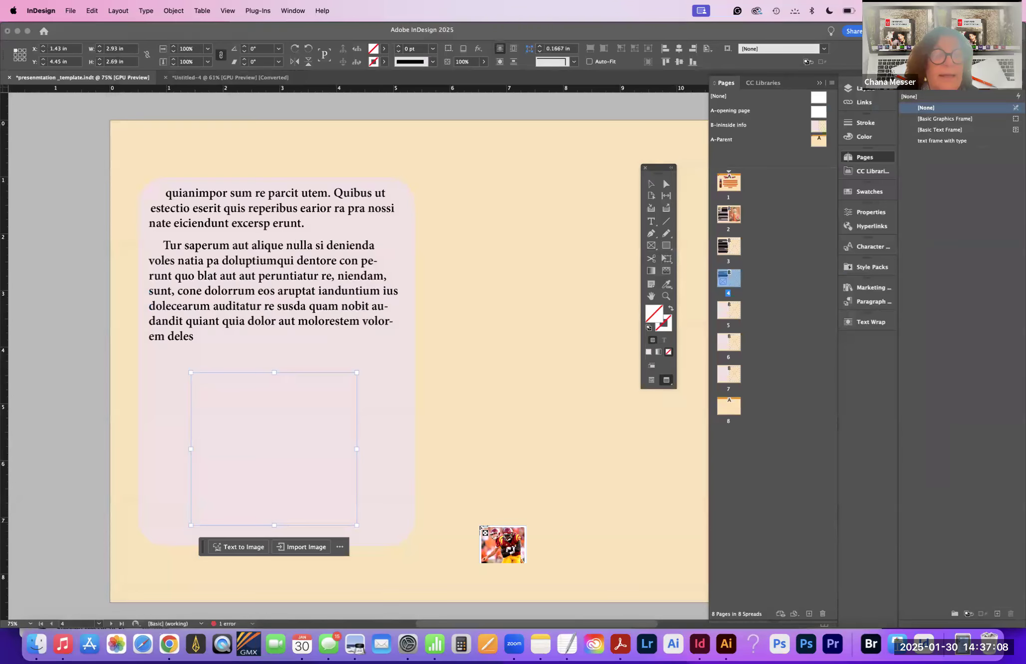
left_click(256, 403)
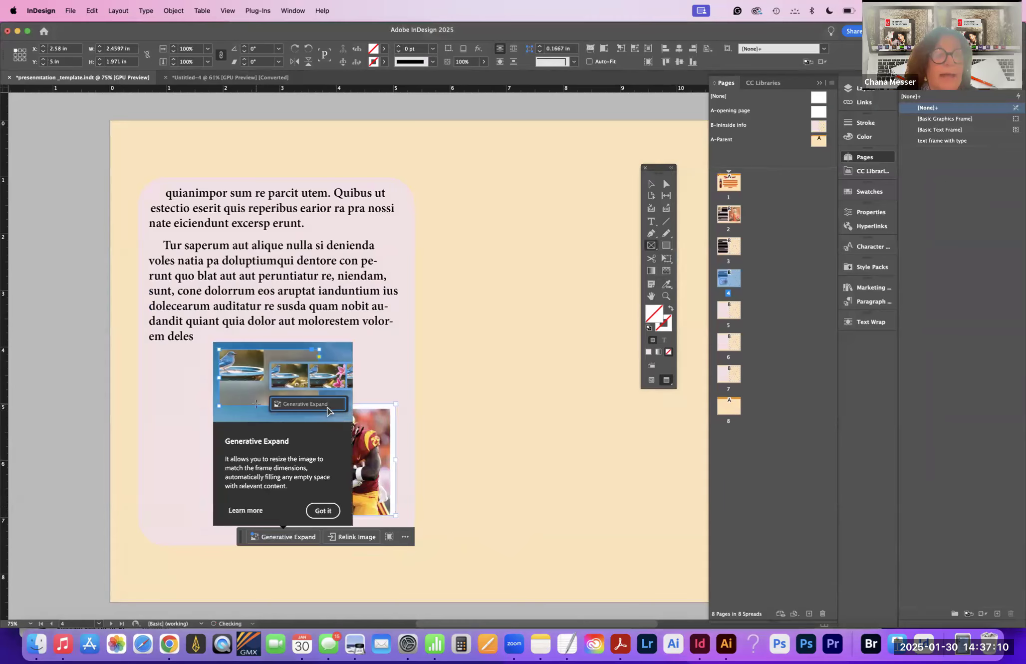
left_click(316, 513)
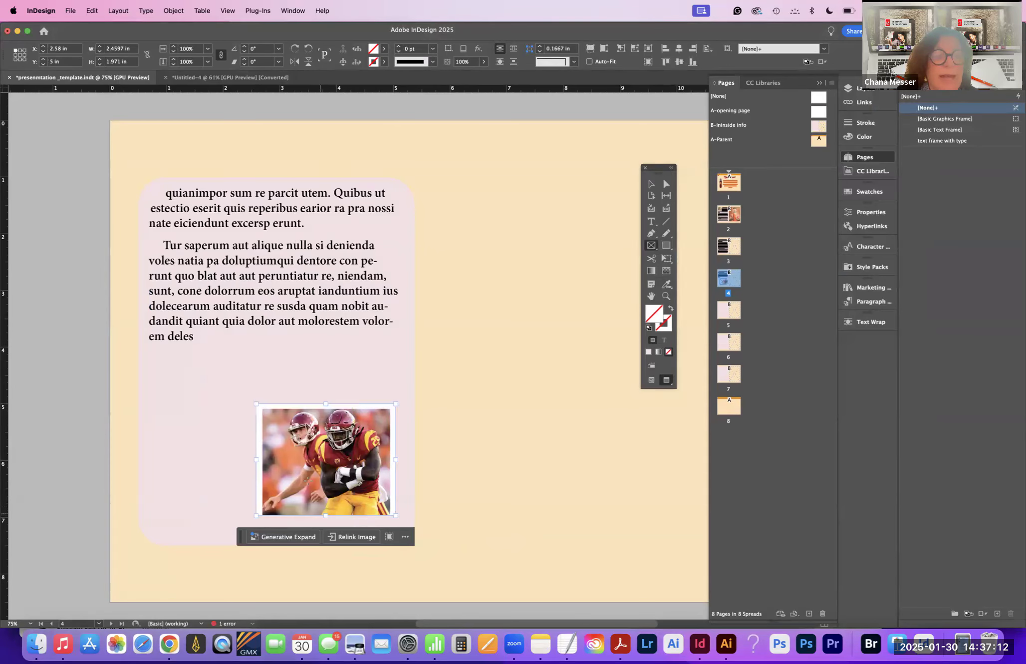
Step: Move the football picture to the upper part of the drawn frame and crop its edges to remove the white border
left_click(651, 184)
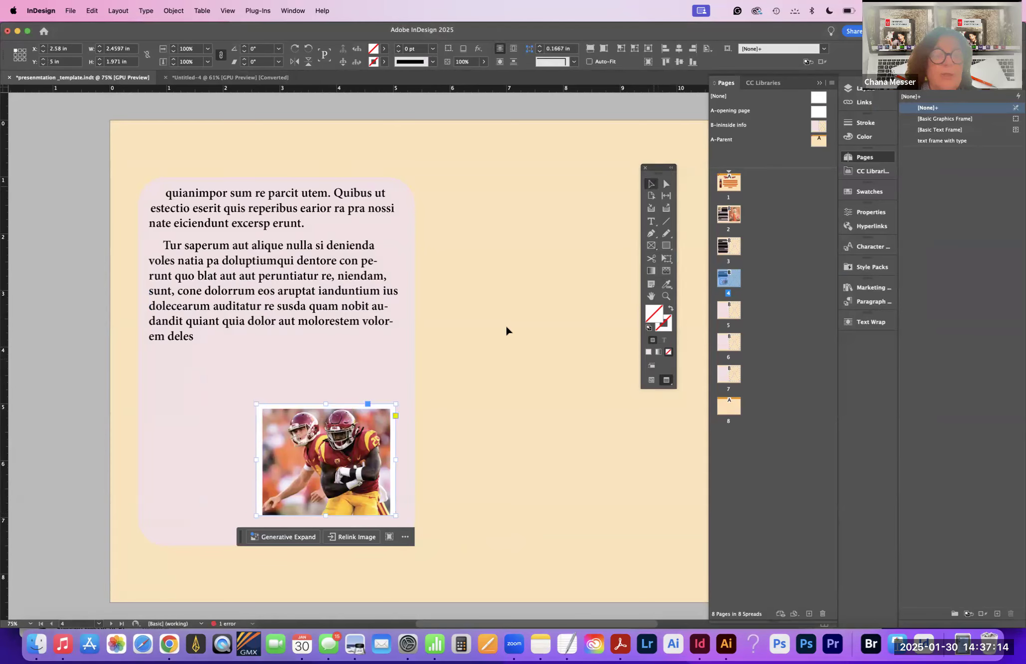
left_click_drag(273, 480, 226, 452)
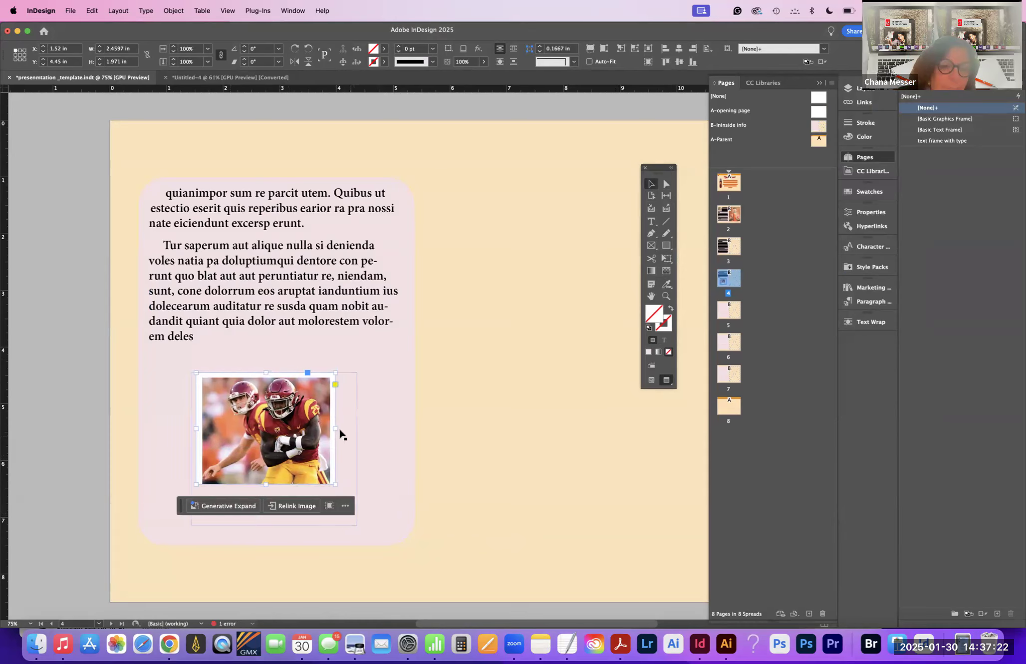
left_click_drag(333, 428, 326, 426)
left_click_drag(261, 373, 261, 378)
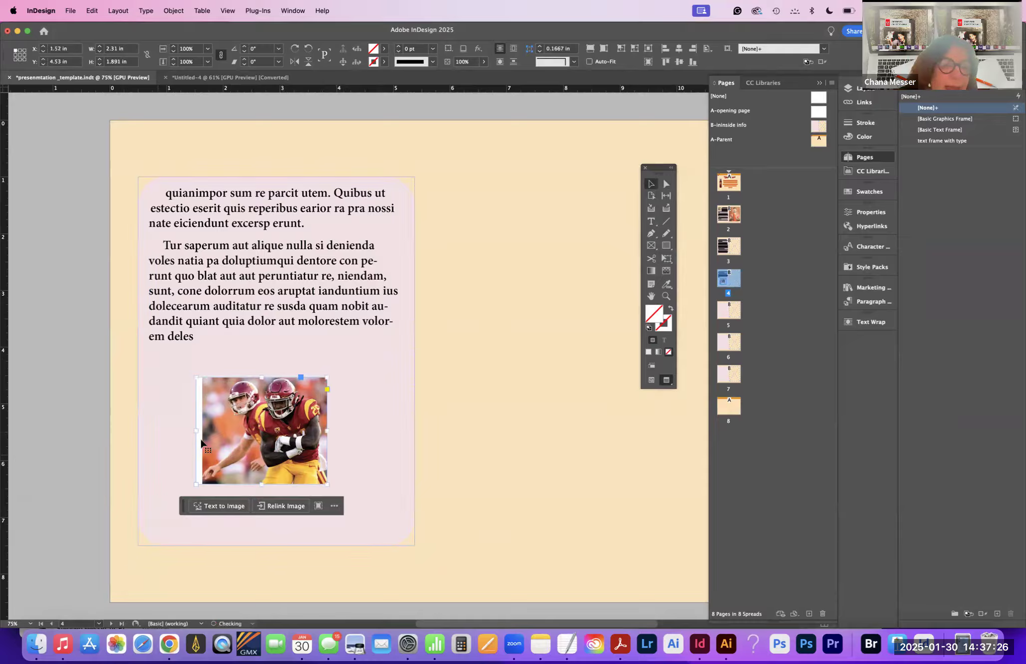
left_click_drag(196, 431, 204, 430)
Step: Deselect everything on page 4 and switch the page to Normal screen mode to show the frame edges
left_click(389, 519)
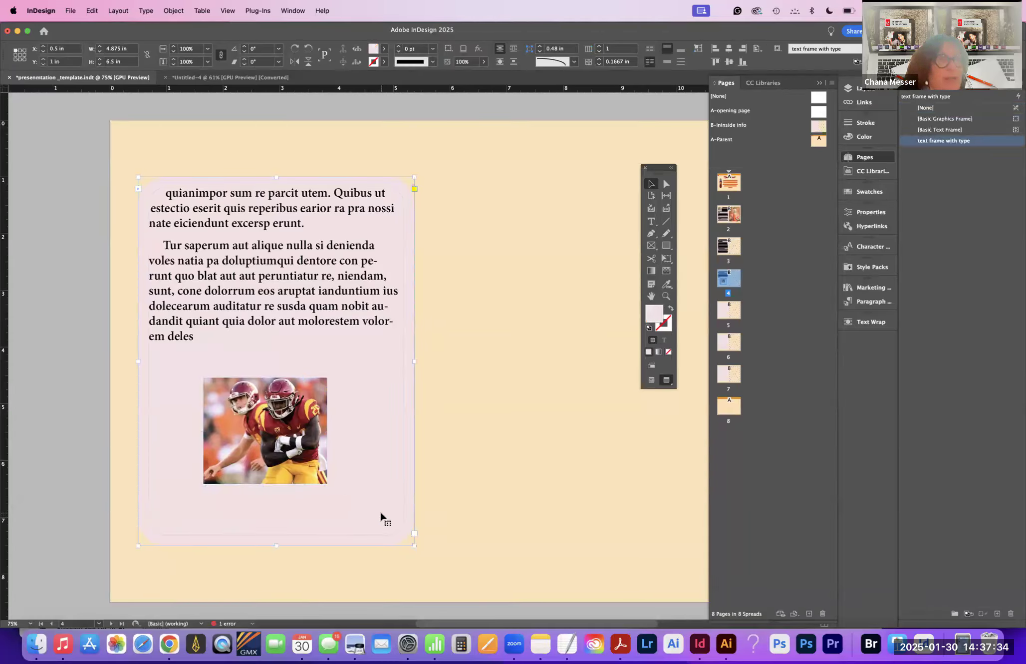
left_click(492, 493)
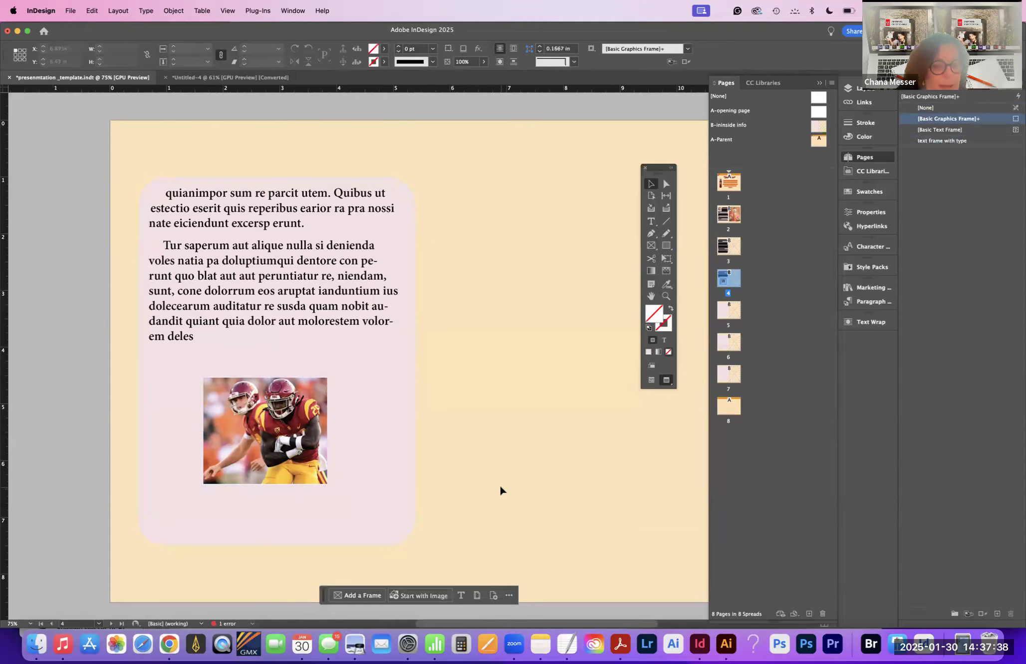
key("w")
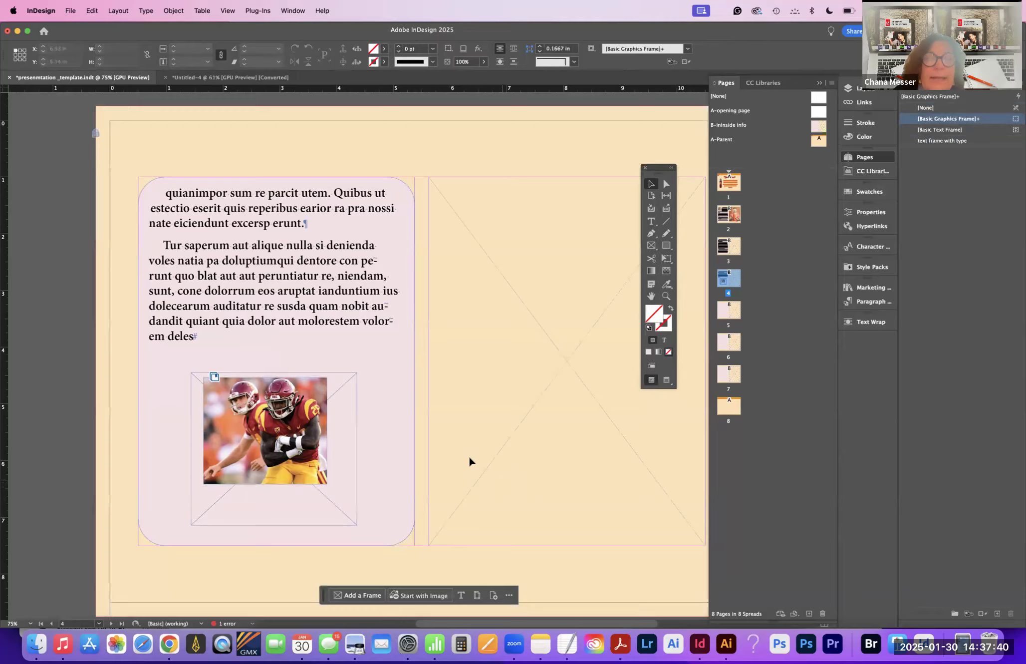
Step: Try placing Snippet_31DAB7EF3.idms in the large empty picture frame on page 4, and delete the placed logo
left_click(540, 360)
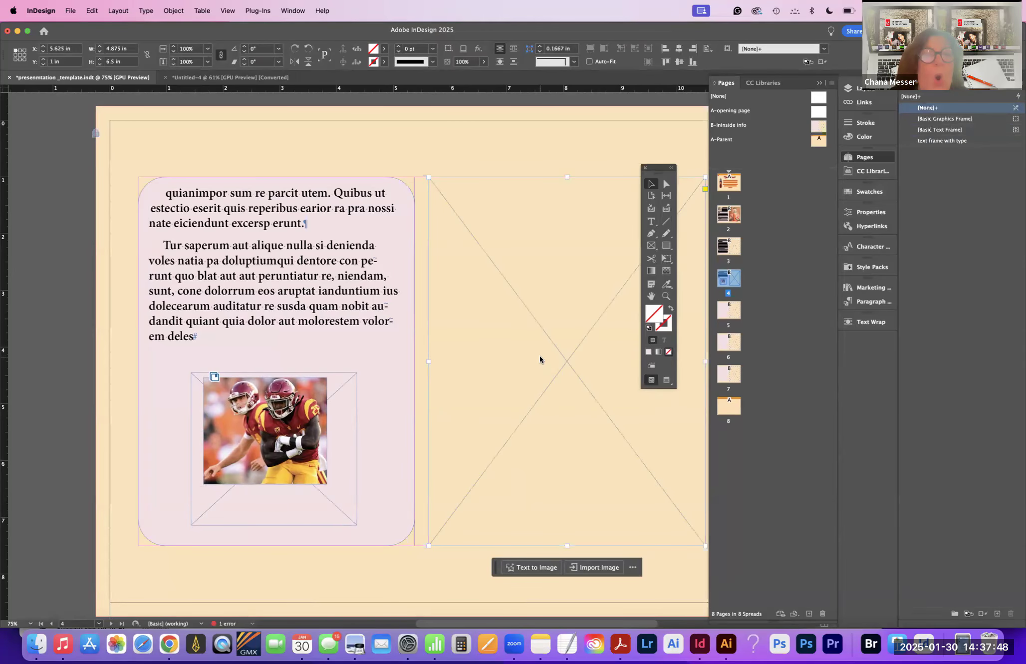
key("super+d")
left_click(228, 119)
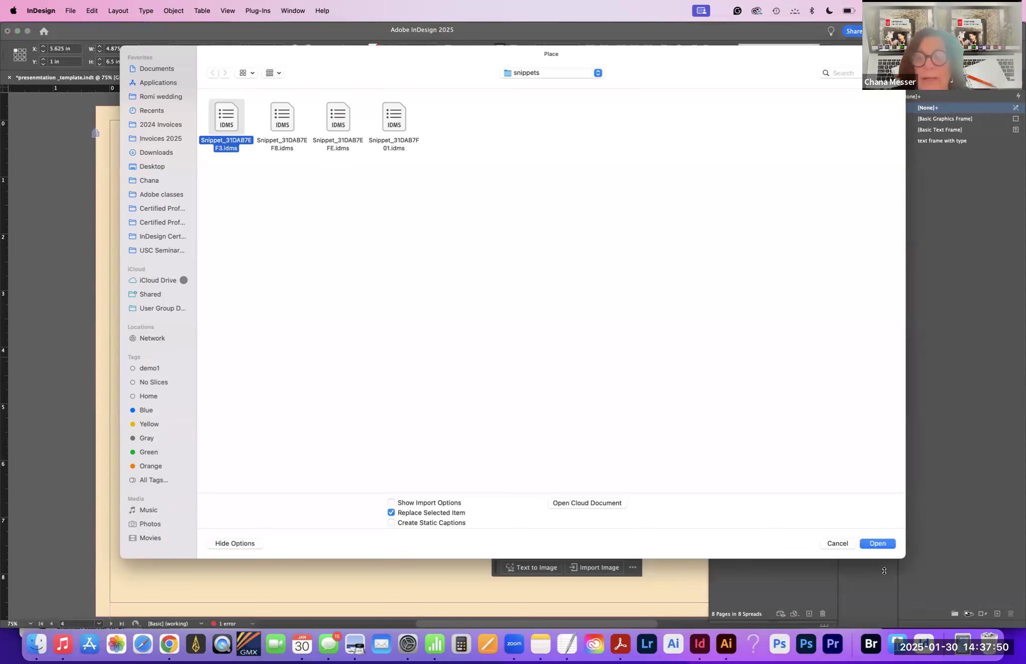
left_click(878, 540)
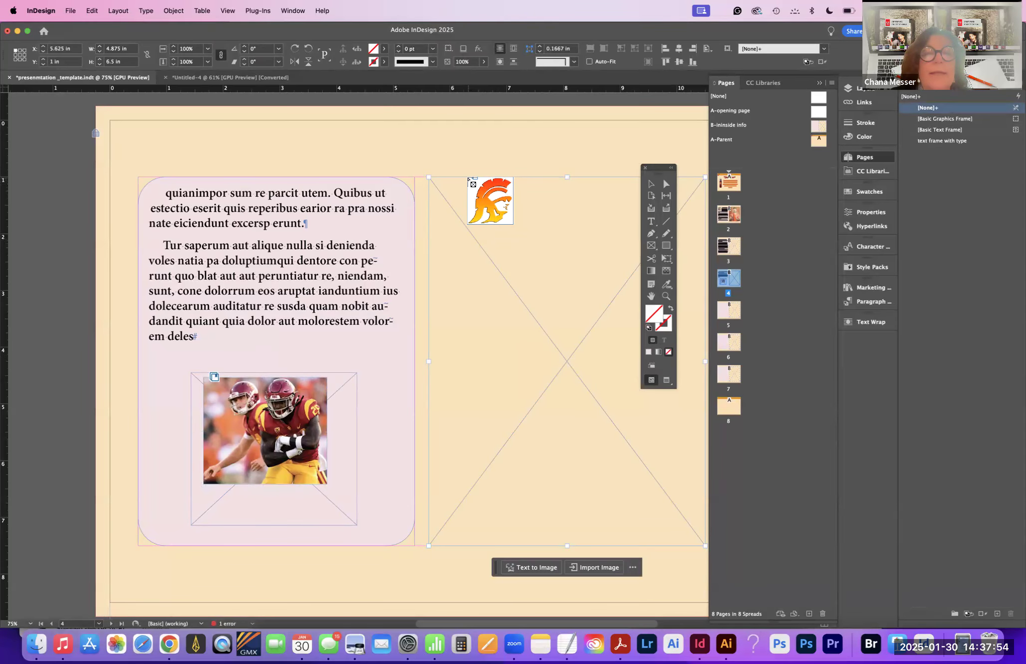
left_click(469, 179)
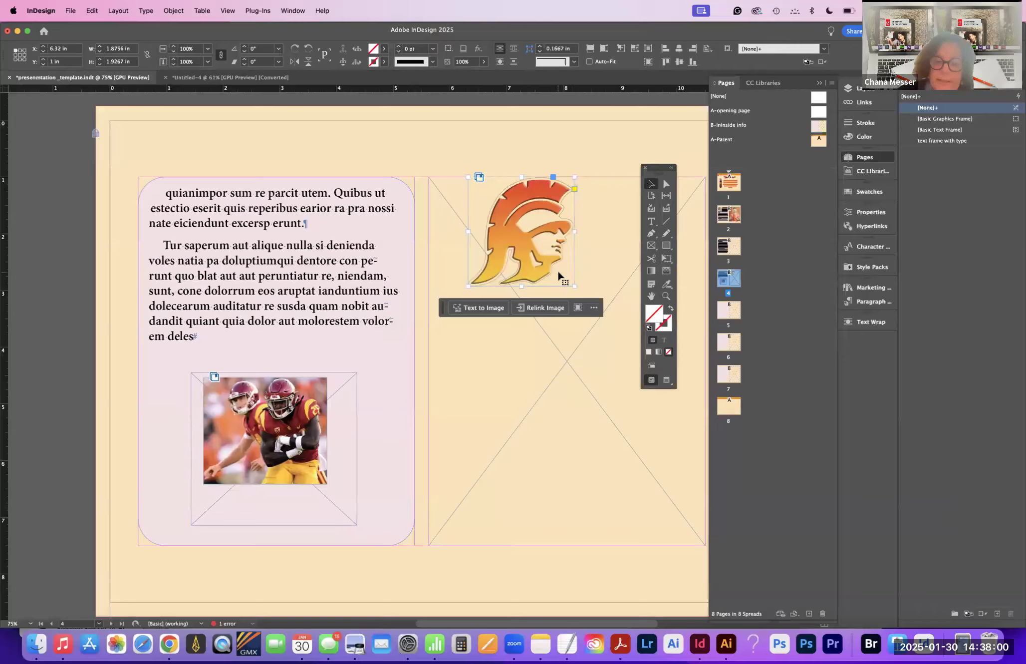
key("Delete")
Step: Place water bottle 2.psd from the Assets folder in page 4's large empty picture frame, and move the floating toolbox off the page
left_click(570, 293)
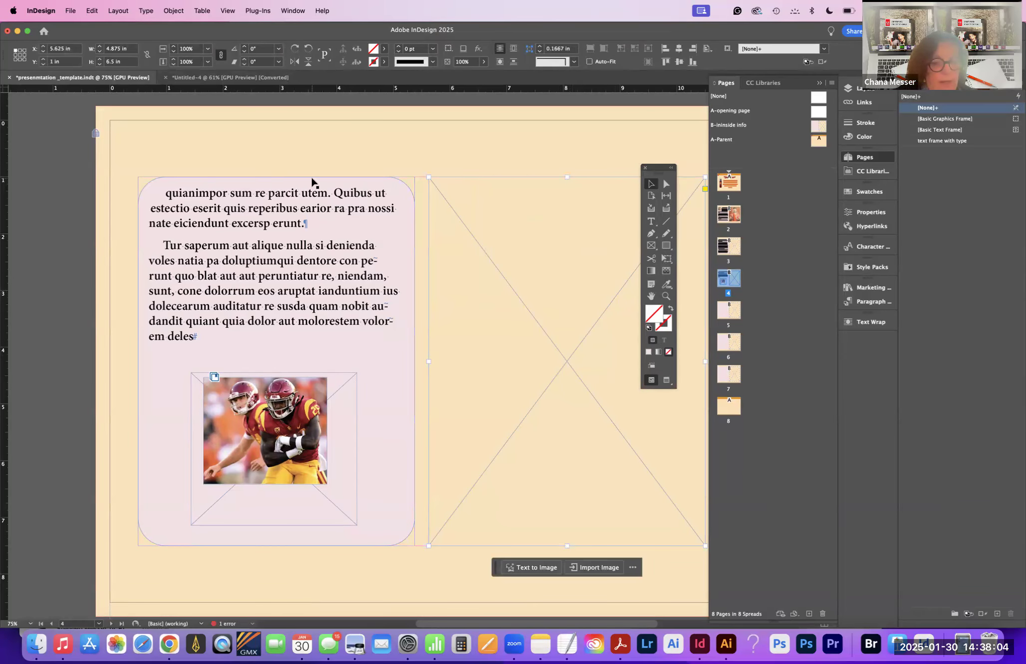
key("super+d")
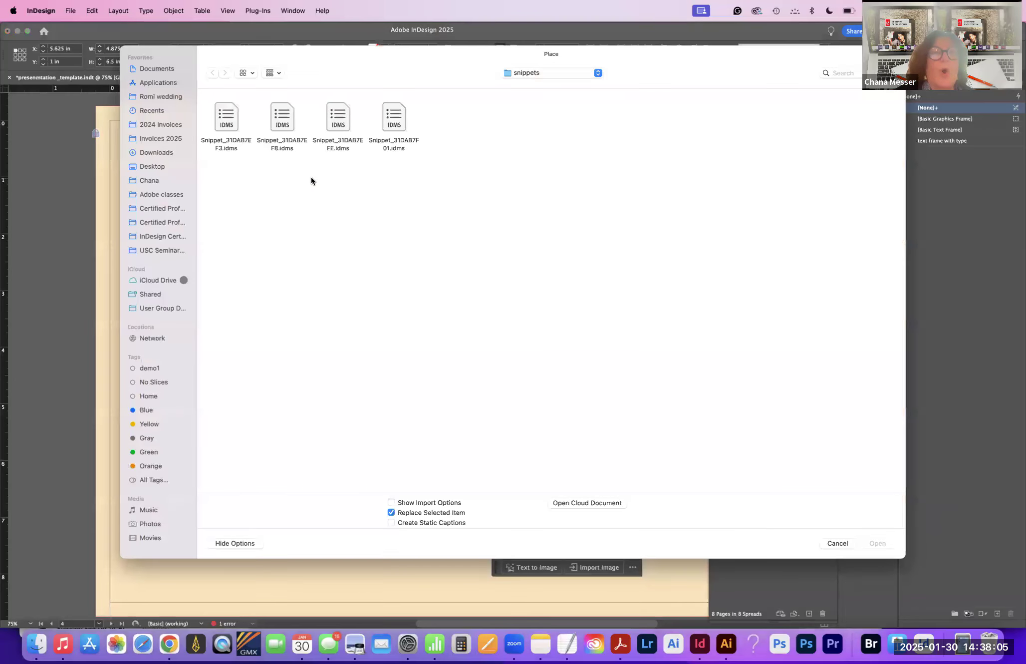
left_click(540, 80)
left_click(540, 84)
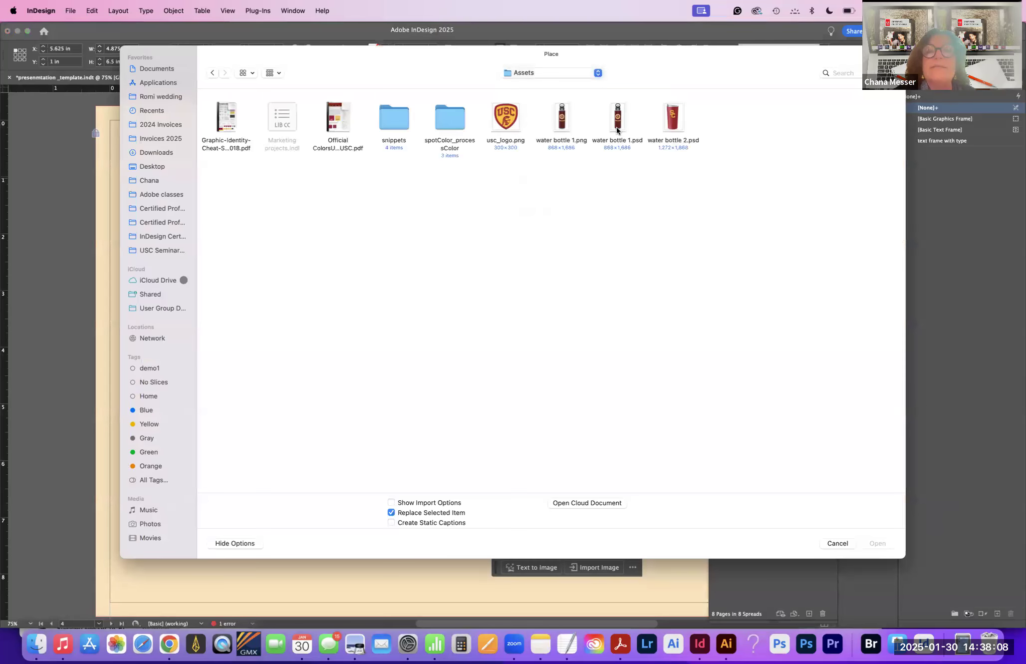
left_click(674, 123)
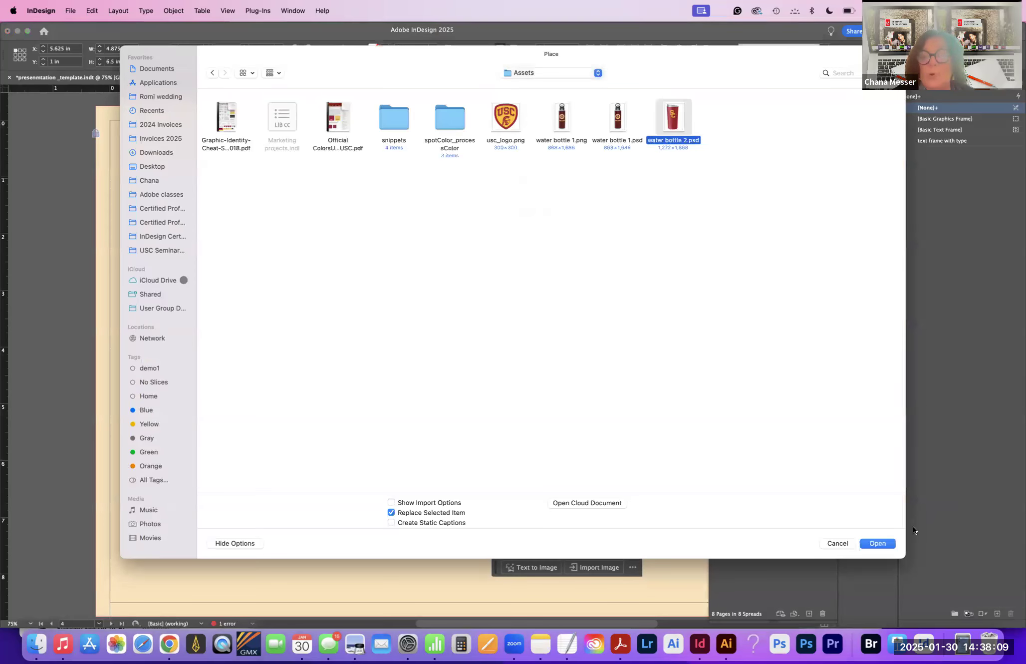
left_click(878, 544)
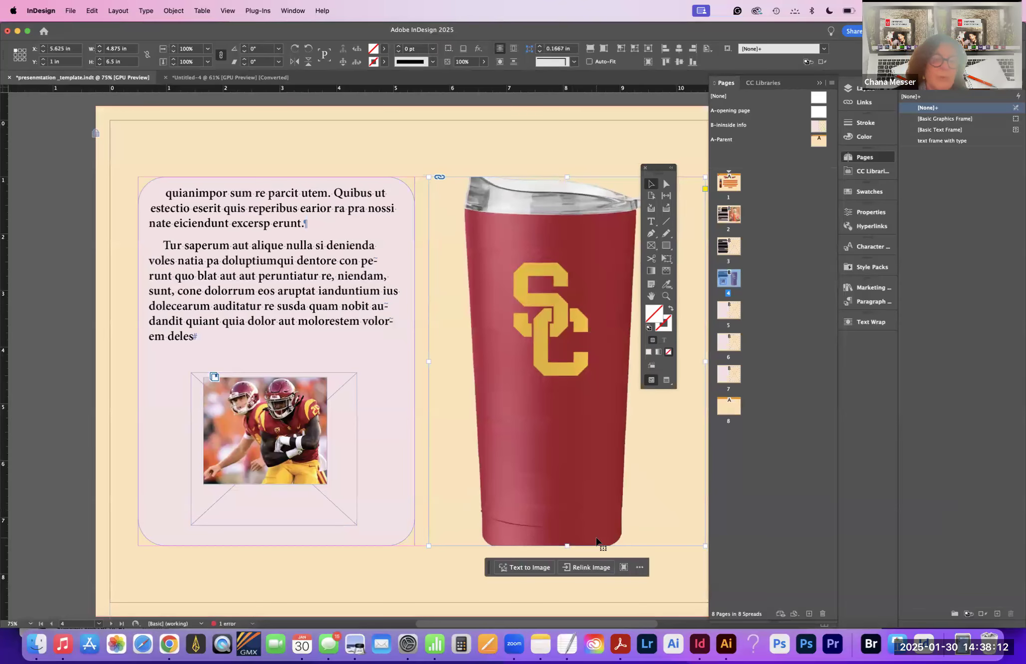
left_click_drag(657, 168, 774, 245)
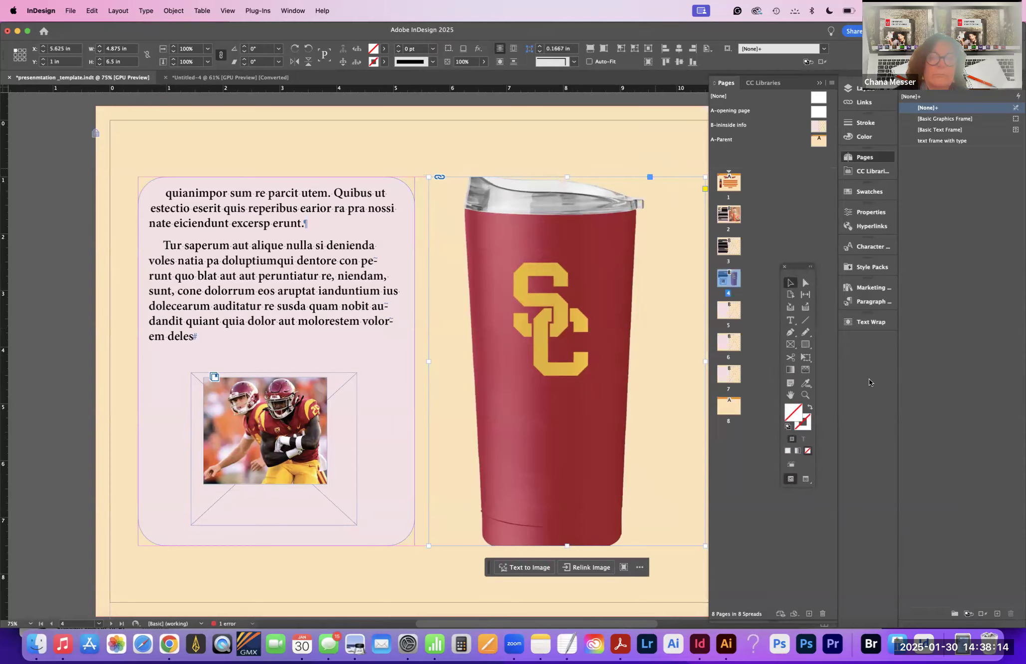
left_click_drag(869, 382, 859, 427)
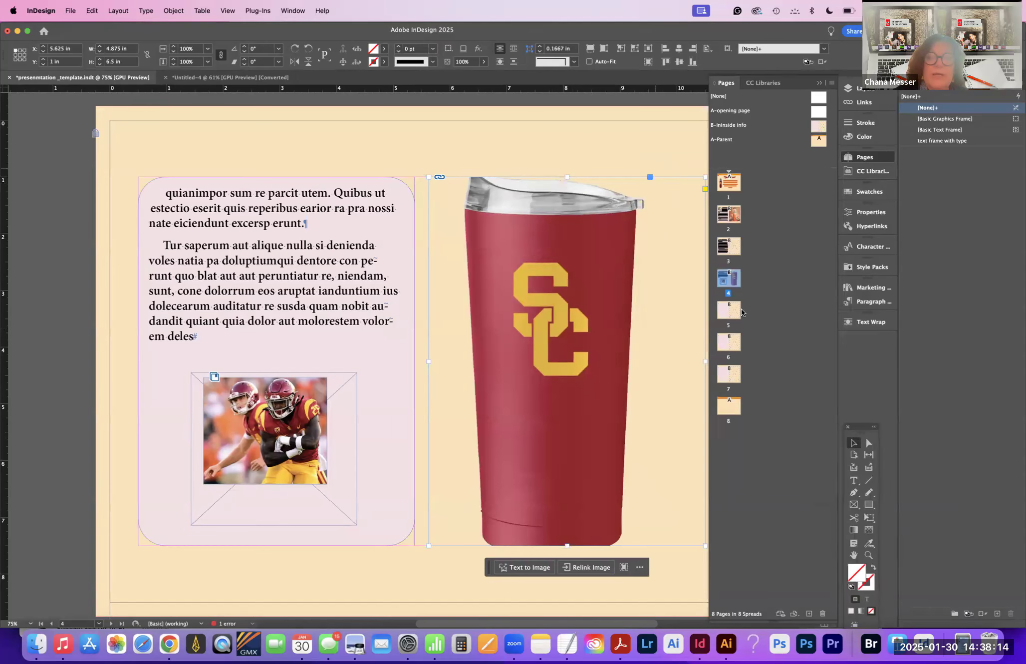
Step: Go back to page 3 and select its large empty picture frame
double_click(733, 247)
left_click(731, 280)
left_click(734, 250)
scroll(569, 305, "up", 1)
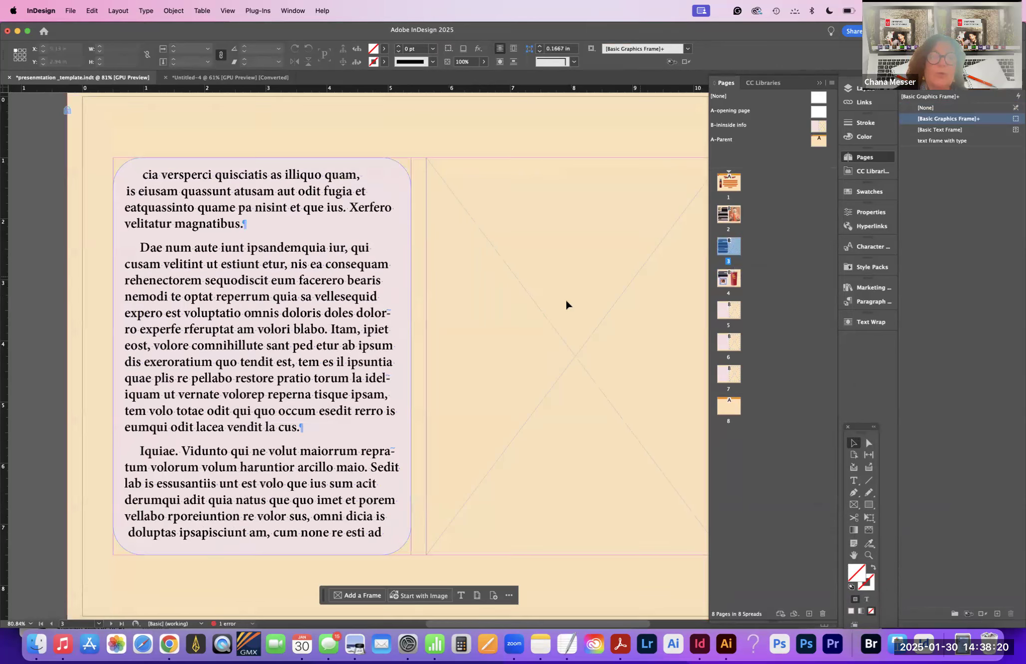
left_click(566, 304)
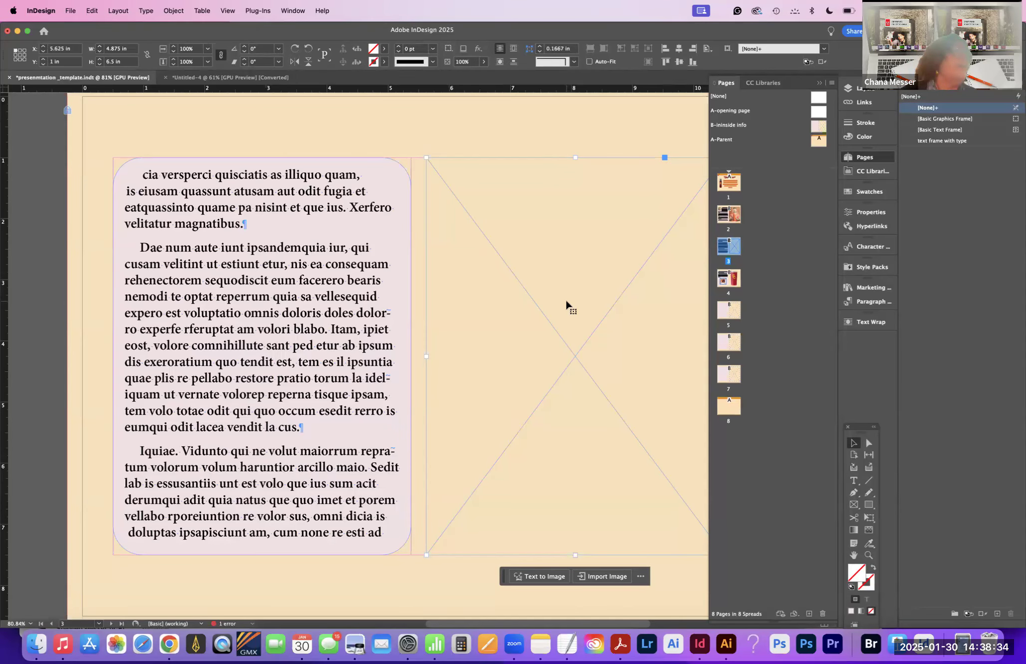
left_click(733, 412)
double_click(733, 412)
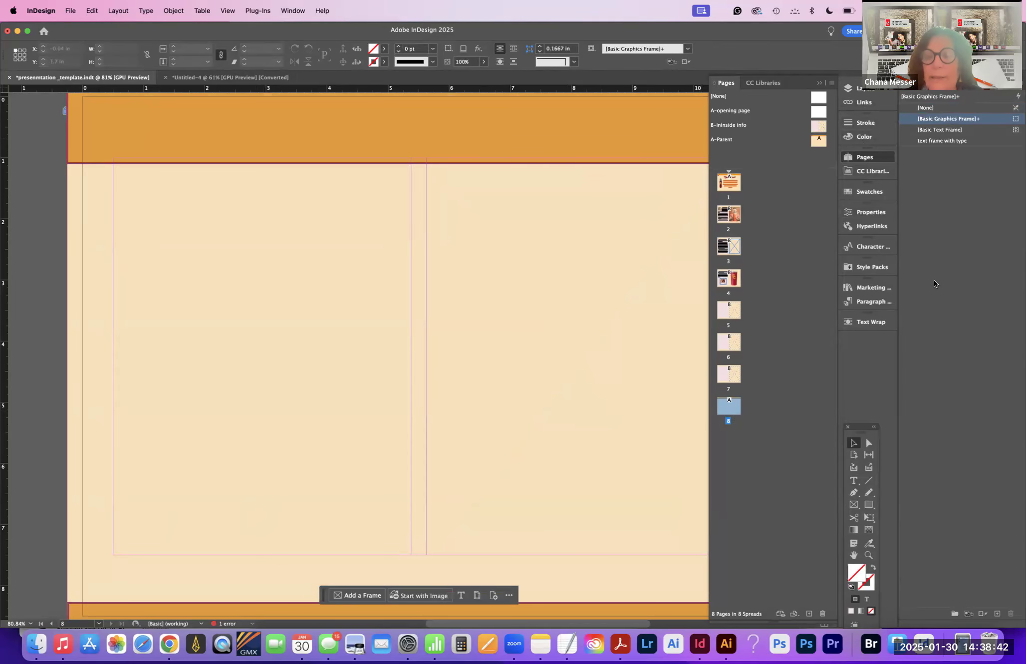
left_click(853, 480)
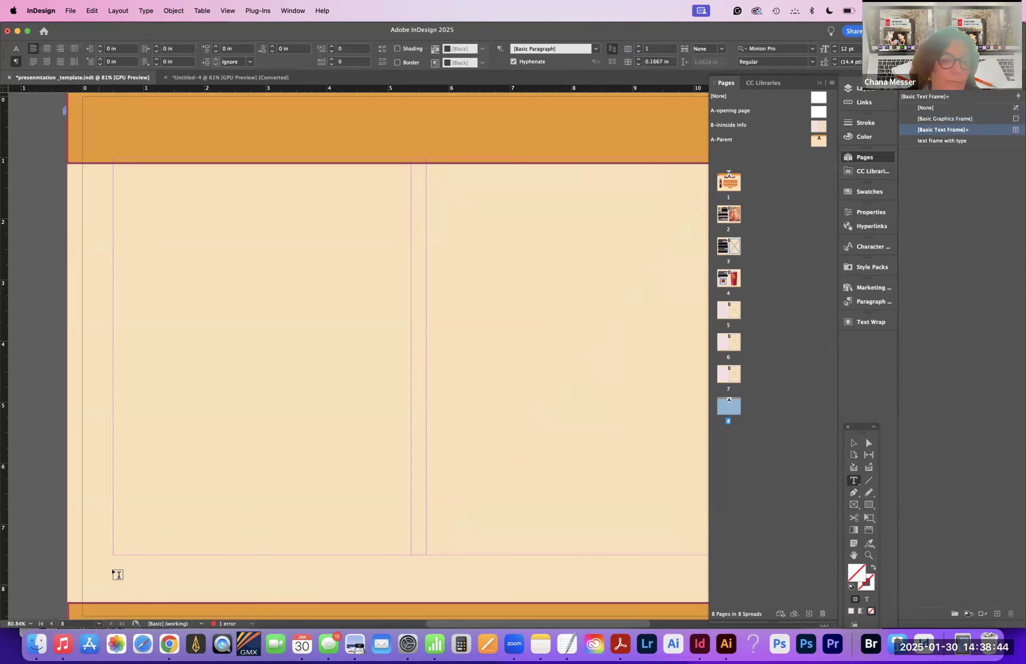
left_click_drag(114, 555, 415, 575)
type("www")
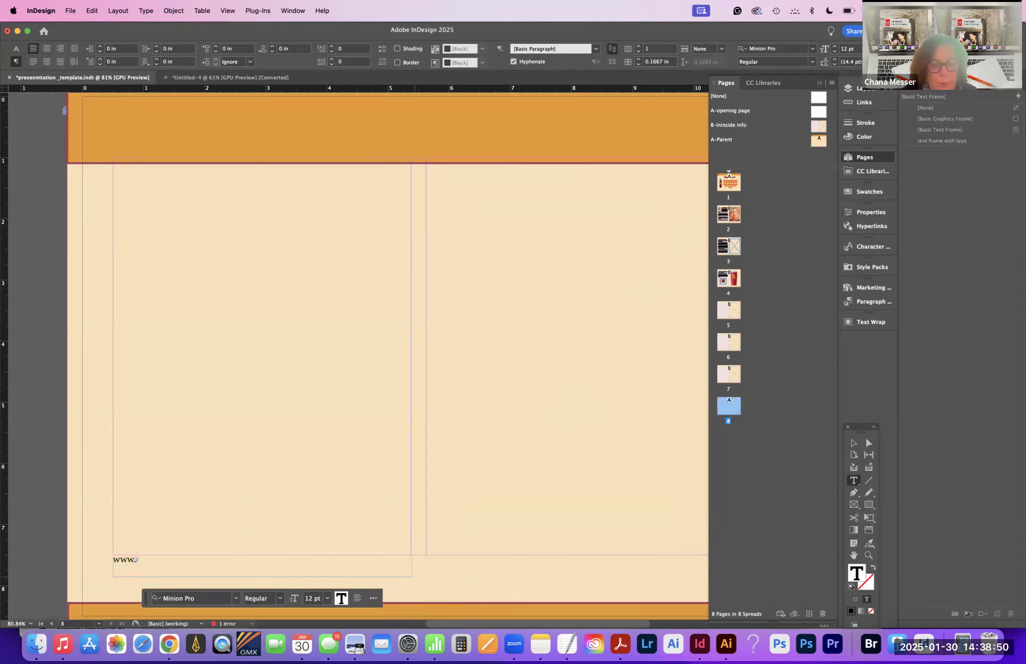
type(".drink")
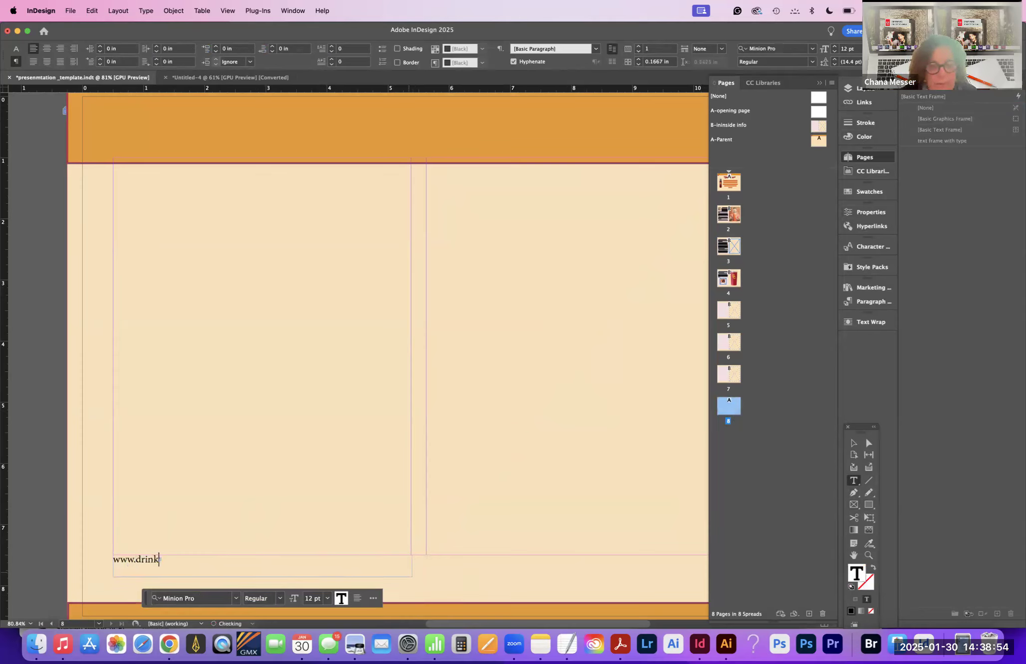
type("anden")
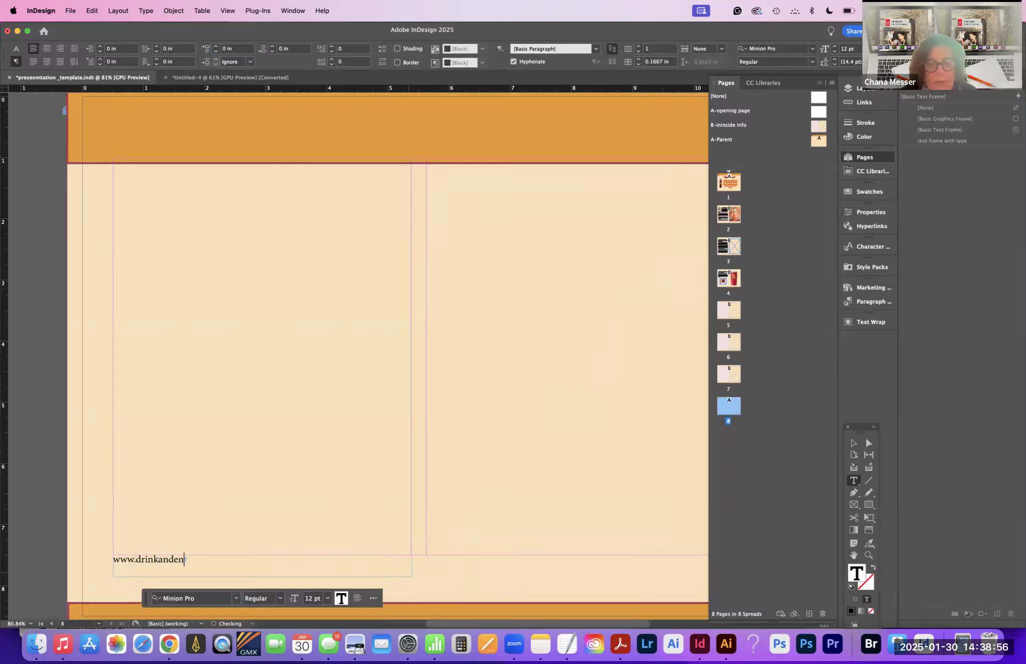
type("joy")
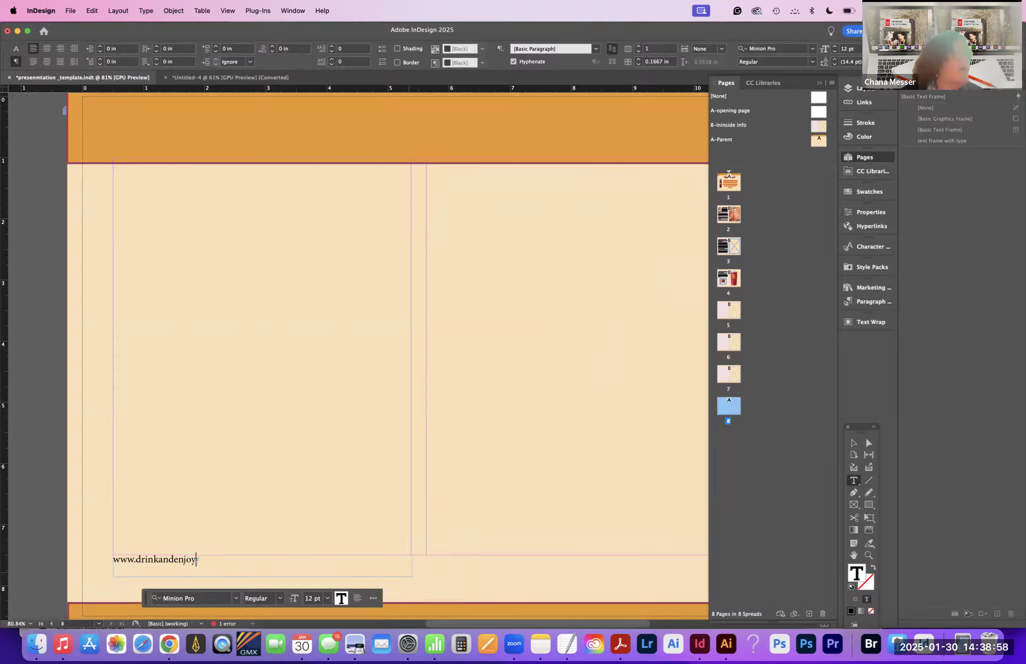
type(".com")
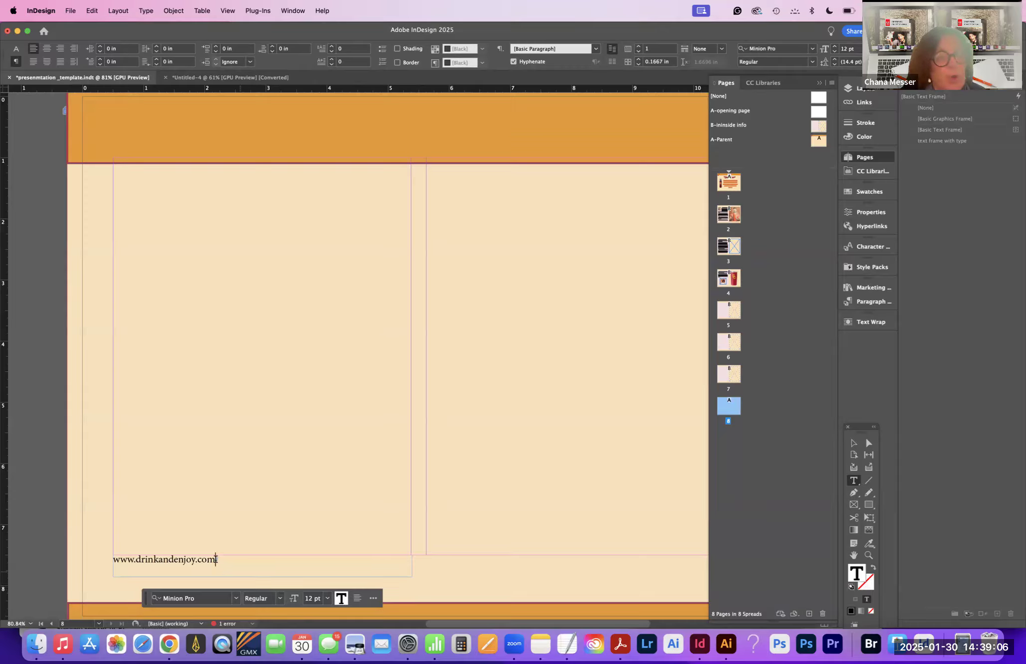
left_click_drag(218, 558, 111, 558)
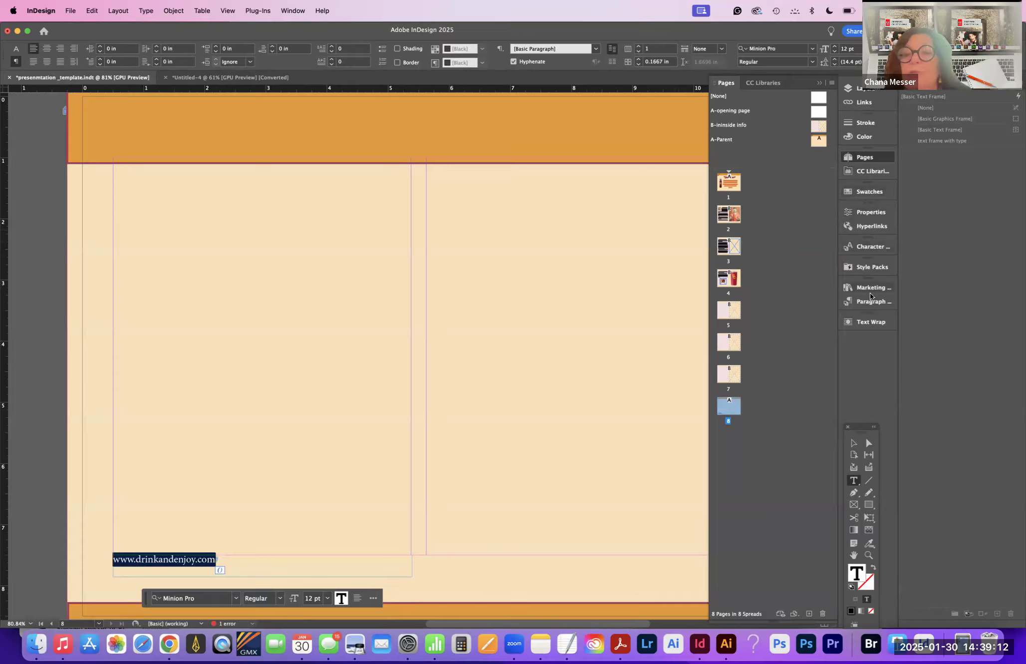
left_click(870, 226)
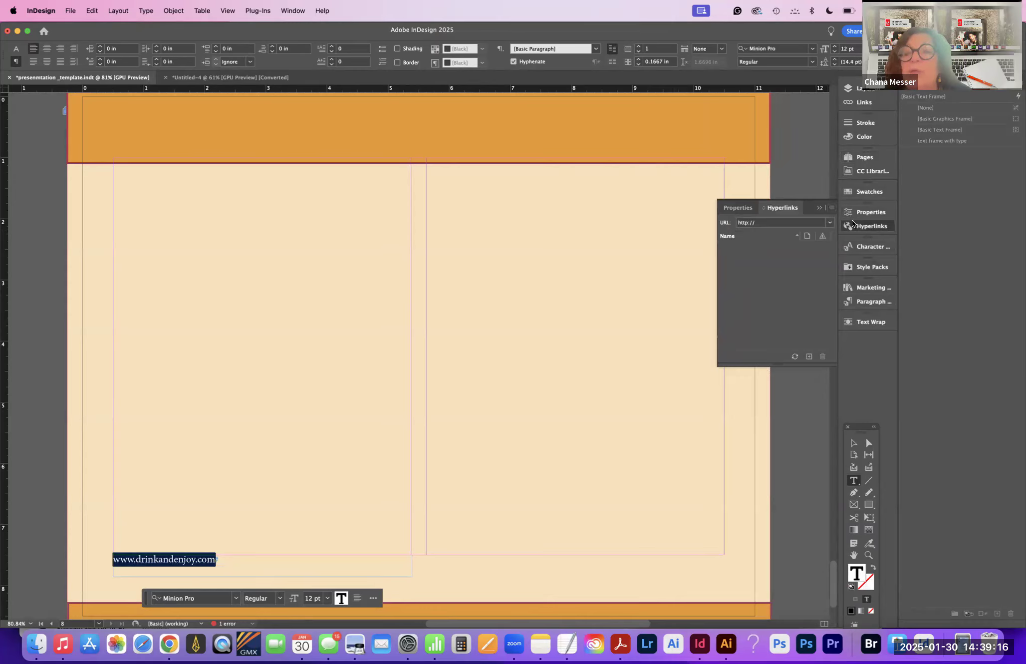
left_click(832, 208)
left_click(854, 223)
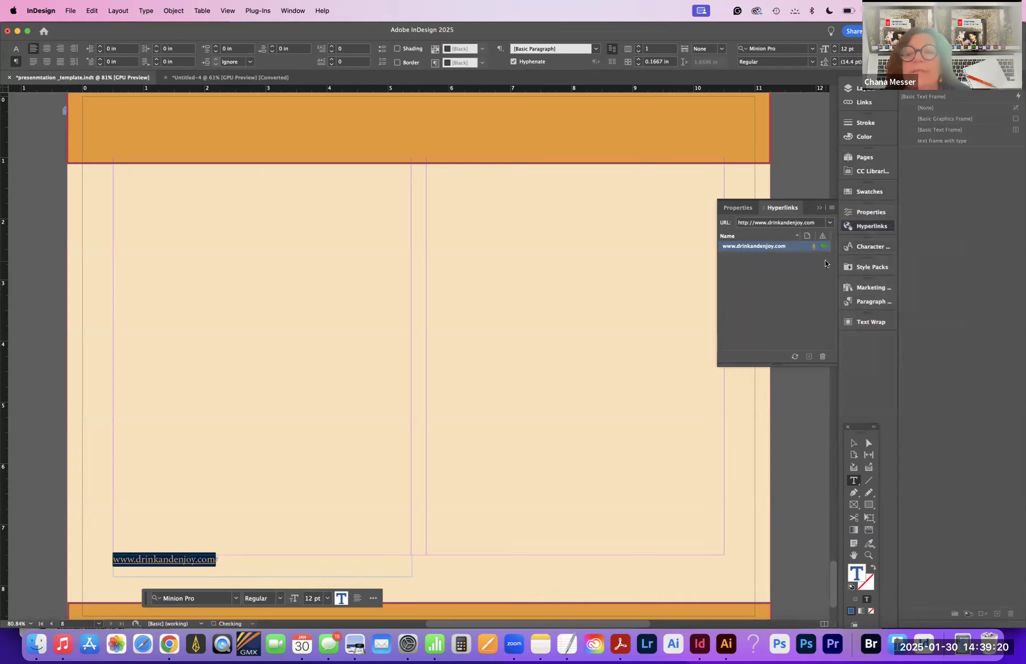
left_click(826, 264)
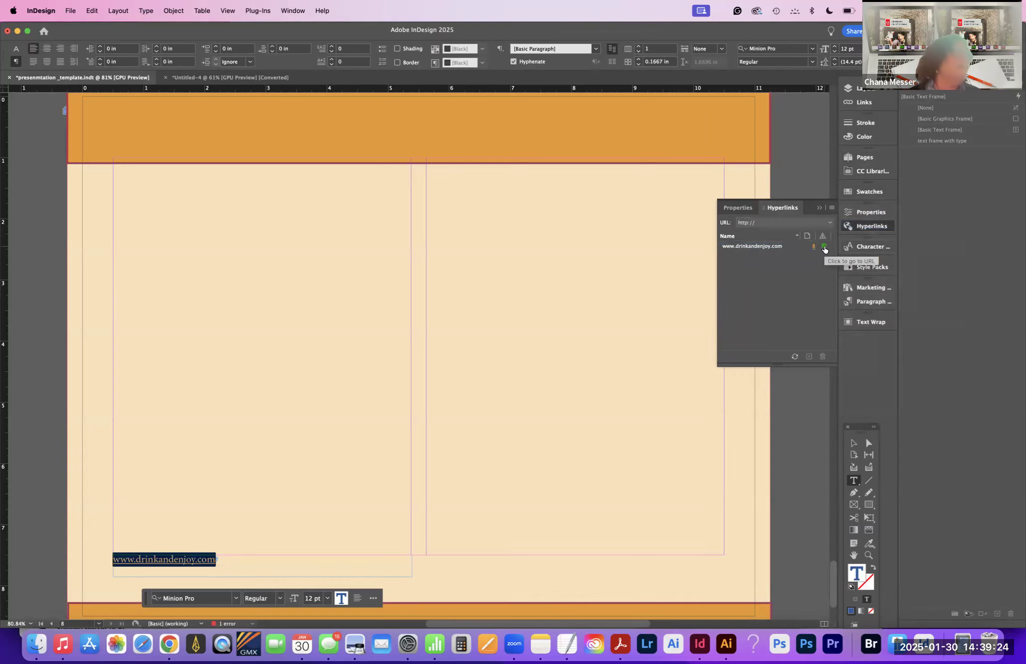
left_click(824, 246)
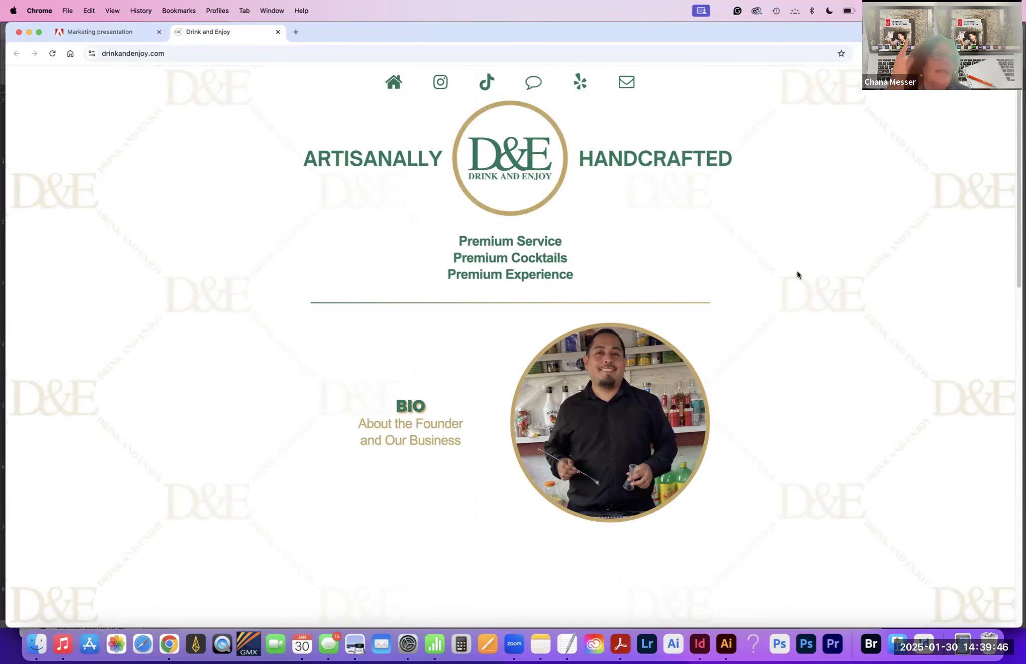
left_click(700, 645)
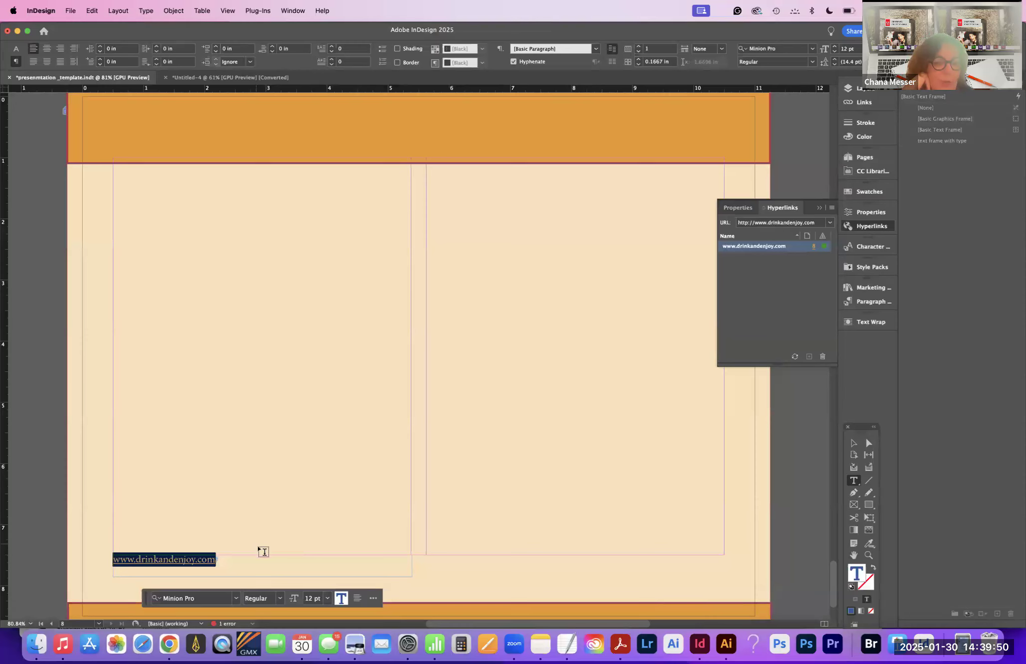
Step: Right-align the linked web address and move its frame below page 8's right column, at X 5.625 in and Y 7.5 in
left_click(228, 560)
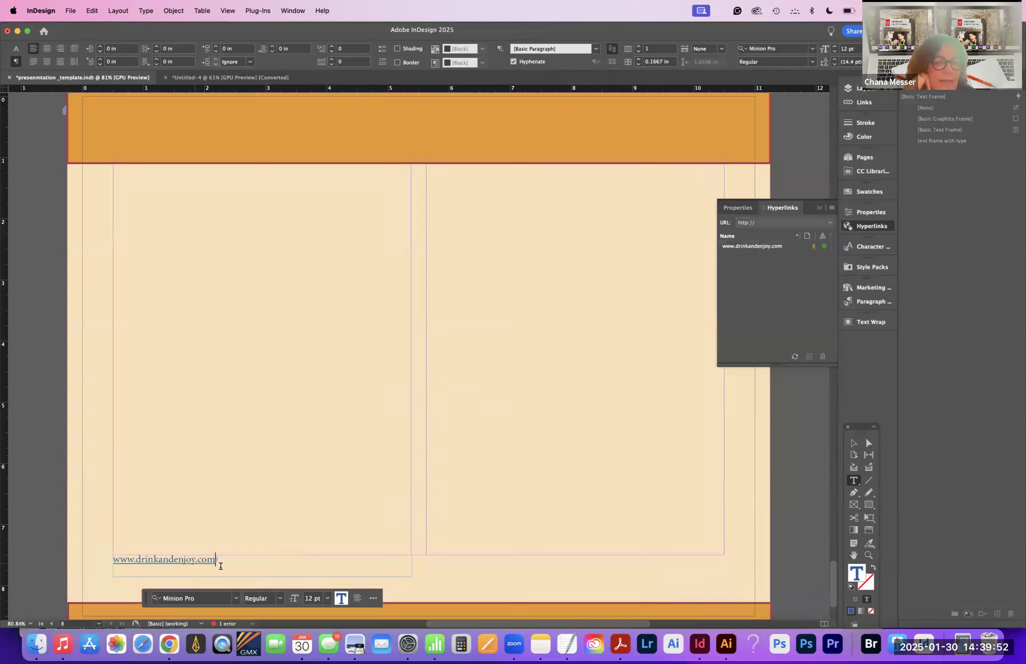
left_click_drag(217, 560, 106, 553)
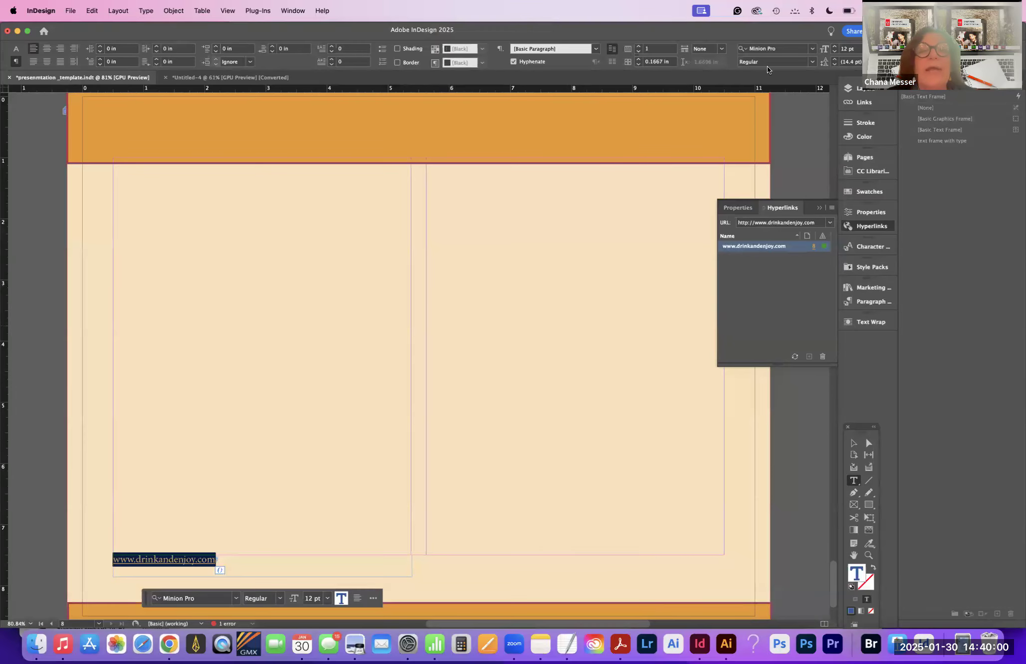
left_click(47, 49)
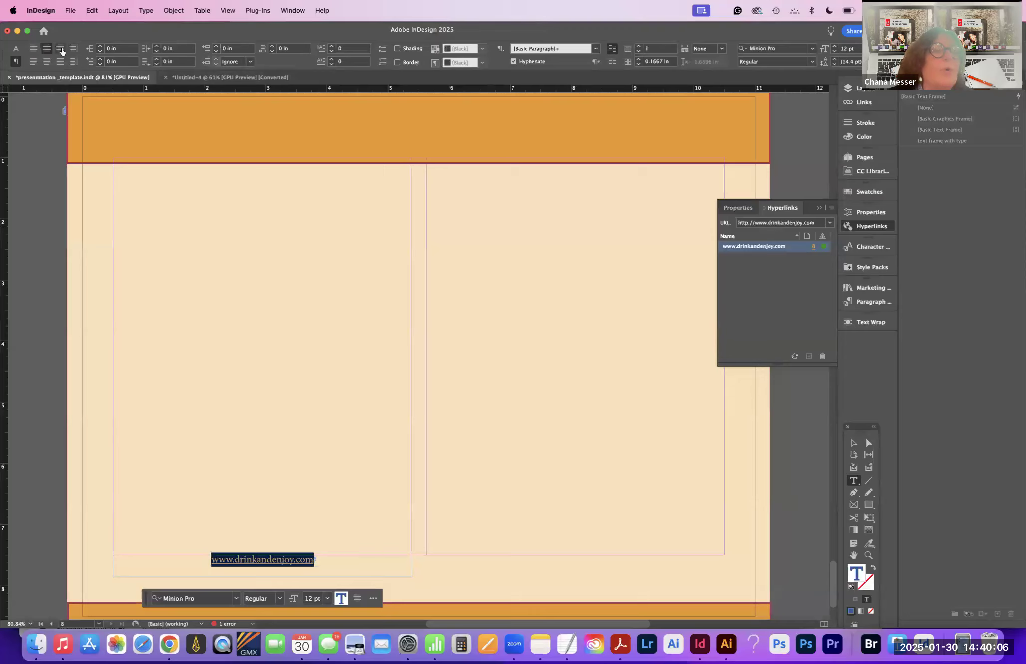
left_click(61, 49)
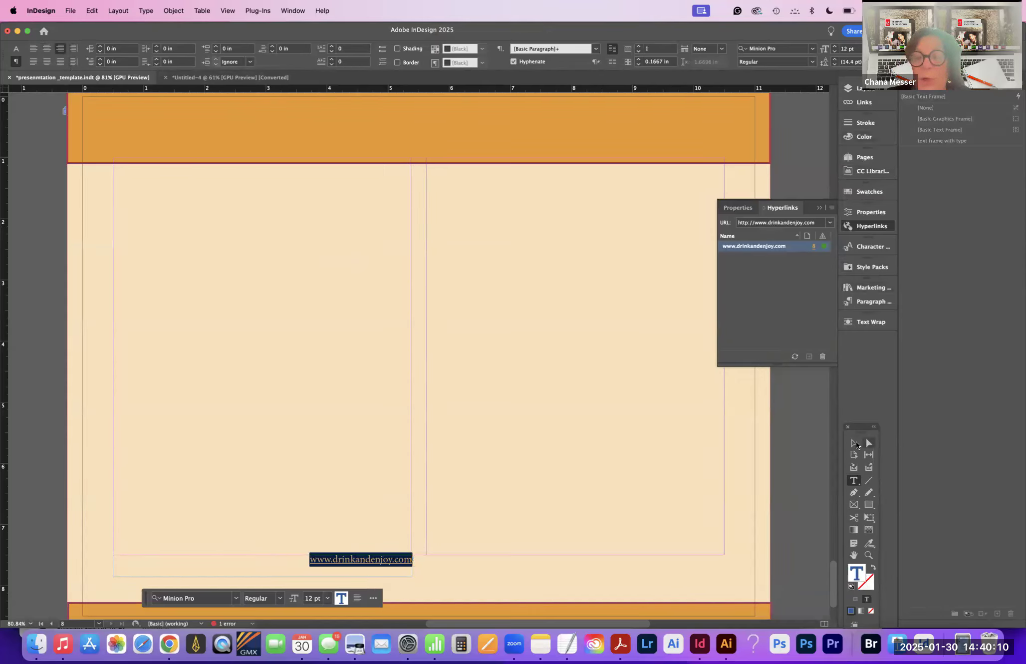
left_click(853, 442)
left_click_drag(397, 567, 698, 565)
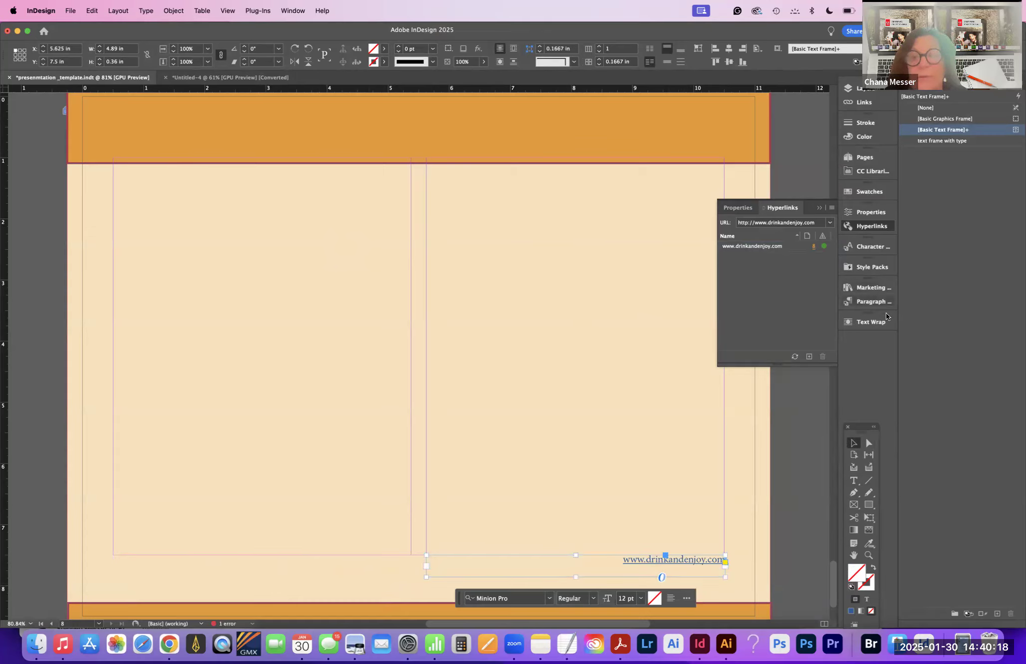
Step: Duplicate the Hyperlink character style and name the copy "Hyperlink ornage"
left_click(869, 246)
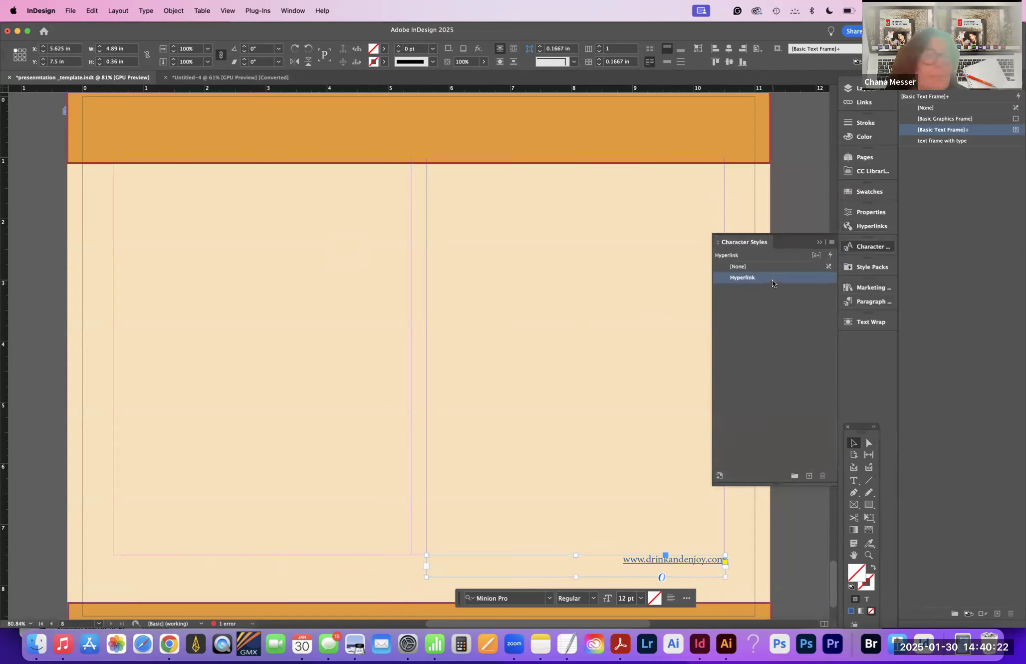
left_click(831, 242)
left_click(869, 259)
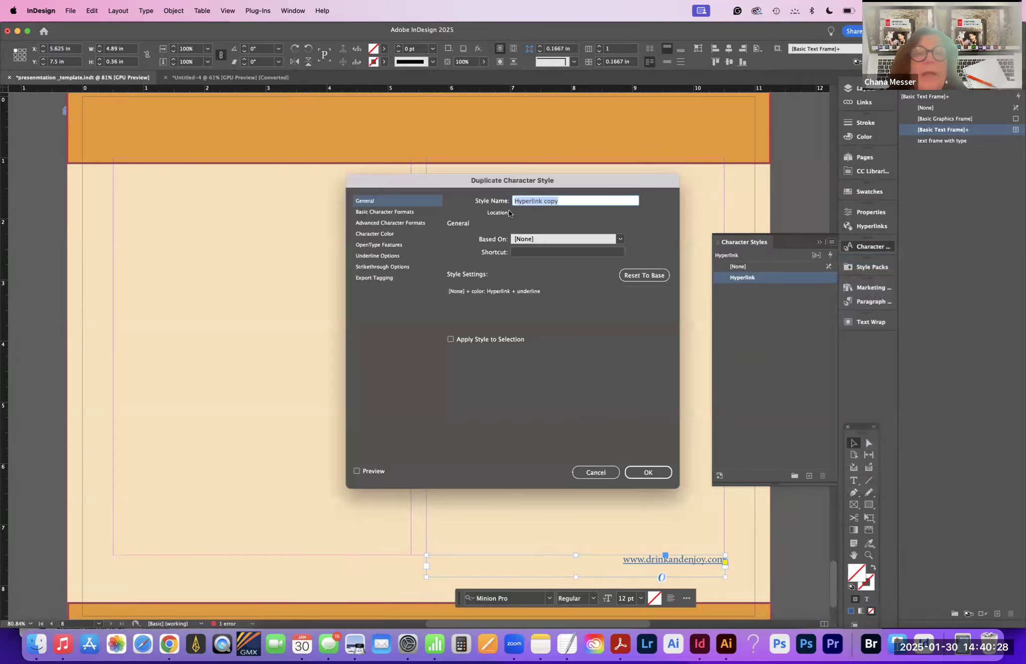
left_click(544, 201)
left_click_drag(544, 201, 578, 206)
type("ornage")
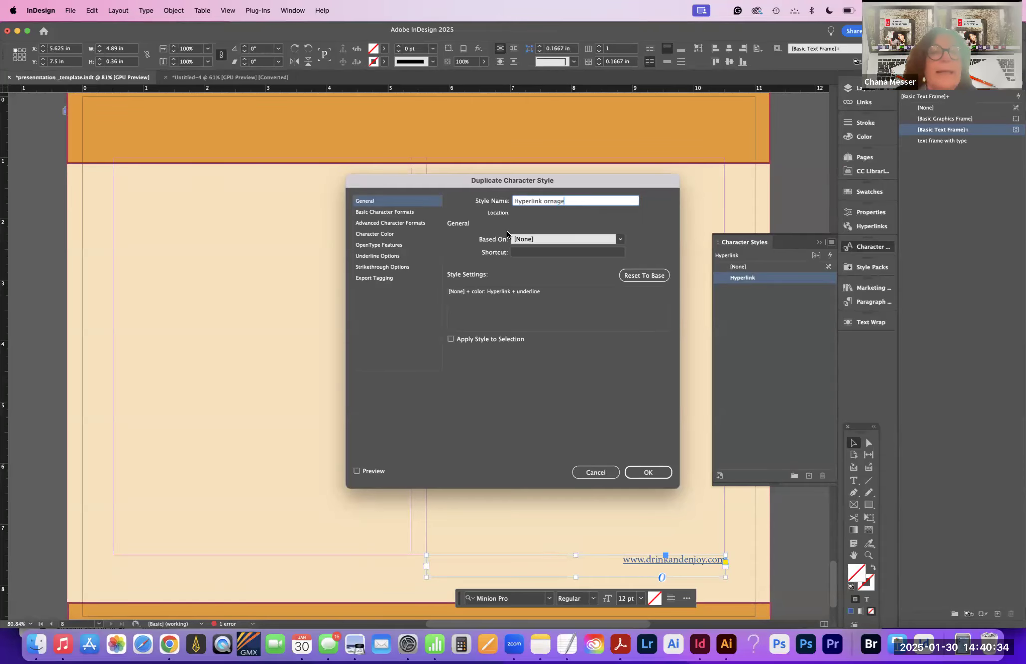
Step: Set the duplicated hyperlink style's character color to the orange swatch C=13 M=68 Y=100 K=2
left_click(397, 234)
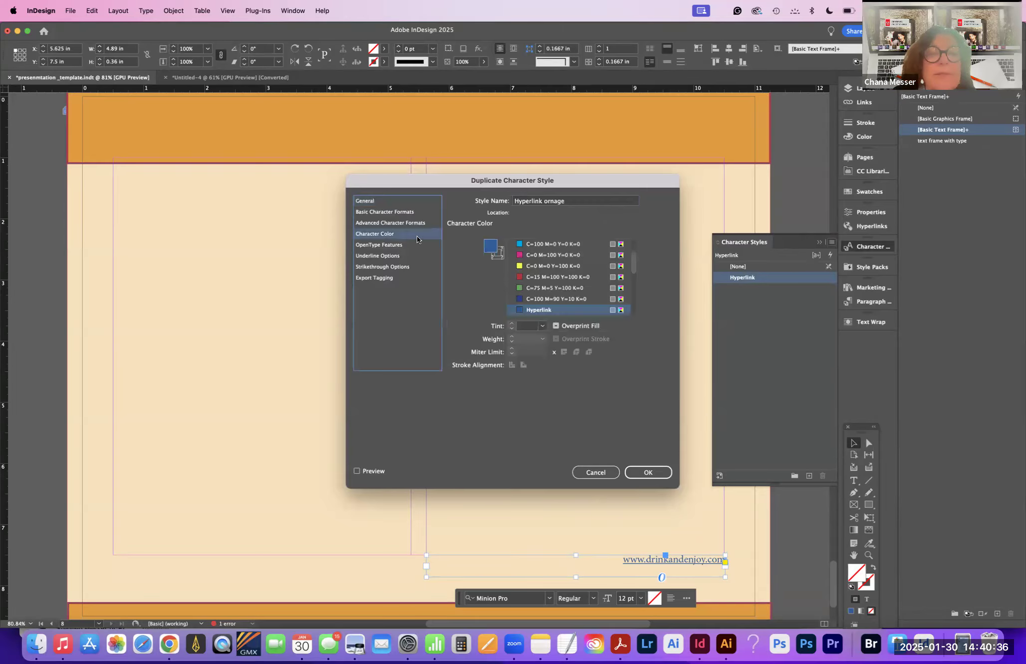
left_click_drag(635, 271, 639, 295)
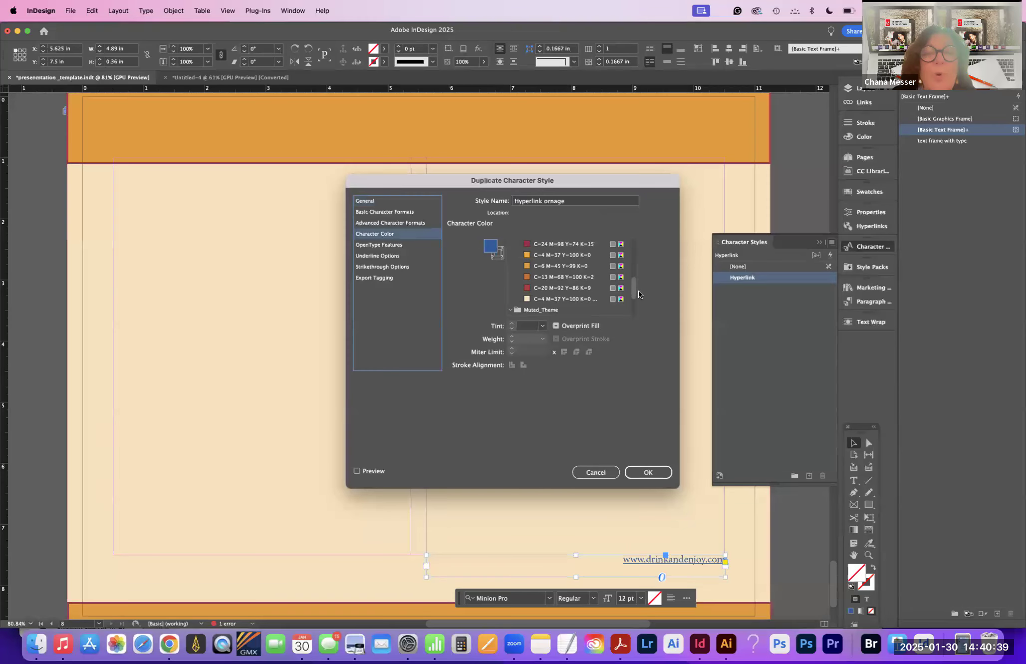
left_click(527, 277)
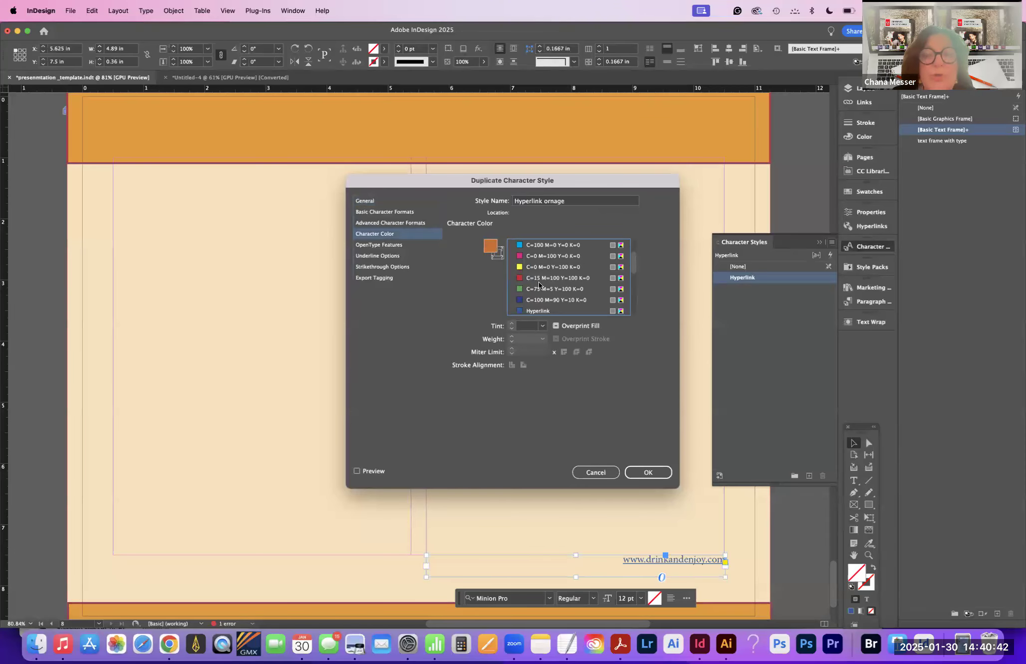
Step: Set the font style of the duplicated hyperlink style to Black, save it, and apply Hyperlink ornage to the web address frame
left_click(403, 211)
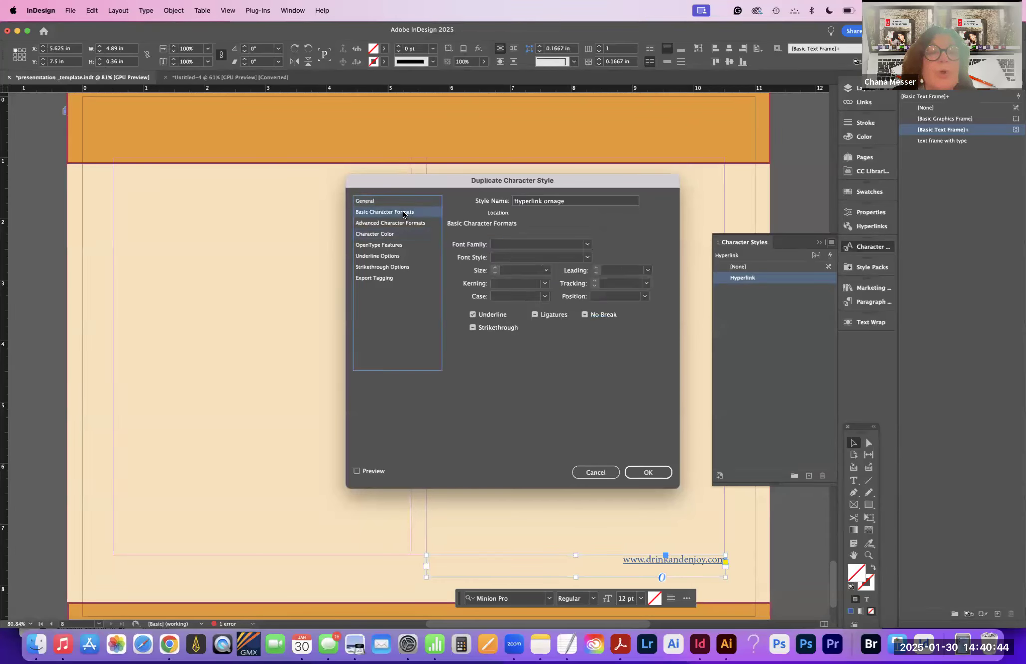
left_click(588, 257)
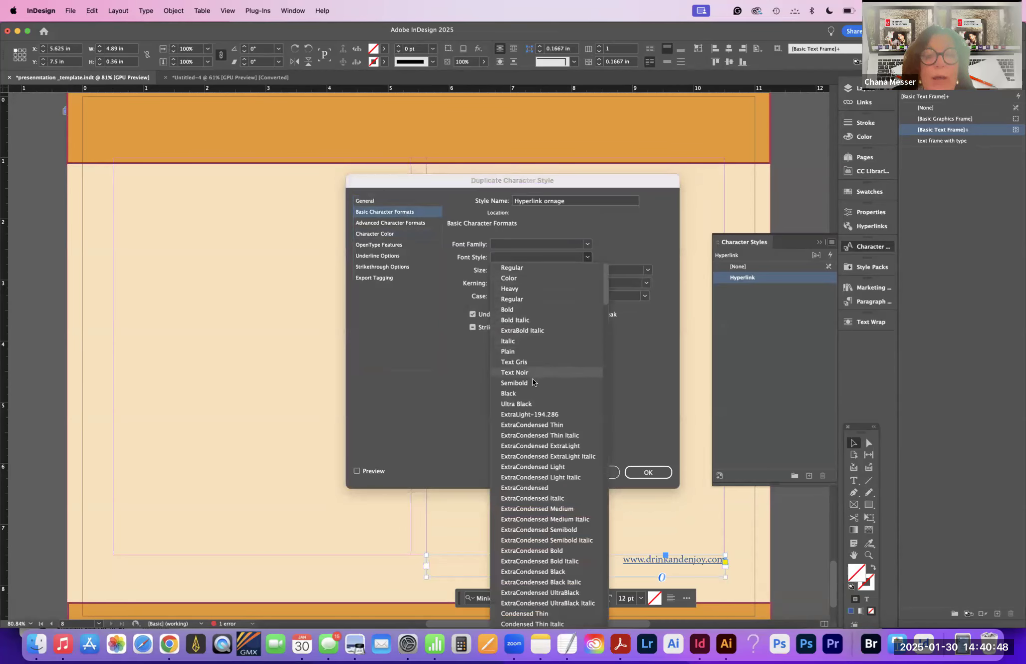
left_click(530, 392)
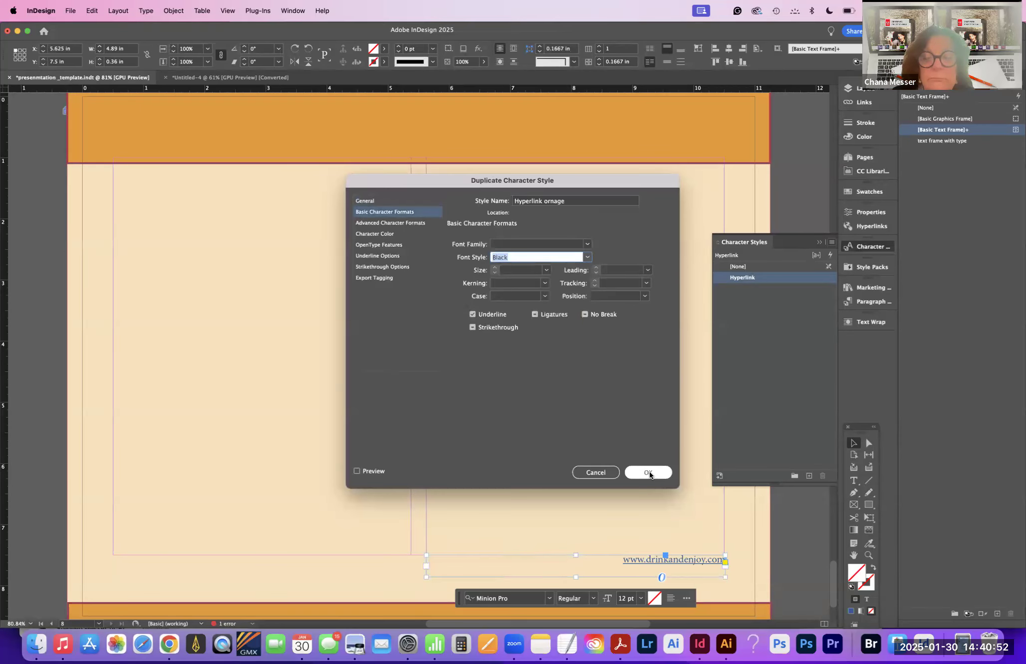
left_click(650, 472)
left_click(751, 288)
left_click(753, 289)
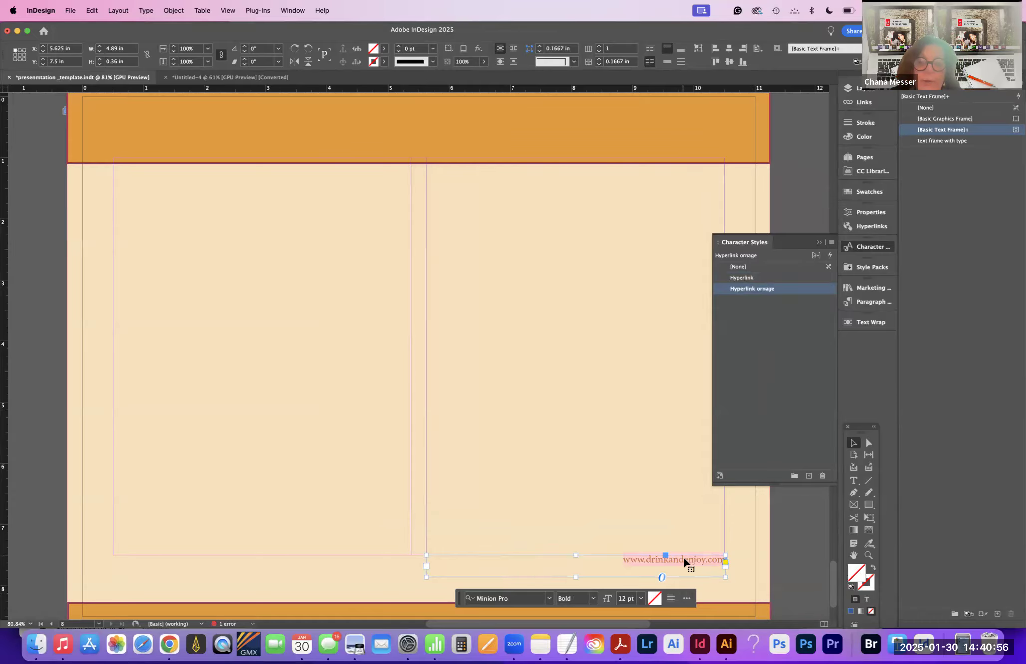
double_click(700, 564)
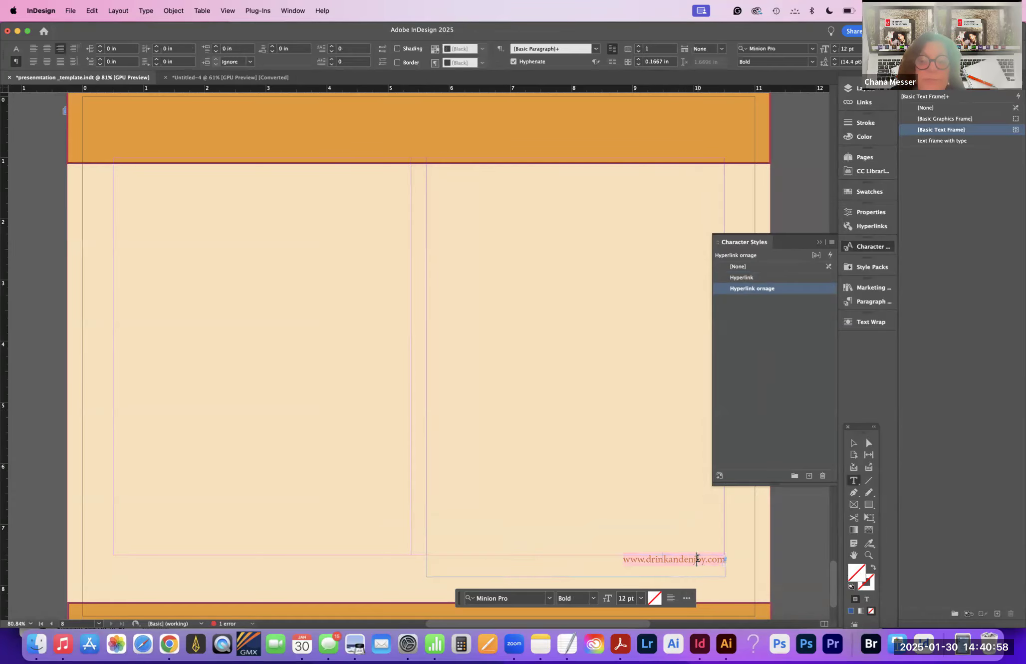
left_click_drag(622, 558, 743, 559)
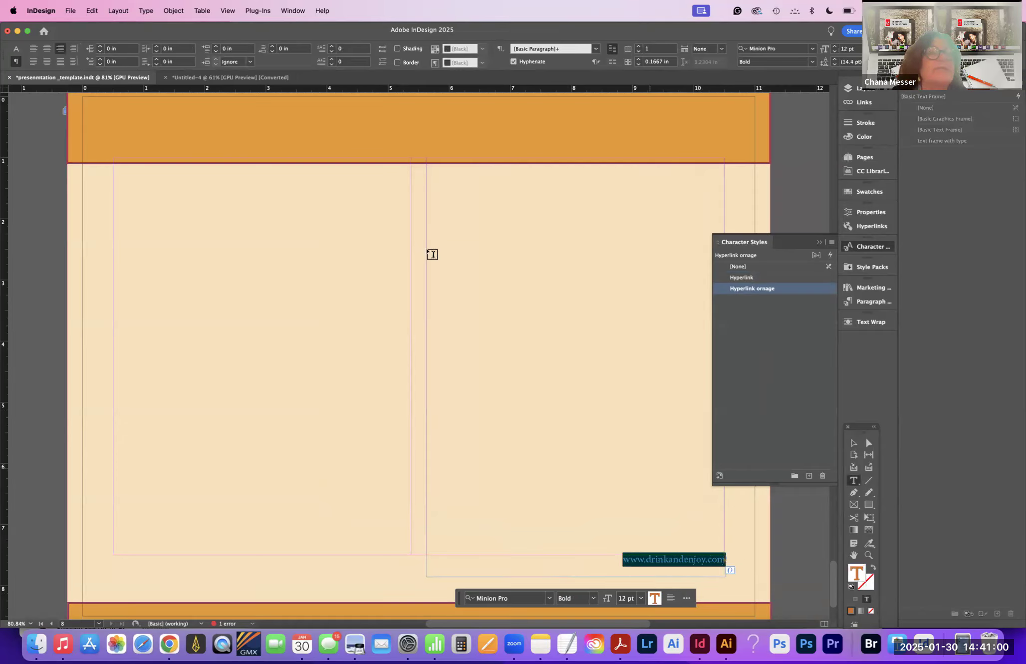
left_click(16, 48)
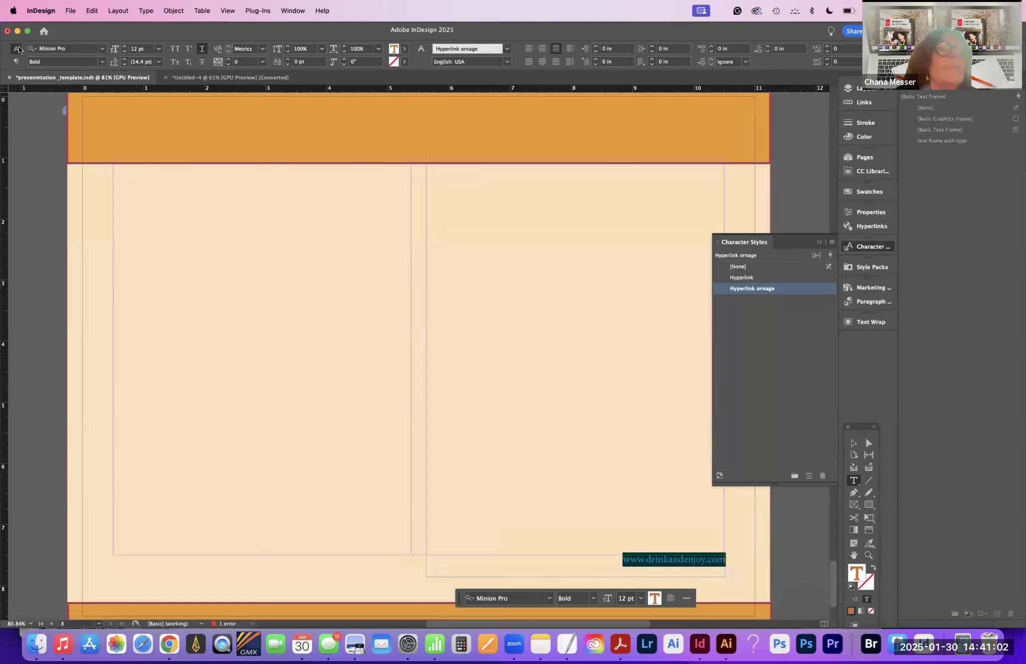
left_click(103, 62)
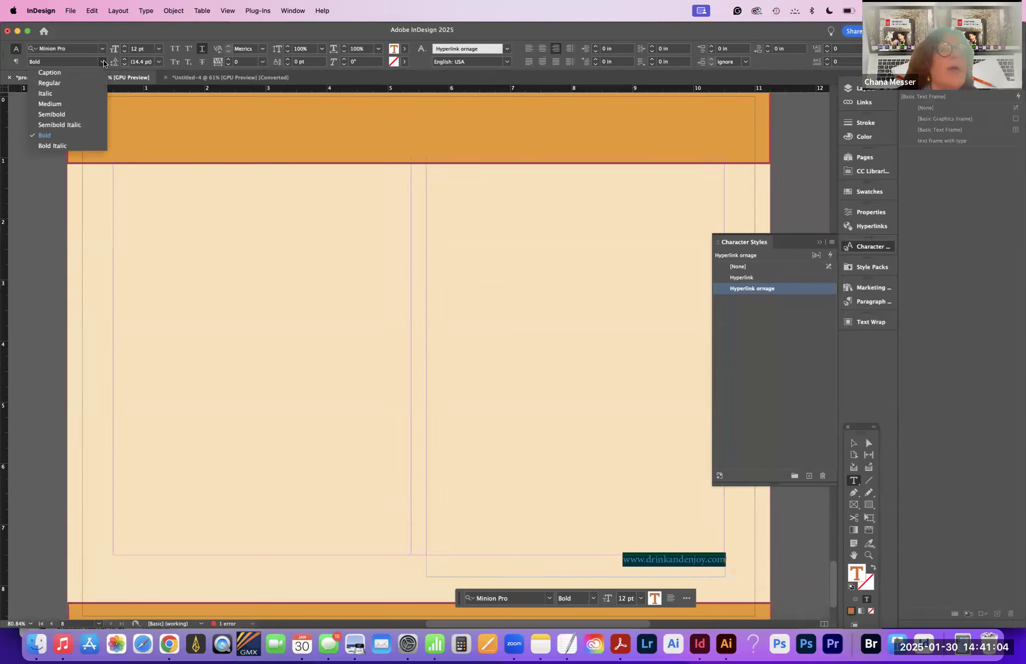
left_click(54, 103)
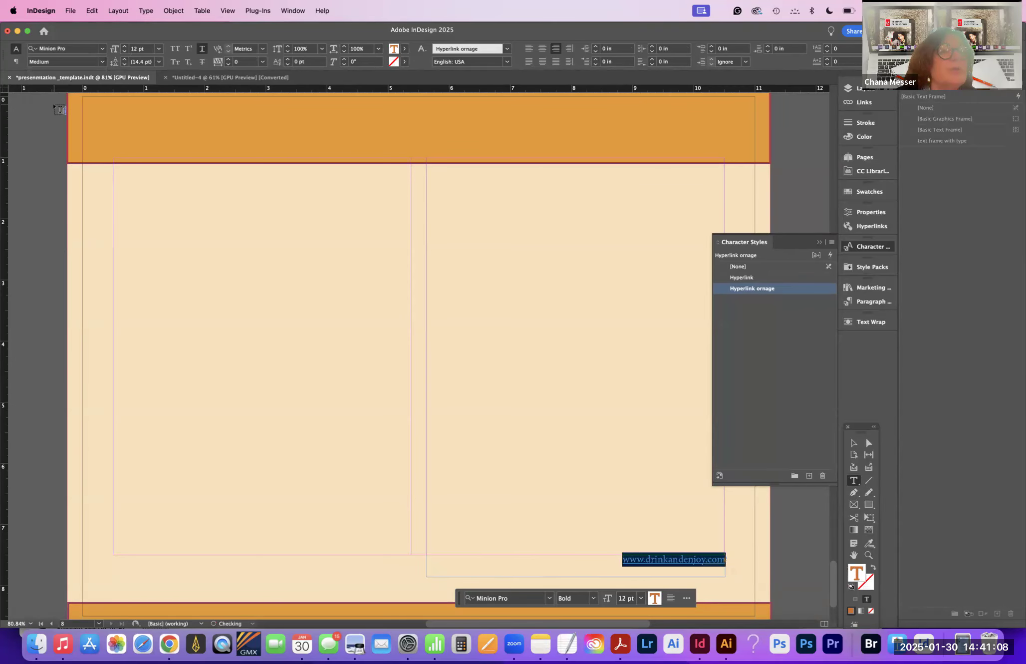
left_click(793, 381)
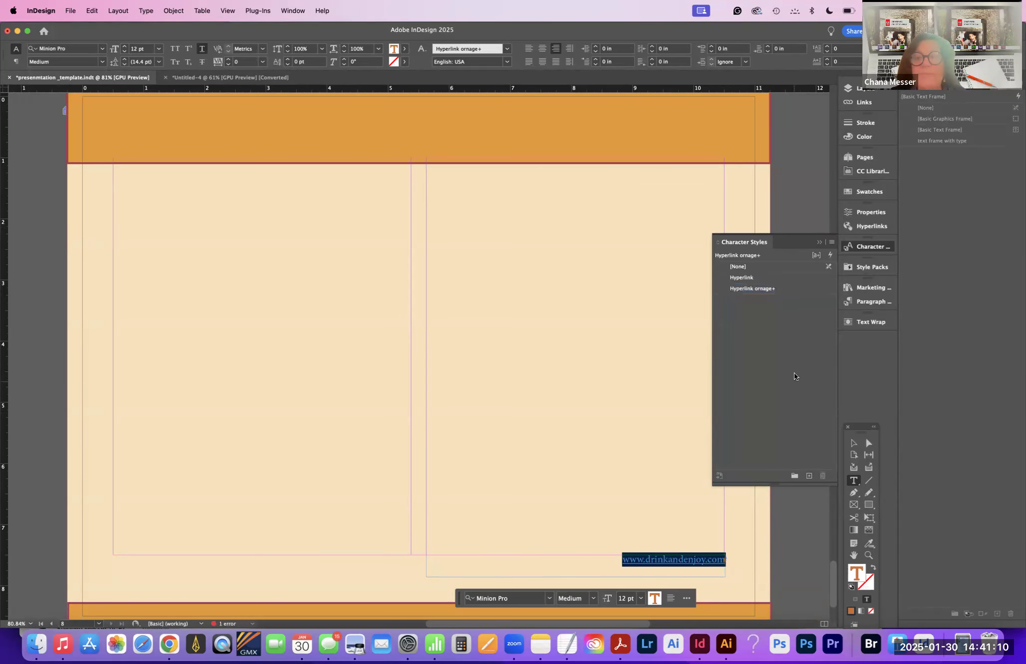
Step: Reapply the Hyperlink ornage character style to the web address, clearing its font override, and return to the Selection tool
left_click(764, 288)
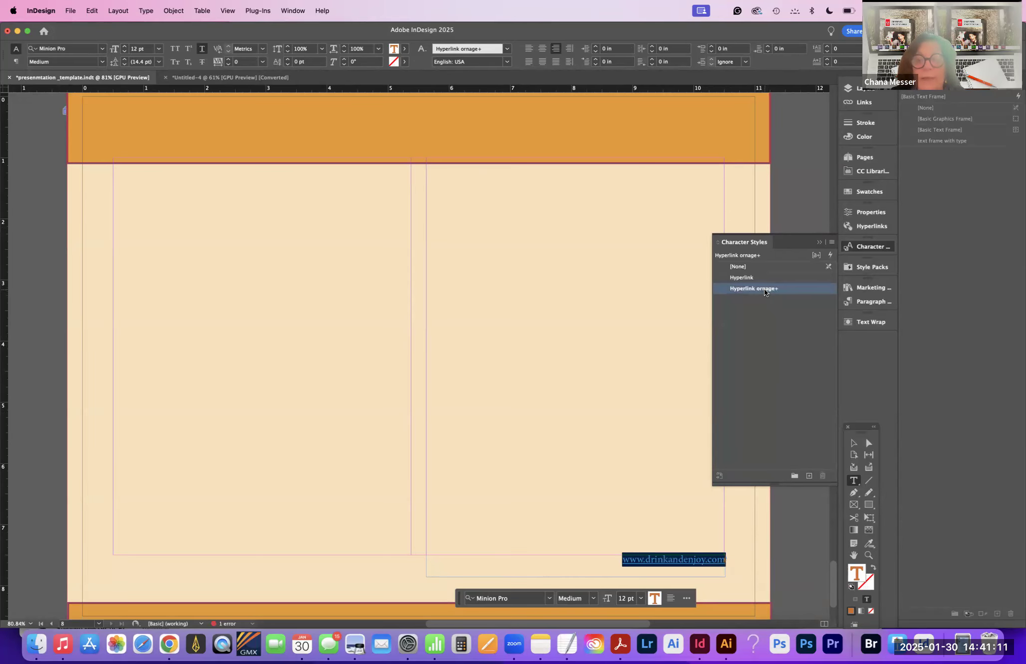
left_click(698, 551)
left_click(704, 555)
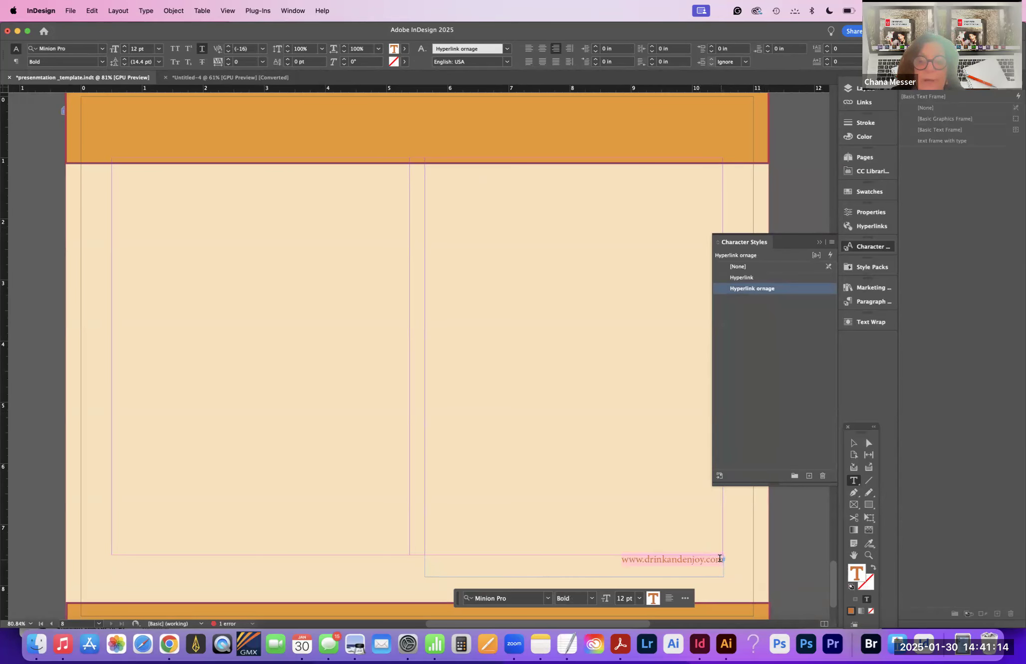
left_click_drag(721, 558, 589, 549)
left_click(830, 255)
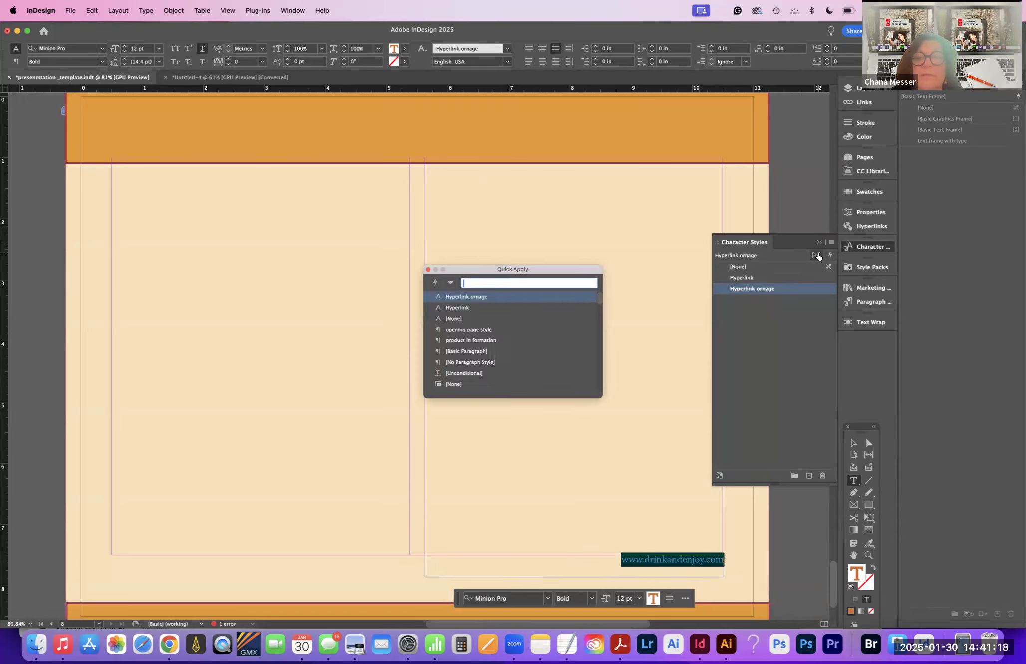
left_click(818, 256)
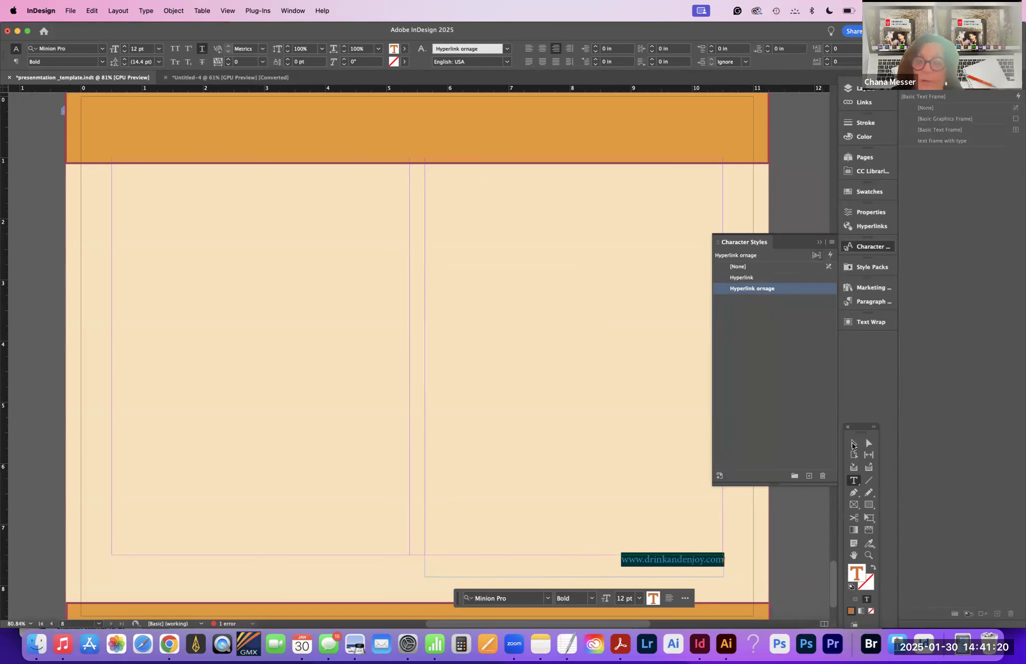
left_click(853, 445)
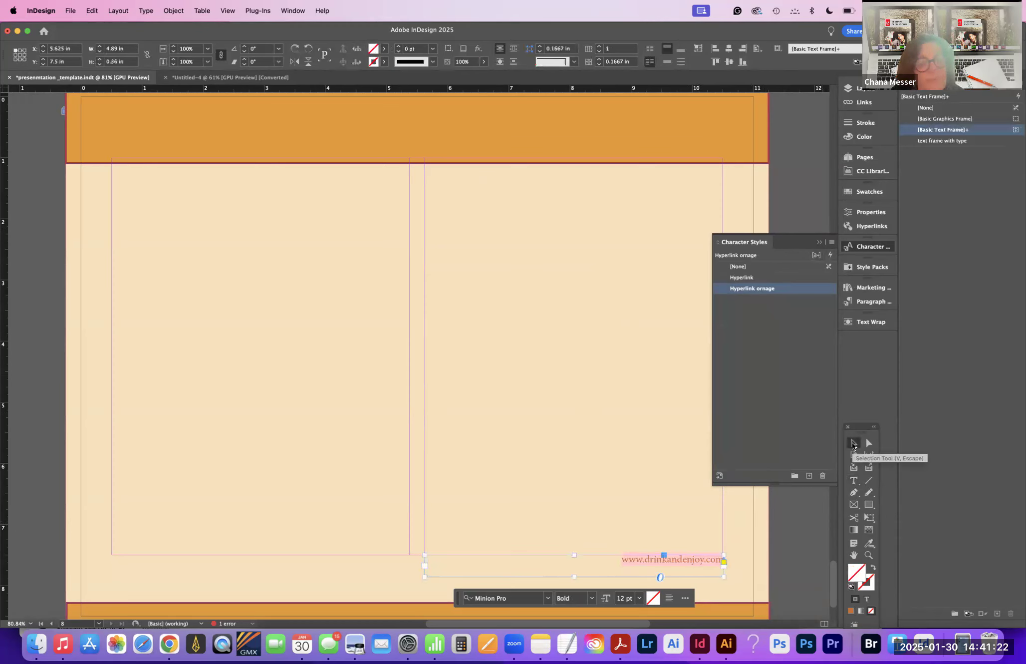
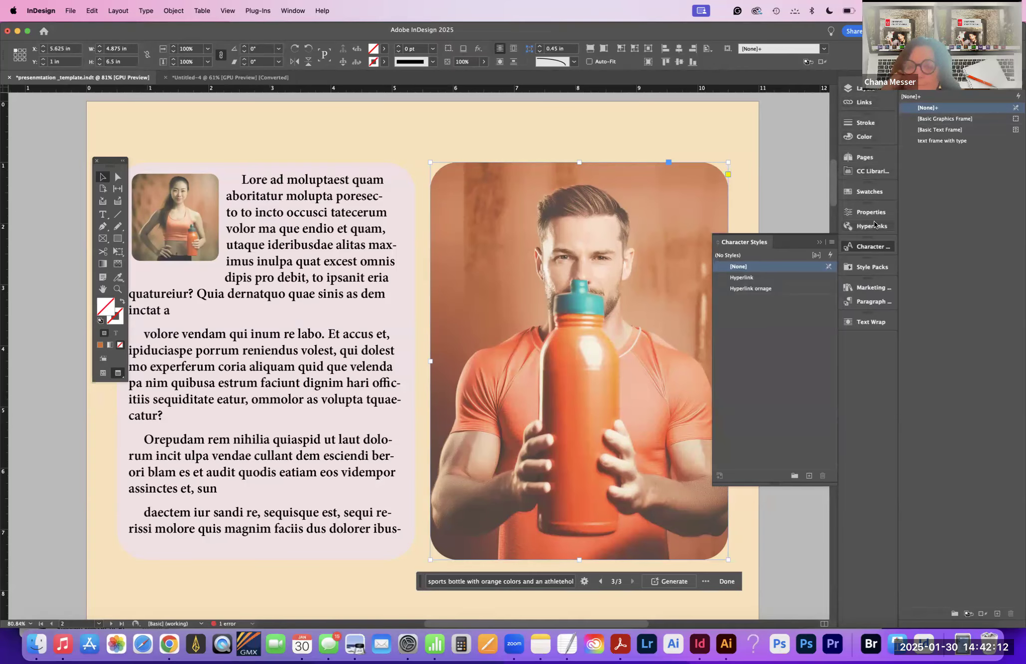
Step: Paste the copied athlete picture in place beside the text on page 3
left_click(865, 157)
double_click(734, 246)
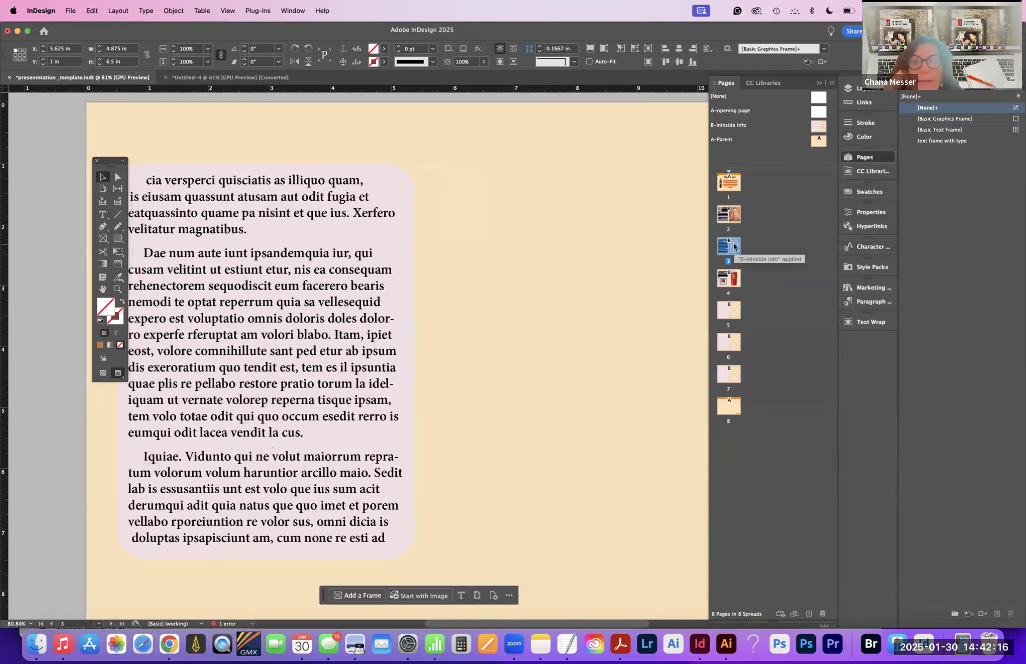
left_click(92, 10)
left_click(107, 113)
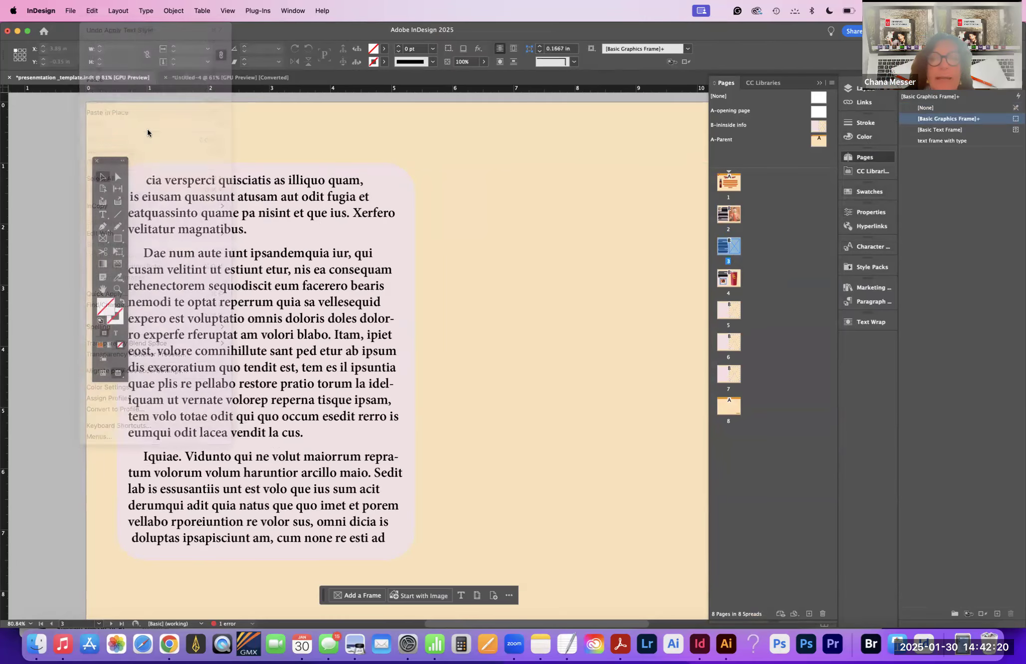
scroll(568, 284, "down", 1)
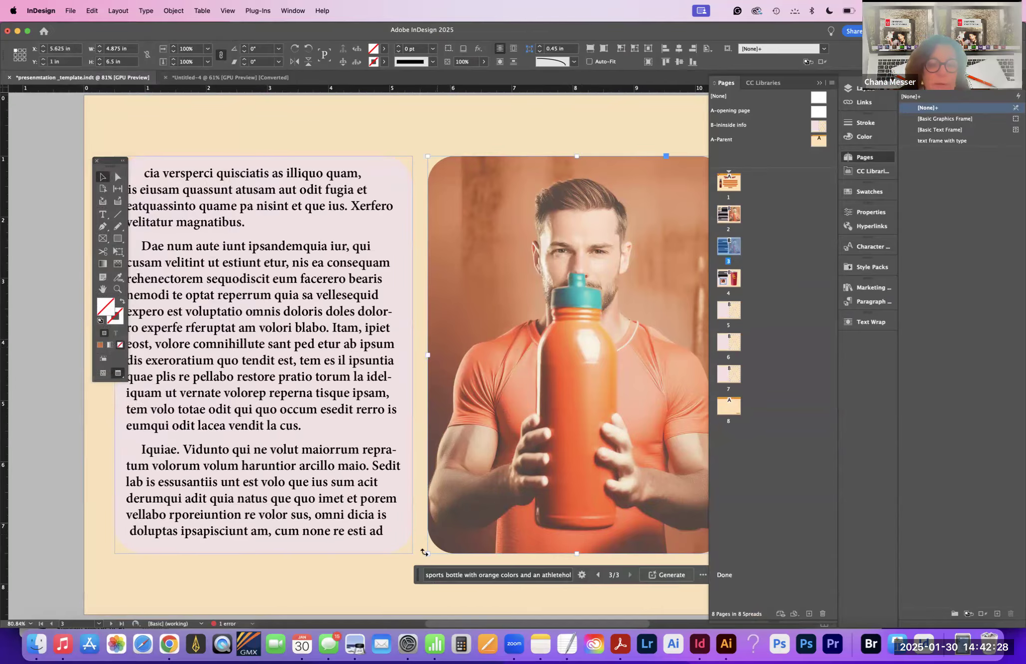
Step: Switch page 3's generated picture to variation 2, the woman holding the orange bottle, moving the task bar clear of the picture
left_click_drag(412, 574, 163, 118)
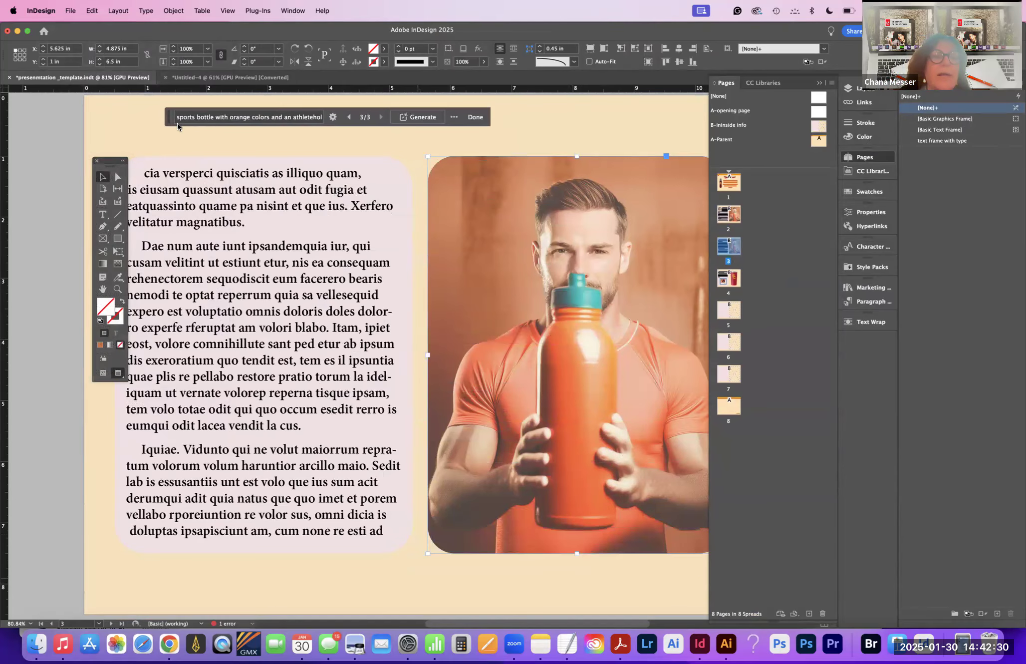
left_click(349, 119)
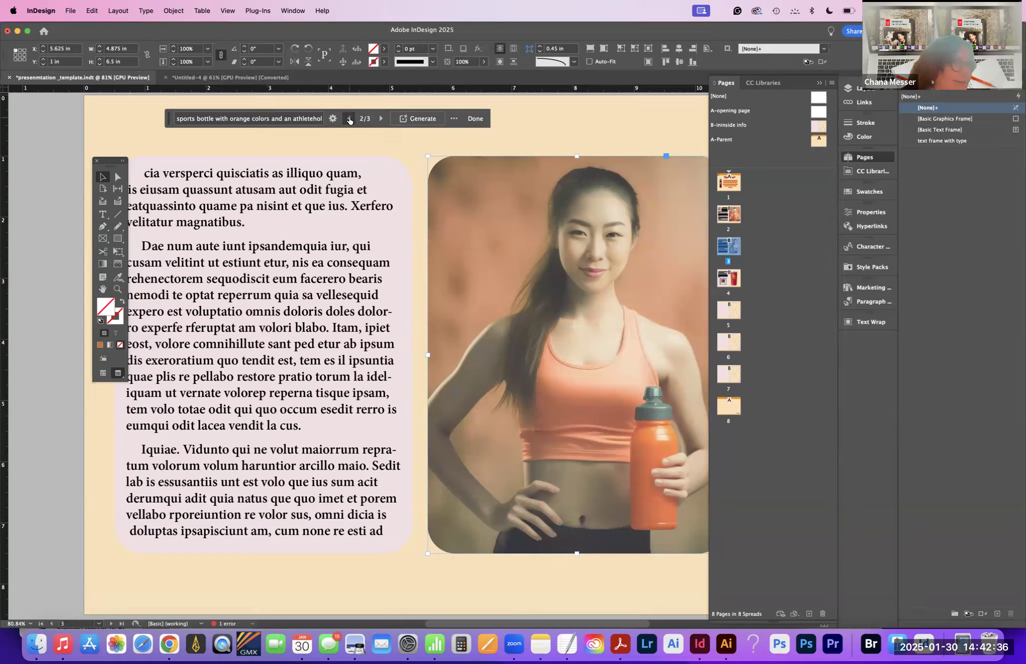
left_click(349, 119)
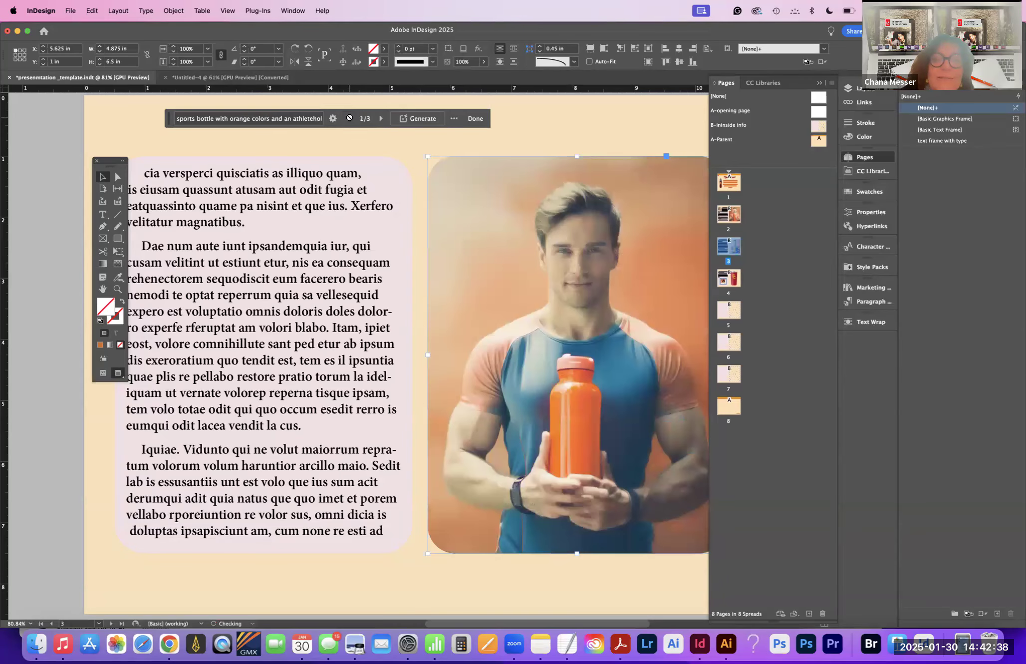
left_click(381, 118)
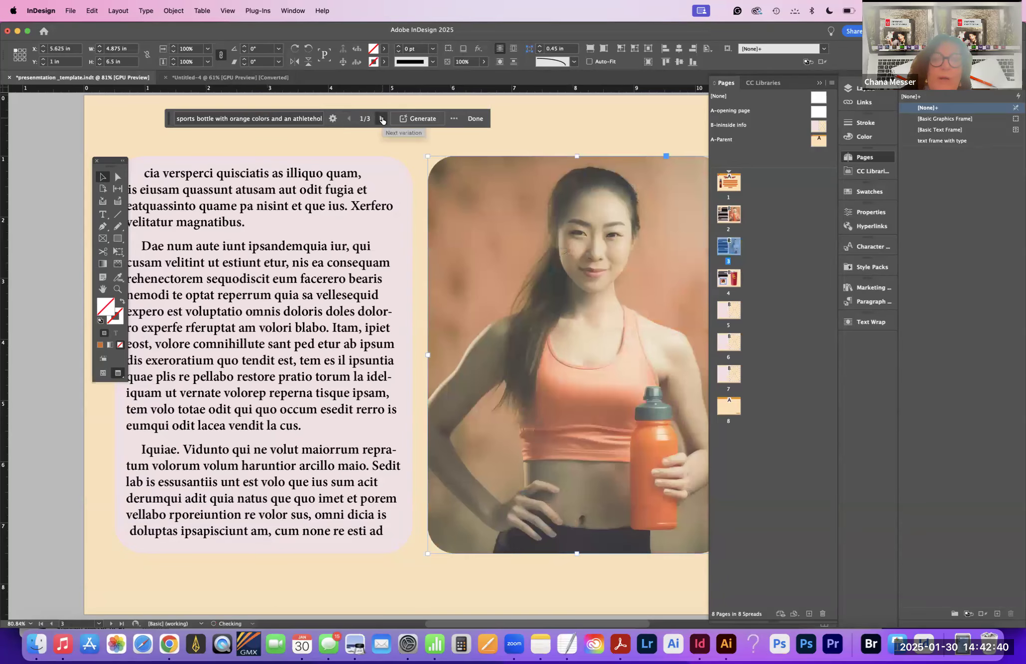
Step: Paste the copied athlete picture in place beside the empty text panel on page 5
double_click(729, 310)
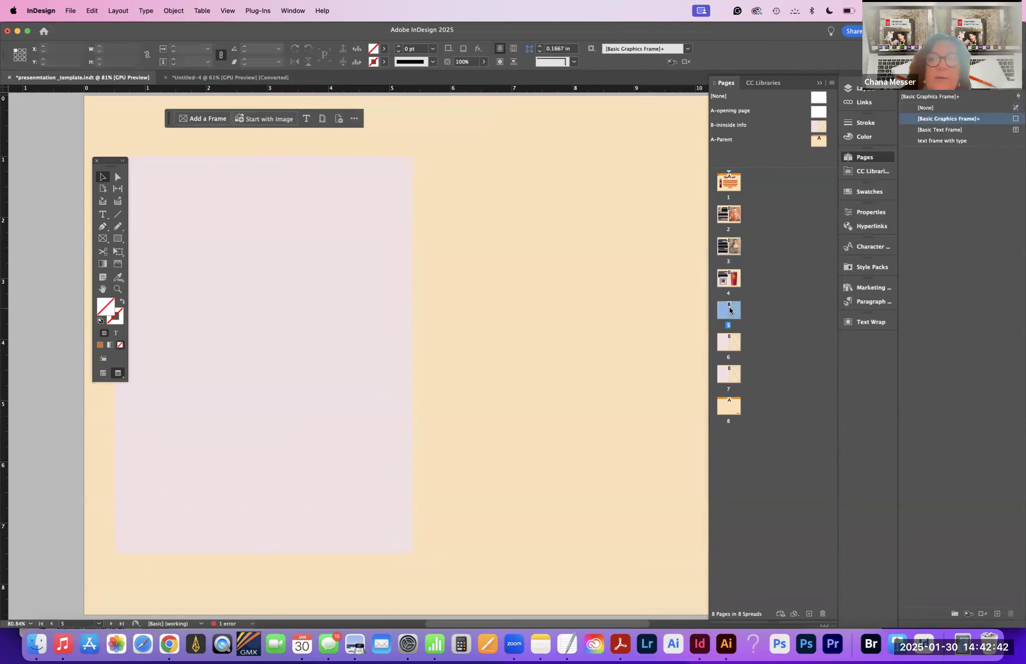
left_click(92, 13)
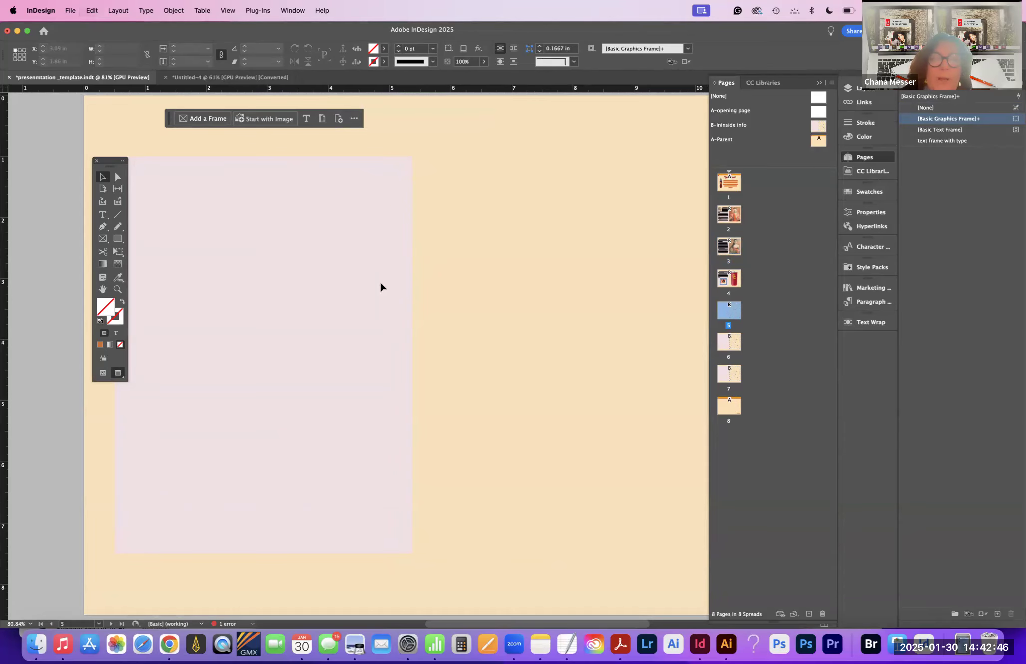
left_click(338, 317)
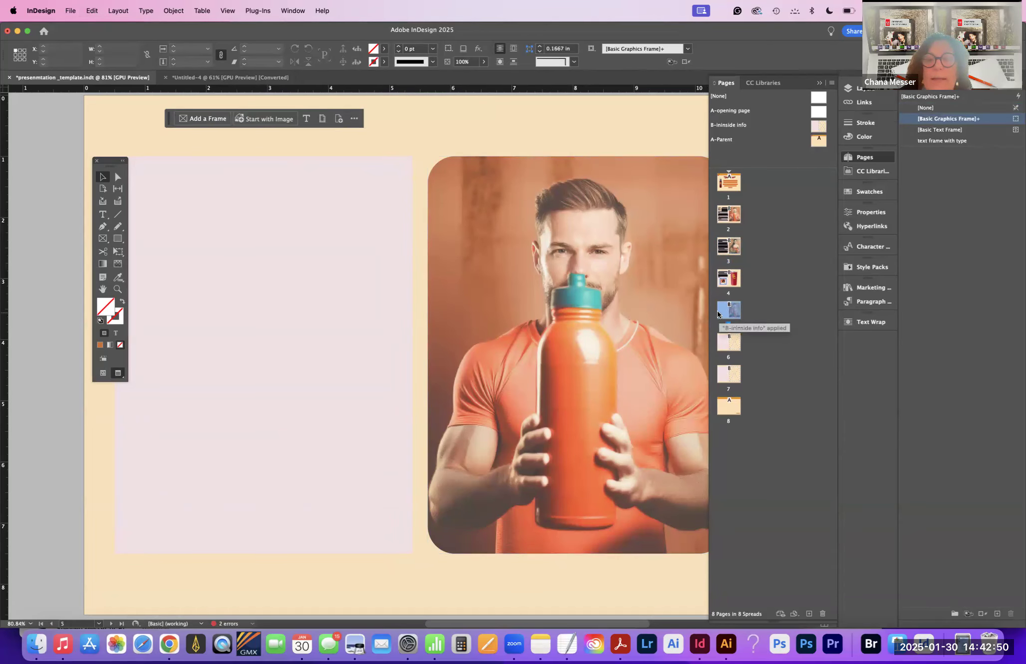
Step: Delete the two unused inside pages, 6 and 7, that precede the closing page
left_click(724, 345)
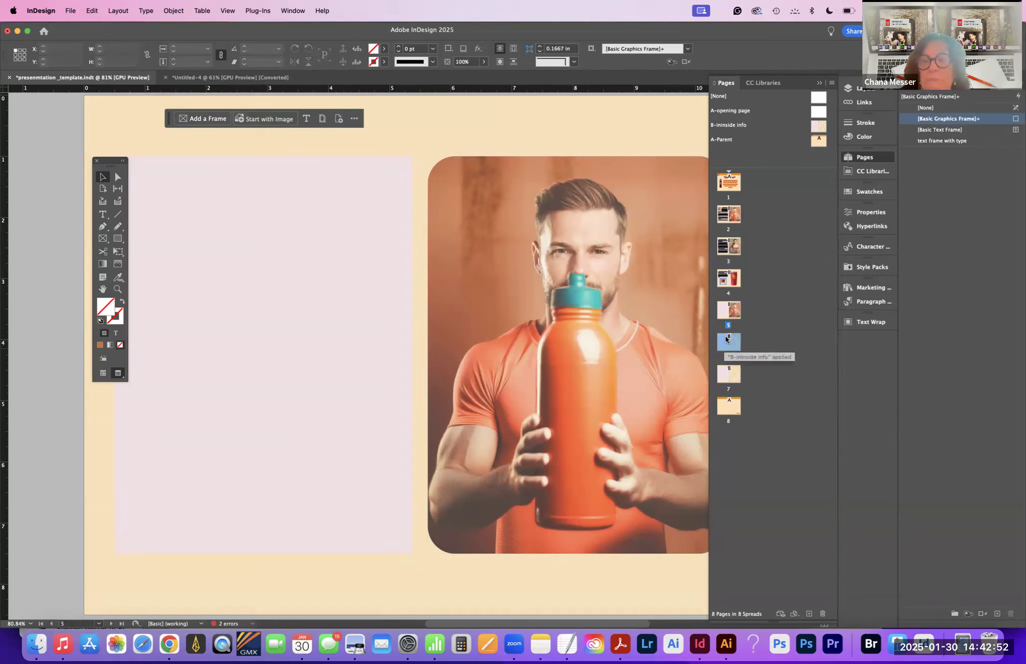
left_click(823, 613)
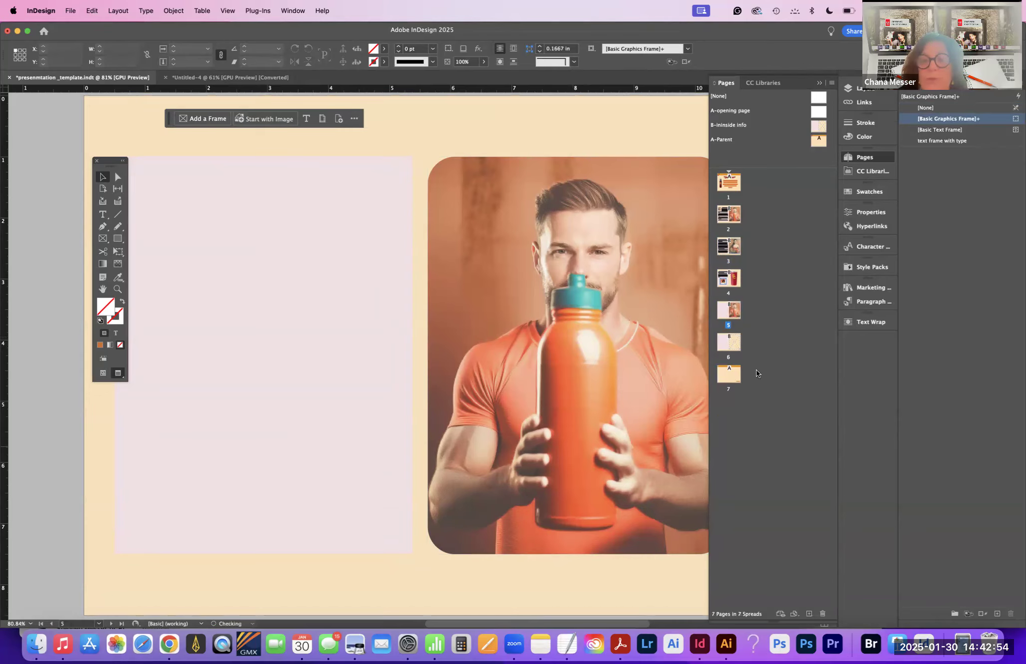
left_click(732, 345)
left_click(823, 613)
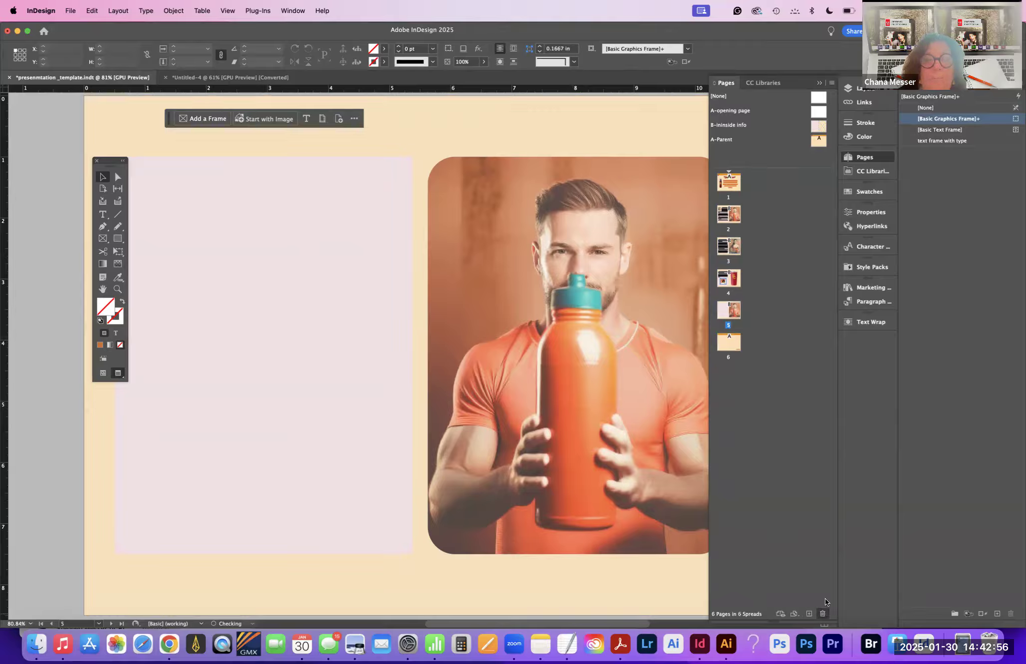
Step: Copy the text frame from page 3 and paste it in place over the empty panel on page 5
double_click(720, 247)
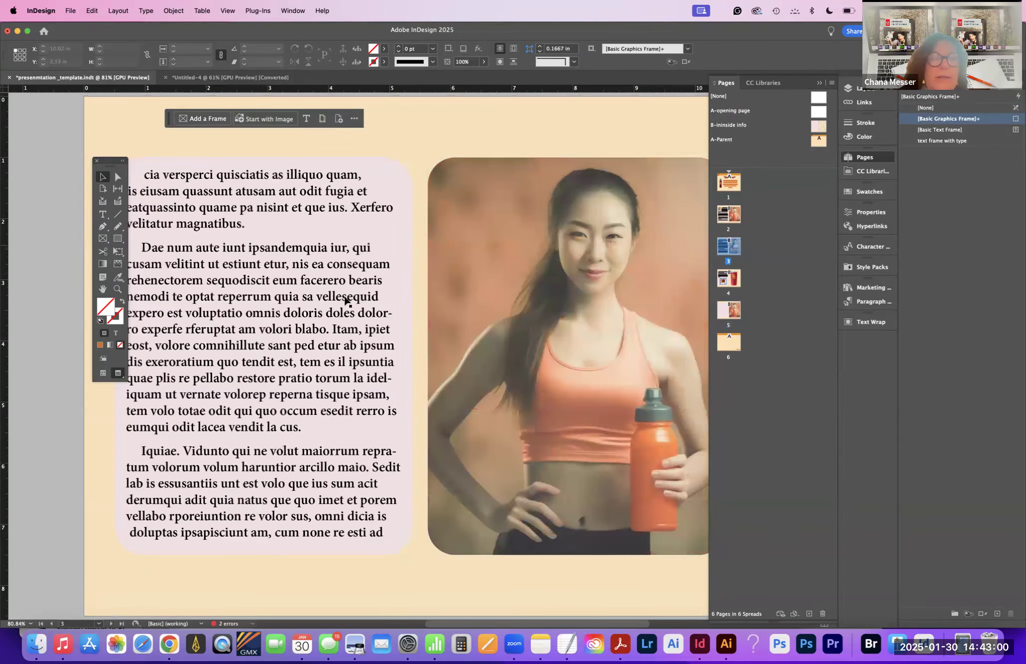
left_click(302, 312)
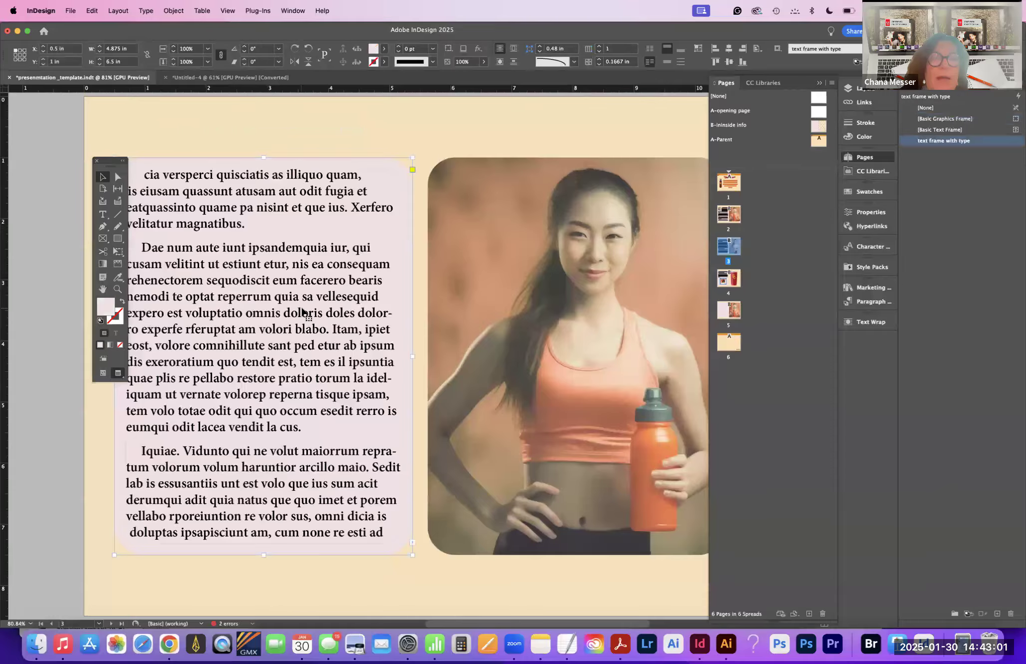
double_click(719, 314)
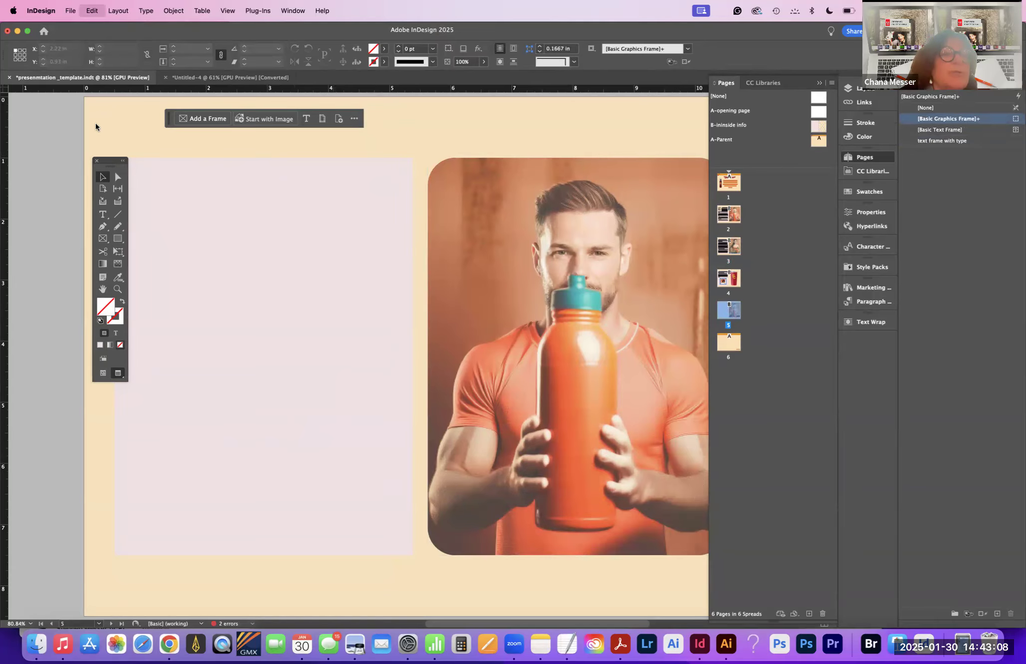
left_click(446, 138)
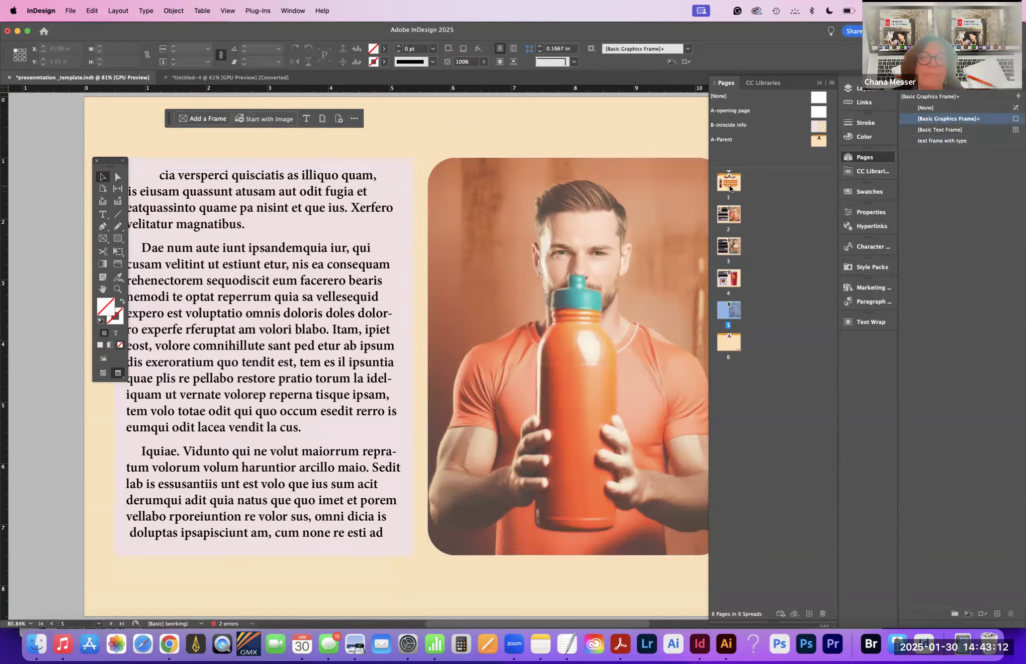
Step: Review pages 1 to 5 of the presentation, comparing their pictures and text panels
double_click(730, 188)
double_click(734, 225)
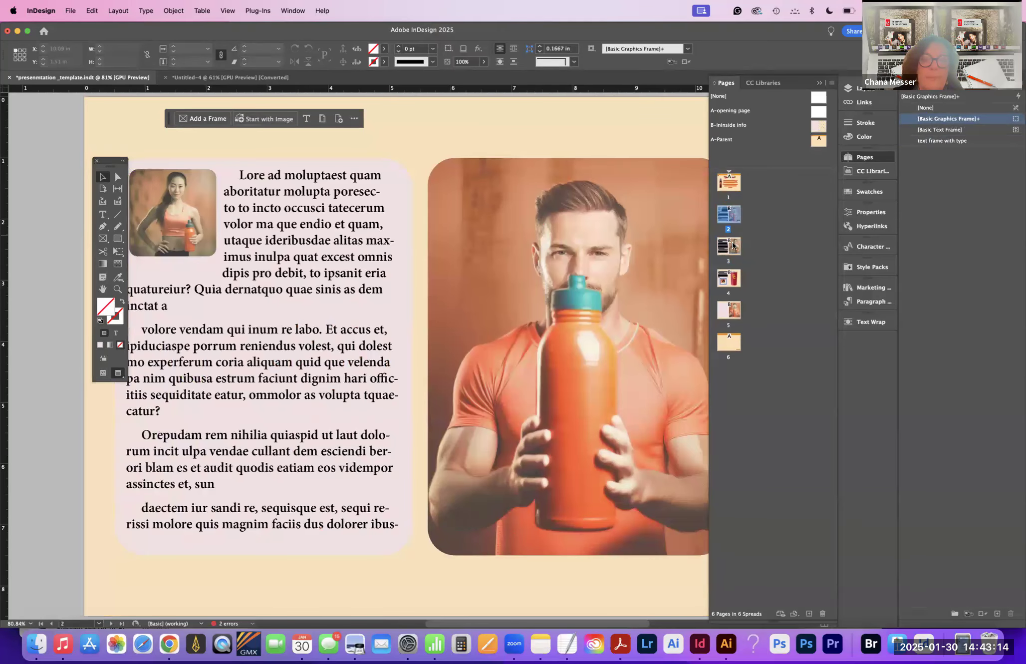
double_click(734, 249)
double_click(723, 279)
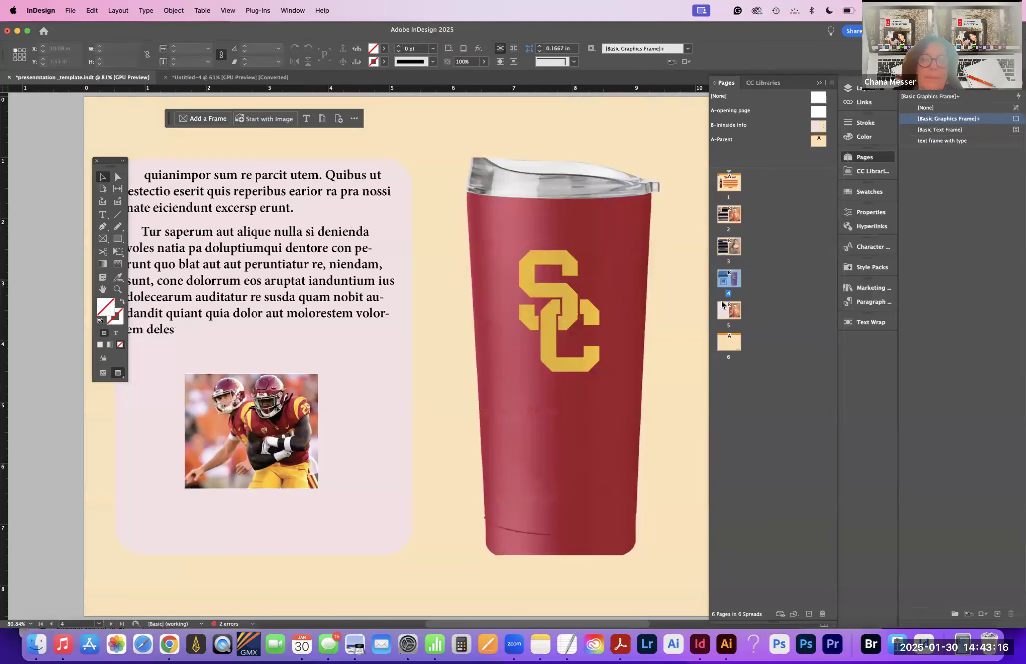
double_click(721, 314)
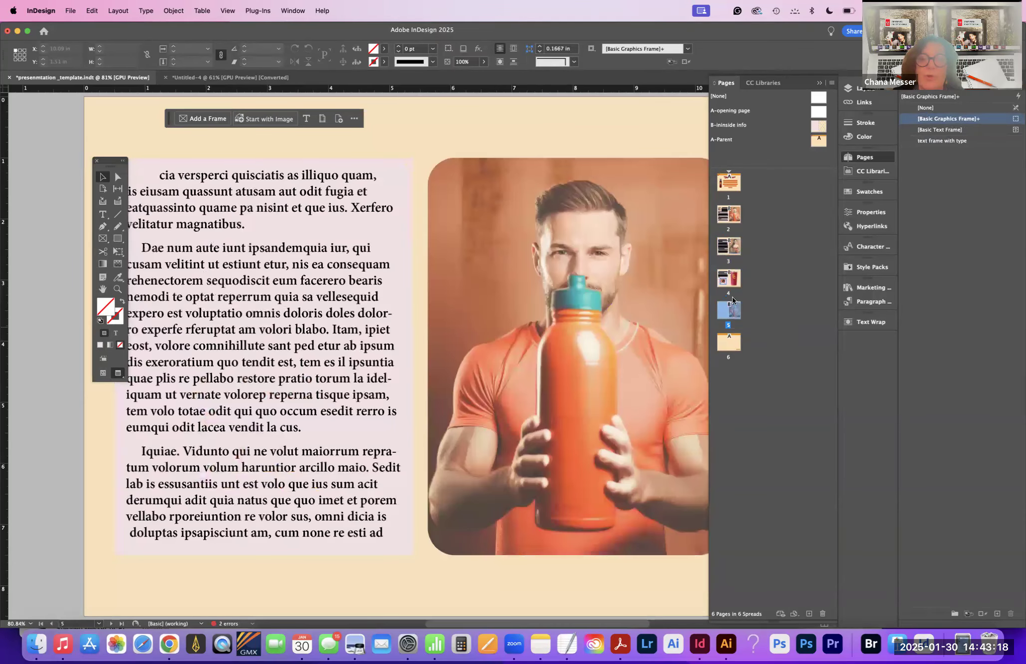
double_click(731, 215)
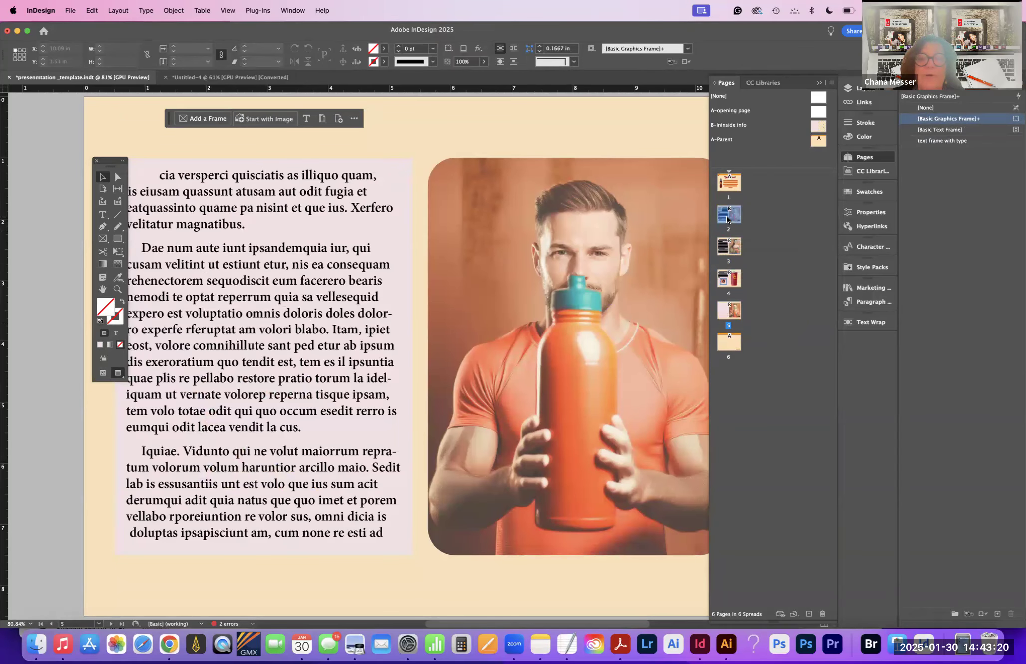
double_click(733, 246)
double_click(732, 312)
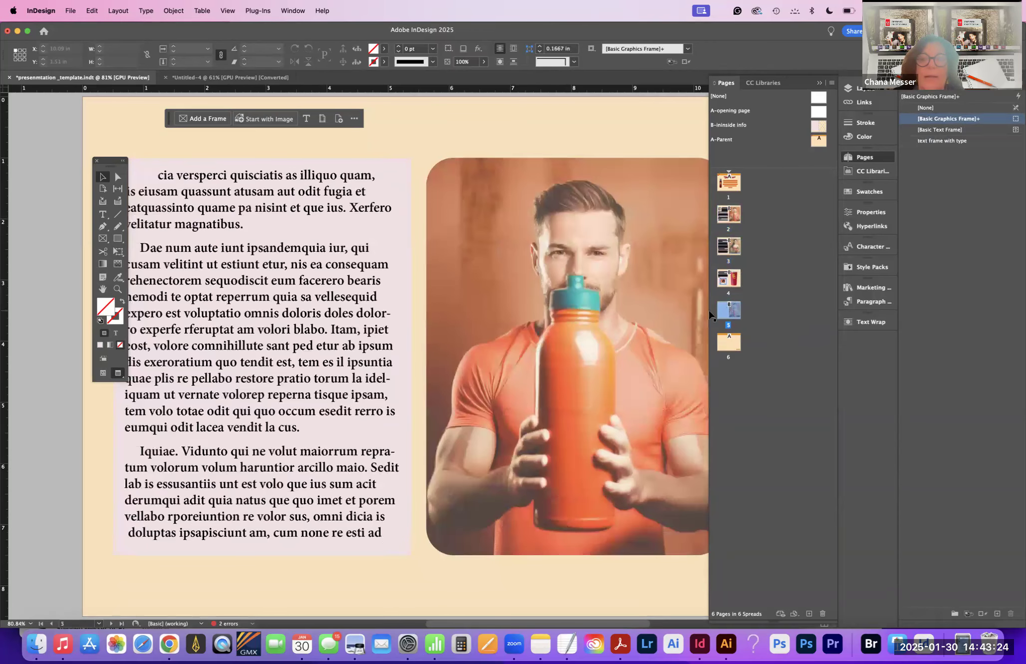
Step: Switch page 5's generated picture to variation 1, the man in the blue shirt, and save the template
left_click(460, 229)
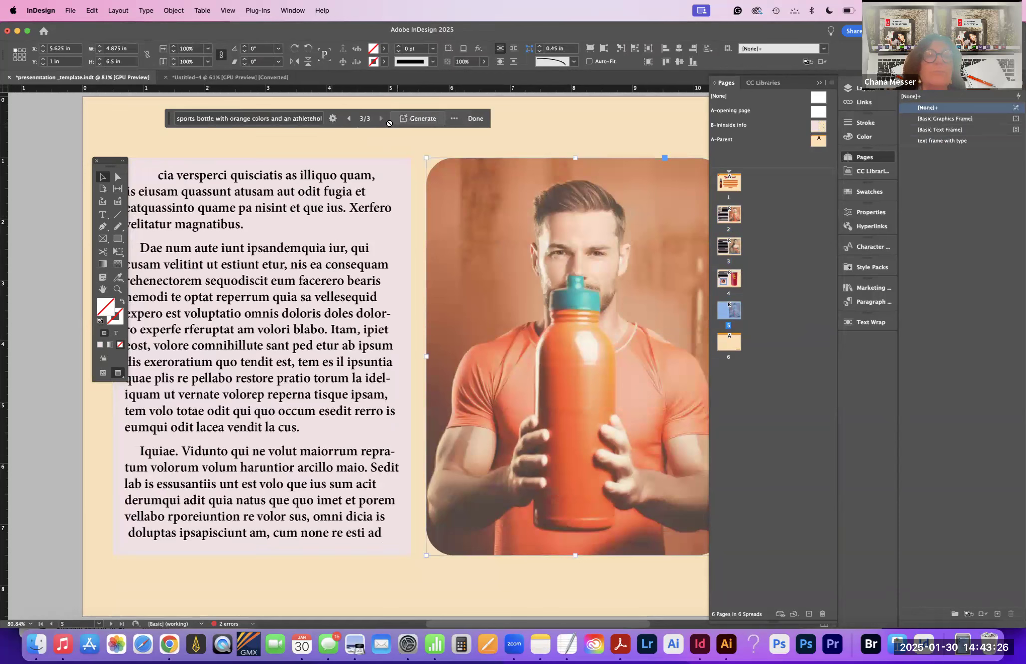
left_click(350, 119)
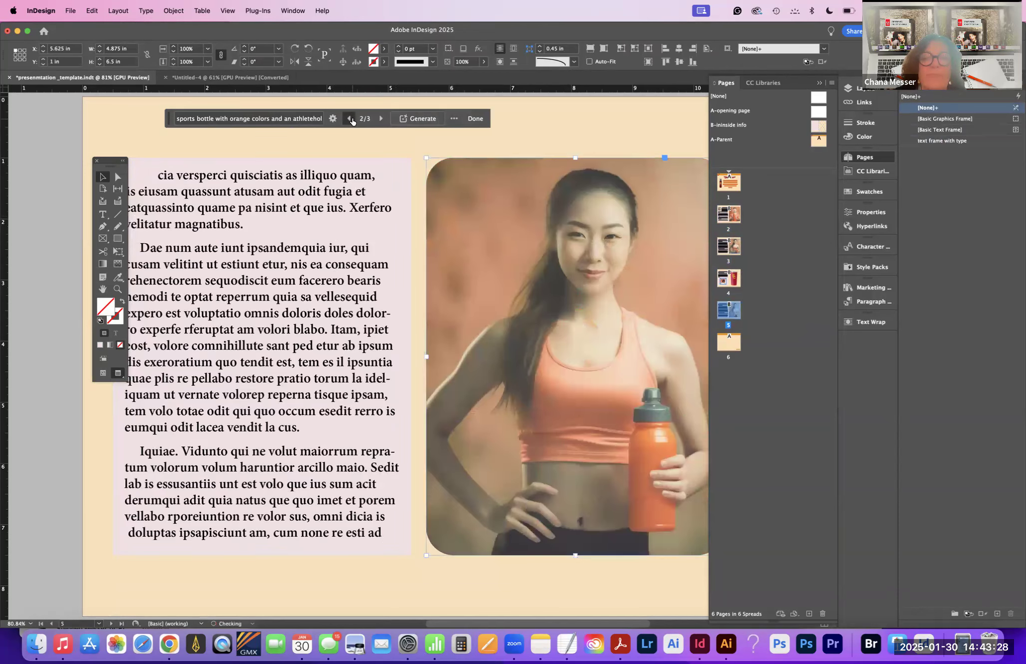
left_click(350, 120)
left_click(637, 142)
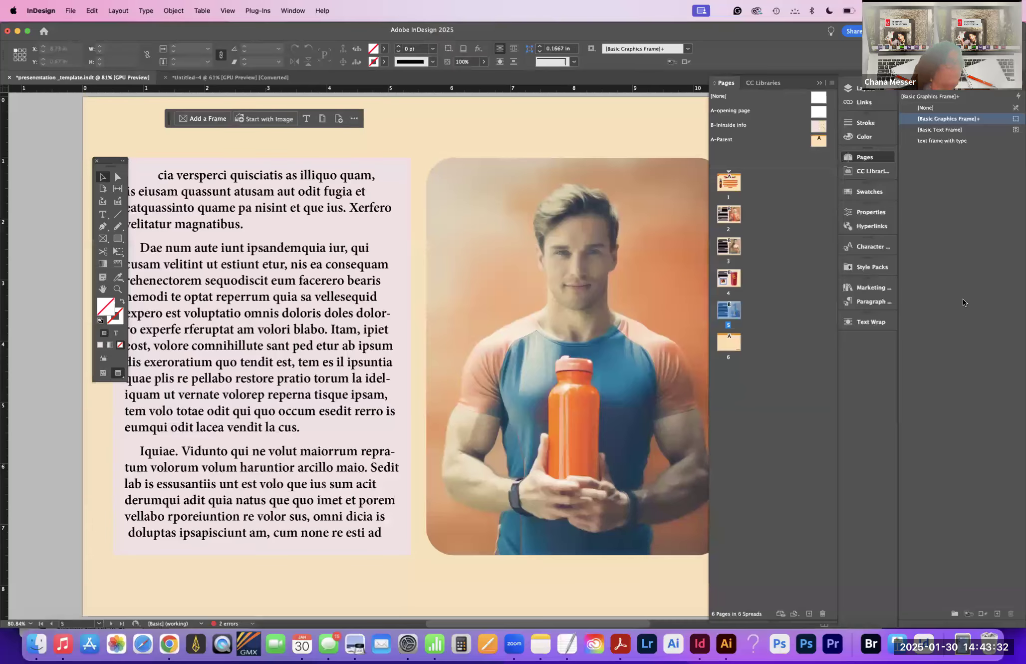
key("super+s")
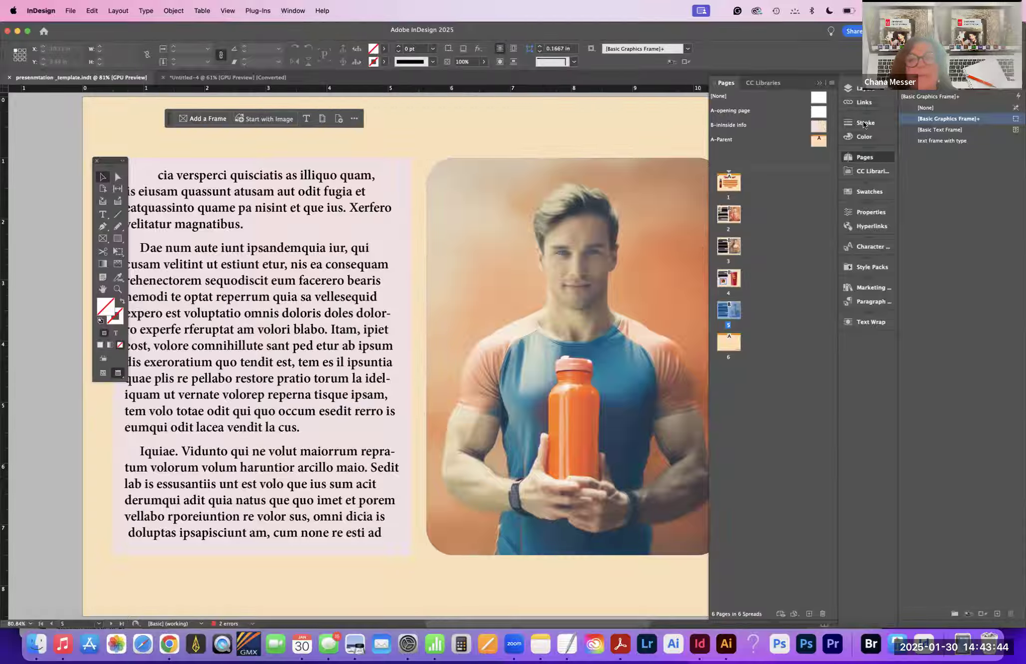
Step: Select all unused colour swatches, from cyan to dark blue, and delete them from the document
left_click(862, 102)
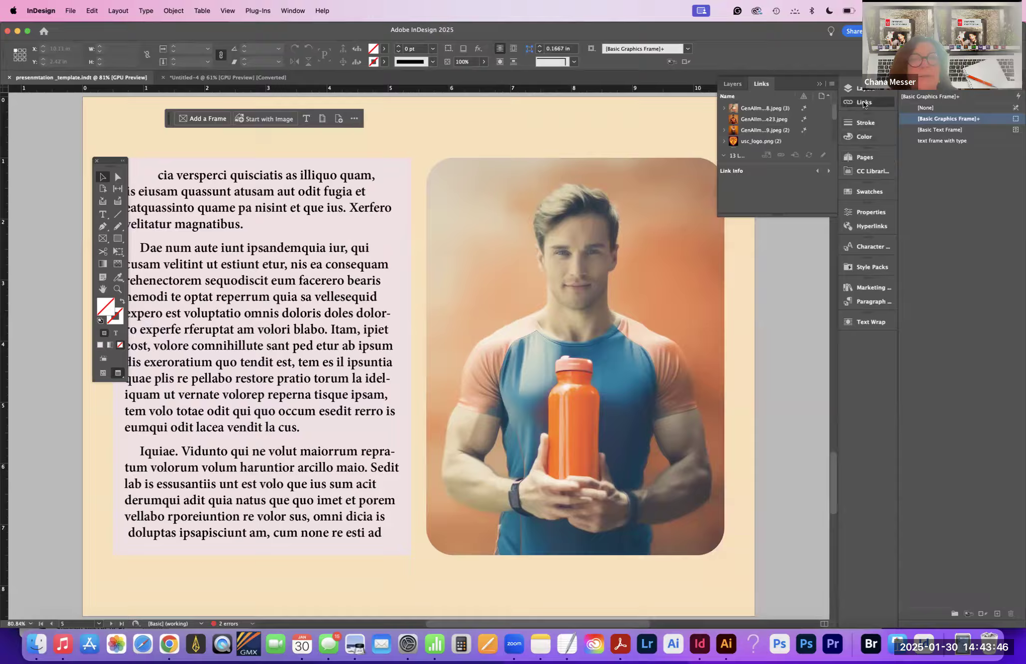
left_click(863, 102)
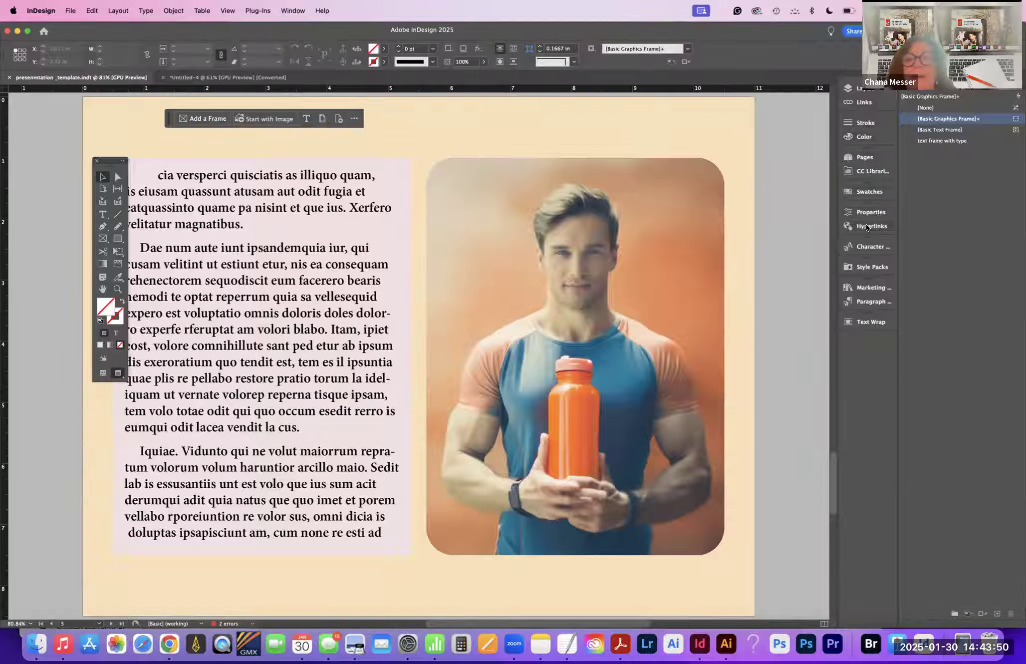
left_click(861, 189)
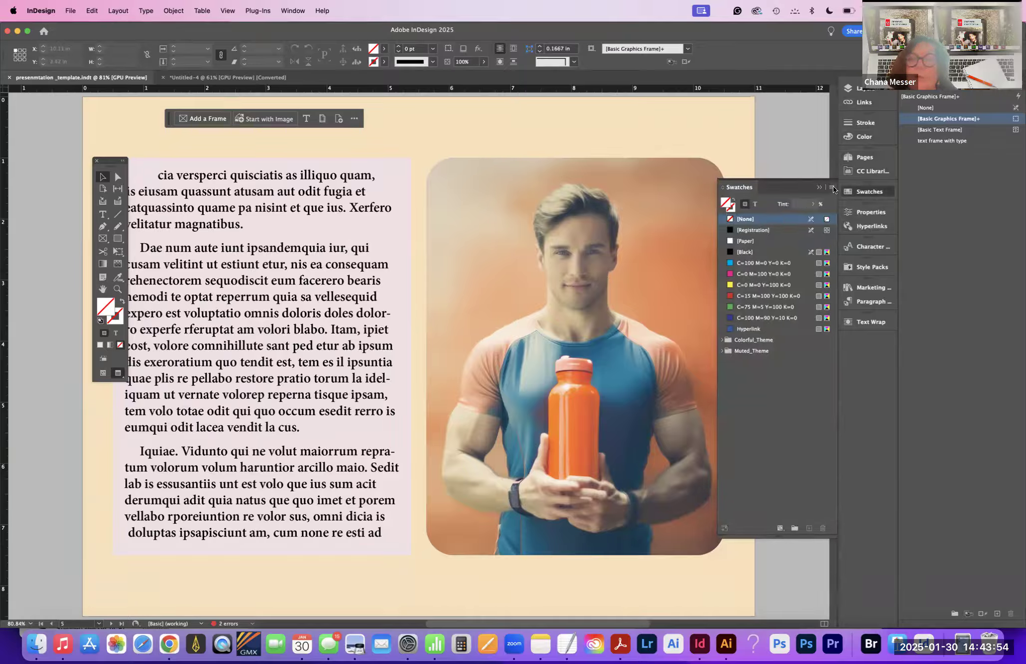
left_click(884, 370)
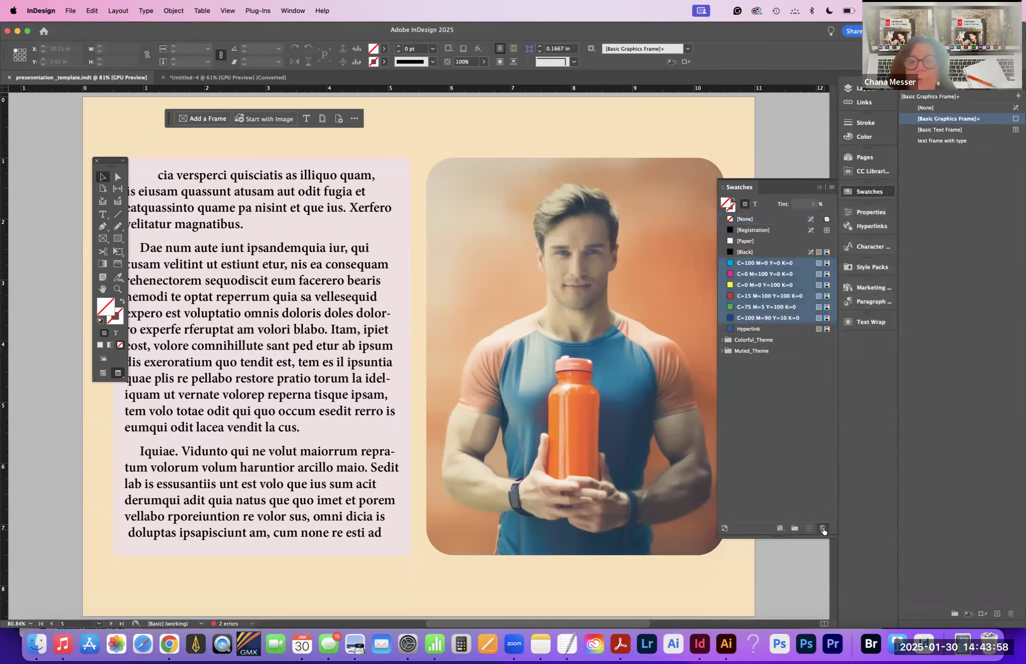
left_click(824, 529)
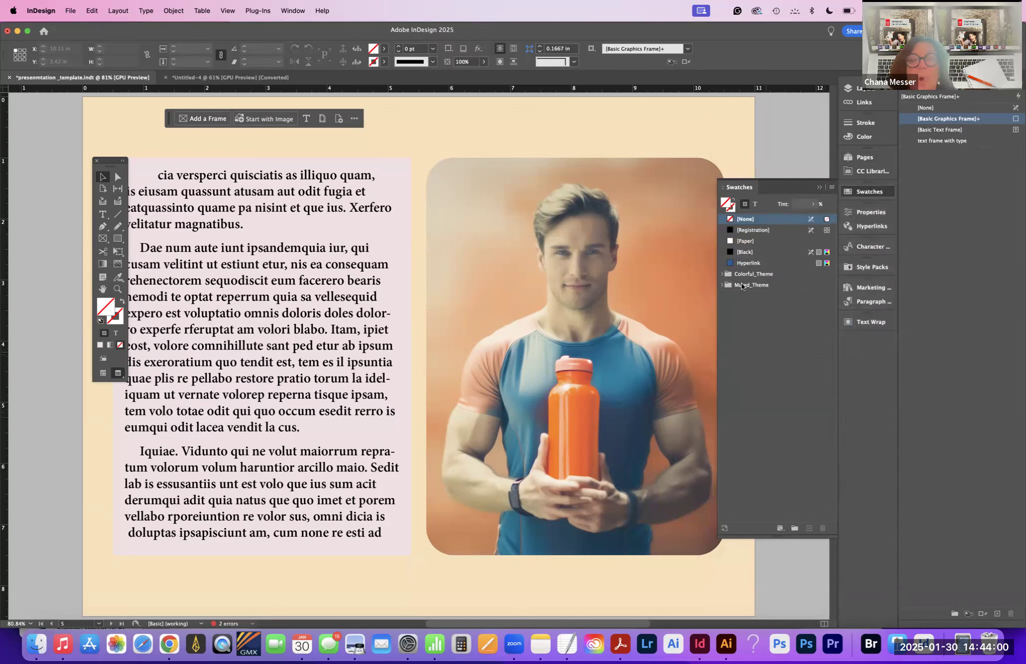
Step: Check the Colorful_Theme and Muted_Theme colour groups and the document's paragraph styles
left_click(722, 274)
left_click(722, 274)
left_click(722, 283)
left_click(722, 283)
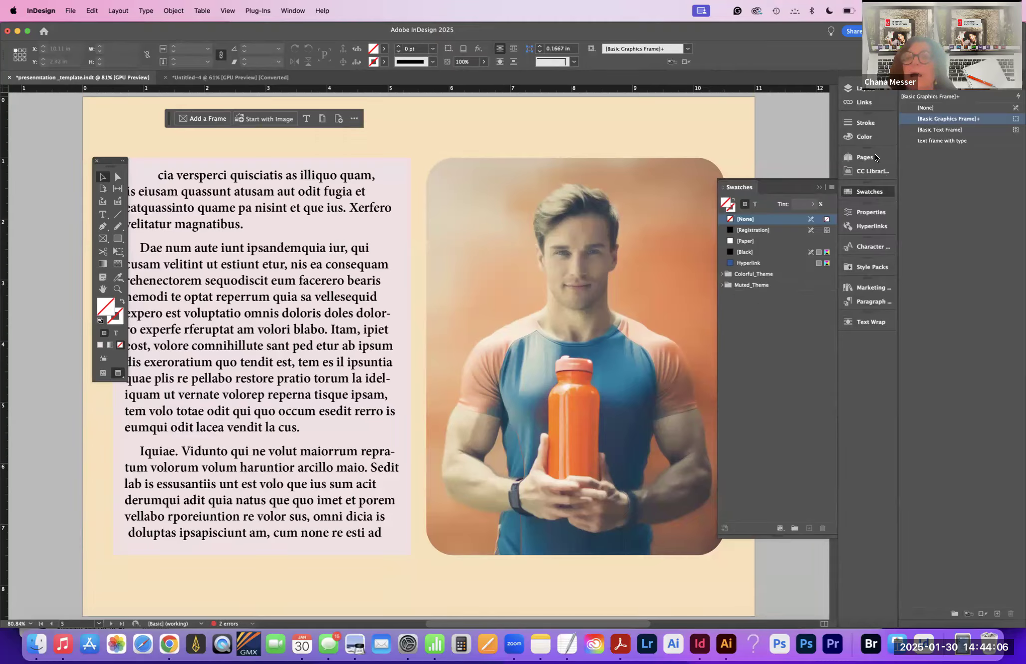
left_click(870, 301)
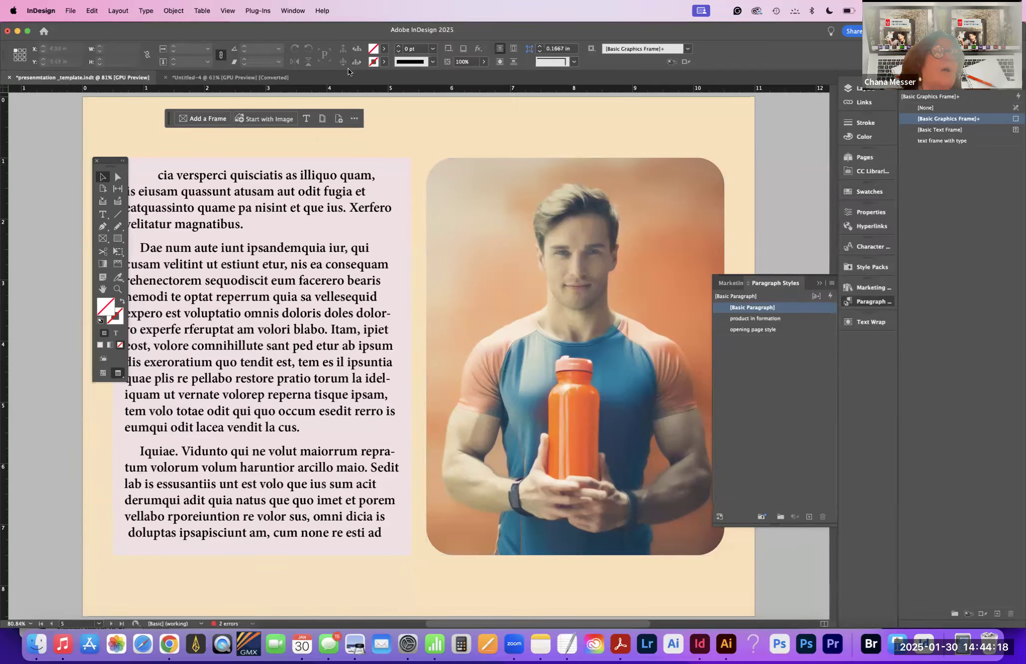
Step: Save the document on the Desktop in InDesign 2025 template format, replacing the existing presenmtation _template.indt
key("super+s")
left_click(69, 14)
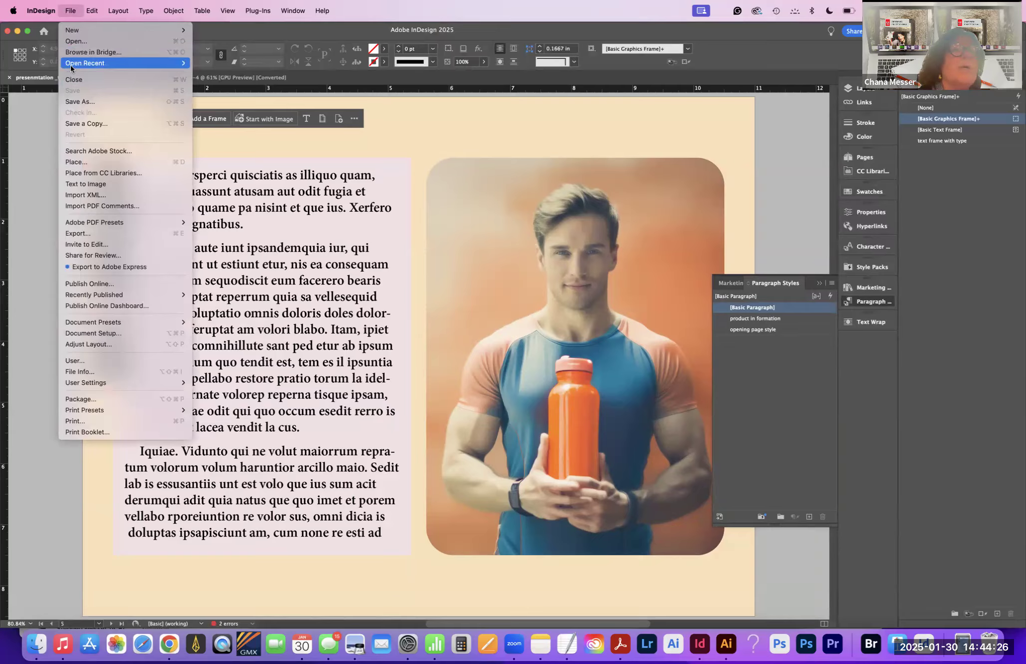
left_click(340, 316)
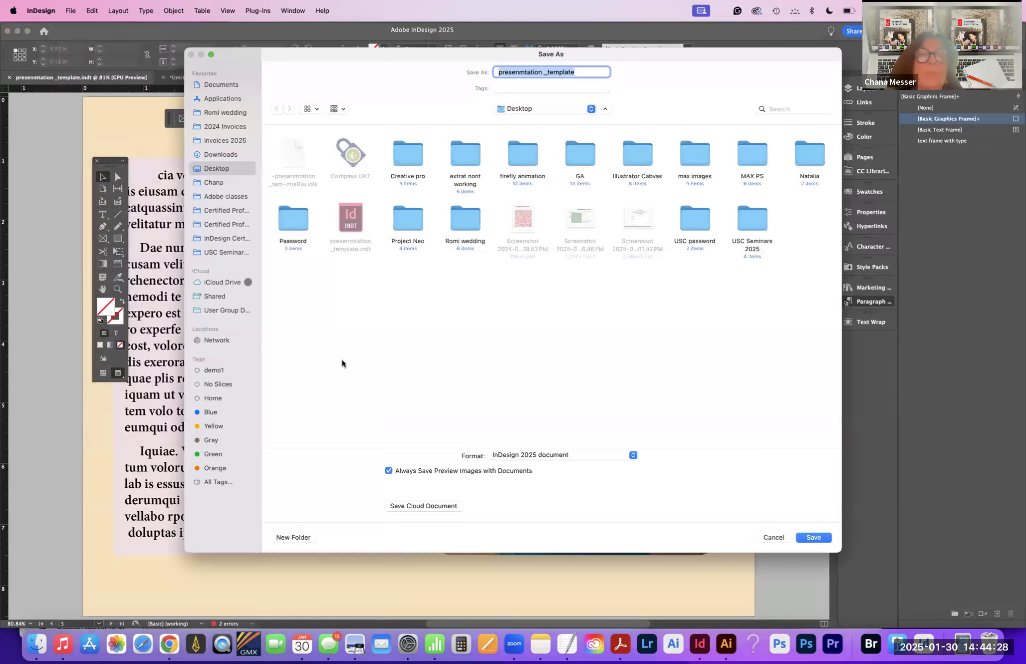
left_click(534, 453)
left_click(535, 474)
left_click(805, 537)
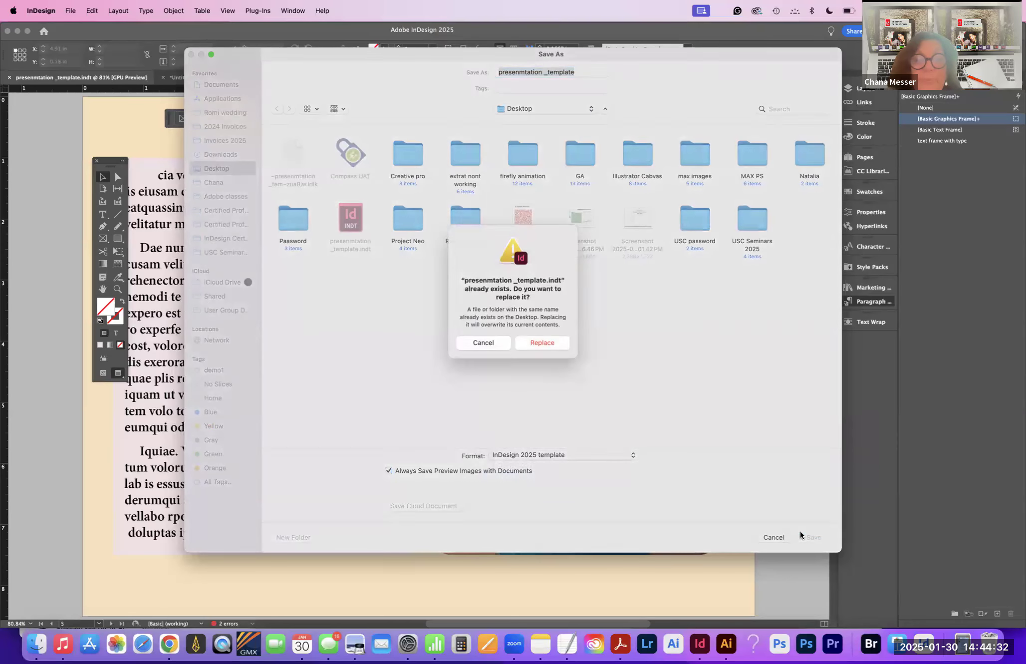
left_click(537, 351)
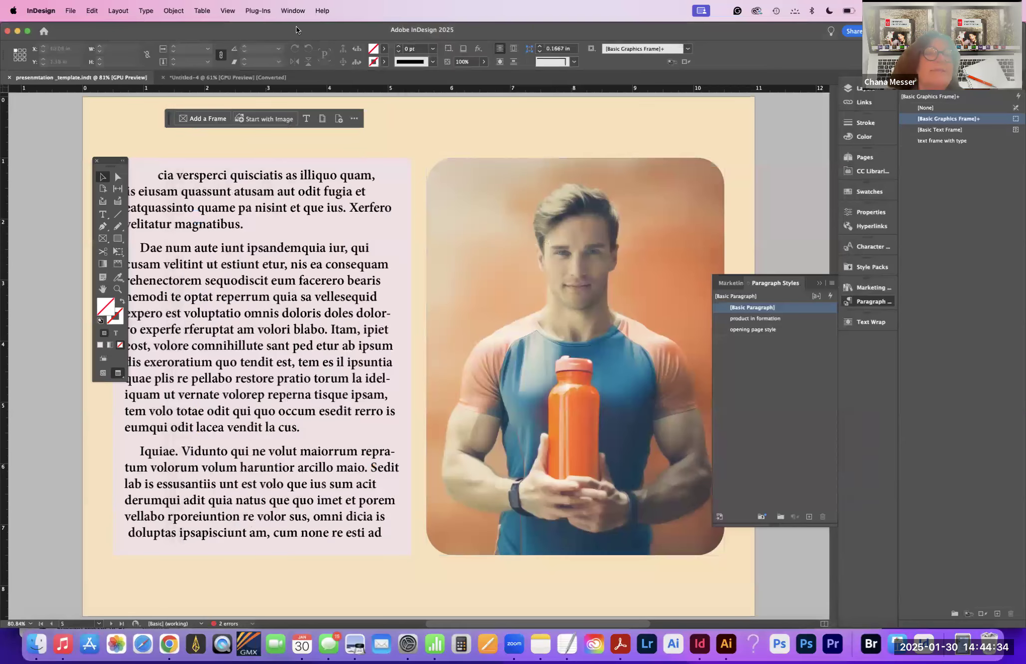
Step: Close the presentation template, and close Untitled-4 without saving its changes
left_click(66, 10)
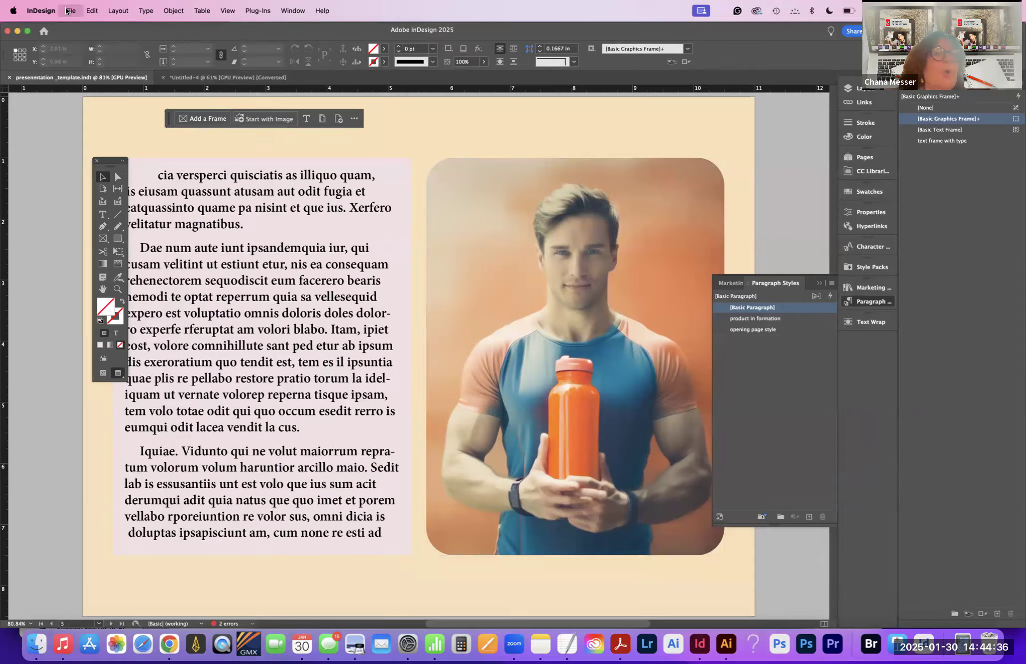
left_click(85, 78)
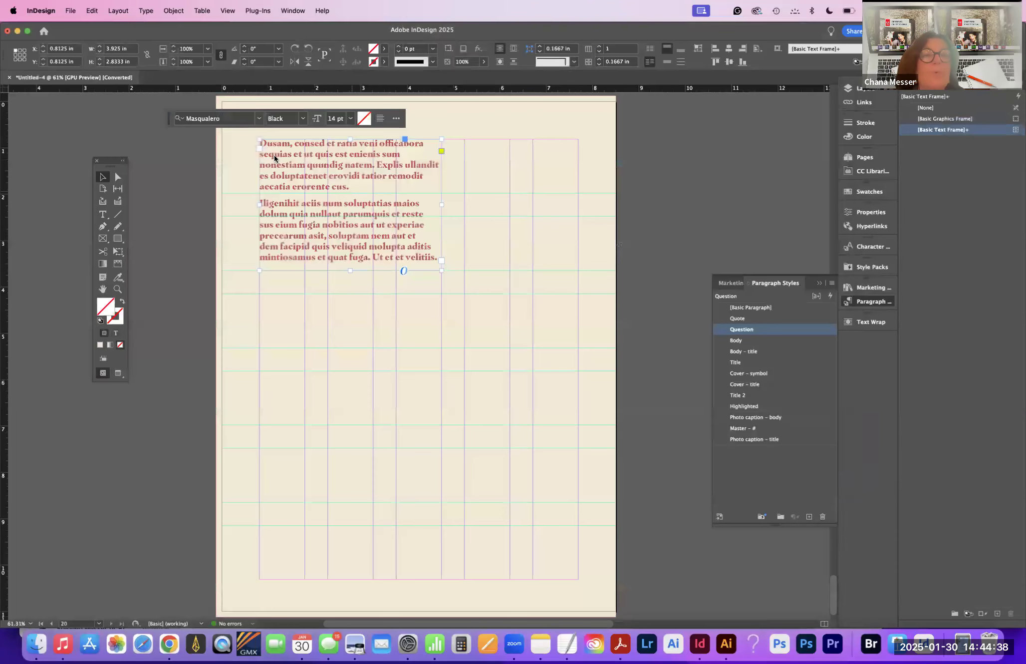
left_click(9, 78)
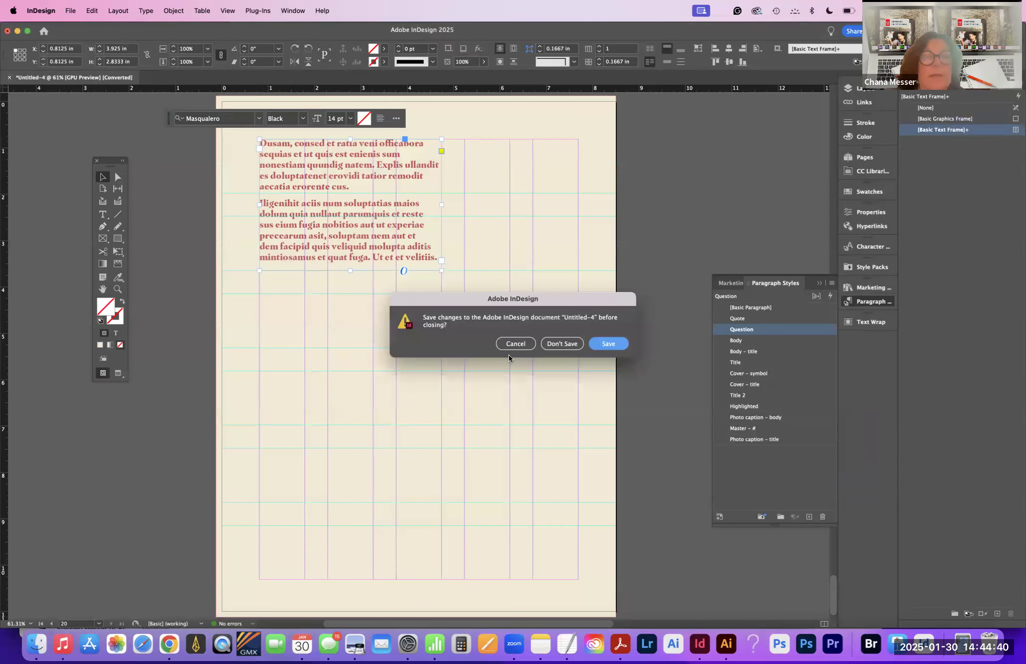
left_click(510, 344)
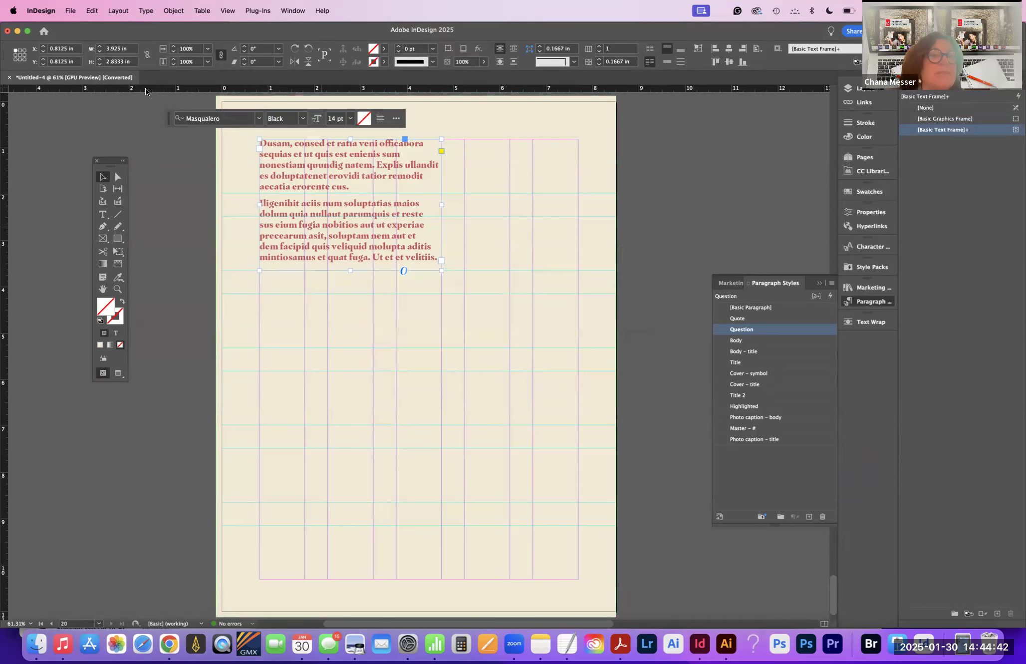
left_click(8, 78)
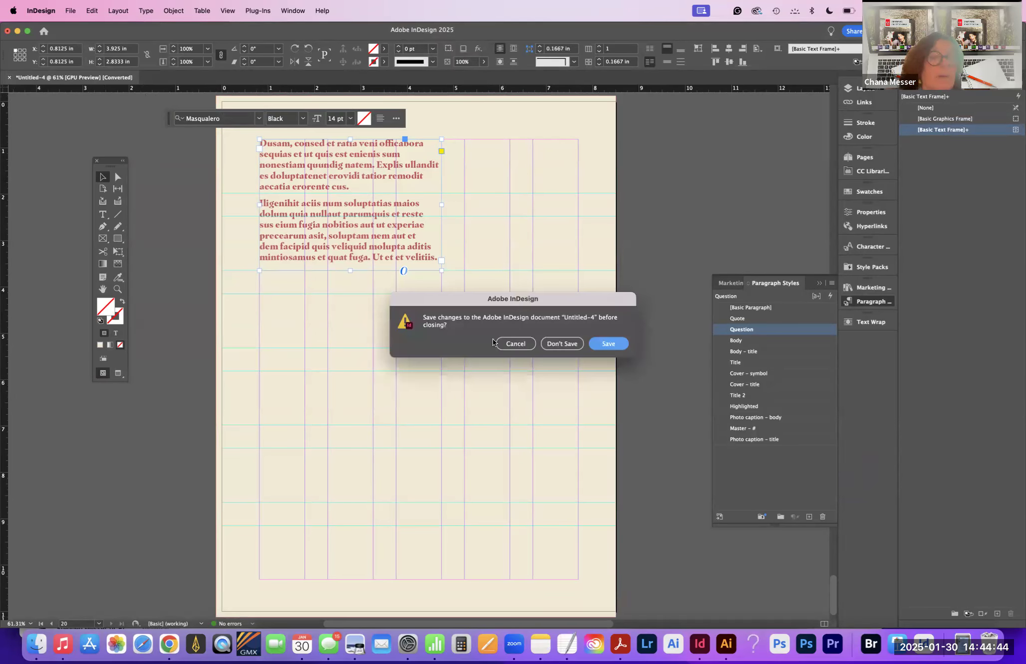
left_click(561, 345)
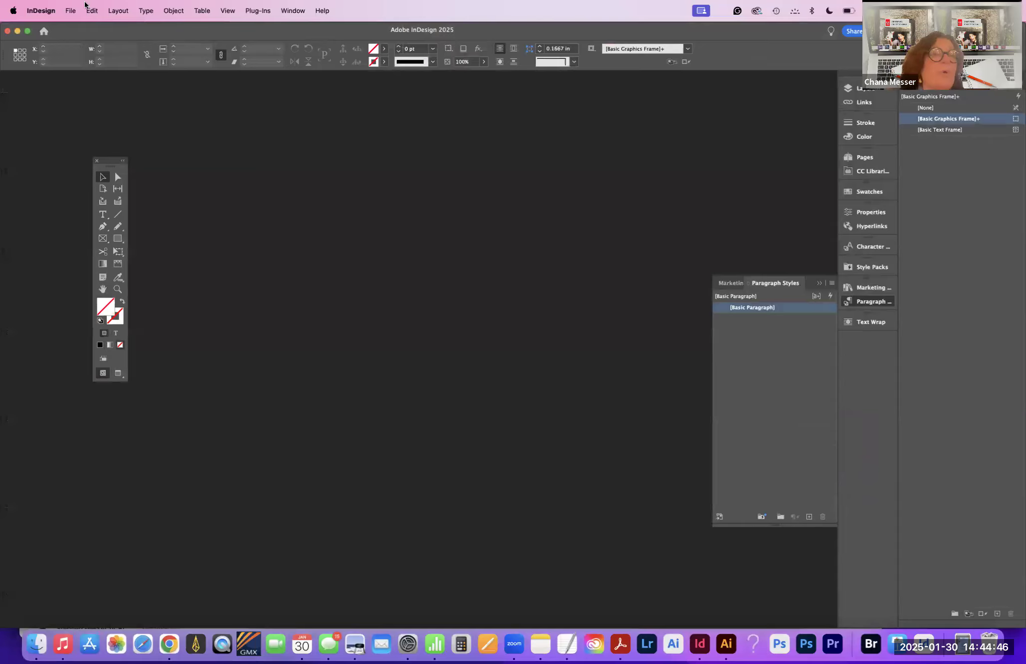
Step: Open presenmtation _template.indt from the Desktop with All Documents enabled and Open Normal, skipping the missing fonts replacement
left_click(74, 11)
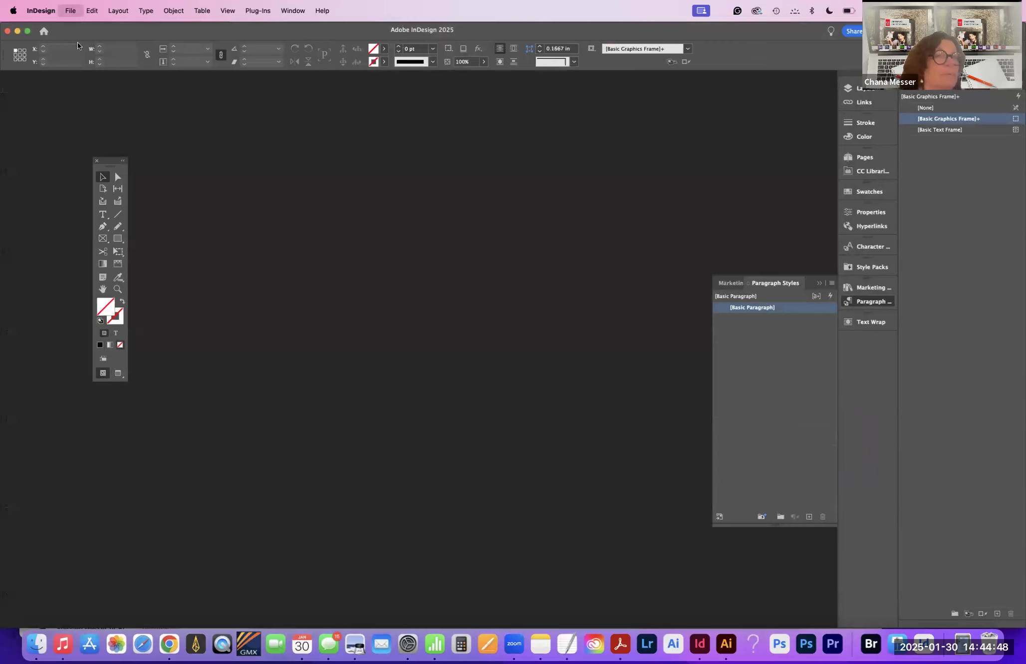
left_click(78, 42)
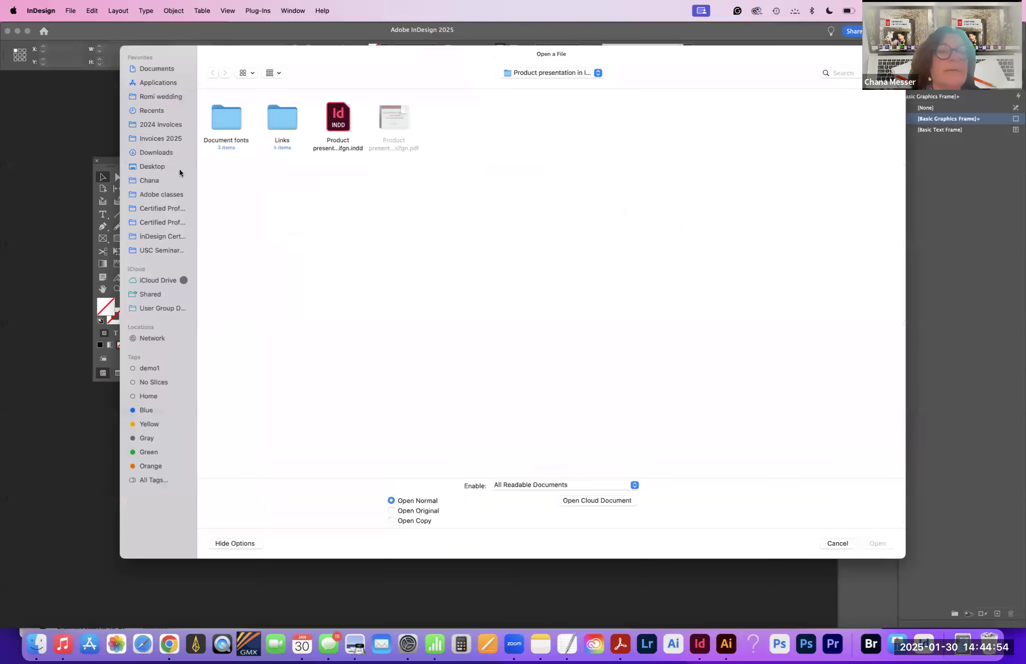
left_click(179, 168)
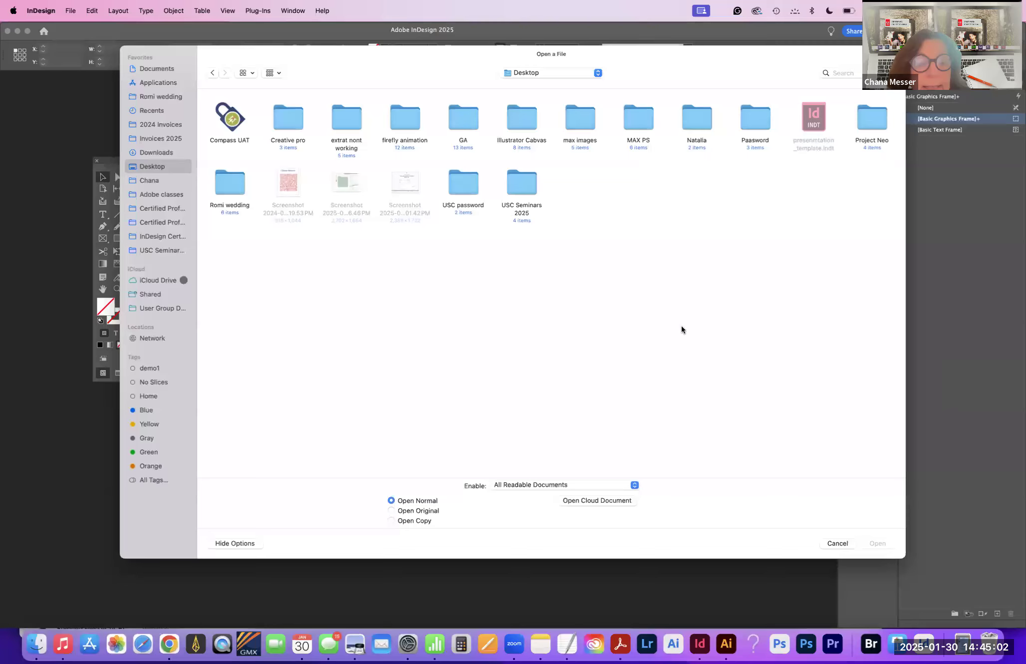
left_click(523, 502)
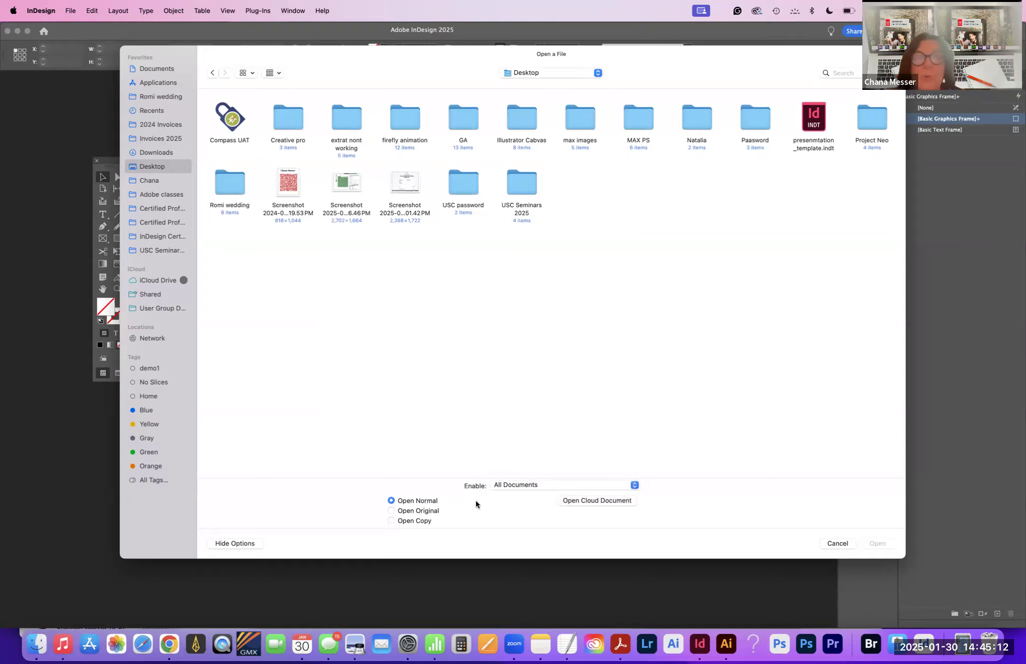
left_click(412, 500)
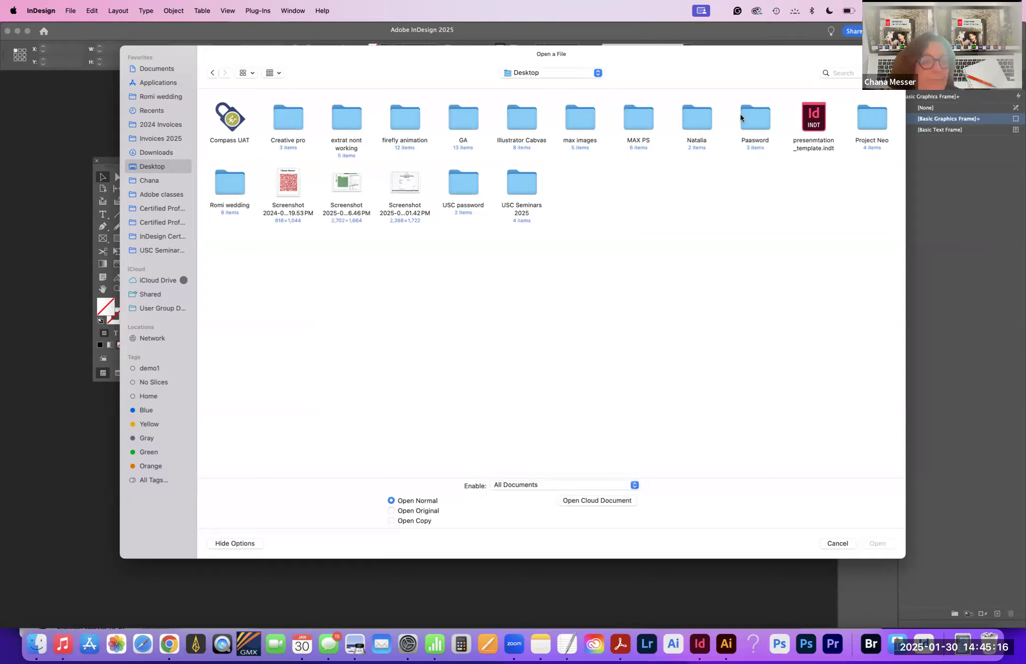
left_click(815, 113)
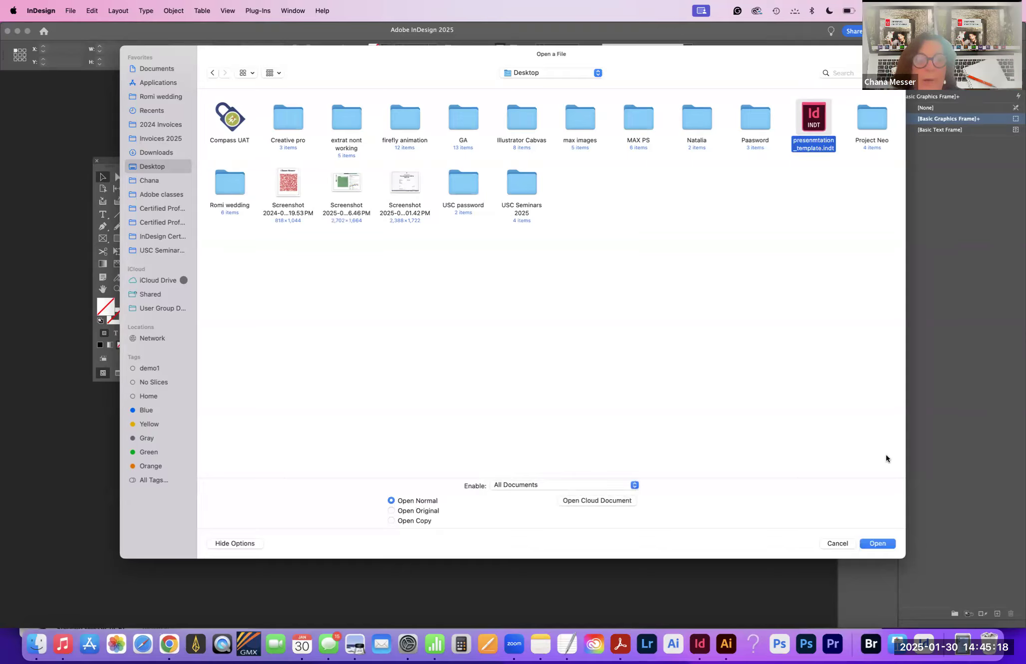
left_click(877, 543)
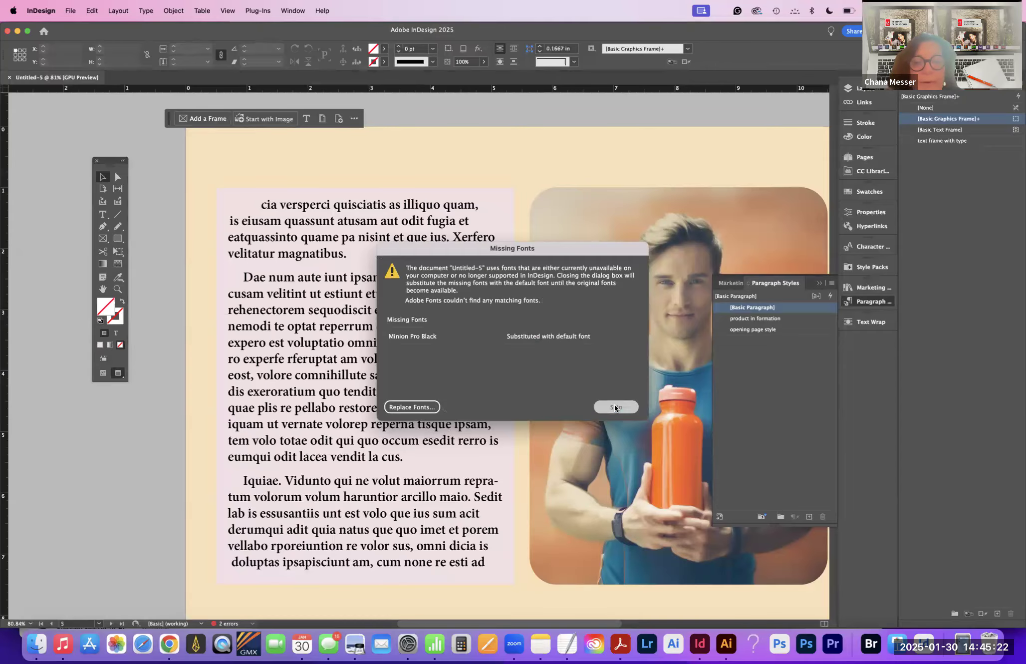
left_click(615, 407)
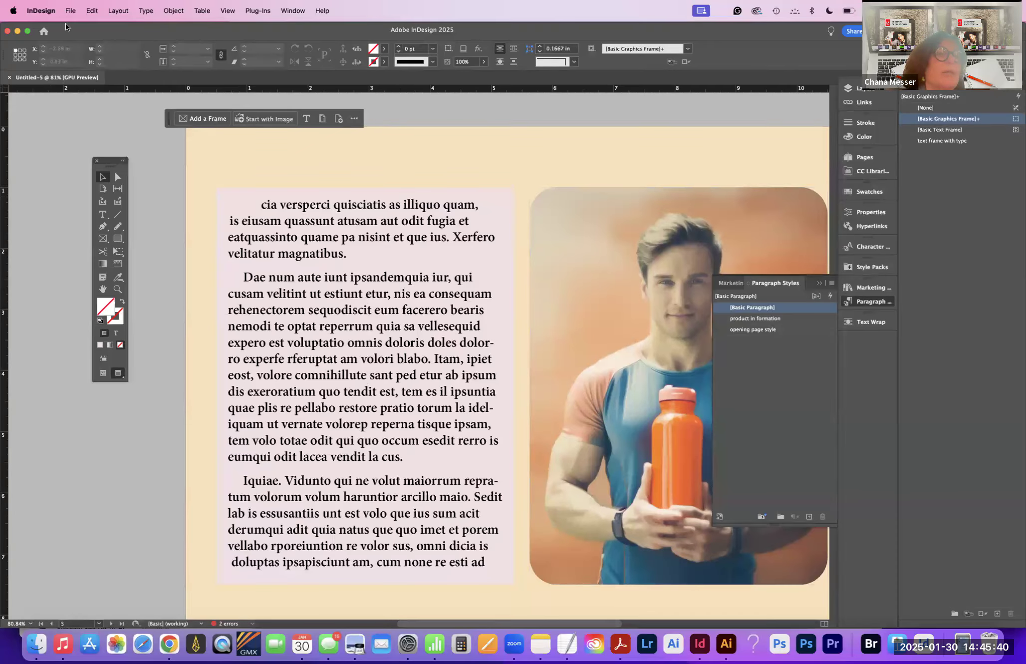
Step: Save the new document on the Desktop as "marketing for drinks January 2025" in InDesign 2025 document format
left_click(70, 10)
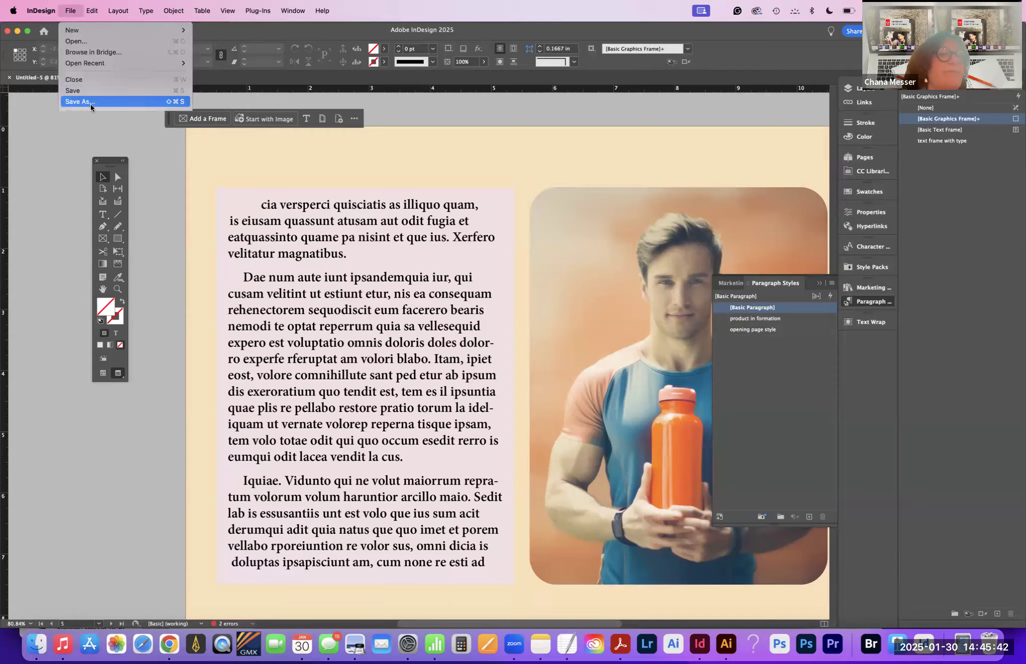
left_click(91, 103)
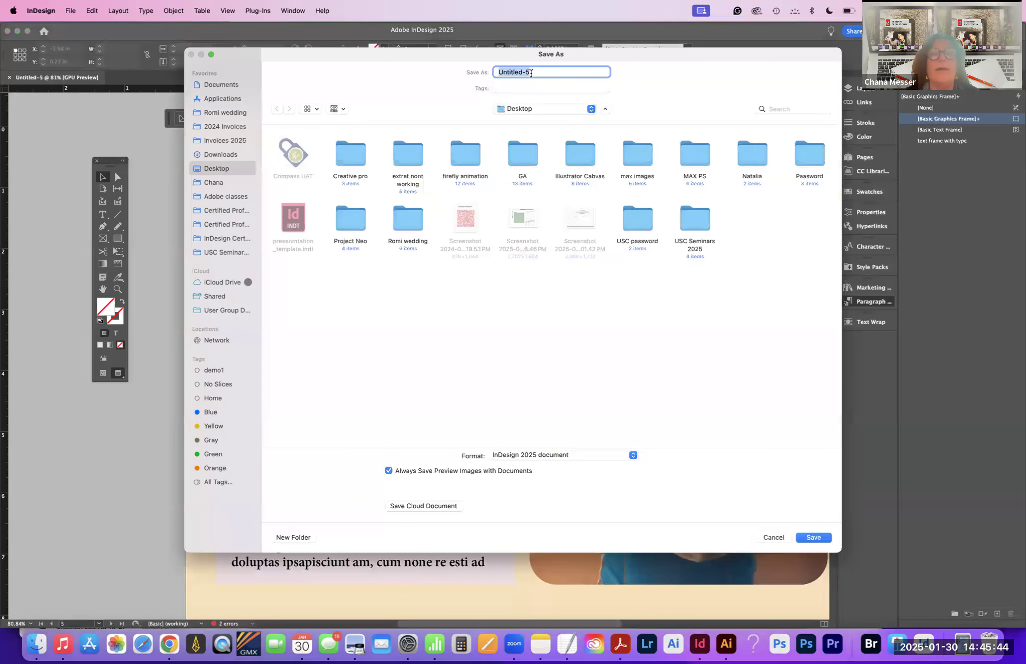
type("marketing for drinks January 2025")
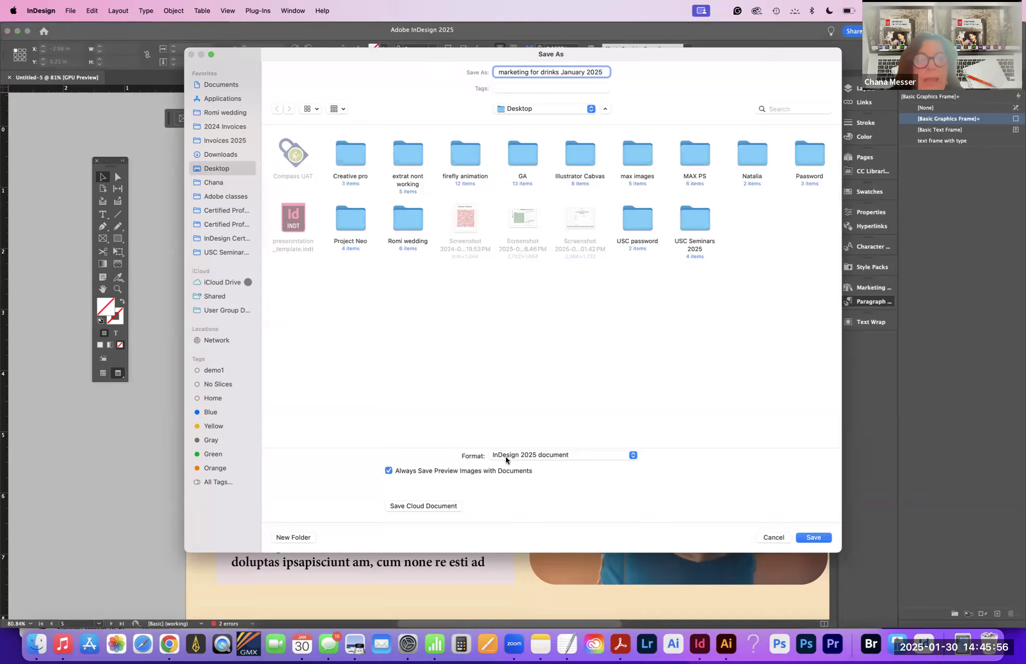
left_click(801, 534)
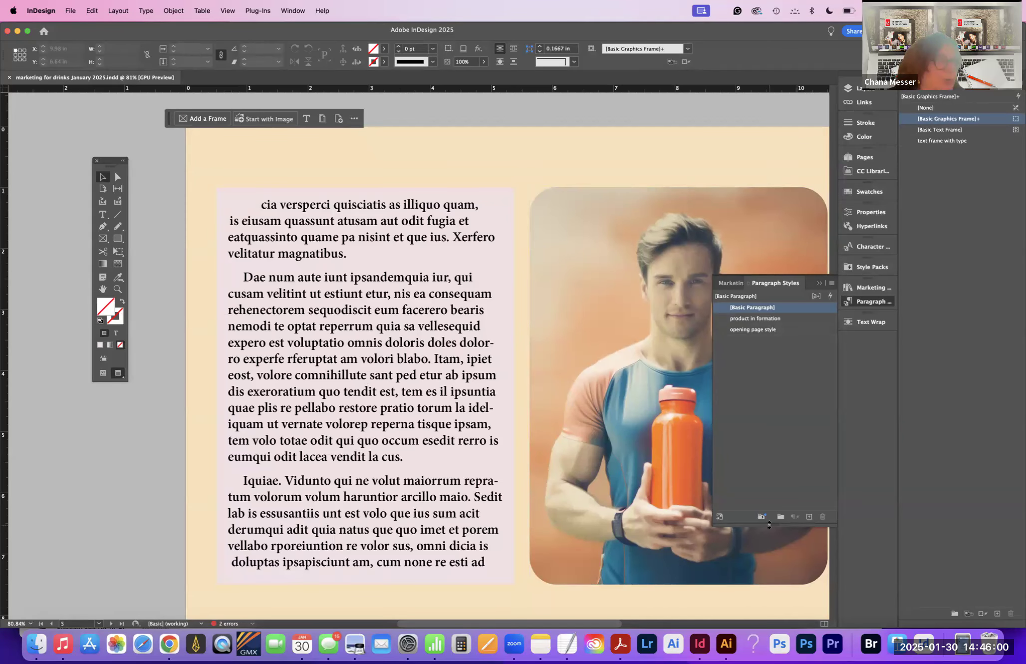
Step: Preview the document in Presentation mode, paging through to the two-column bottle page, and exit the preview
left_click(119, 373)
left_click(137, 425)
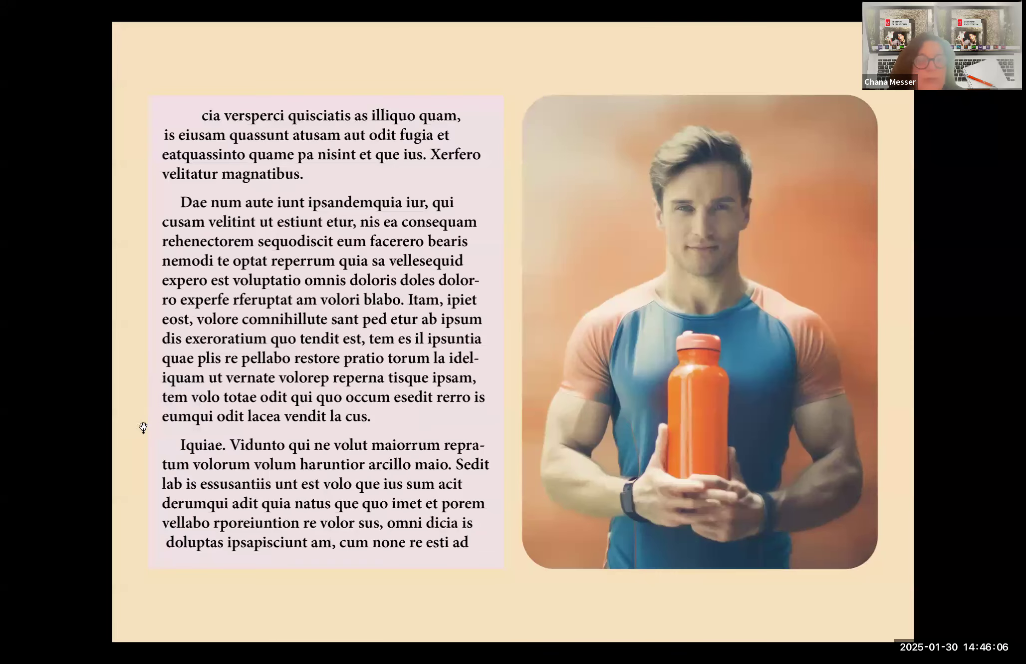
key("Right")
key("Right")
key("Right")
key("Right")
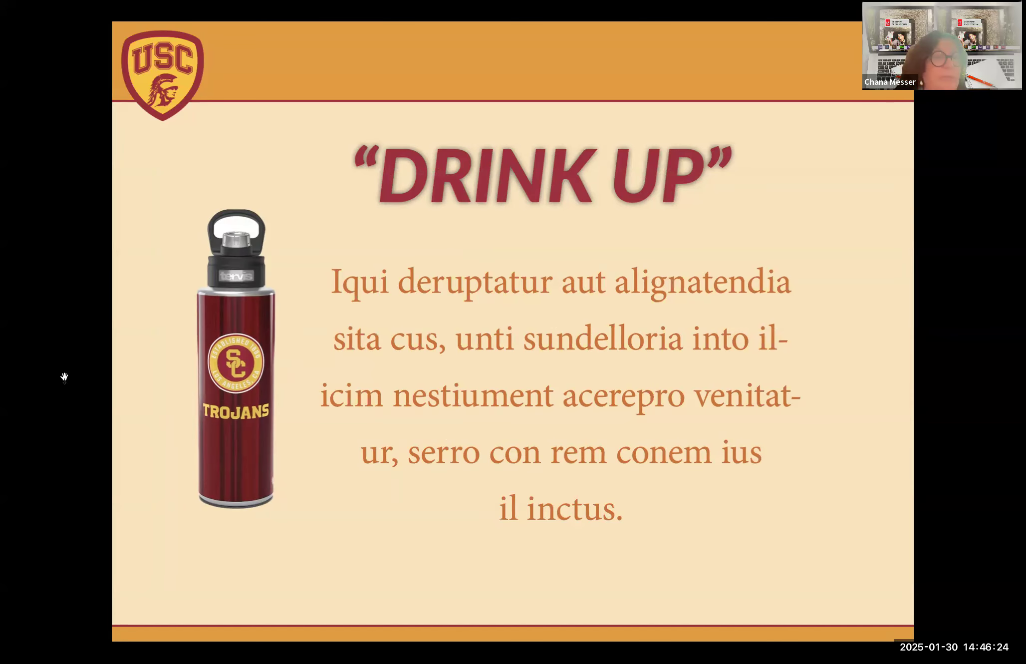
key("Right")
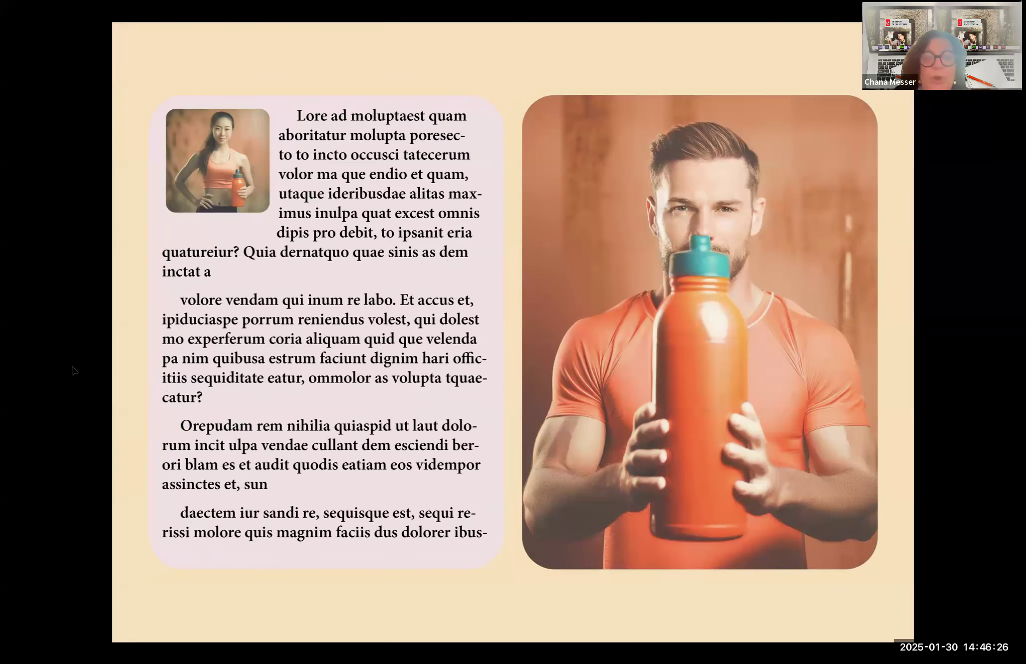
key("Escape")
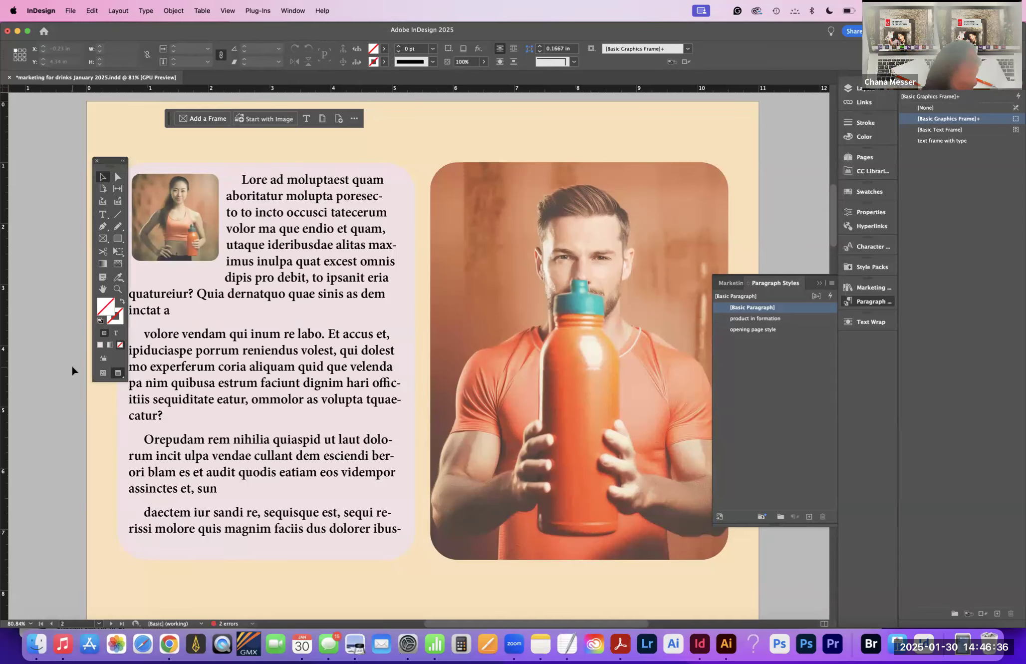
Step: Save and package the document into USC Seminars 2025 with fonts, linked graphics and a print PDF using the Spread with links and hyper preset
scroll(77, 357, "down", 2)
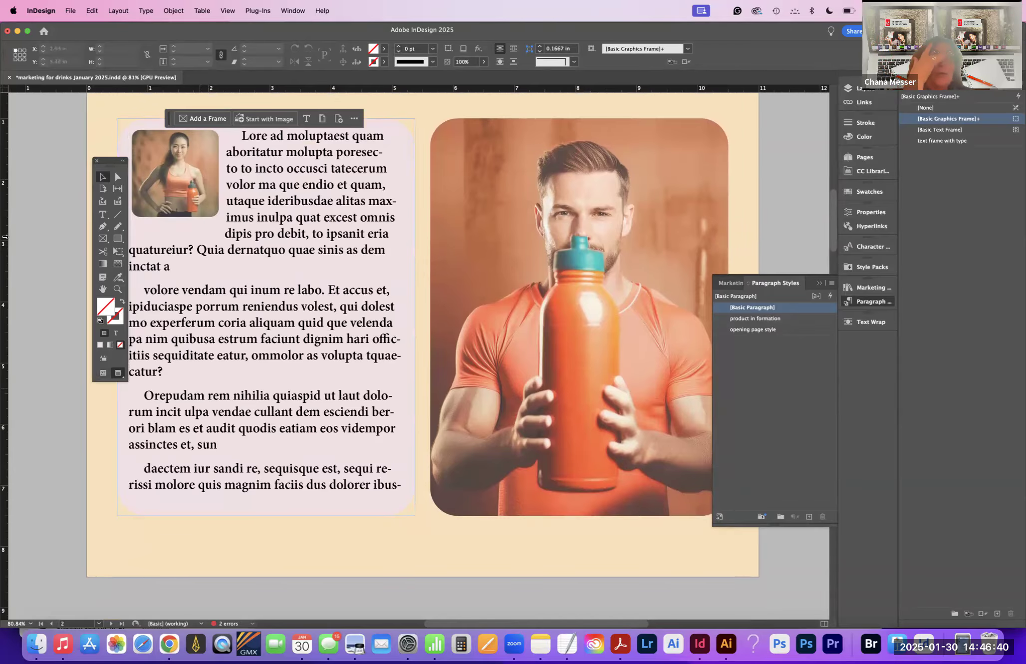
left_click(70, 11)
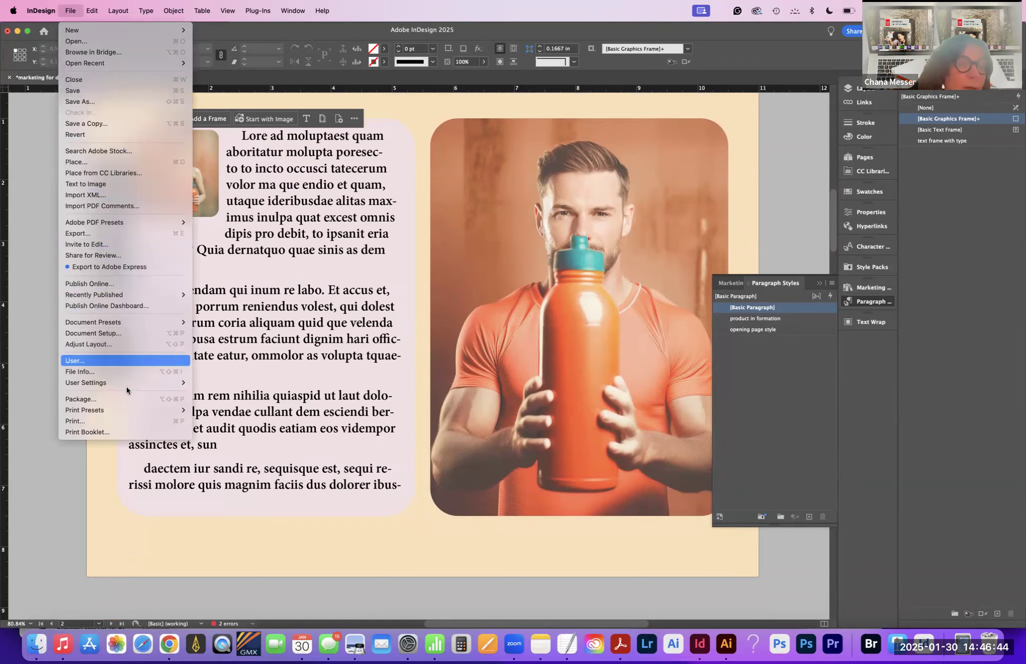
left_click(126, 399)
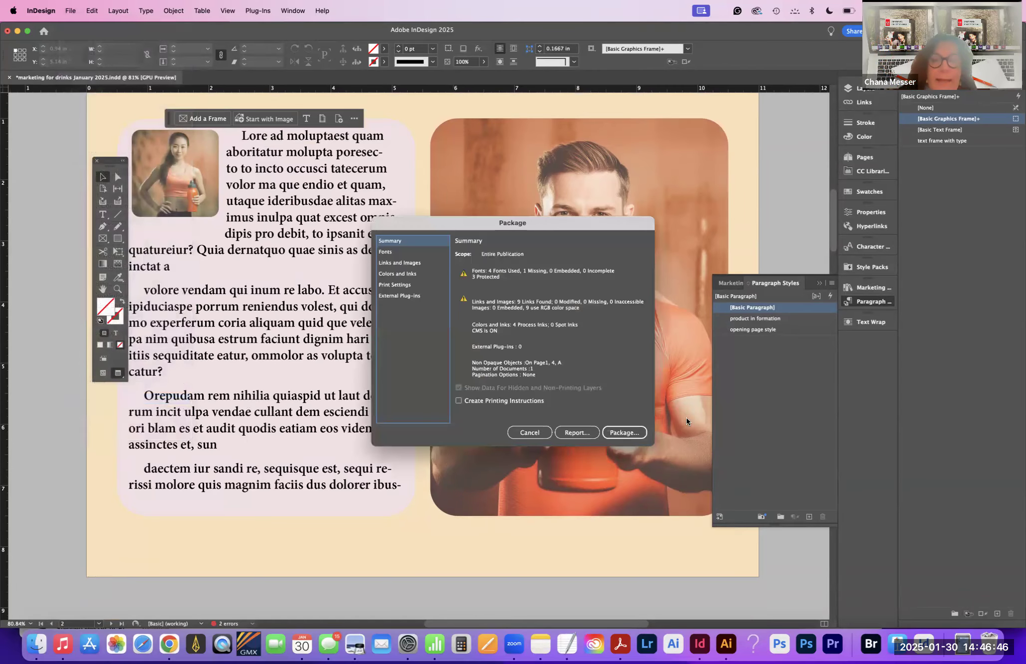
left_click(617, 434)
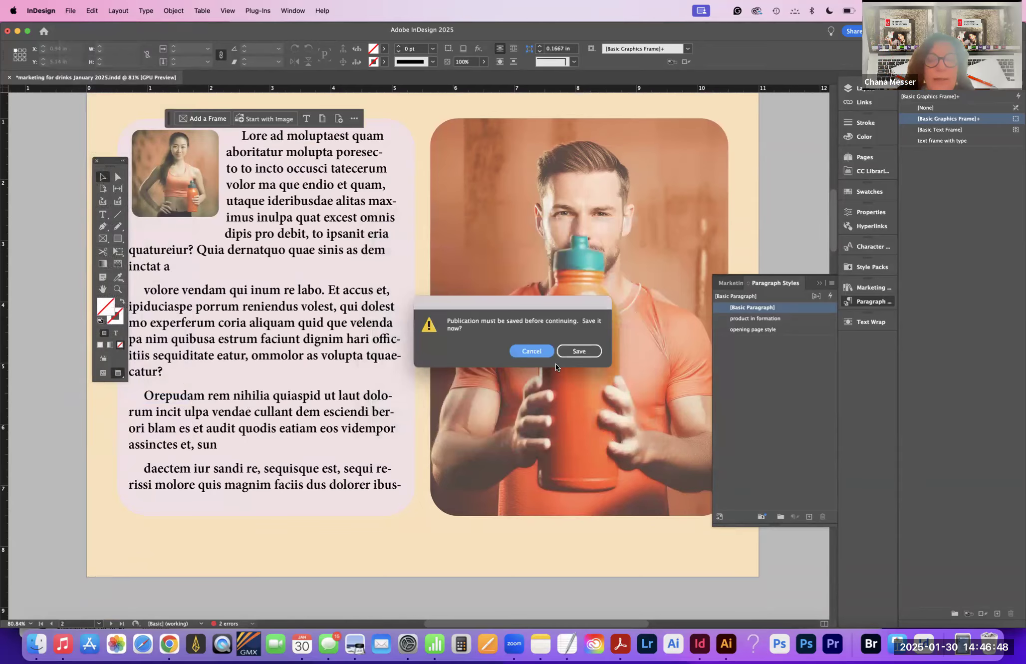
left_click(578, 351)
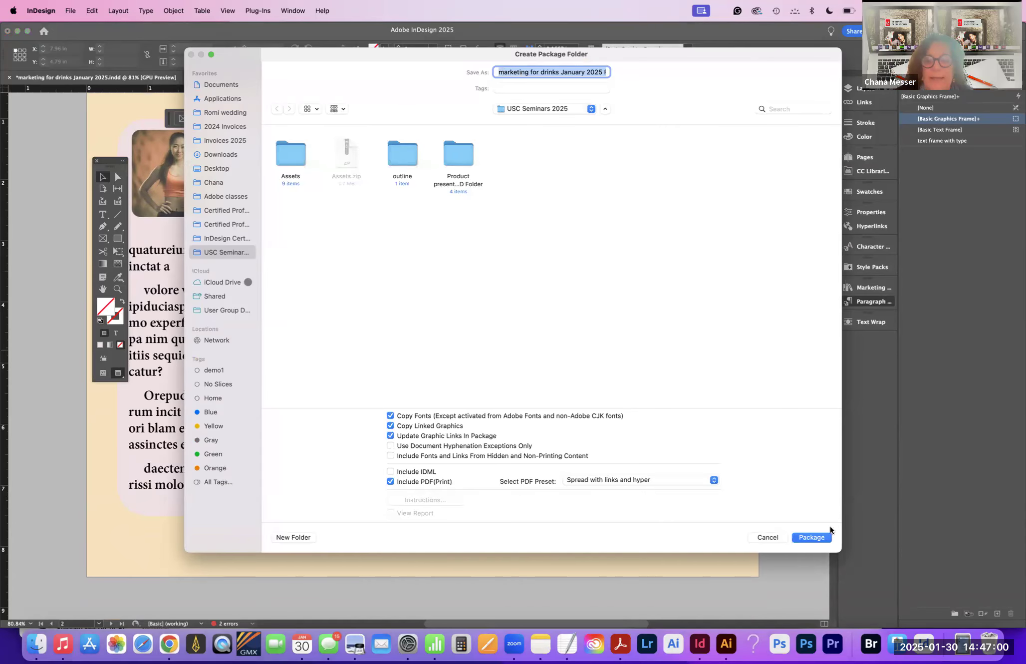
left_click(817, 535)
left_click(602, 363)
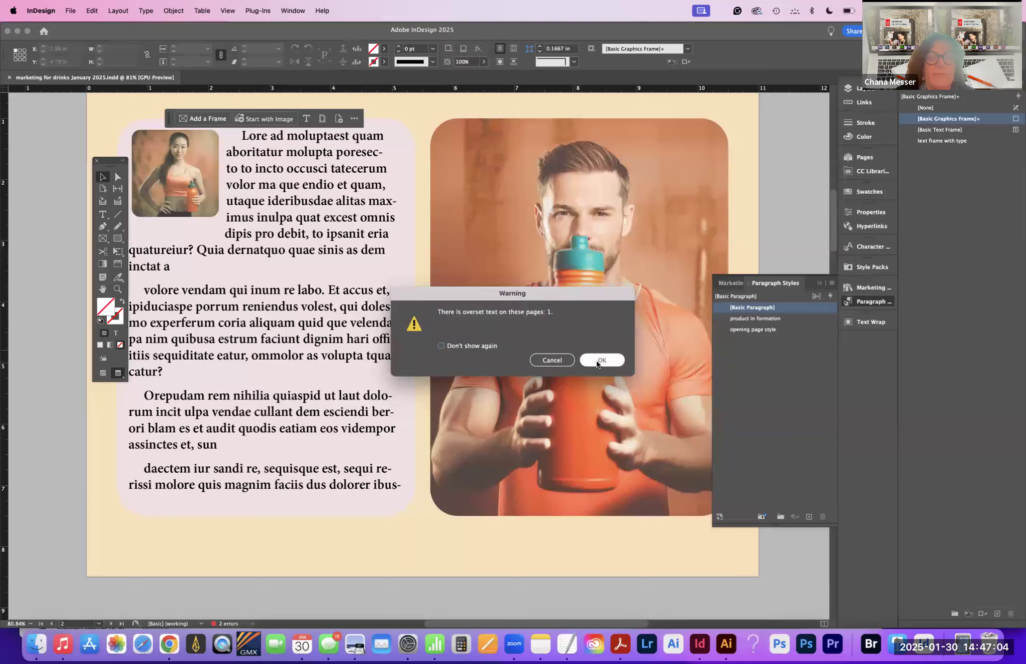
left_click(597, 360)
left_click(596, 290)
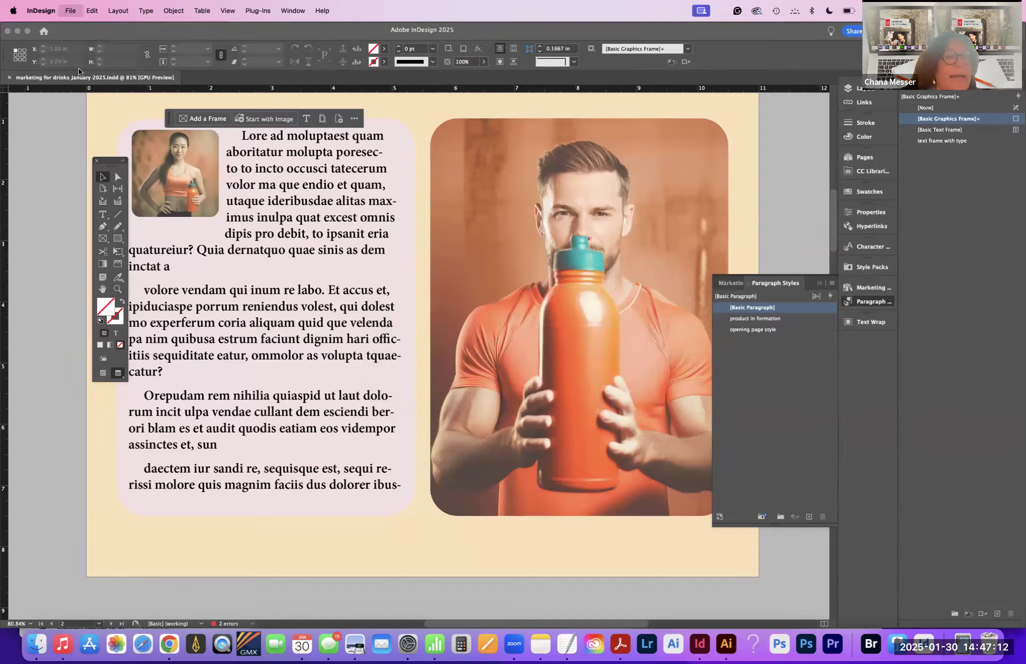
Step: Set up a new Publish Online document with the description "please look at the design before placing images"
left_click(70, 10)
left_click(307, 291)
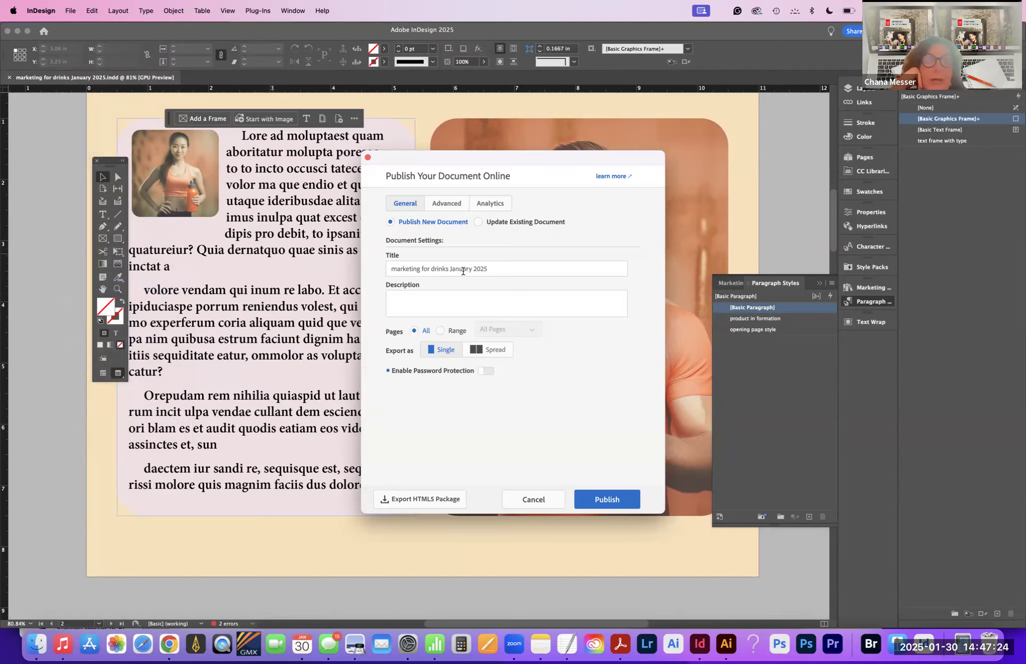
left_click(442, 312)
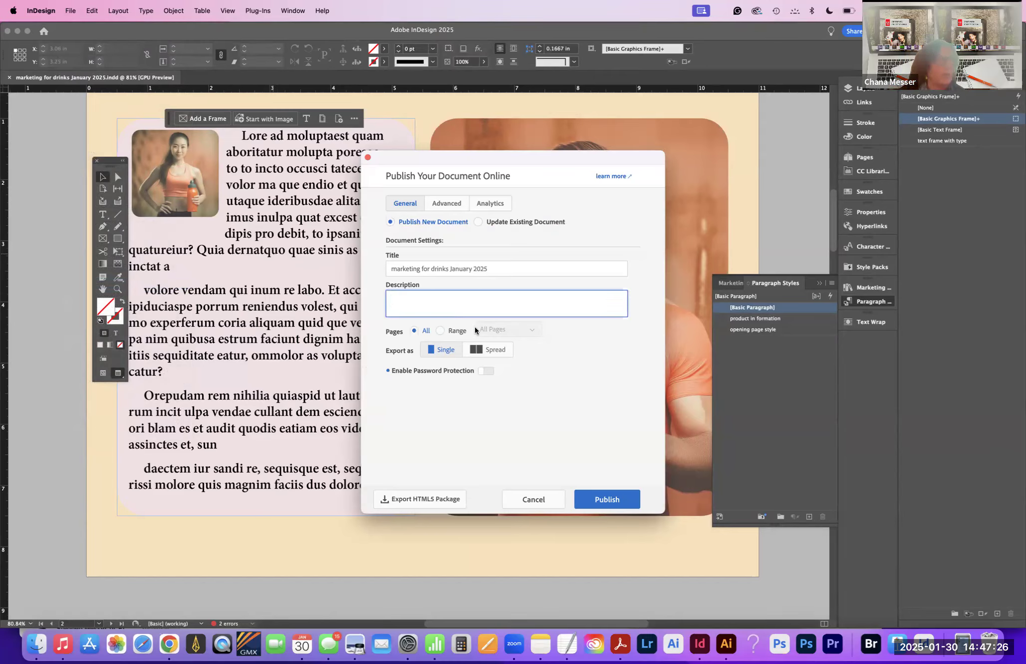
type("p")
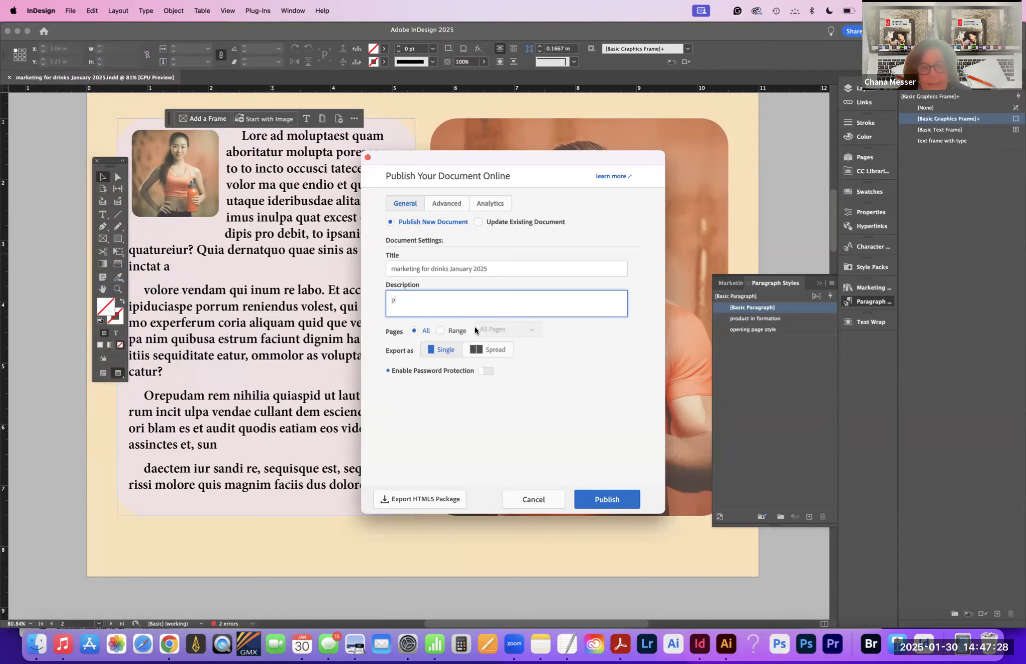
type("lease loo")
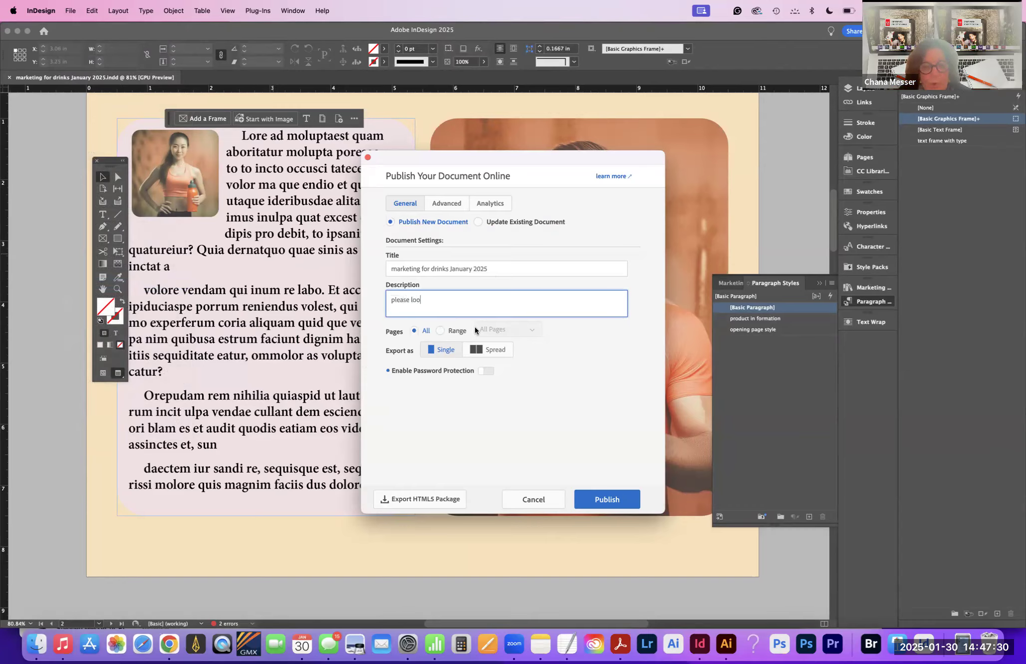
type("k at the design before placing images")
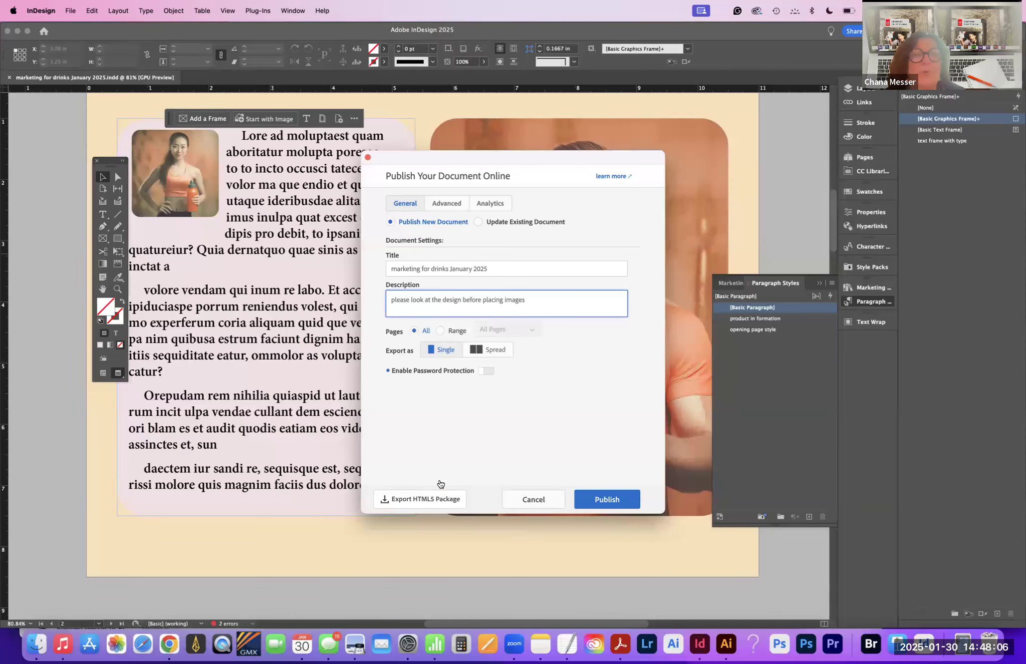
Step: Allow viewers to download the document as a PDF (print), and publish it online
left_click(447, 206)
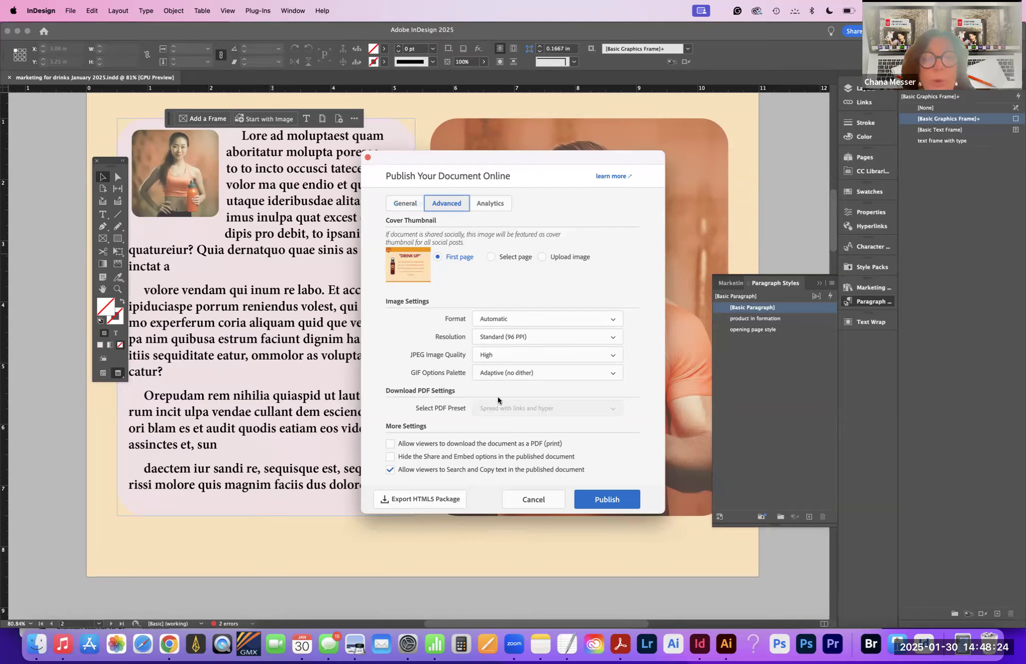
left_click(391, 444)
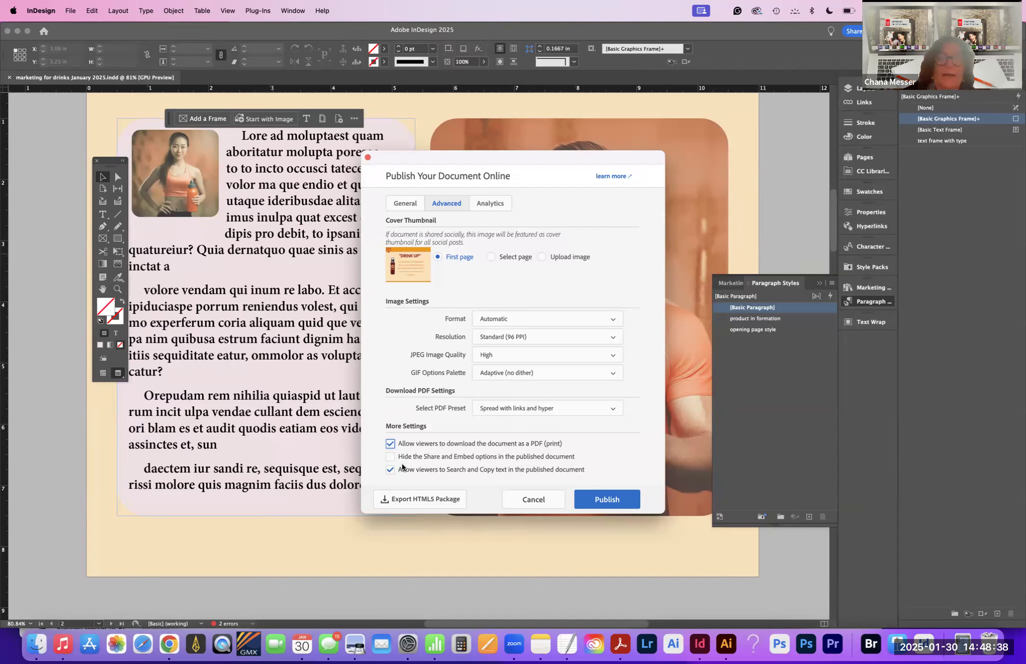
left_click(617, 500)
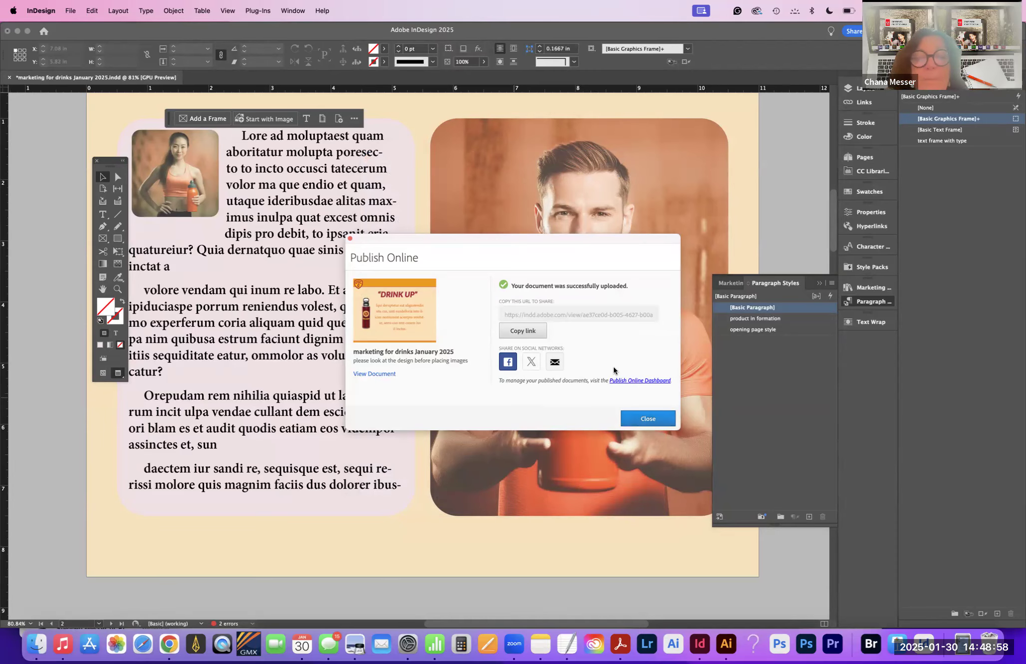
Step: Copy the published document's share link and open the document in the browser
left_click(522, 331)
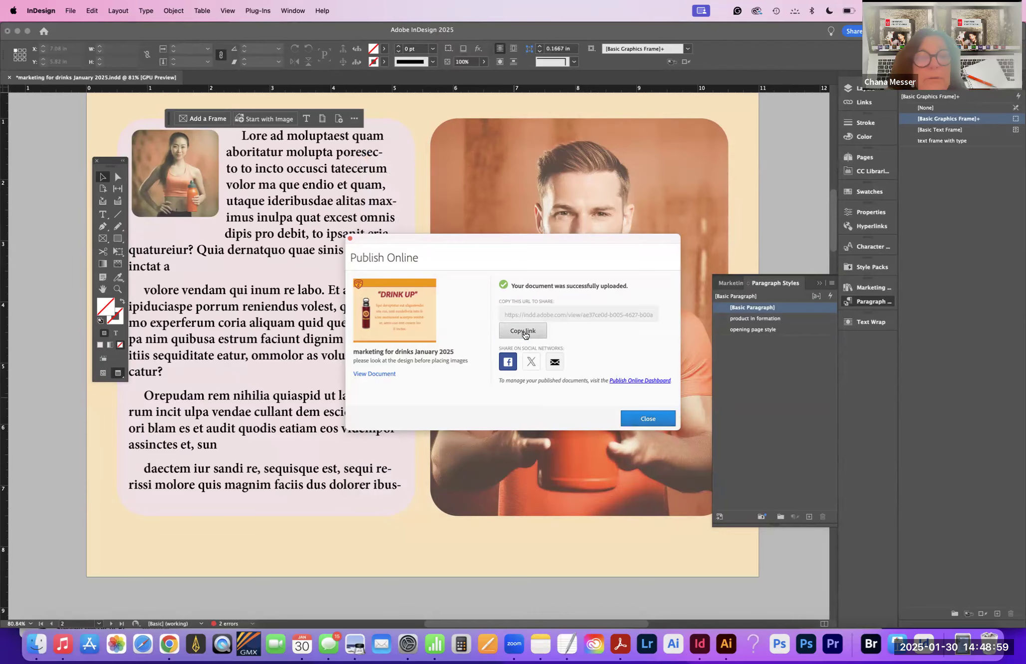
left_click(389, 374)
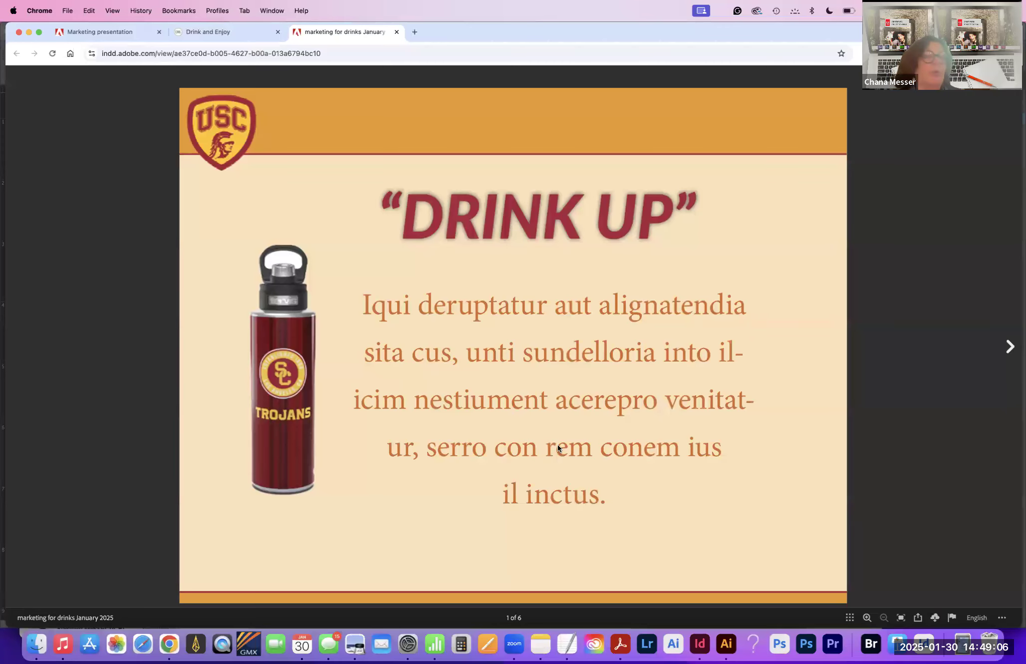
left_click(1008, 348)
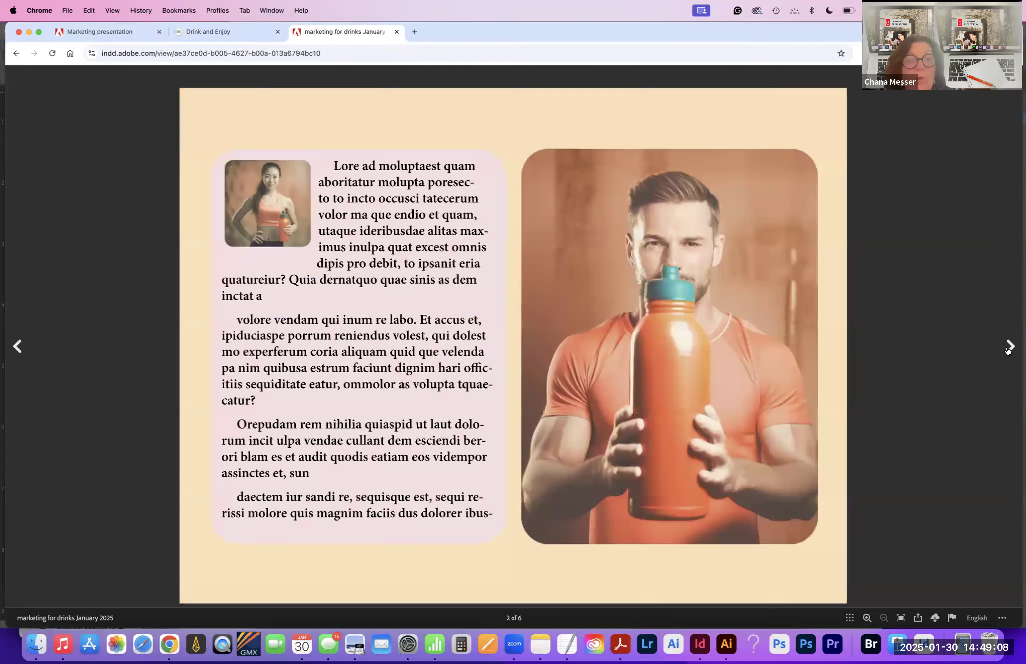
left_click(1008, 348)
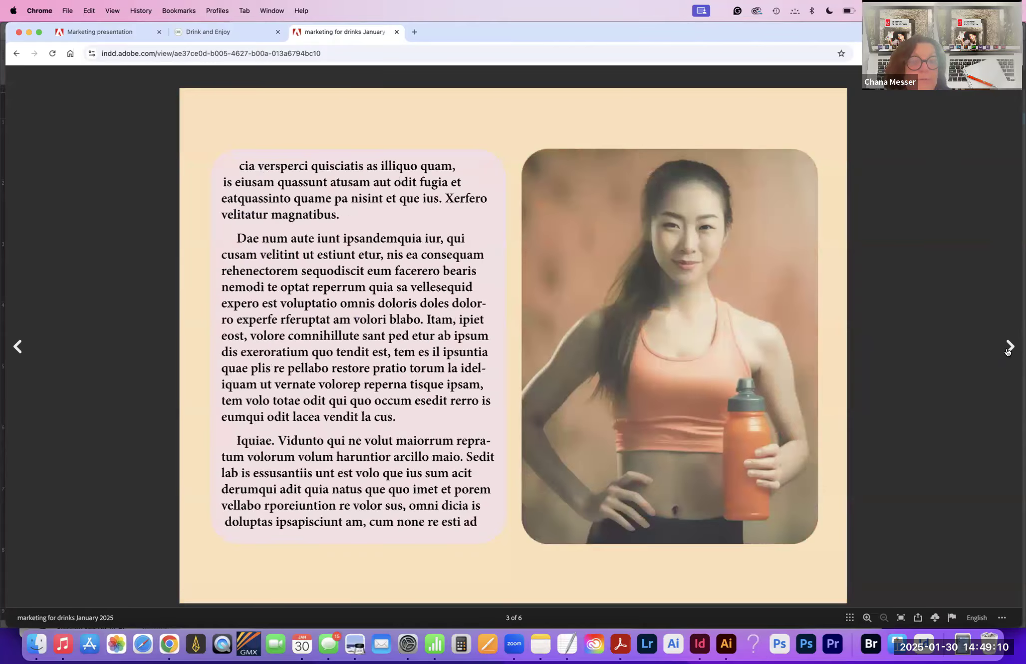
left_click(1008, 348)
left_click(1008, 348)
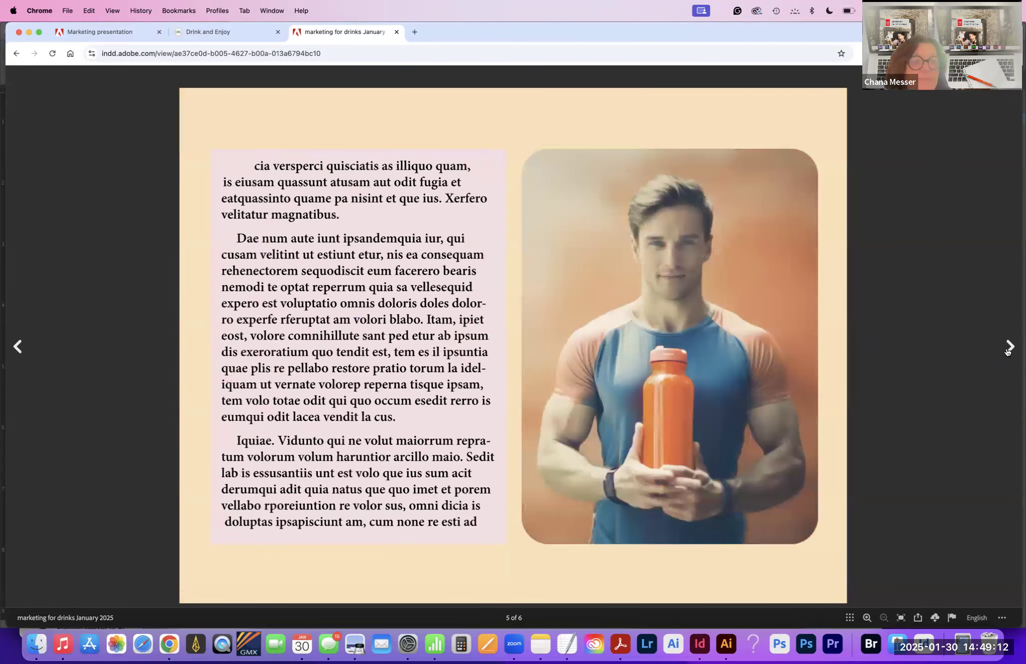
left_click(1008, 348)
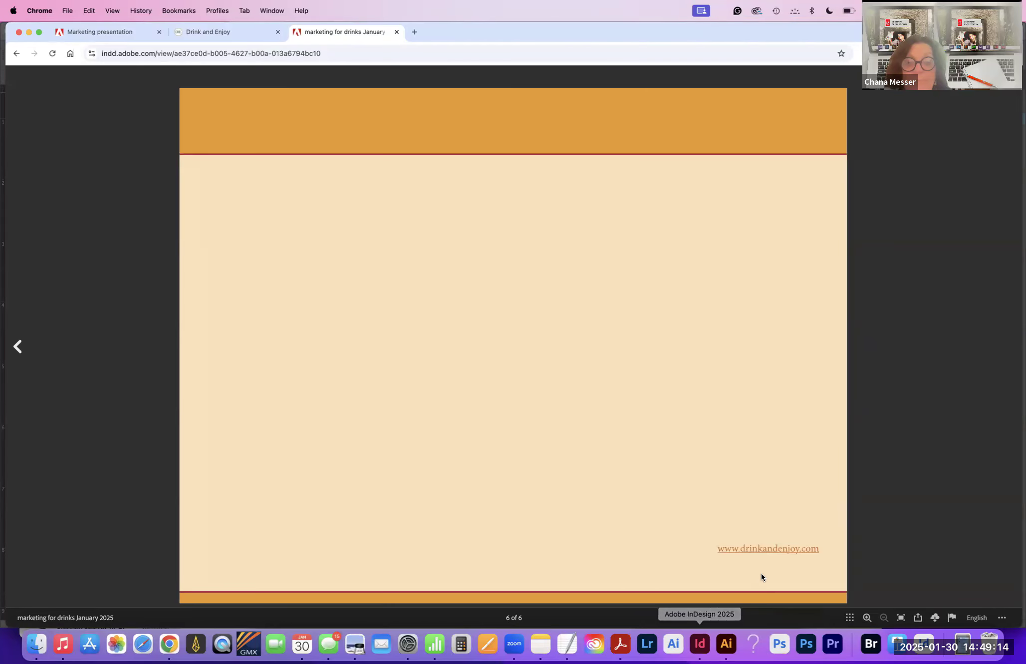
left_click(772, 548)
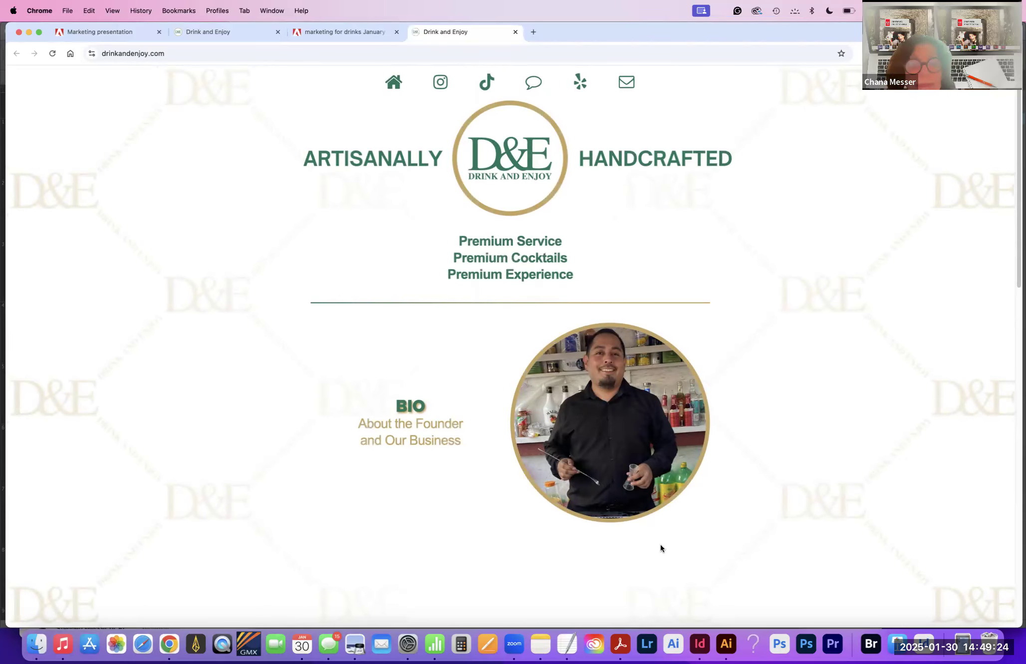
left_click(218, 33)
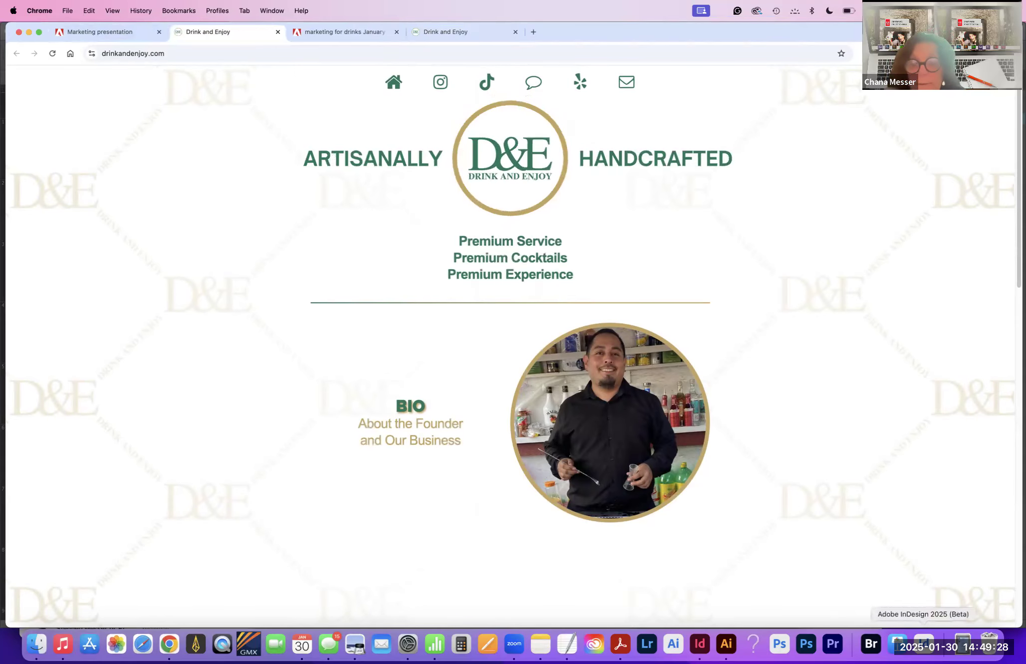
Step: Switch back to InDesign, copy the share link again, and reopen the published document in the browser to download it as a PDF
left_click(699, 644)
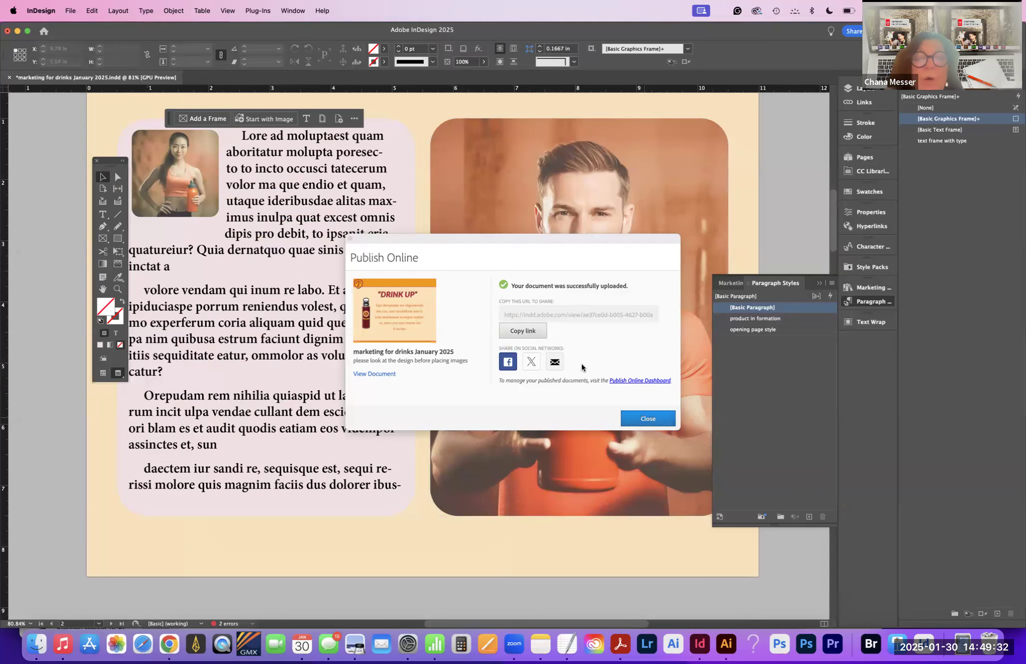
left_click(519, 333)
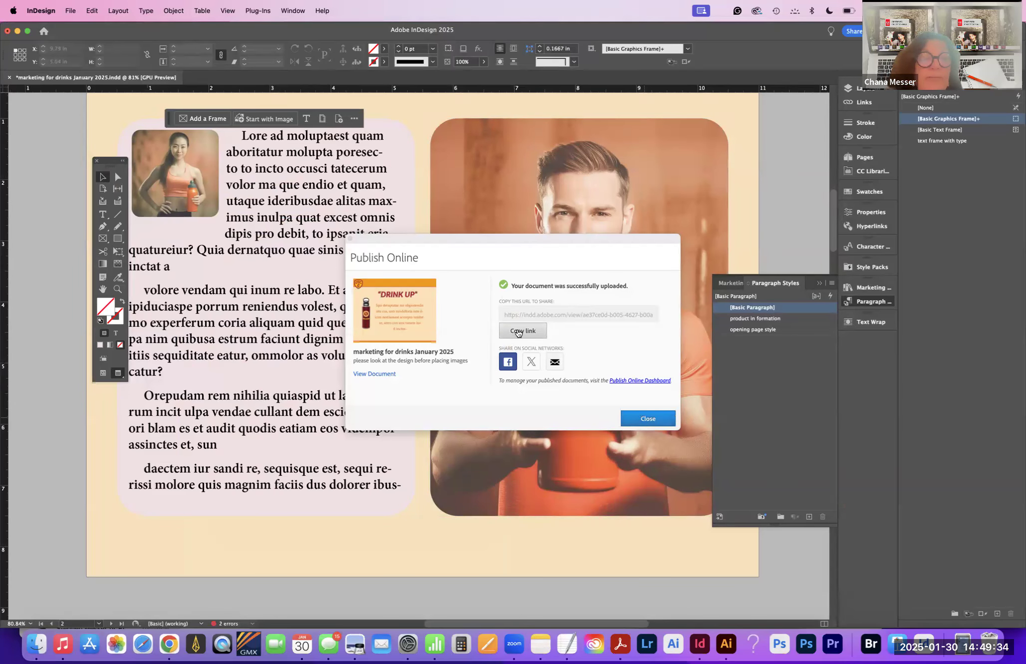
left_click(373, 373)
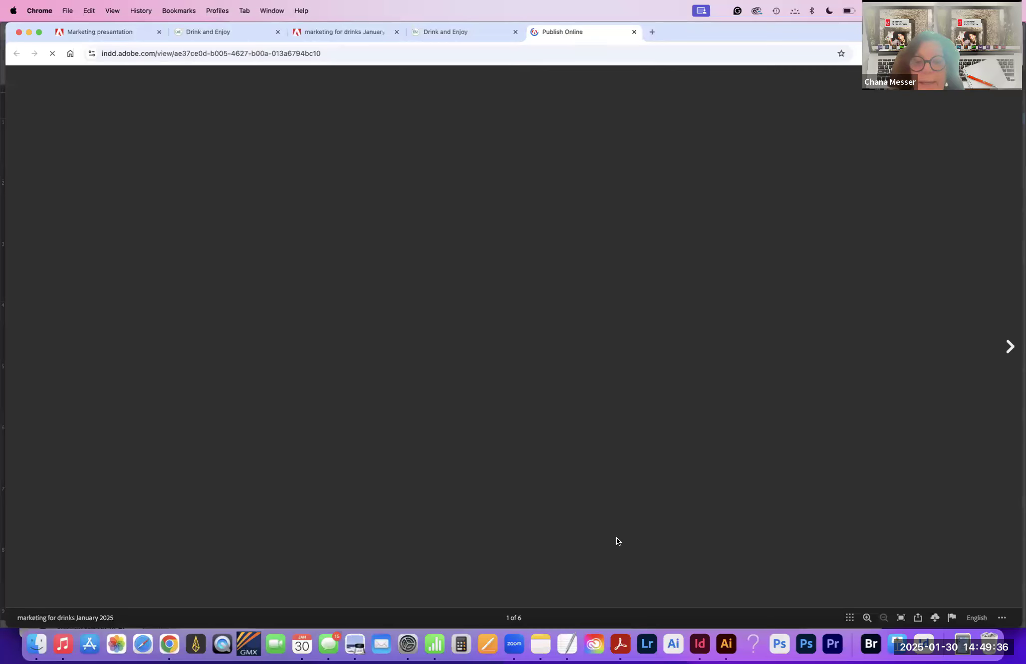
left_click(934, 618)
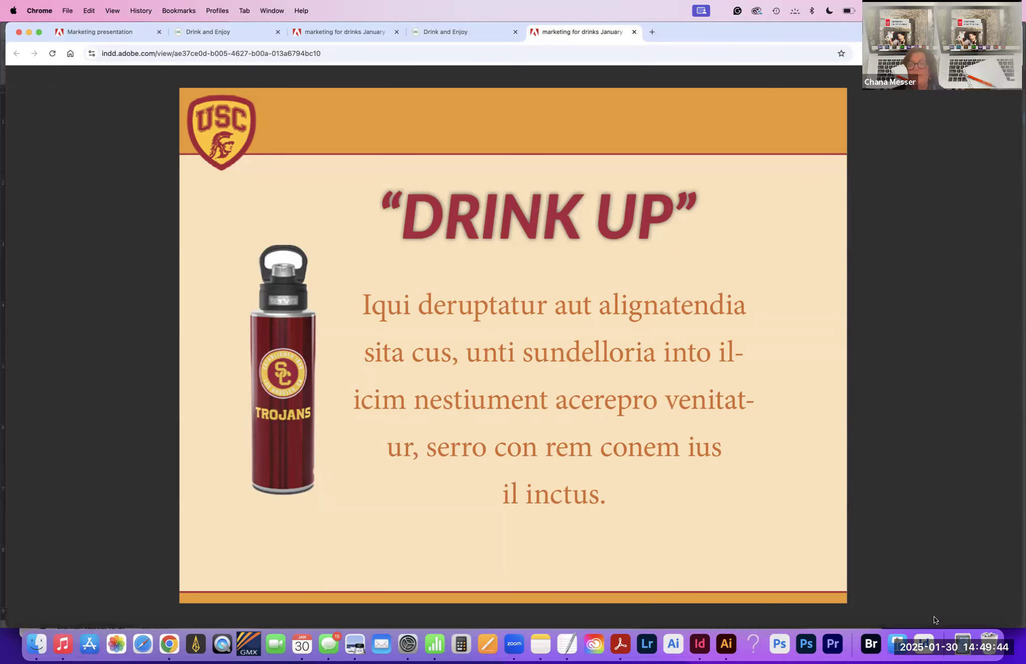